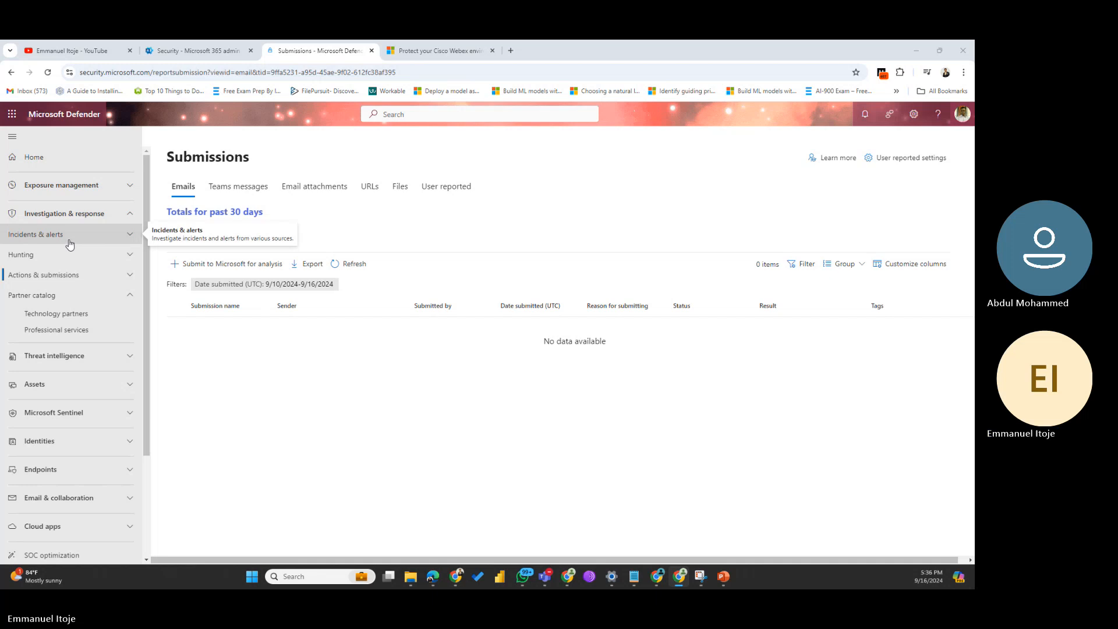
Step: Expand Actions & submissions and open Action center's Pending tab, which shows 0 items
{"action": "left_click", "coordinate": [64, 276]}
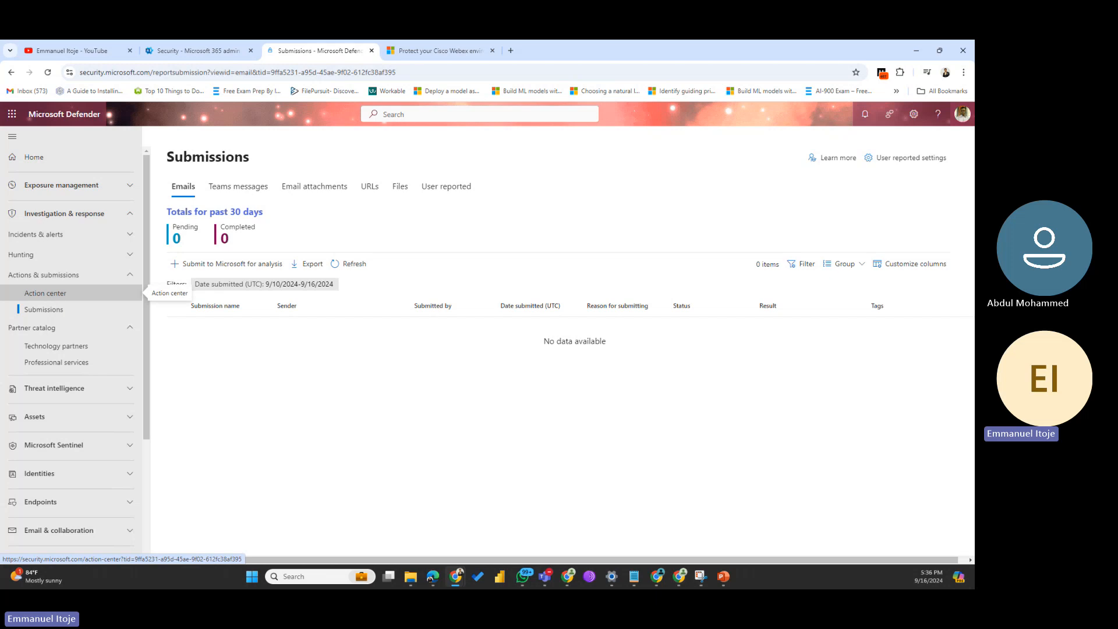
{"action": "left_click", "coordinate": [45, 293]}
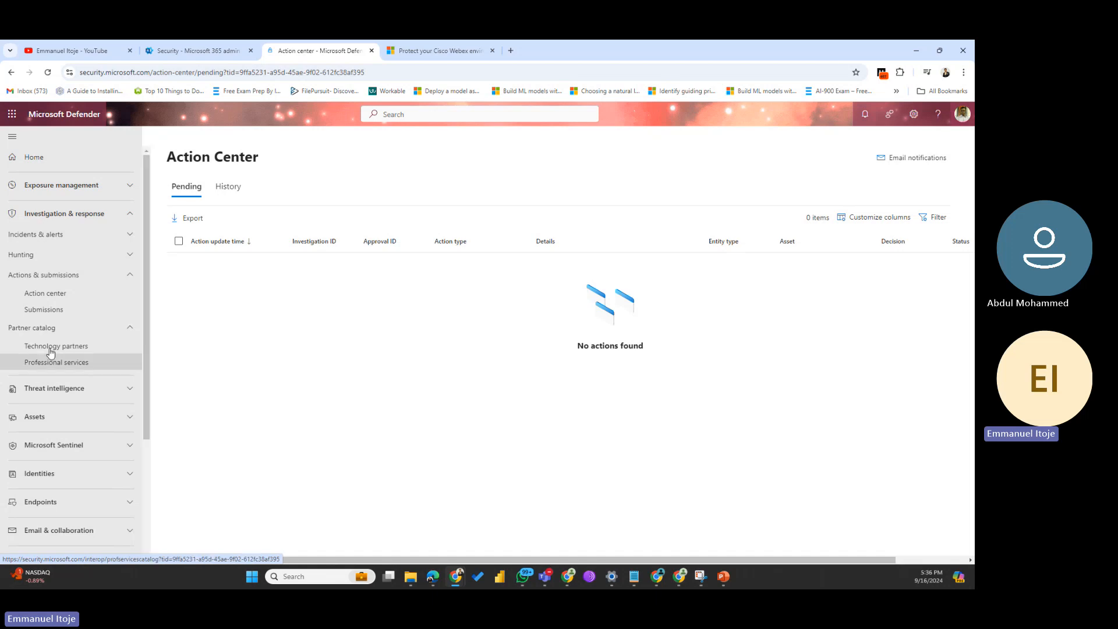
Step: Open Submissions under Actions & submissions, landing on the empty Emails tab
{"action": "left_click", "coordinate": [39, 310]}
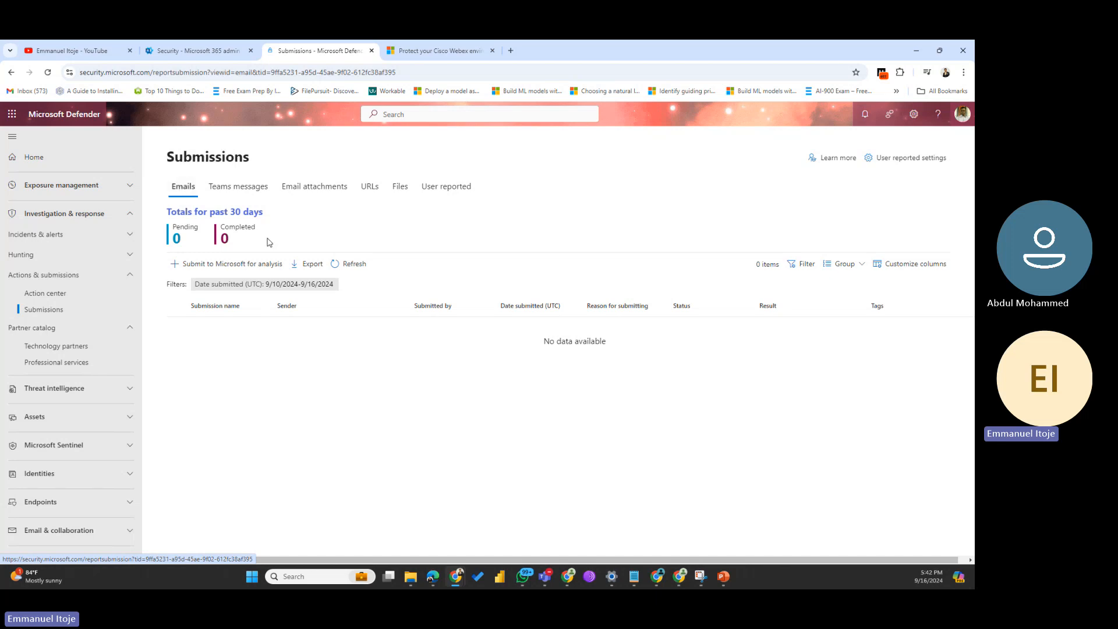
Step: Start an Email submission marked 'It appears clean', then move to the Microsoft 365 admin center tab
{"action": "left_click", "coordinate": [217, 265]}
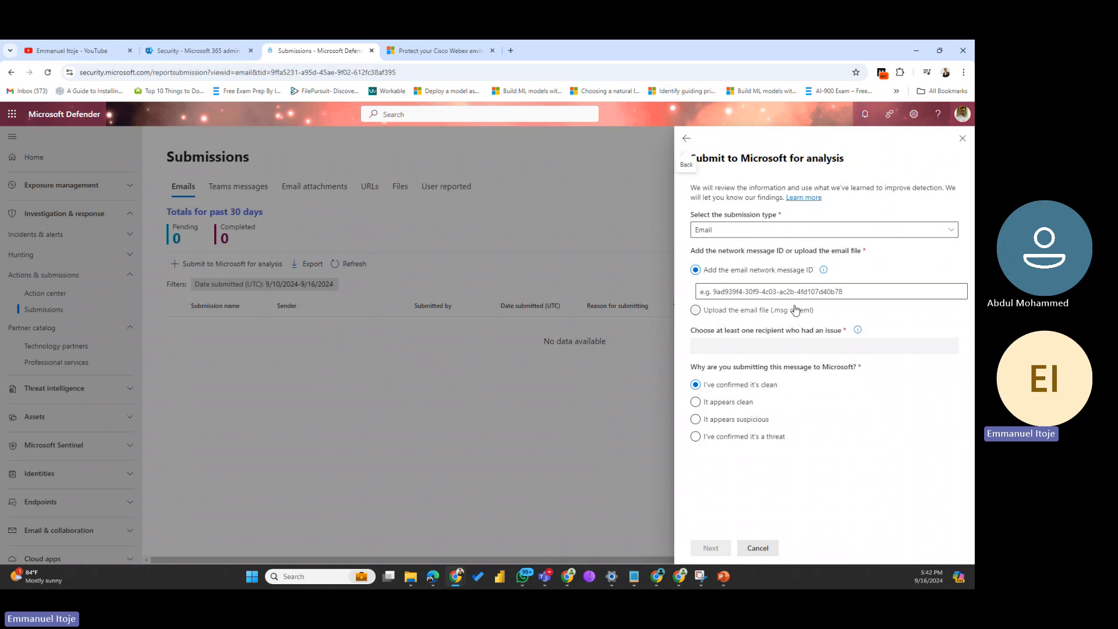
{"action": "left_click", "coordinate": [831, 234]}
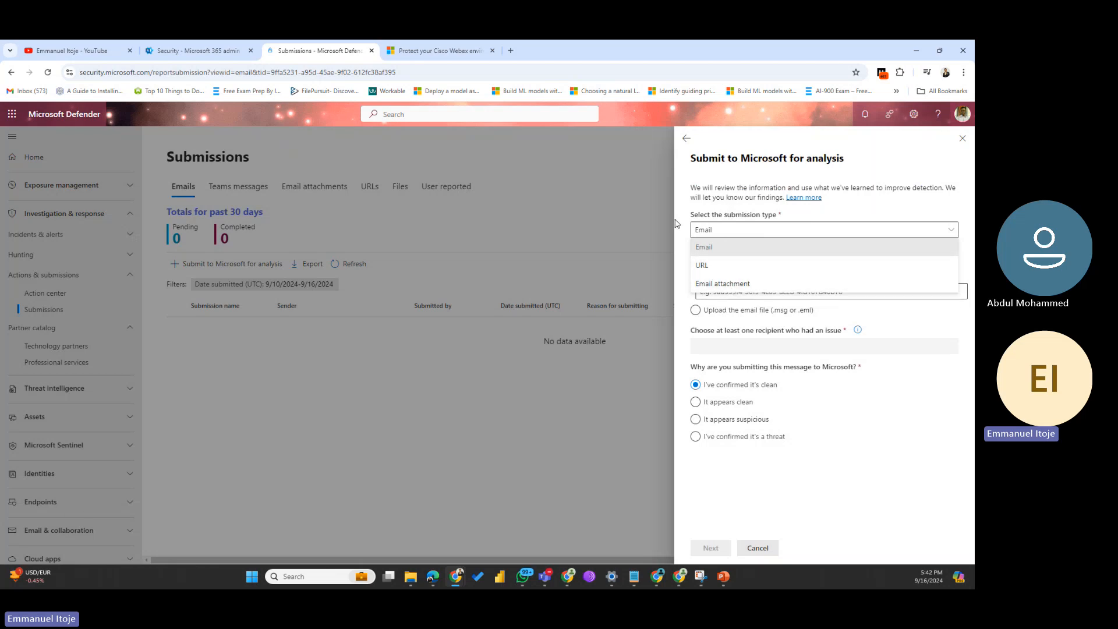
{"action": "left_click", "coordinate": [923, 413]}
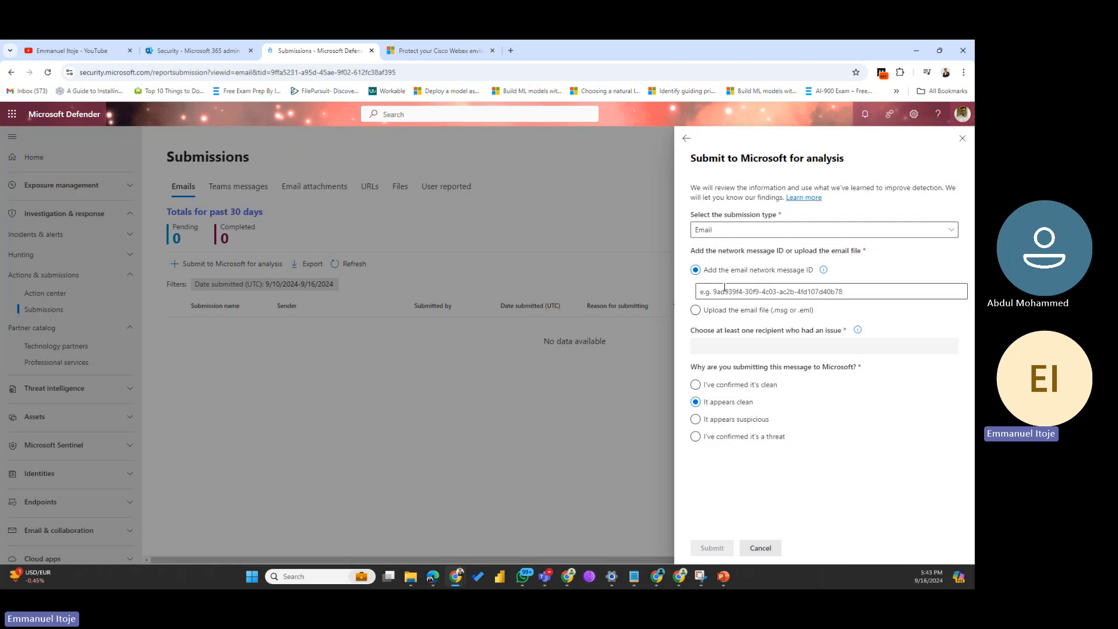
{"action": "left_click", "coordinate": [799, 292]}
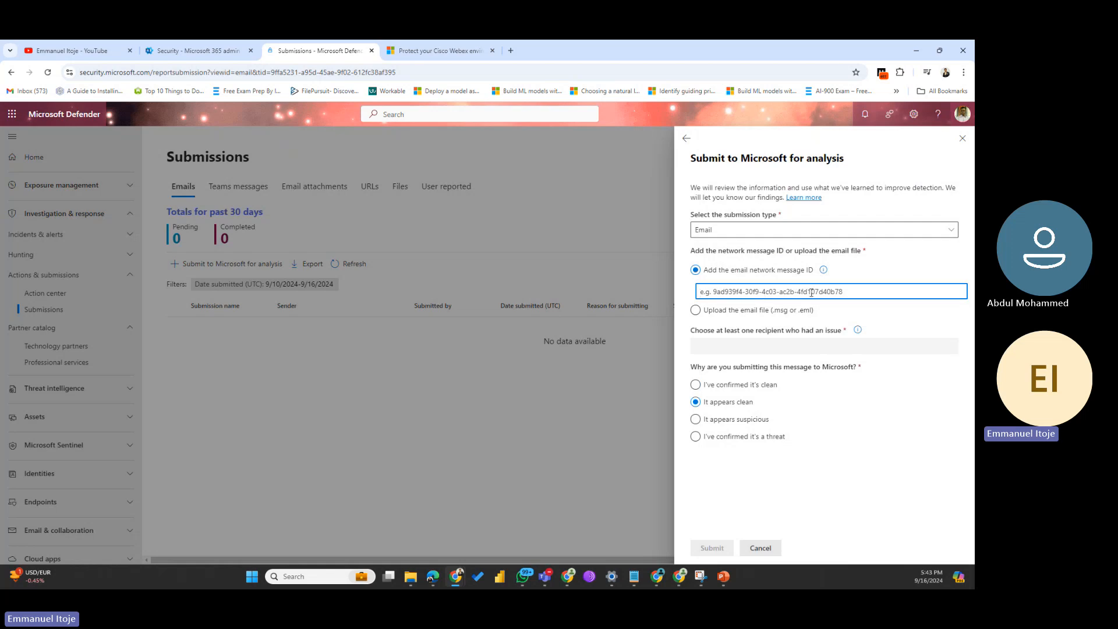
{"action": "left_click", "coordinate": [178, 52]}
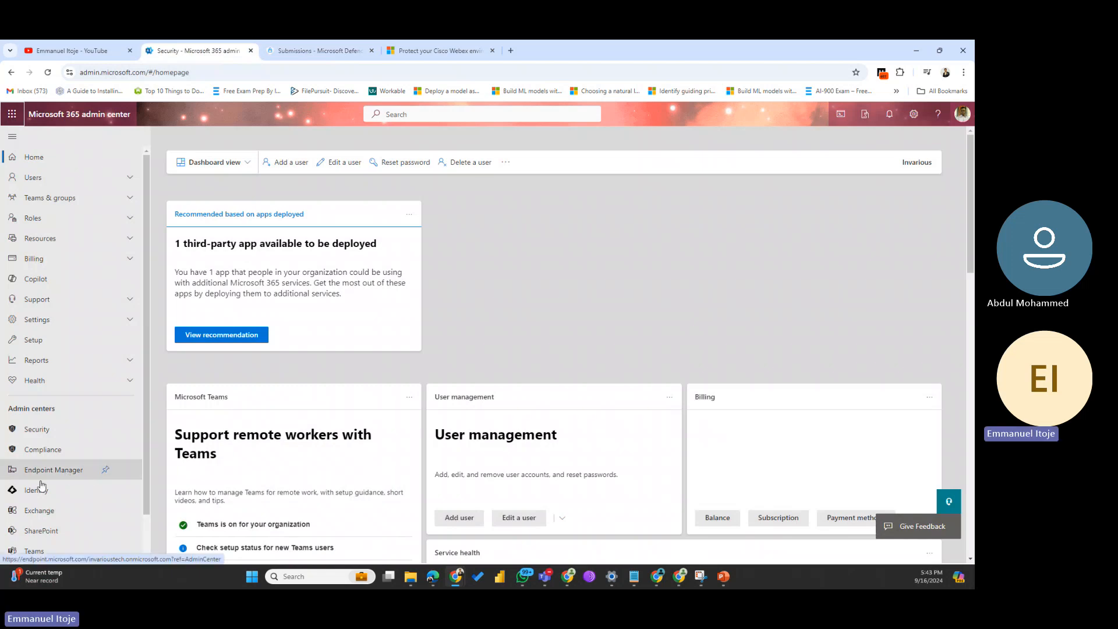
Step: Open the Exchange admin center from Admin centers, signing in with the admin account
{"action": "left_click", "coordinate": [42, 518]}
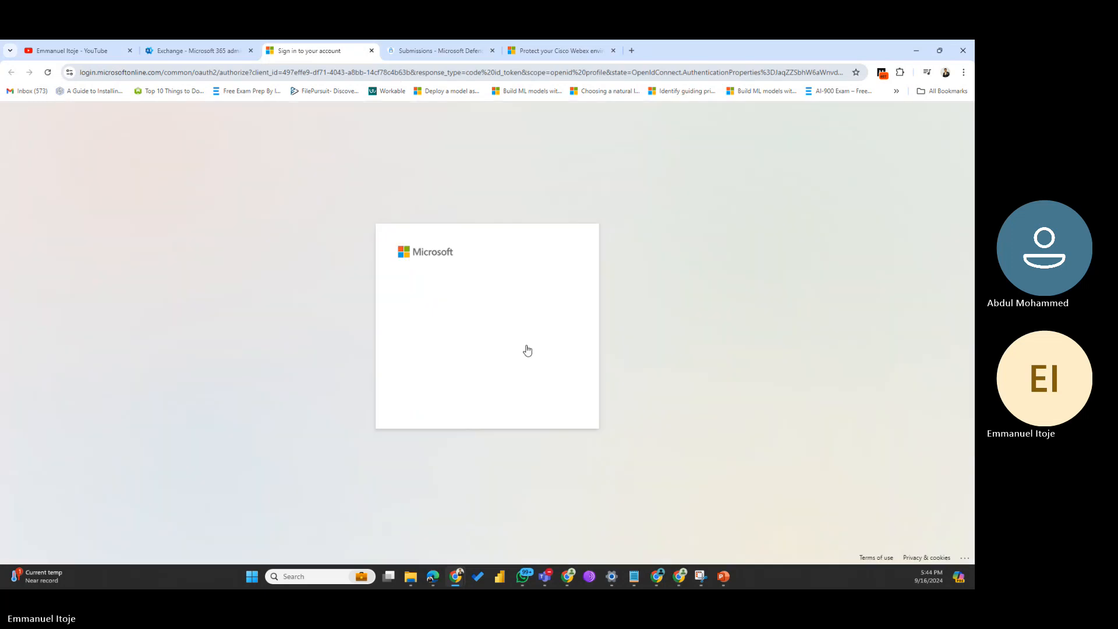
{"action": "left_click", "coordinate": [444, 309]}
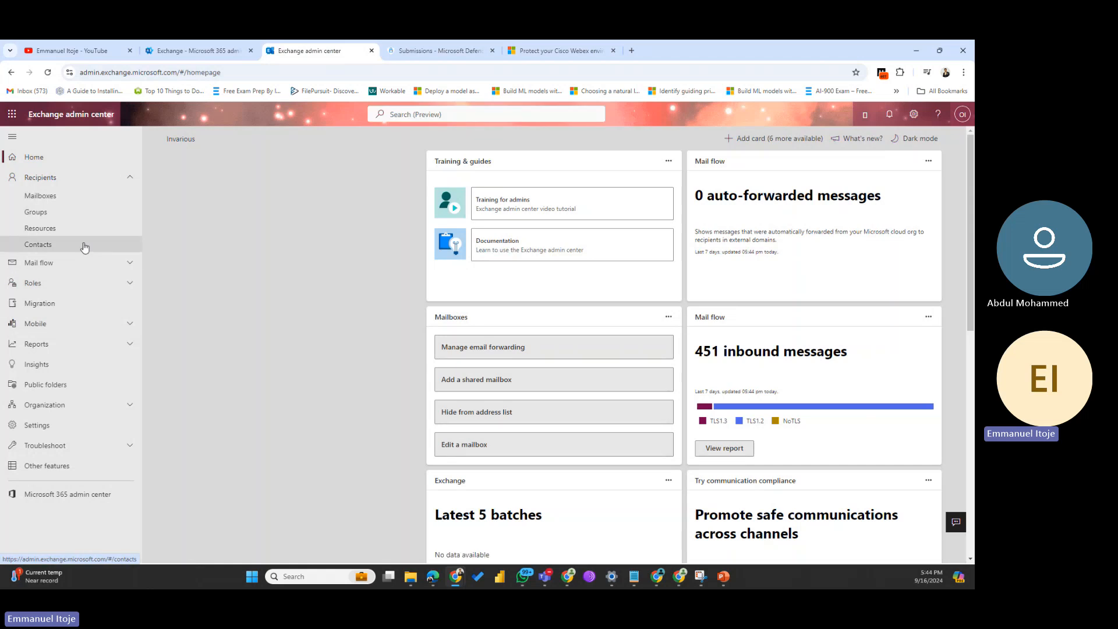
Step: Run a new message trace from Mail flow > Message trace covering the last 7 days
{"action": "left_click", "coordinate": [44, 263]}
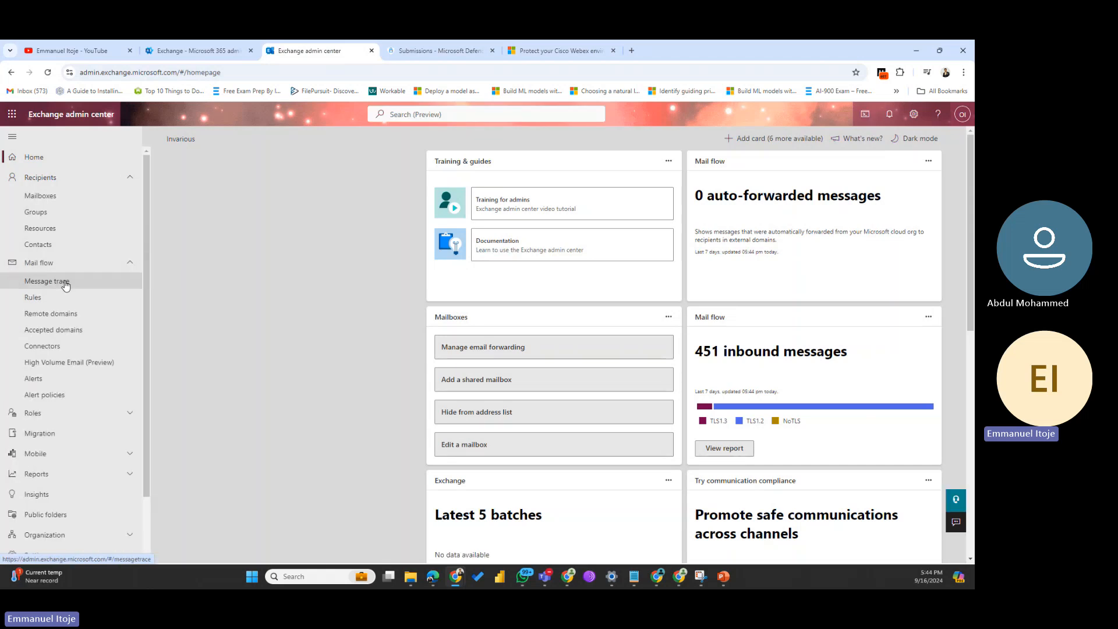
{"action": "left_click", "coordinate": [65, 284]}
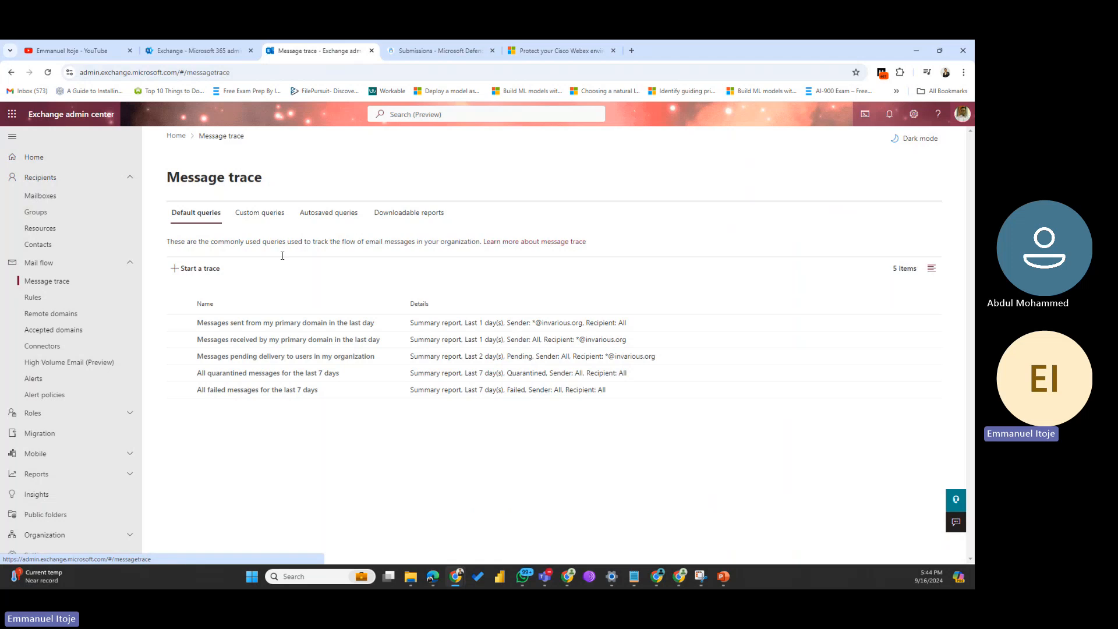
{"action": "left_click", "coordinate": [201, 273]}
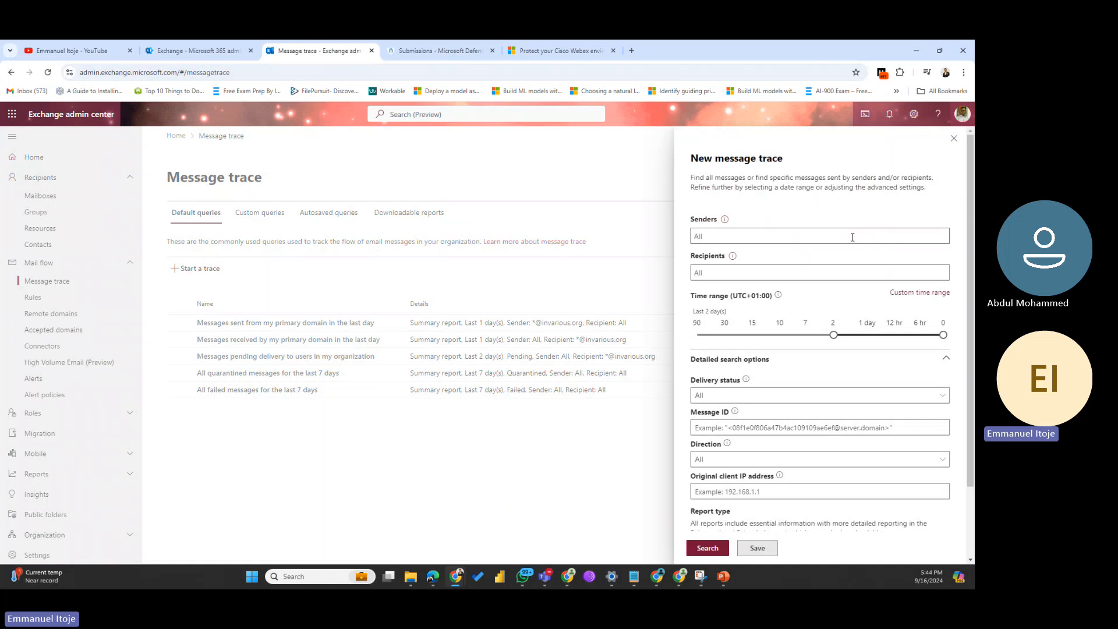
{"action": "left_click", "coordinate": [739, 239]}
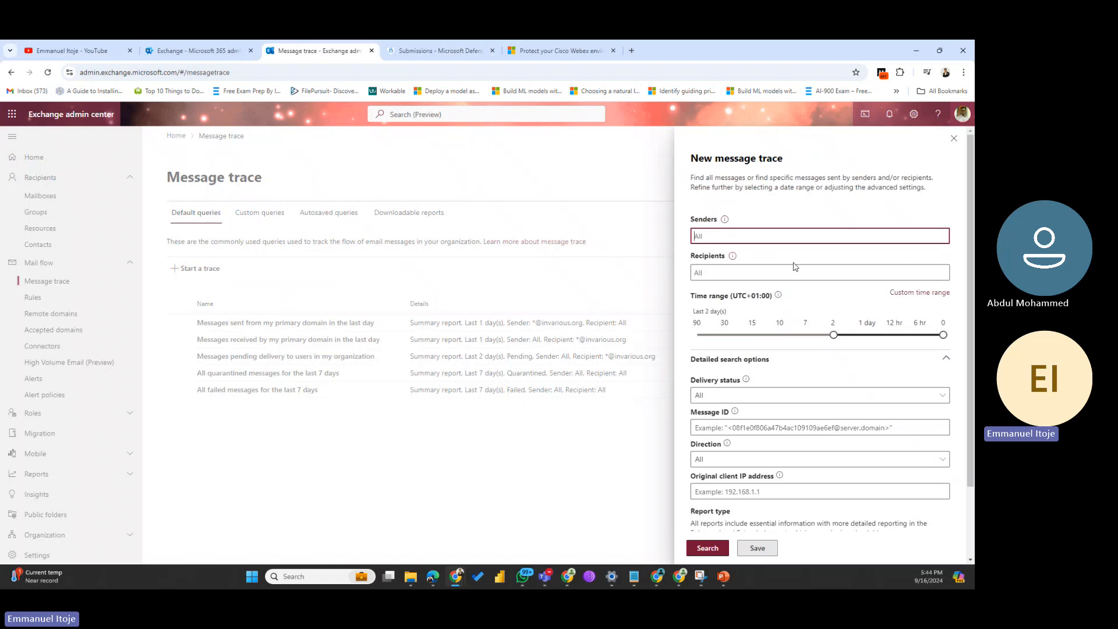
{"action": "left_click_drag", "start_coordinate": [834, 336], "coordinate": [785, 341]}
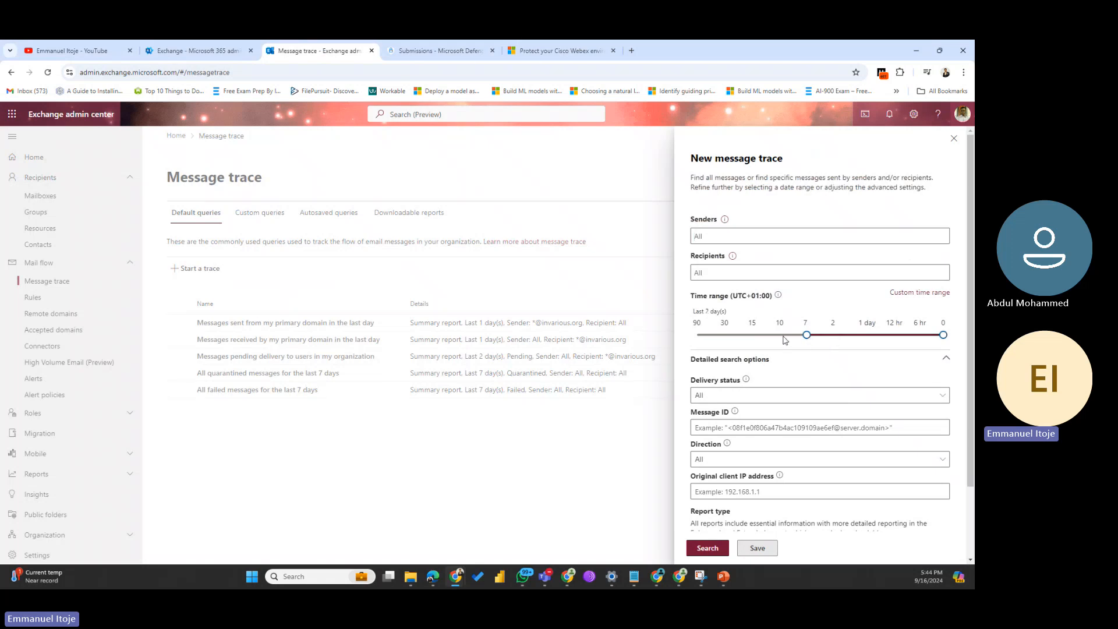
{"action": "scroll", "coordinate": [747, 432], "scroll_direction": "down", "scroll_amount": 2}
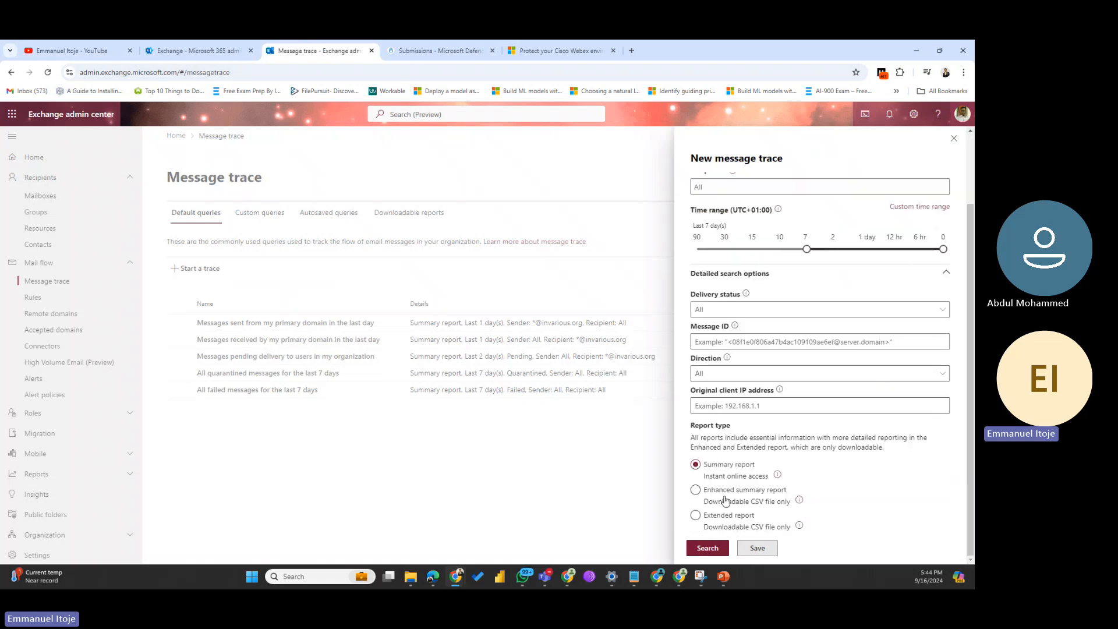
{"action": "left_click", "coordinate": [707, 549]}
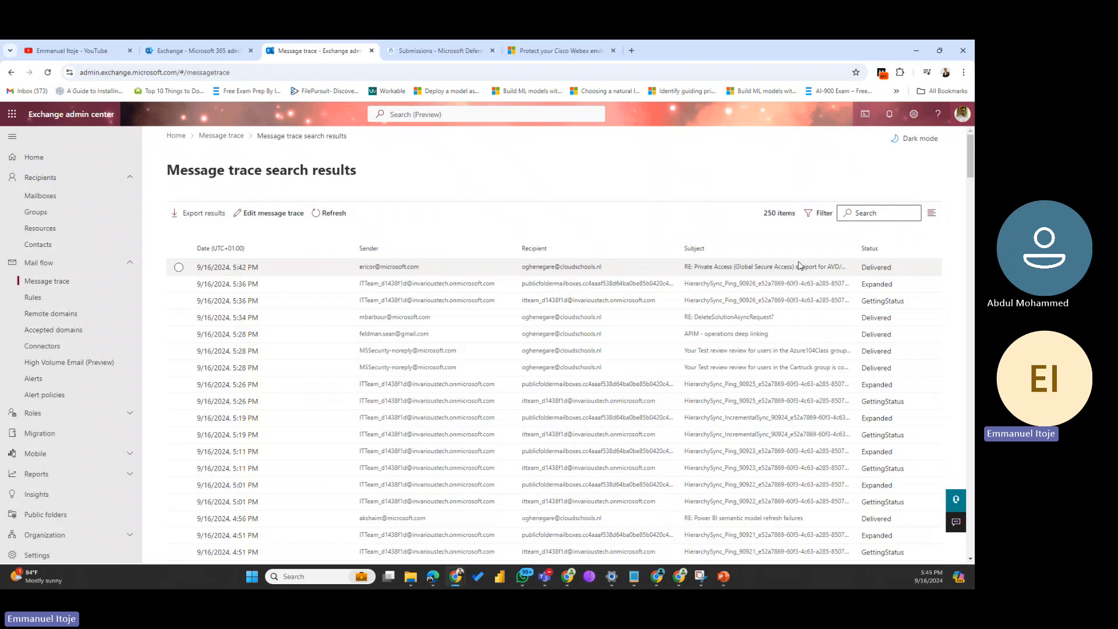
Step: Open the 5:42 PM 'RE: Private Access (Global Secure Access) support' message's trace details
{"action": "scroll", "coordinate": [619, 427], "scroll_direction": "down", "scroll_amount": 5}
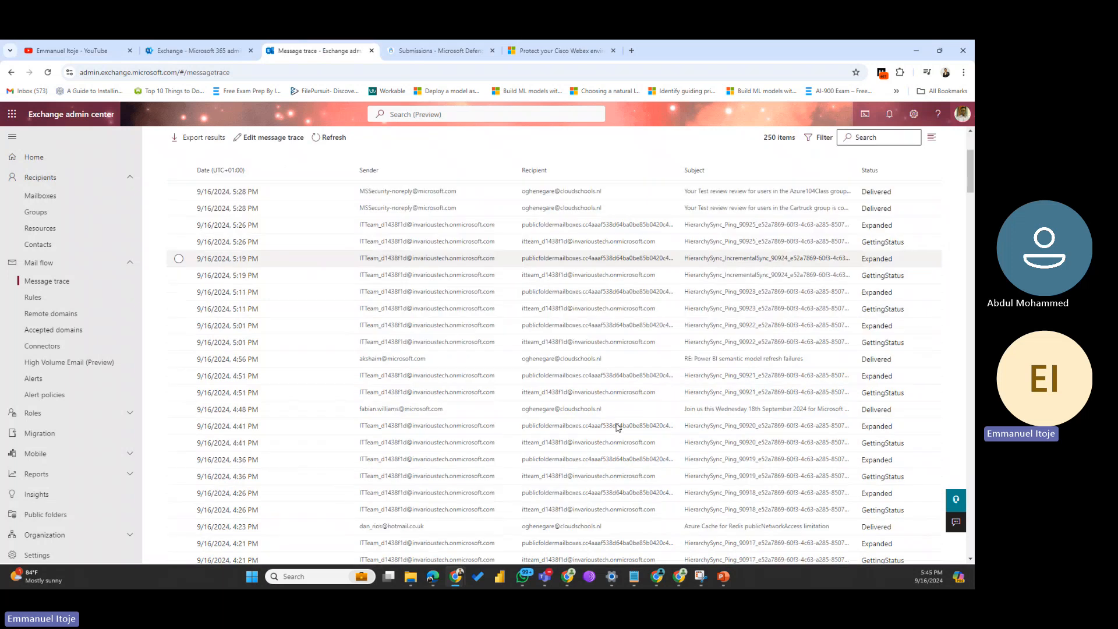
{"action": "scroll", "coordinate": [619, 427], "scroll_direction": "up", "scroll_amount": 5}
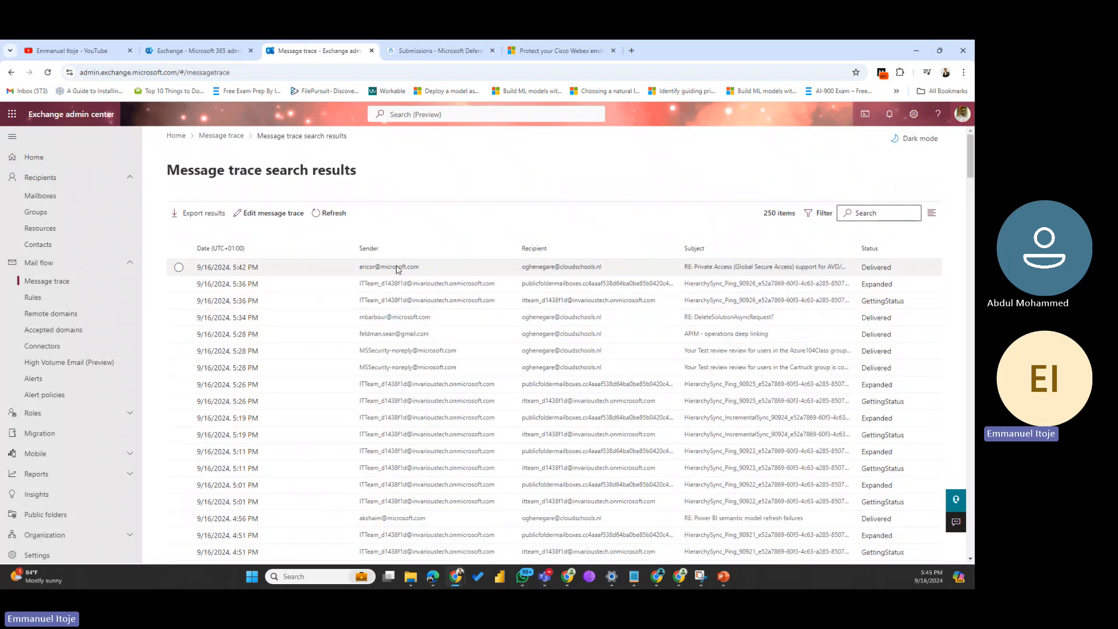
{"action": "left_click", "coordinate": [397, 269]}
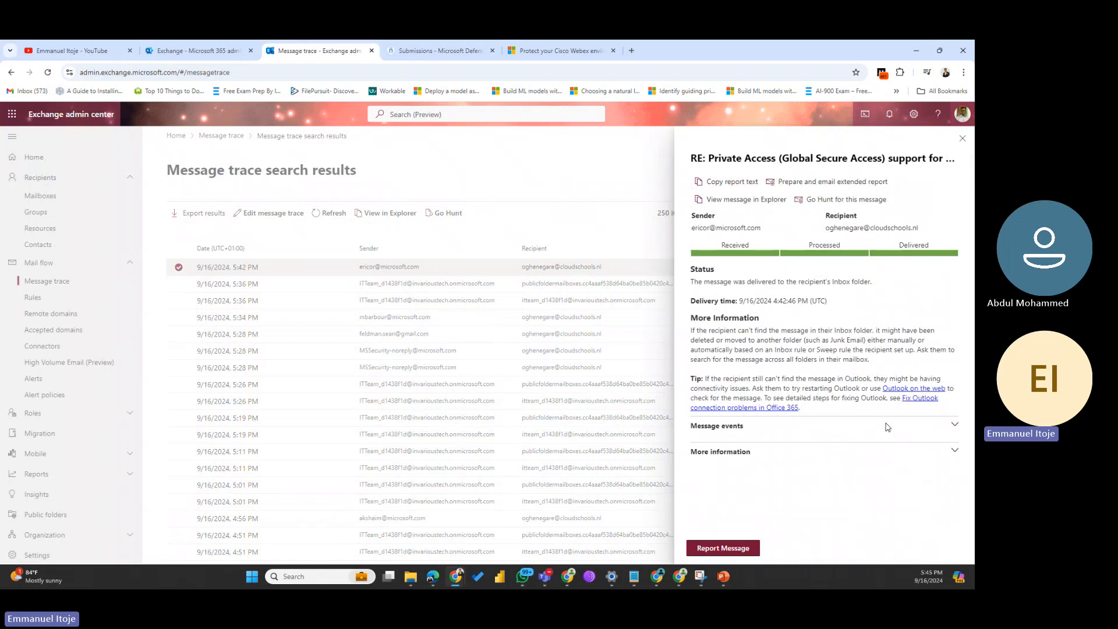
Step: Expand Message events and More information, select the Message ID, and return to the Defender form
{"action": "left_click", "coordinate": [955, 426]}
{"action": "scroll", "coordinate": [894, 441], "scroll_direction": "down", "scroll_amount": 1}
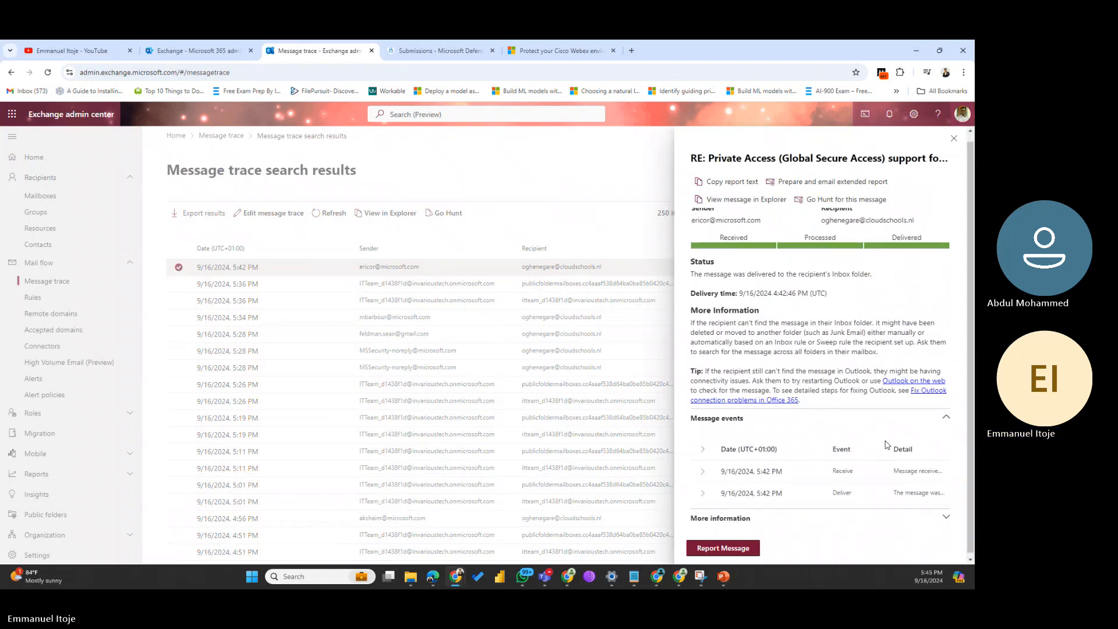
{"action": "left_click", "coordinate": [947, 518]}
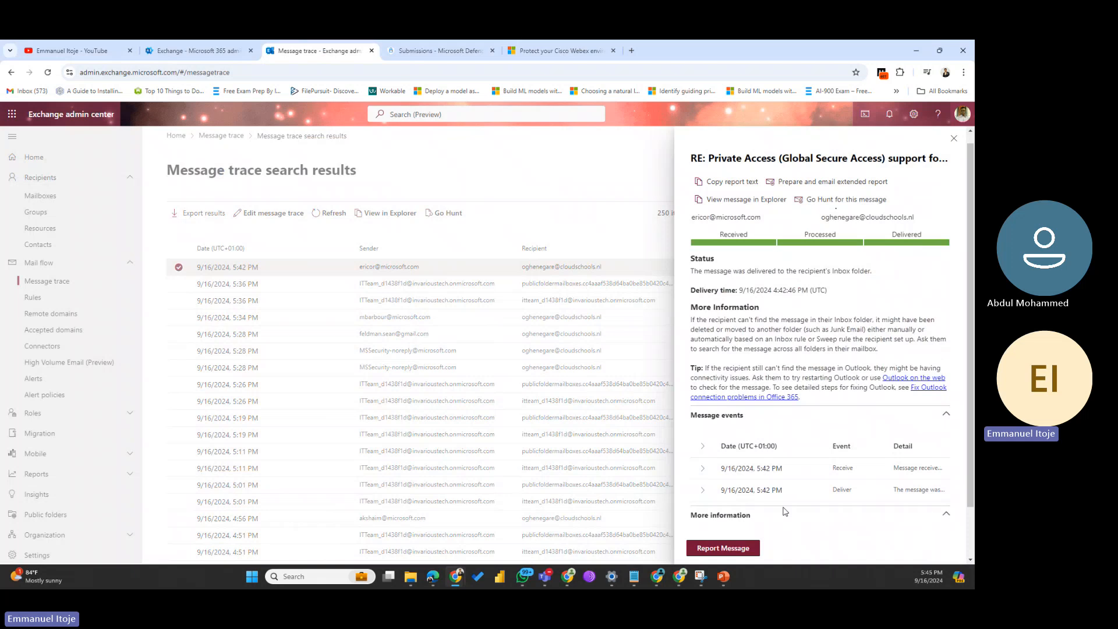
{"action": "scroll", "coordinate": [768, 512], "scroll_direction": "down", "scroll_amount": 2}
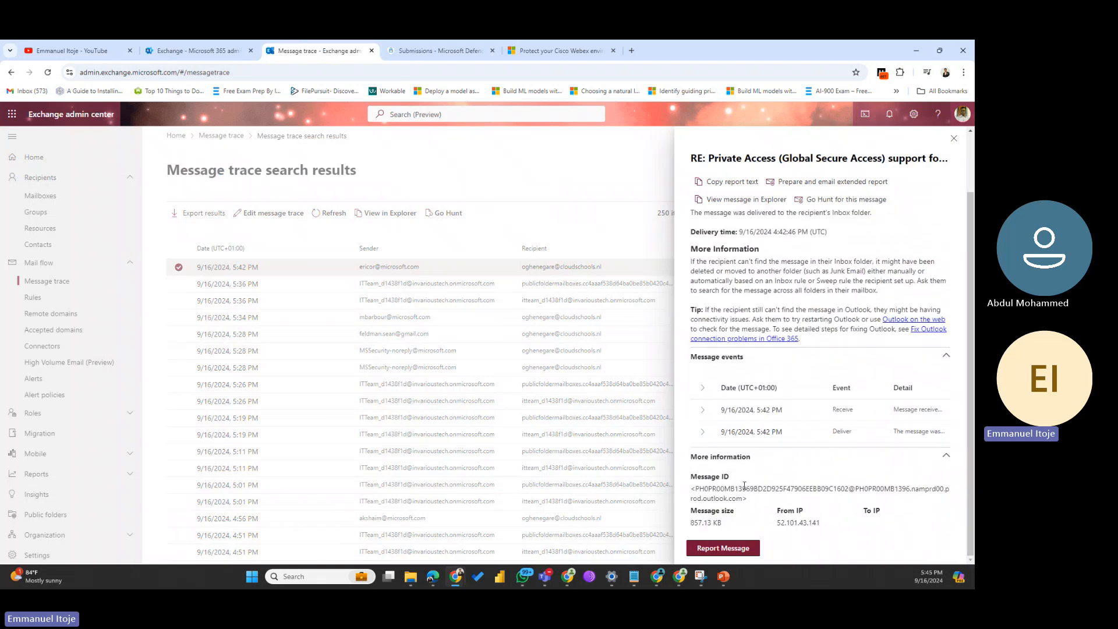
{"action": "left_click_drag", "start_coordinate": [745, 499], "coordinate": [697, 487]}
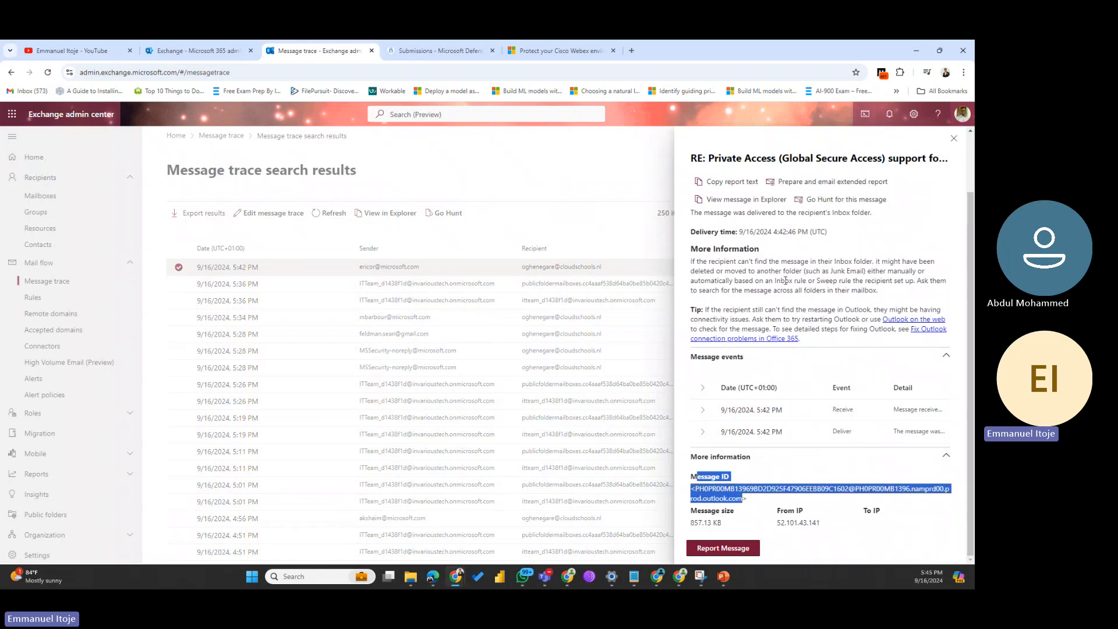
{"action": "left_click", "coordinate": [408, 60]}
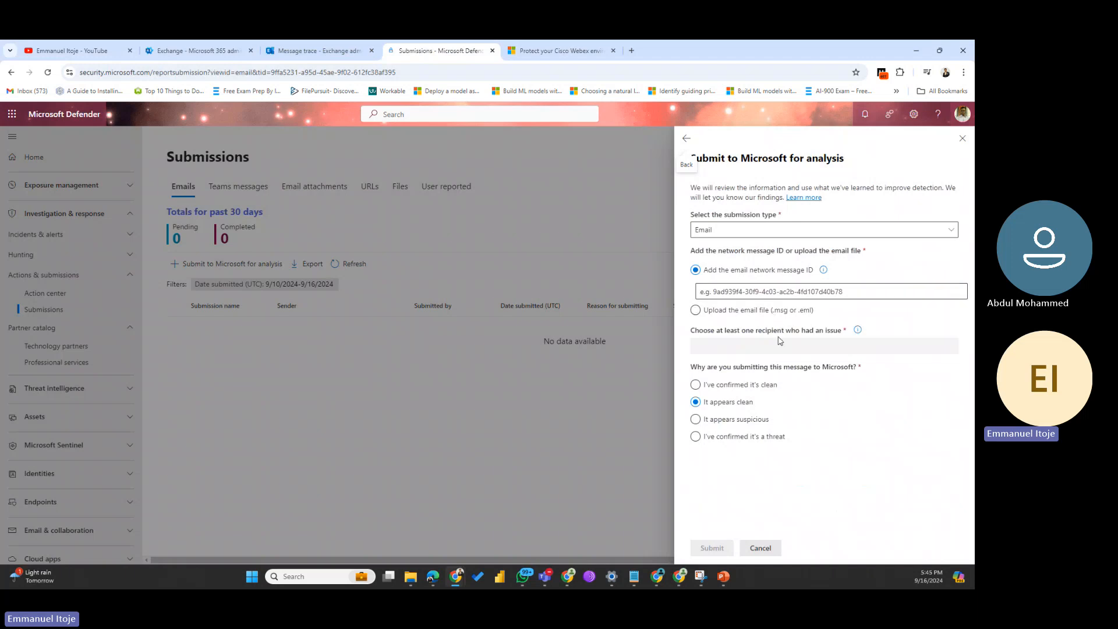
Step: Switch the submission to 'Upload the email file (.msg or .eml)', dismissing the file picker unused
{"action": "left_click", "coordinate": [696, 310]}
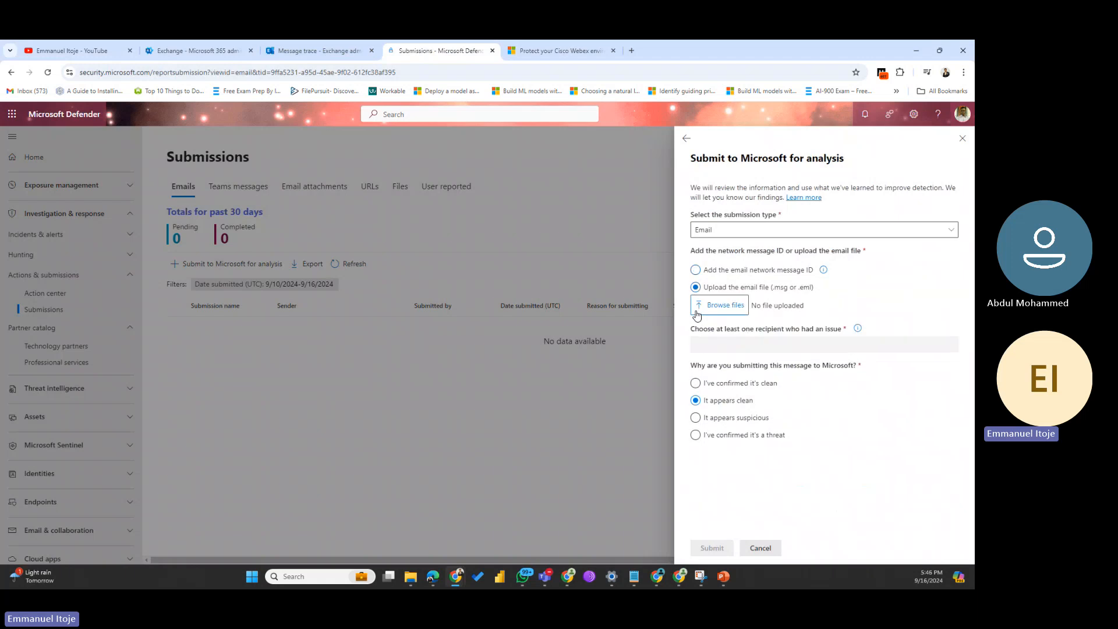
{"action": "left_click", "coordinate": [731, 308]}
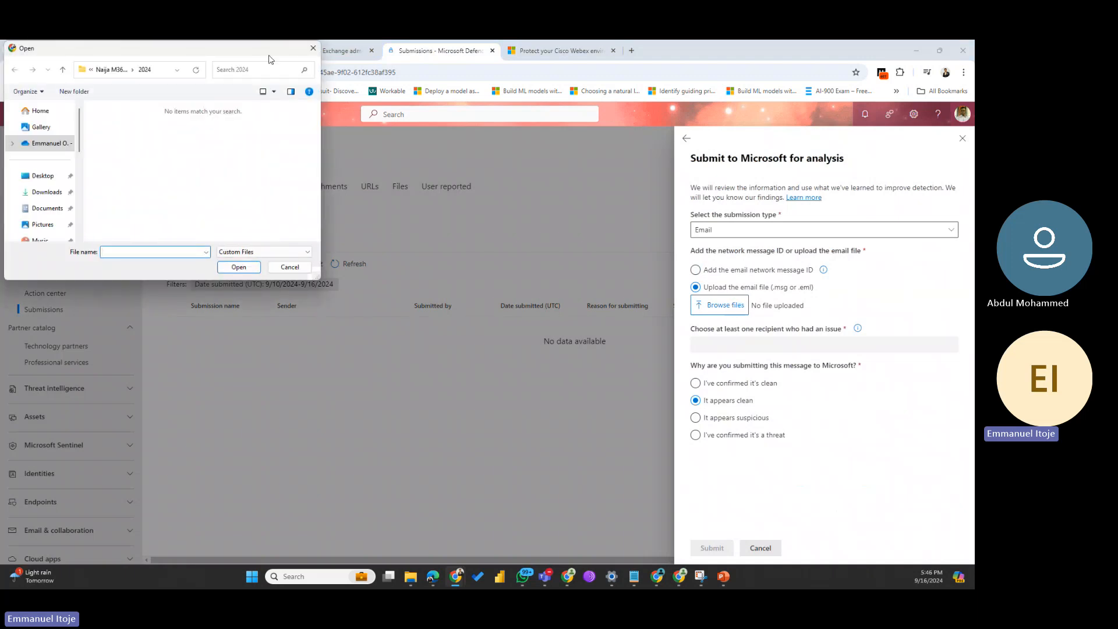
{"action": "left_click", "coordinate": [312, 50]}
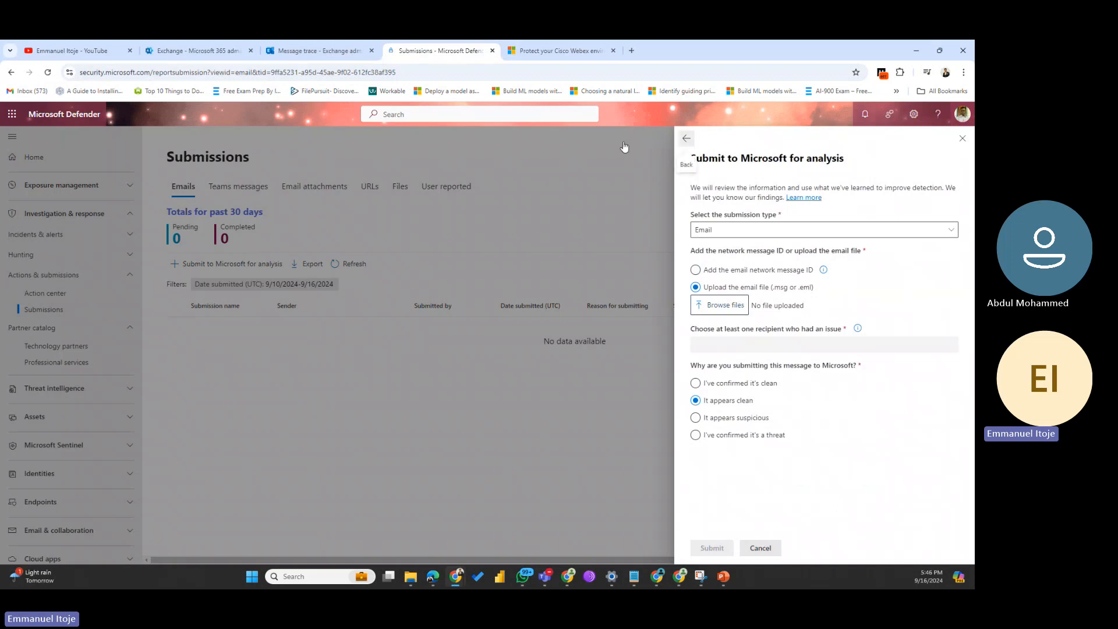
Step: Back in the Exchange message trace tab, clear the selection and close the message details
{"action": "left_click", "coordinate": [297, 51]}
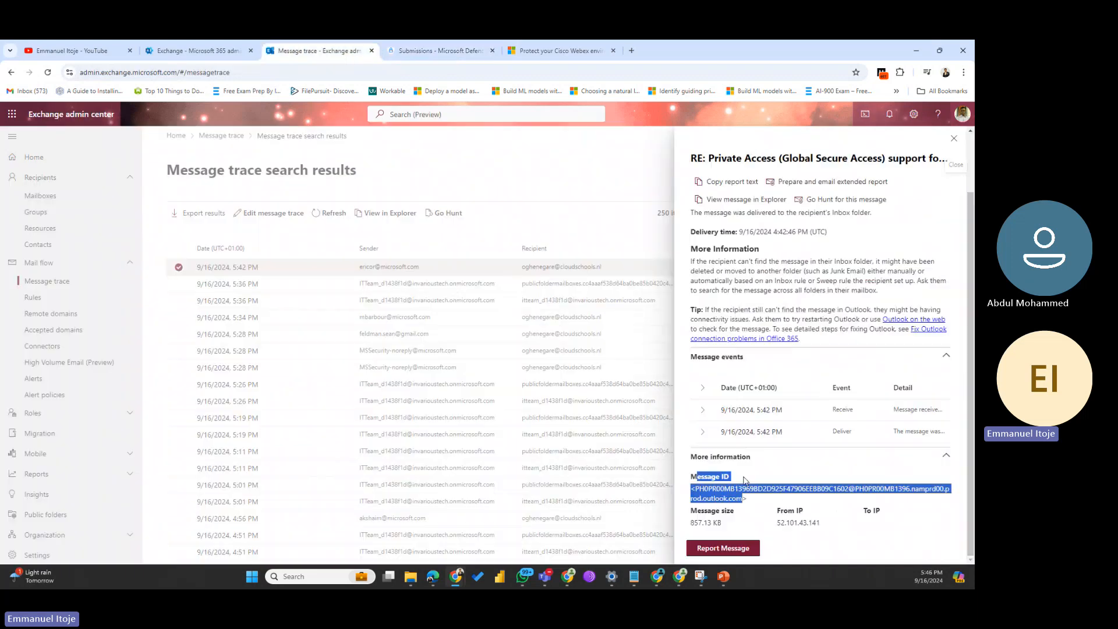
{"action": "left_click", "coordinate": [850, 485]}
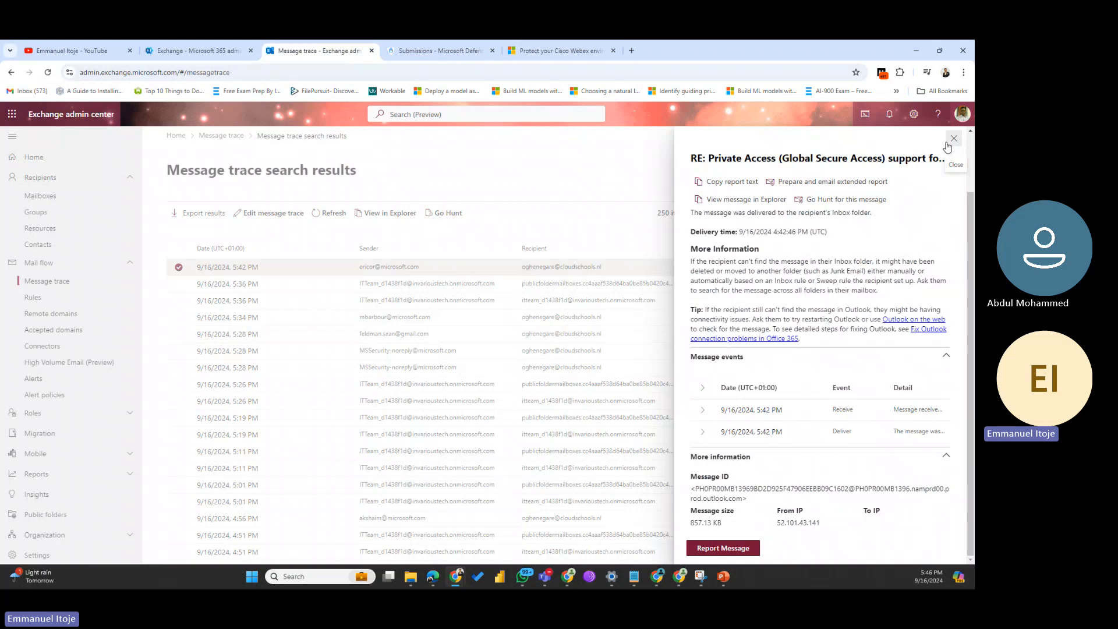
{"action": "left_click", "coordinate": [954, 140]}
Step: Edit the message trace to cover 15 days with Extended report as the report type
{"action": "left_click", "coordinate": [270, 214]}
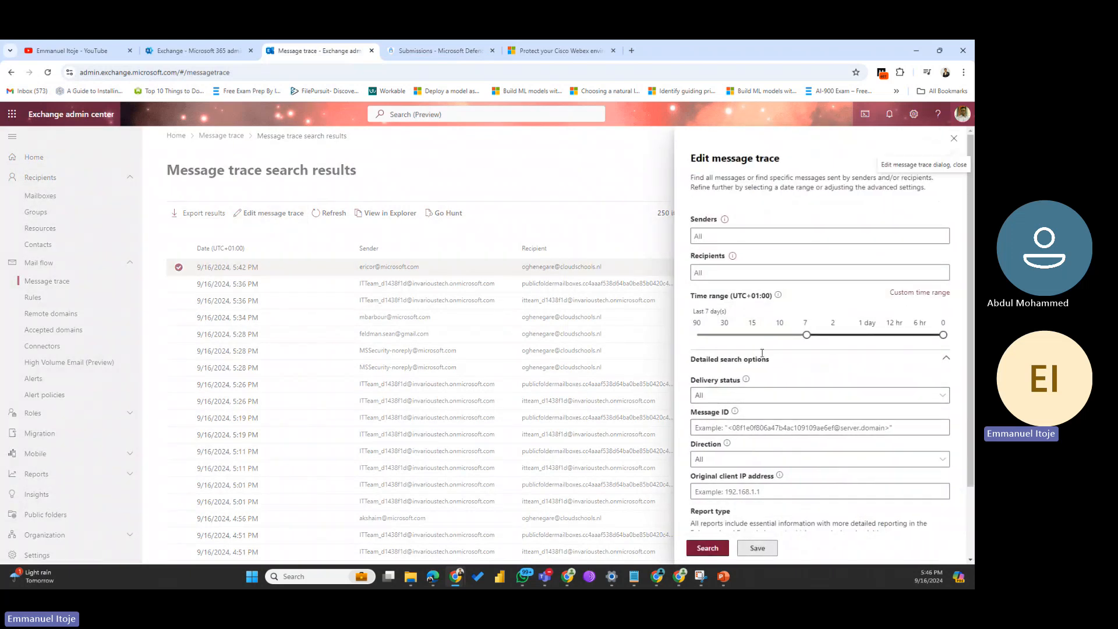
{"action": "left_click_drag", "start_coordinate": [808, 337], "coordinate": [751, 337]}
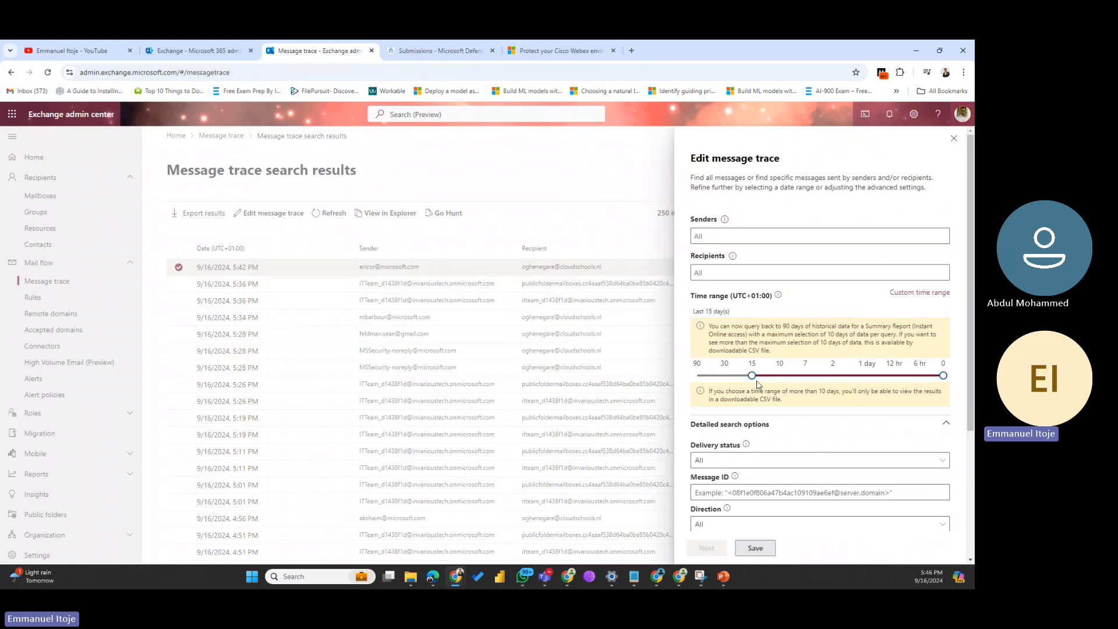
{"action": "scroll", "coordinate": [761, 460], "scroll_direction": "down", "scroll_amount": 3}
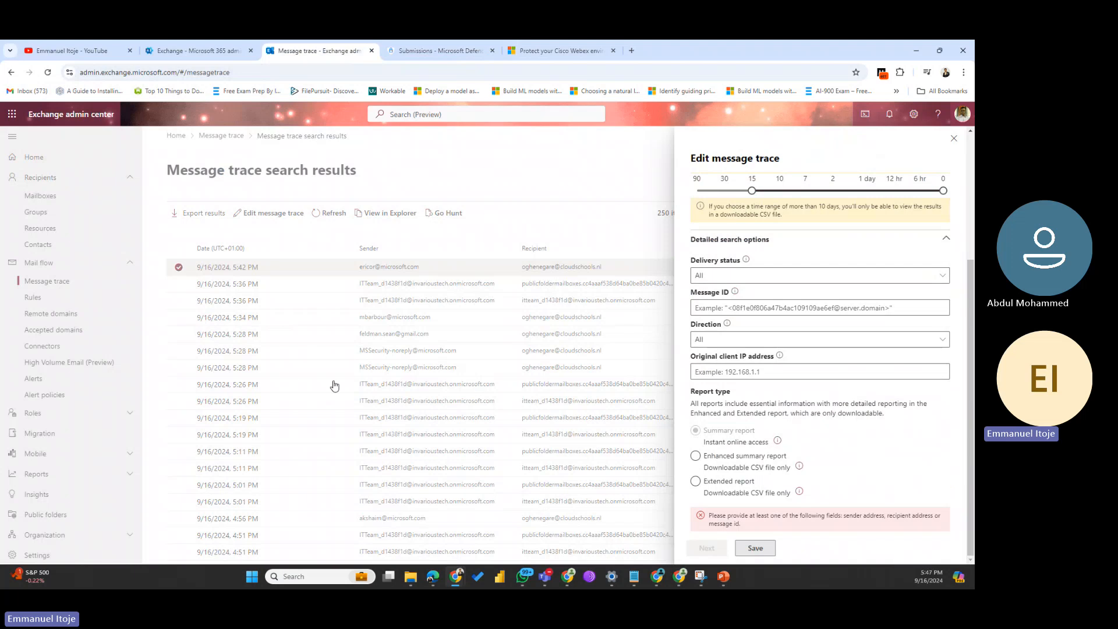
{"action": "left_click", "coordinate": [696, 457]}
{"action": "left_click", "coordinate": [696, 481]}
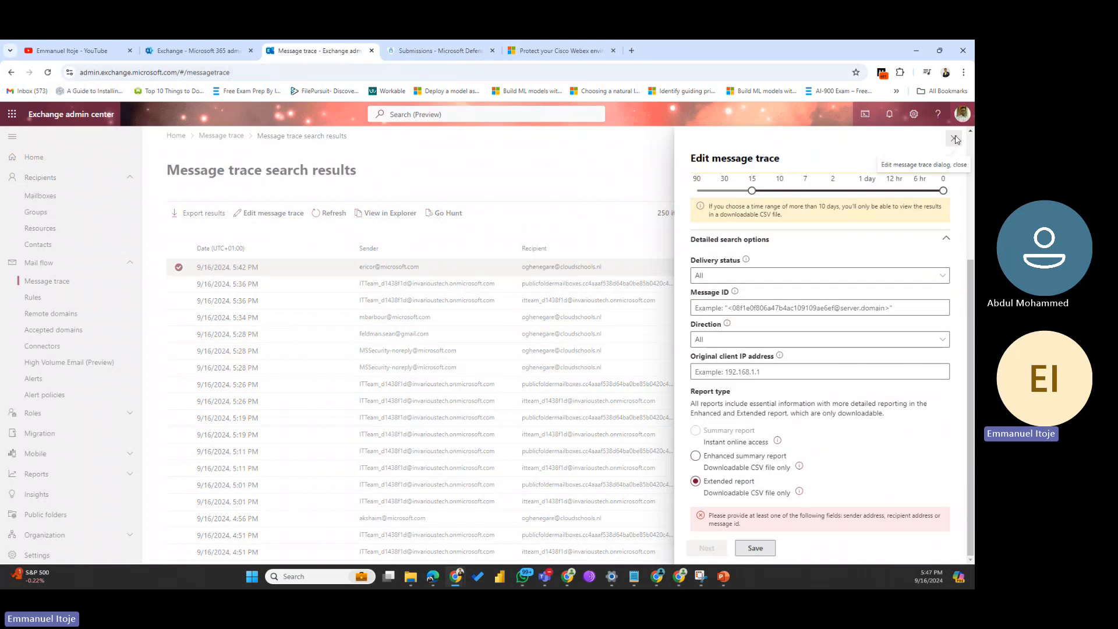
Step: Close the Edit message trace panel unsaved and scroll through the 250 results and back up
{"action": "left_click", "coordinate": [954, 138]}
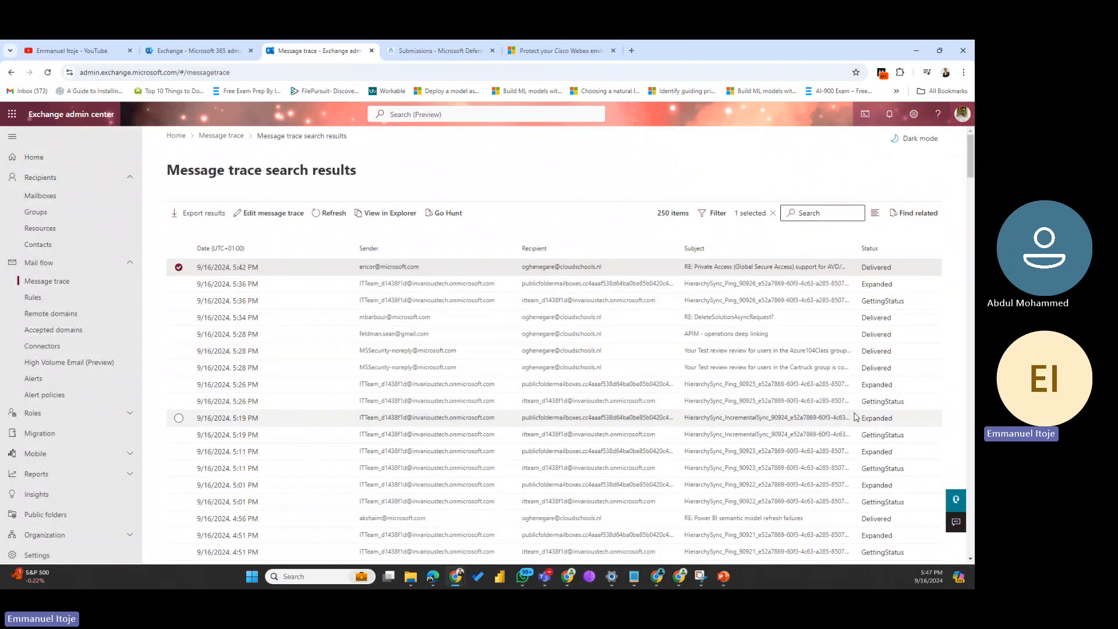
{"action": "scroll", "coordinate": [855, 417], "scroll_direction": "down", "scroll_amount": 7}
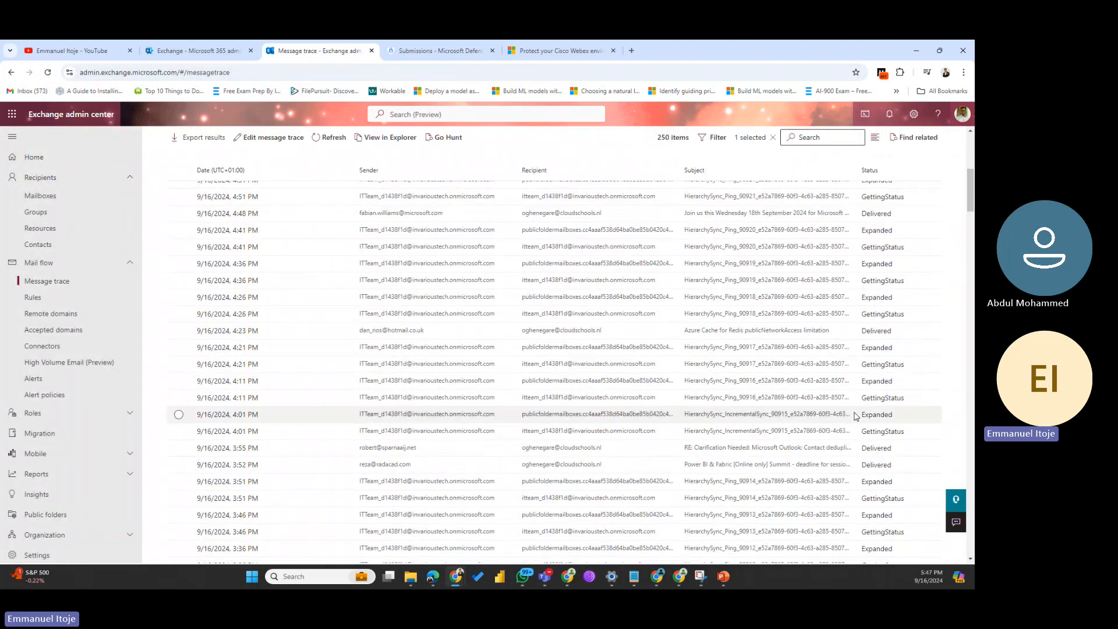
{"action": "scroll", "coordinate": [854, 417], "scroll_direction": "down", "scroll_amount": 12}
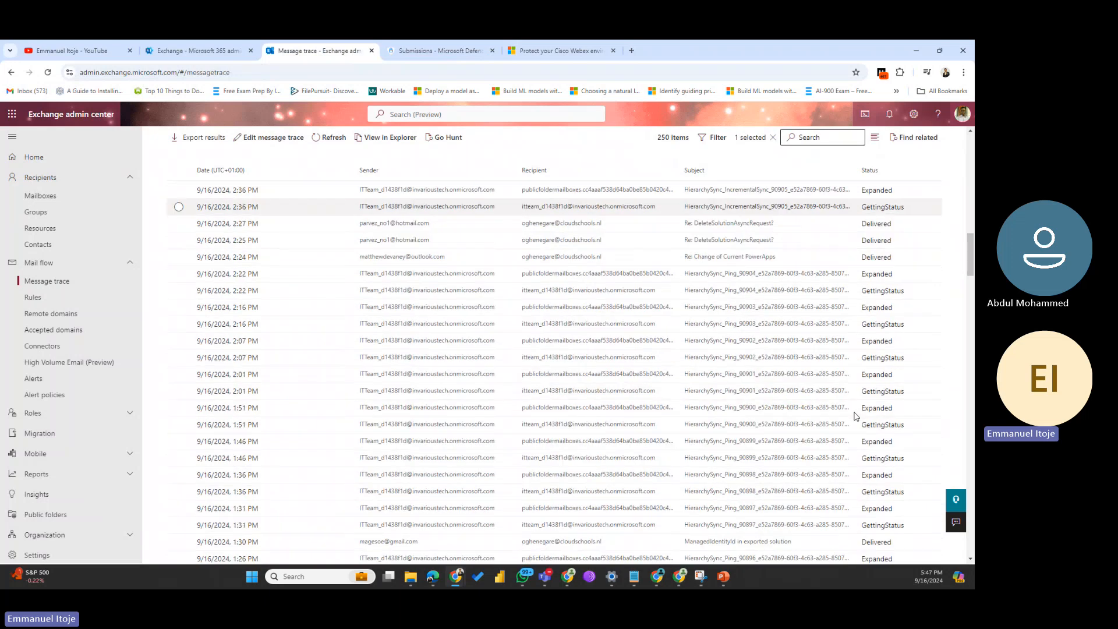
{"action": "scroll", "coordinate": [855, 417], "scroll_direction": "down", "scroll_amount": 5}
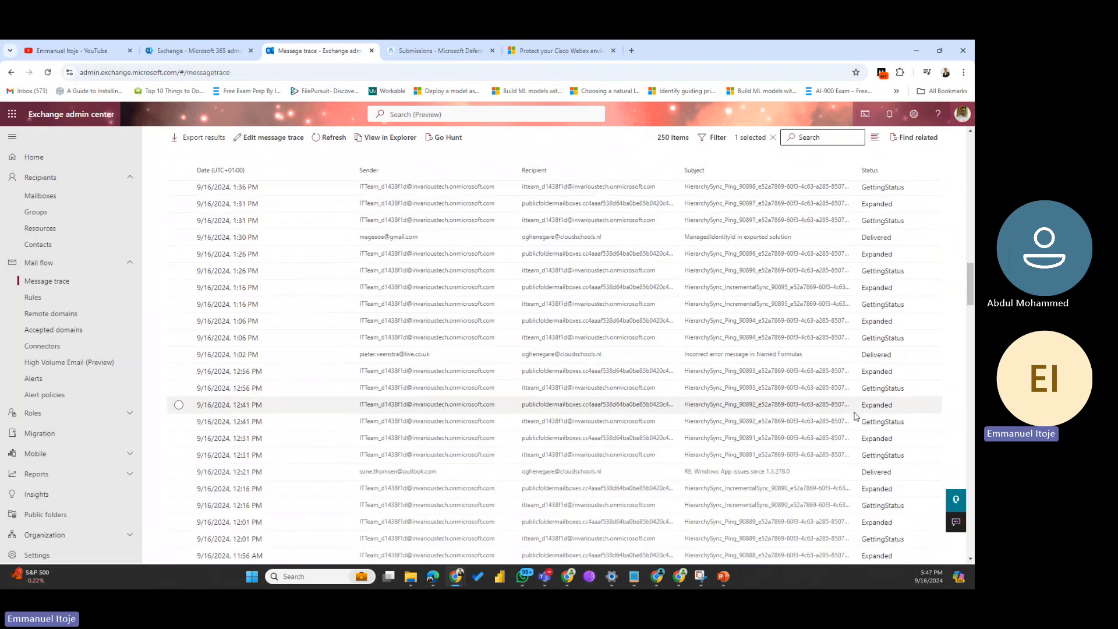
{"action": "scroll", "coordinate": [855, 417], "scroll_direction": "down", "scroll_amount": 10}
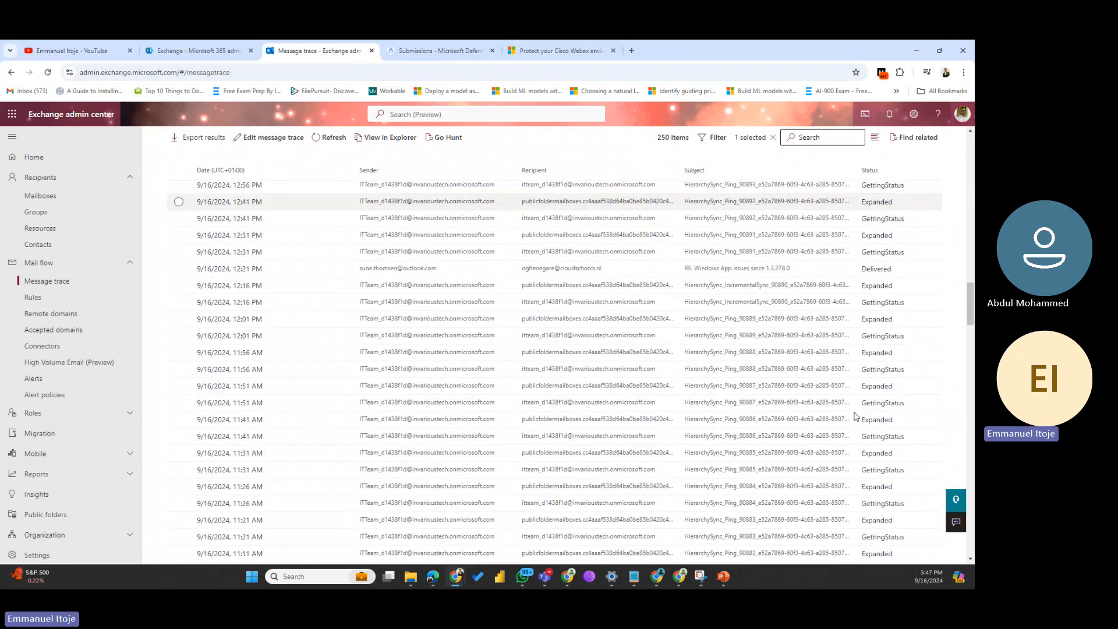
{"action": "scroll", "coordinate": [855, 415], "scroll_direction": "down", "scroll_amount": 5}
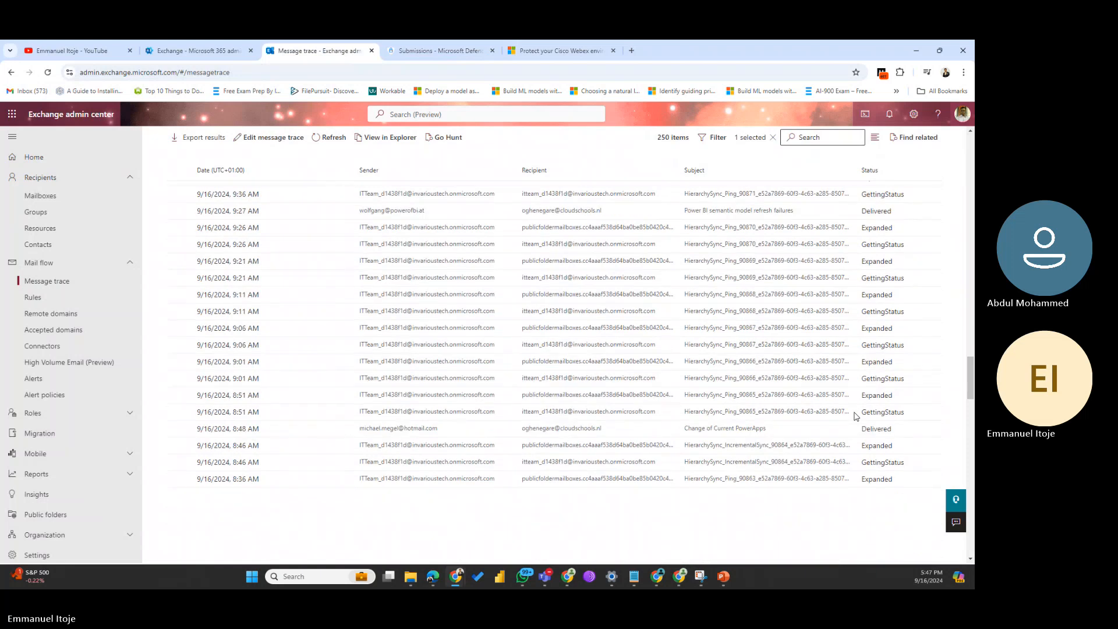
{"action": "scroll", "coordinate": [855, 416], "scroll_direction": "down", "scroll_amount": 10}
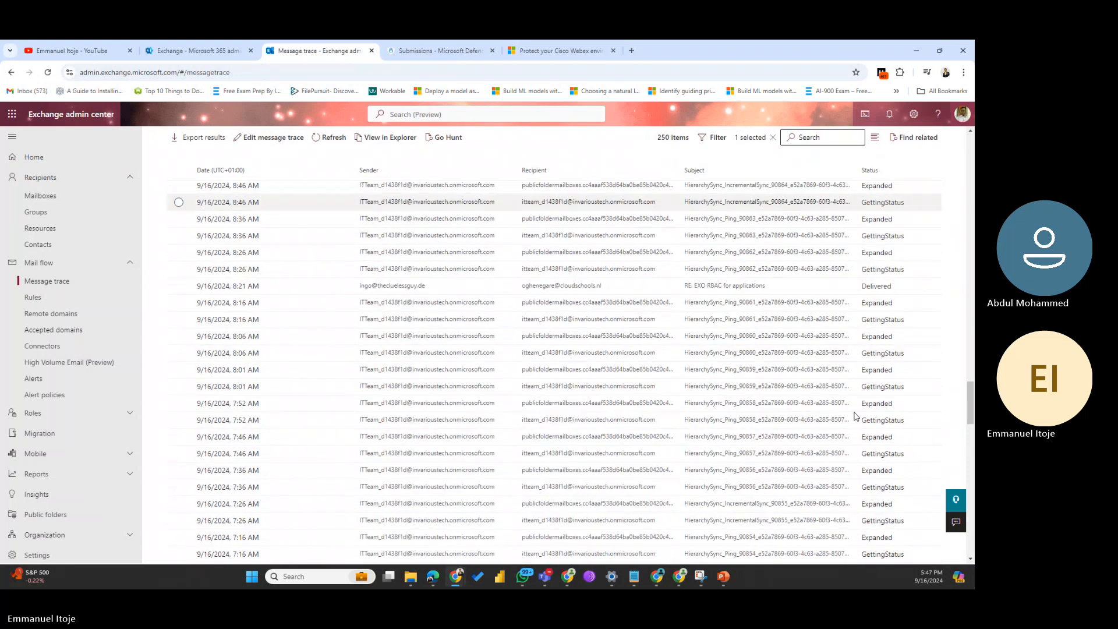
{"action": "scroll", "coordinate": [855, 417], "scroll_direction": "up", "scroll_amount": 15}
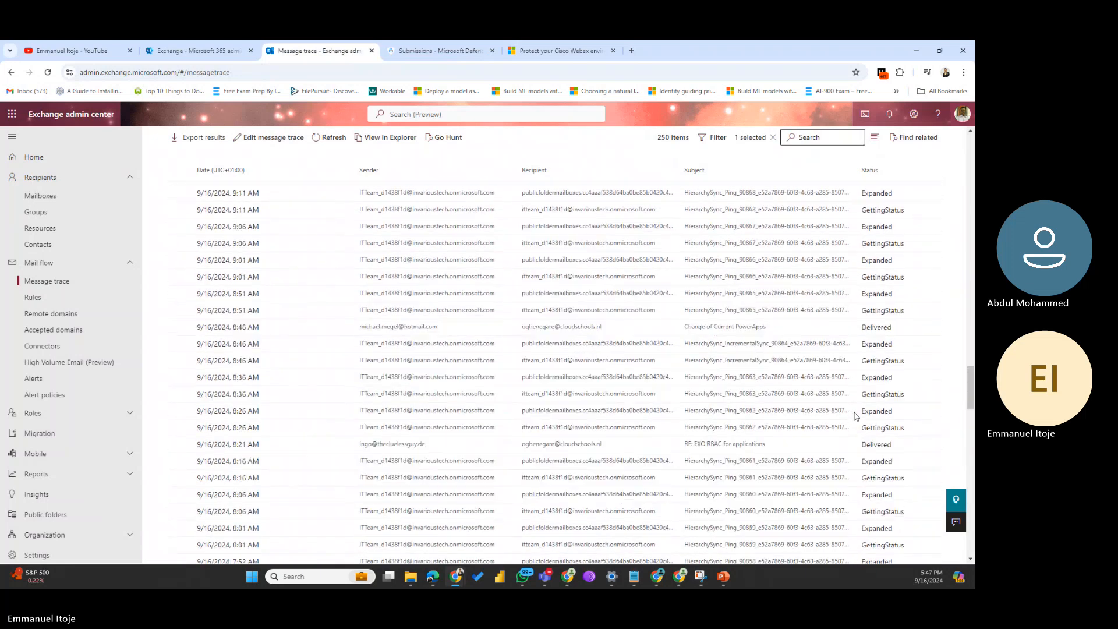
{"action": "scroll", "coordinate": [855, 416], "scroll_direction": "up", "scroll_amount": 10}
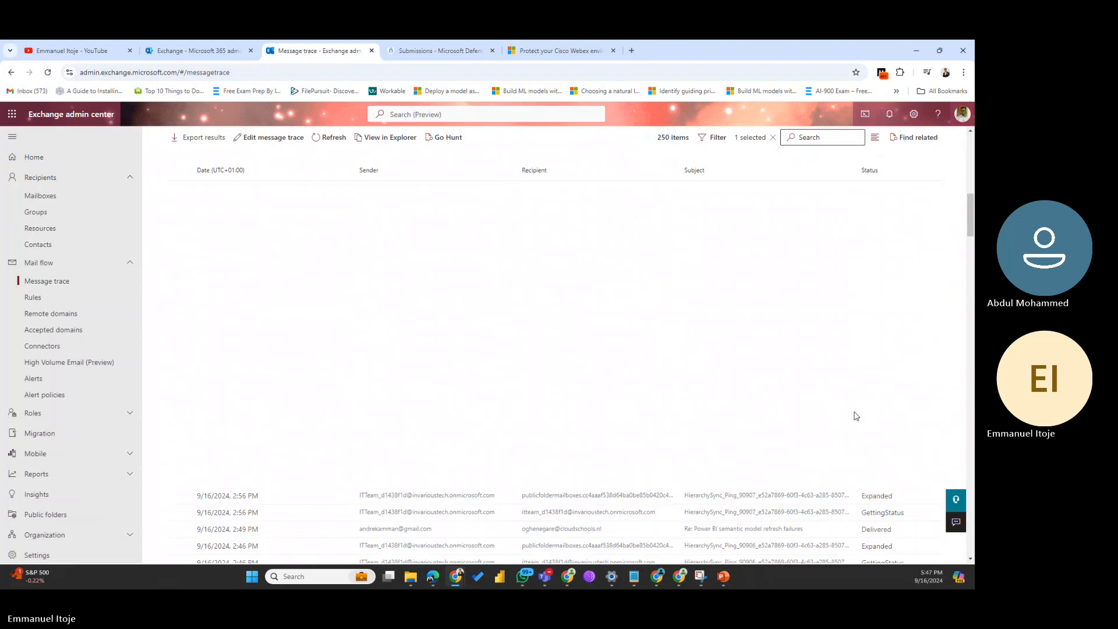
{"action": "scroll", "coordinate": [855, 416], "scroll_direction": "up", "scroll_amount": 5}
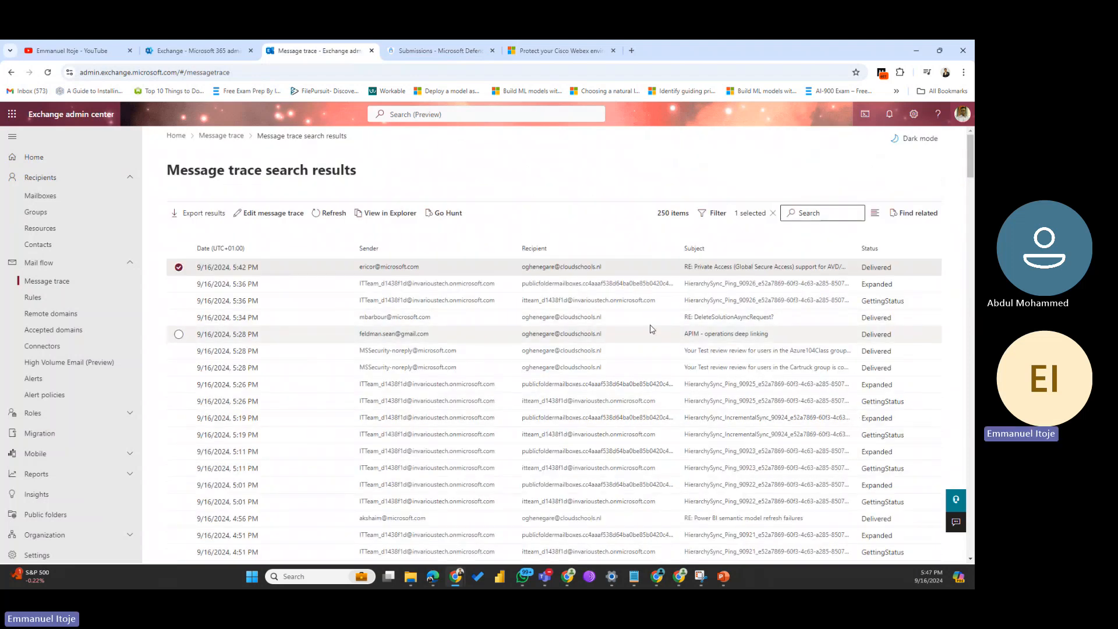
Step: Copy the sender address from the 5:34 PM DeleteSolutionAsyncRequest message details
{"action": "left_click", "coordinate": [412, 319]}
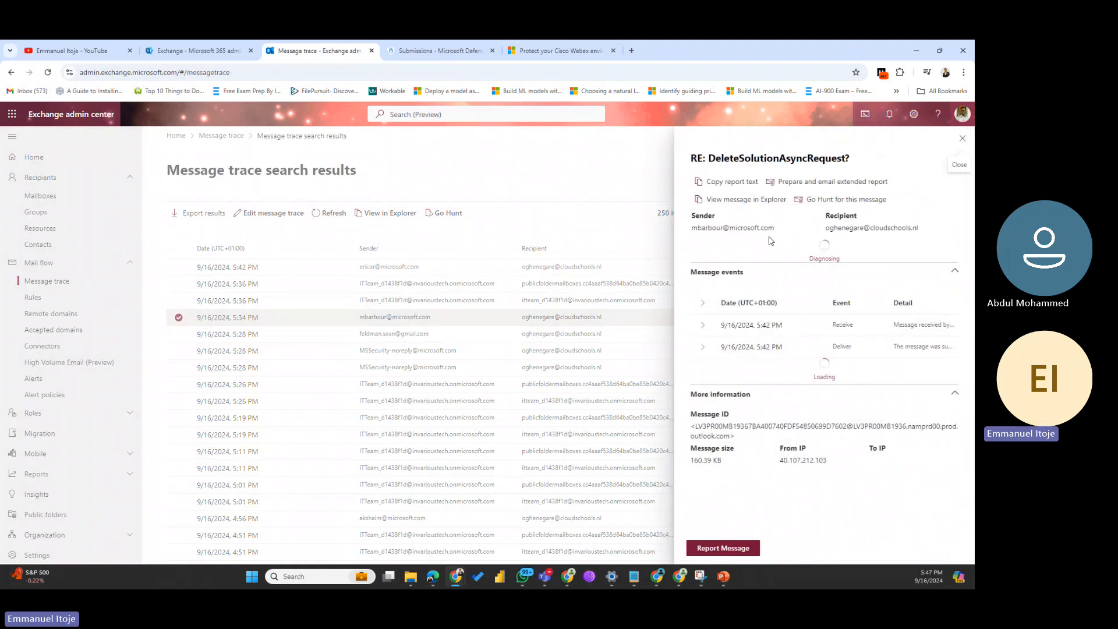
{"action": "left_click_drag", "start_coordinate": [777, 229], "coordinate": [683, 233]}
{"action": "key", "text": "ctrl+c"}
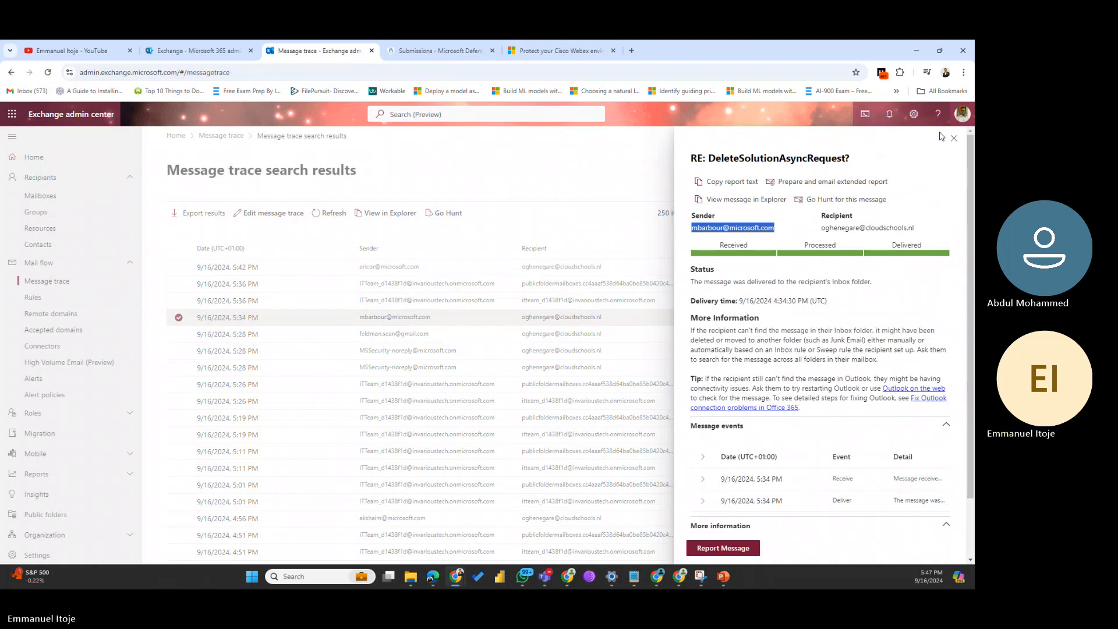
{"action": "left_click", "coordinate": [273, 212]}
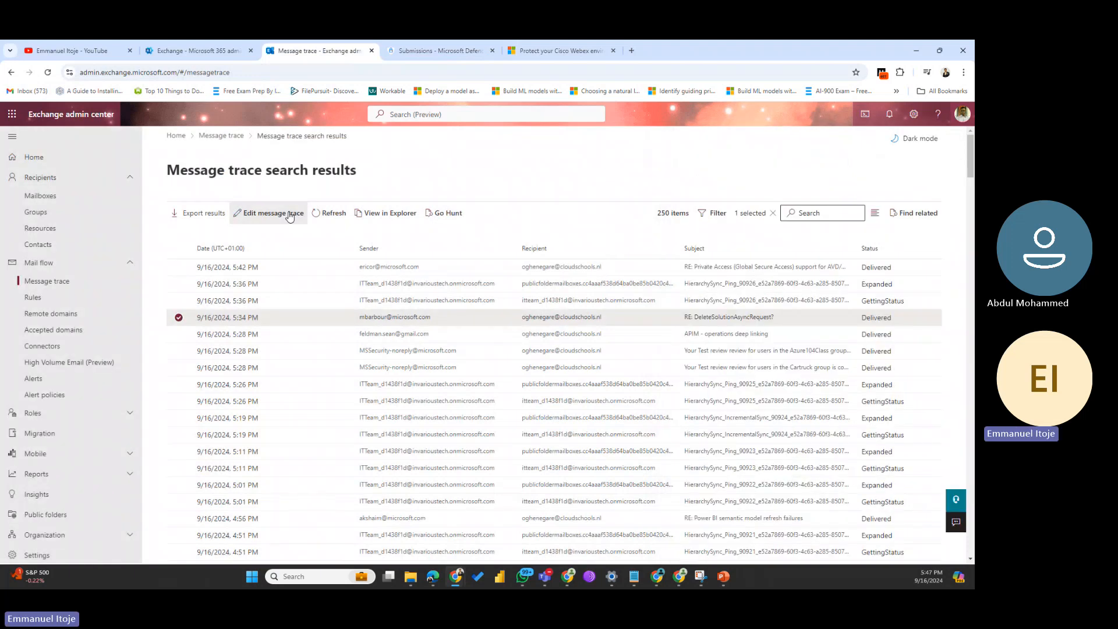
Step: Edit the message trace to filter on that sender and continue to the extended 15-day report
{"action": "left_click", "coordinate": [273, 213]}
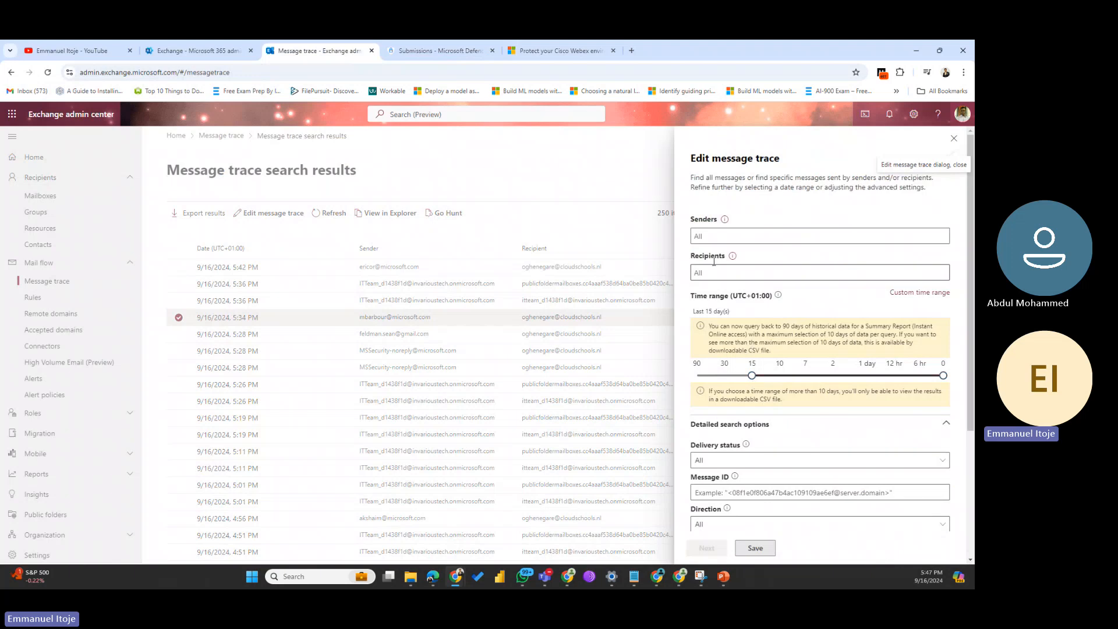
{"action": "left_click", "coordinate": [710, 237]}
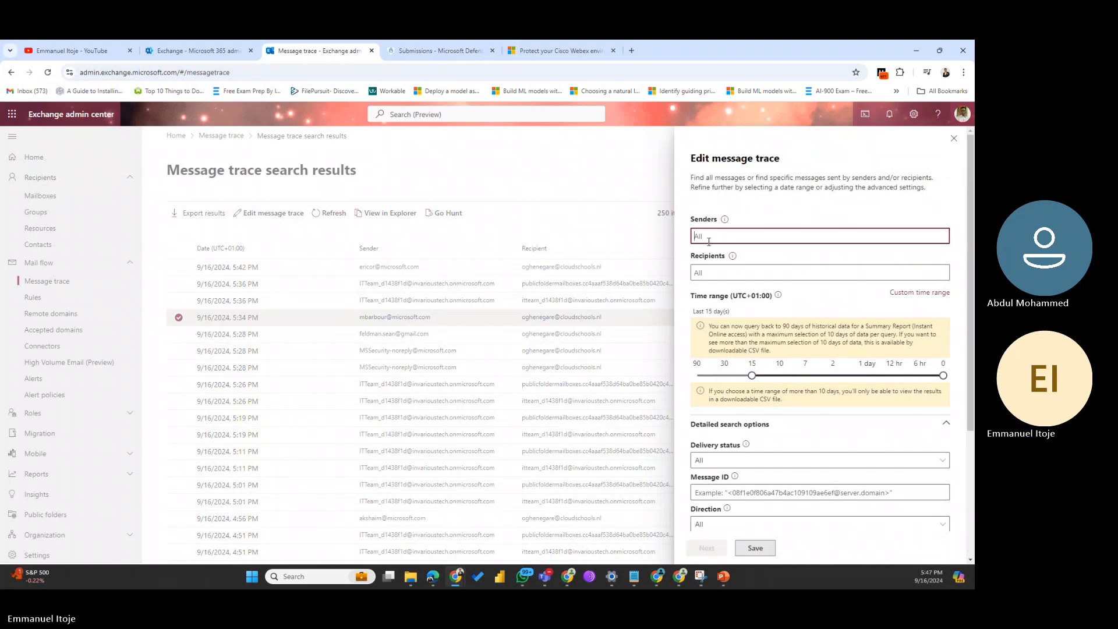
{"action": "key", "text": "ctrl+v"}
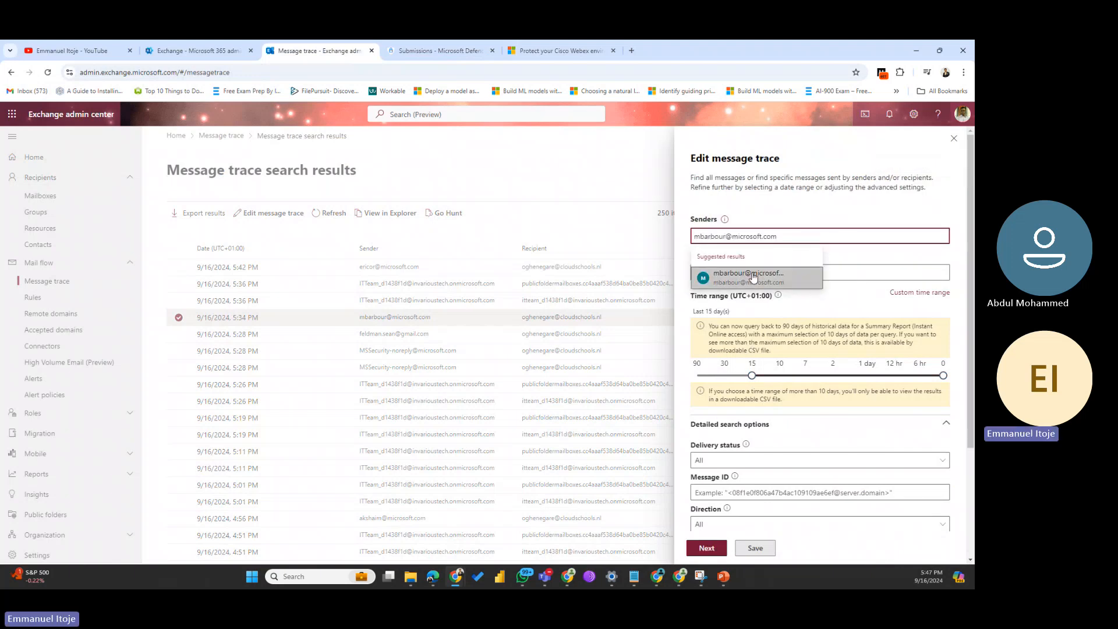
{"action": "left_click", "coordinate": [753, 276]}
{"action": "mouse_move", "coordinate": [734, 265]}
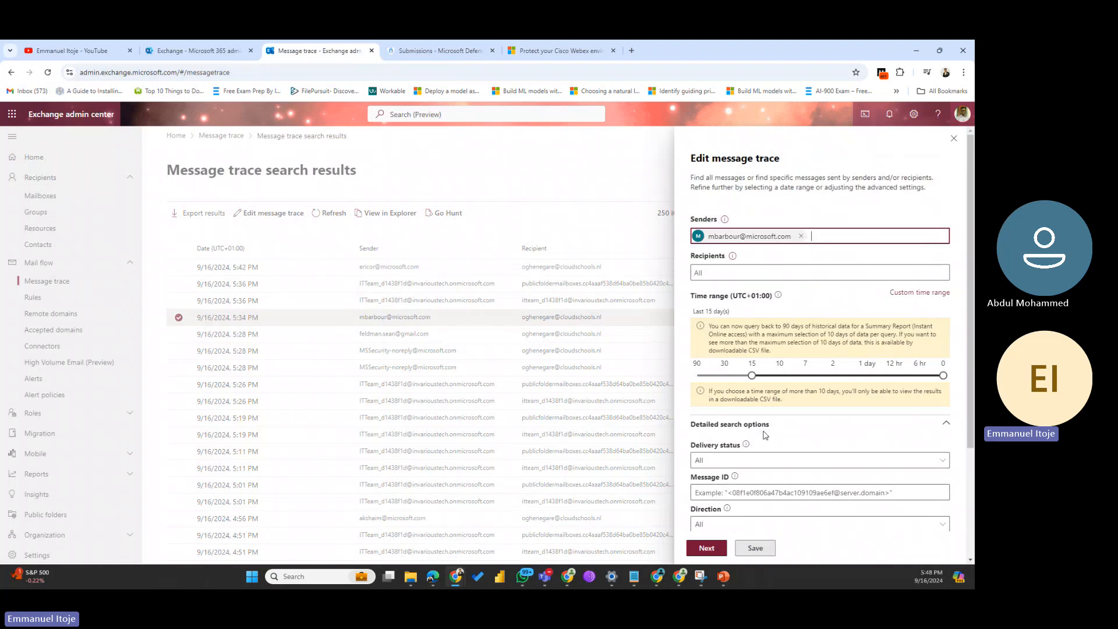
{"action": "scroll", "coordinate": [765, 434], "scroll_direction": "down", "scroll_amount": 3}
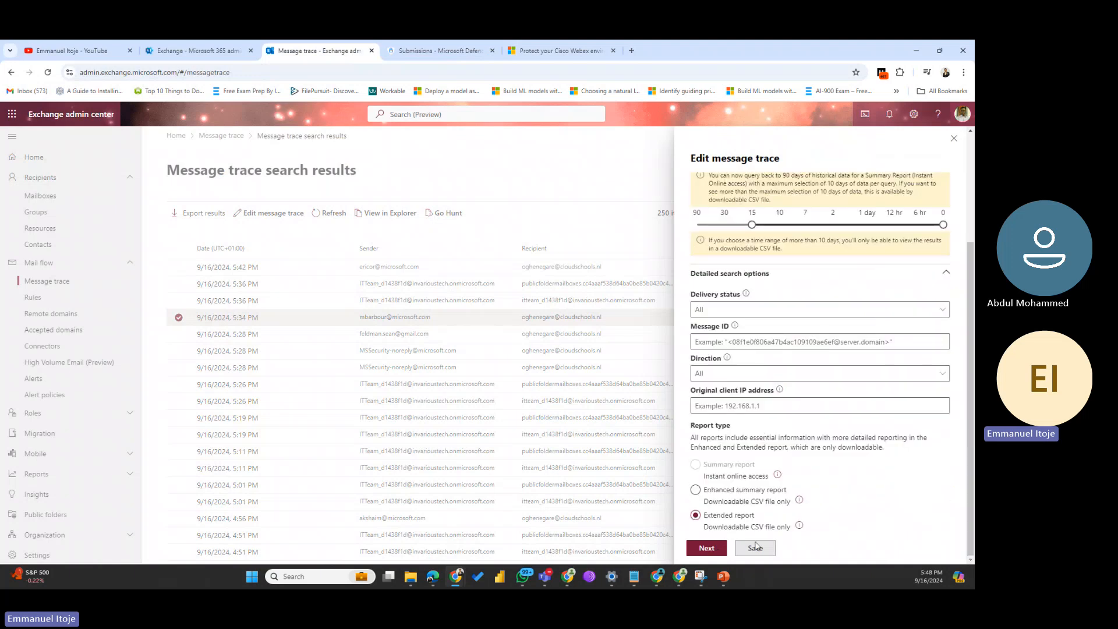
{"action": "left_click", "coordinate": [707, 549]}
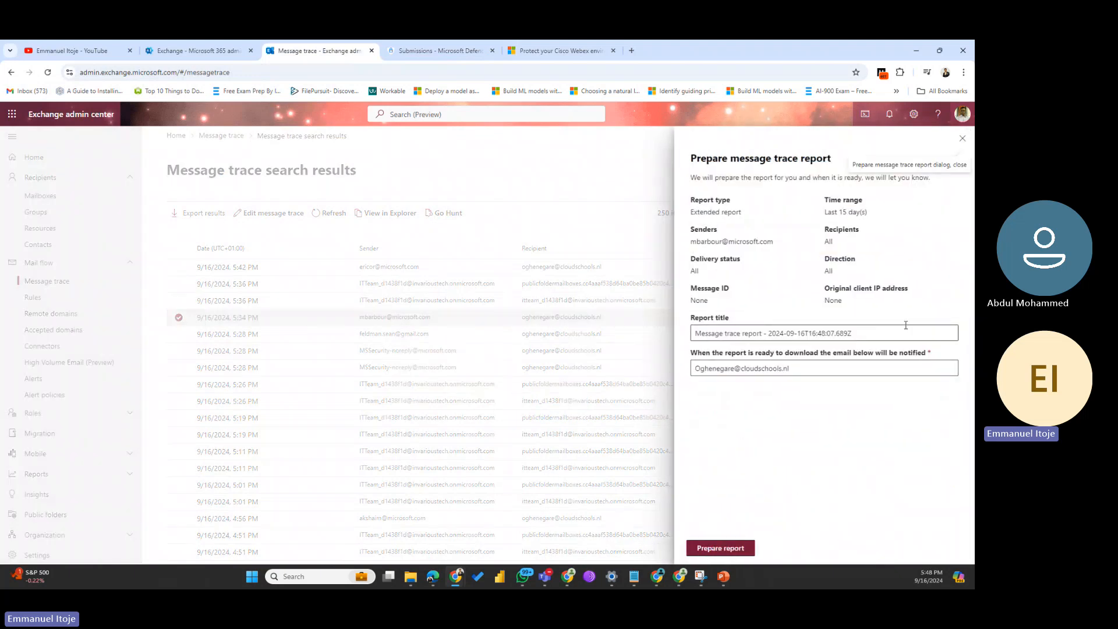
Step: Request the extended trace report, close the submitted confirmation, and return to Defender Submissions
{"action": "left_click", "coordinate": [803, 369]}
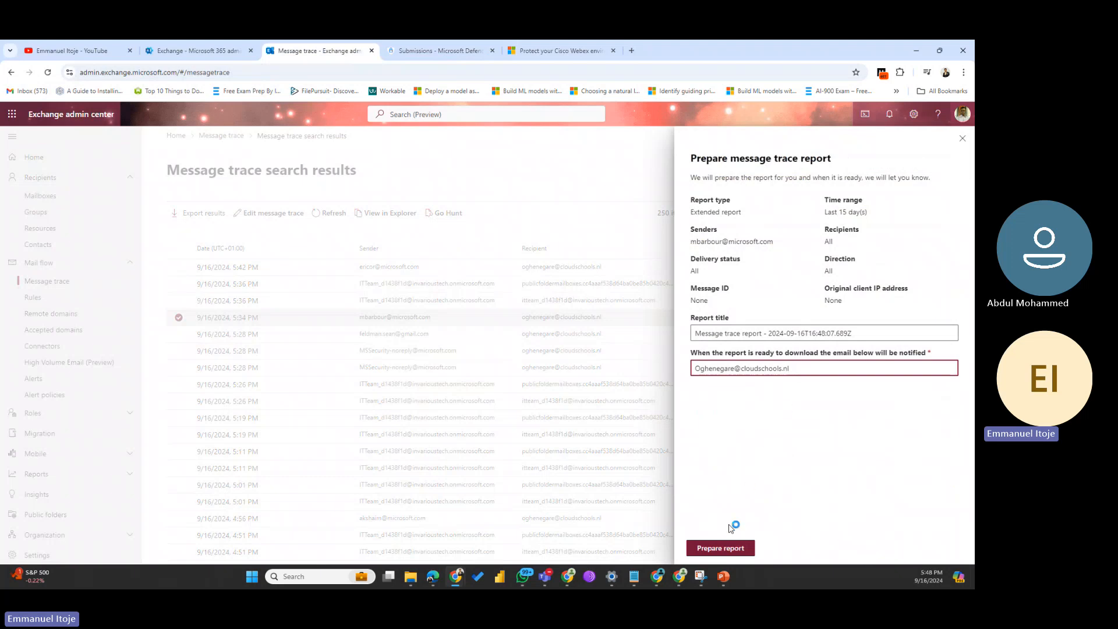
{"action": "left_click", "coordinate": [727, 549]}
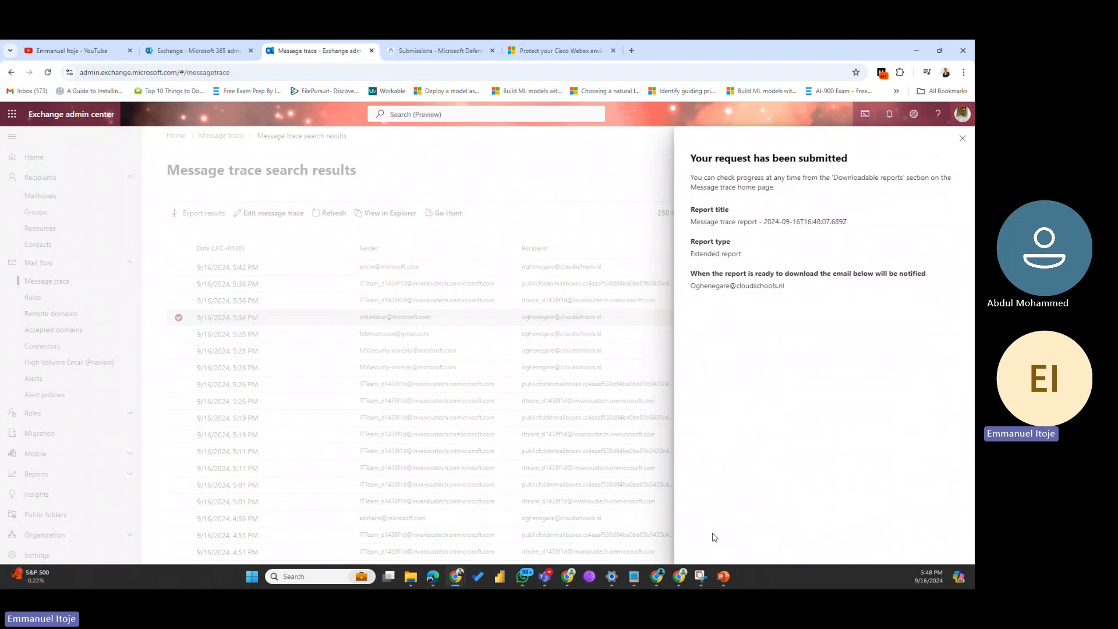
{"action": "left_click", "coordinate": [963, 141]}
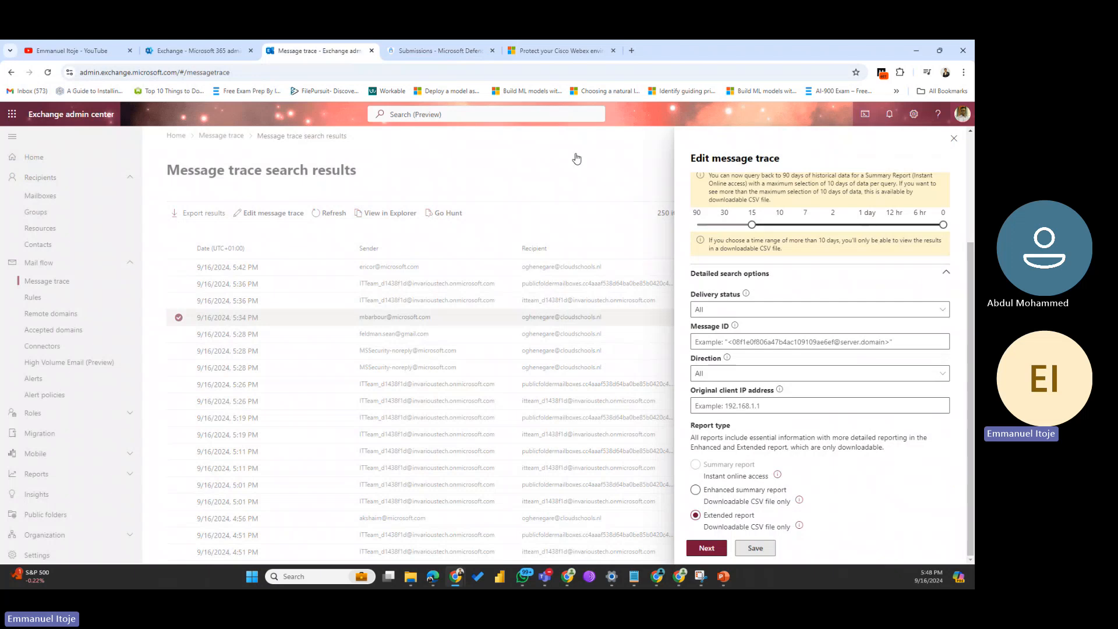
{"action": "left_click", "coordinate": [400, 54]}
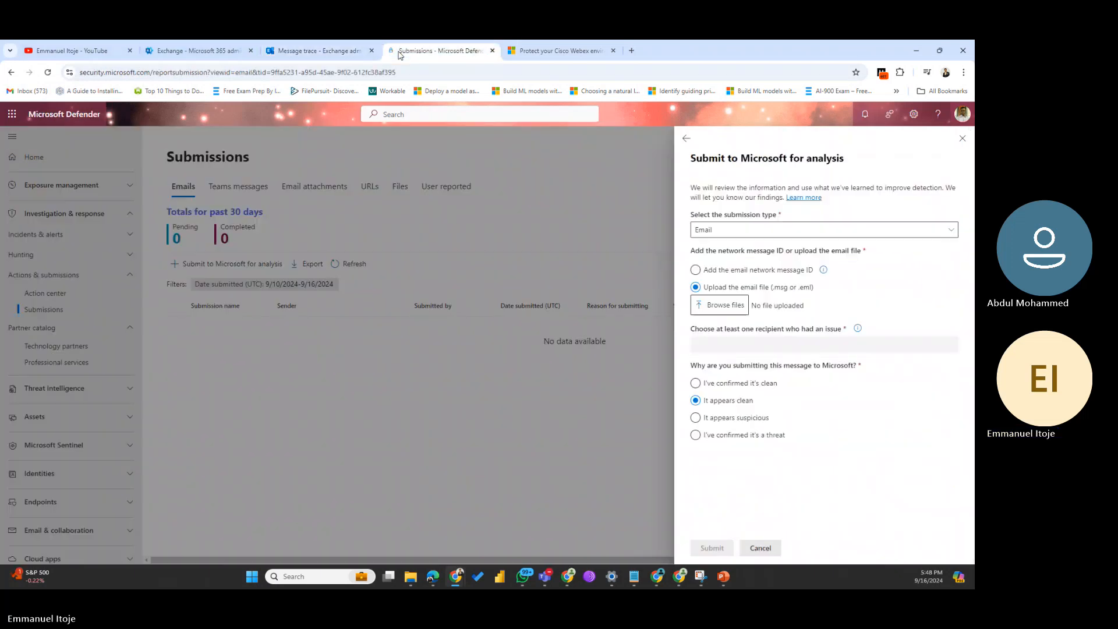
Step: Choose 'Add the email network message ID', then change the submission type to URL
{"action": "left_click", "coordinate": [694, 271]}
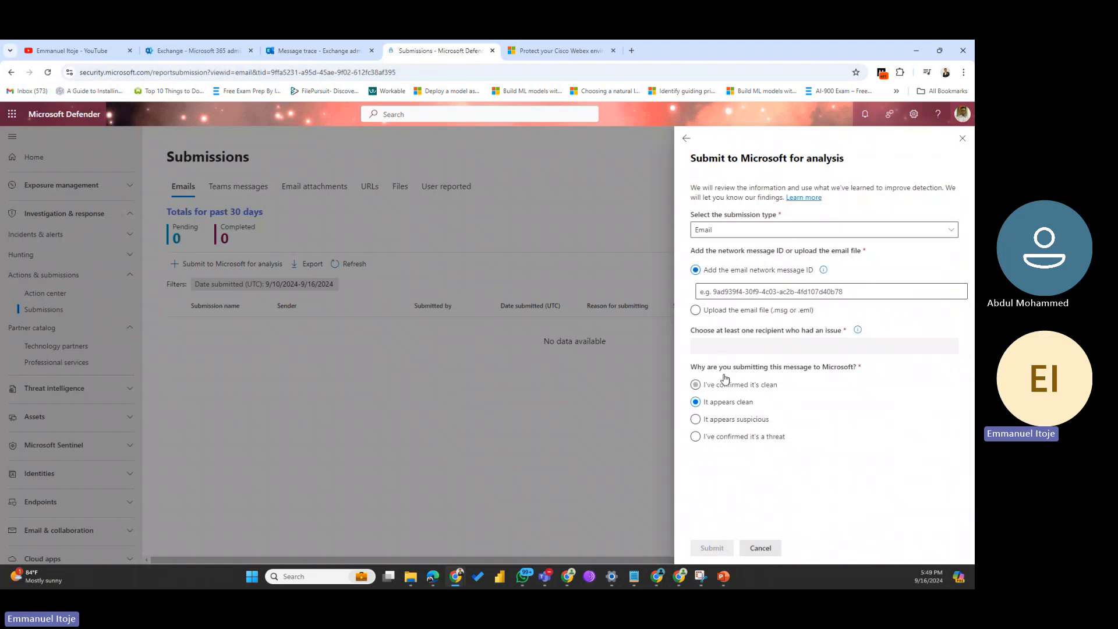
{"action": "left_click", "coordinate": [752, 228]}
{"action": "left_click", "coordinate": [725, 264]}
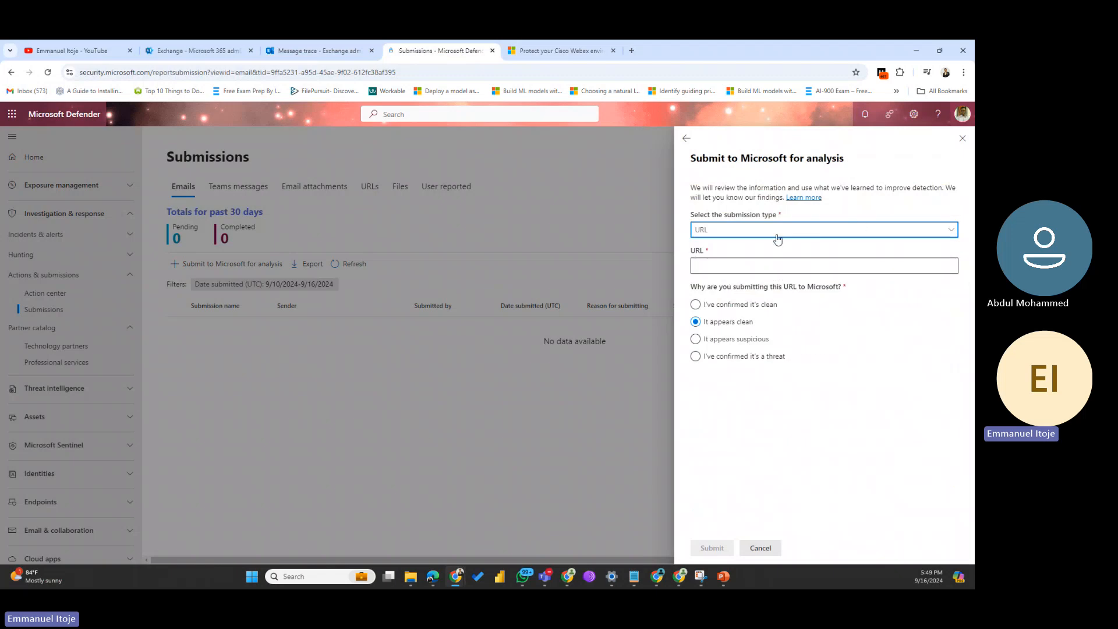
{"action": "left_click", "coordinate": [711, 265]}
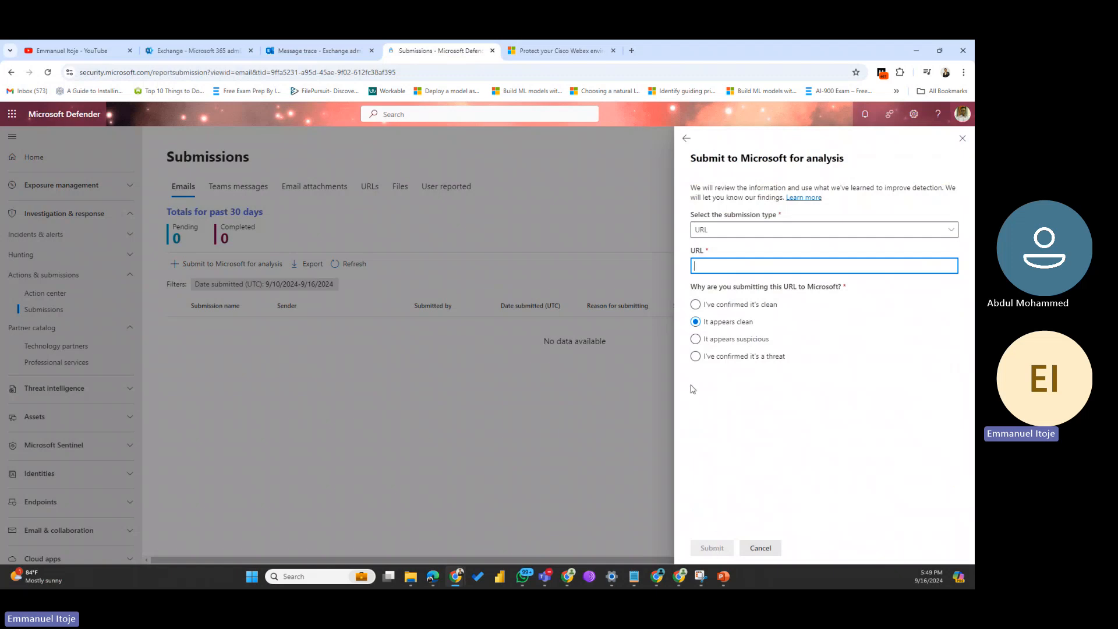
Step: Switch the submission type to Email attachment, cancel the file picker, and close the form unsubmitted
{"action": "left_click", "coordinate": [855, 231]}
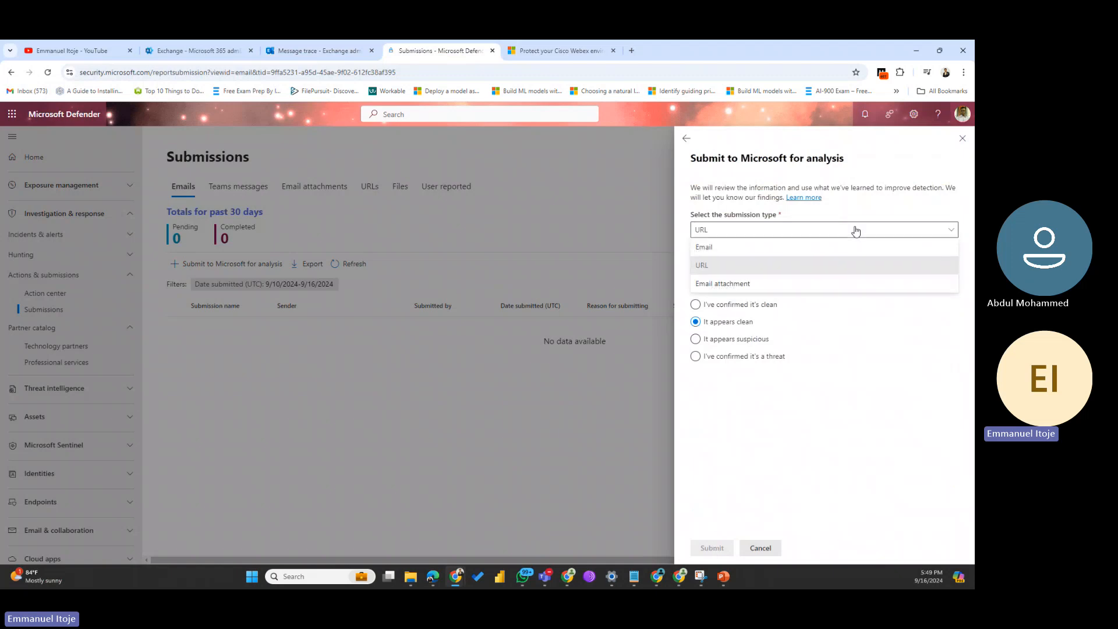
{"action": "left_click", "coordinate": [728, 285]}
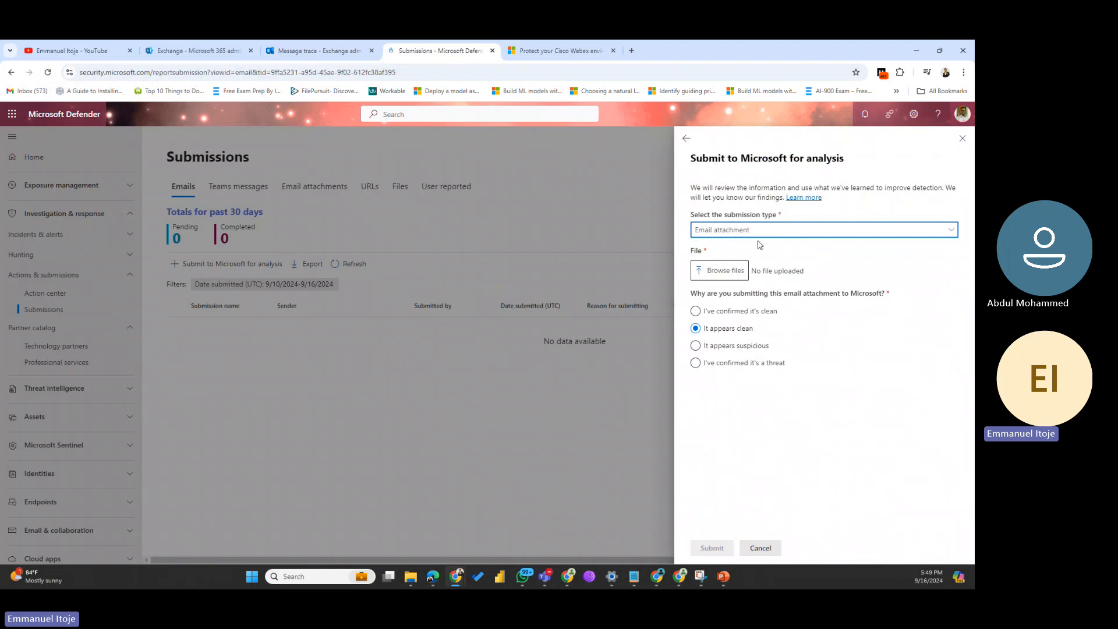
{"action": "left_click", "coordinate": [726, 273]}
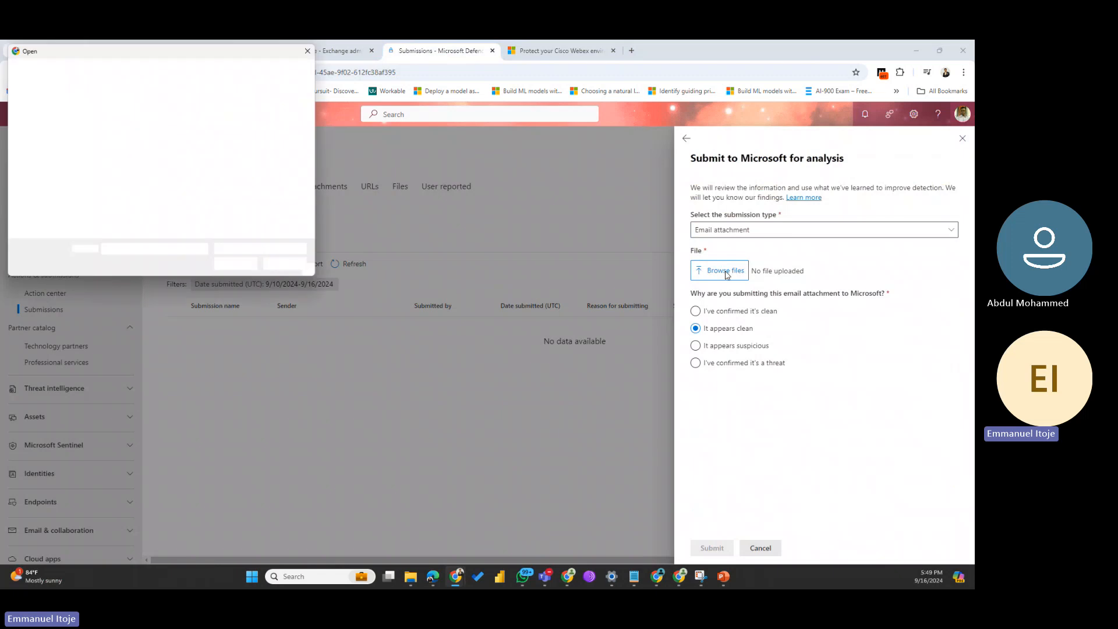
{"action": "left_click", "coordinate": [314, 49]}
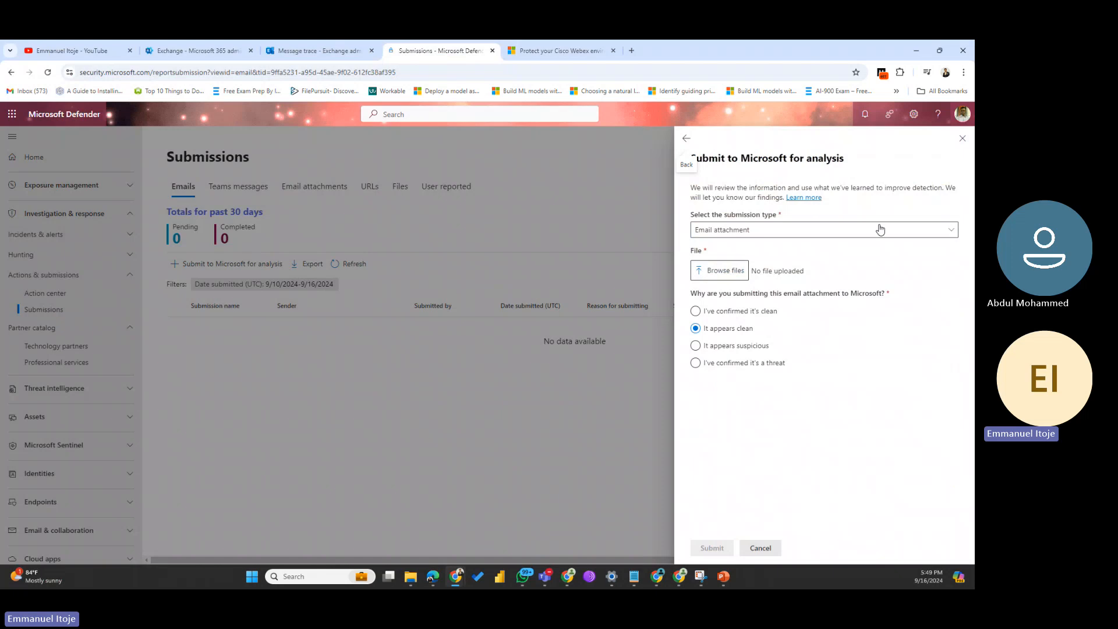
{"action": "left_click", "coordinate": [964, 140]}
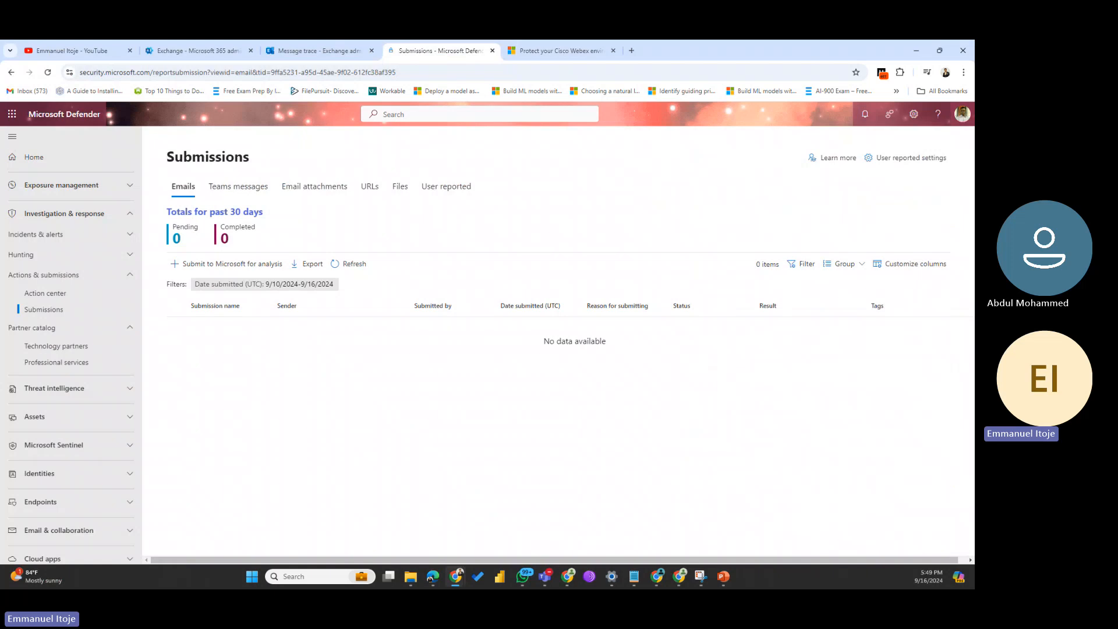
Step: Show the Email attachments list, check a new submission's type options, then close the form
{"action": "left_click", "coordinate": [308, 194]}
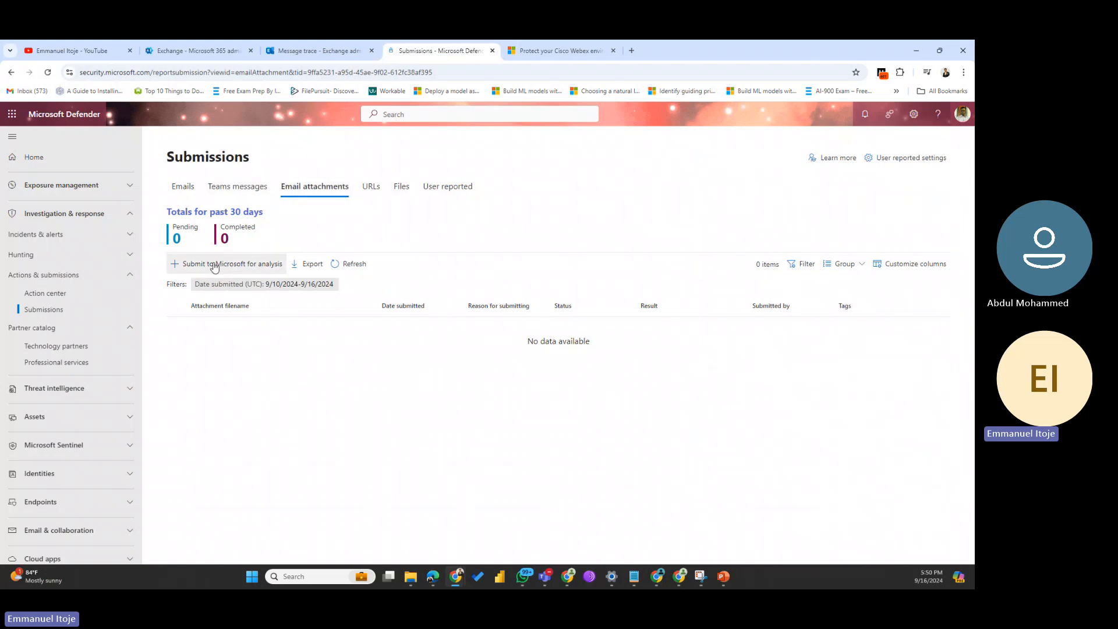
{"action": "left_click", "coordinate": [232, 264]}
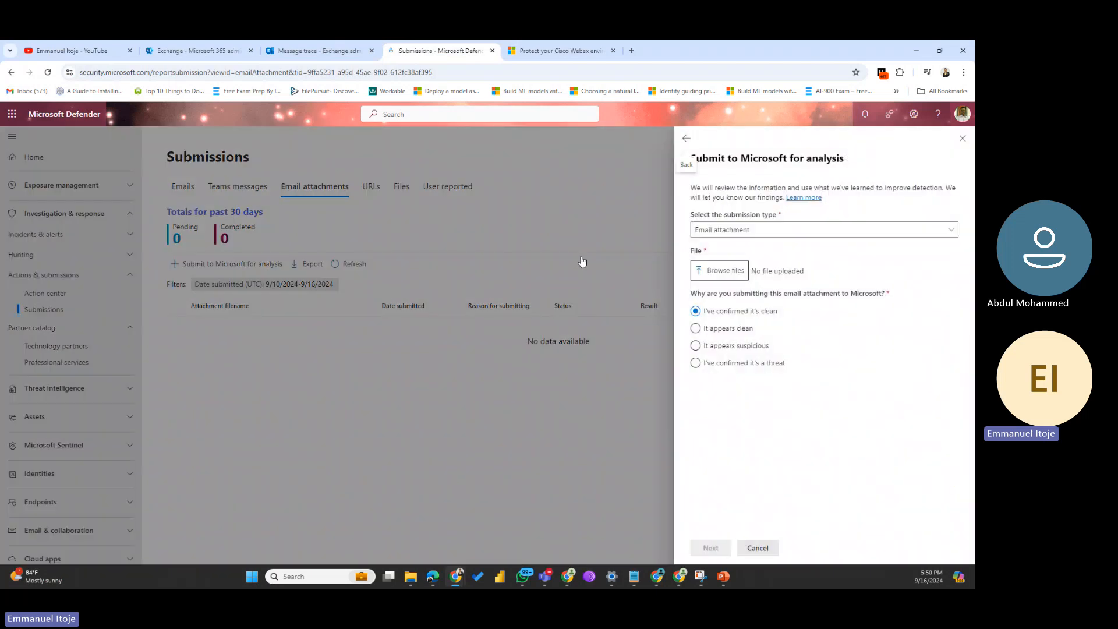
{"action": "left_click", "coordinate": [848, 236]}
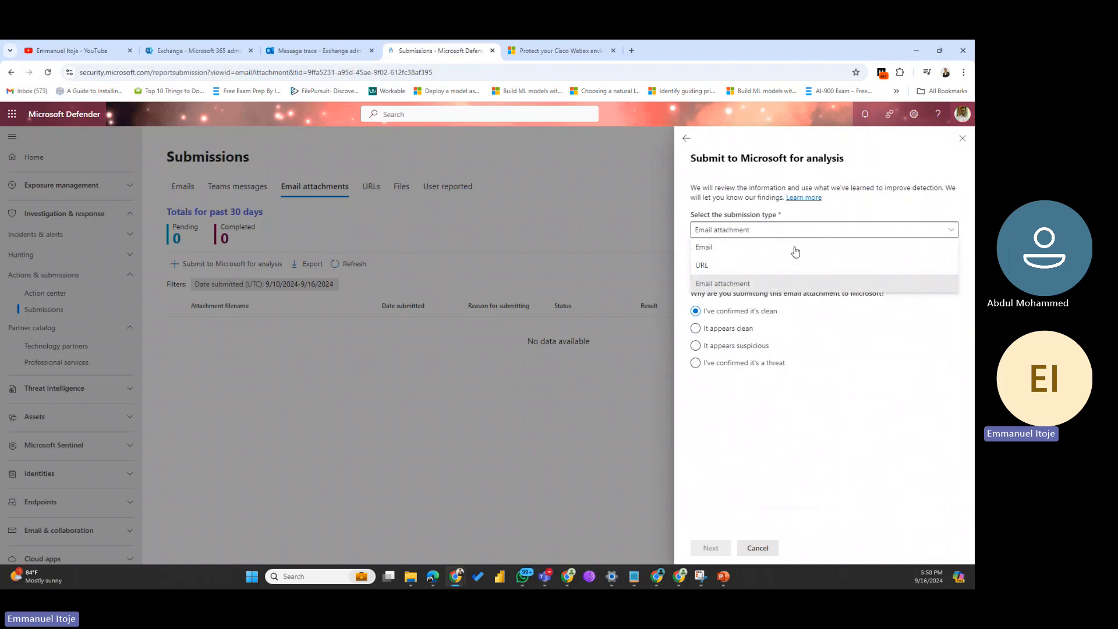
{"action": "left_click", "coordinate": [959, 141]}
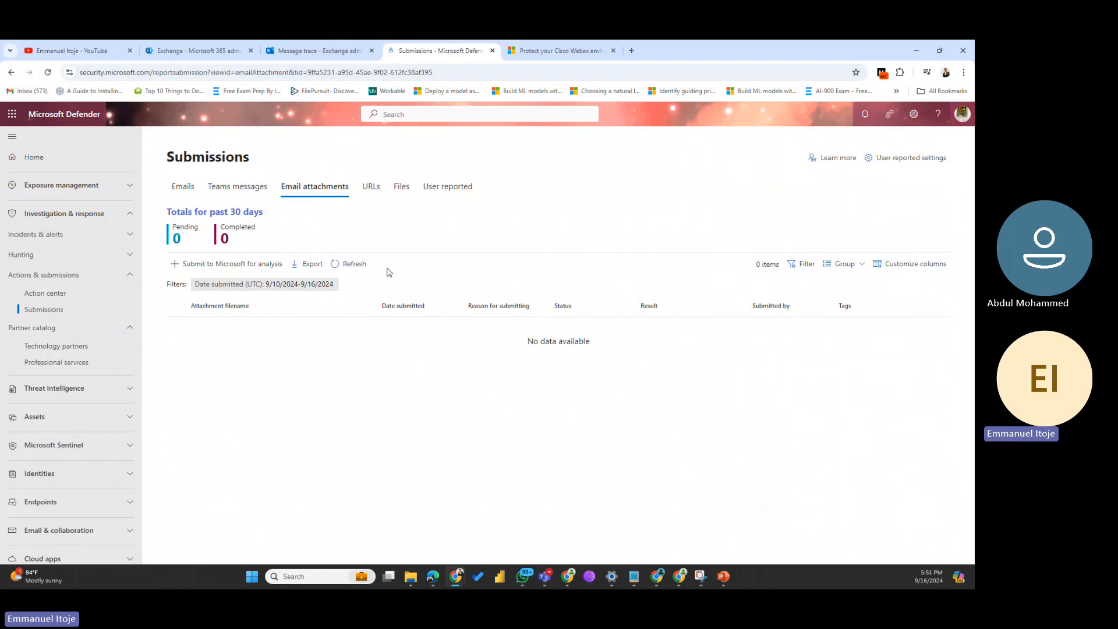
Step: Start a new Files submission, switching the type to File hash and back to Files
{"action": "left_click", "coordinate": [402, 189]}
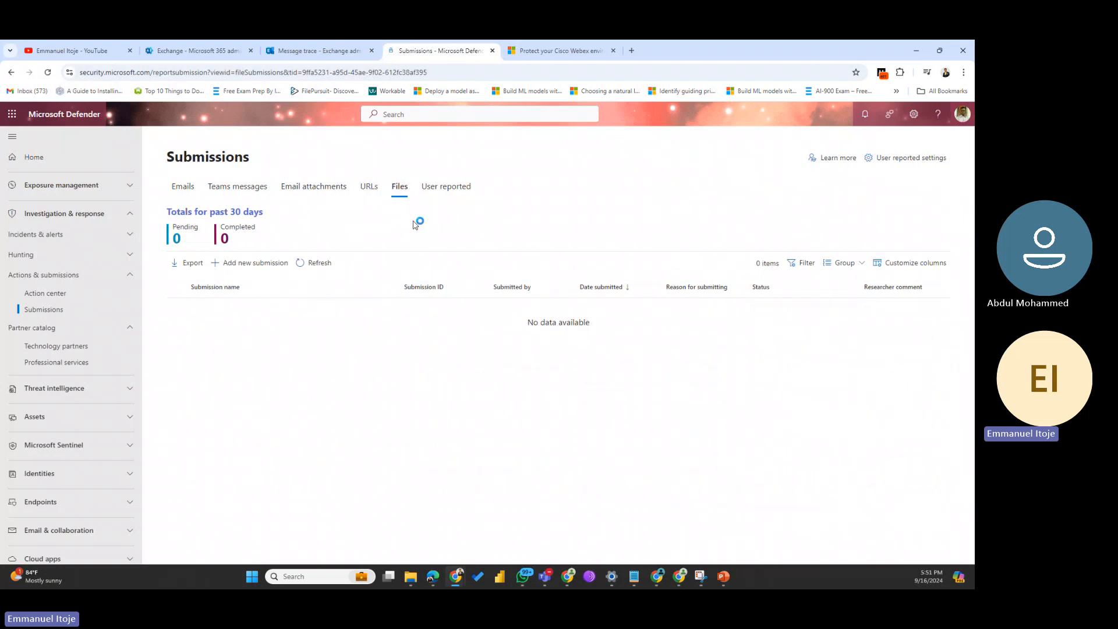
{"action": "left_click", "coordinate": [231, 265]}
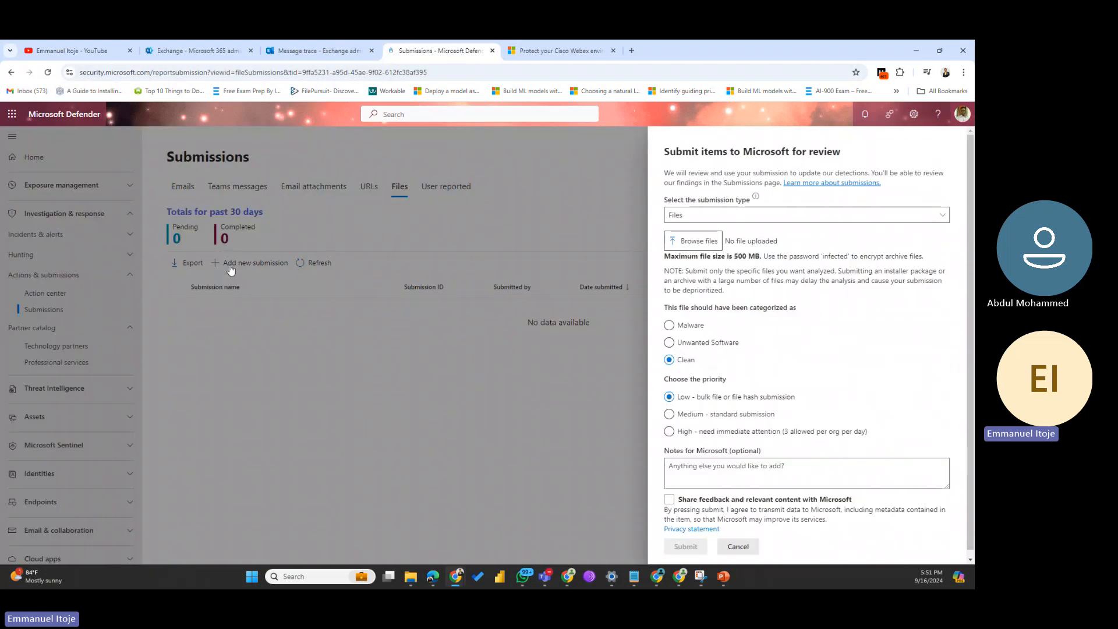
{"action": "left_click", "coordinate": [775, 216]}
{"action": "left_click", "coordinate": [712, 252]}
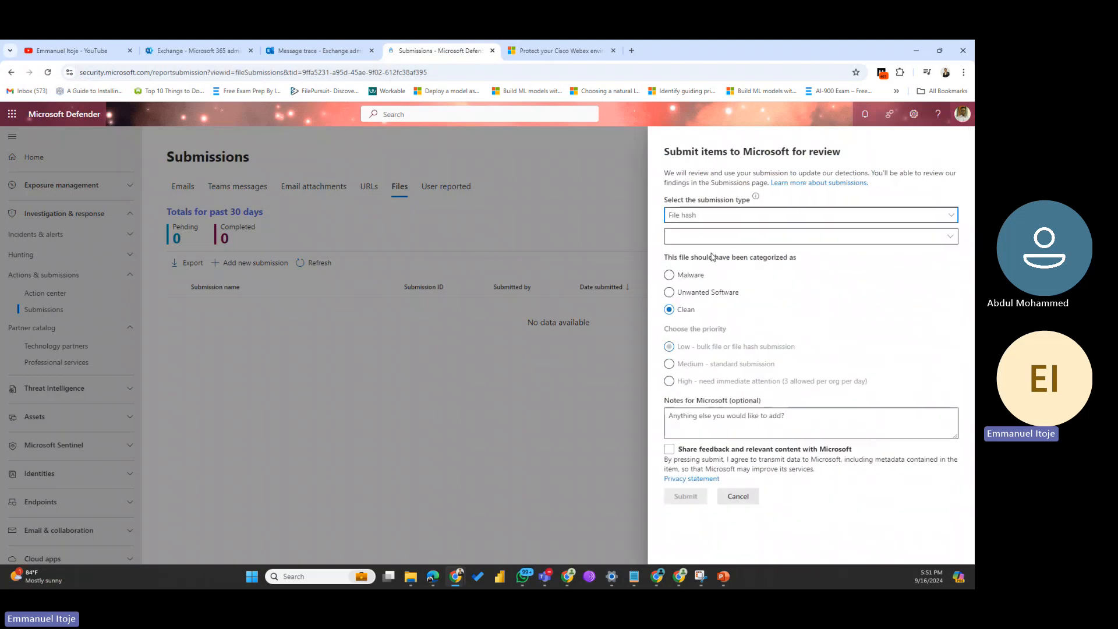
{"action": "left_click", "coordinate": [723, 221]}
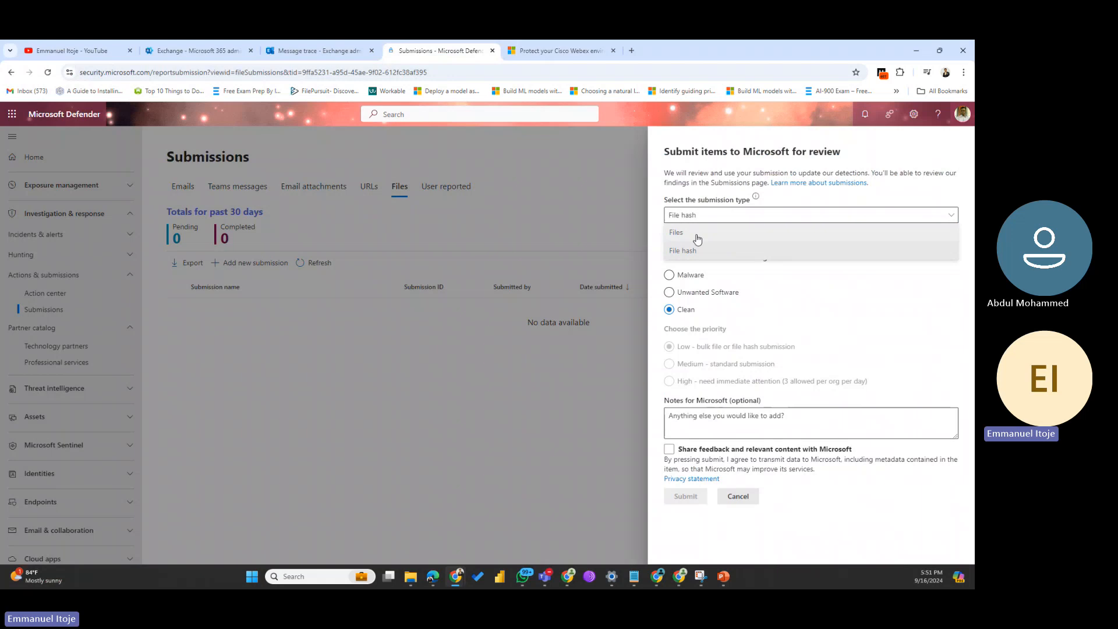
{"action": "left_click", "coordinate": [698, 233]}
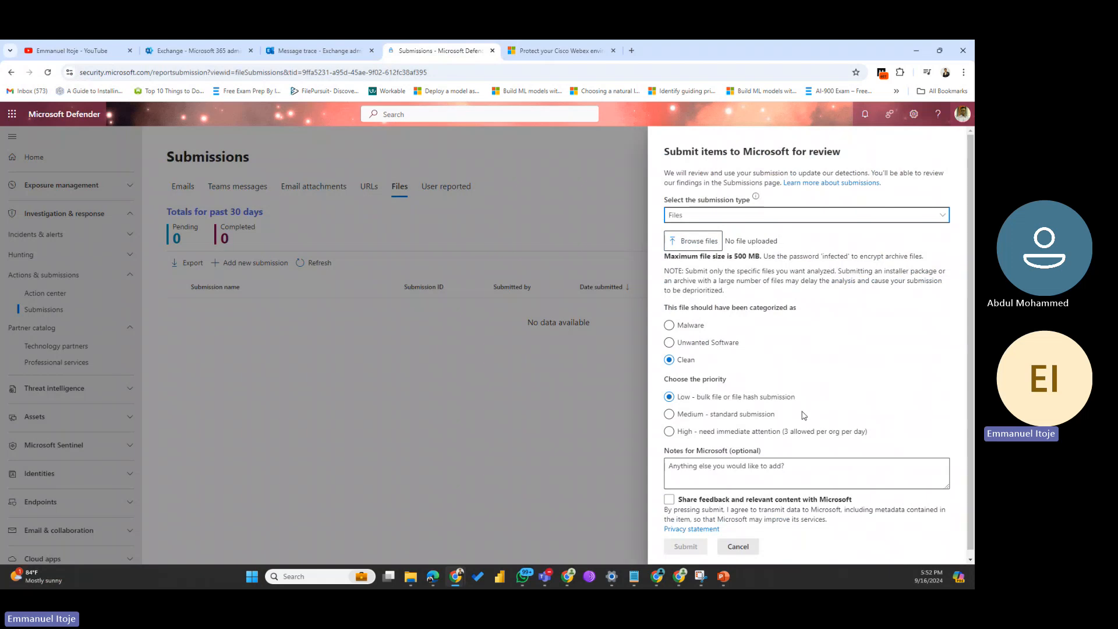
Step: Cancel and confirm discarding the file submission, then show the Teams messages list
{"action": "scroll", "coordinate": [798, 418], "scroll_direction": "down", "scroll_amount": 1}
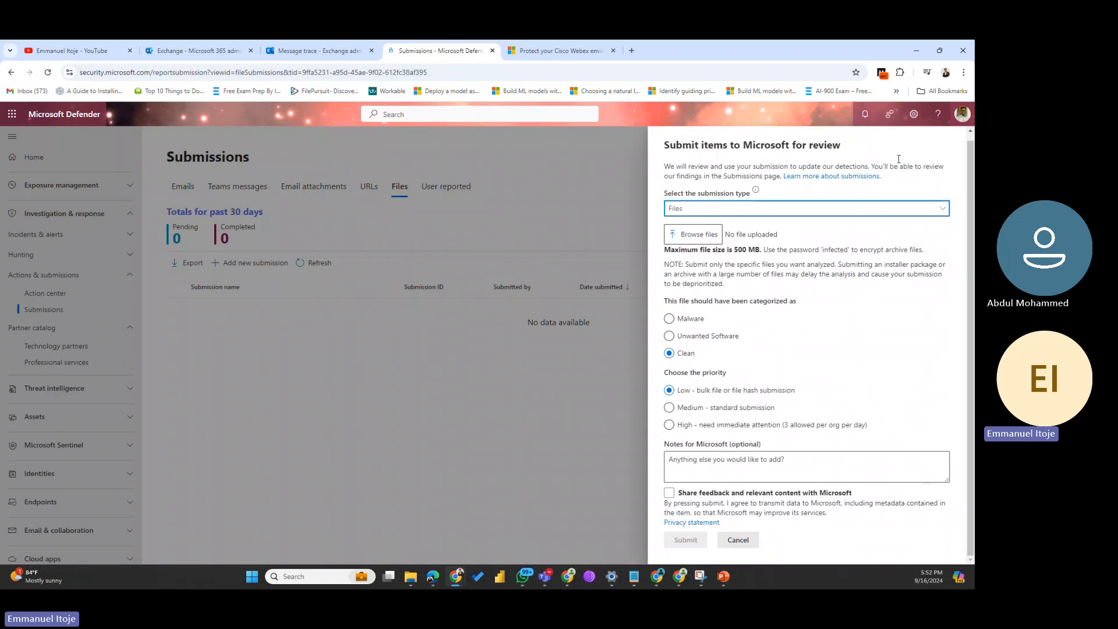
{"action": "scroll", "coordinate": [813, 314], "scroll_direction": "up", "scroll_amount": 1}
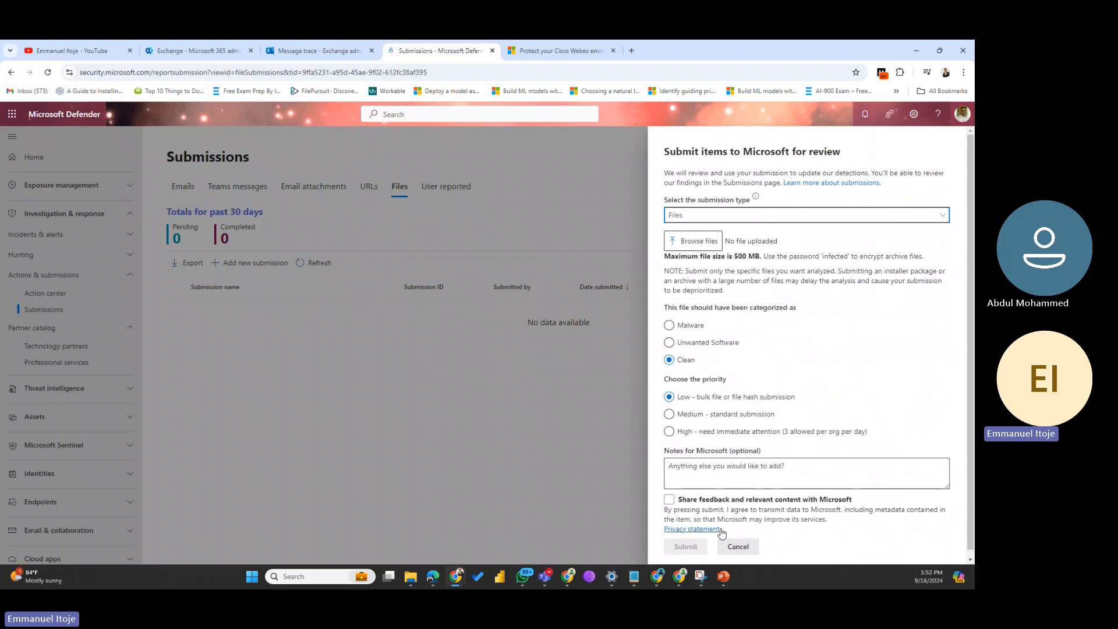
{"action": "left_click", "coordinate": [738, 547]}
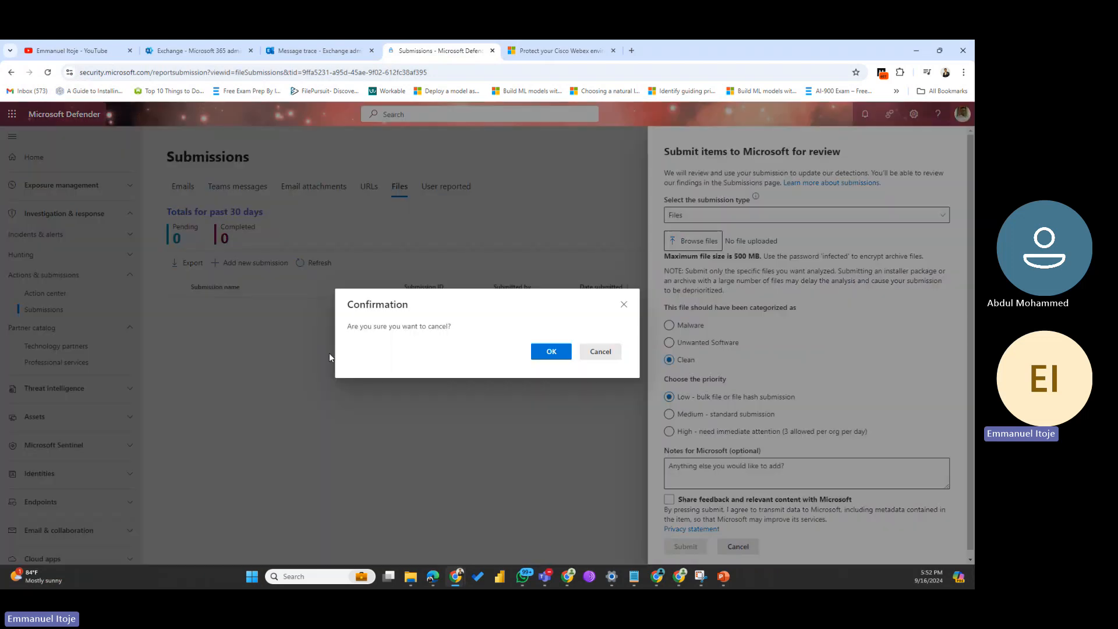
{"action": "left_click", "coordinate": [612, 355]}
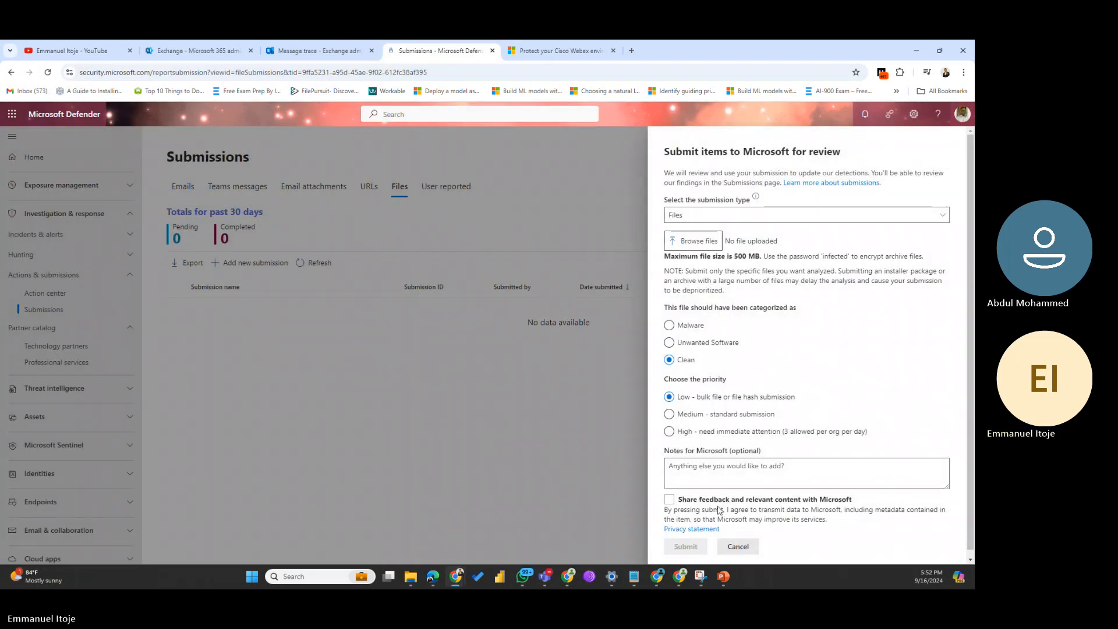
{"action": "left_click", "coordinate": [739, 547]}
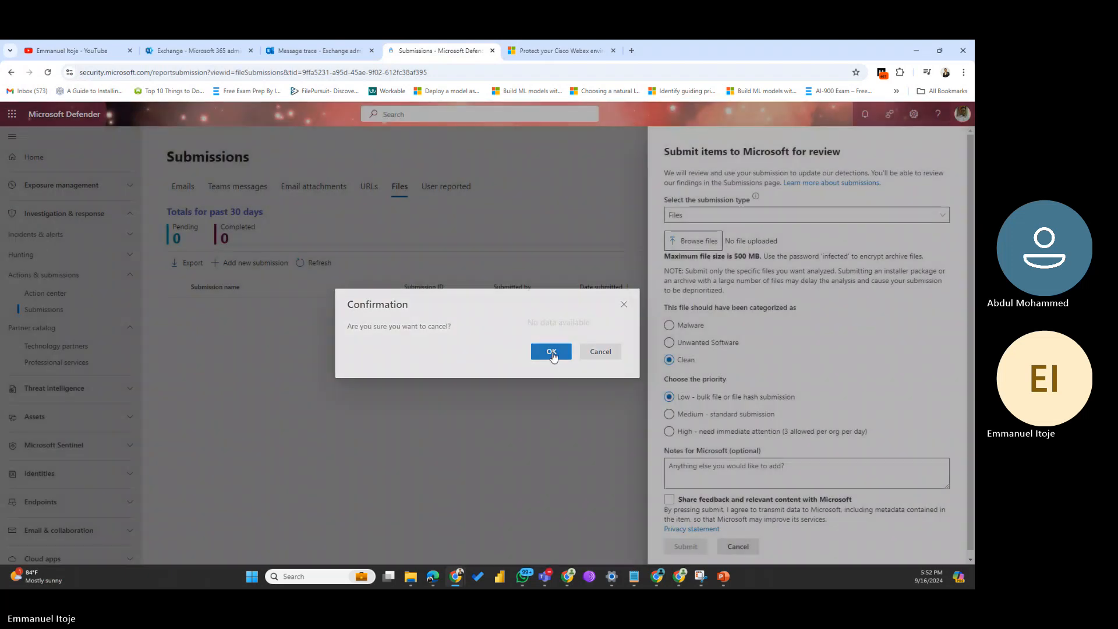
{"action": "left_click", "coordinate": [551, 352]}
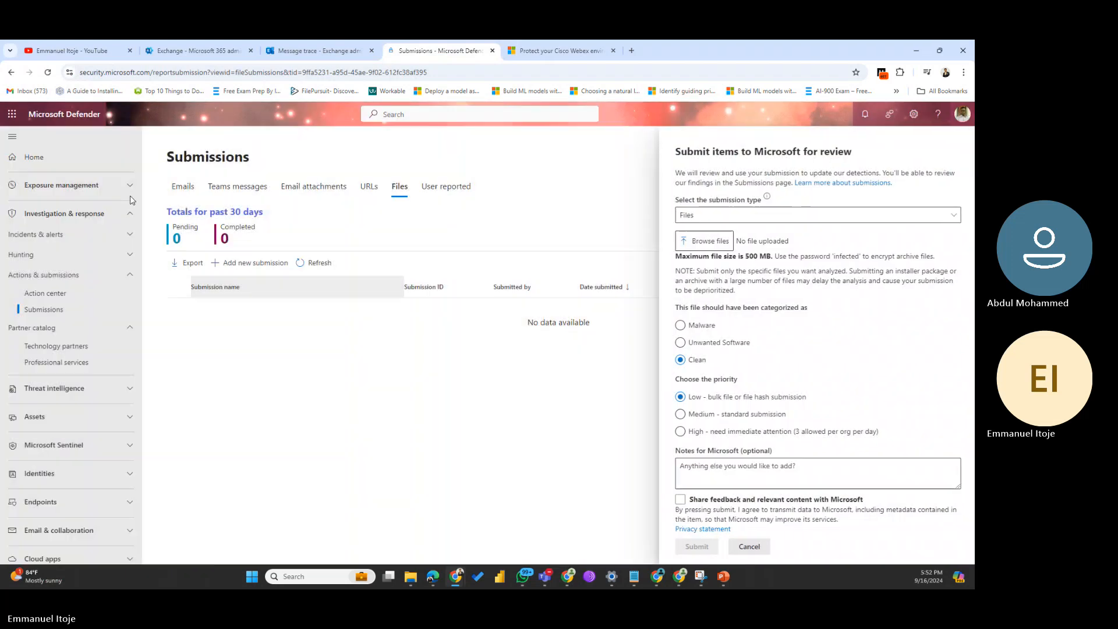
{"action": "left_click", "coordinate": [232, 186]}
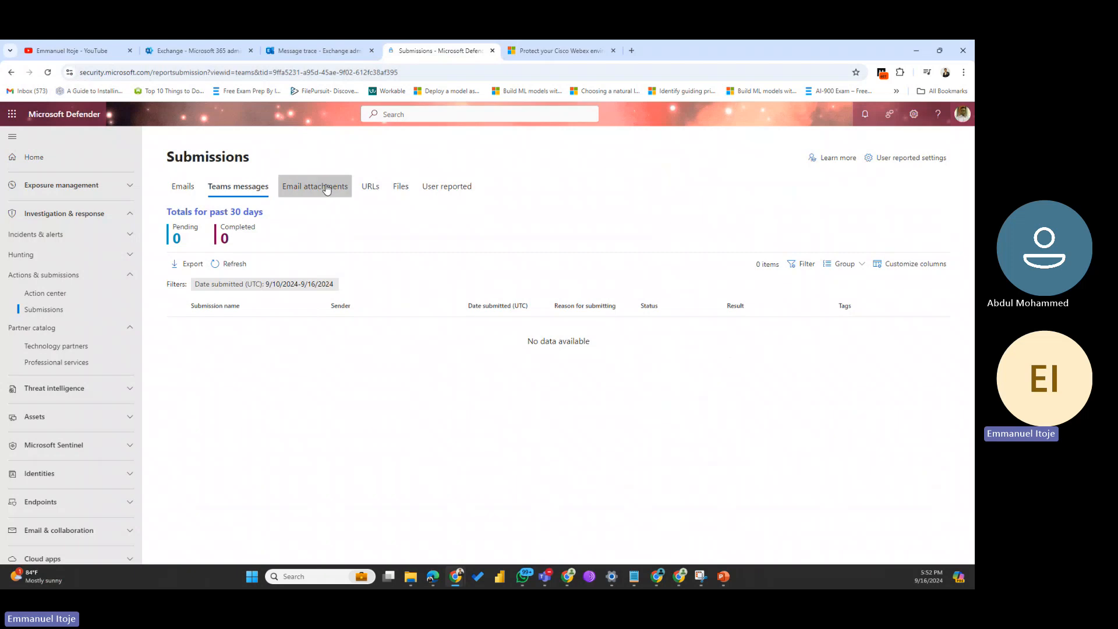
Step: View the empty User reported list, dismiss its filtering tip, and go to Microsoft 365 admin center
{"action": "left_click", "coordinate": [372, 188]}
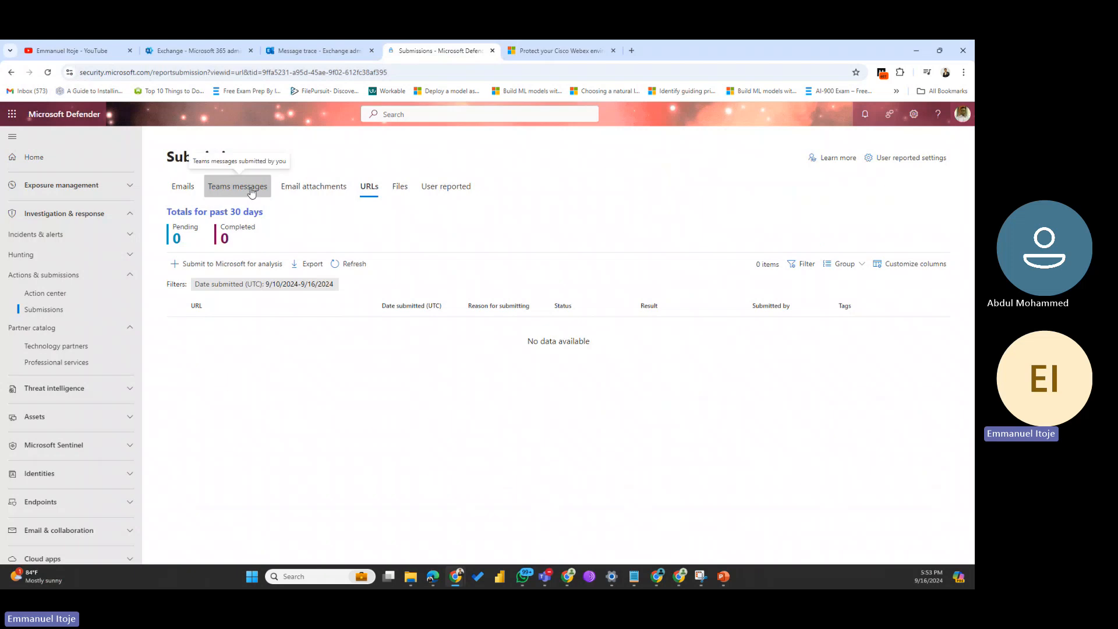
{"action": "left_click", "coordinate": [434, 193]}
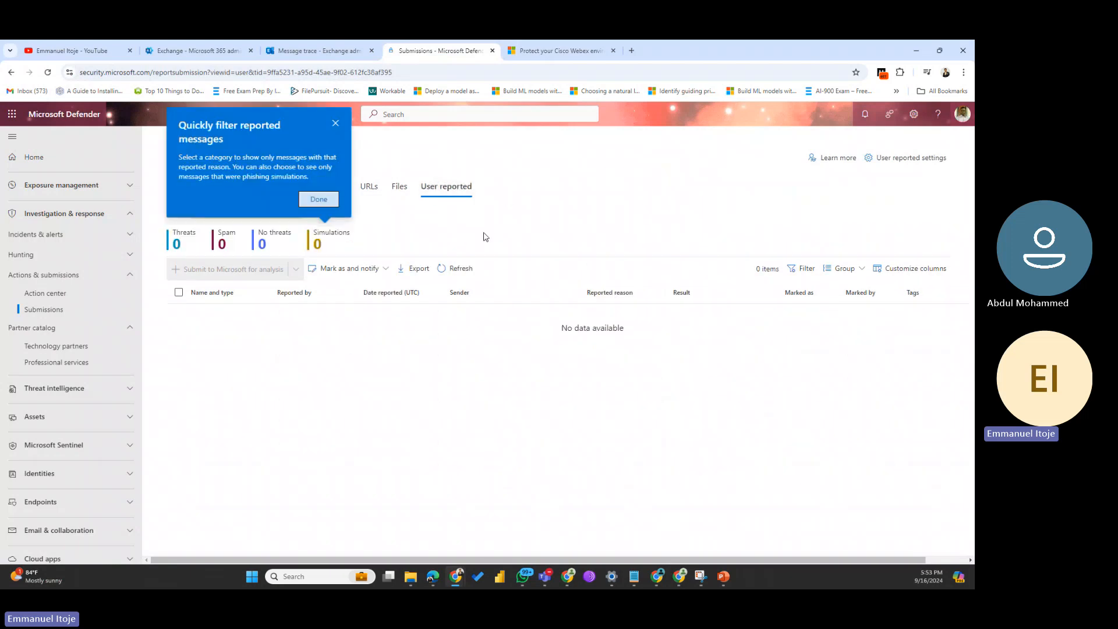
{"action": "left_click", "coordinate": [319, 200]}
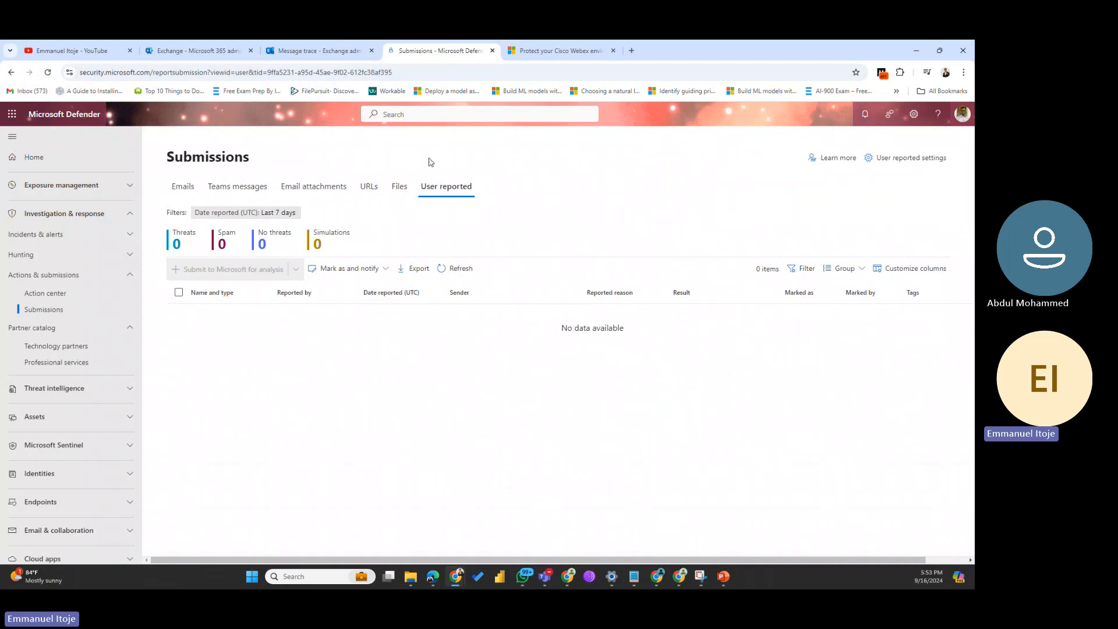
{"action": "left_click", "coordinate": [222, 51]}
Step: Open Outlook from the app launcher and select the ANC pre-check email
{"action": "left_click", "coordinate": [12, 113]}
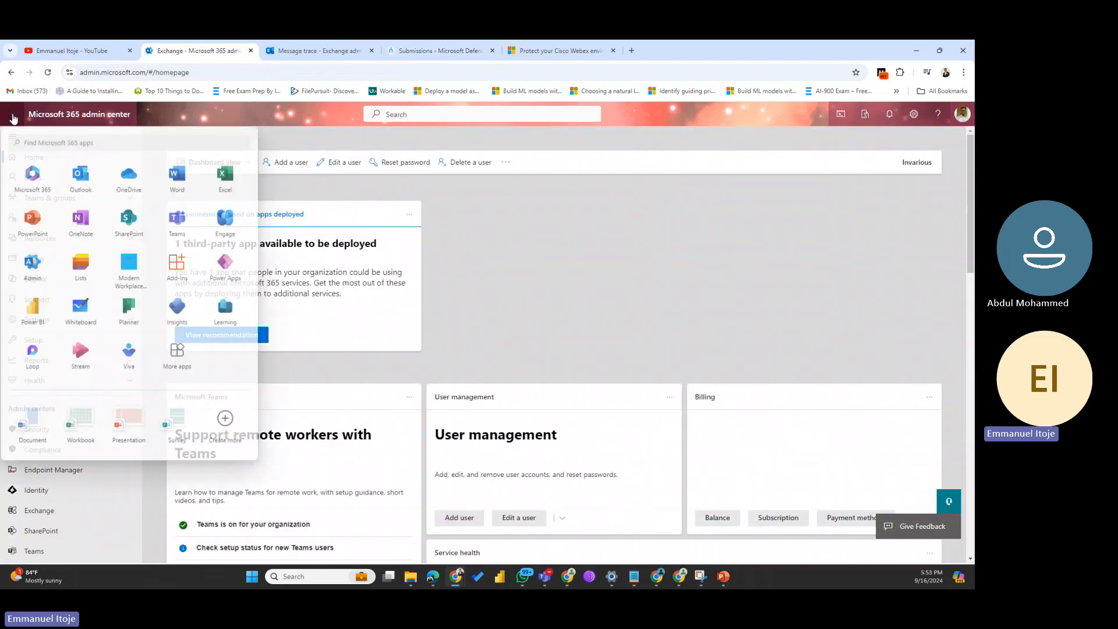
{"action": "left_click", "coordinate": [85, 185]}
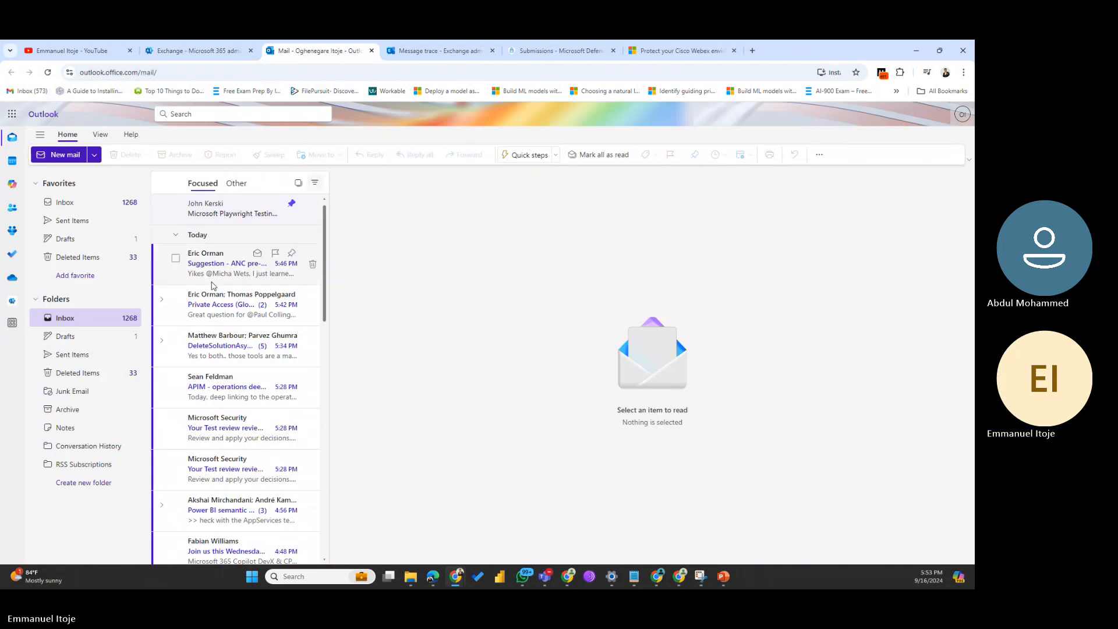
{"action": "left_click", "coordinate": [227, 271]}
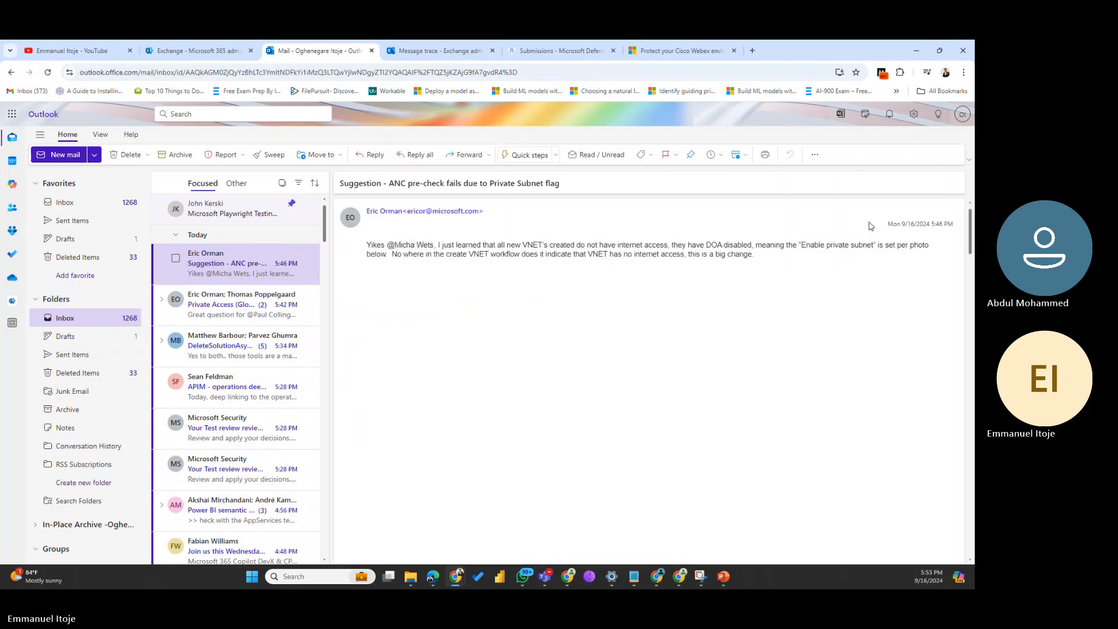
Step: Switch Outlook to the Classic ribbon, show the Report options, and close the admin center tab
{"action": "left_click", "coordinate": [970, 160]}
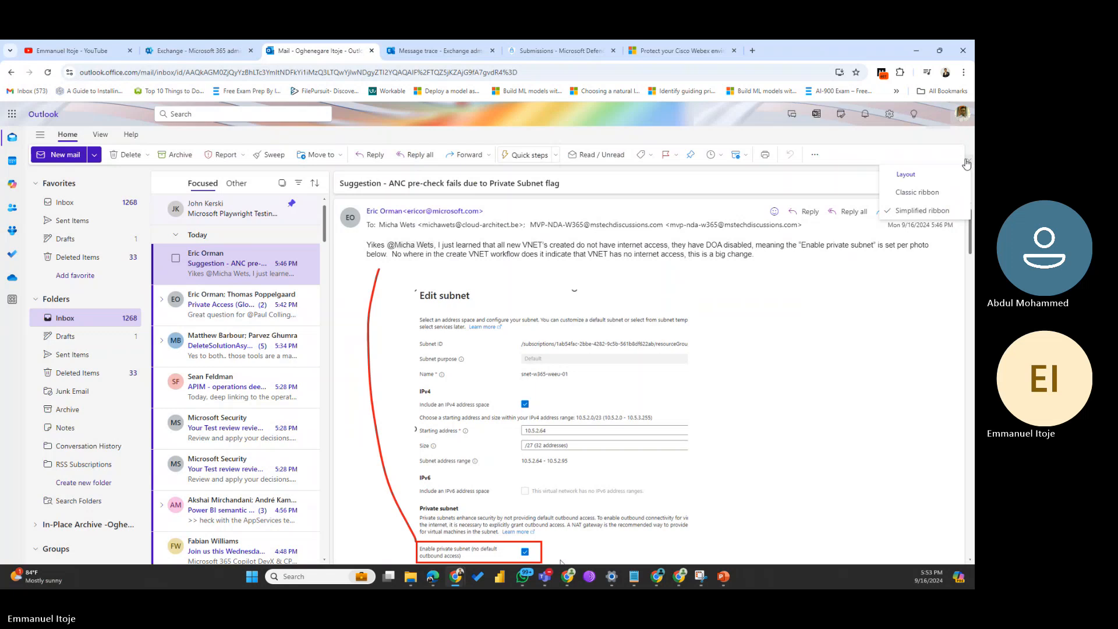
{"action": "left_click", "coordinate": [917, 193]}
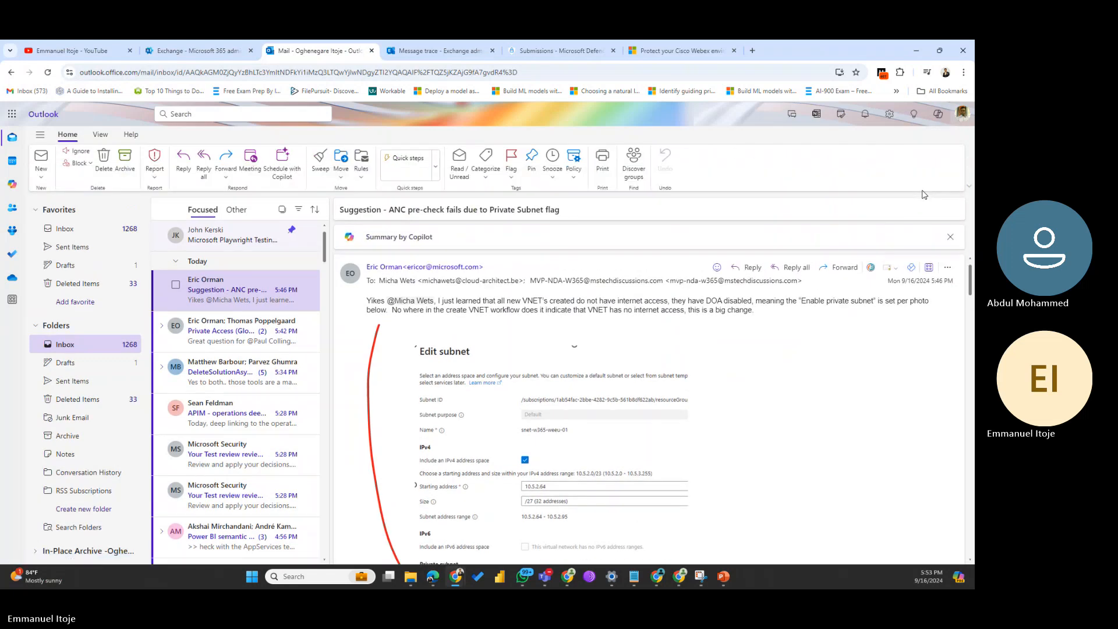
{"action": "left_click", "coordinate": [153, 177]}
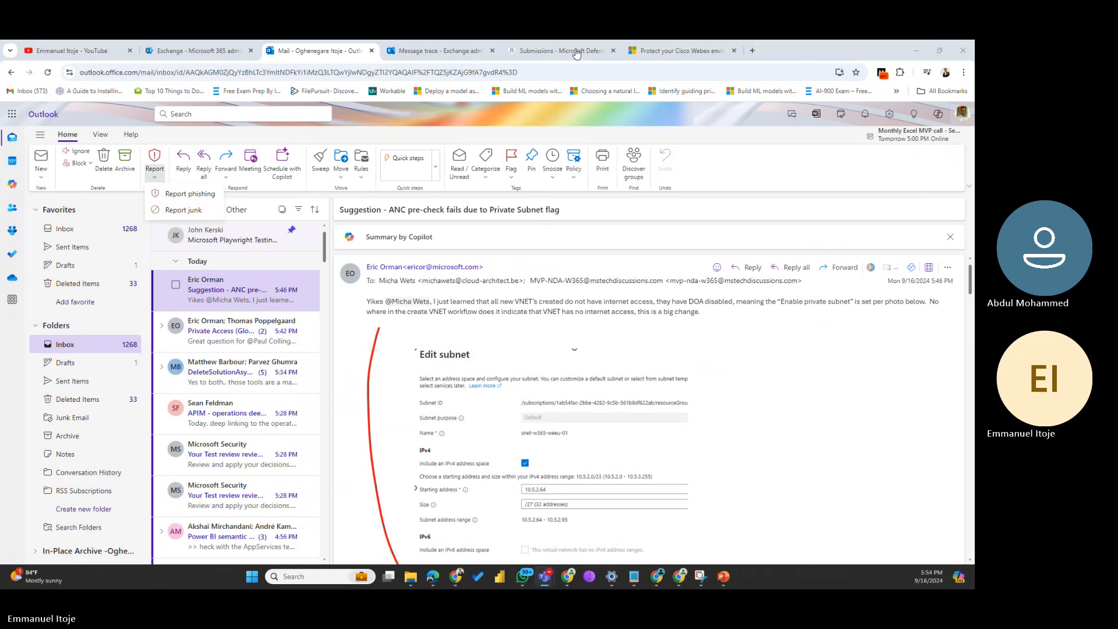
{"action": "left_click", "coordinate": [251, 51]}
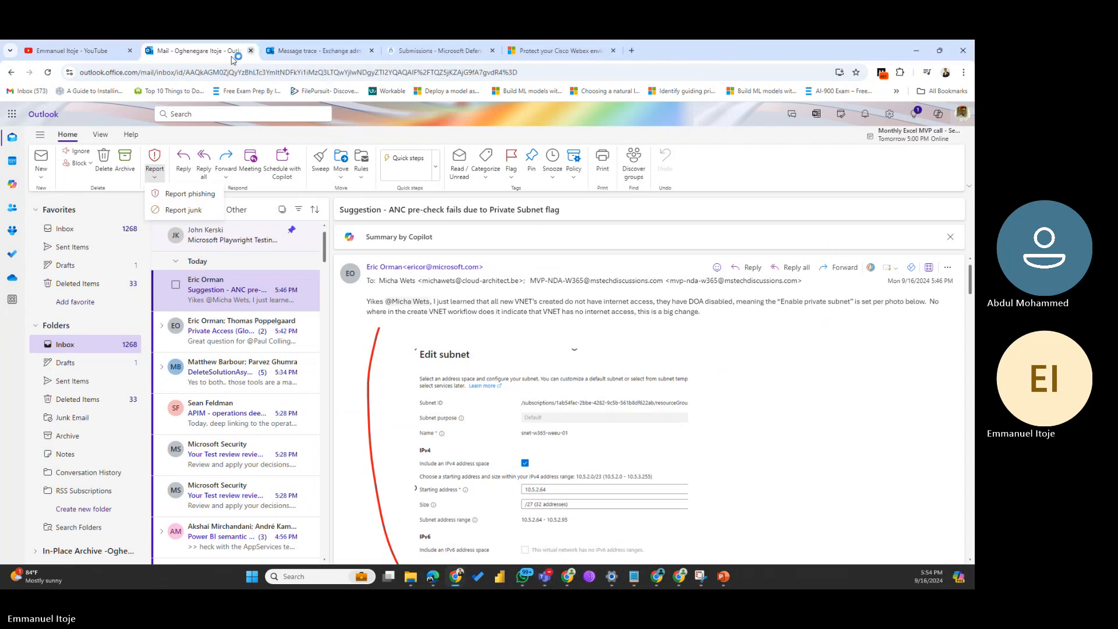
Step: Close the Exchange message trace tab and return to the Defender Submissions page
{"action": "left_click", "coordinate": [282, 53]}
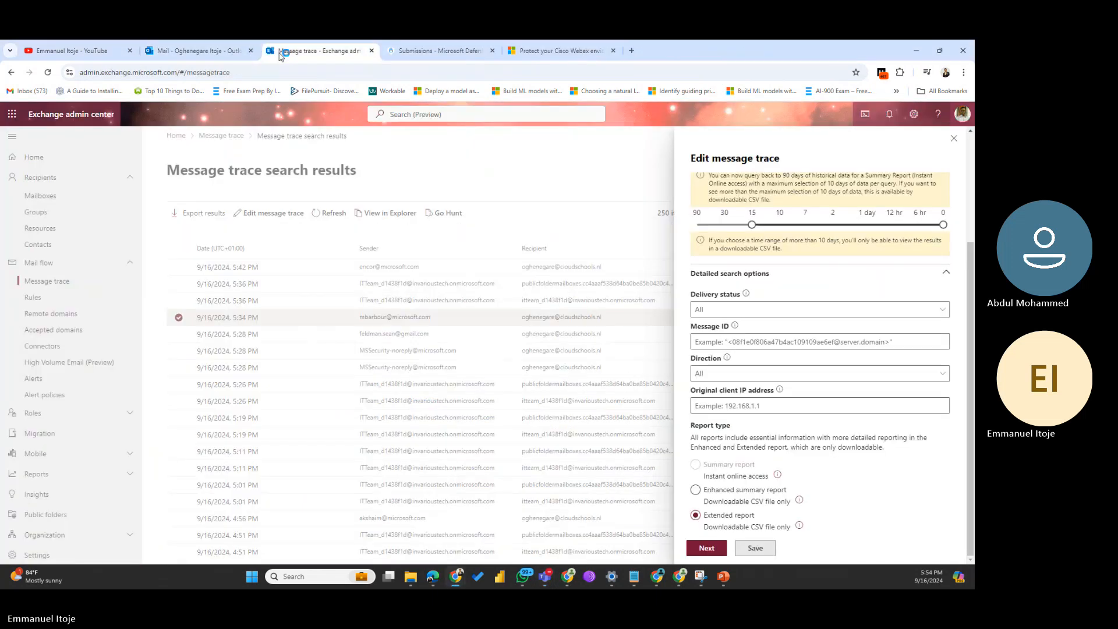
{"action": "left_click", "coordinate": [371, 52]}
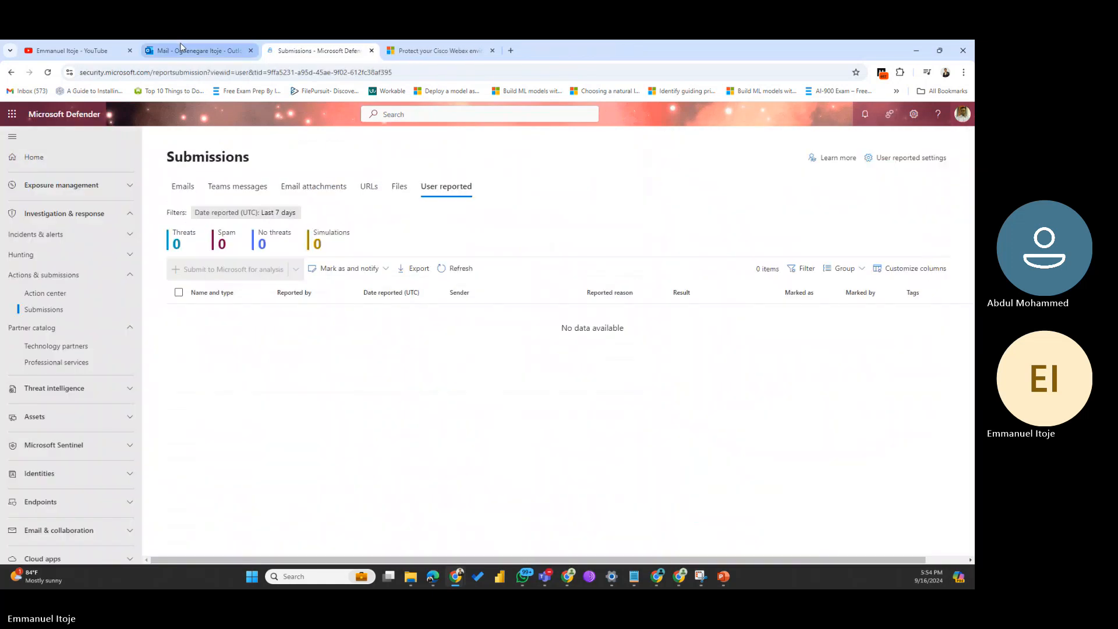
{"action": "left_click", "coordinate": [180, 43]}
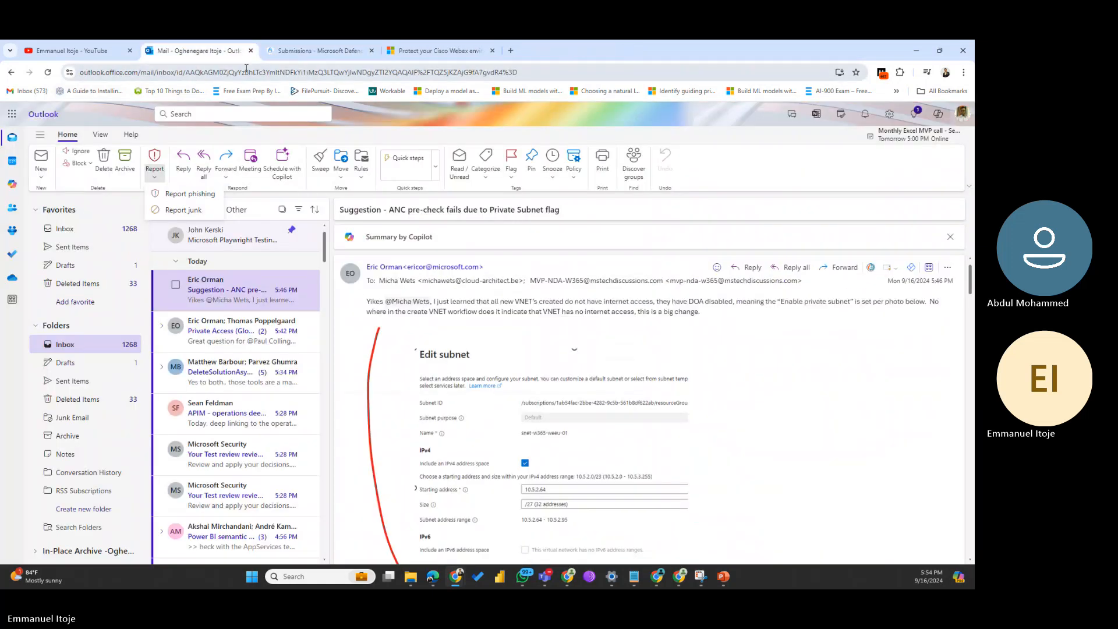
{"action": "left_click", "coordinate": [345, 51]}
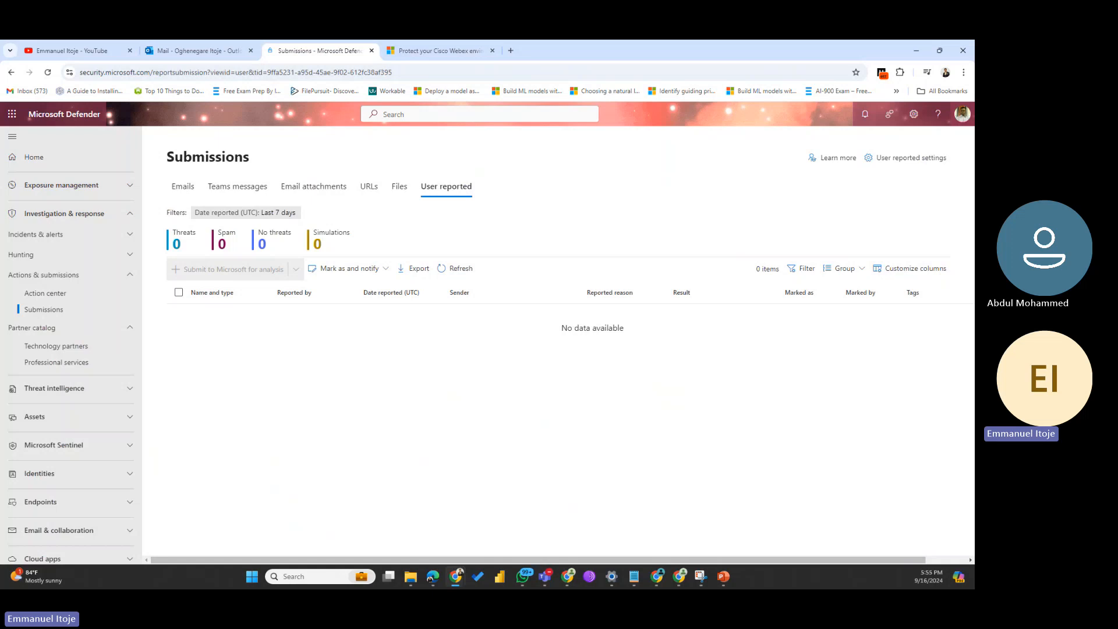
Step: On the Emails tab, start a new 'Submit to Microsoft for analysis' email submission
{"action": "left_click", "coordinate": [184, 193]}
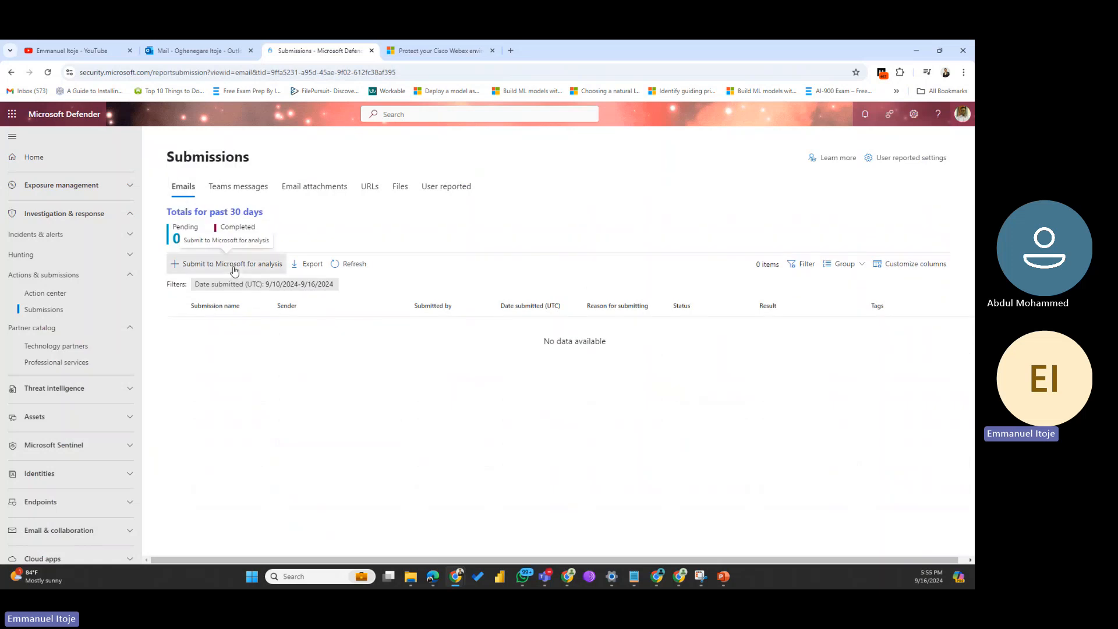
{"action": "left_click", "coordinate": [233, 265]}
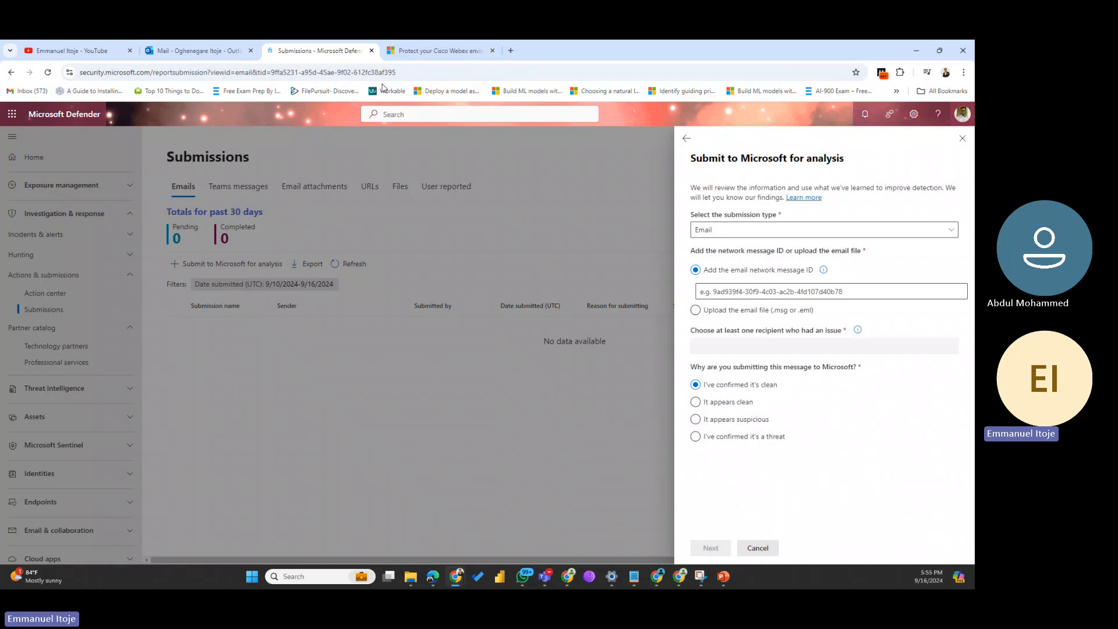
Step: In a new Chrome tab, search 'analyze message header microsoft' to reach Message Header Analyzer
{"action": "left_click", "coordinate": [511, 51]}
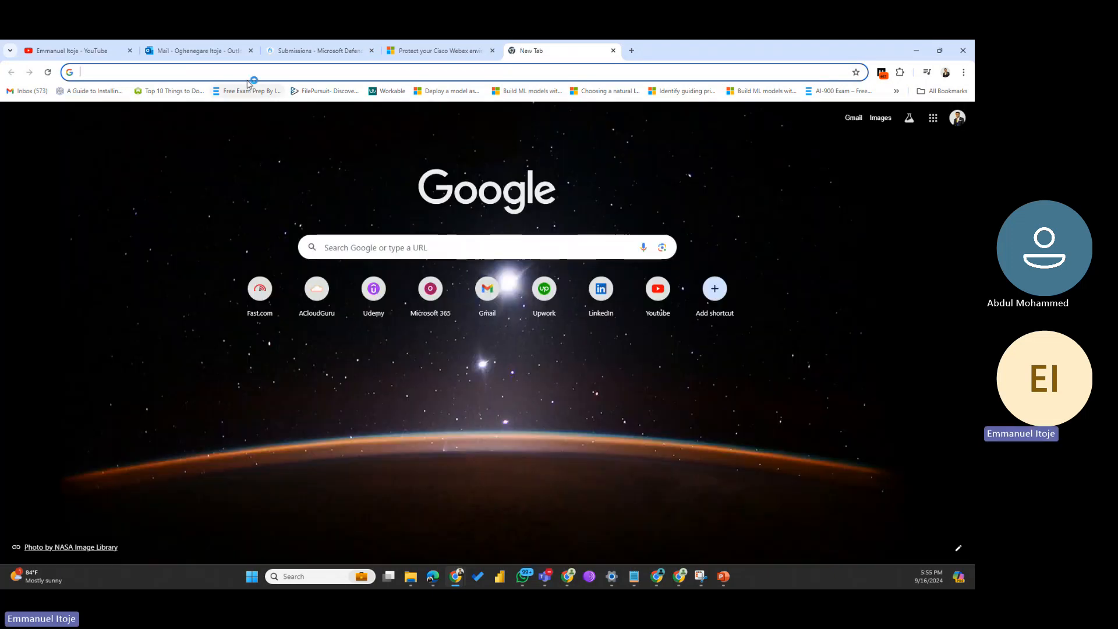
{"action": "left_click", "coordinate": [254, 68]}
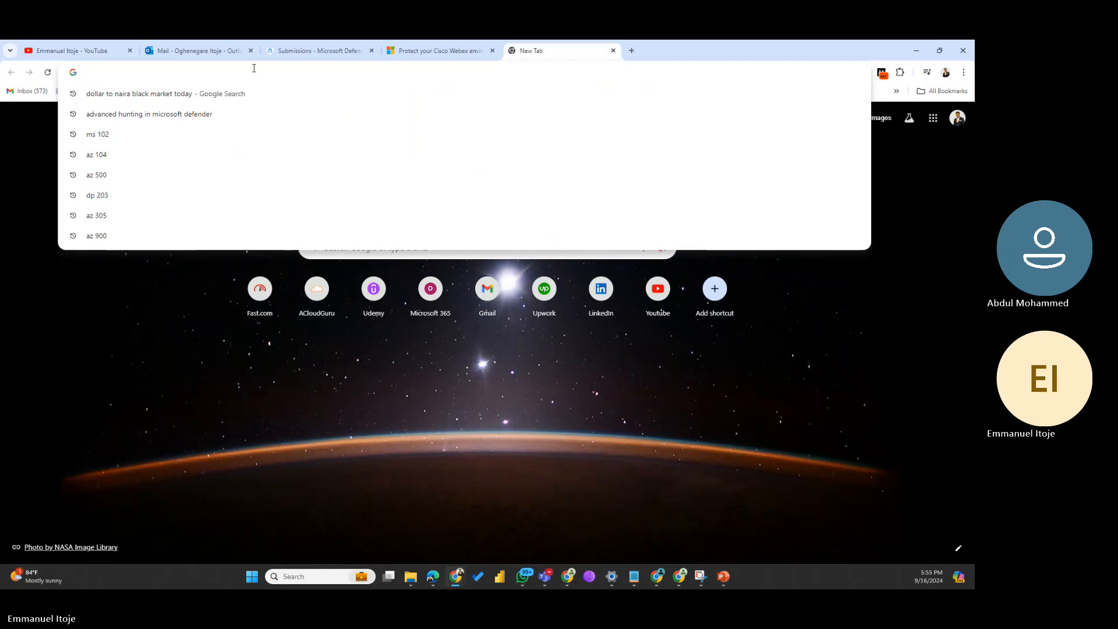
{"action": "type", "text": "an"}
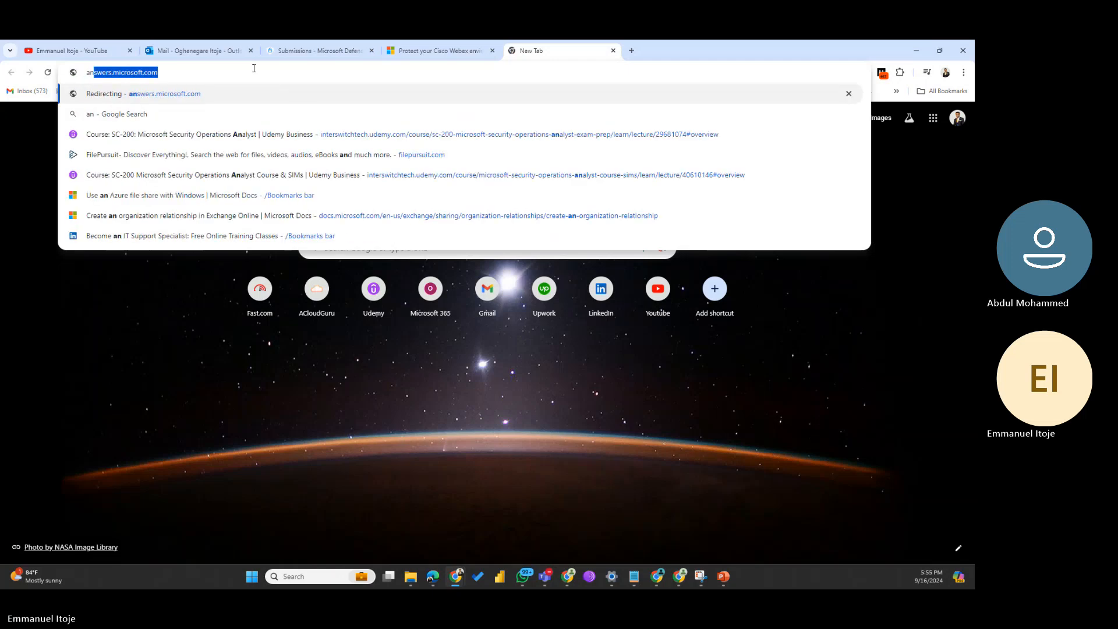
{"action": "type", "text": "aly"}
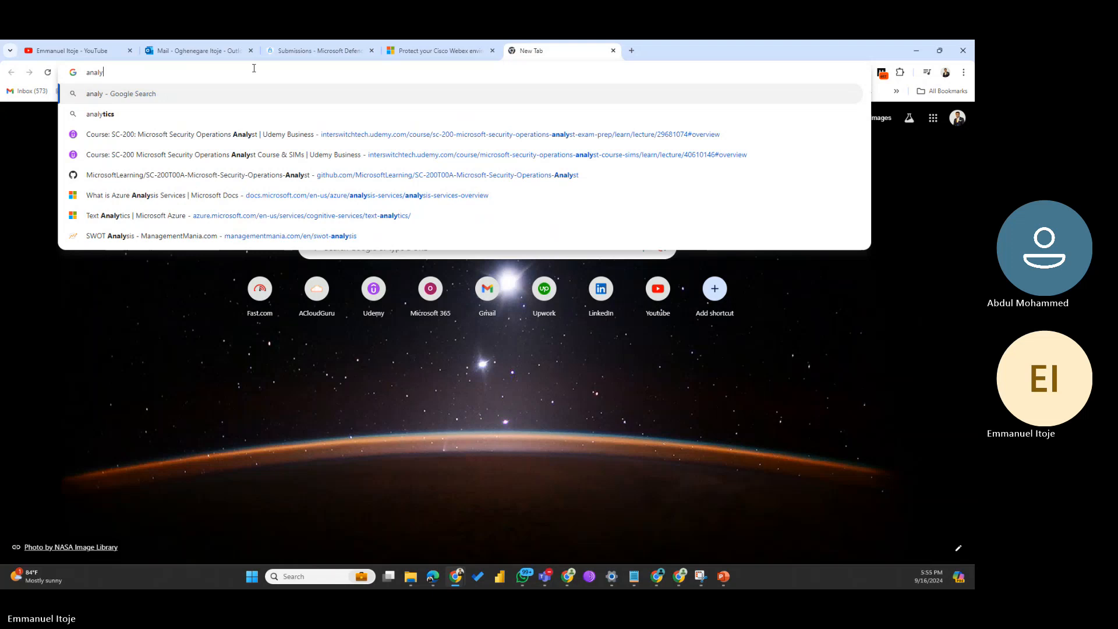
{"action": "type", "text": "ze mess"}
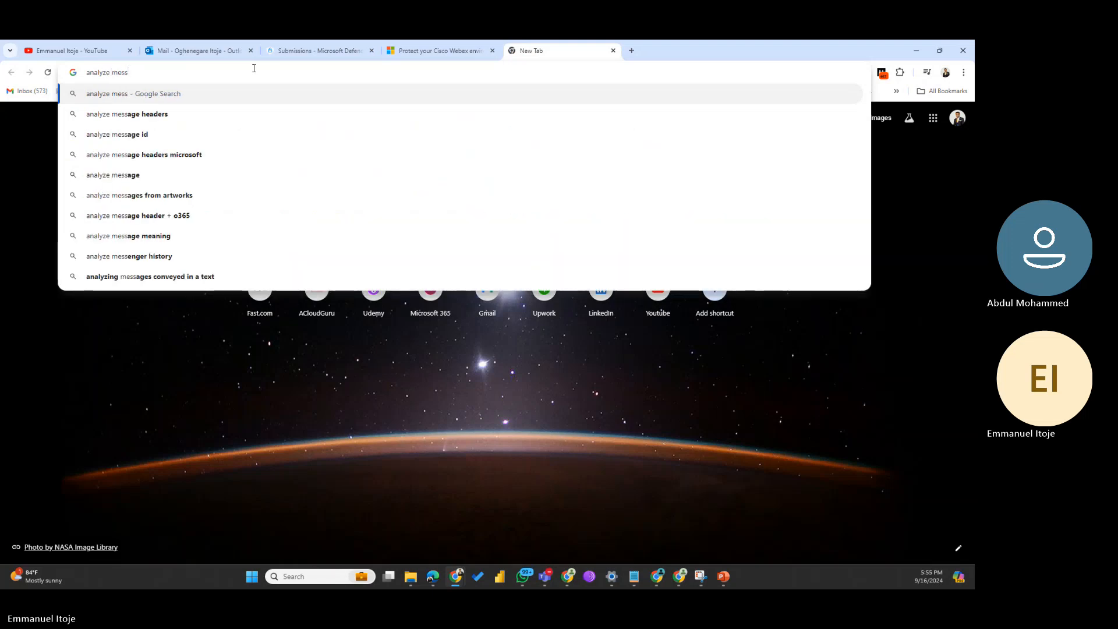
{"action": "type", "text": "a"}
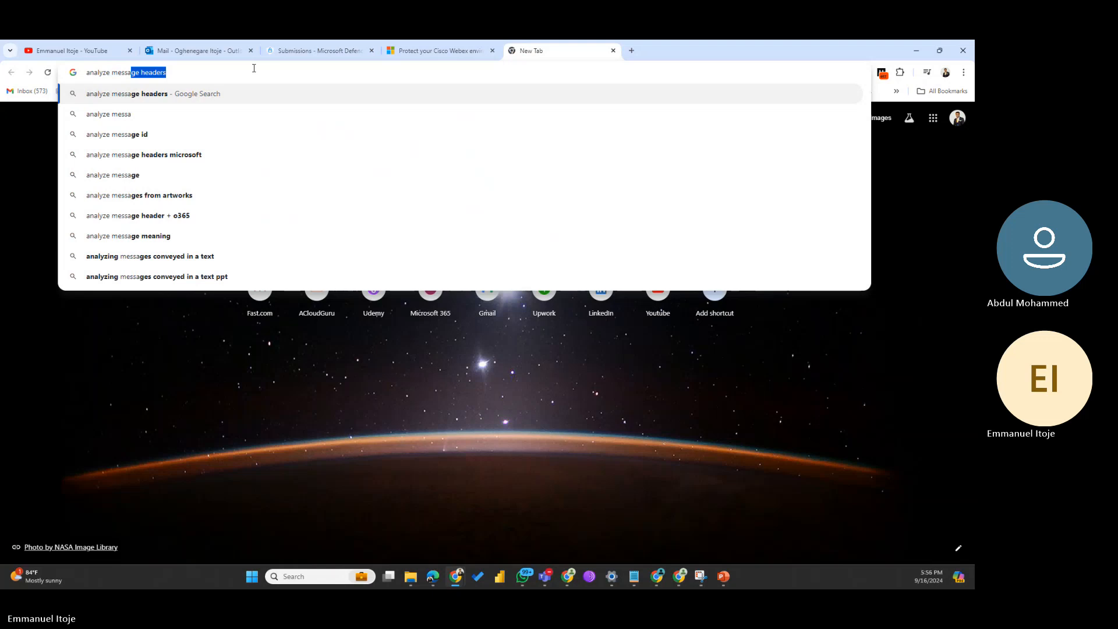
{"action": "type", "text": "ge hea"}
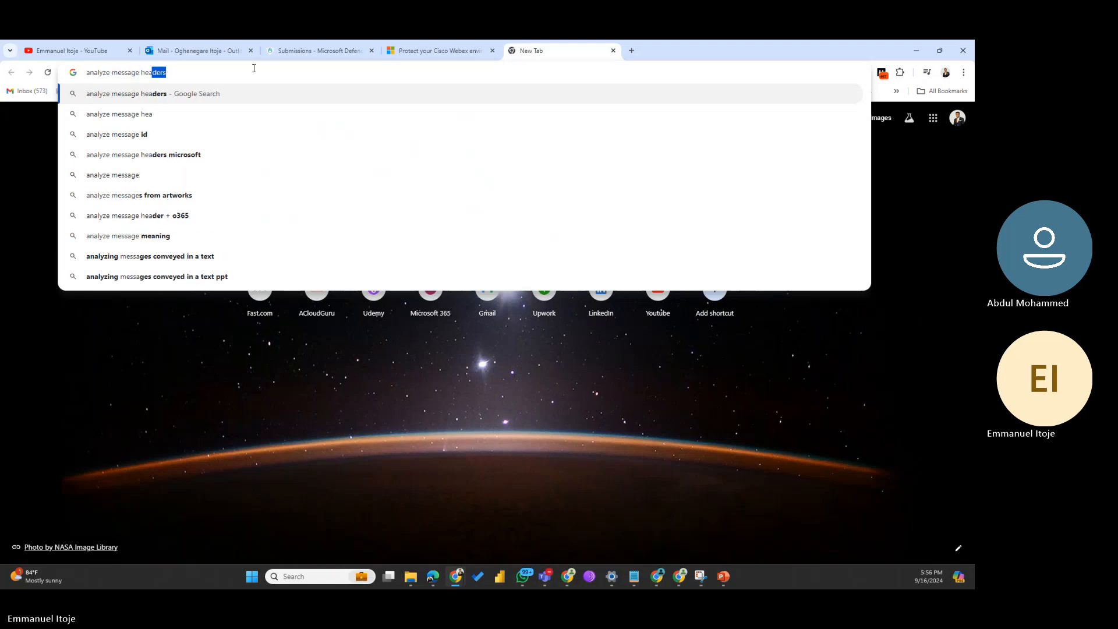
{"action": "type", "text": "der ."}
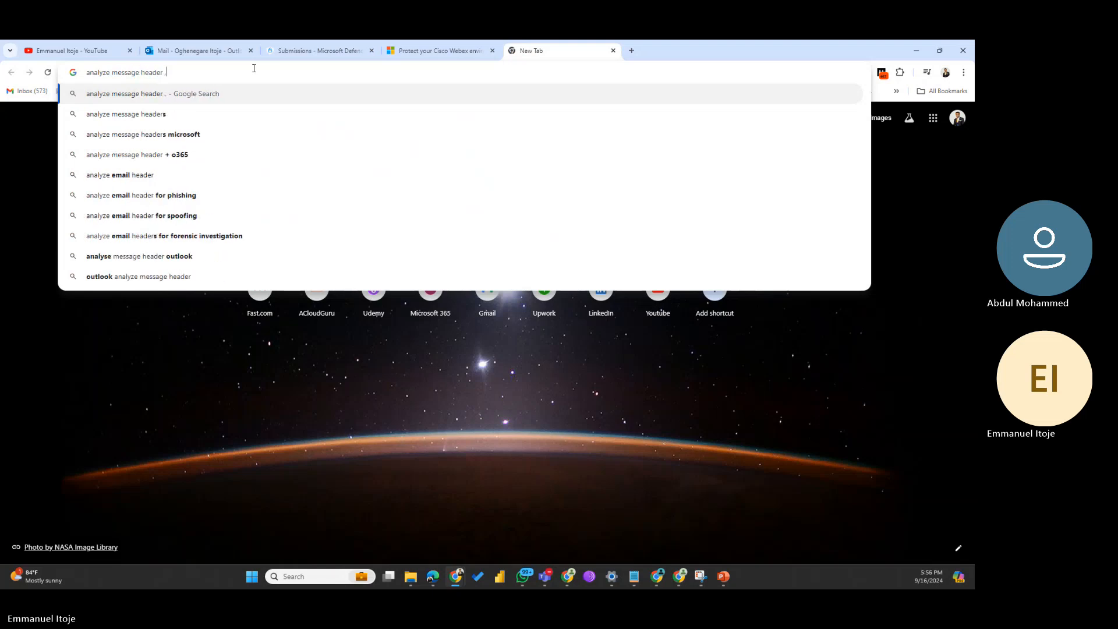
{"action": "key", "text": "BackSpace"}
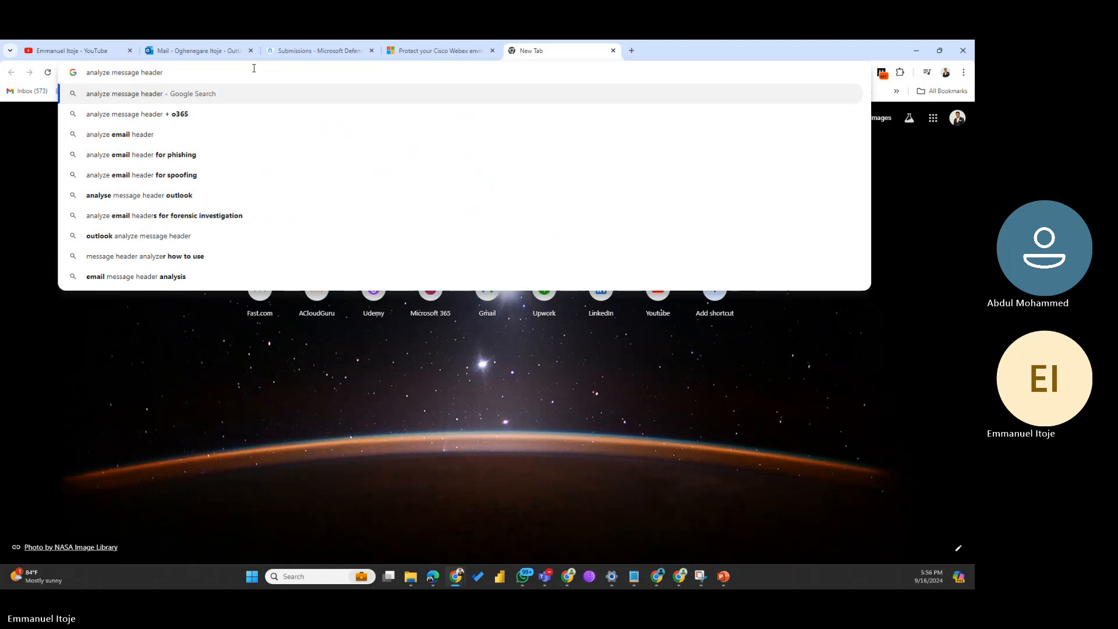
{"action": "type", "text": "microsoft"}
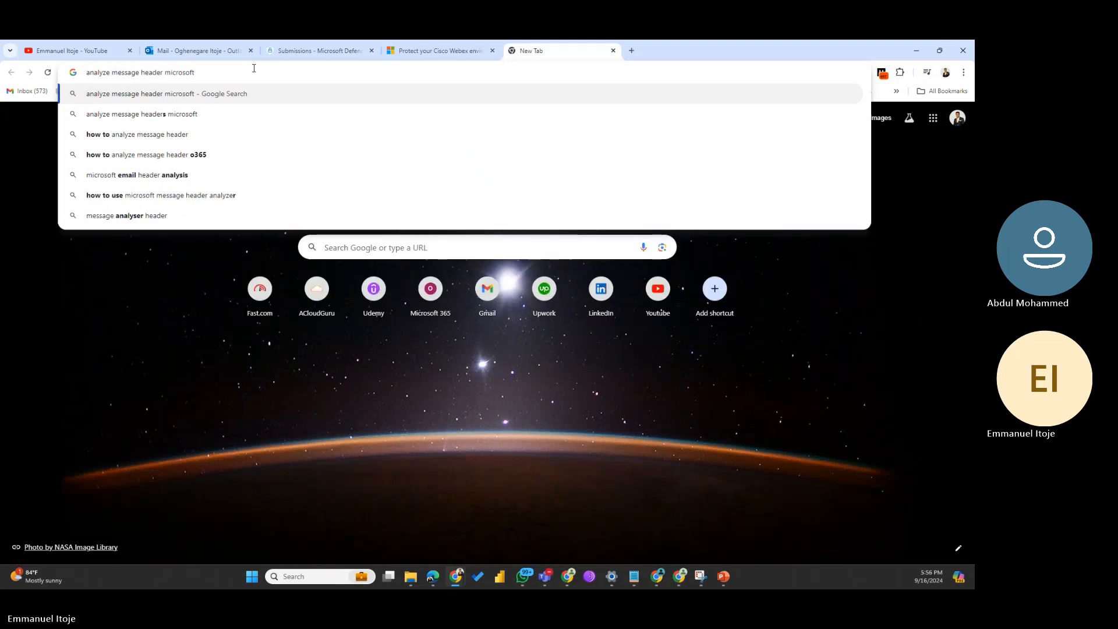
{"action": "key", "text": "Return"}
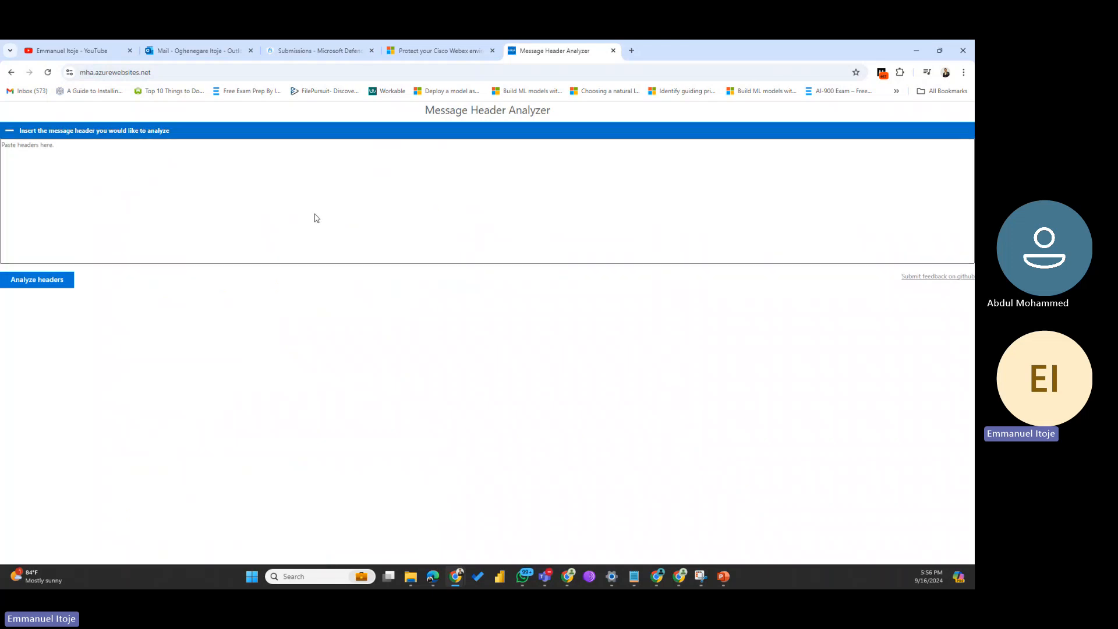
Step: Open View > View message details for the 'ANC pre-check fails due to Private Subnet flag' email
{"action": "left_click", "coordinate": [172, 51]}
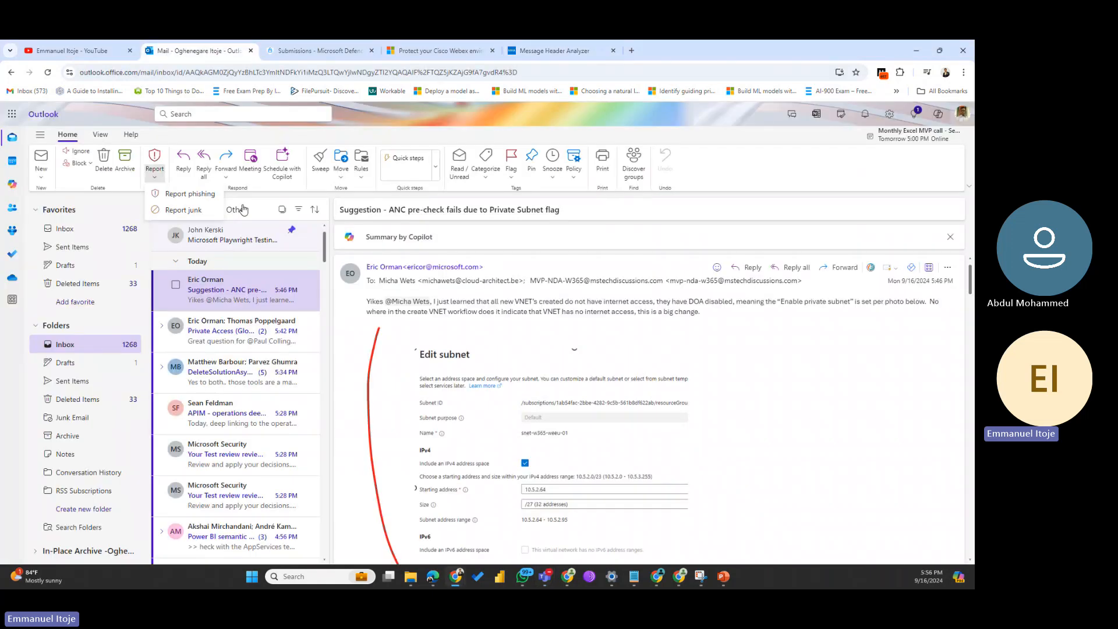
{"action": "right_click", "coordinate": [225, 292]}
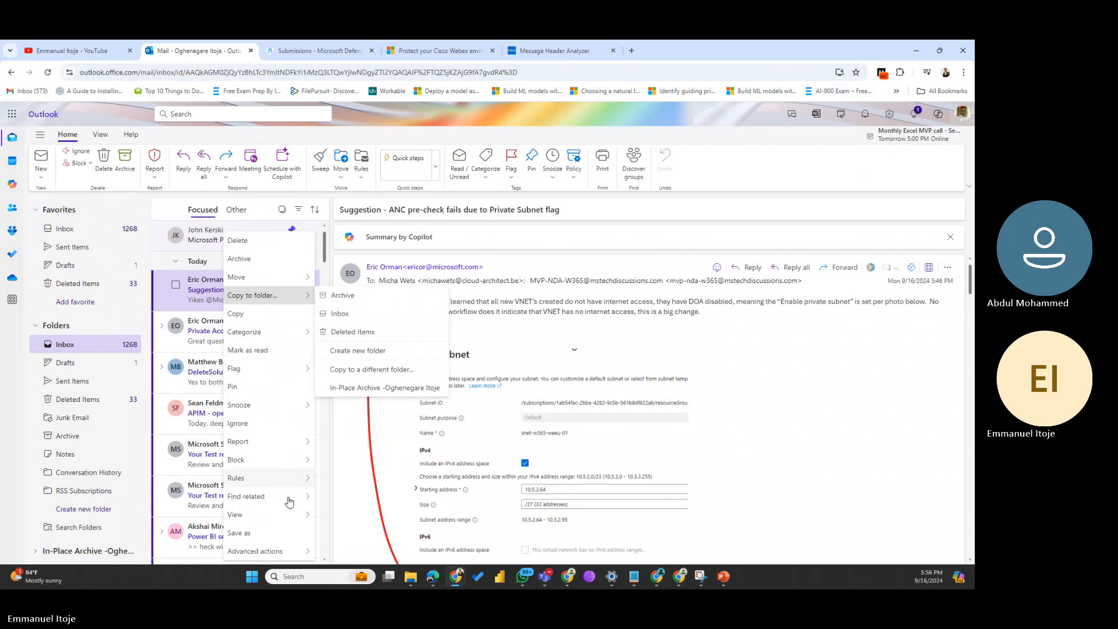
{"action": "mouse_move", "coordinate": [301, 520]}
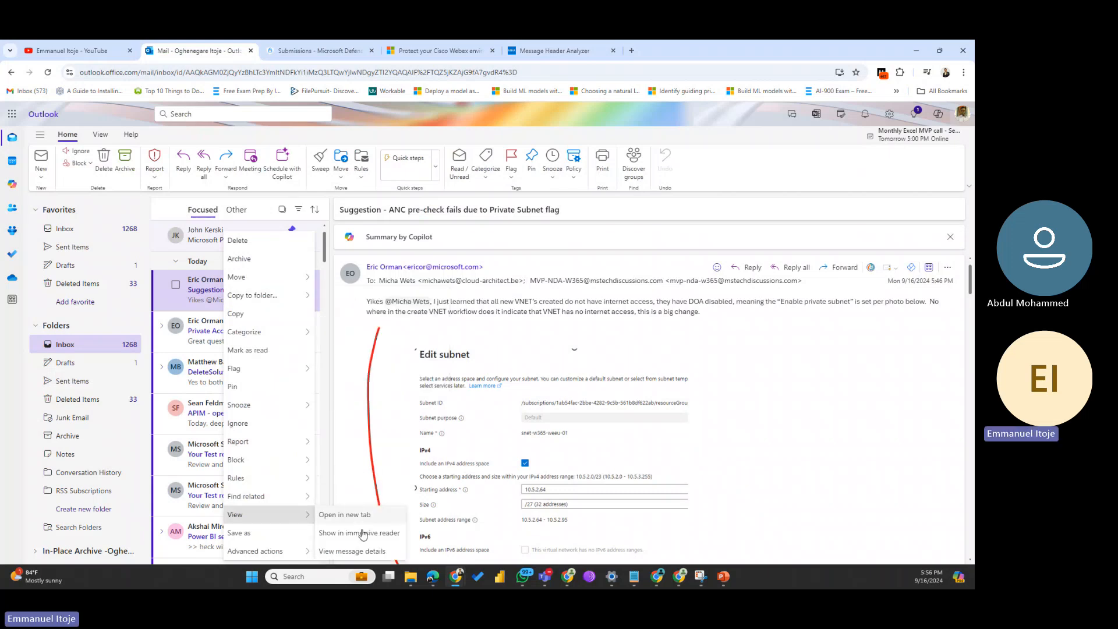
{"action": "left_click", "coordinate": [367, 552]}
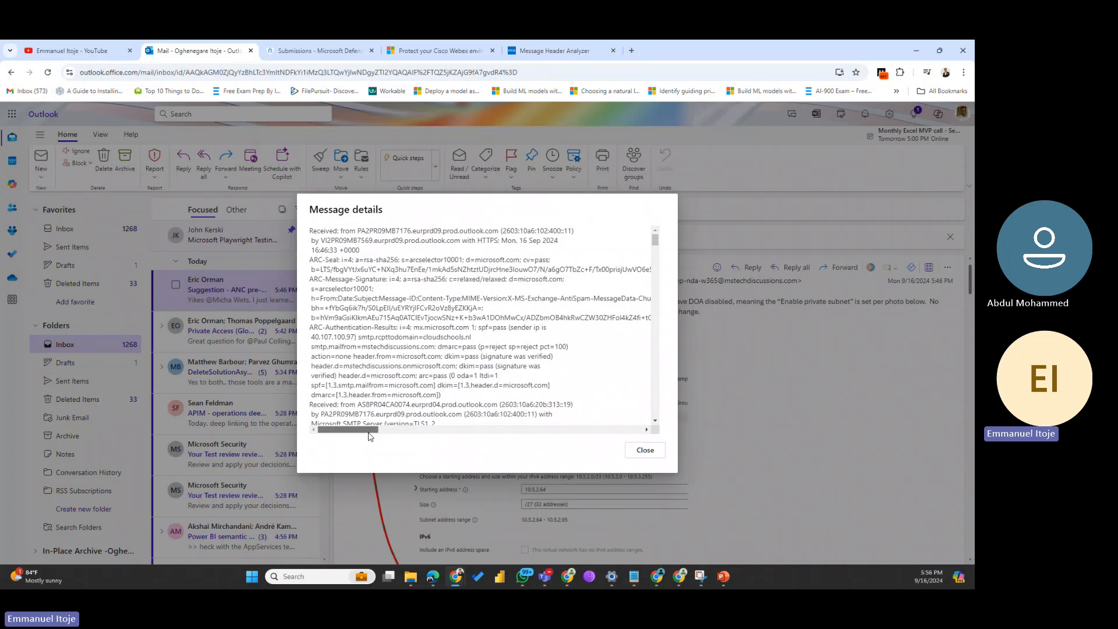
Step: Select and copy the header text from the first Received line for the analyzer
{"action": "left_click_drag", "start_coordinate": [369, 434], "coordinate": [278, 438]}
{"action": "scroll", "coordinate": [371, 319], "scroll_direction": "down", "scroll_amount": 15}
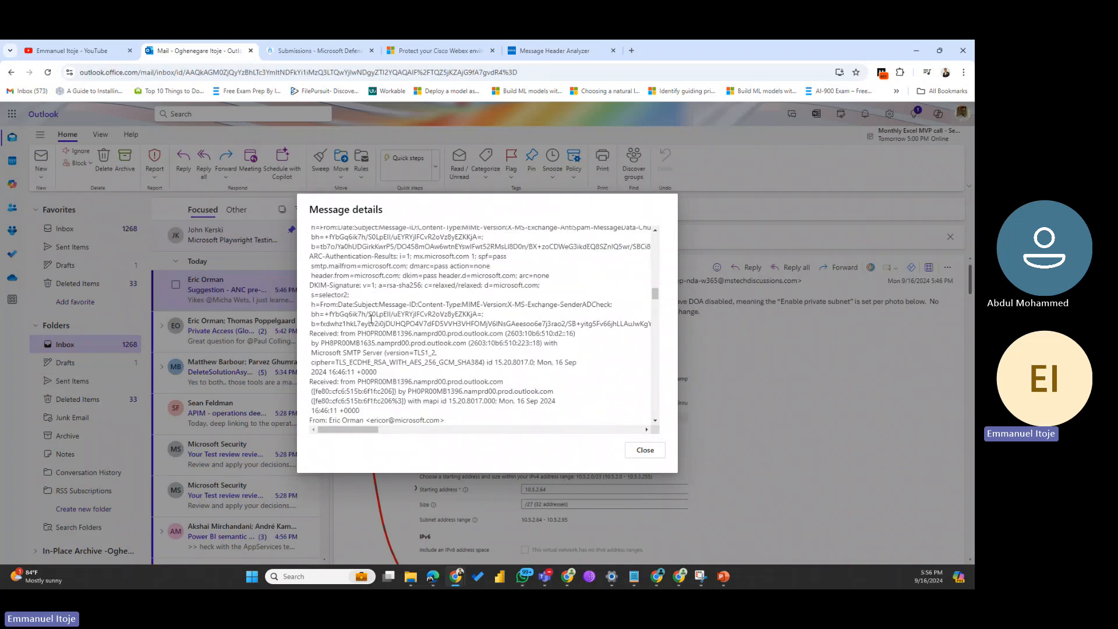
{"action": "scroll", "coordinate": [371, 319], "scroll_direction": "down", "scroll_amount": 8}
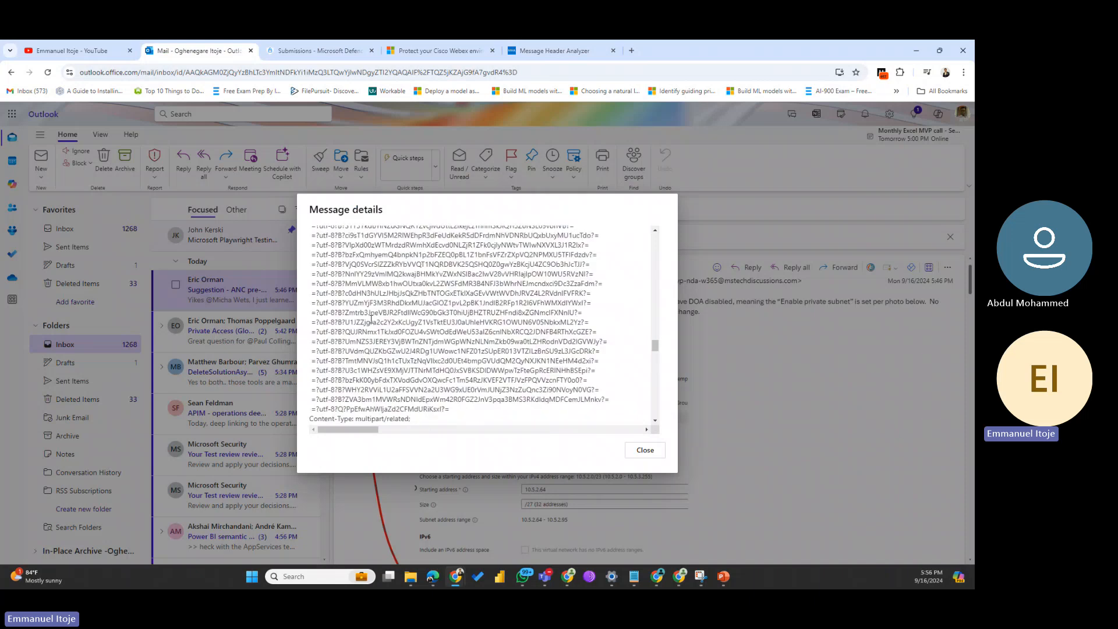
{"action": "scroll", "coordinate": [371, 320], "scroll_direction": "up", "scroll_amount": 6}
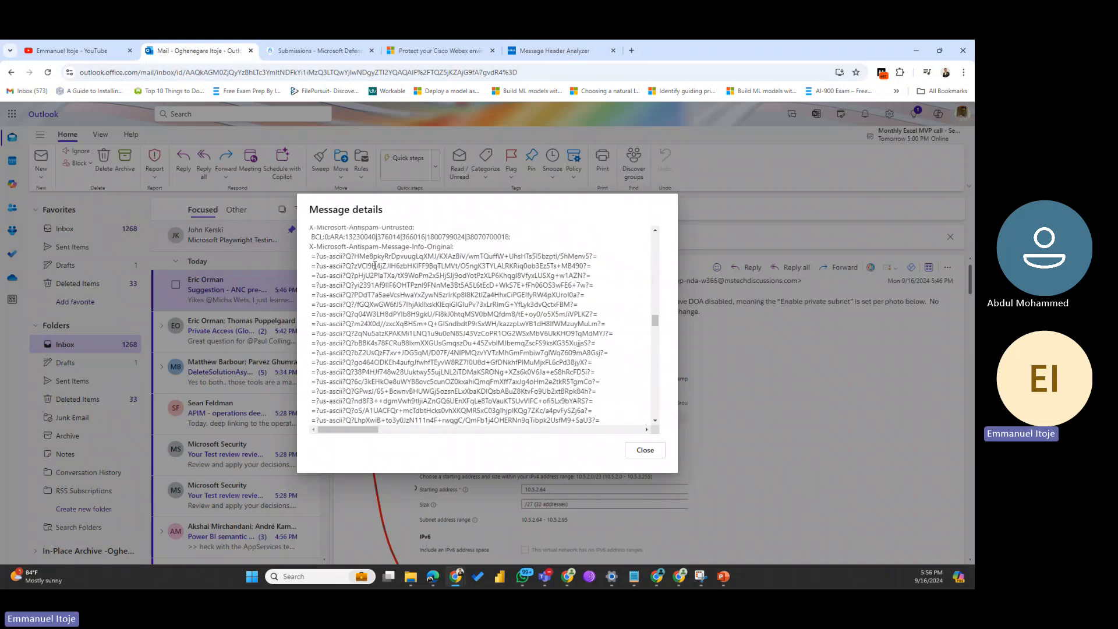
{"action": "key", "text": "ctrl+a"}
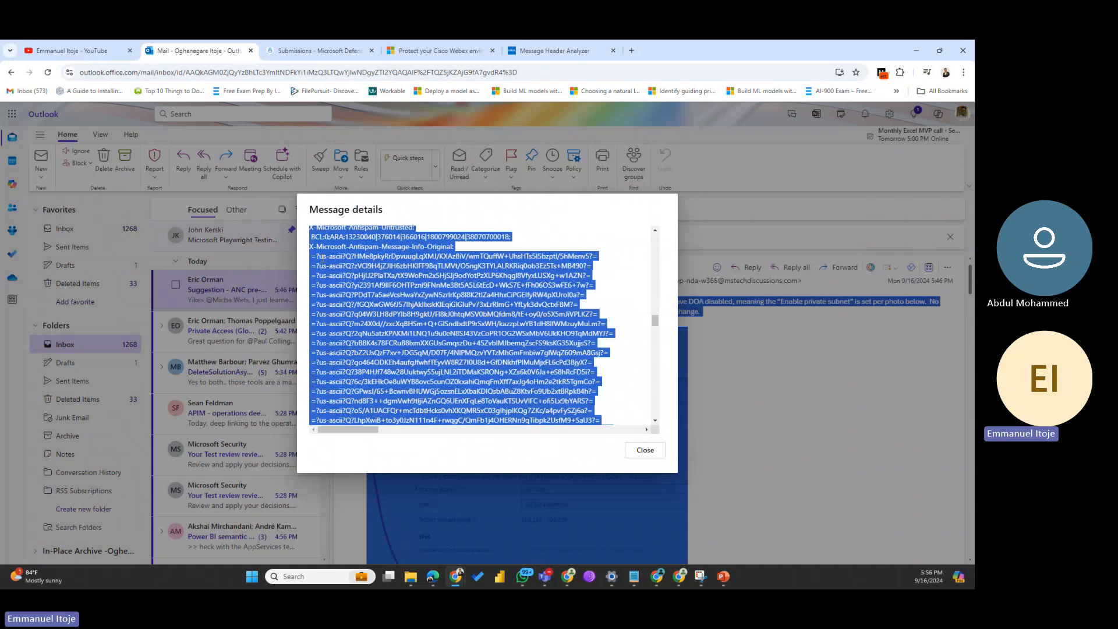
{"action": "left_click", "coordinate": [320, 257]}
{"action": "left_click_drag", "start_coordinate": [655, 322], "coordinate": [657, 233]}
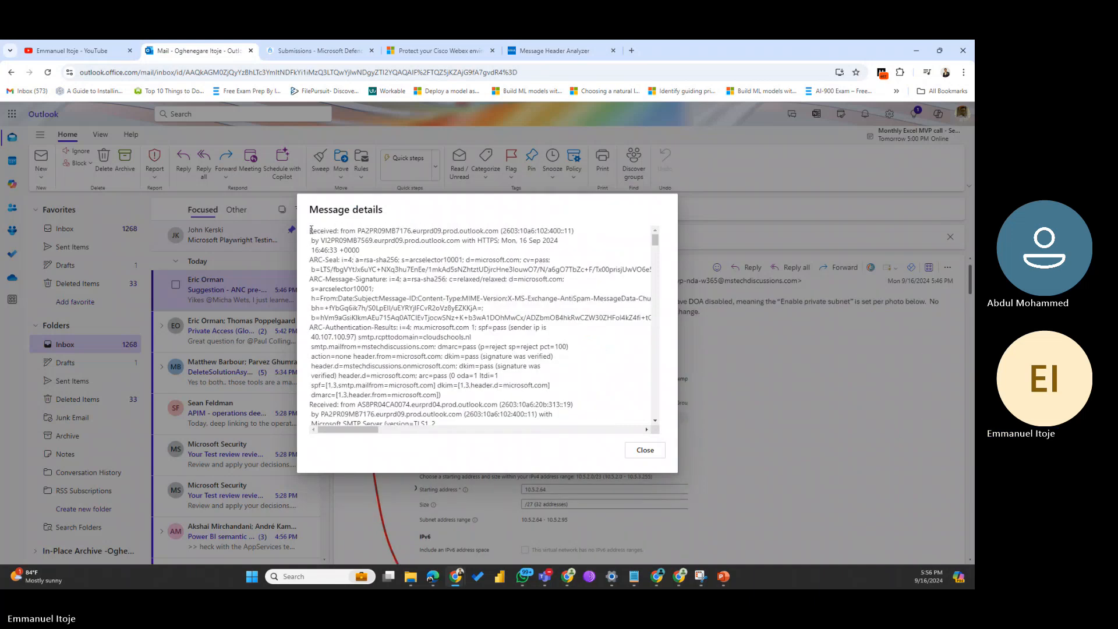
{"action": "left_click_drag", "start_coordinate": [311, 231], "coordinate": [474, 444]}
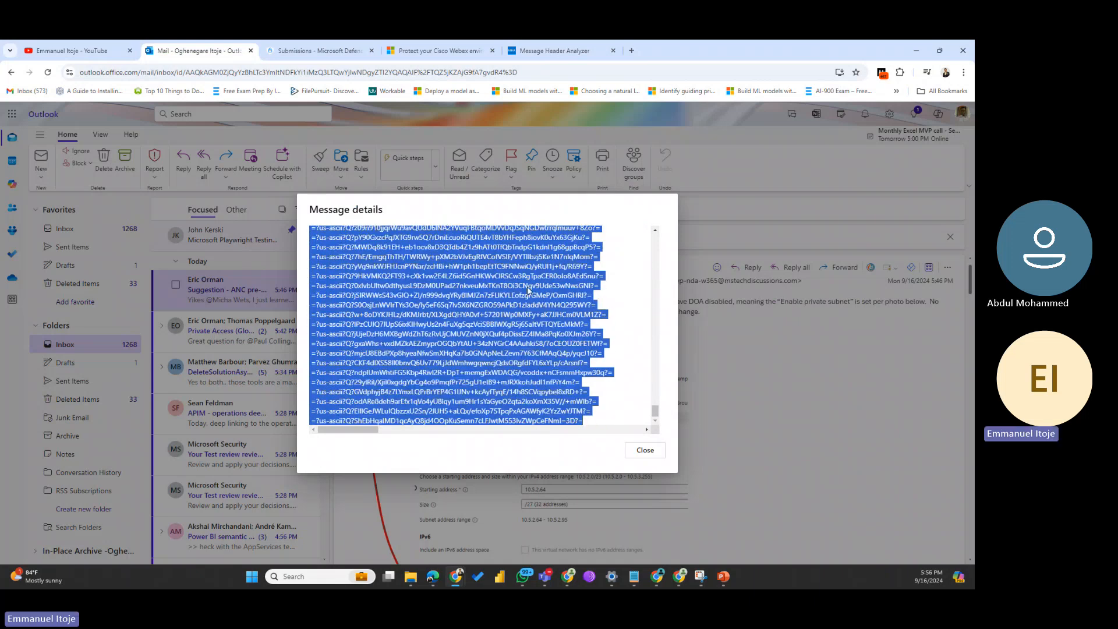
{"action": "left_click", "coordinate": [551, 51]}
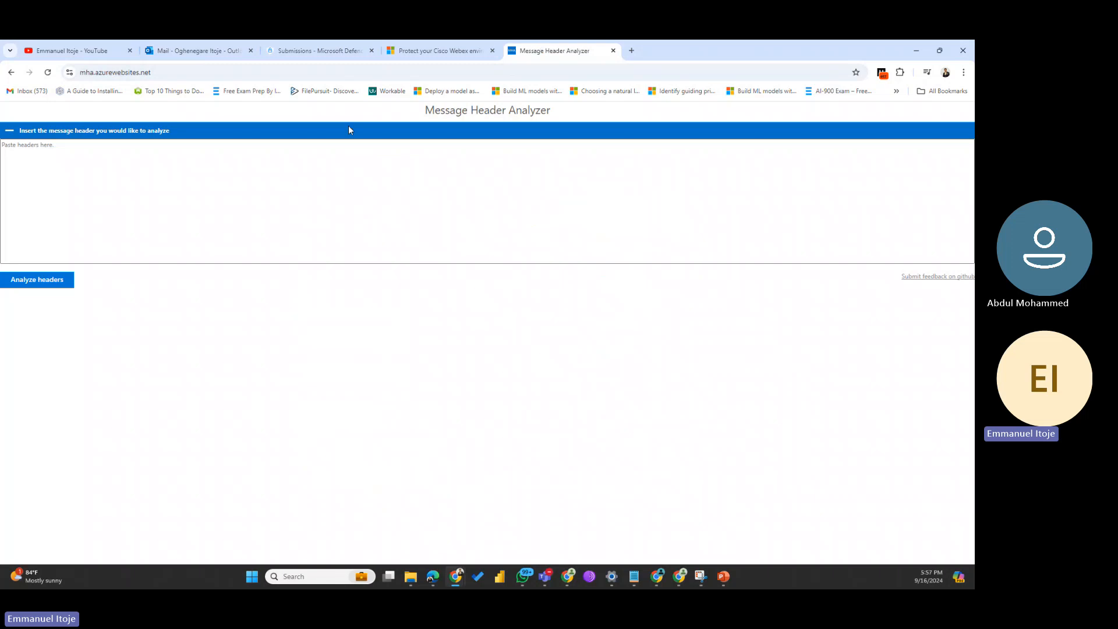
Step: Paste the copied headers into the analyzer's header box and run Analyze headers
{"action": "left_click", "coordinate": [74, 176]}
{"action": "key", "text": "ctrl+v"}
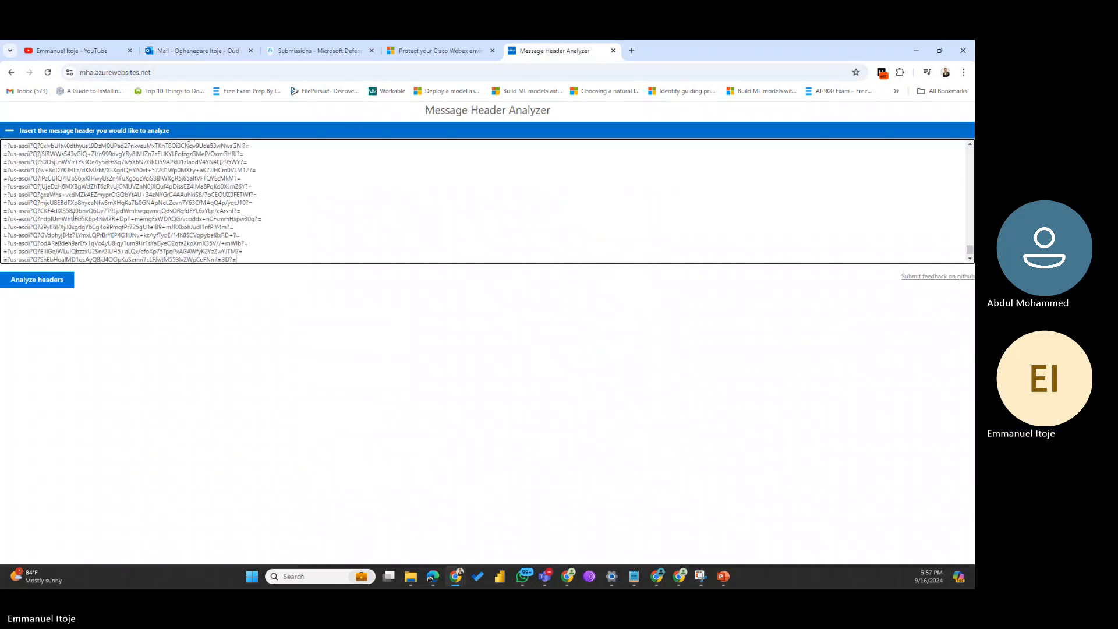
{"action": "left_click", "coordinate": [49, 286]}
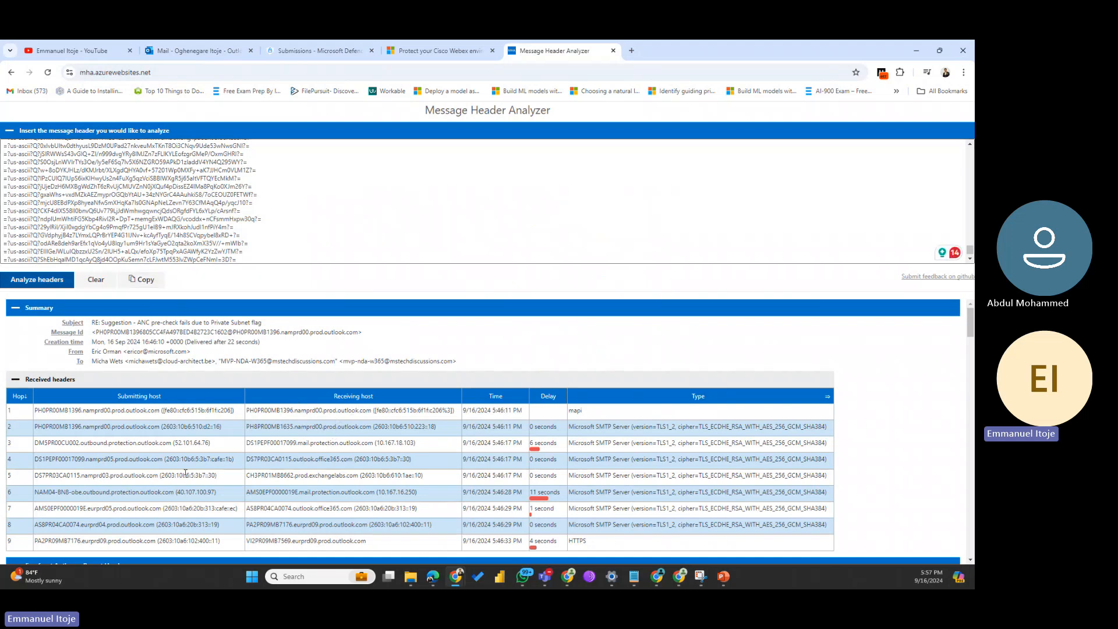
Step: Scroll through the Forefront and Microsoft Antispam sections to the X-MS-Office365-Filtering-Correlation-Id row
{"action": "scroll", "coordinate": [182, 473], "scroll_direction": "down", "scroll_amount": 1}
{"action": "scroll", "coordinate": [182, 474], "scroll_direction": "down", "scroll_amount": 4}
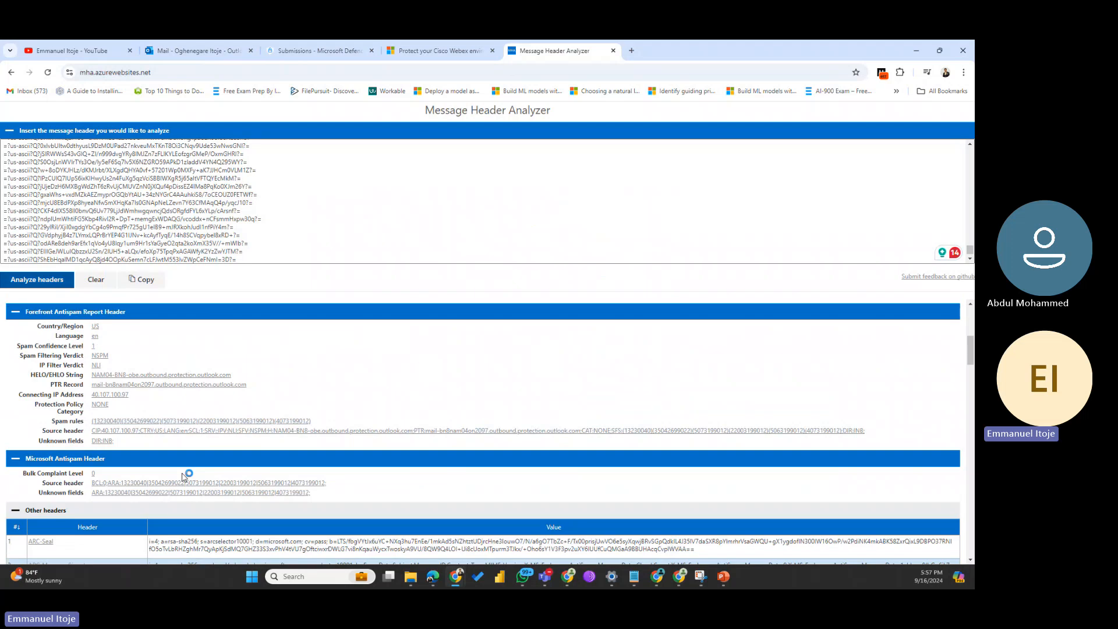
{"action": "scroll", "coordinate": [182, 474], "scroll_direction": "down", "scroll_amount": 2}
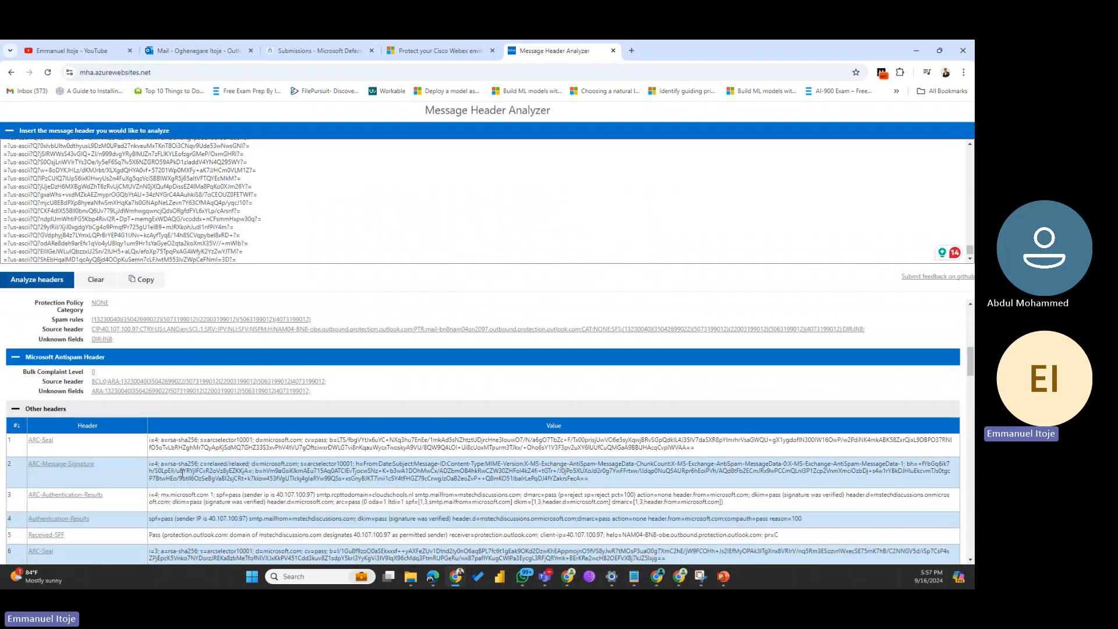
{"action": "scroll", "coordinate": [183, 474], "scroll_direction": "down", "scroll_amount": 2}
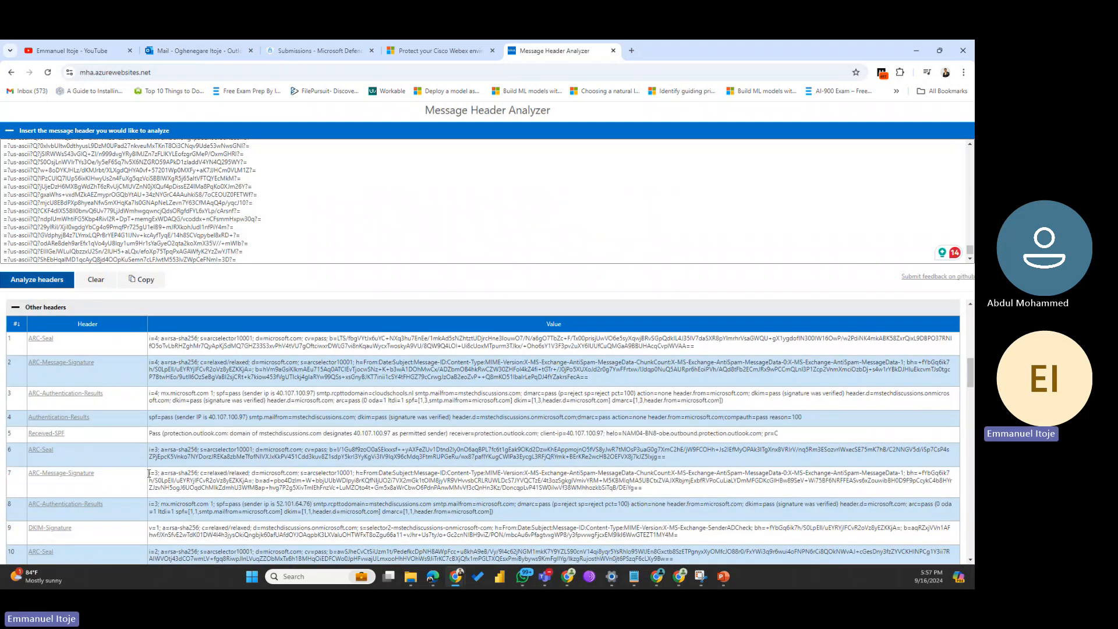
{"action": "scroll", "coordinate": [93, 454], "scroll_direction": "up", "scroll_amount": 3}
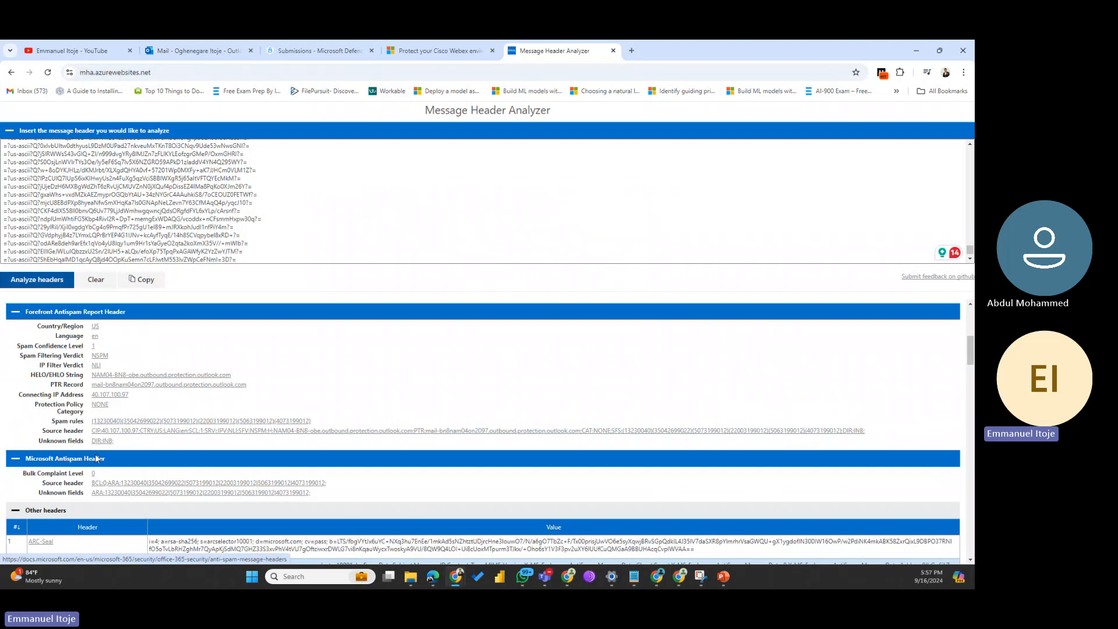
{"action": "scroll", "coordinate": [96, 458], "scroll_direction": "down", "scroll_amount": 3}
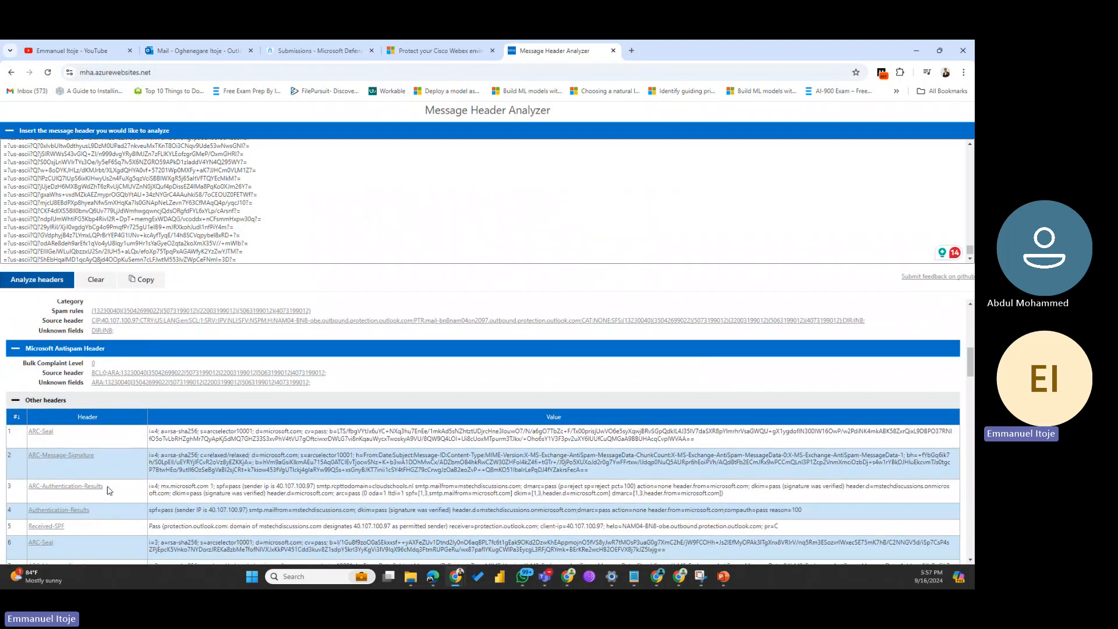
{"action": "scroll", "coordinate": [108, 490], "scroll_direction": "down", "scroll_amount": 3}
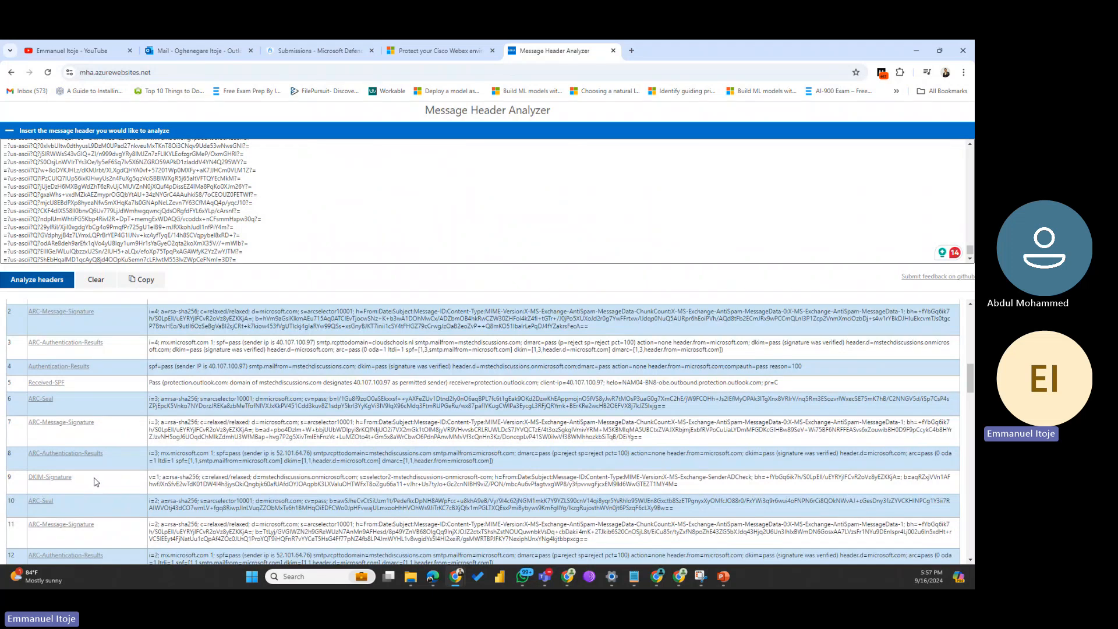
{"action": "scroll", "coordinate": [96, 483], "scroll_direction": "down", "scroll_amount": 1}
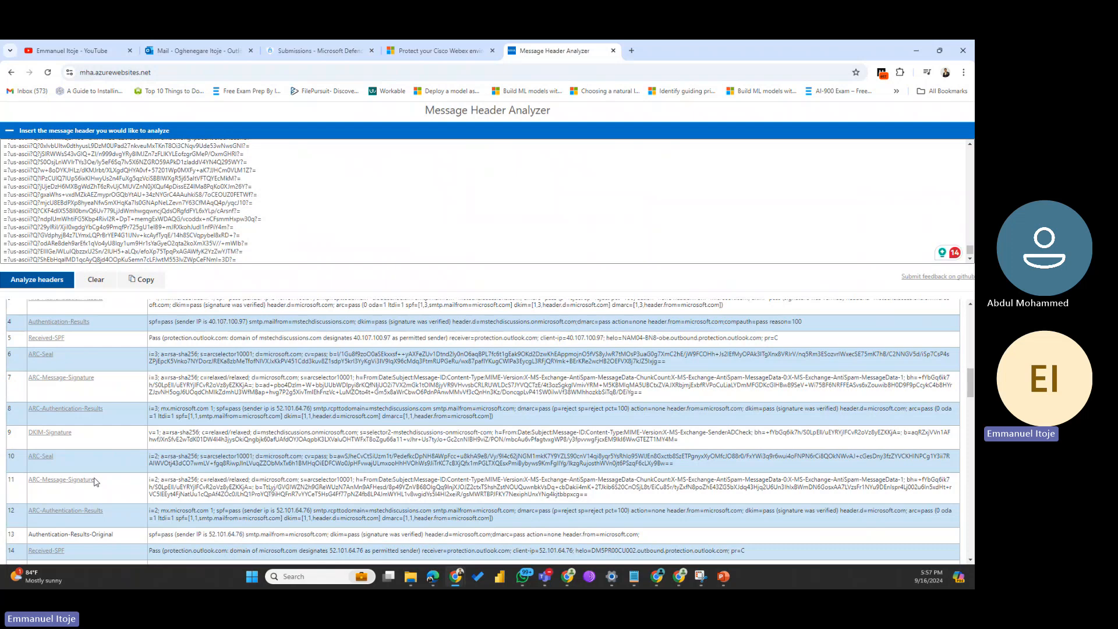
{"action": "scroll", "coordinate": [94, 481], "scroll_direction": "down", "scroll_amount": 9}
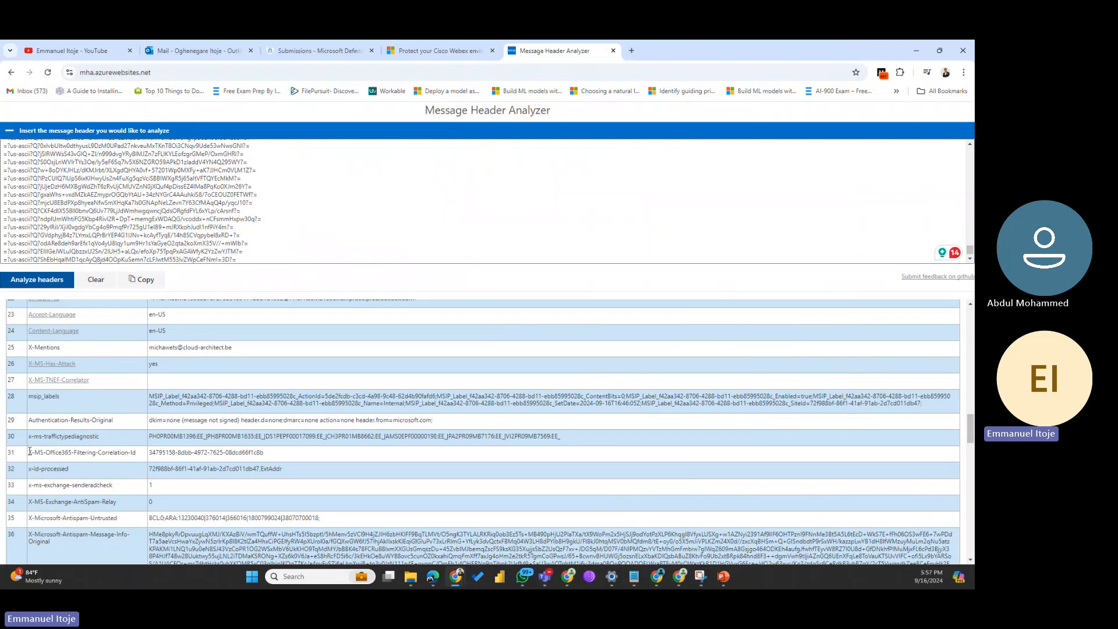
Step: Select and copy the X-MS-Office365-Filtering-Correlation-Id value in row 31
{"action": "left_click_drag", "start_coordinate": [28, 455], "coordinate": [140, 461]}
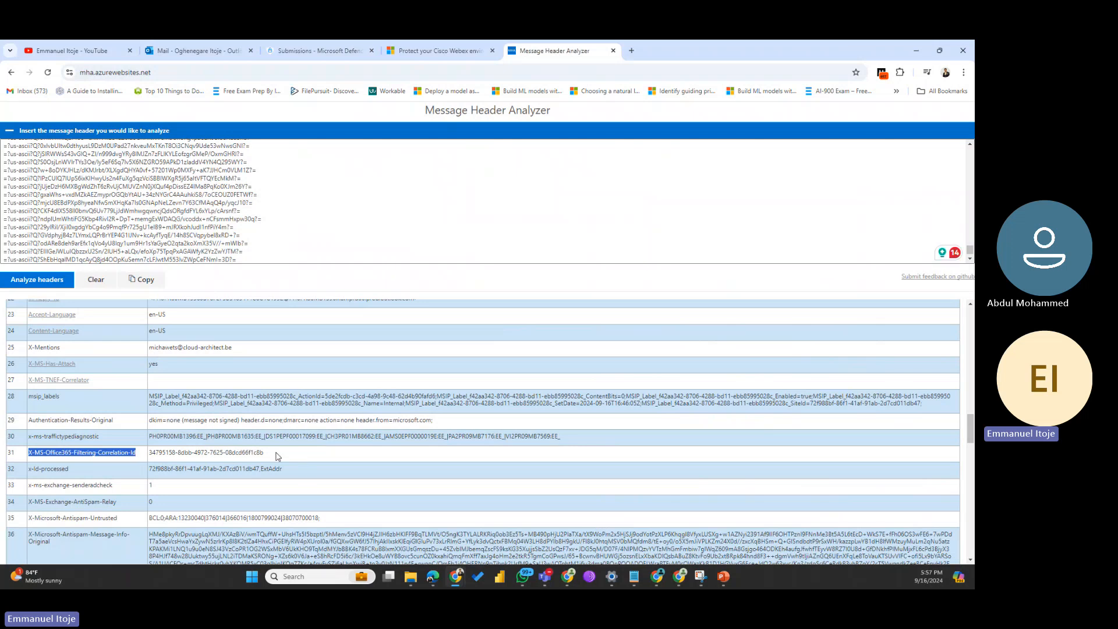
{"action": "left_click_drag", "start_coordinate": [279, 455], "coordinate": [146, 456]}
{"action": "key", "text": "ctrl+c"}
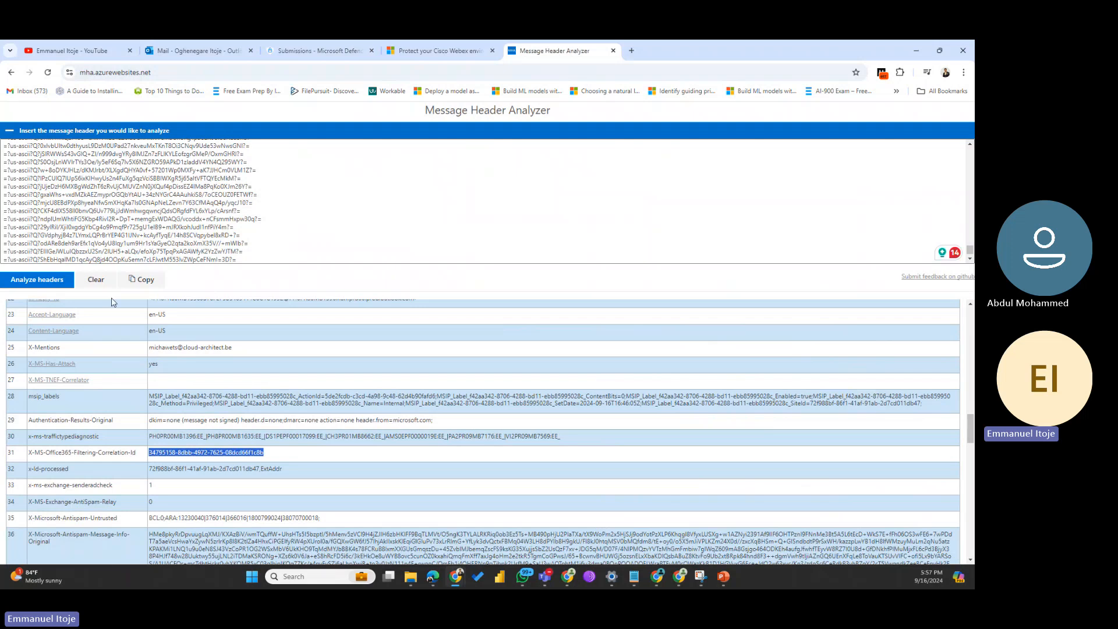
Step: Paste the correlation ID into the network message ID field, removing the stray leading space
{"action": "left_click", "coordinate": [319, 48]}
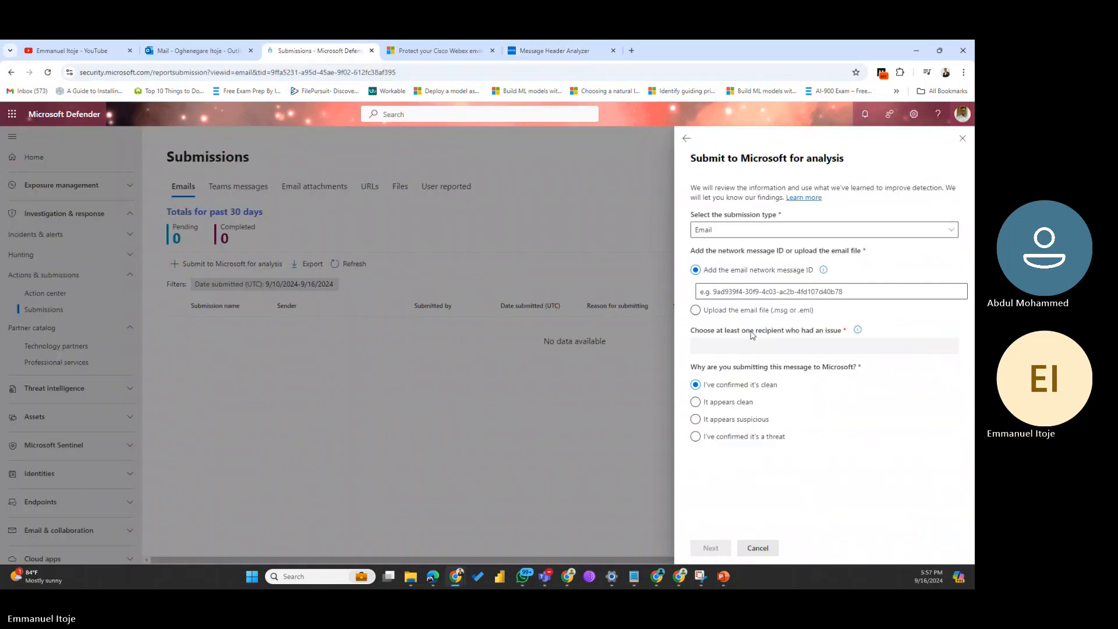
{"action": "left_click", "coordinate": [749, 292]}
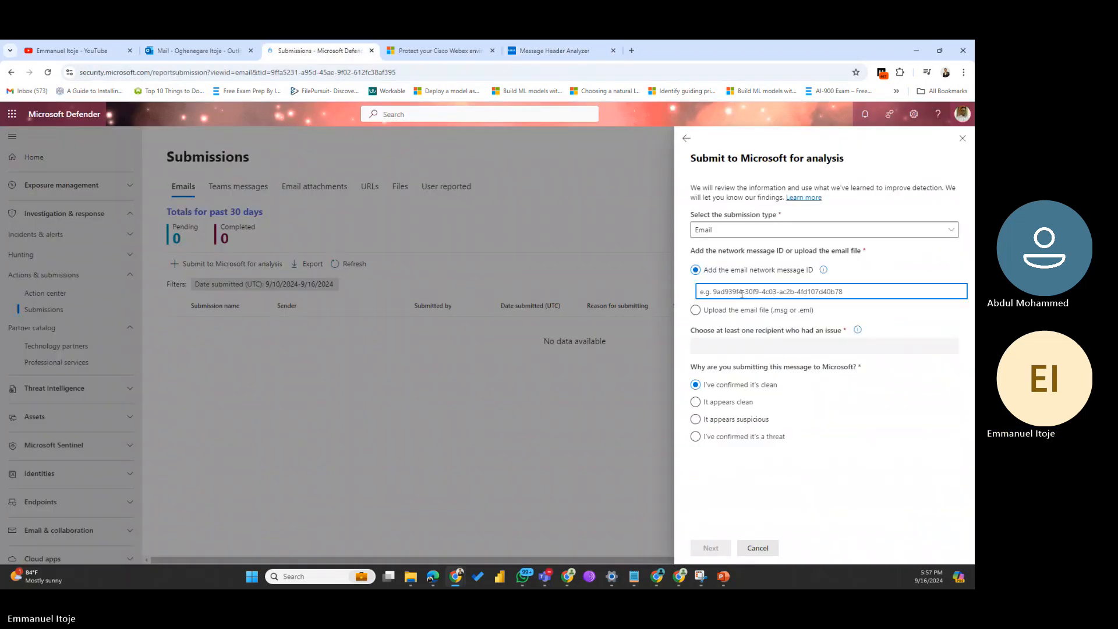
{"action": "key", "text": "ctrl+v"}
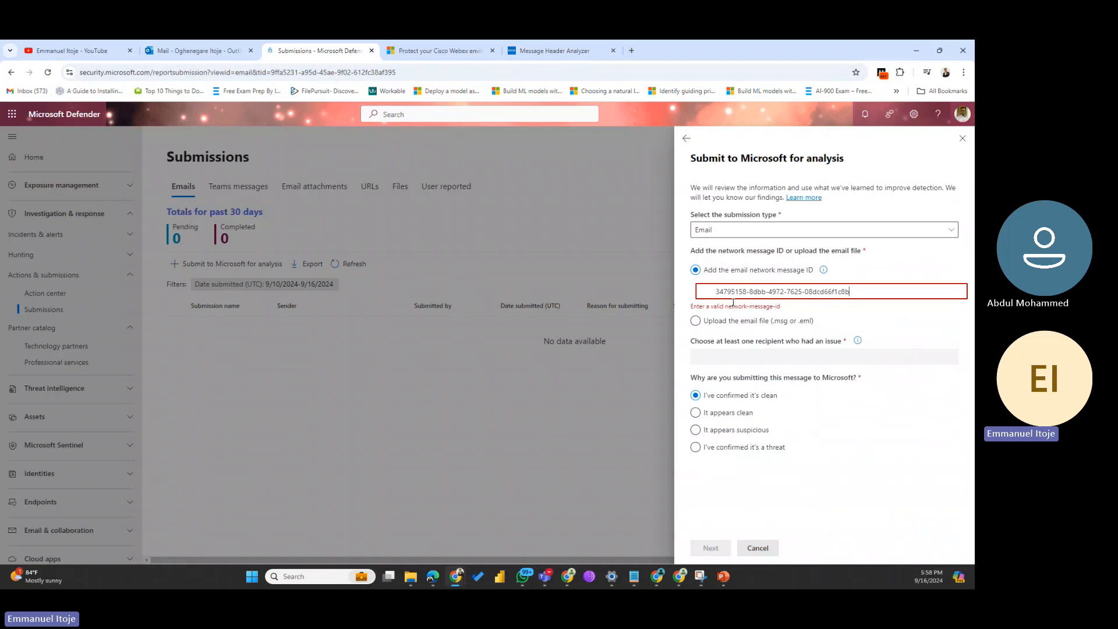
{"action": "left_click", "coordinate": [714, 295]}
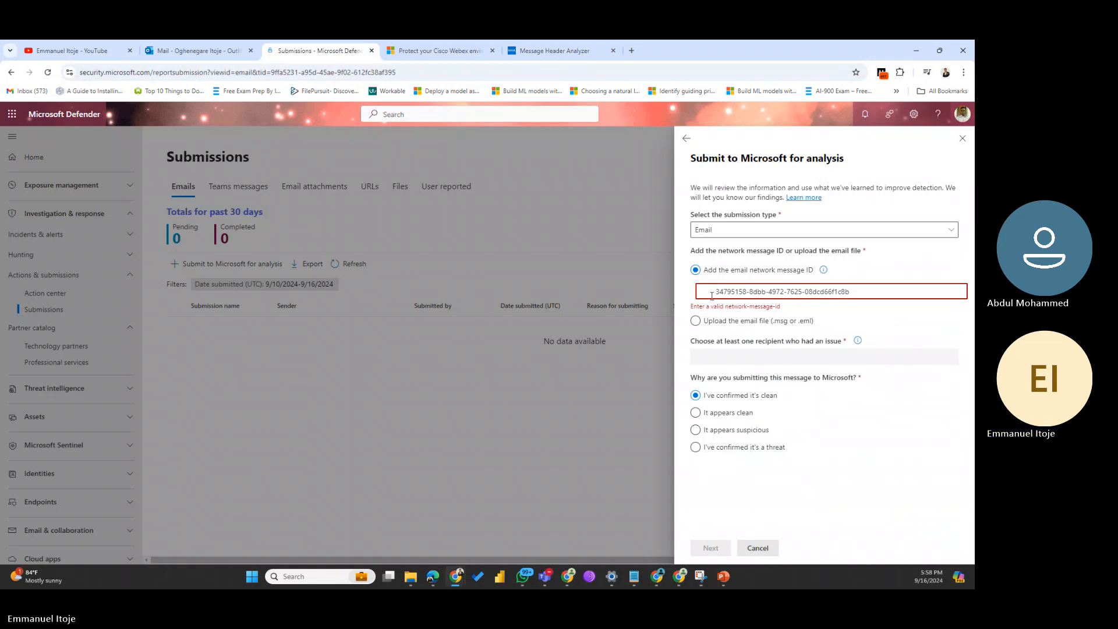
{"action": "key", "text": "BackSpace"}
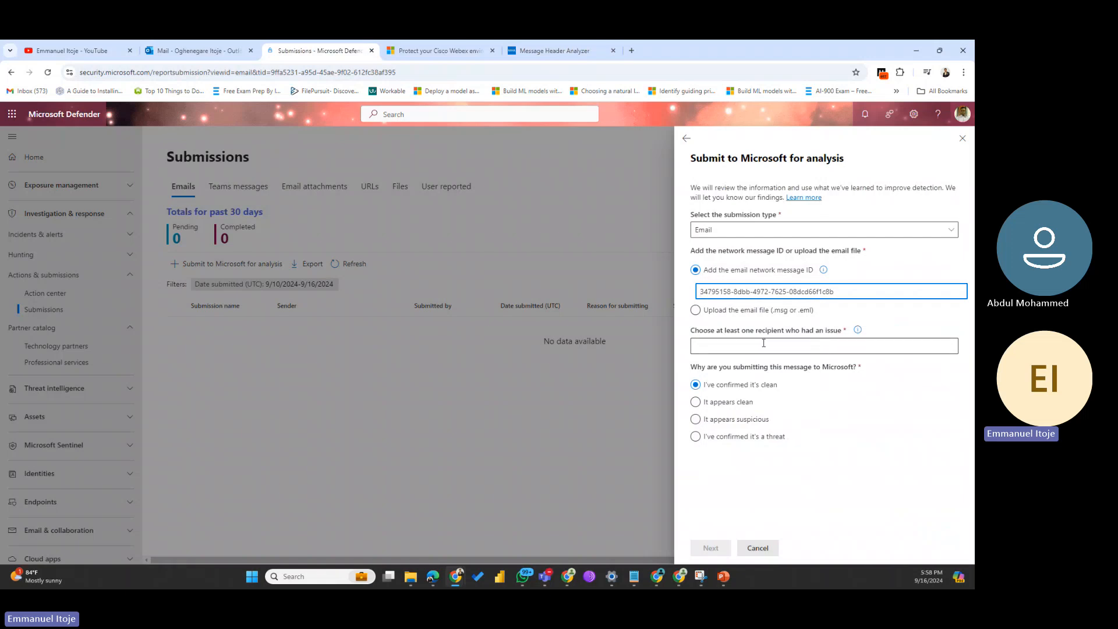
Step: Add the affected recipient, mark the email 'It appears clean', and submit it
{"action": "left_click", "coordinate": [880, 346]}
{"action": "left_click", "coordinate": [751, 369]}
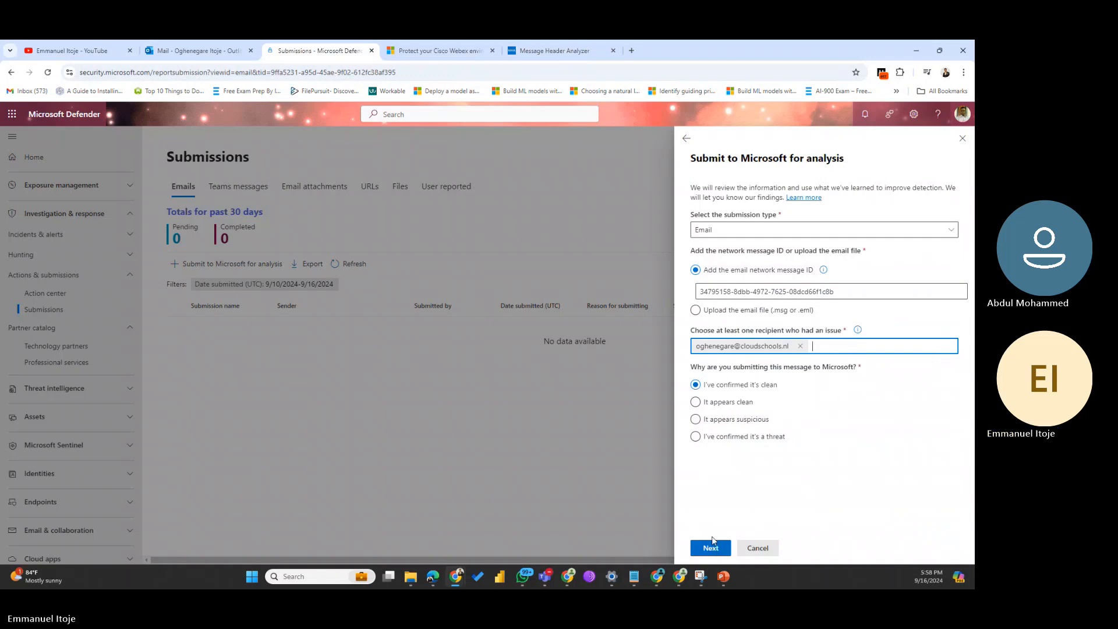
{"action": "left_click", "coordinate": [695, 402]}
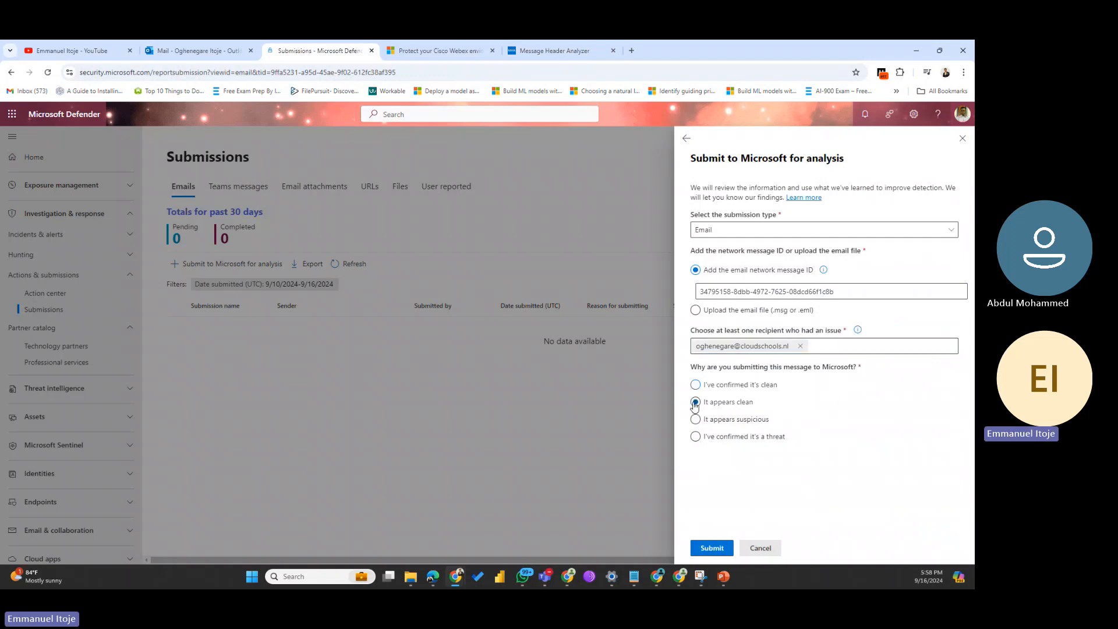
{"action": "left_click", "coordinate": [720, 549]}
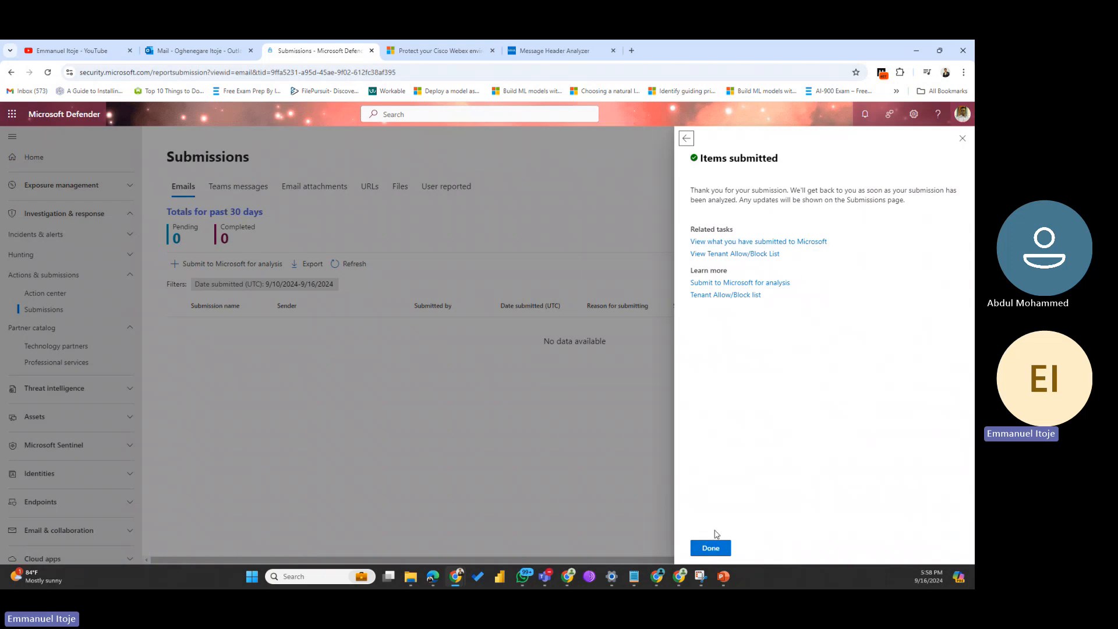
Step: Dismiss the confirmation with Done and begin 'Submit to Microsoft for analysis' on the URLs tab
{"action": "left_click", "coordinate": [717, 551]}
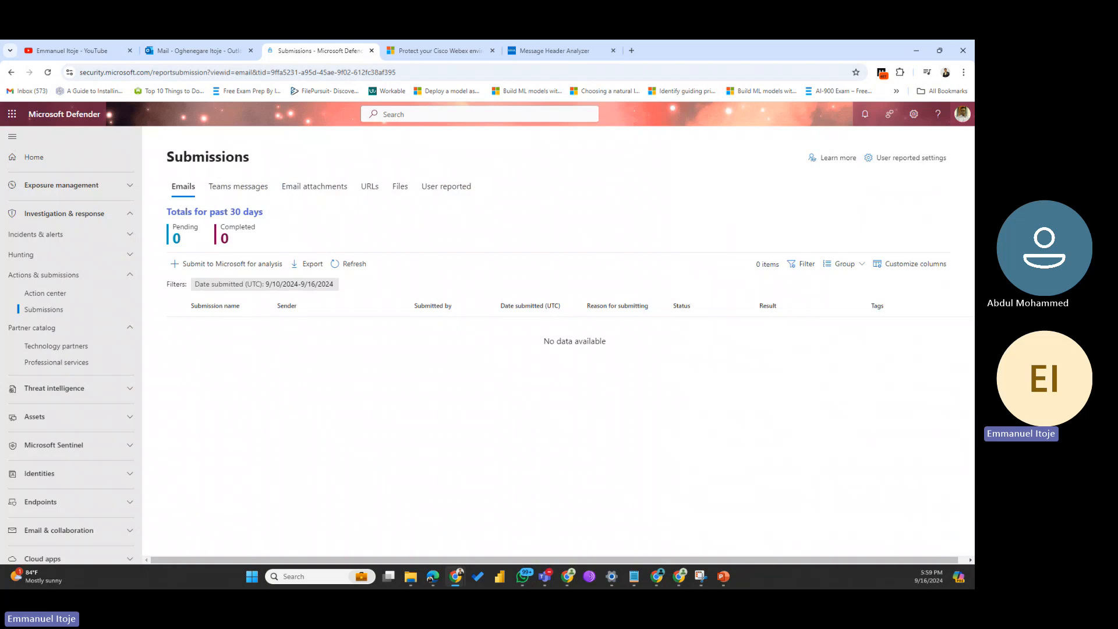
{"action": "left_click", "coordinate": [370, 187]}
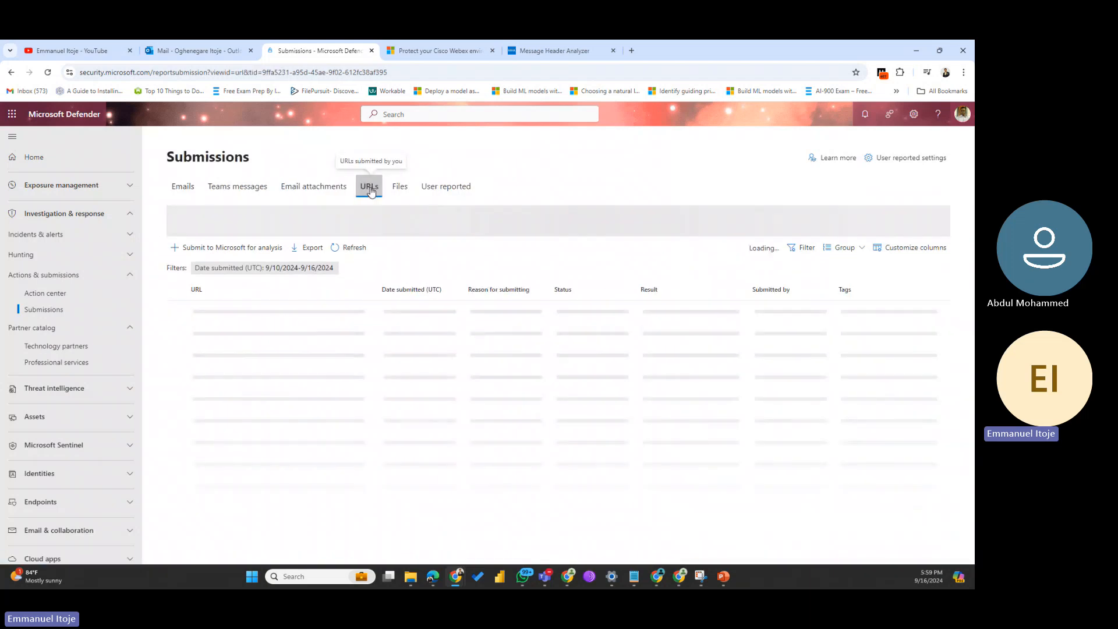
{"action": "left_click", "coordinate": [224, 265]}
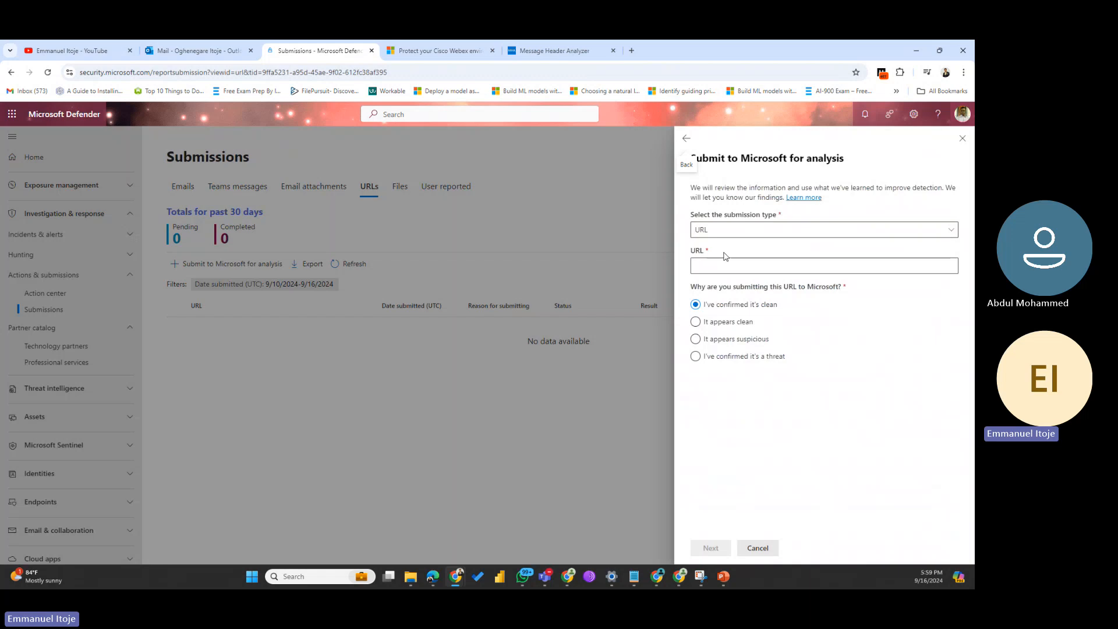
{"action": "left_click", "coordinate": [752, 267]}
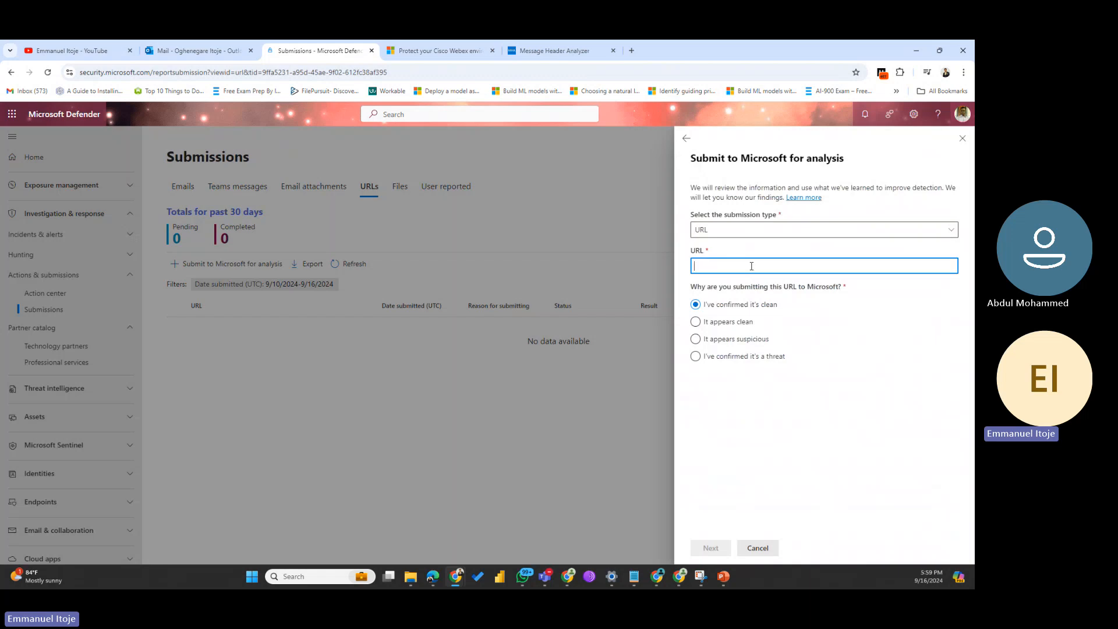
{"action": "left_click", "coordinate": [540, 50]}
{"action": "left_click", "coordinate": [180, 72]}
{"action": "key", "text": "ctrl+c"}
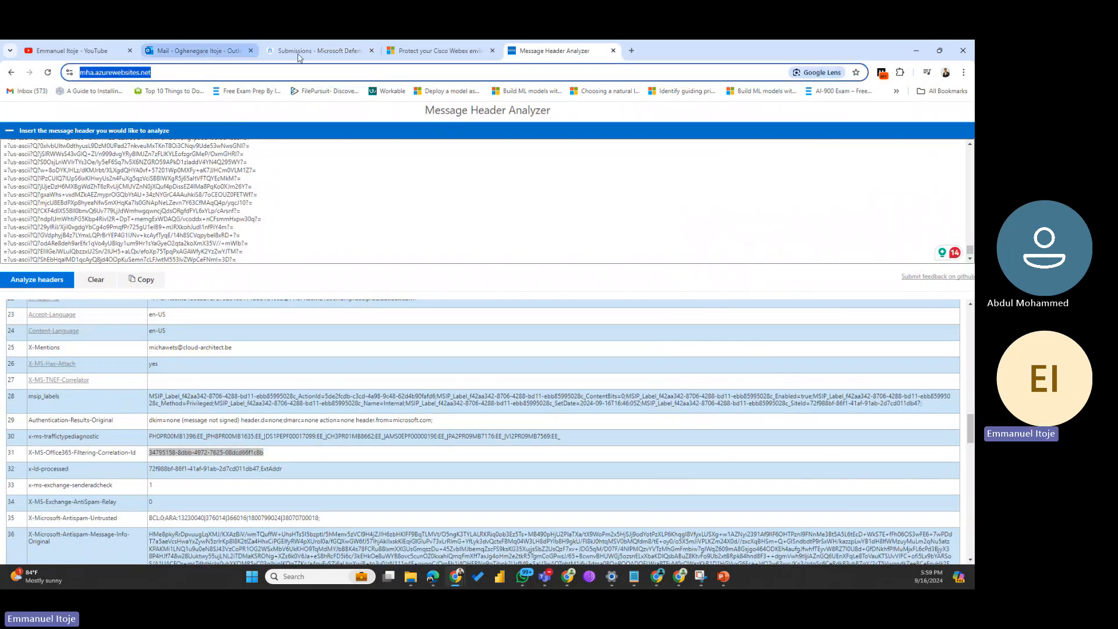
{"action": "left_click", "coordinate": [318, 51]}
{"action": "left_click", "coordinate": [735, 270]}
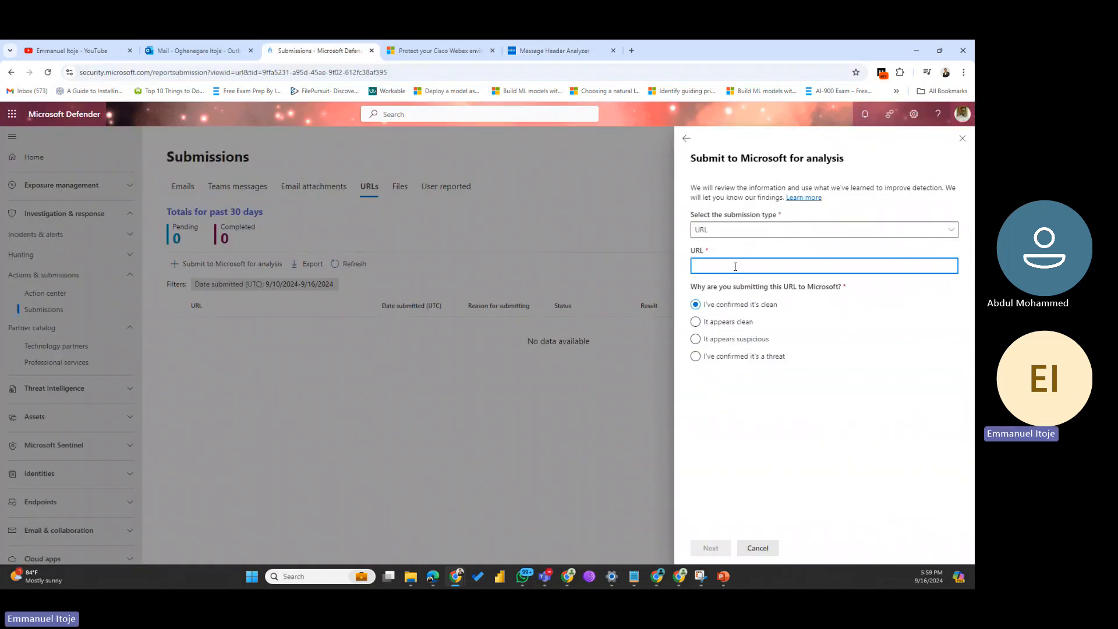
{"action": "key", "text": "ctrl+v"}
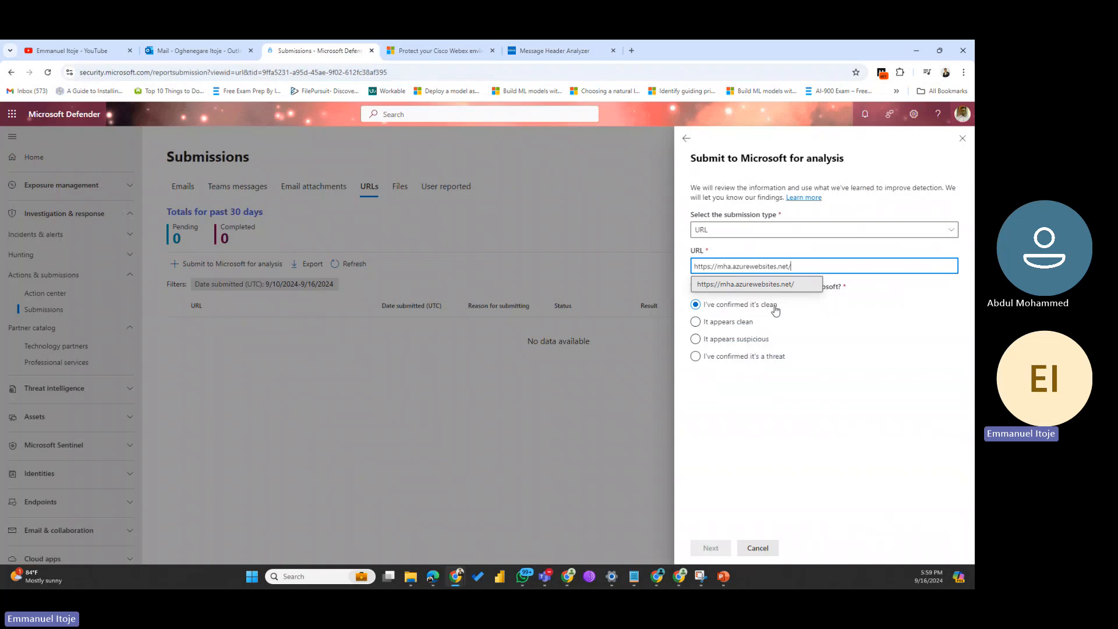
Step: Add the URL as an entry, mark it 'It appears clean', and submit it
{"action": "left_click", "coordinate": [768, 288]}
{"action": "left_click", "coordinate": [695, 323]}
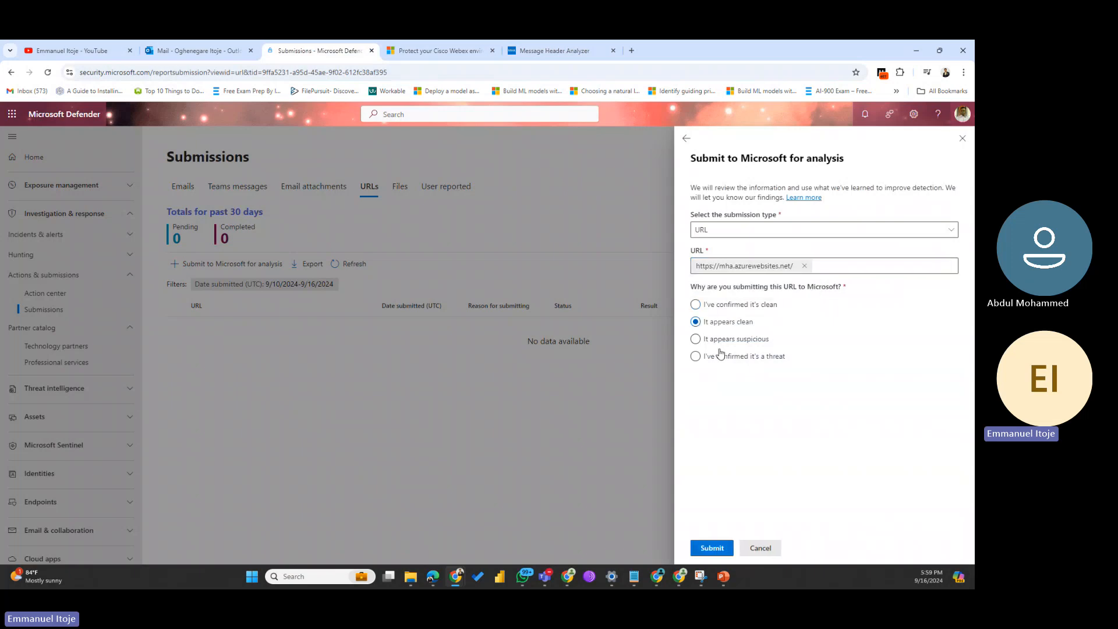
{"action": "left_click", "coordinate": [713, 551]}
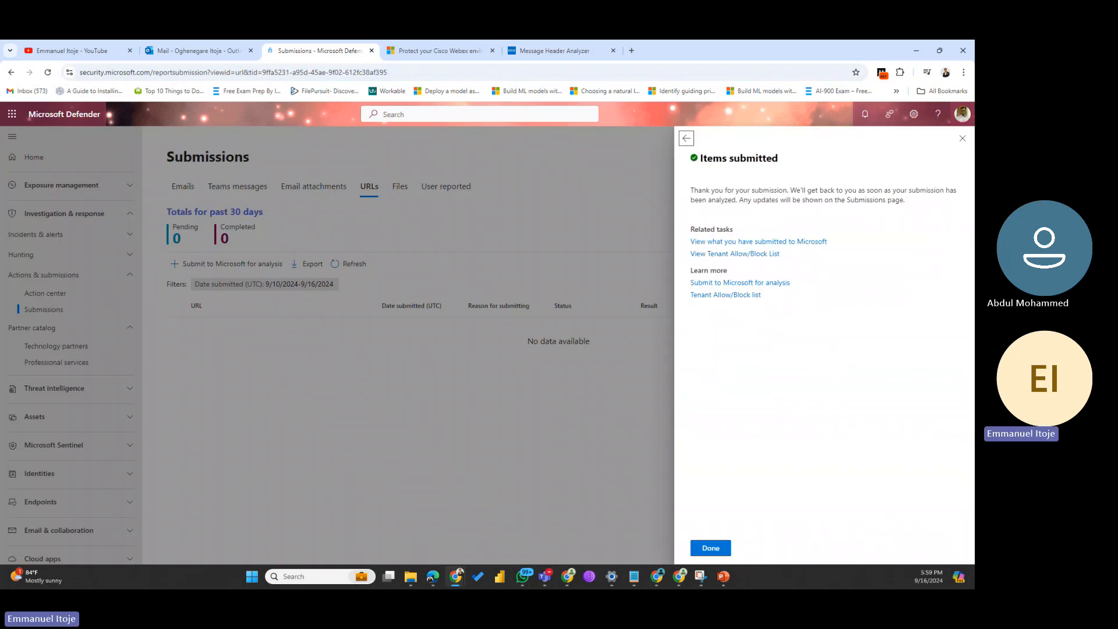
Step: Dismiss the Items submitted panel with Done and switch to the Email attachments tab
{"action": "left_click", "coordinate": [711, 548]}
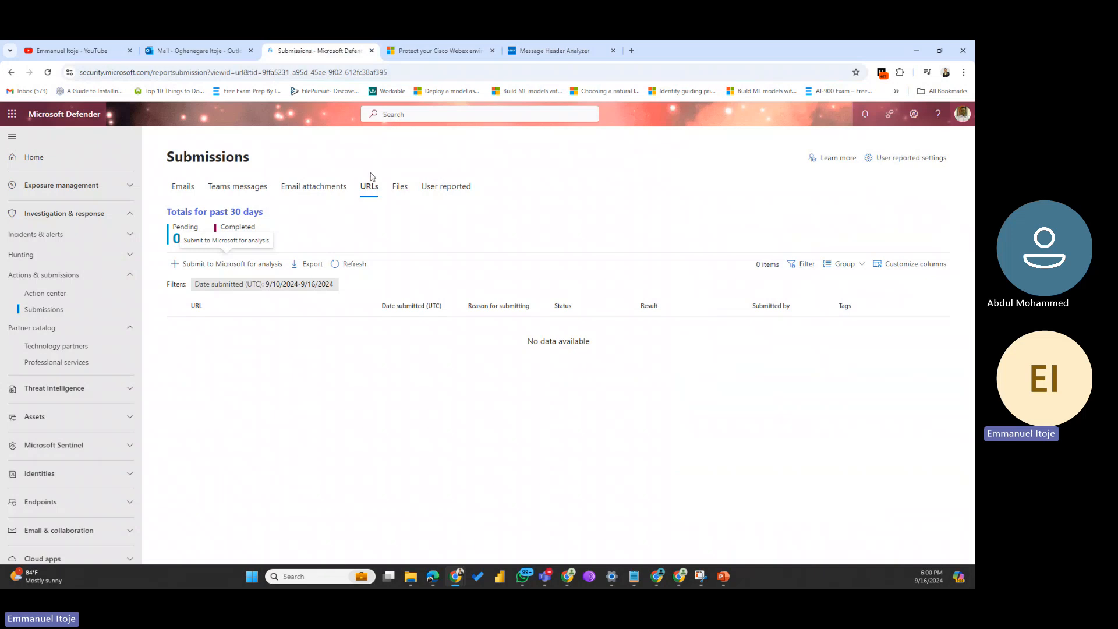
{"action": "left_click", "coordinate": [309, 186]}
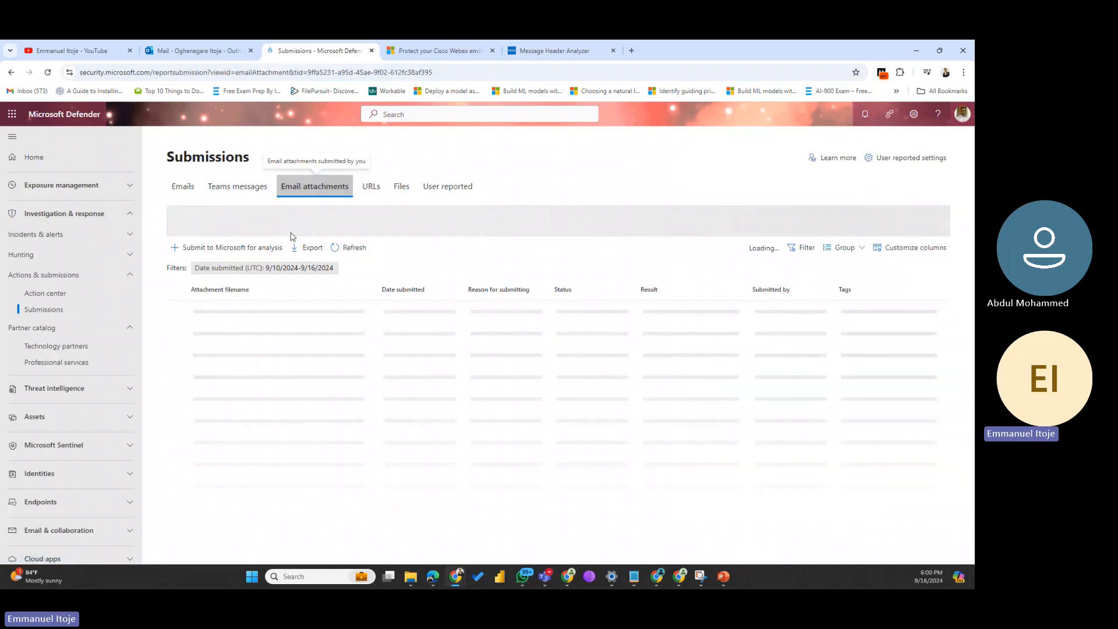
Step: Start a new attachment submission and select Security-EngiBestPracW5pdf.pdf from the Downloads folder
{"action": "left_click", "coordinate": [195, 248]}
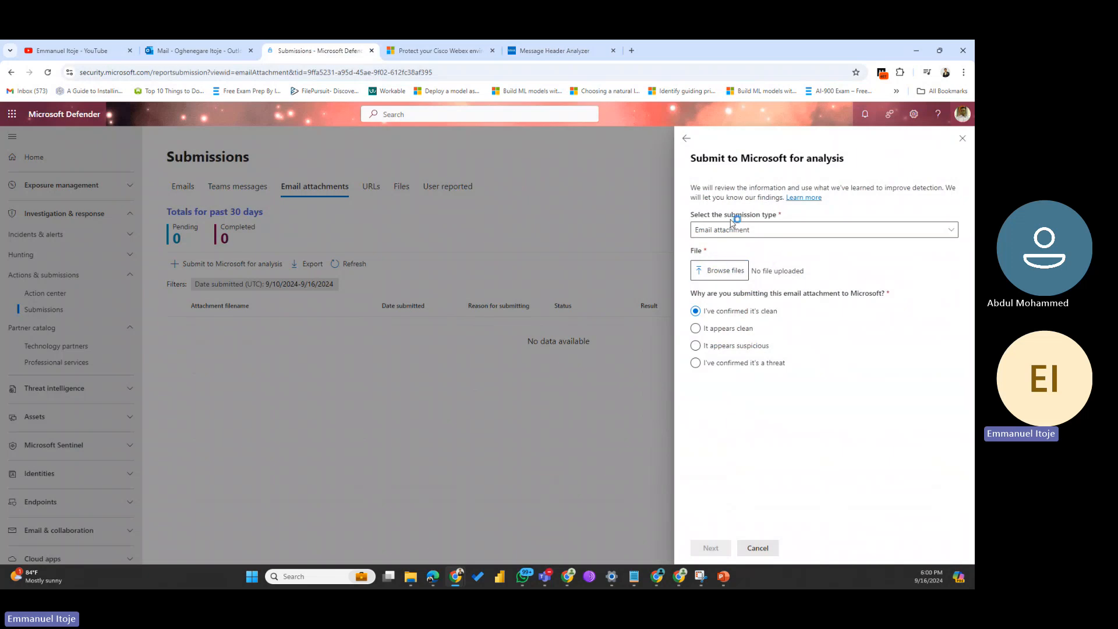
{"action": "left_click", "coordinate": [729, 272]}
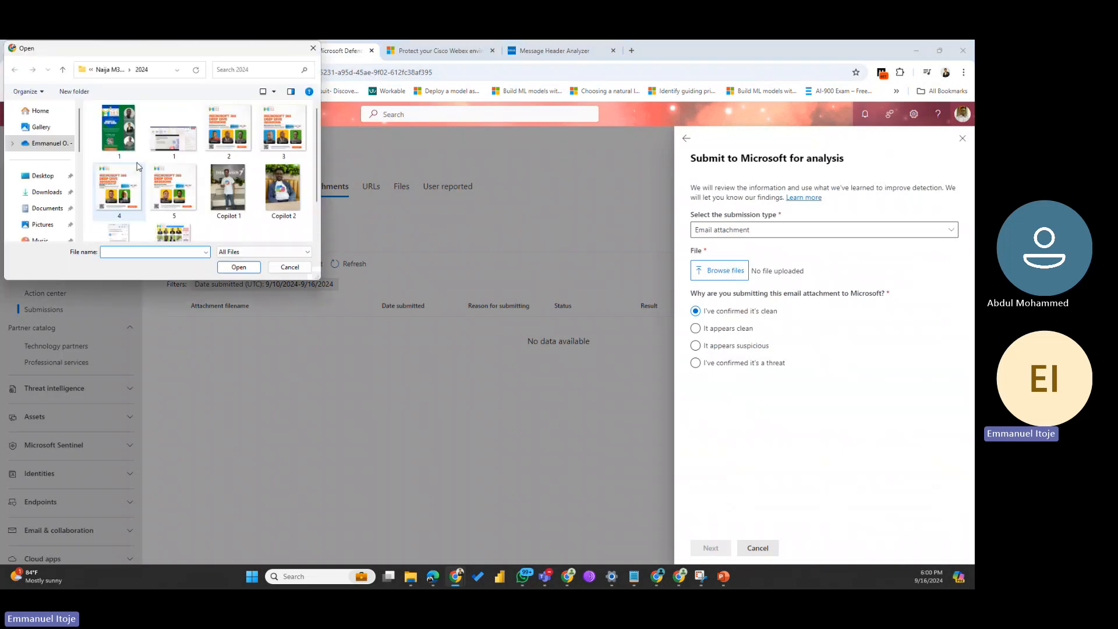
{"action": "left_click", "coordinate": [45, 192]}
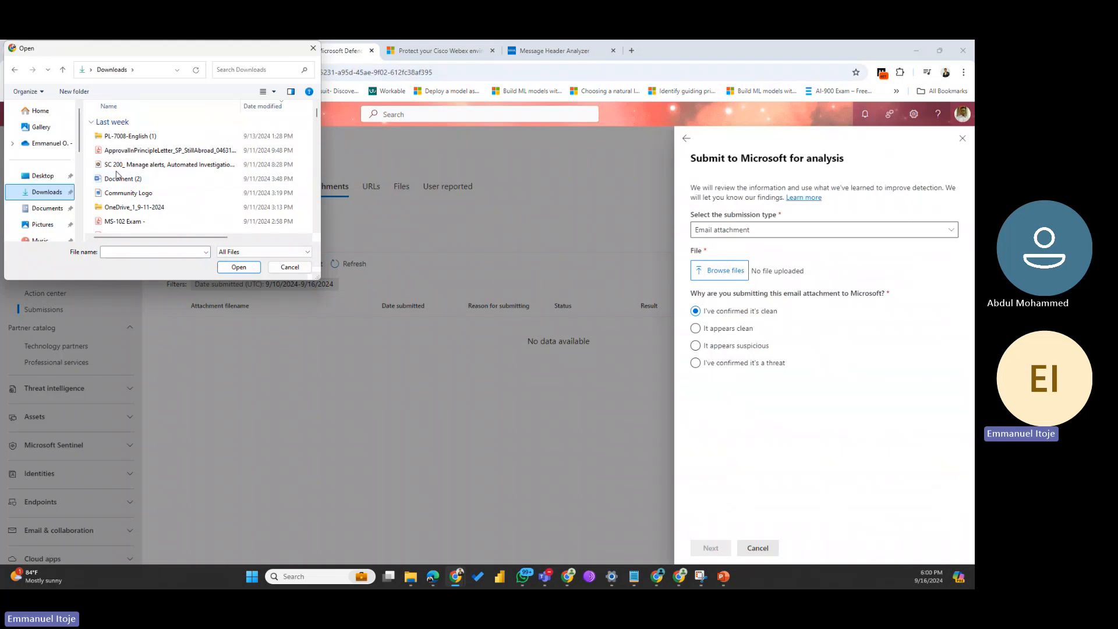
{"action": "scroll", "coordinate": [165, 163], "scroll_direction": "down", "scroll_amount": 5}
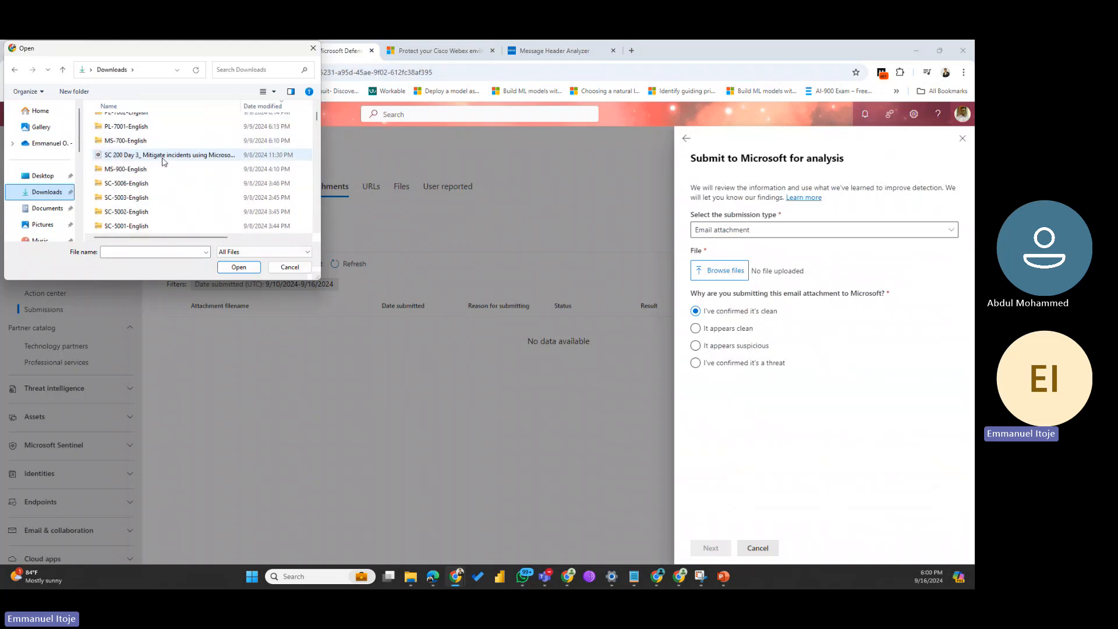
{"action": "scroll", "coordinate": [165, 163], "scroll_direction": "up", "scroll_amount": 5}
{"action": "scroll", "coordinate": [164, 162], "scroll_direction": "down", "scroll_amount": 5}
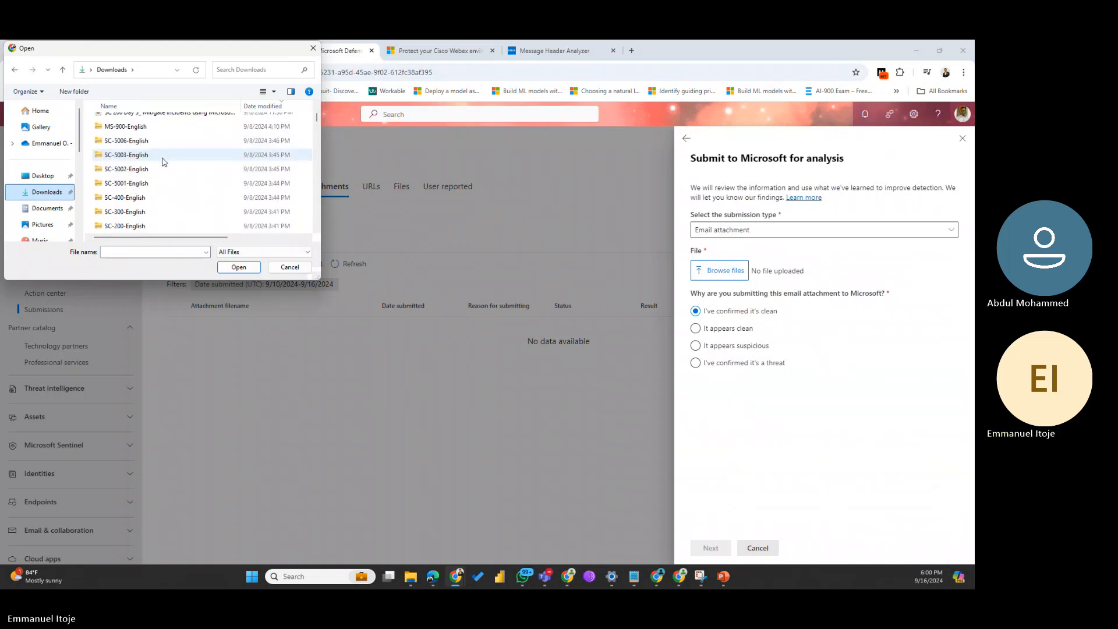
{"action": "scroll", "coordinate": [164, 162], "scroll_direction": "down", "scroll_amount": 5}
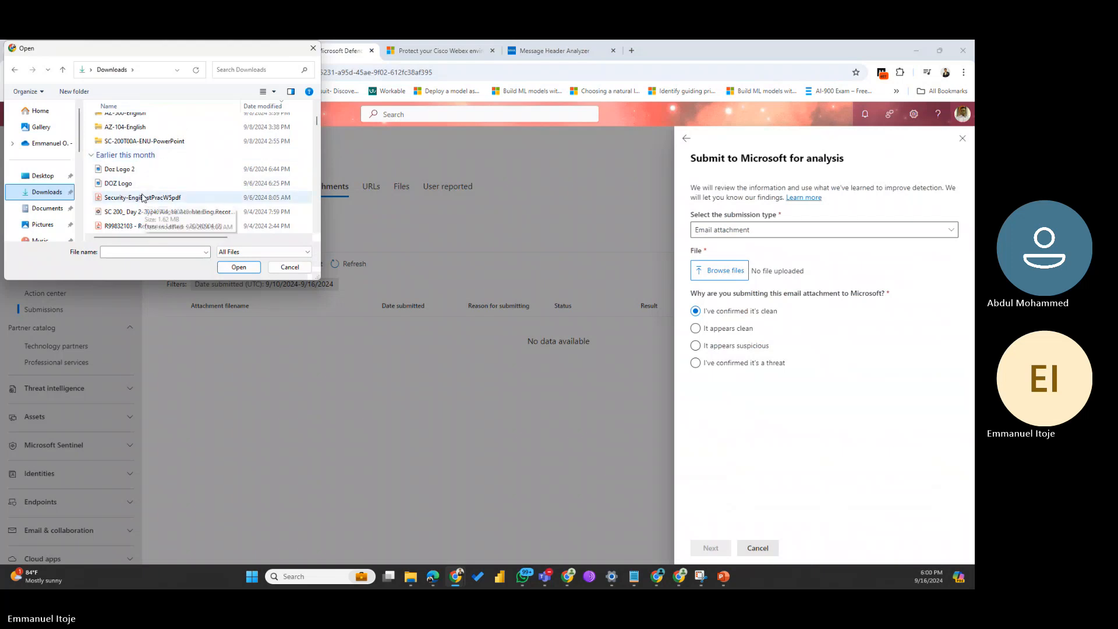
{"action": "left_click", "coordinate": [143, 198]}
Step: Attach the PDF, mark it as appearing clean, and submit it to Microsoft
{"action": "left_click", "coordinate": [239, 268]}
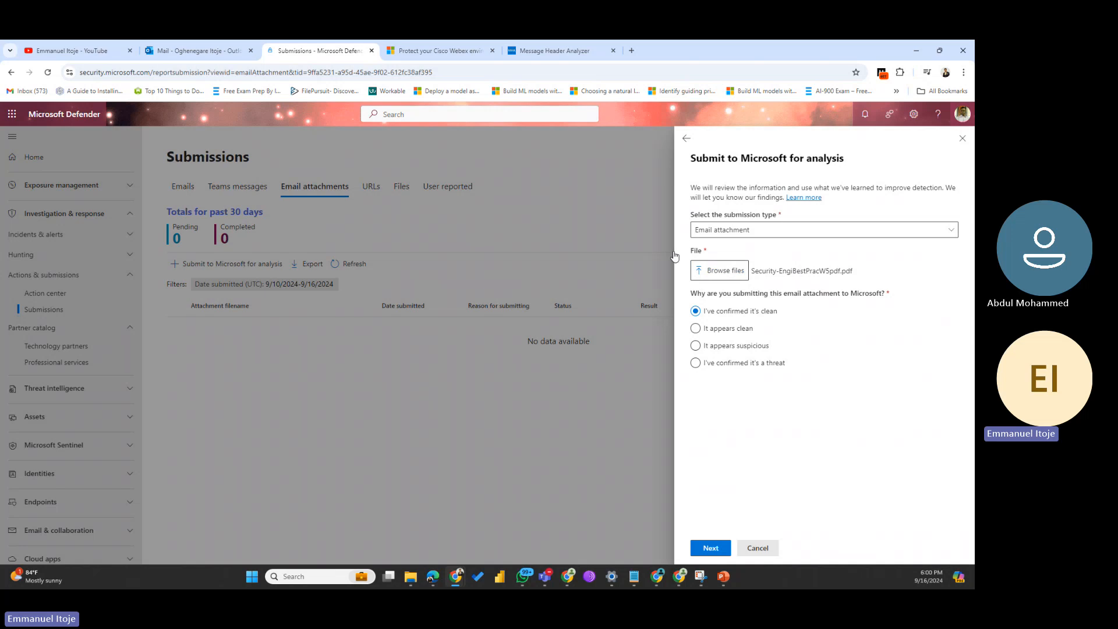
{"action": "left_click", "coordinate": [696, 330]}
{"action": "left_click", "coordinate": [712, 548]}
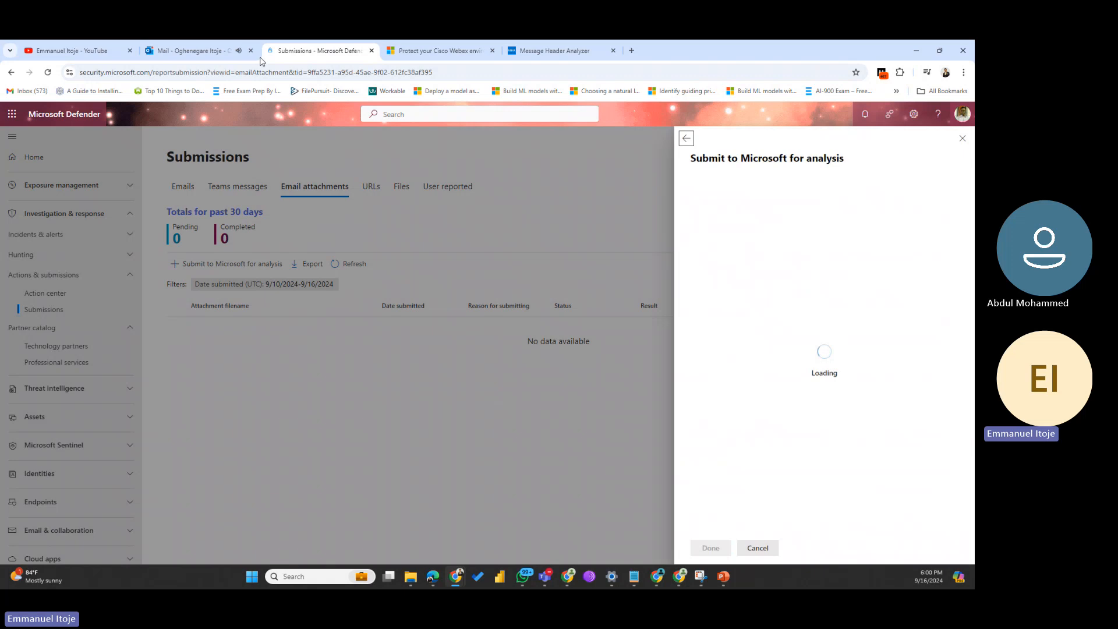
Step: Close the Outlook mail tab, dismiss the submission confirmation, and view the Emails submissions list
{"action": "middle_click", "coordinate": [219, 46]}
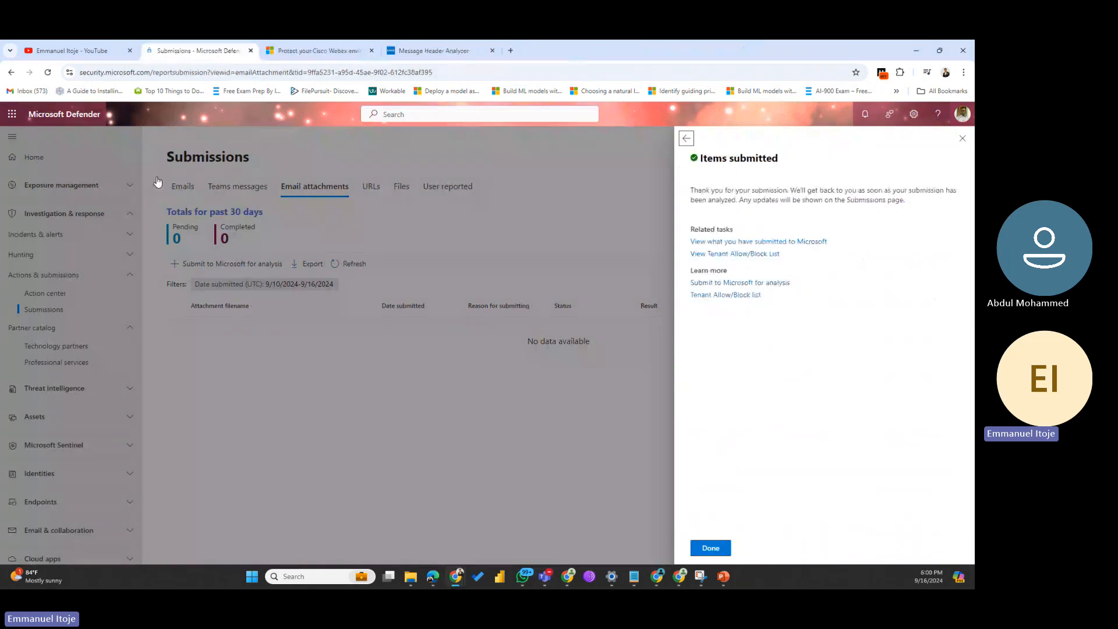
{"action": "left_click", "coordinate": [712, 548]}
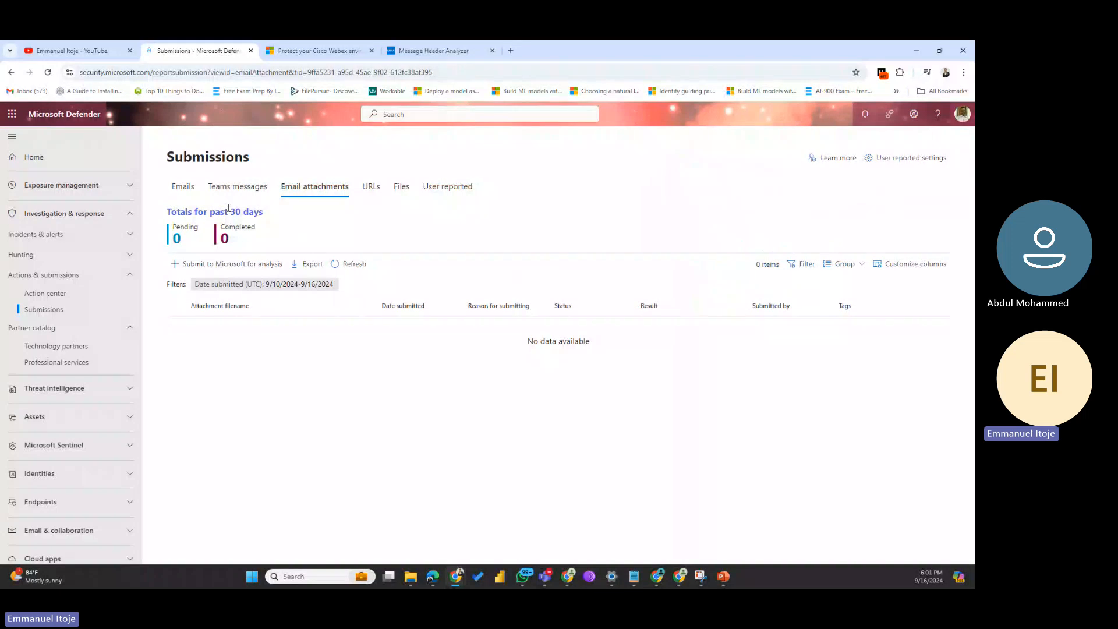
{"action": "left_click", "coordinate": [182, 186]}
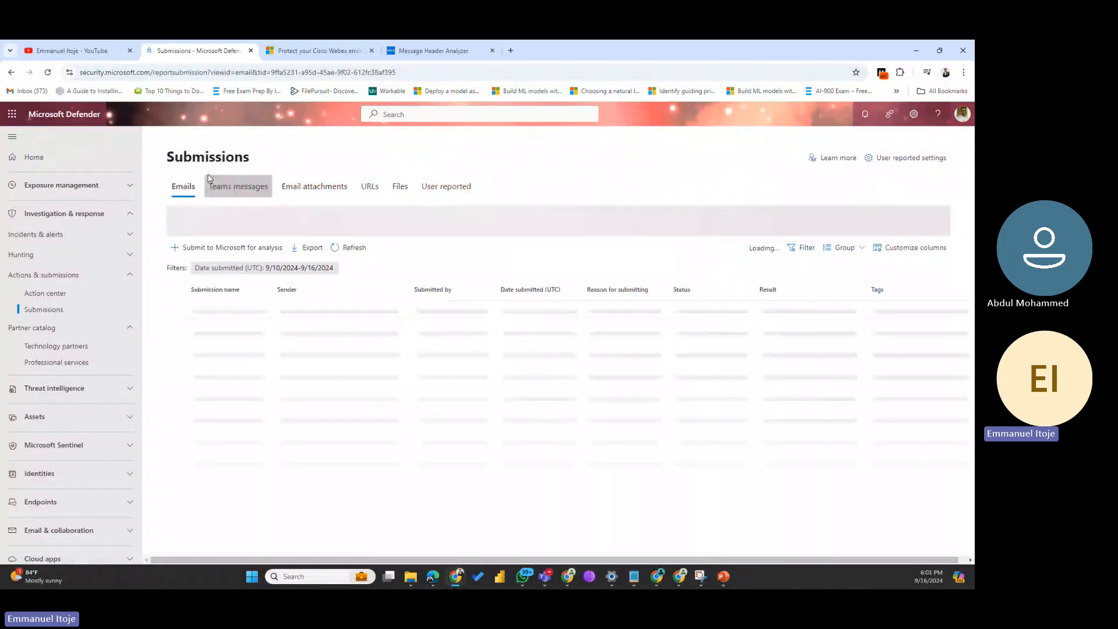
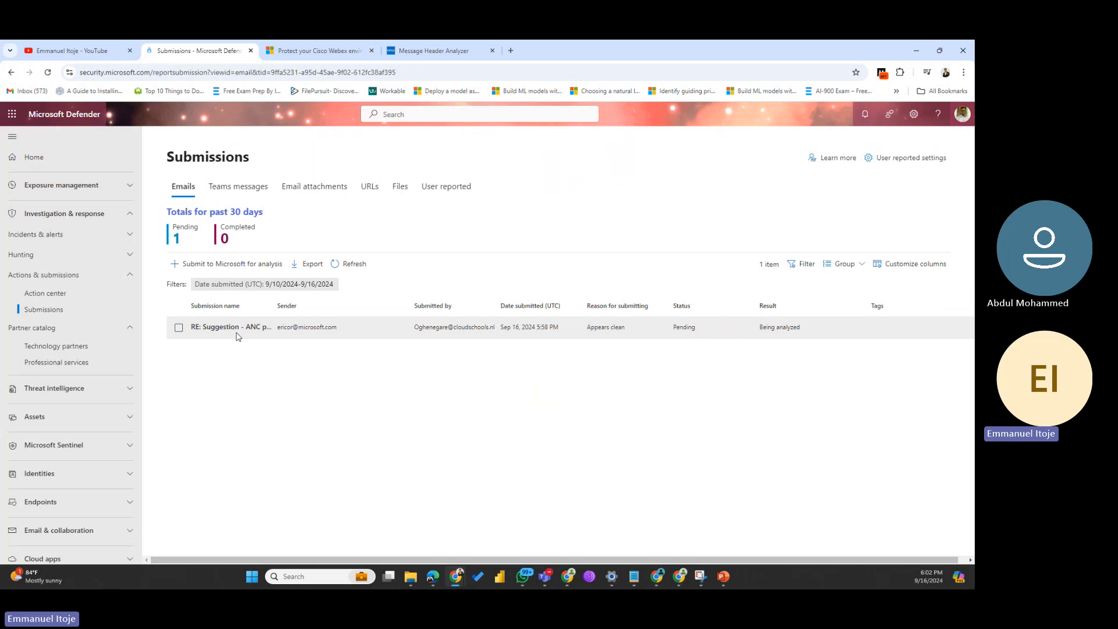
Step: Open the pending ANC pre-check submission and review its DKIM/SPF results, three URLs and three image attachments
{"action": "left_click", "coordinate": [178, 328]}
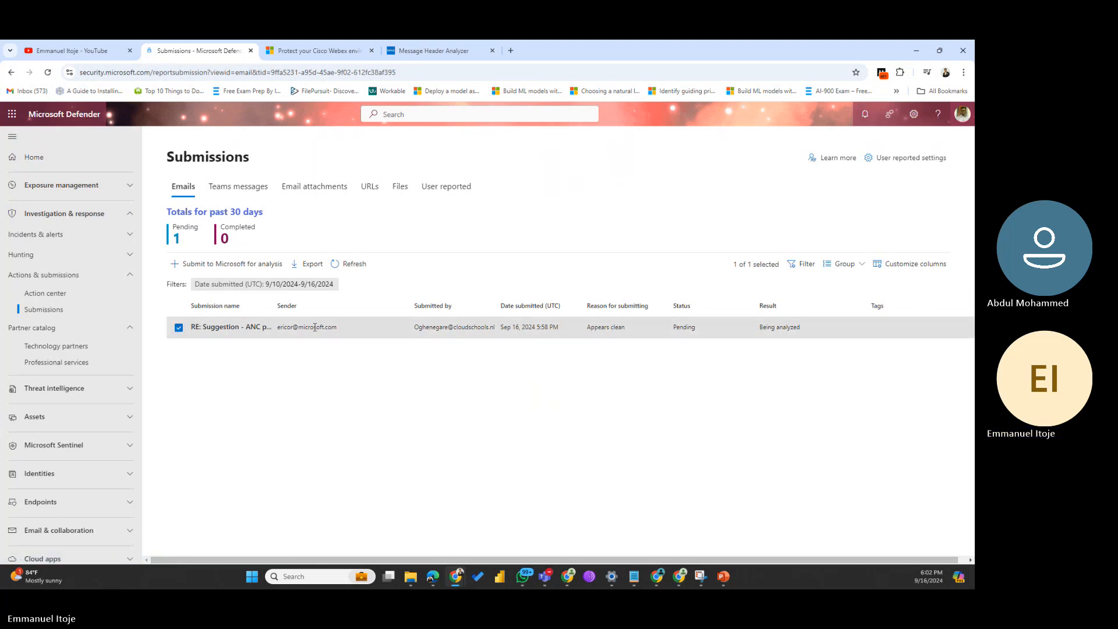
{"action": "left_click", "coordinate": [226, 328]}
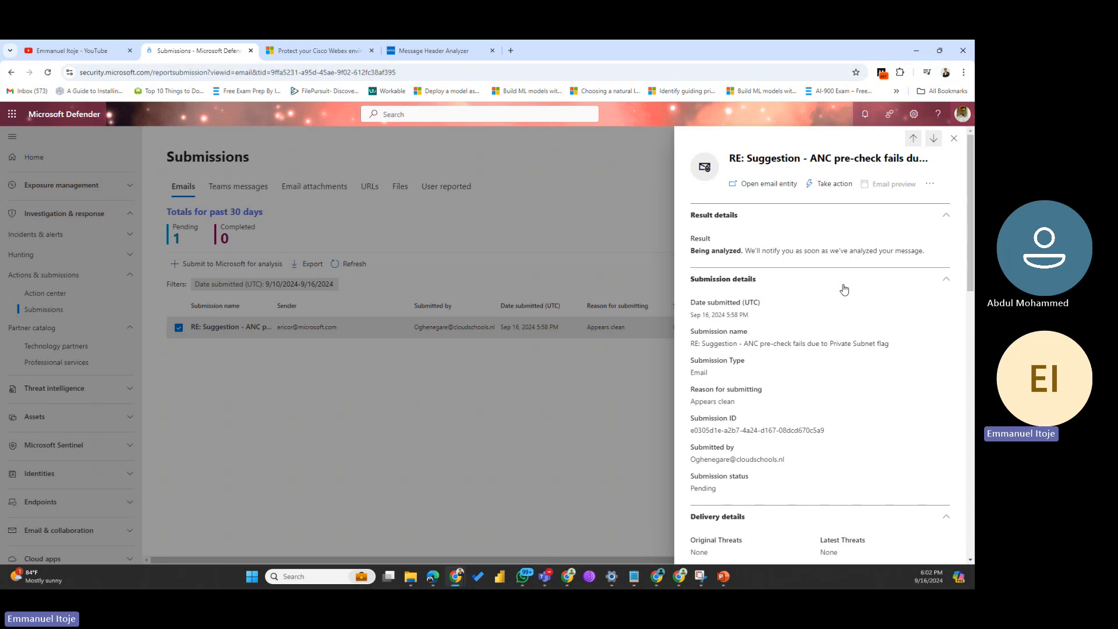
{"action": "scroll", "coordinate": [809, 415], "scroll_direction": "down", "scroll_amount": 4}
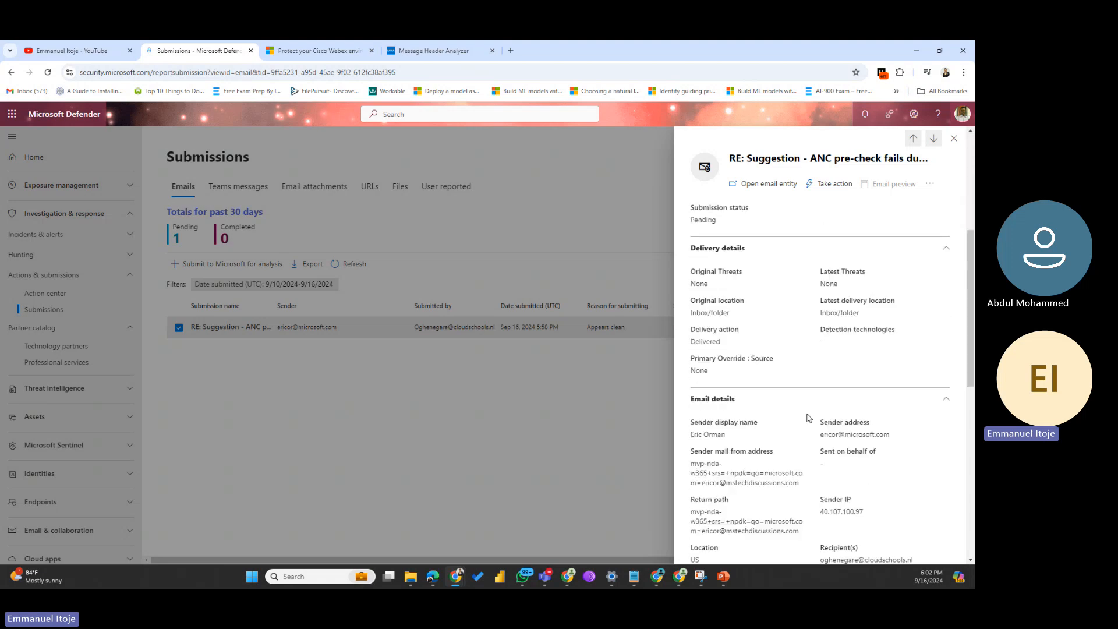
{"action": "scroll", "coordinate": [809, 417], "scroll_direction": "down", "scroll_amount": 1}
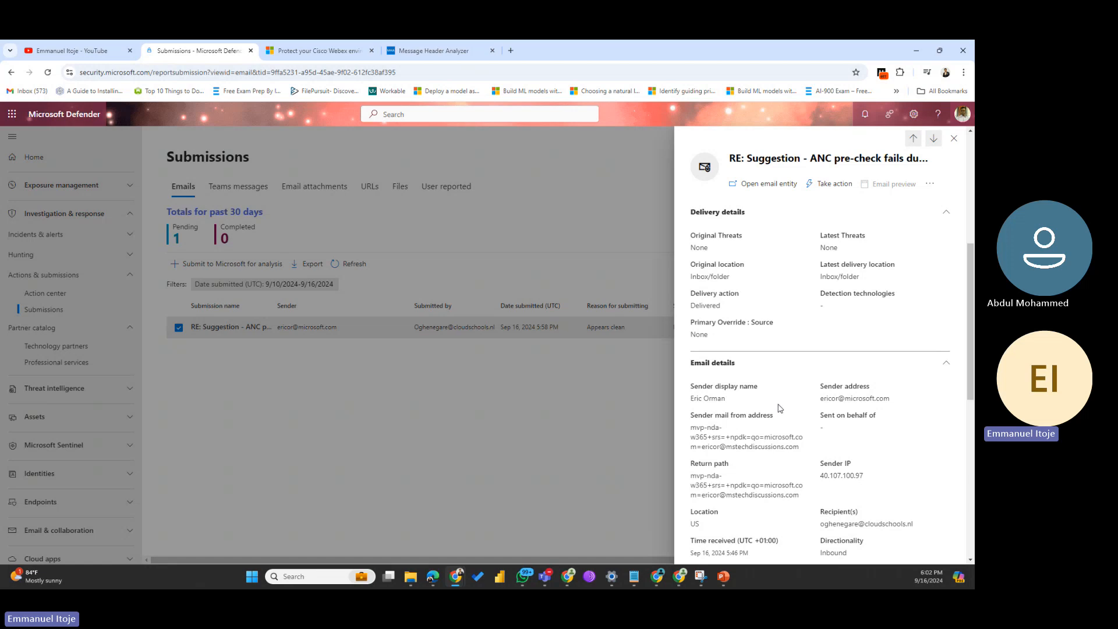
{"action": "scroll", "coordinate": [780, 407], "scroll_direction": "down", "scroll_amount": 1}
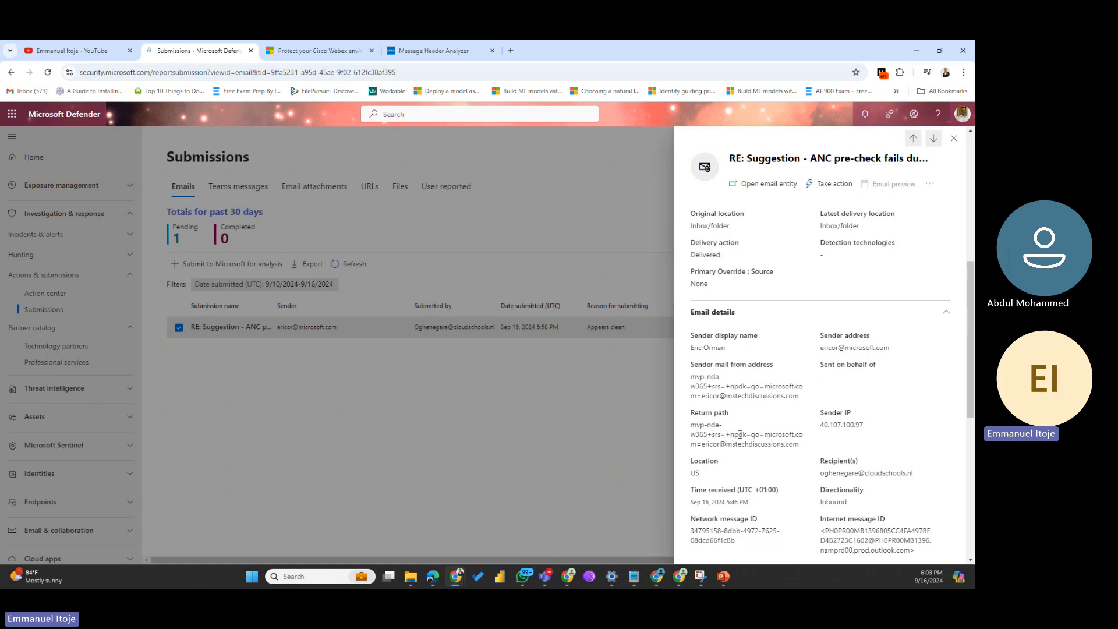
{"action": "scroll", "coordinate": [760, 433], "scroll_direction": "down", "scroll_amount": 10}
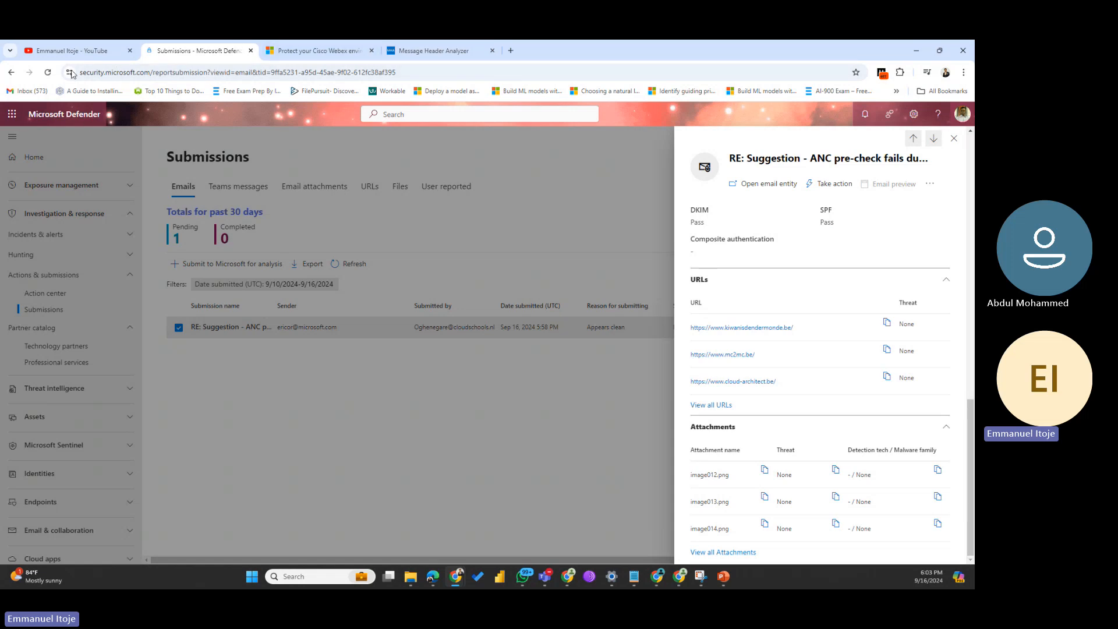
Step: Launch Outlook from the app launcher, open the 'ANC pre-check fails due to Private Subnet flag' email, and show its Report options
{"action": "left_click", "coordinate": [13, 113]}
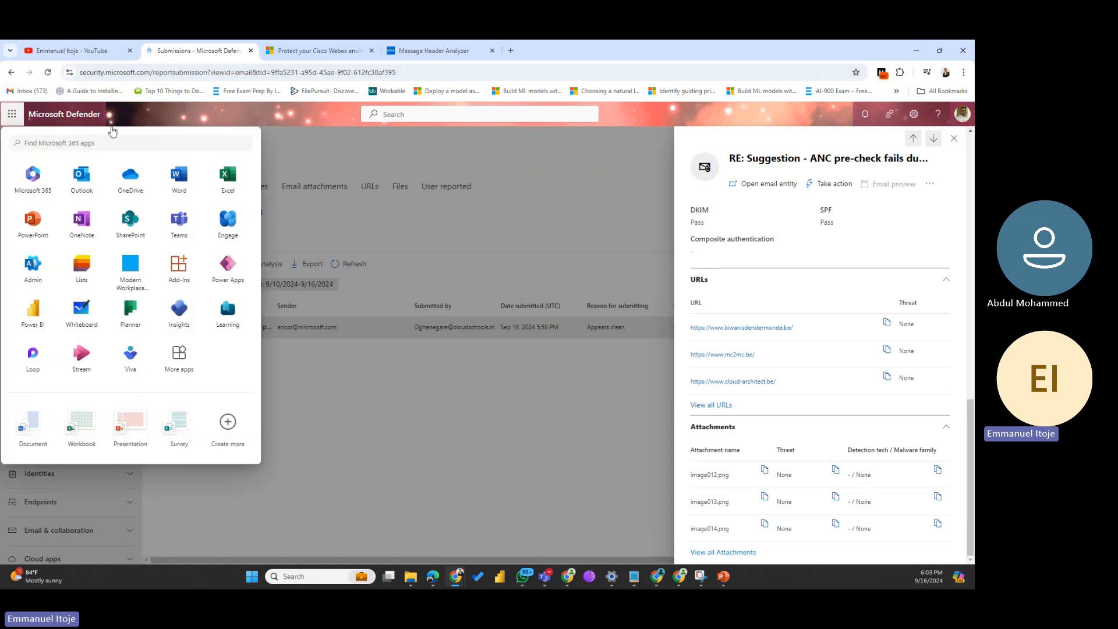
{"action": "left_click", "coordinate": [81, 178]}
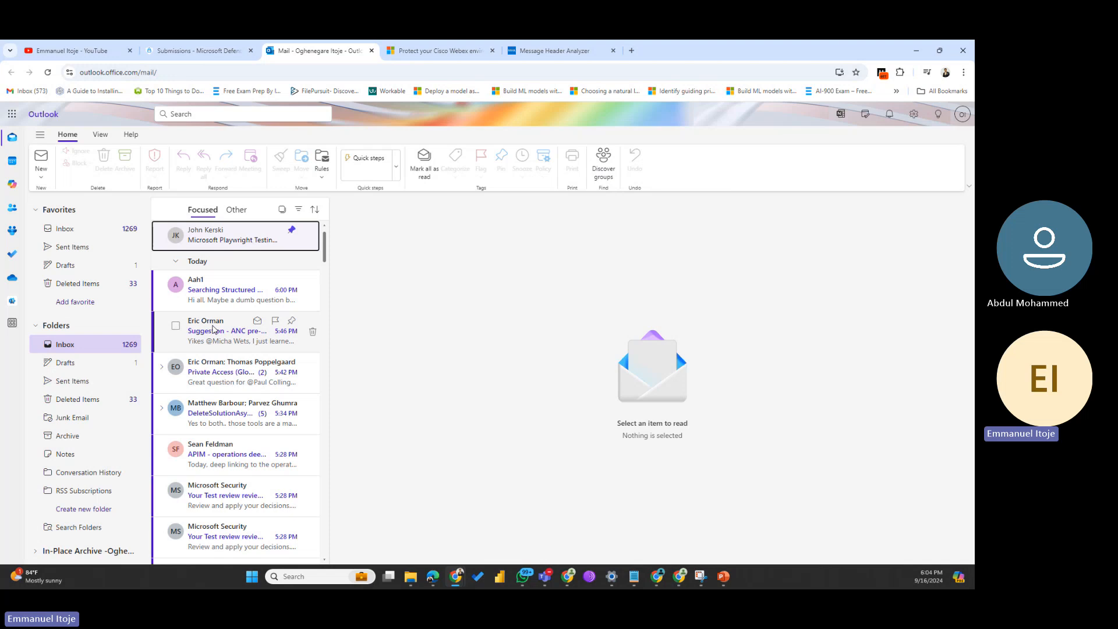
{"action": "left_click", "coordinate": [213, 329]}
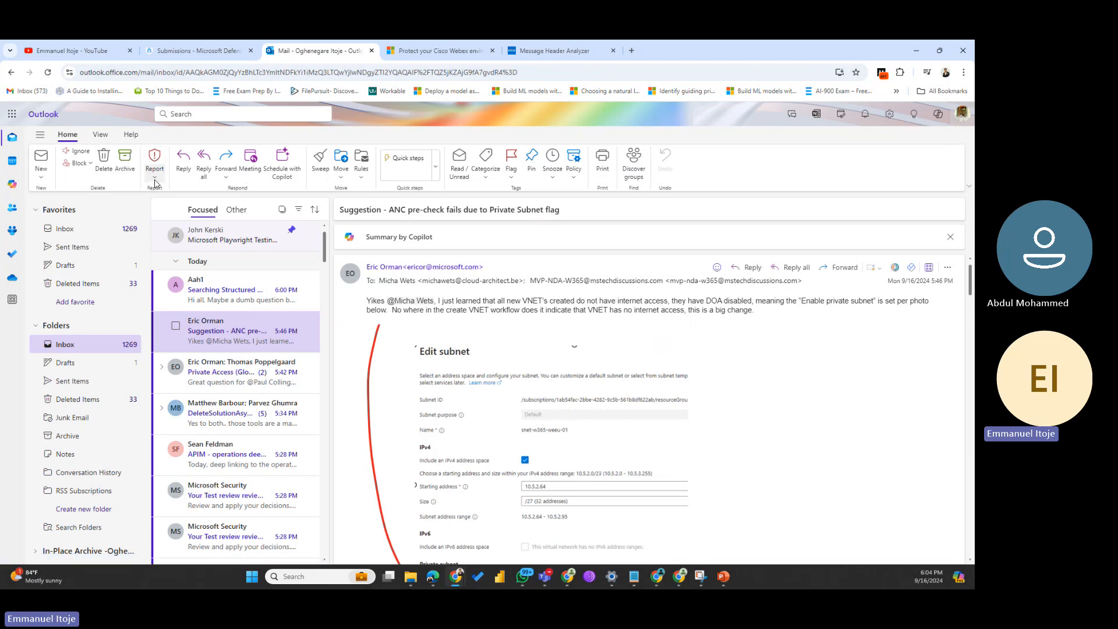
{"action": "left_click", "coordinate": [155, 181]}
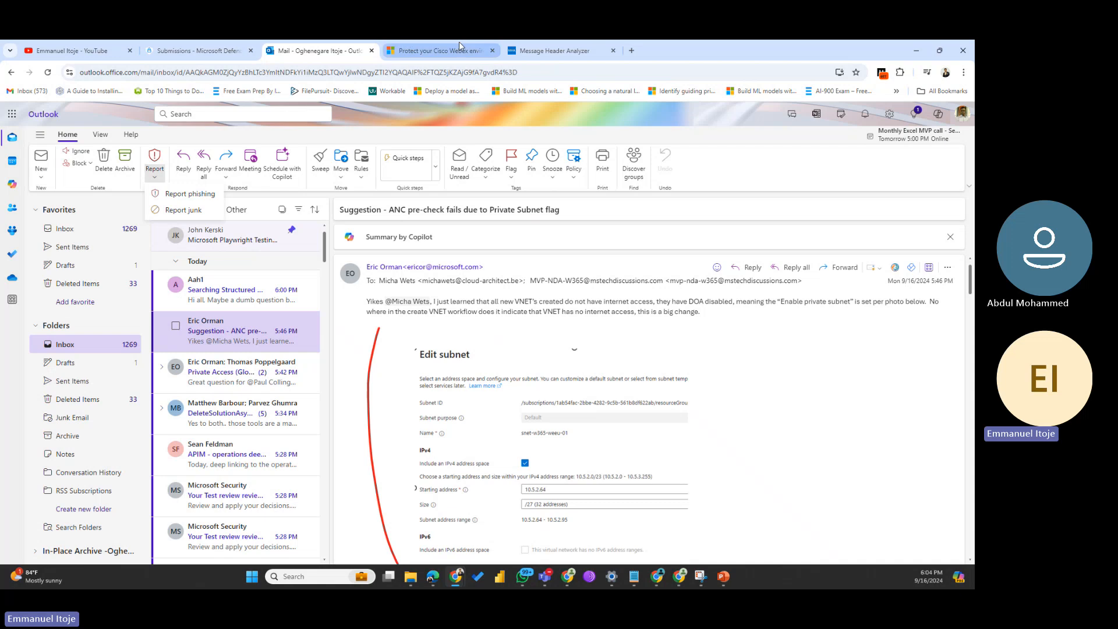
Step: Close the Defender submission details, check the empty User reported submissions, and return to the Outlook mail
{"action": "left_click", "coordinate": [205, 54]}
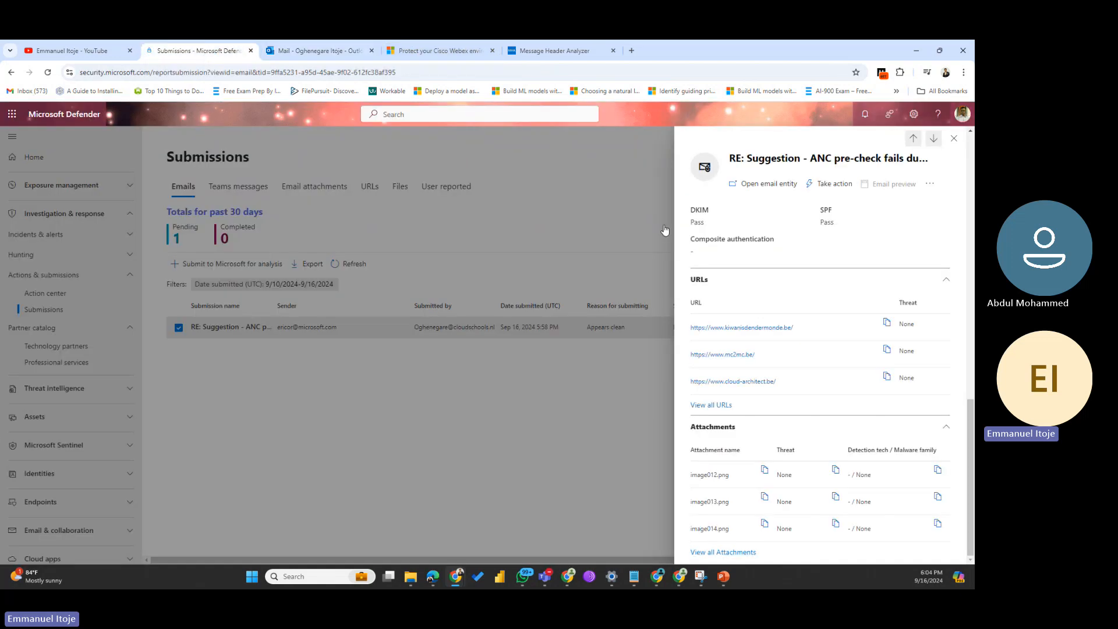
{"action": "left_click", "coordinate": [679, 180]}
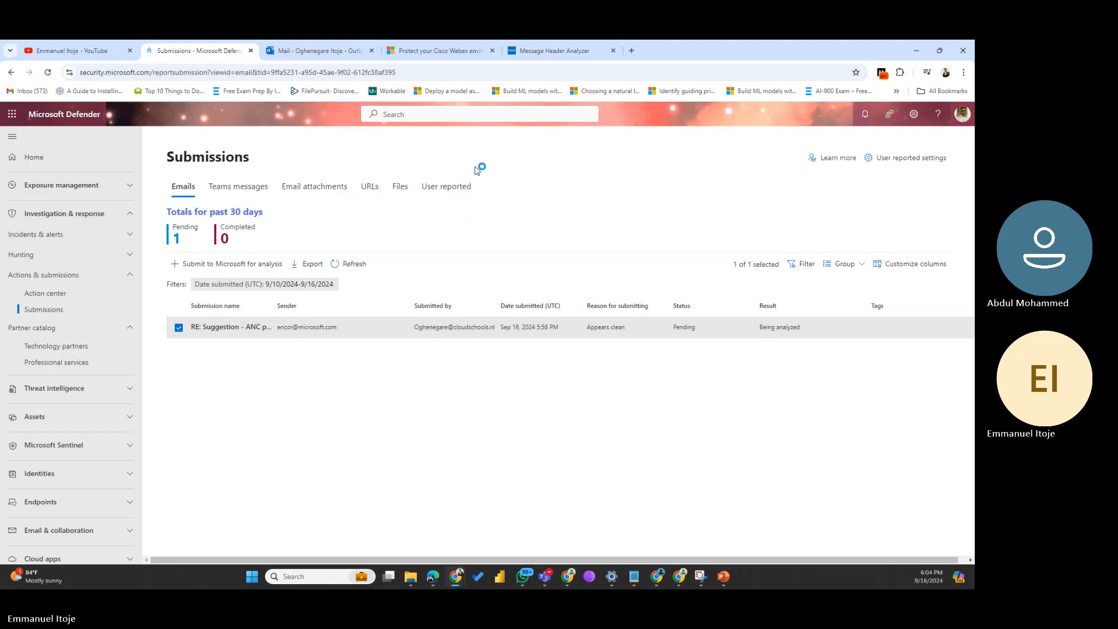
{"action": "left_click", "coordinate": [458, 190]}
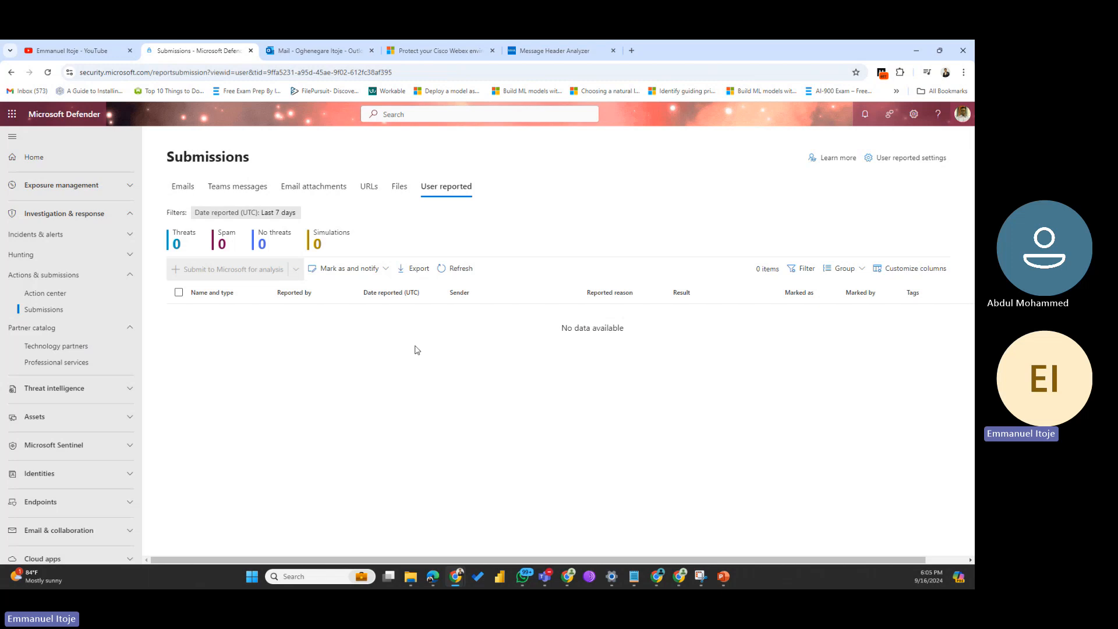
{"action": "left_click", "coordinate": [301, 52]}
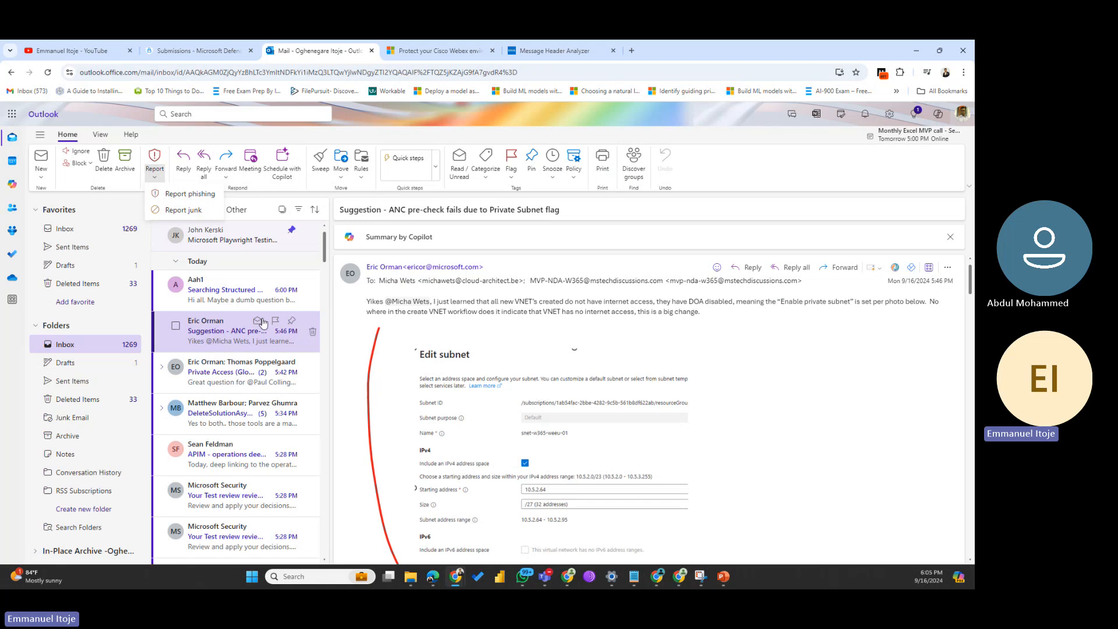
Step: Open the Azure104Class review results email, view its Report options, and recheck Defender's User reported submissions
{"action": "left_click", "coordinate": [214, 497]}
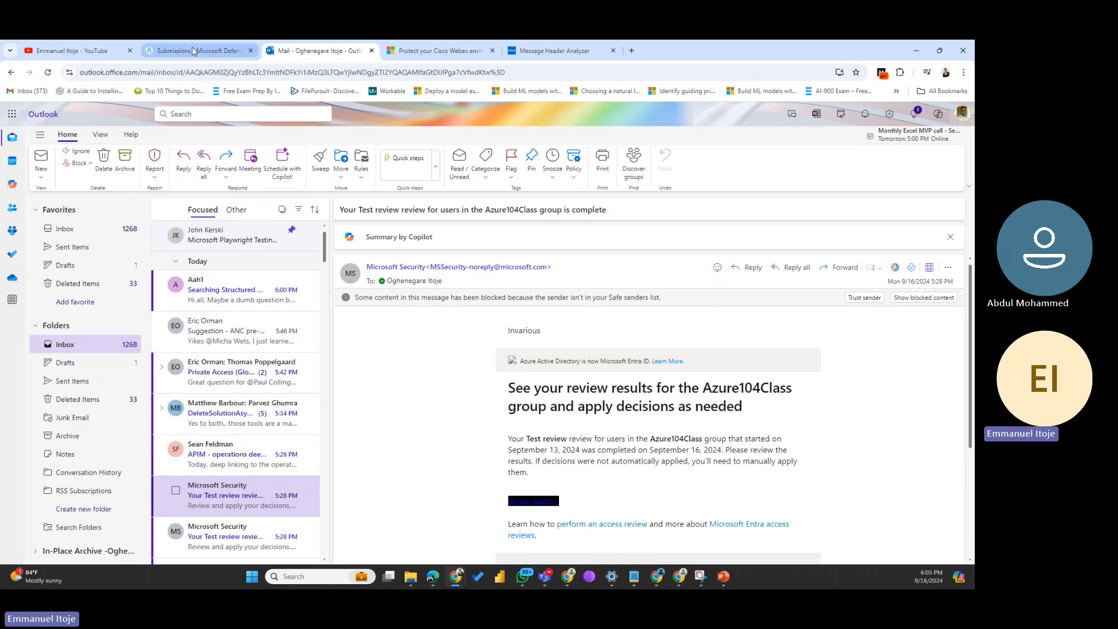
{"action": "left_click", "coordinate": [154, 172]}
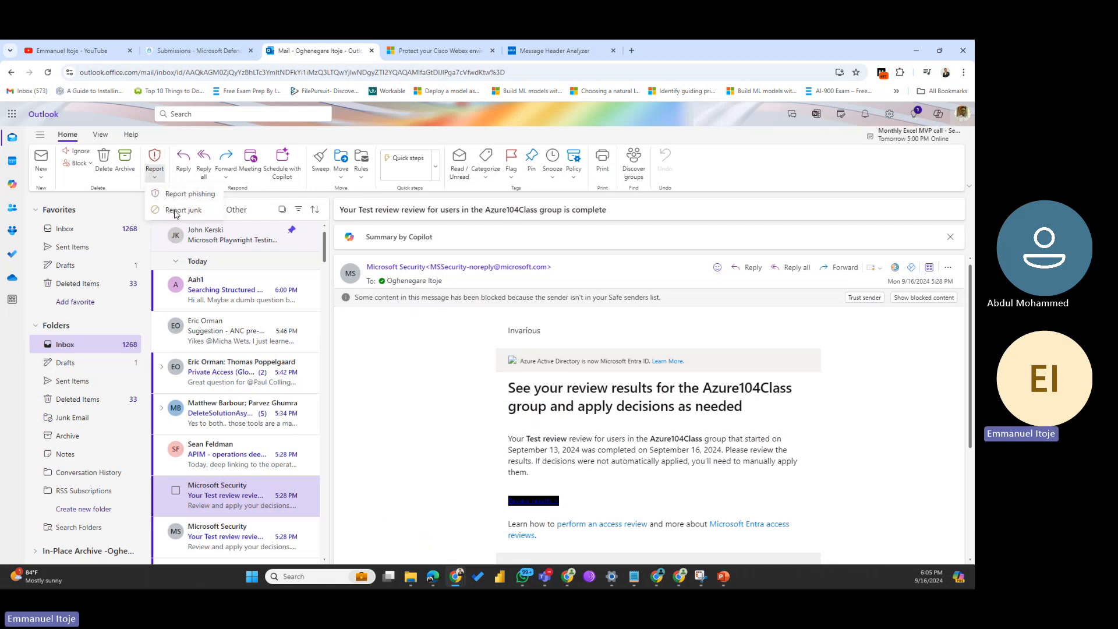
{"action": "left_click", "coordinate": [204, 56]}
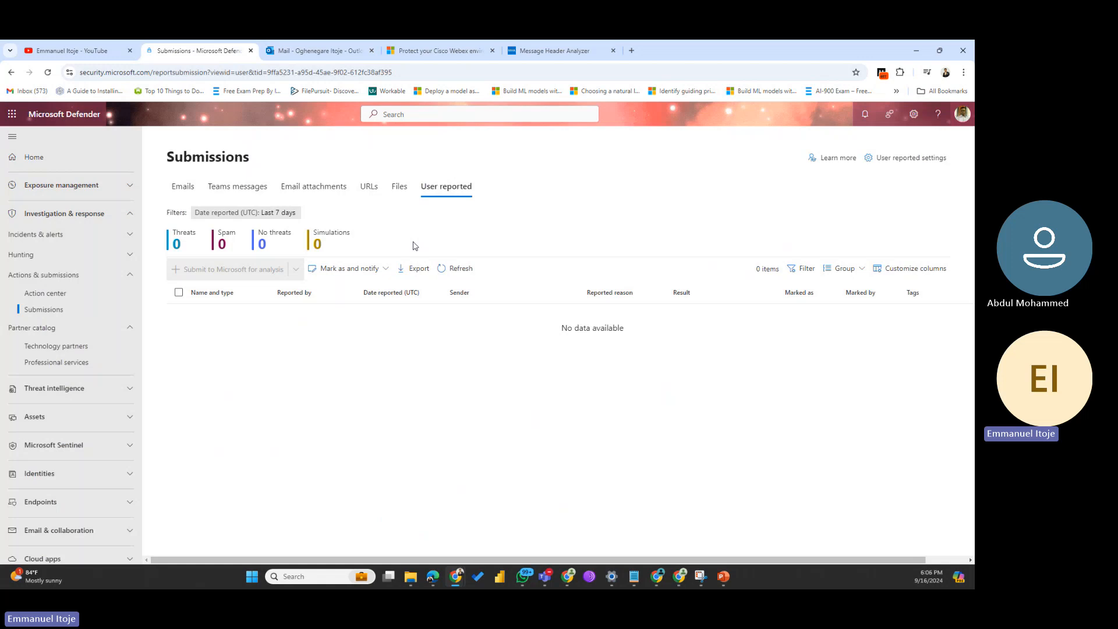
{"action": "left_click", "coordinate": [325, 44]}
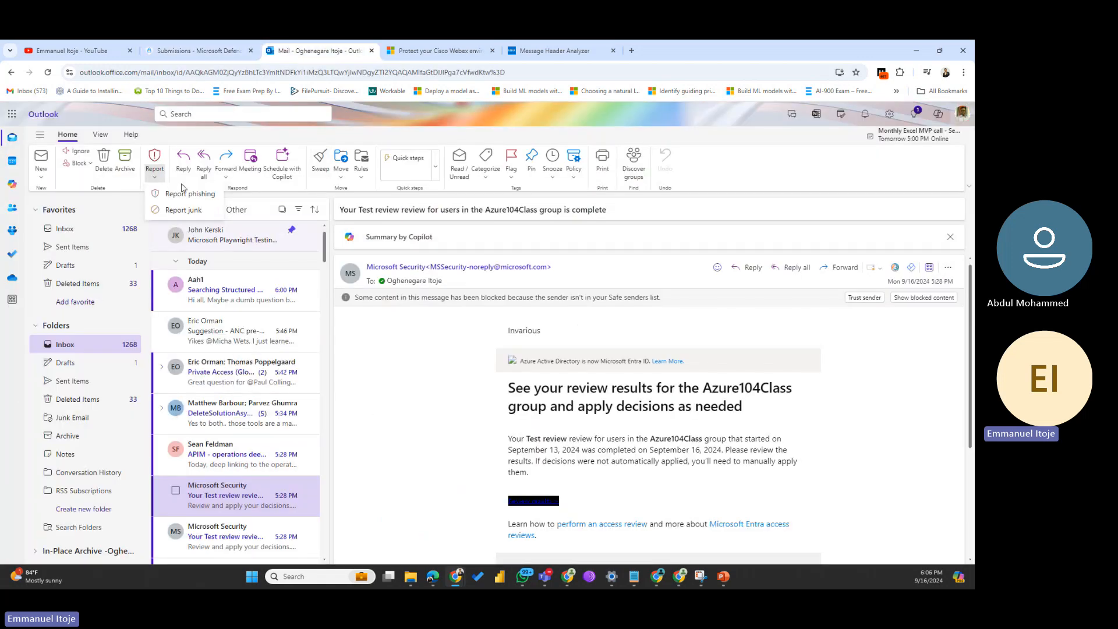
{"action": "left_click", "coordinate": [154, 169]}
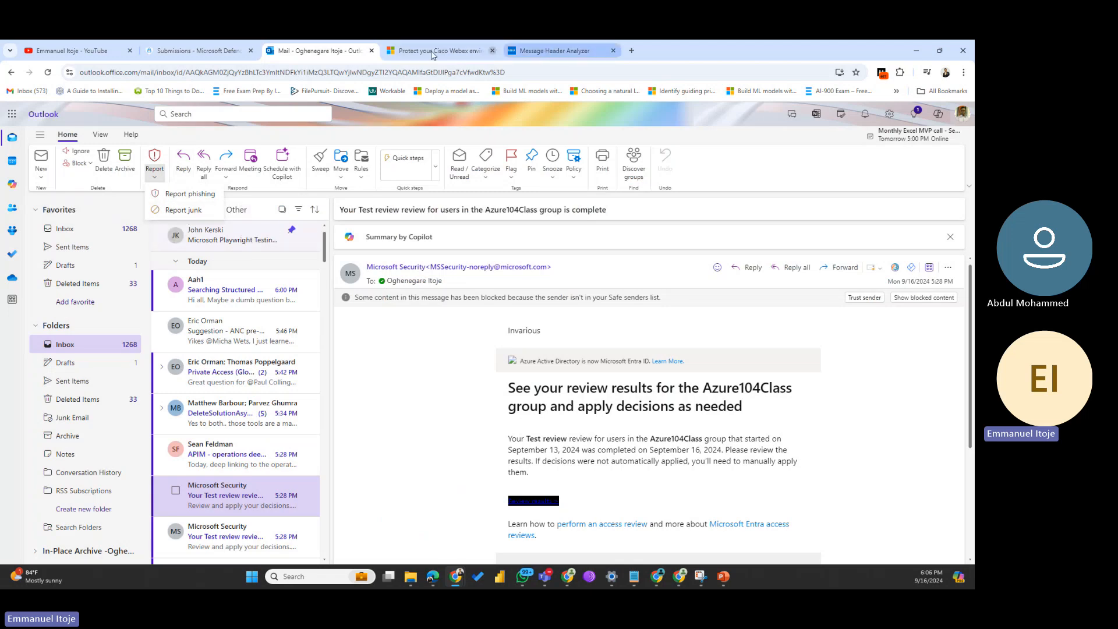
{"action": "left_click", "coordinate": [191, 46]}
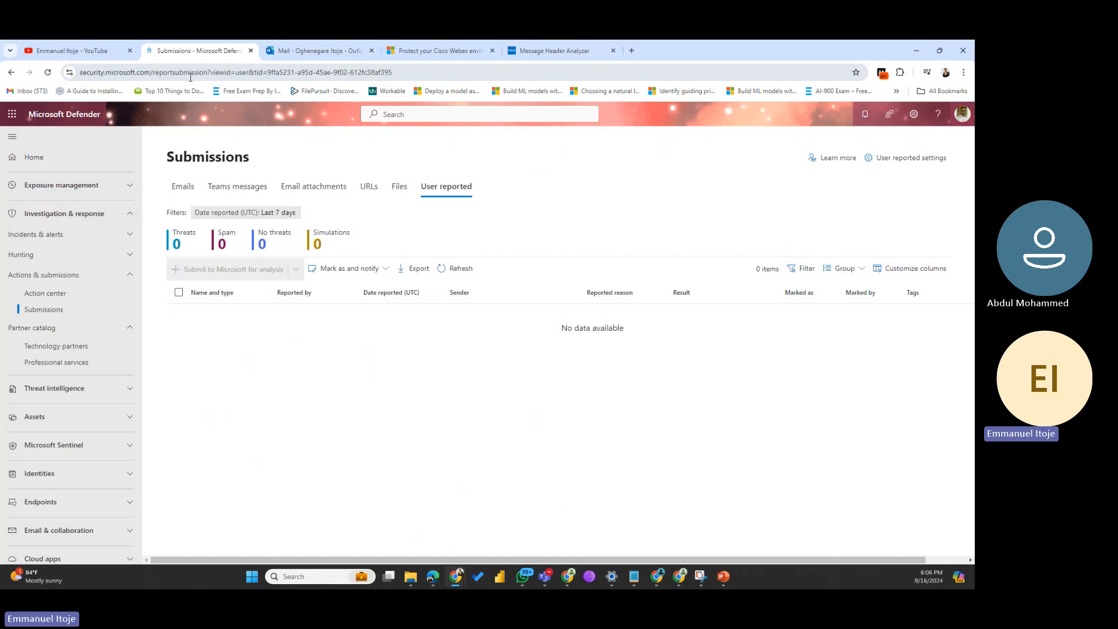
Step: In Outlook, view the empty Junk Email folder, then recheck Defender's User reported submissions showing all zeros
{"action": "left_click", "coordinate": [336, 49]}
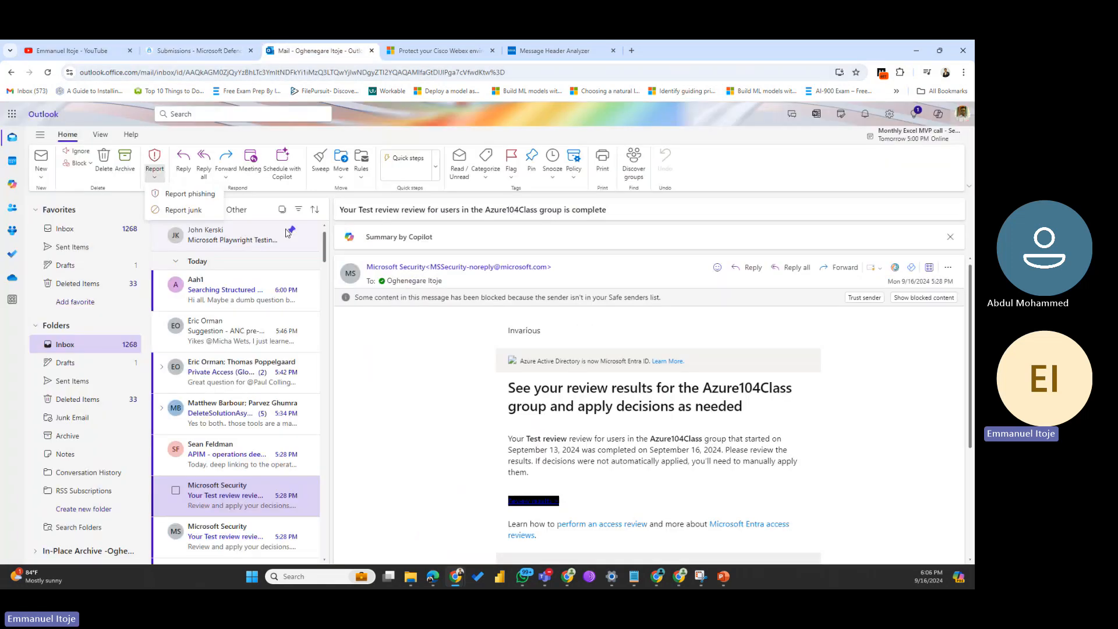
{"action": "left_click", "coordinate": [222, 499]}
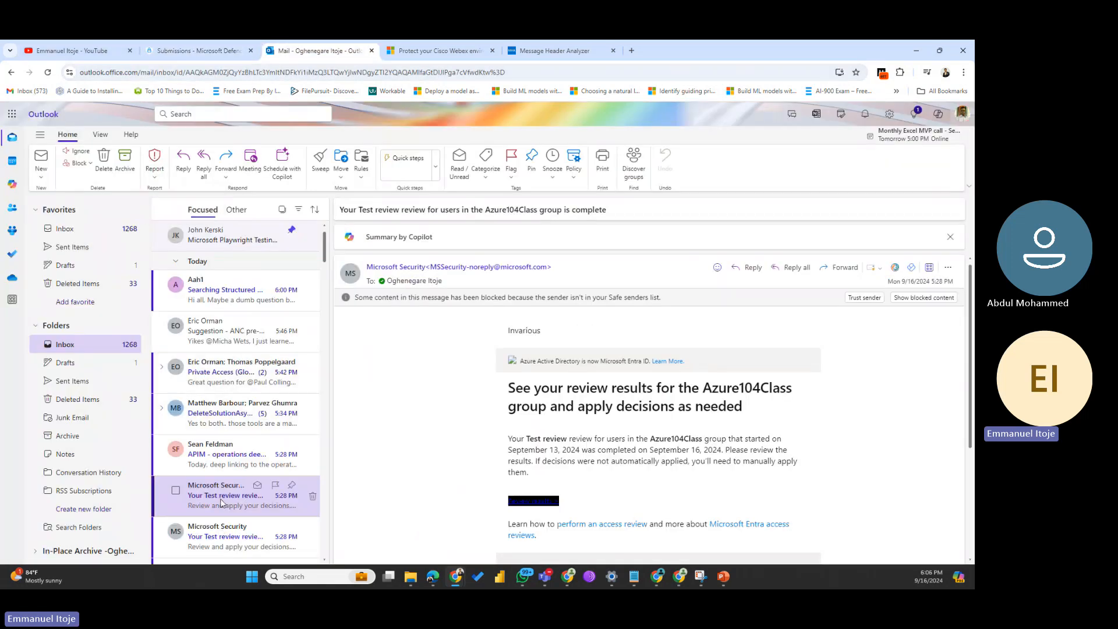
{"action": "left_click", "coordinate": [155, 177]}
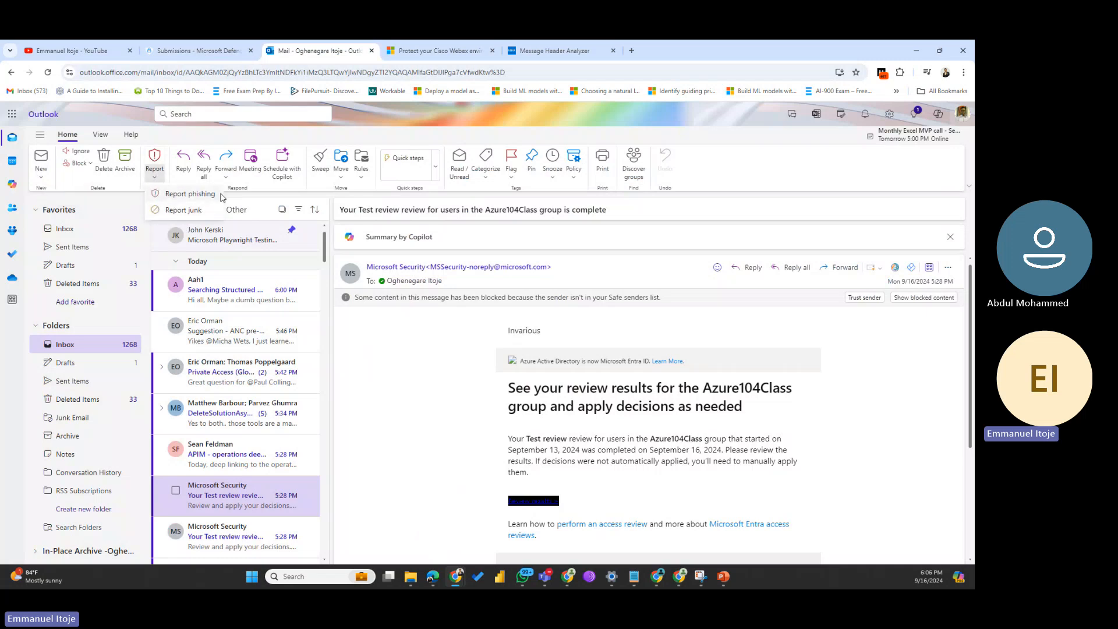
{"action": "left_click", "coordinate": [76, 417]}
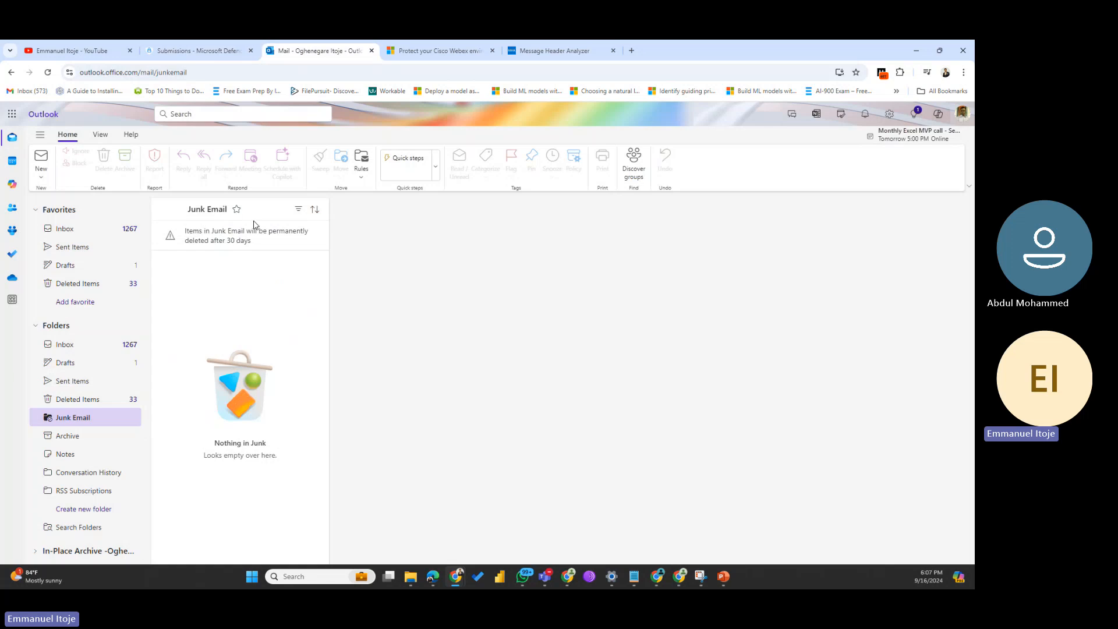
{"action": "left_click", "coordinate": [198, 51]}
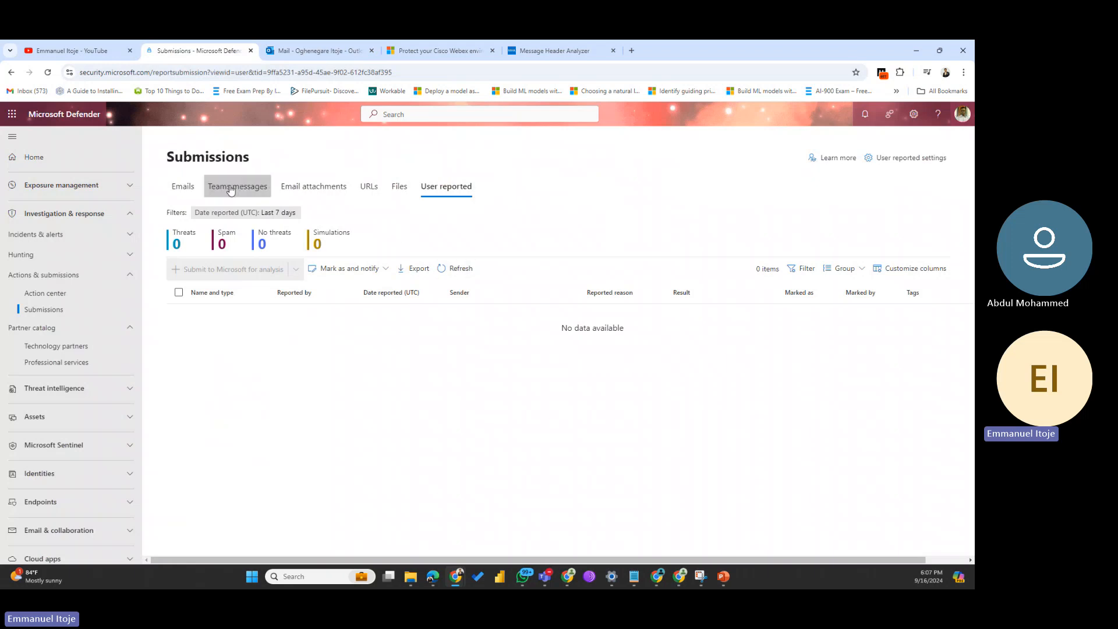
Step: Switch to the Emails tab to see the ANC pre-check submission still pending analysis
{"action": "left_click", "coordinate": [183, 189]}
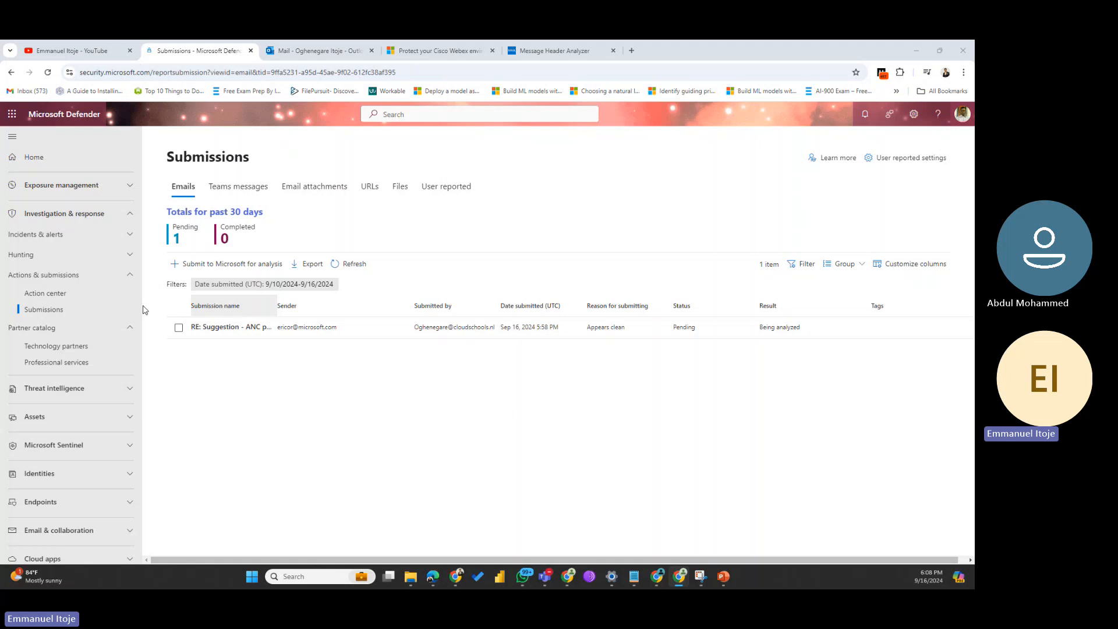
Step: Expand the Incidents & alerts and Hunting sections in the left sidebar
{"action": "left_click", "coordinate": [89, 236]}
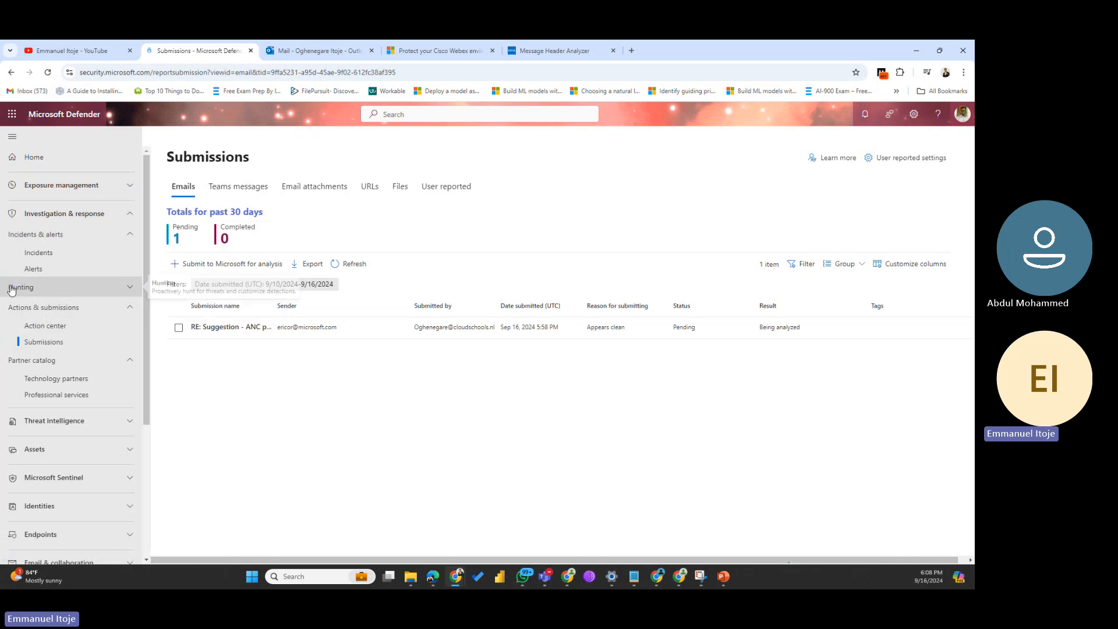
{"action": "left_click", "coordinate": [70, 286]}
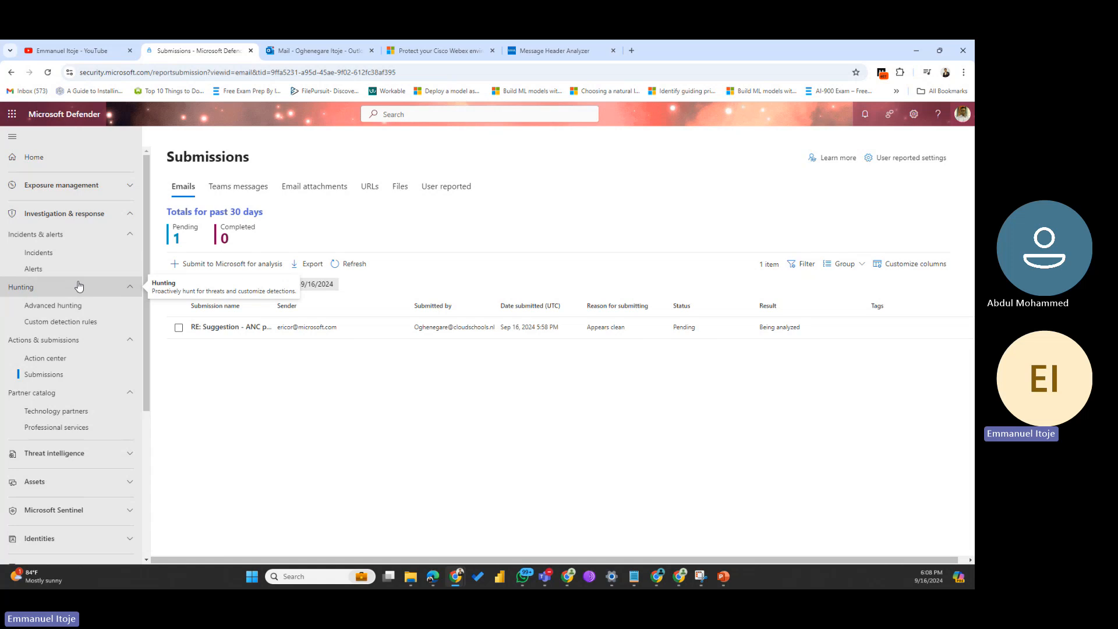
Step: Go to Hunting > Advanced hunting and let the page load with its guided hunting tour prompt
{"action": "left_click", "coordinate": [61, 308]}
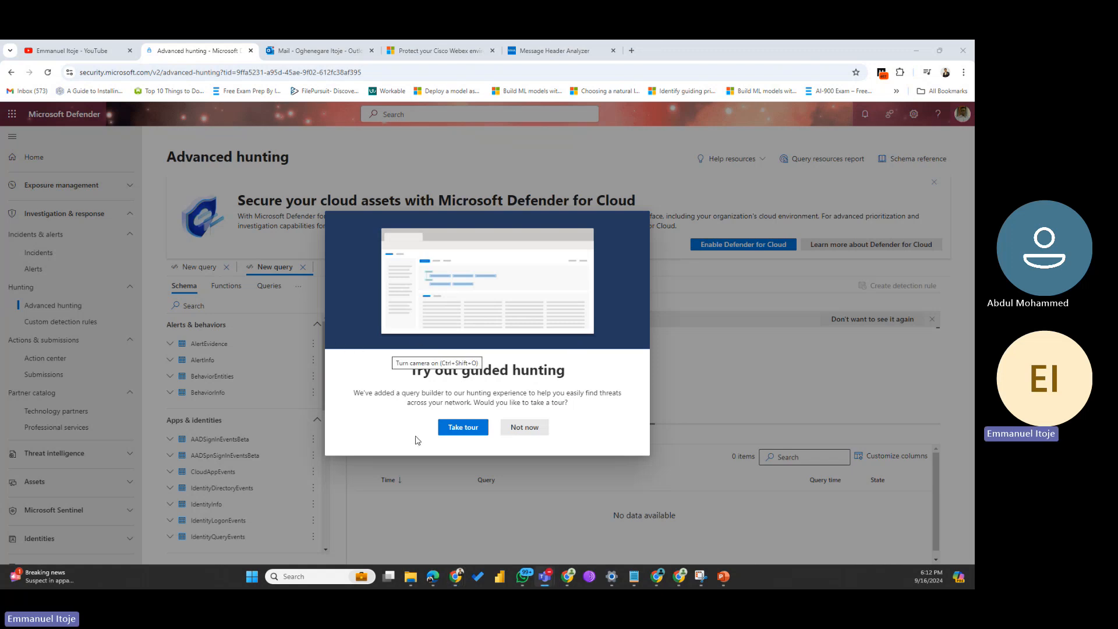
{"action": "left_click", "coordinate": [465, 429]}
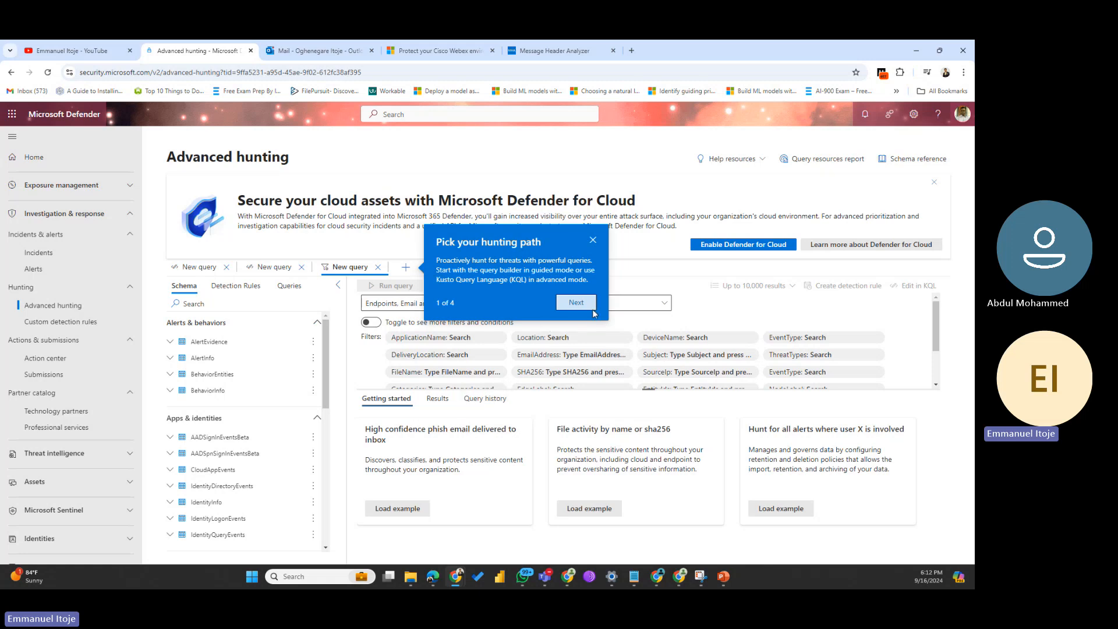
{"action": "left_click", "coordinate": [566, 304]}
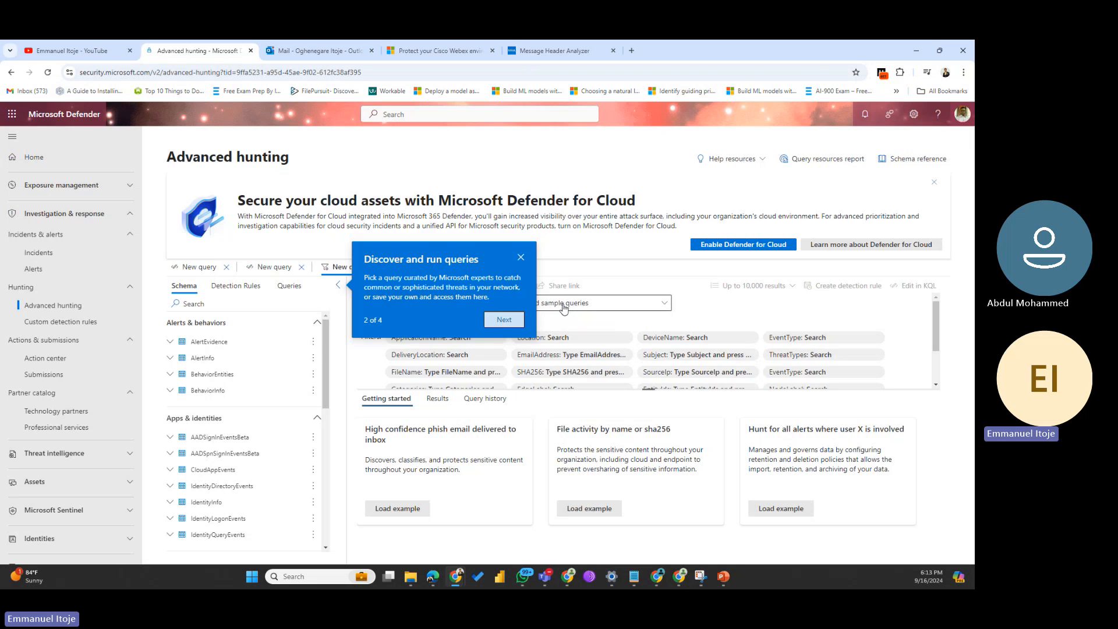
{"action": "left_click", "coordinate": [504, 320]}
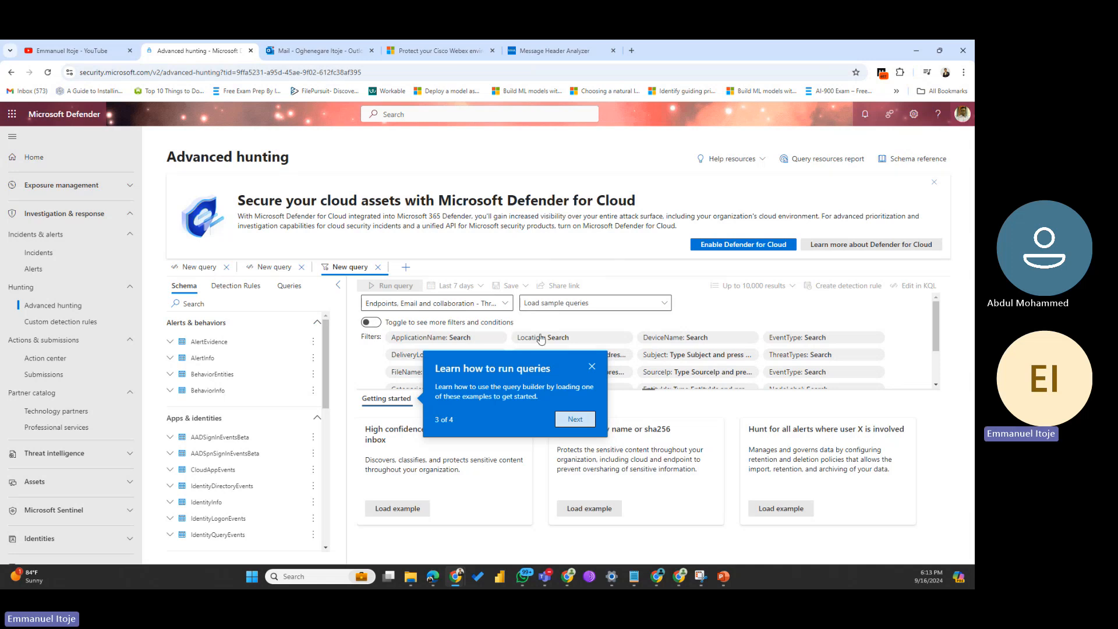
{"action": "left_click", "coordinate": [579, 419]}
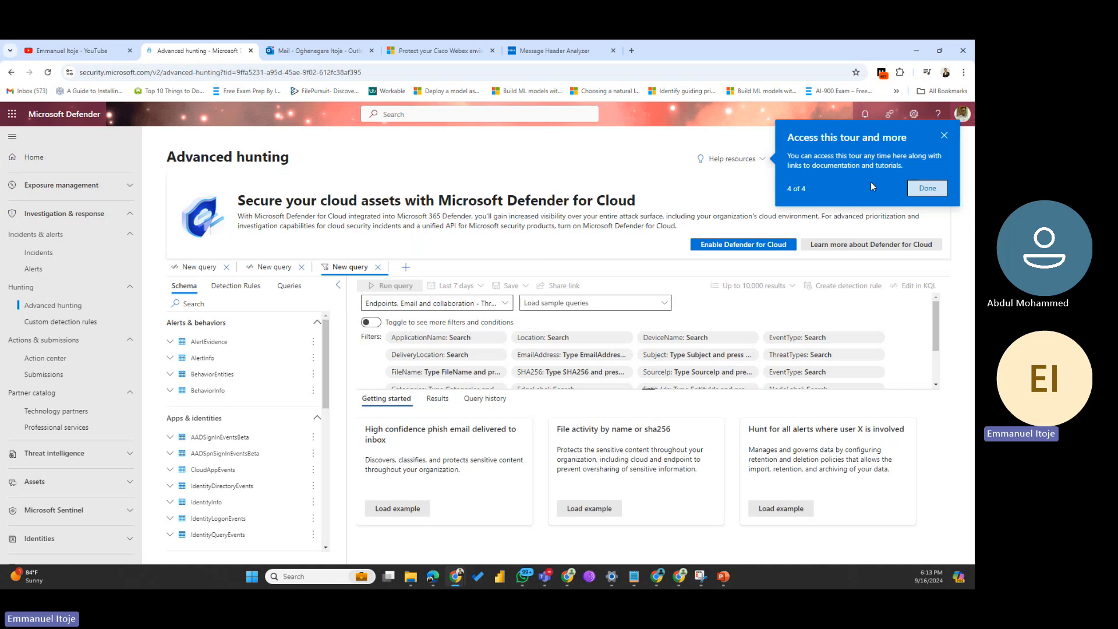
{"action": "left_click", "coordinate": [927, 188]}
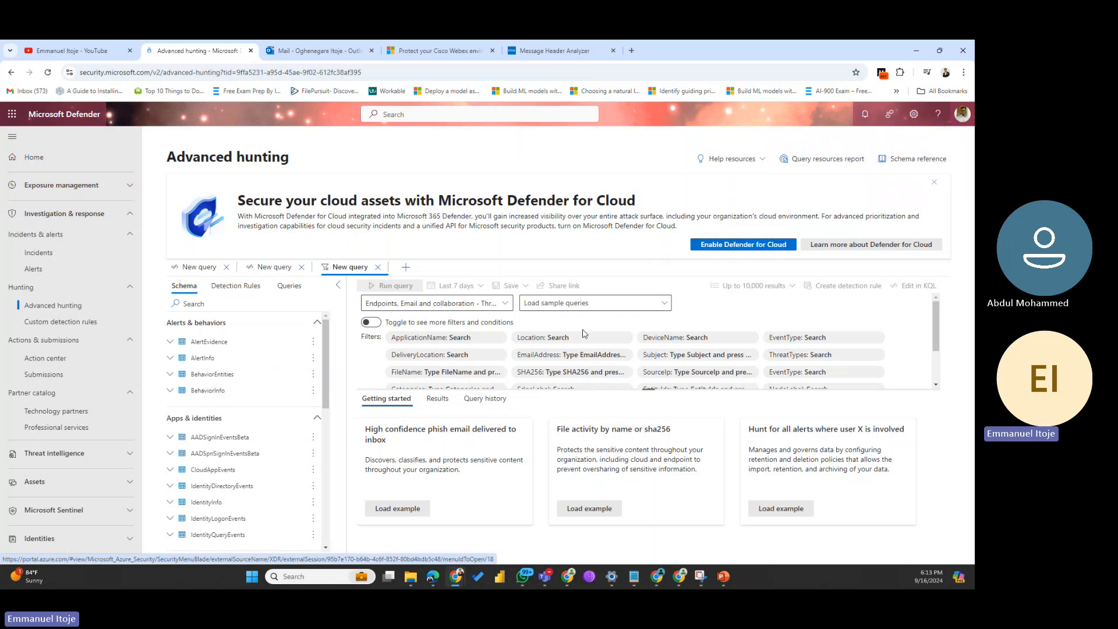
{"action": "scroll", "coordinate": [560, 352], "scroll_direction": "down", "scroll_amount": 1}
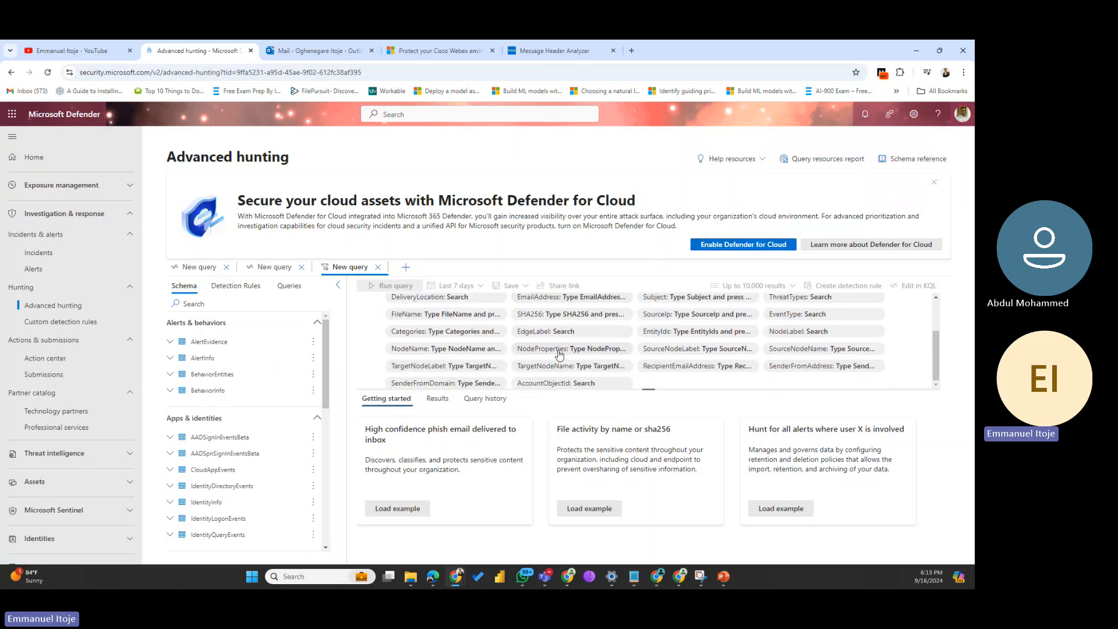
{"action": "scroll", "coordinate": [559, 352], "scroll_direction": "up", "scroll_amount": 1}
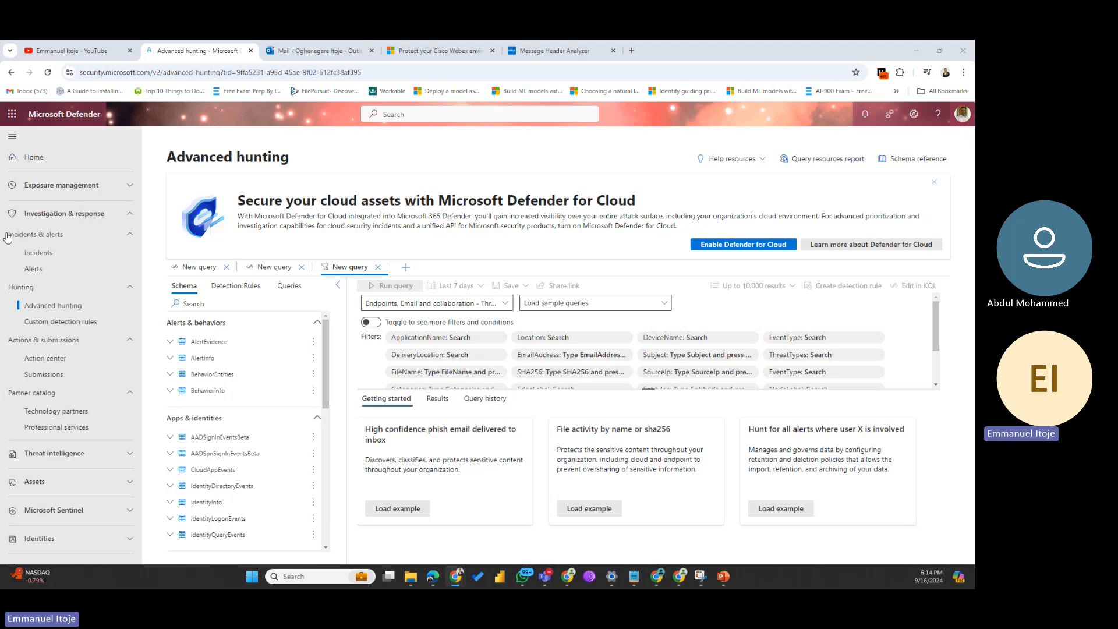
Step: Expand Microsoft Sentinel and its Threat management, Content management and Configuration sections in the navigation
{"action": "scroll", "coordinate": [65, 368], "scroll_direction": "down", "scroll_amount": 3}
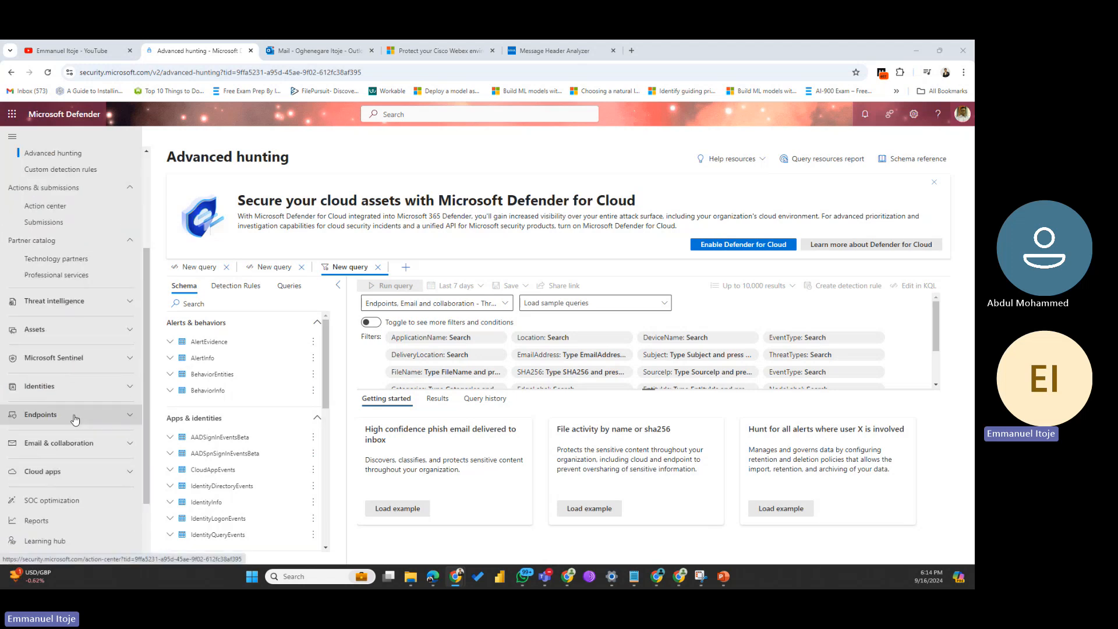
{"action": "left_click", "coordinate": [82, 358]}
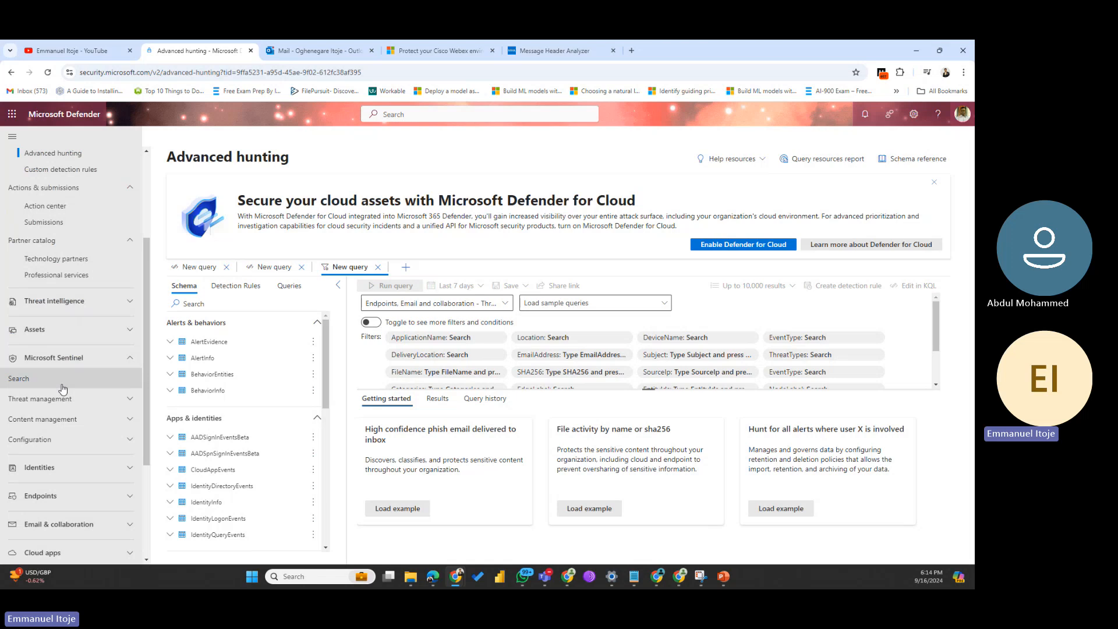
{"action": "left_click", "coordinate": [97, 403]}
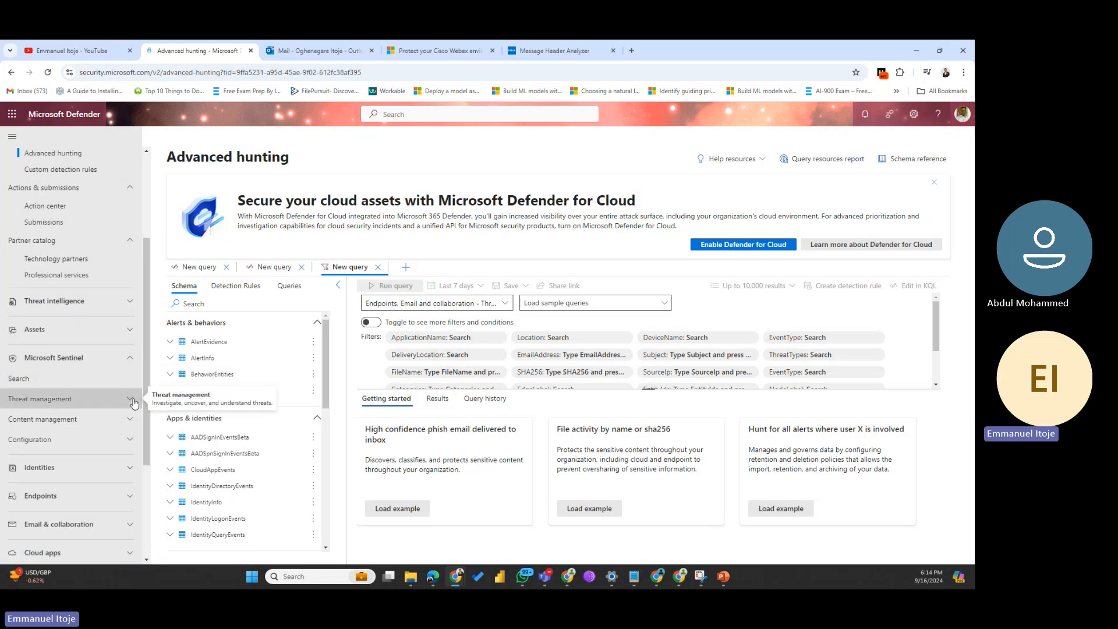
{"action": "scroll", "coordinate": [83, 454], "scroll_direction": "down", "scroll_amount": 1}
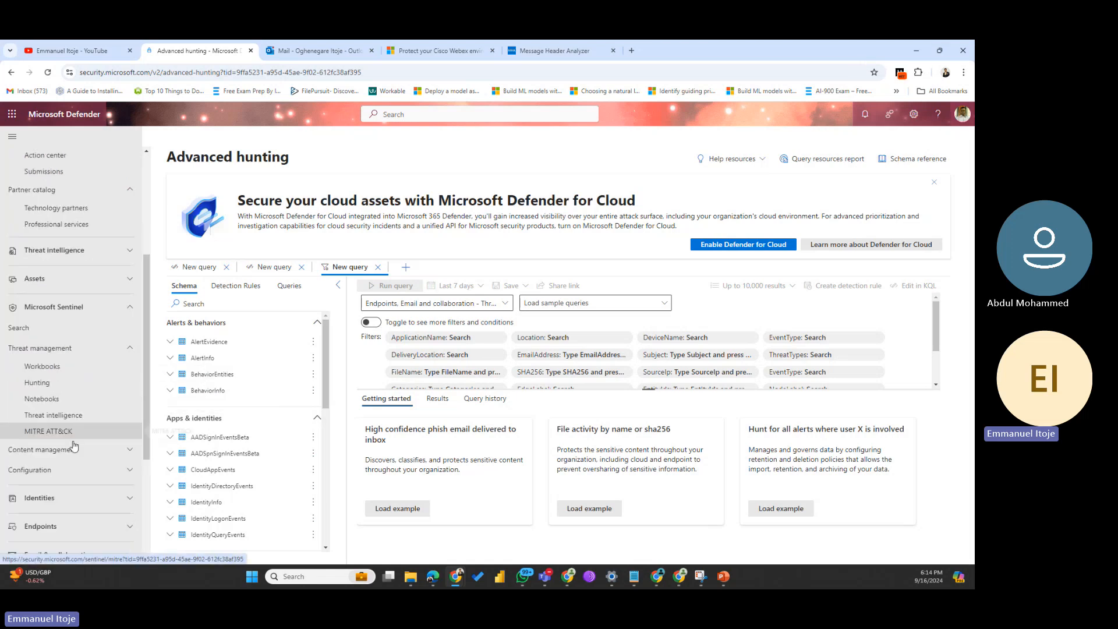
{"action": "left_click", "coordinate": [77, 447]}
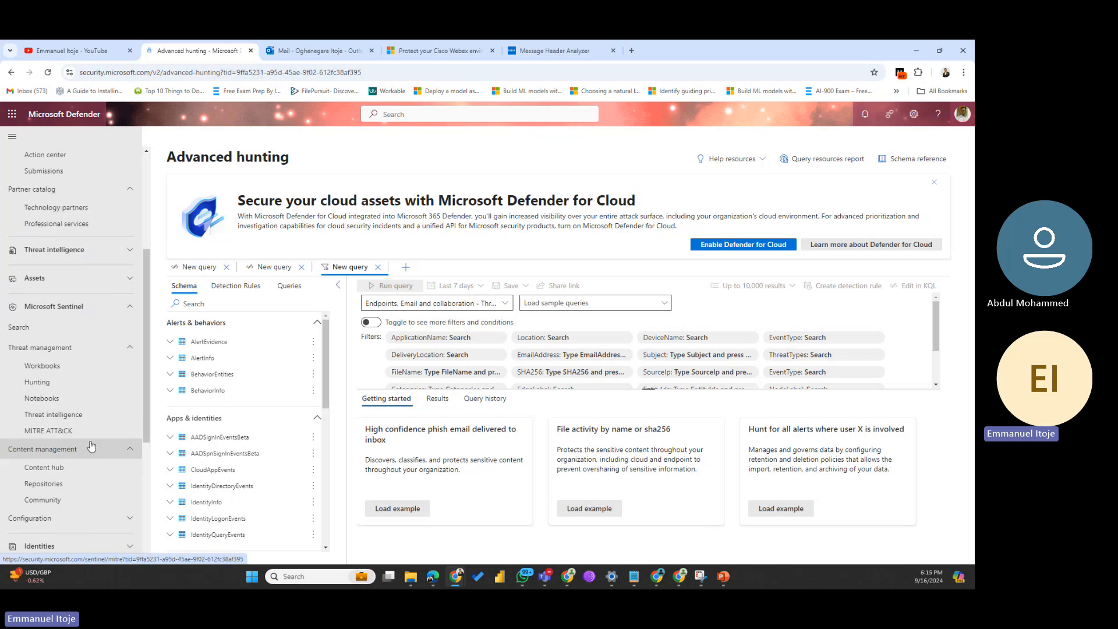
{"action": "scroll", "coordinate": [77, 442], "scroll_direction": "down", "scroll_amount": 2}
{"action": "left_click", "coordinate": [76, 420]}
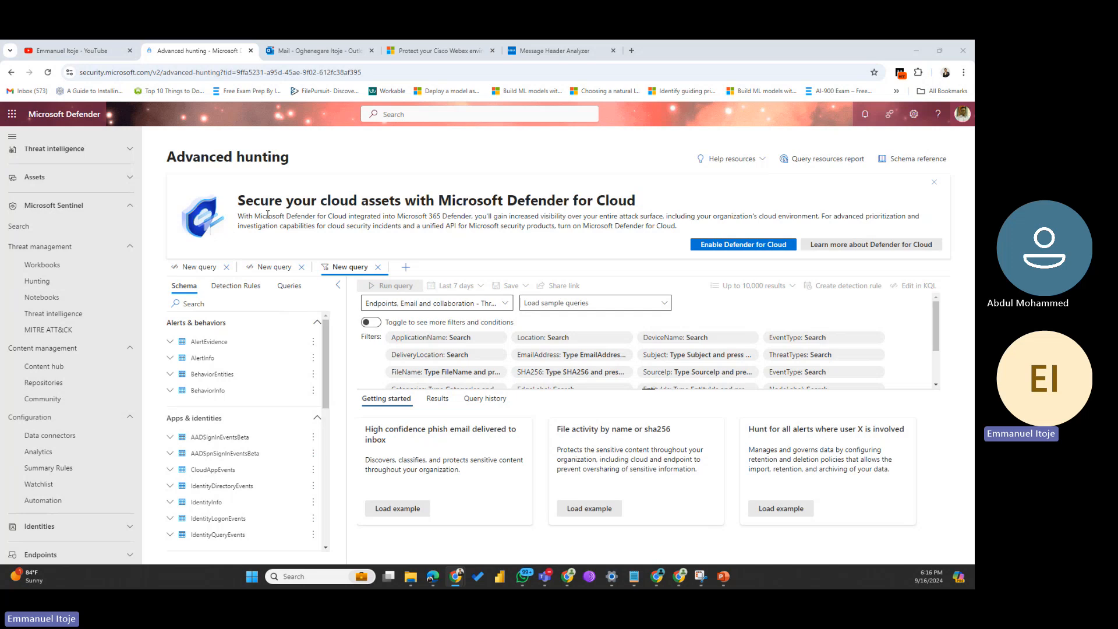
Step: Enable Defender for Cloud, sign in to Azure with the chosen account, and review the 2-subscription upgrade pricing
{"action": "left_click", "coordinate": [723, 246]}
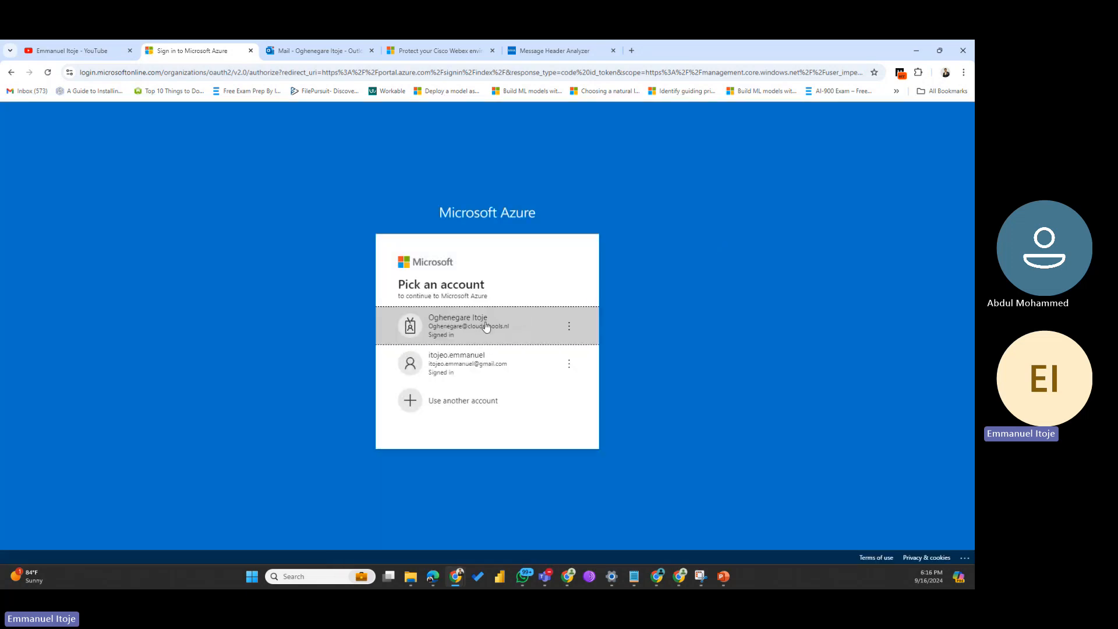
{"action": "left_click", "coordinate": [486, 327]}
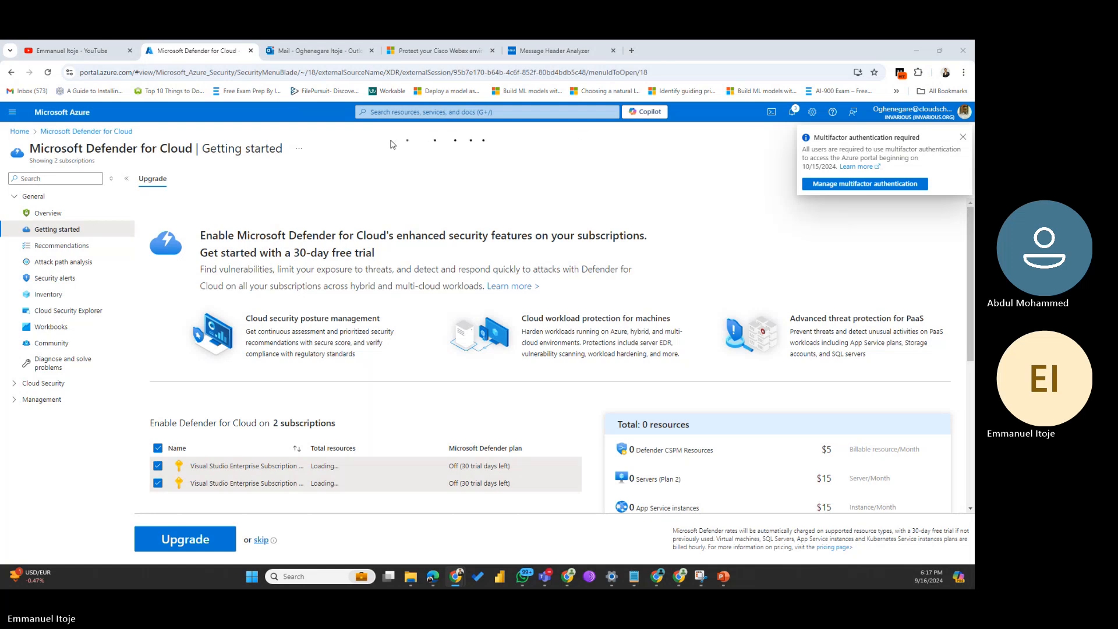
{"action": "scroll", "coordinate": [364, 255], "scroll_direction": "down", "scroll_amount": 1}
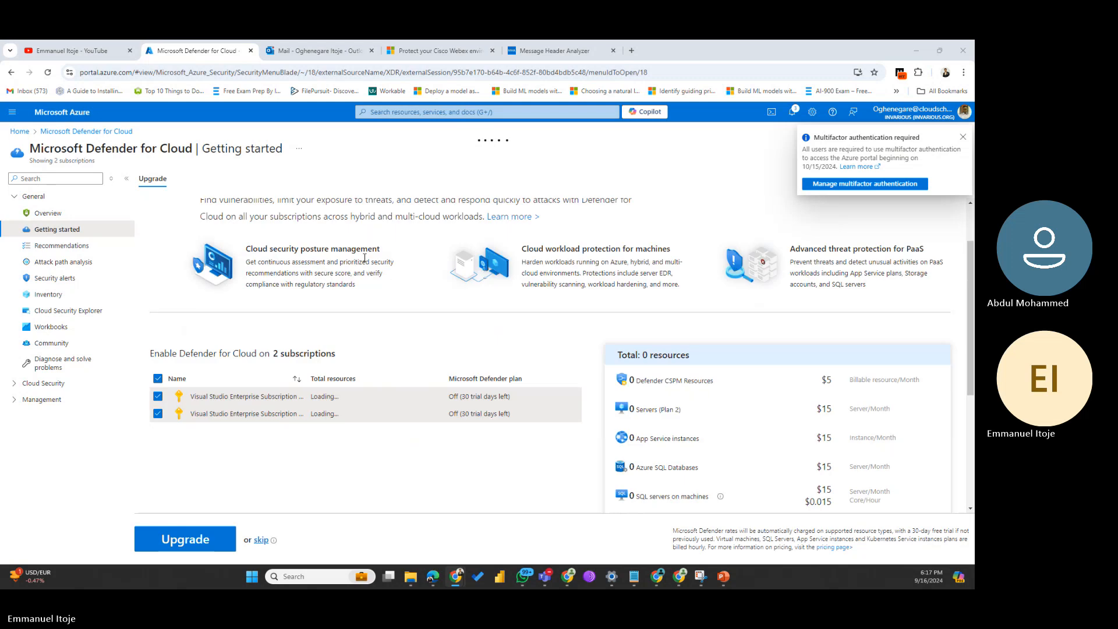
{"action": "scroll", "coordinate": [364, 257], "scroll_direction": "down", "scroll_amount": 3}
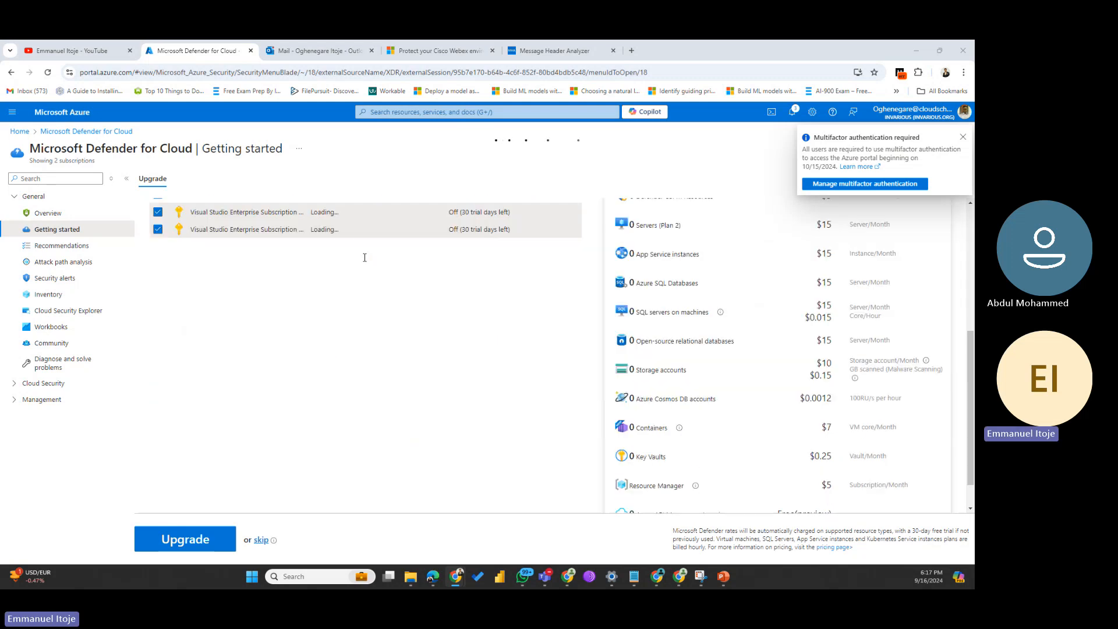
Step: Duplicate the Defender for Cloud tab and point it to security.microsoft.com instead of the sign-in page
{"action": "right_click", "coordinate": [205, 54]}
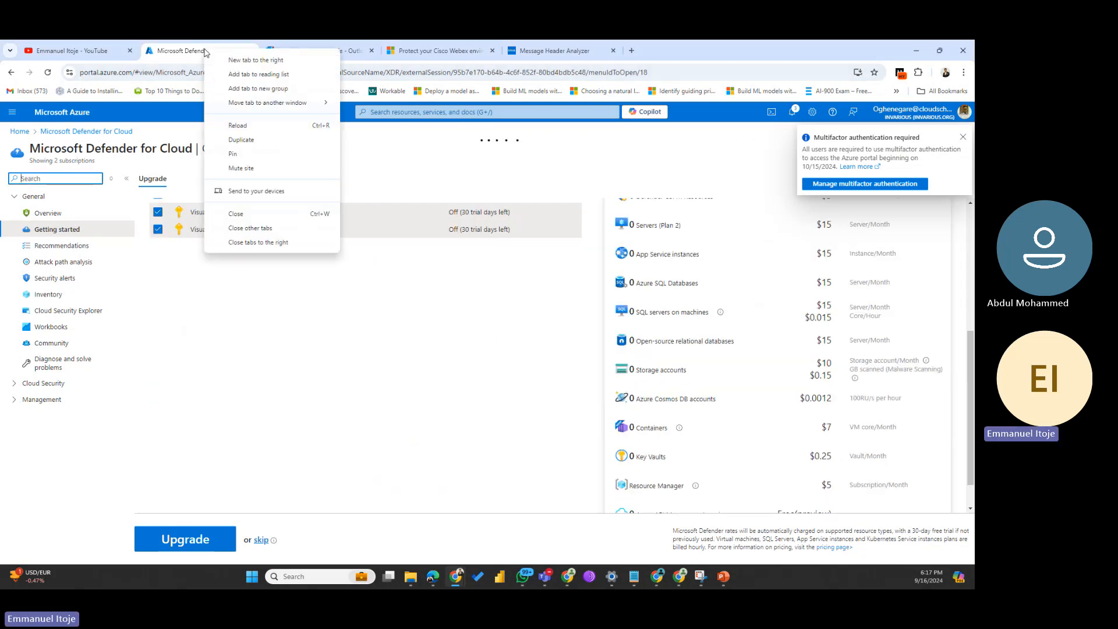
{"action": "left_click", "coordinate": [248, 142]}
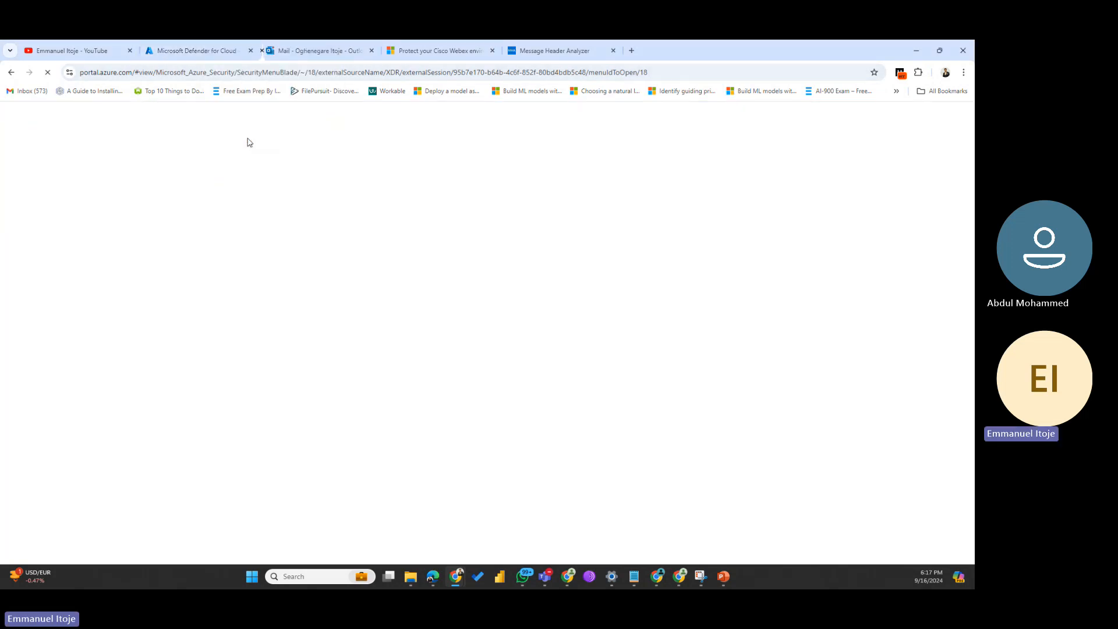
{"action": "left_click", "coordinate": [222, 75]}
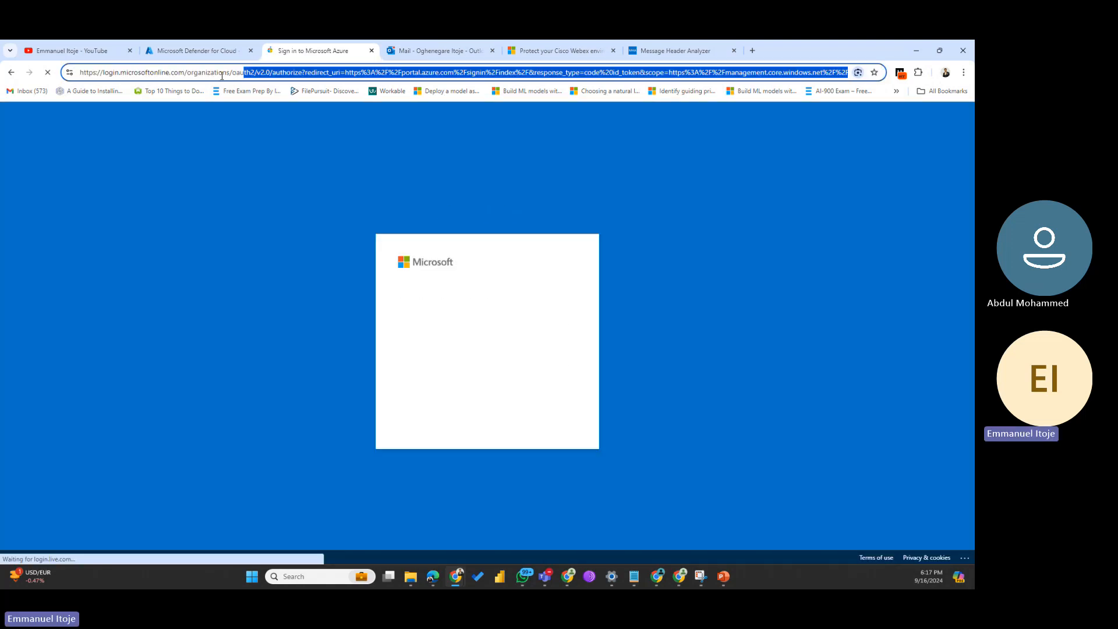
{"action": "left_click_drag", "start_coordinate": [381, 72], "coordinate": [89, 72]}
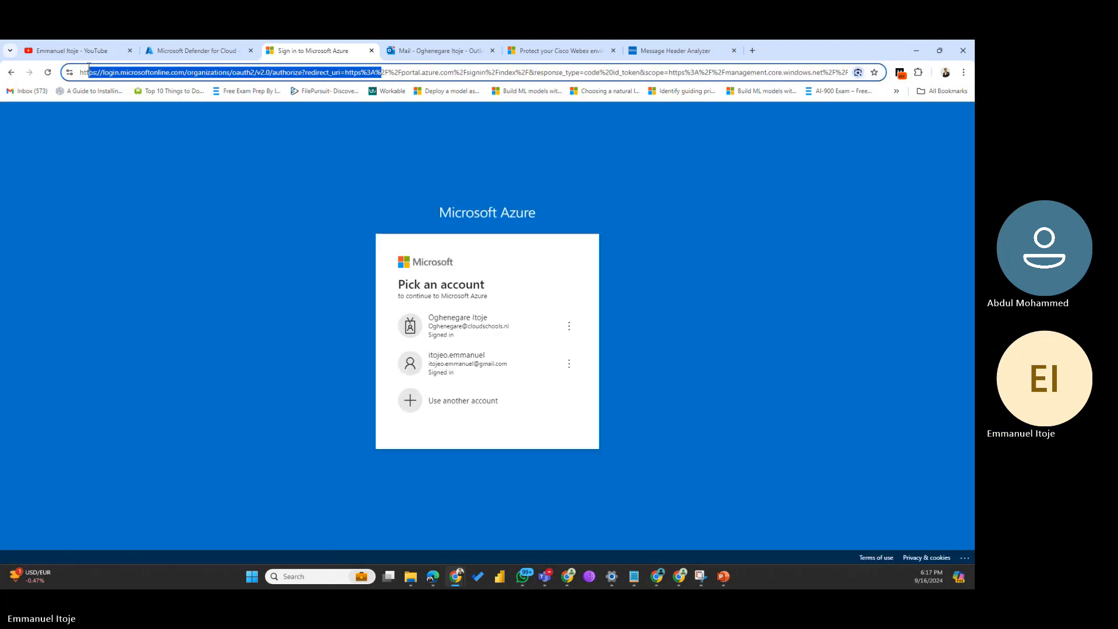
{"action": "left_click", "coordinate": [243, 159]}
{"action": "left_click", "coordinate": [401, 77]}
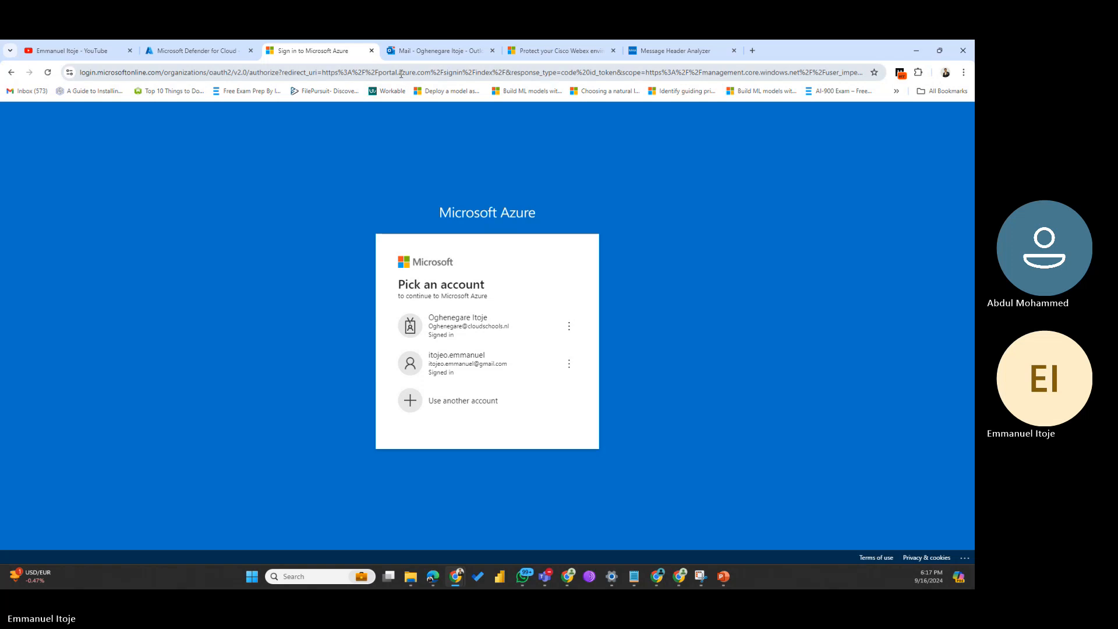
{"action": "type", "text": "security"}
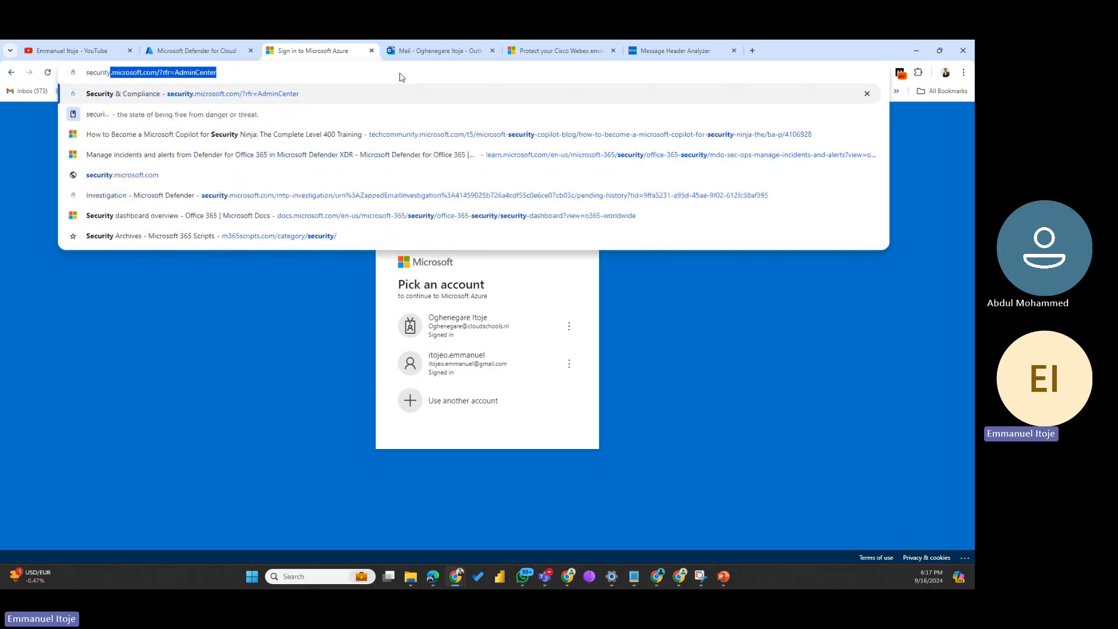
{"action": "key", "text": "Return"}
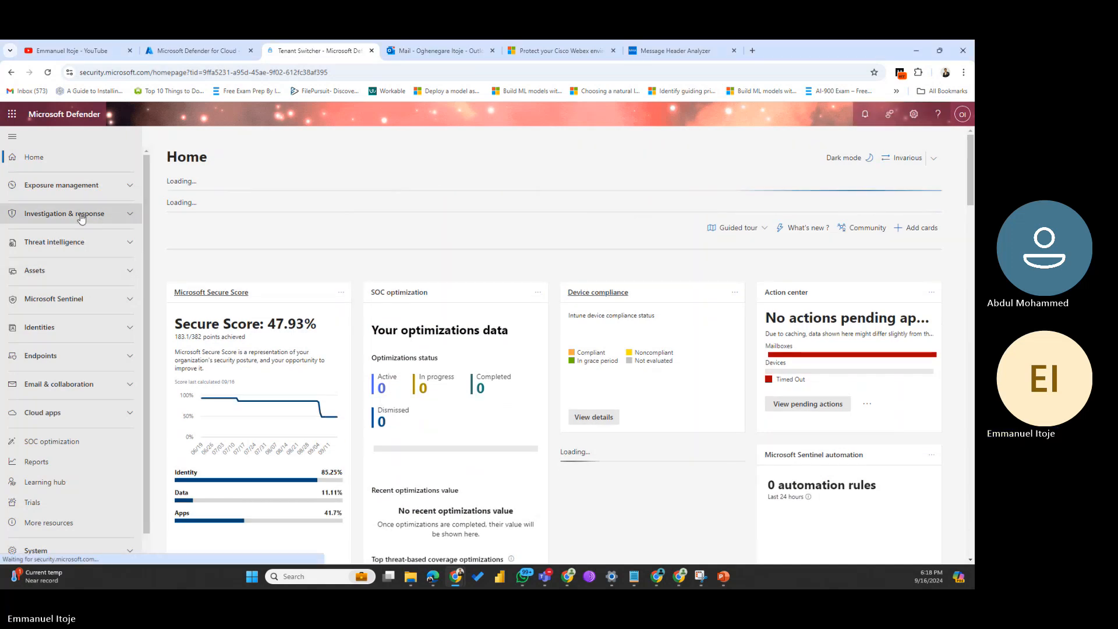
Step: Go to Investigation & response > Hunting > Advanced hunting and show the + Create new options
{"action": "left_click", "coordinate": [82, 216]}
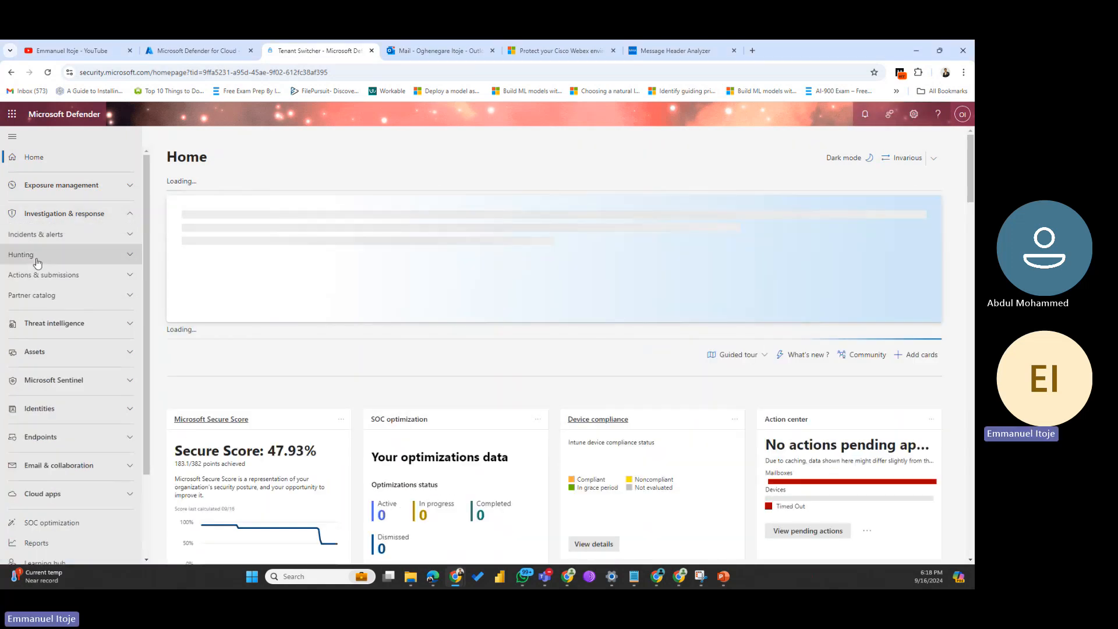
{"action": "left_click", "coordinate": [36, 259]}
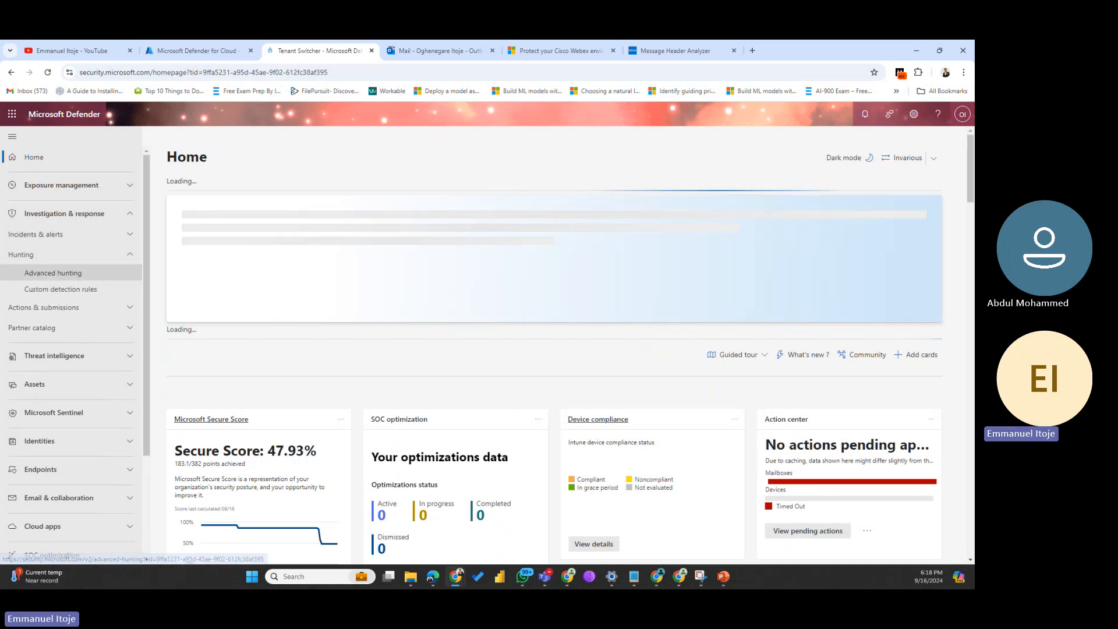
{"action": "left_click", "coordinate": [53, 272]}
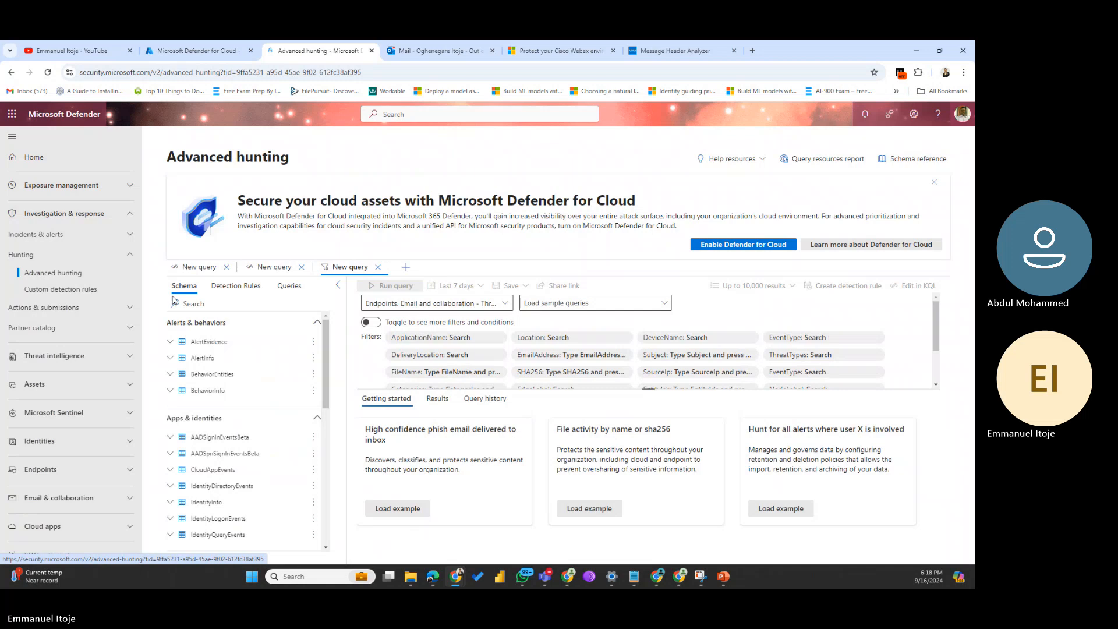
{"action": "left_click", "coordinate": [404, 269]}
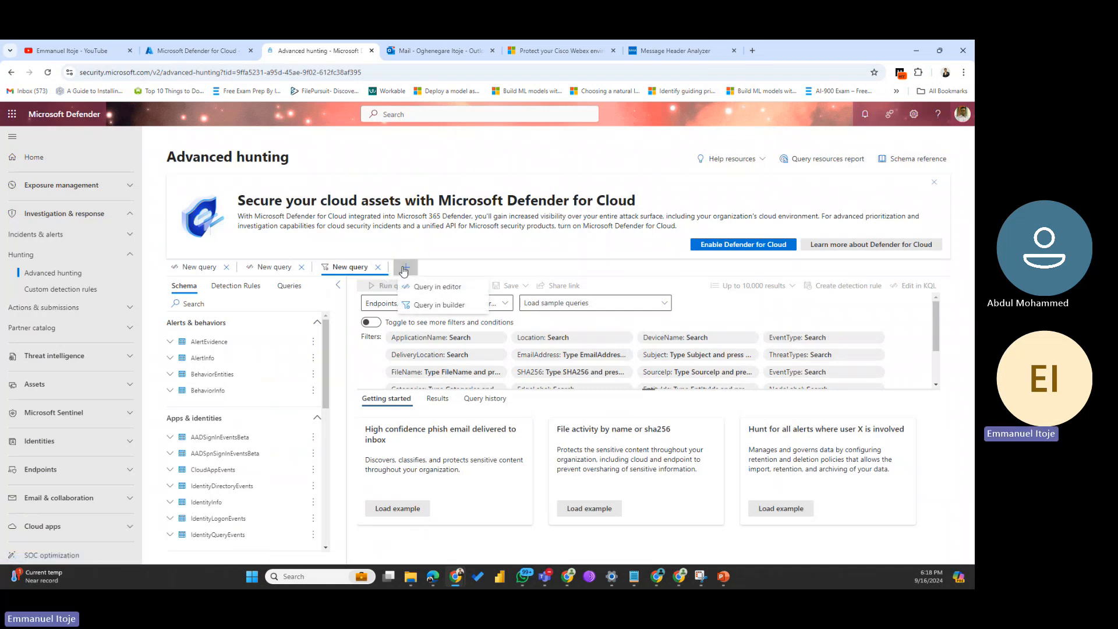
Step: Start a Query in editor tab and paste in the PowerShell download KQL query
{"action": "left_click", "coordinate": [440, 289]}
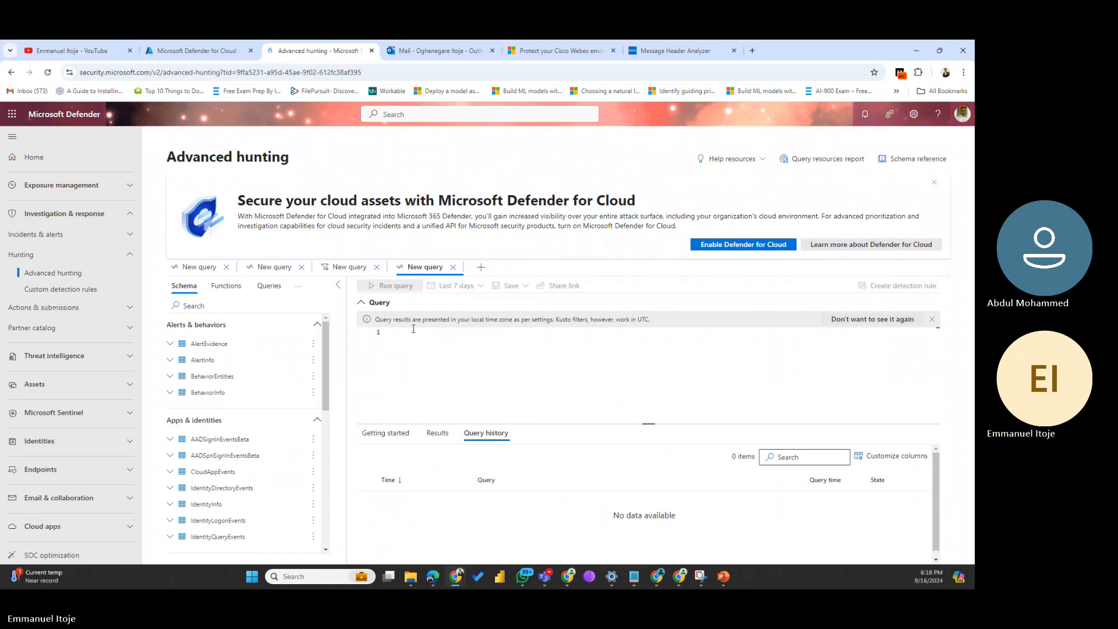
{"action": "key", "text": "ctrl+v"}
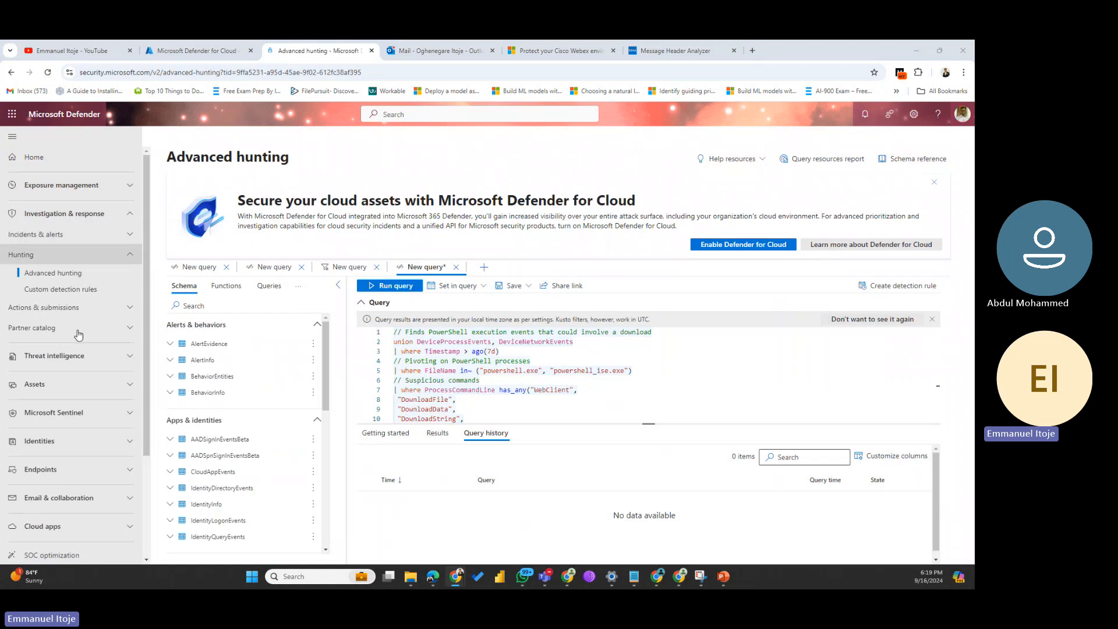
Step: Expand the Endpoints section in the left navigation pane
{"action": "left_click", "coordinate": [84, 470]}
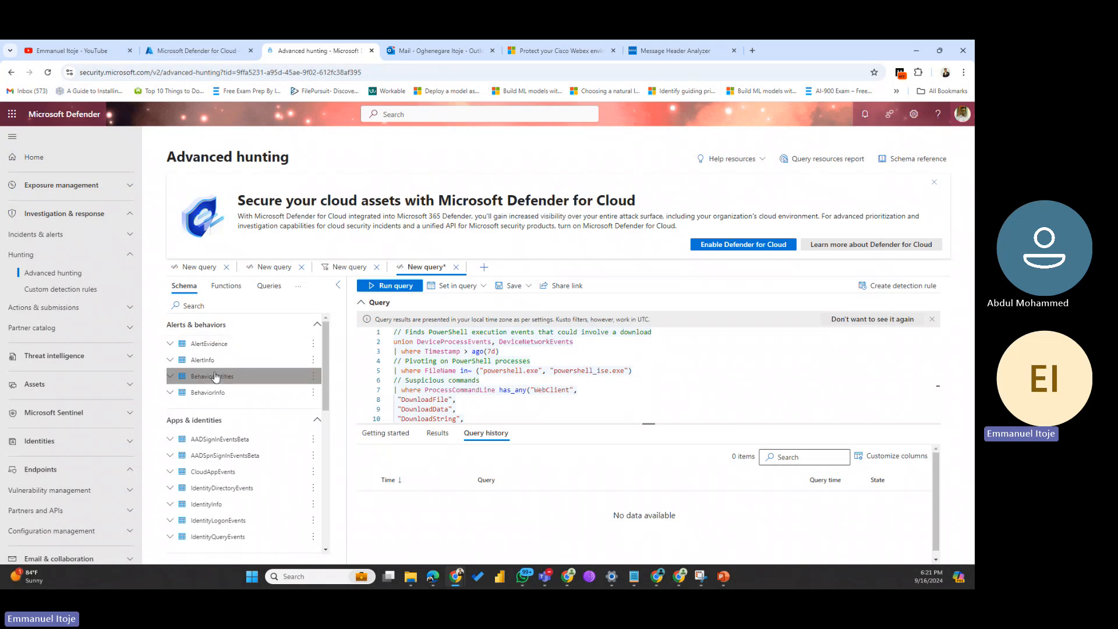
Step: Expand the AlertEvidence and AlertInfo schema tables and scroll through their column lists
{"action": "scroll", "coordinate": [219, 374], "scroll_direction": "down", "scroll_amount": 3}
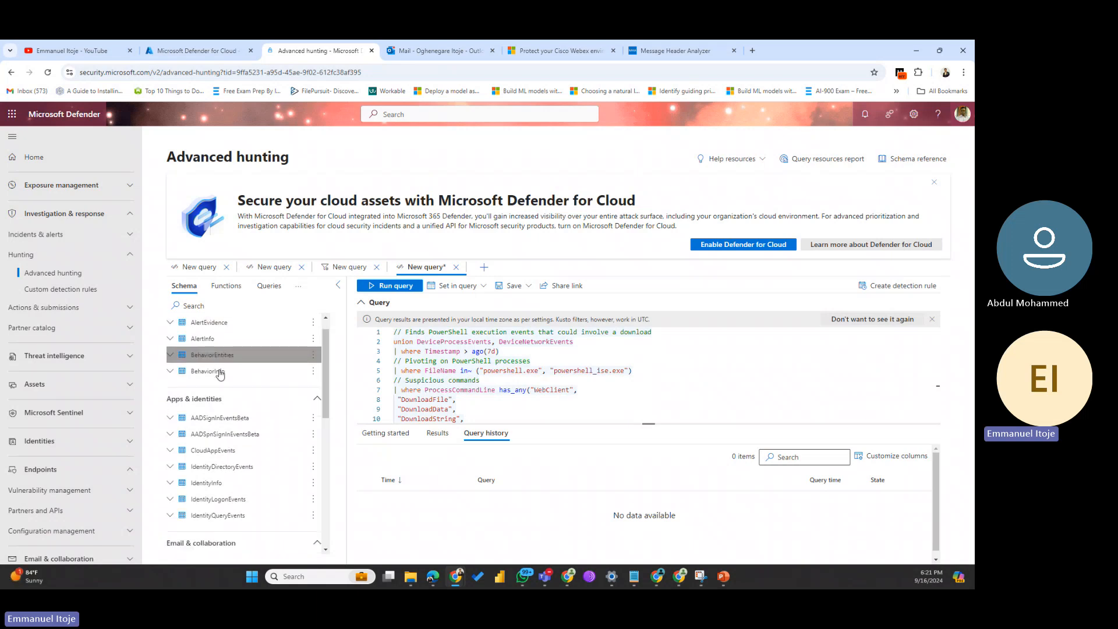
{"action": "scroll", "coordinate": [219, 374], "scroll_direction": "down", "scroll_amount": 4}
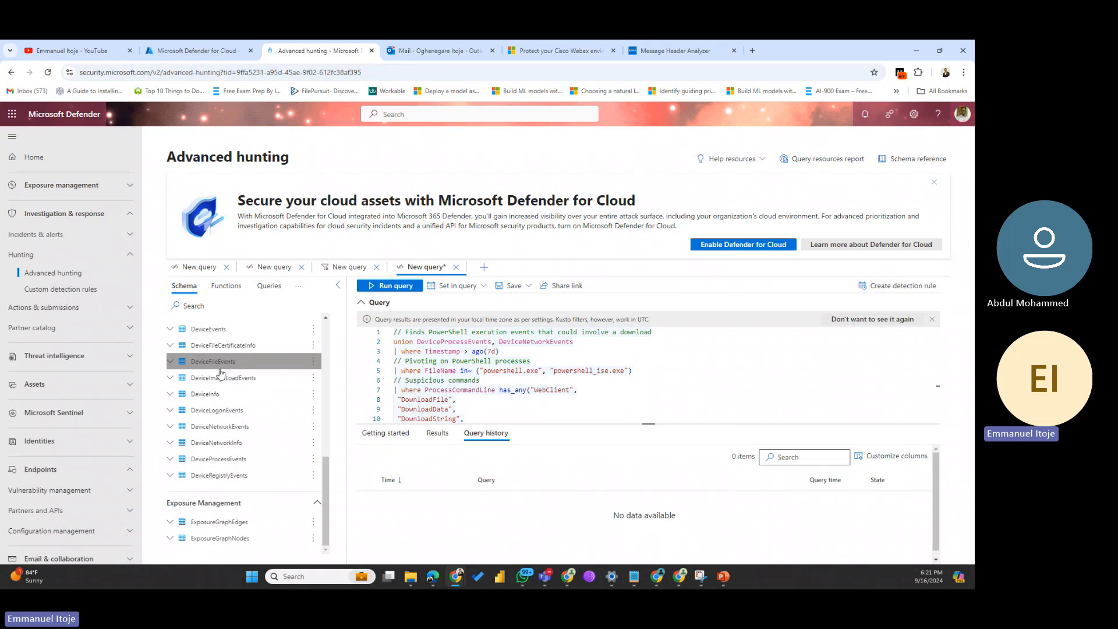
{"action": "scroll", "coordinate": [220, 376], "scroll_direction": "up", "scroll_amount": 7}
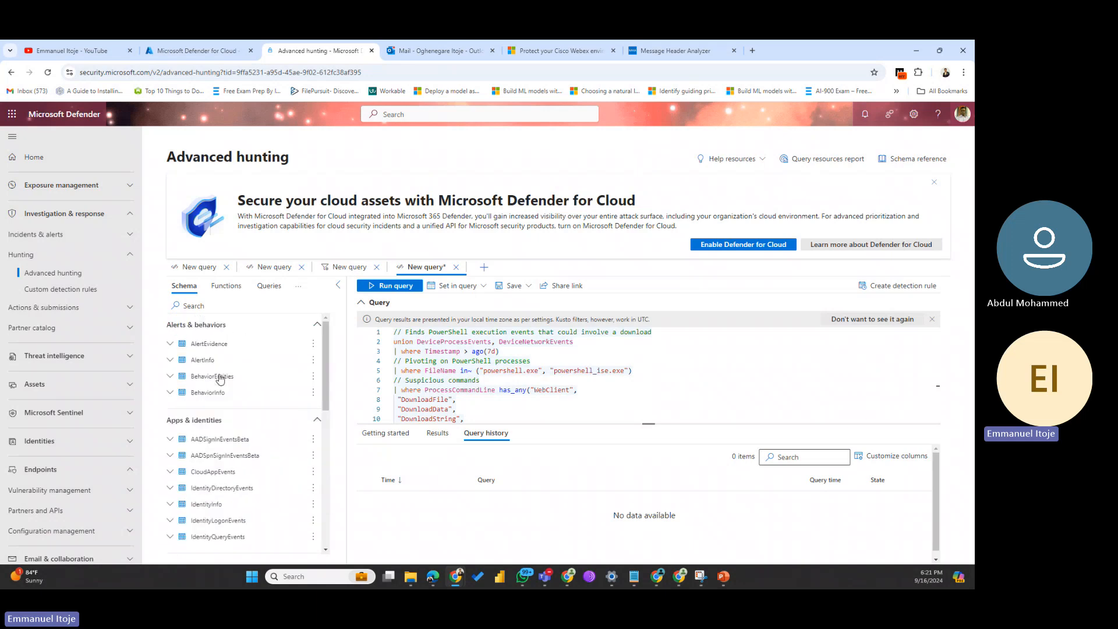
{"action": "left_click", "coordinate": [171, 346]}
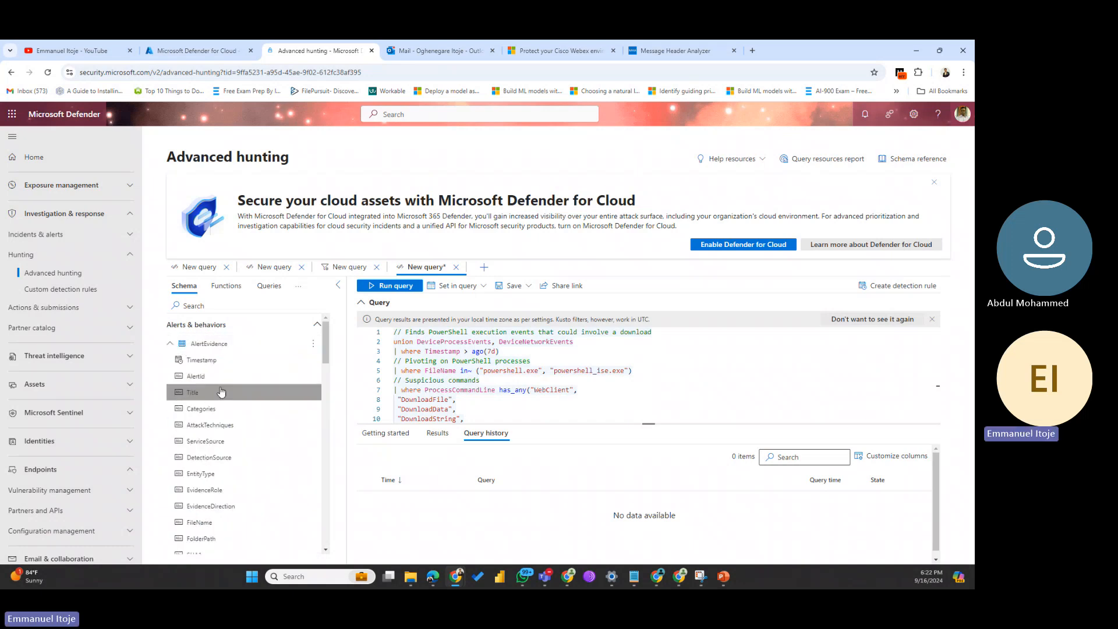
{"action": "scroll", "coordinate": [216, 463], "scroll_direction": "down", "scroll_amount": 3}
{"action": "scroll", "coordinate": [216, 464], "scroll_direction": "down", "scroll_amount": 6}
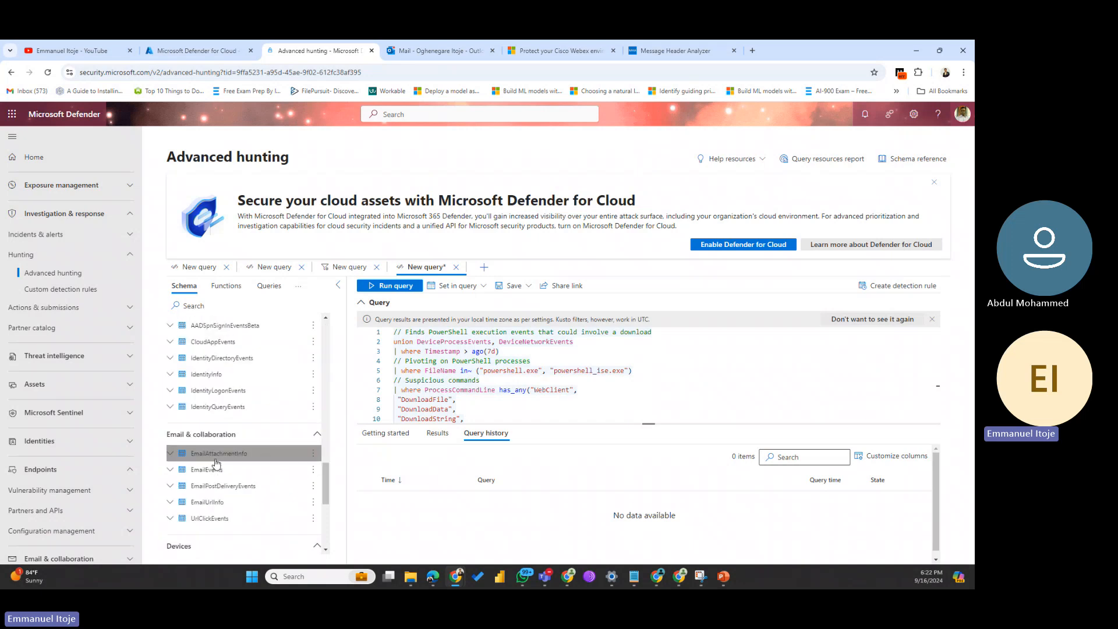
{"action": "scroll", "coordinate": [216, 464], "scroll_direction": "up", "scroll_amount": 4}
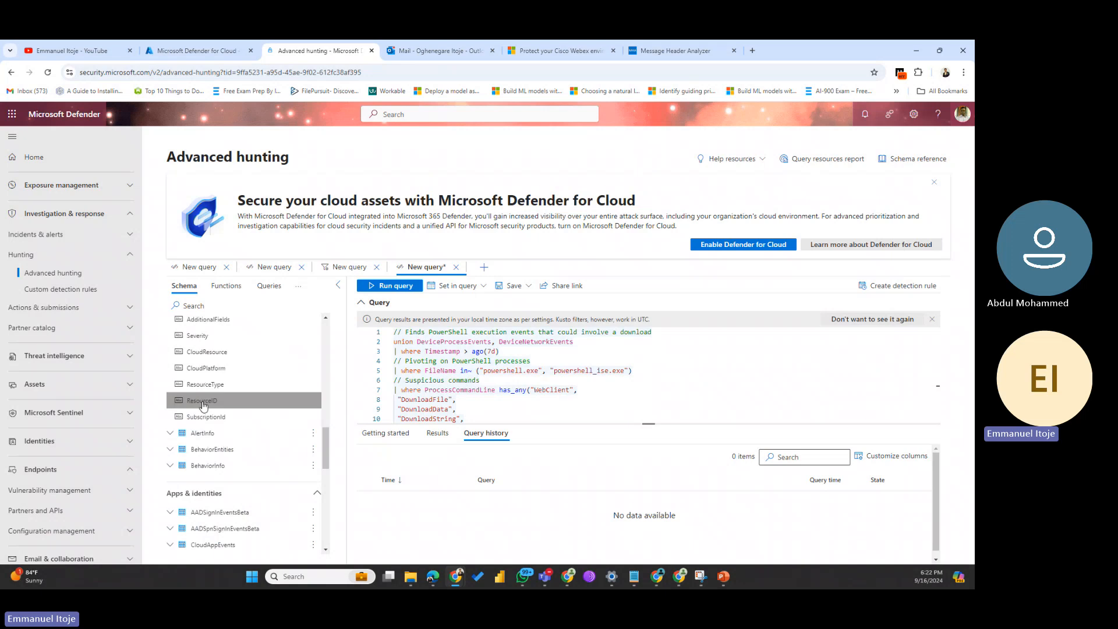
{"action": "left_click", "coordinate": [169, 434]}
{"action": "scroll", "coordinate": [229, 457], "scroll_direction": "down", "scroll_amount": 3}
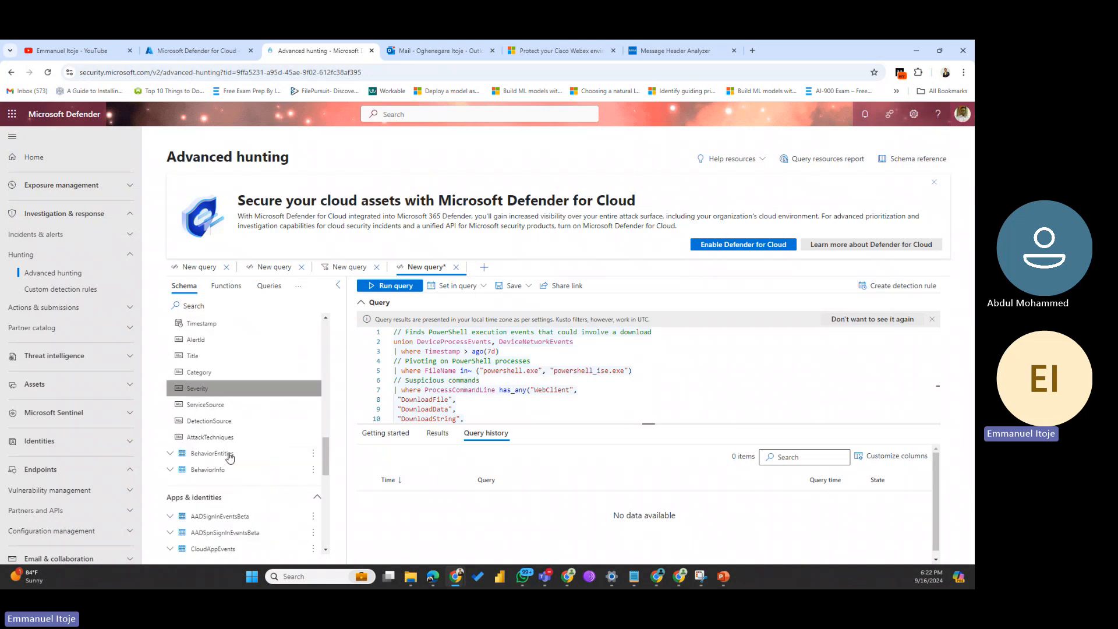
{"action": "scroll", "coordinate": [229, 454], "scroll_direction": "up", "scroll_amount": 5}
{"action": "scroll", "coordinate": [229, 451], "scroll_direction": "up", "scroll_amount": 5}
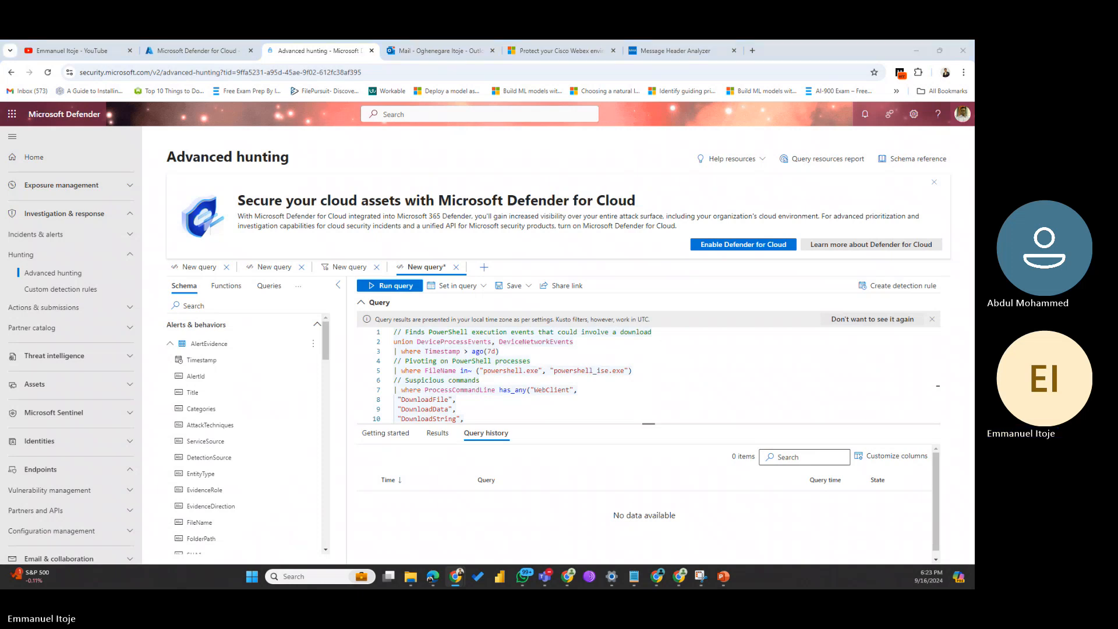
Step: Collapse AlertEvidence and AlertInfo, then expand IdentityInfo to show Timestamp, ReportId, AccountObjectId and more
{"action": "left_click", "coordinate": [173, 344]}
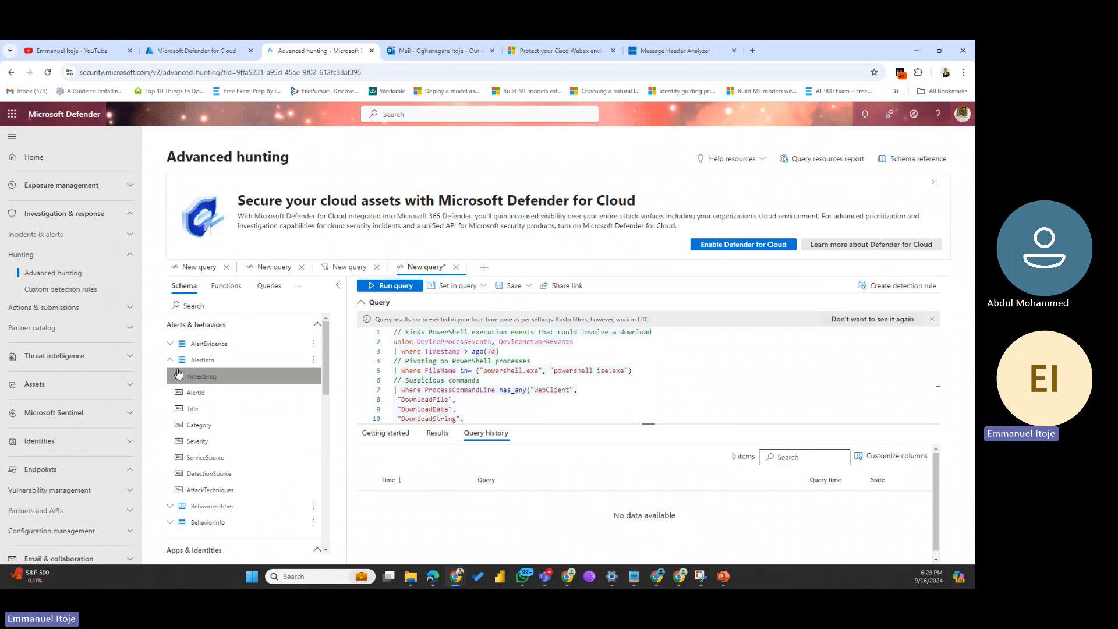
{"action": "left_click", "coordinate": [172, 361]}
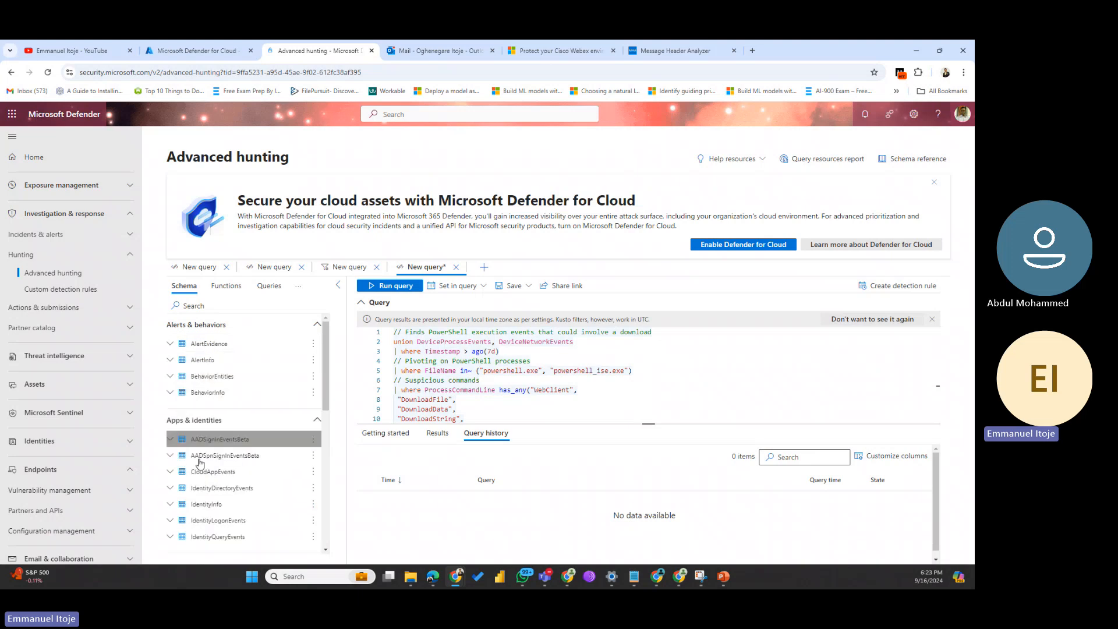
{"action": "left_click", "coordinate": [168, 505]}
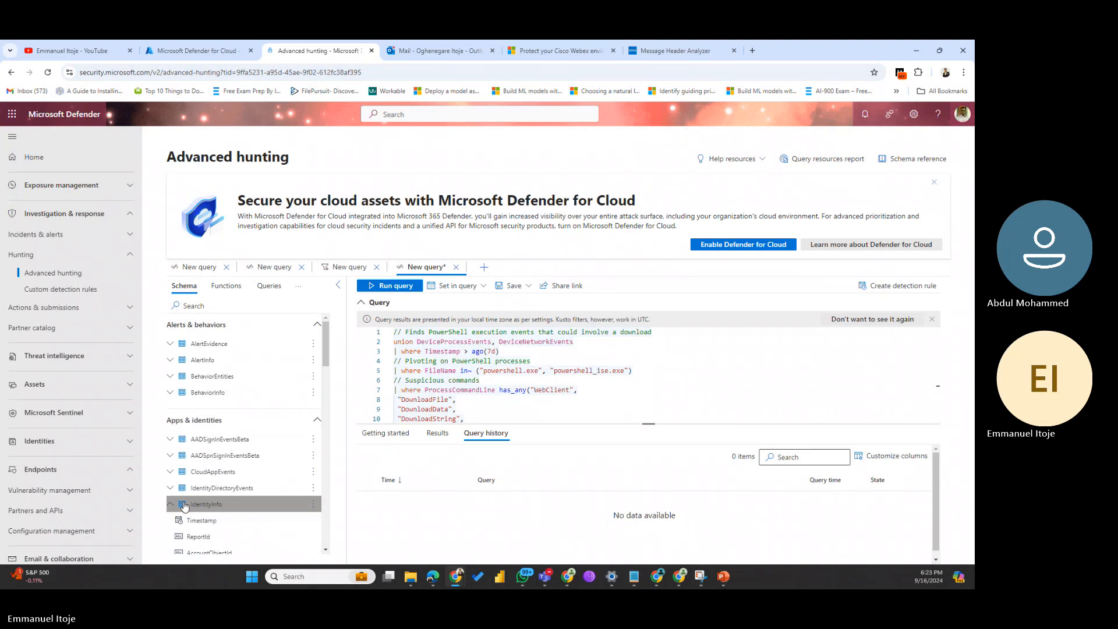
{"action": "scroll", "coordinate": [278, 513], "scroll_direction": "down", "scroll_amount": 1}
{"action": "scroll", "coordinate": [279, 519], "scroll_direction": "down", "scroll_amount": 1}
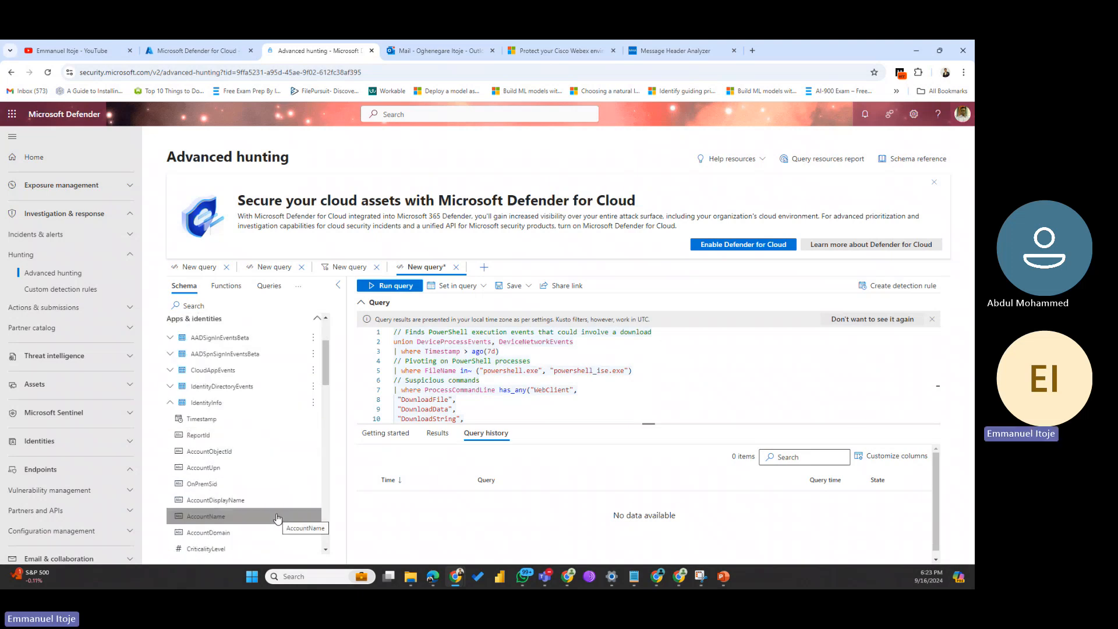
{"action": "scroll", "coordinate": [277, 519], "scroll_direction": "down", "scroll_amount": 2}
{"action": "scroll", "coordinate": [278, 517], "scroll_direction": "down", "scroll_amount": 4}
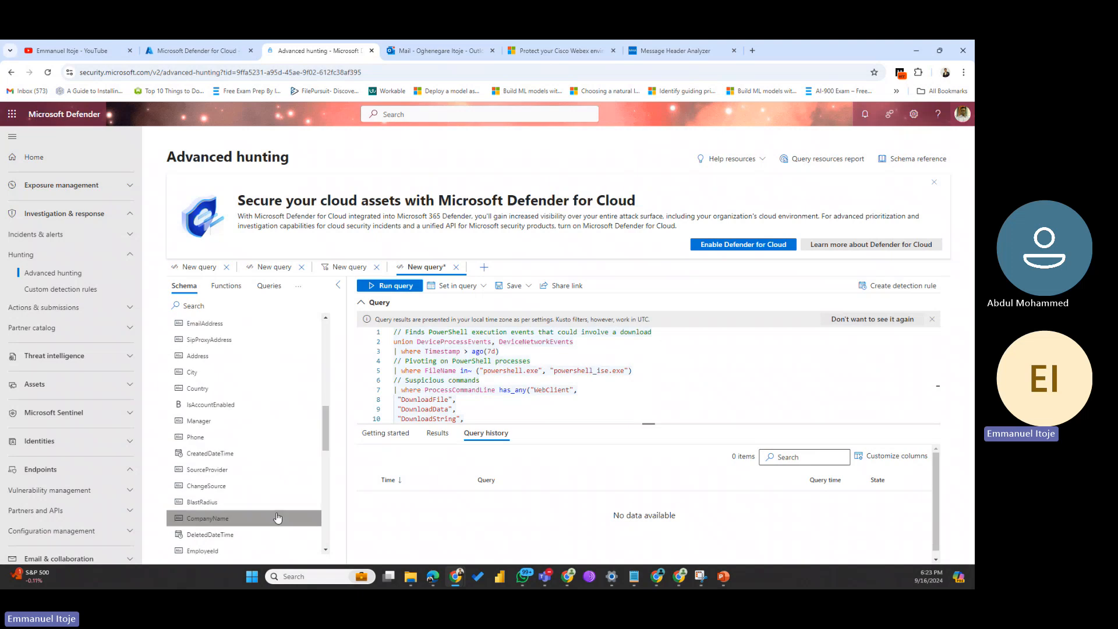
{"action": "scroll", "coordinate": [277, 517], "scroll_direction": "down", "scroll_amount": 1}
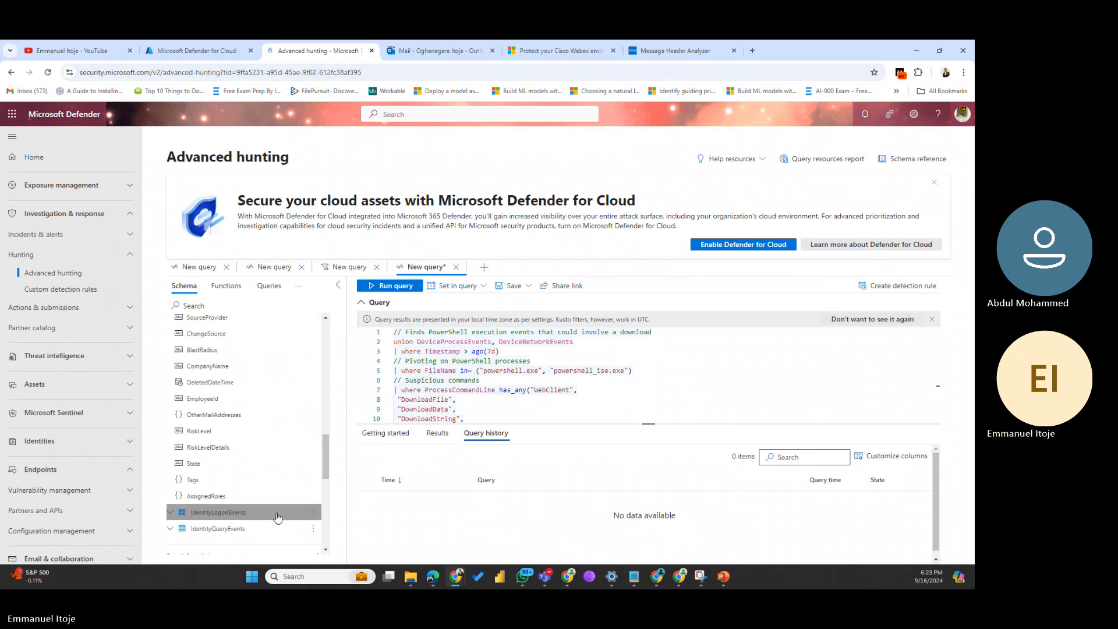
{"action": "scroll", "coordinate": [277, 518], "scroll_direction": "up", "scroll_amount": 4}
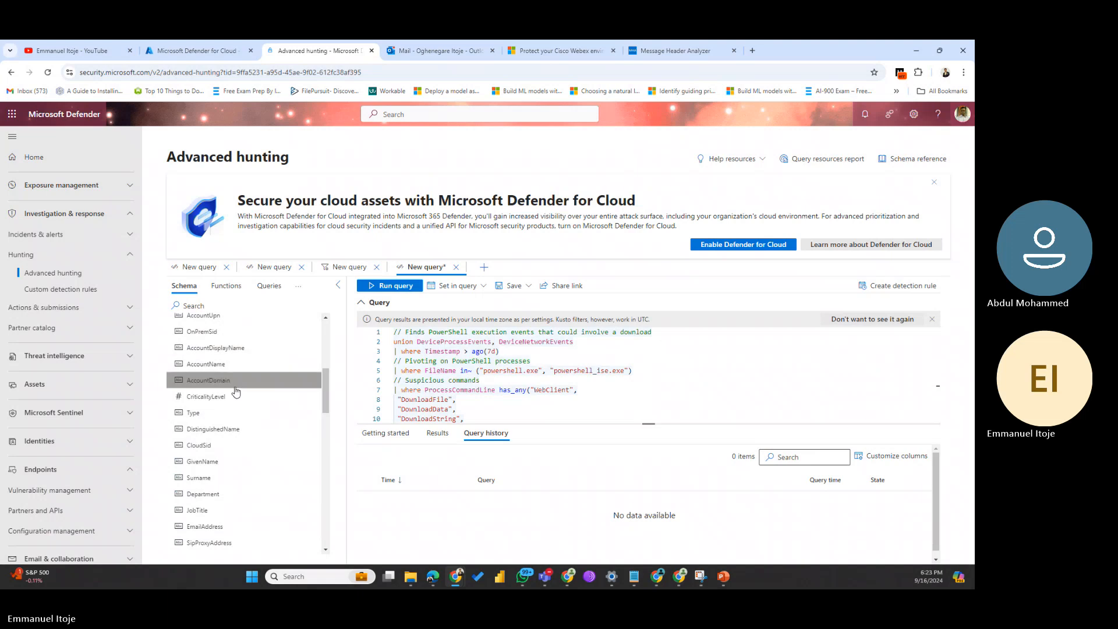
{"action": "scroll", "coordinate": [232, 403], "scroll_direction": "up", "scroll_amount": 3}
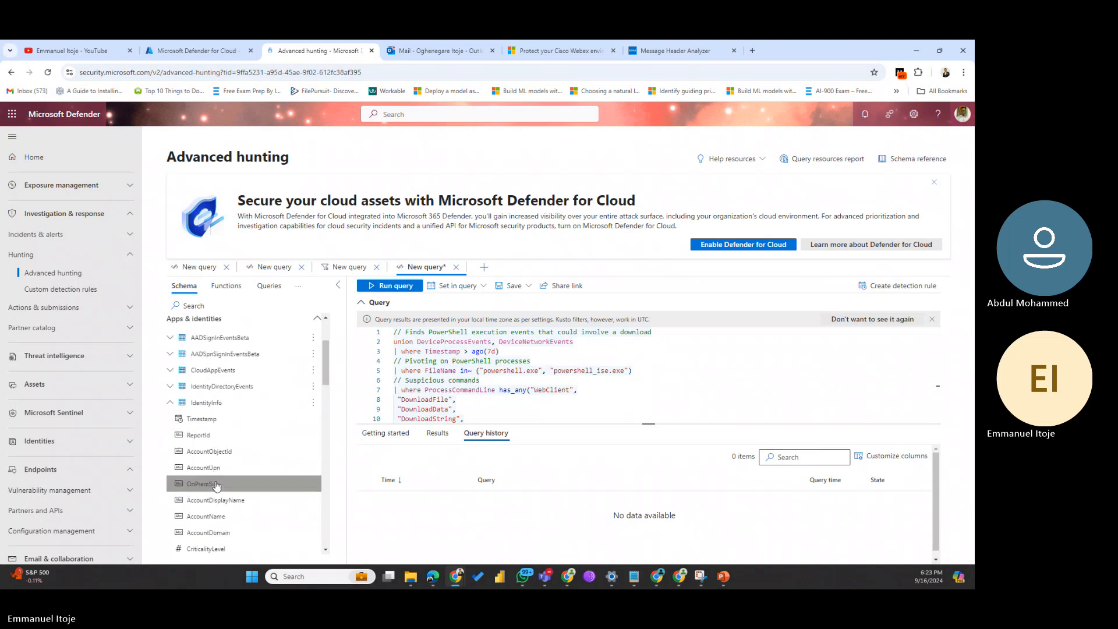
{"action": "scroll", "coordinate": [216, 499], "scroll_direction": "down", "scroll_amount": 1}
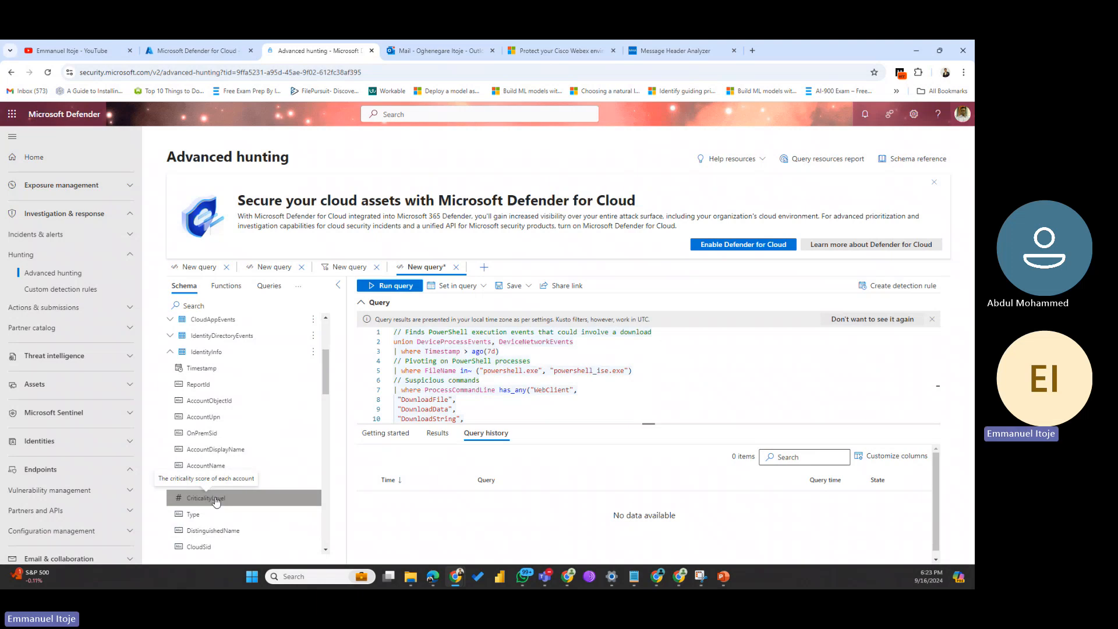
{"action": "scroll", "coordinate": [216, 500], "scroll_direction": "down", "scroll_amount": 2}
{"action": "scroll", "coordinate": [218, 489], "scroll_direction": "down", "scroll_amount": 3}
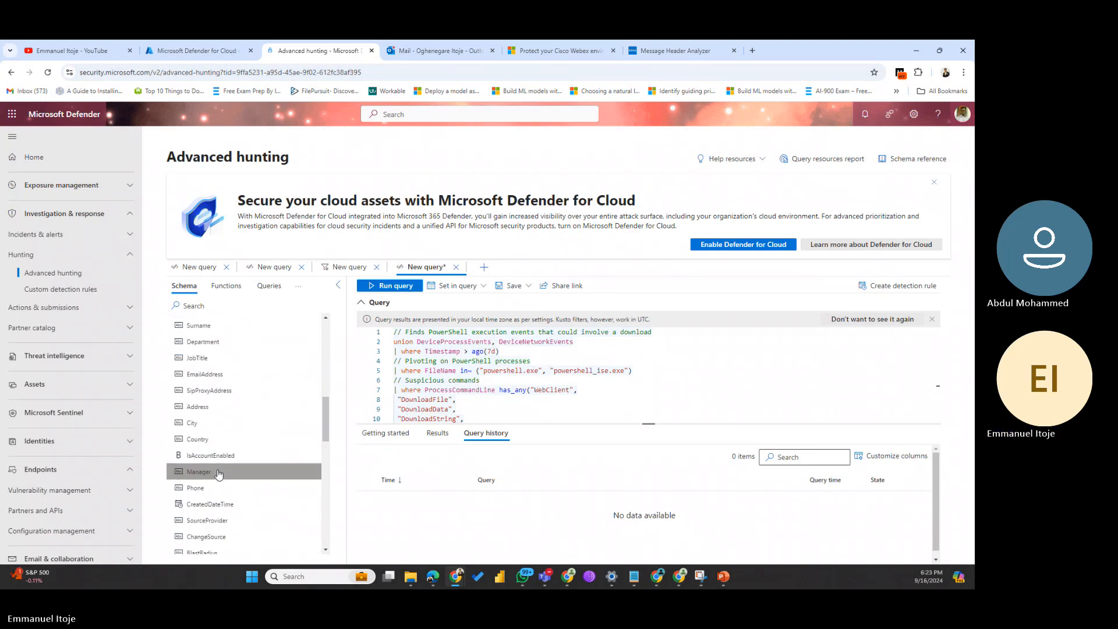
{"action": "scroll", "coordinate": [219, 473], "scroll_direction": "down", "scroll_amount": 2}
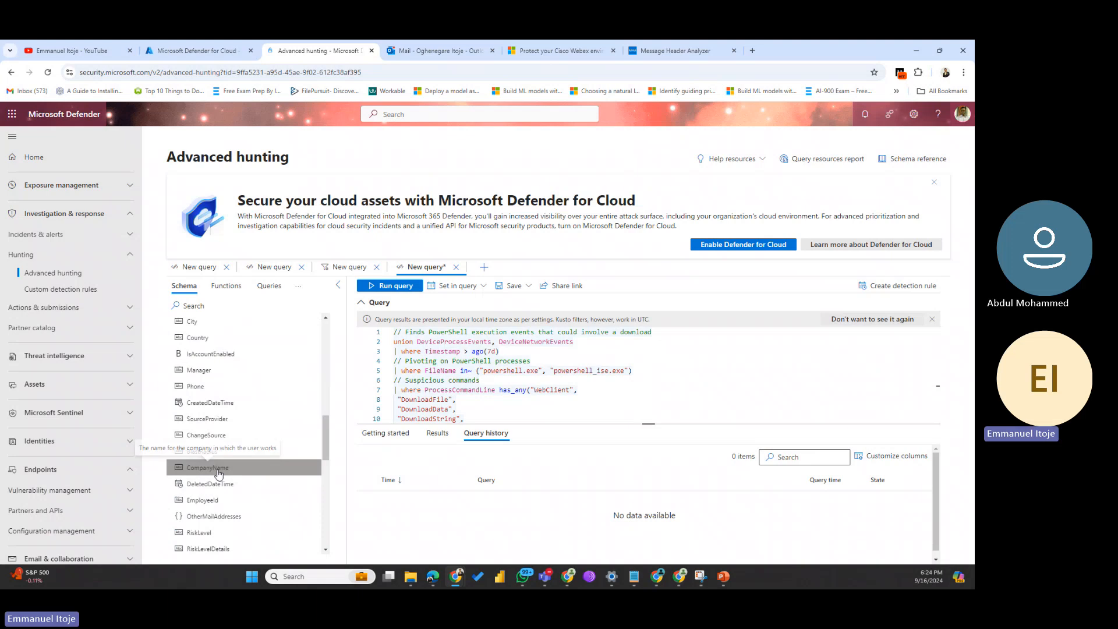
{"action": "scroll", "coordinate": [218, 471], "scroll_direction": "up", "scroll_amount": 8}
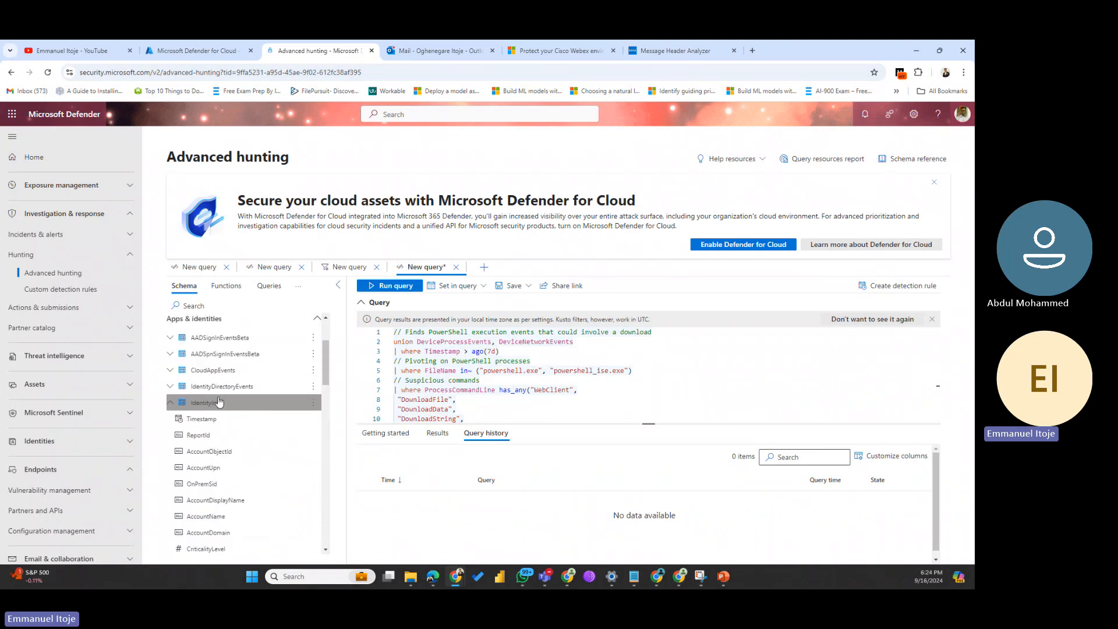
{"action": "mouse_move", "coordinate": [207, 422]}
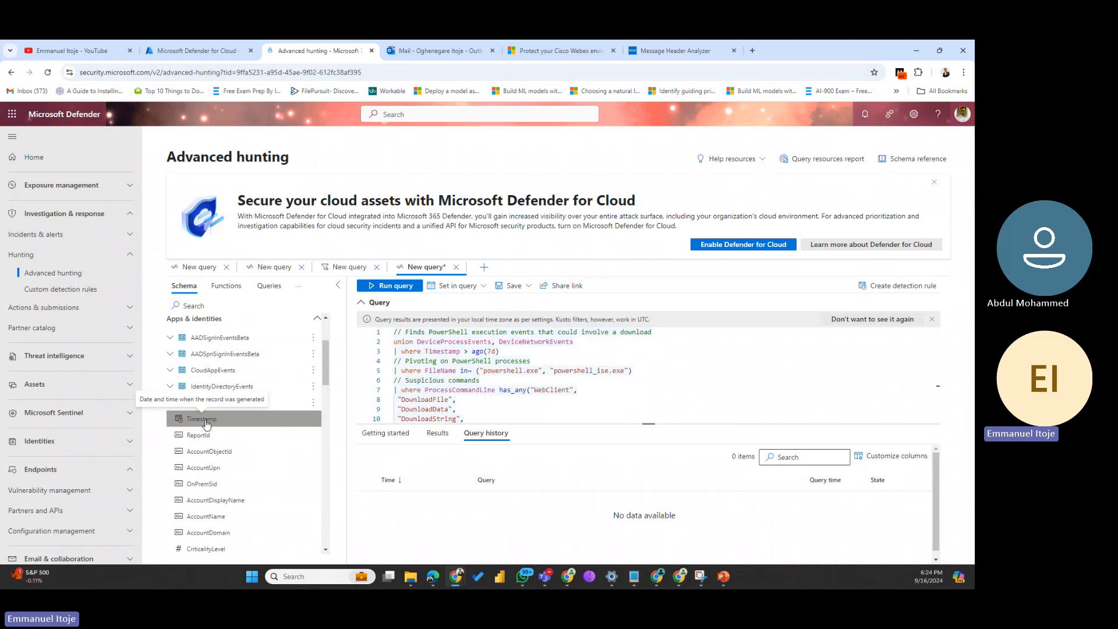
{"action": "mouse_move", "coordinate": [215, 452]}
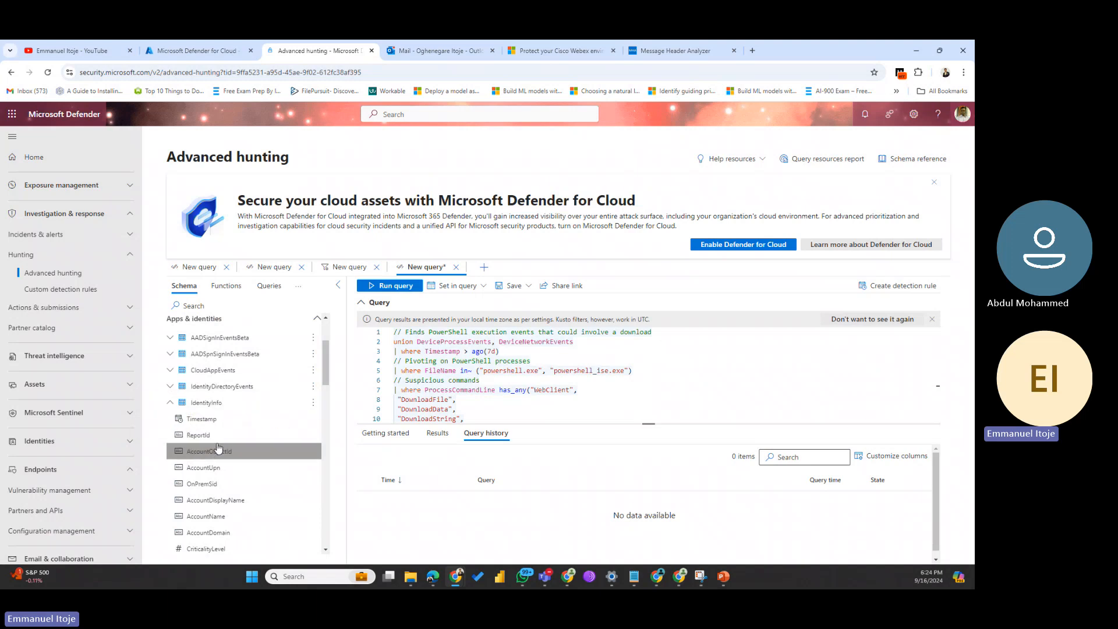
{"action": "scroll", "coordinate": [231, 531], "scroll_direction": "down", "scroll_amount": 2}
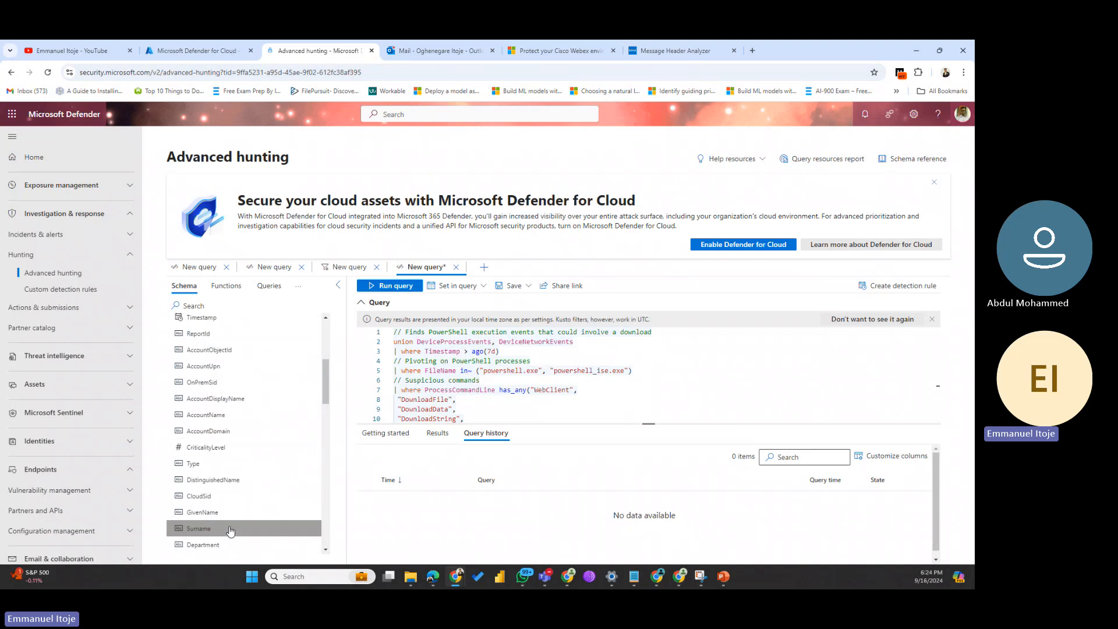
{"action": "scroll", "coordinate": [230, 531], "scroll_direction": "down", "scroll_amount": 3}
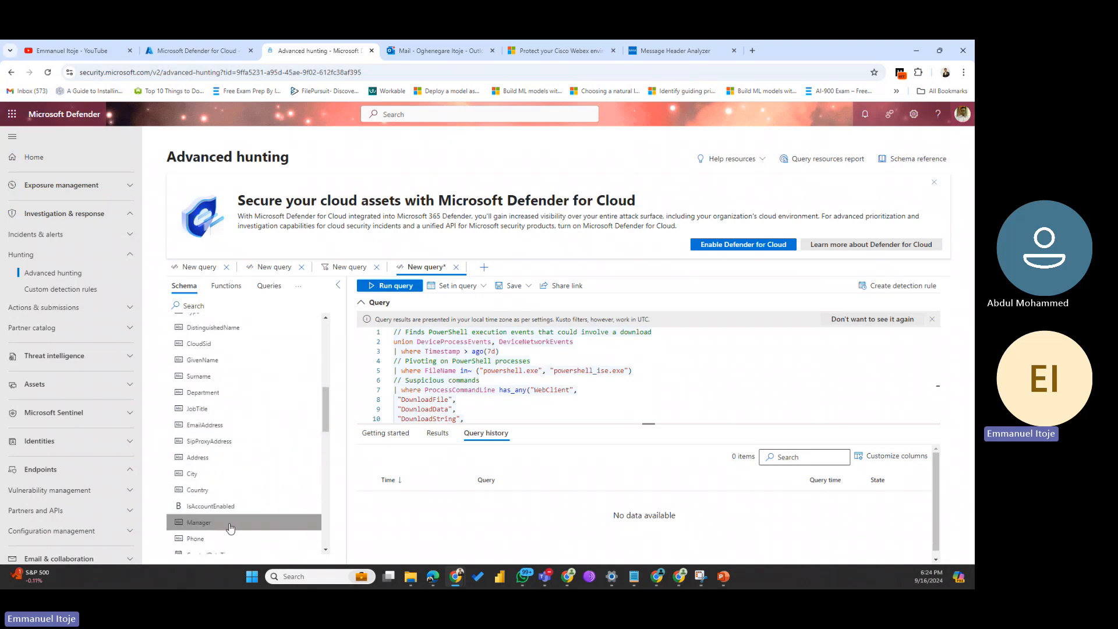
{"action": "scroll", "coordinate": [222, 431], "scroll_direction": "up", "scroll_amount": 3}
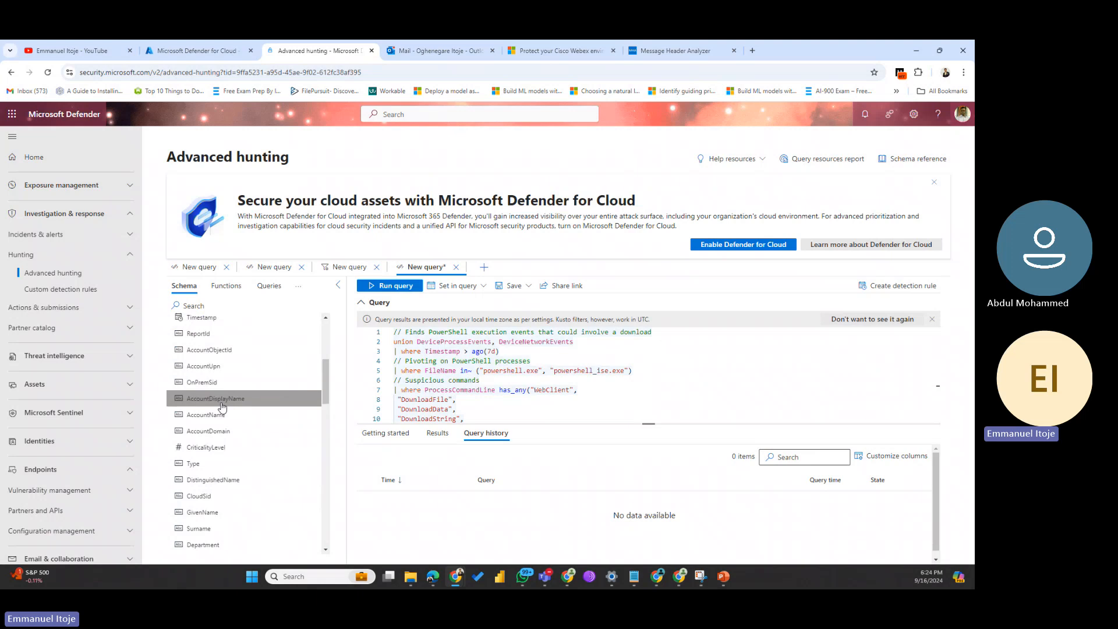
{"action": "scroll", "coordinate": [216, 433], "scroll_direction": "up", "scroll_amount": 2}
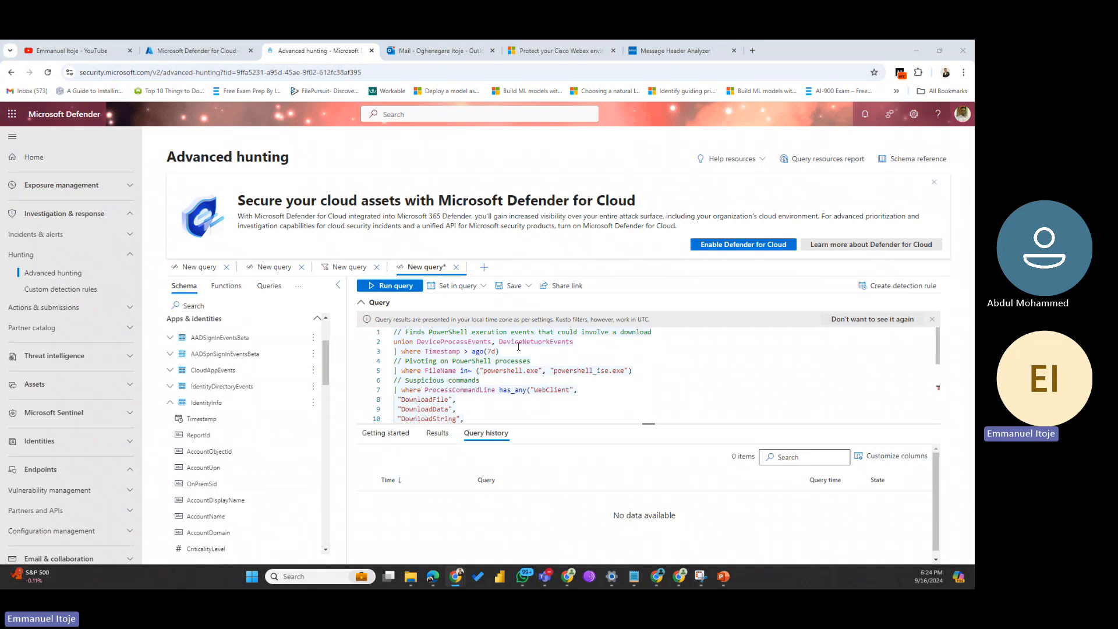
{"action": "left_click", "coordinate": [656, 333]}
{"action": "left_click_drag", "start_coordinate": [656, 333], "coordinate": [350, 338]}
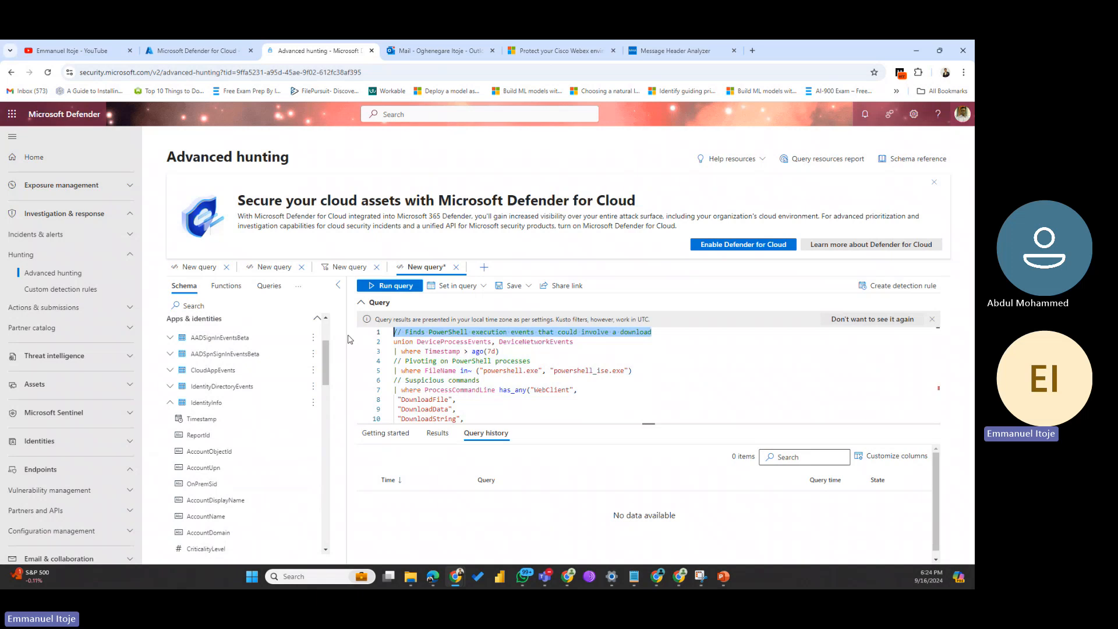
{"action": "left_click", "coordinate": [658, 354]}
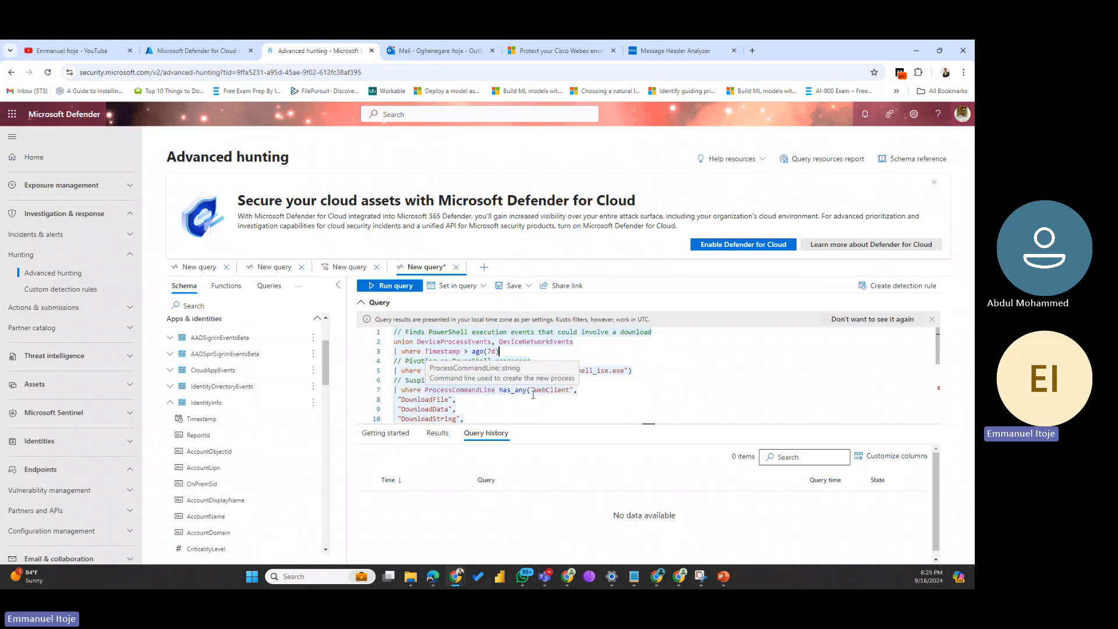
{"action": "scroll", "coordinate": [449, 391], "scroll_direction": "down", "scroll_amount": 5}
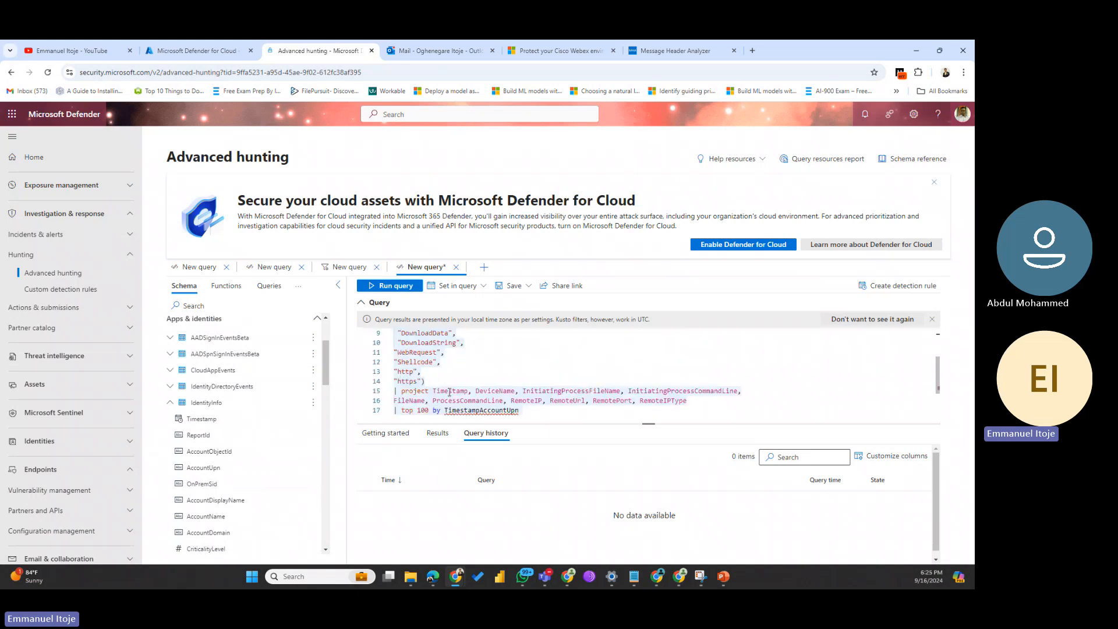
{"action": "scroll", "coordinate": [448, 389], "scroll_direction": "up", "scroll_amount": 5}
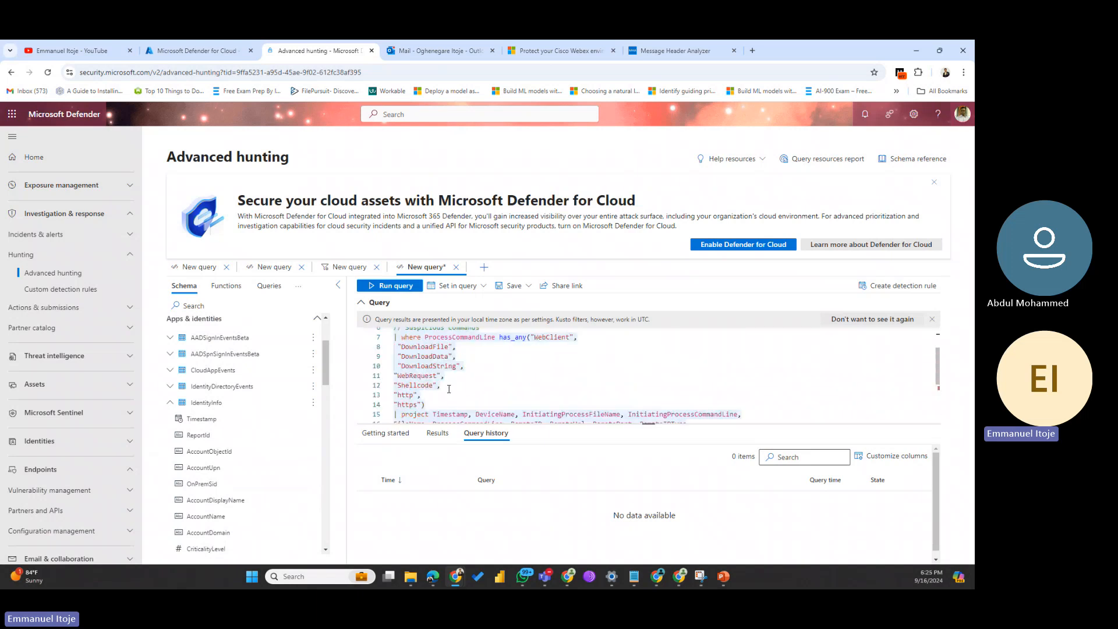
Step: Run the PowerShell download query and highlight its 'TimestampAccountUpn' semantic error and fix advice
{"action": "left_click", "coordinate": [389, 286]}
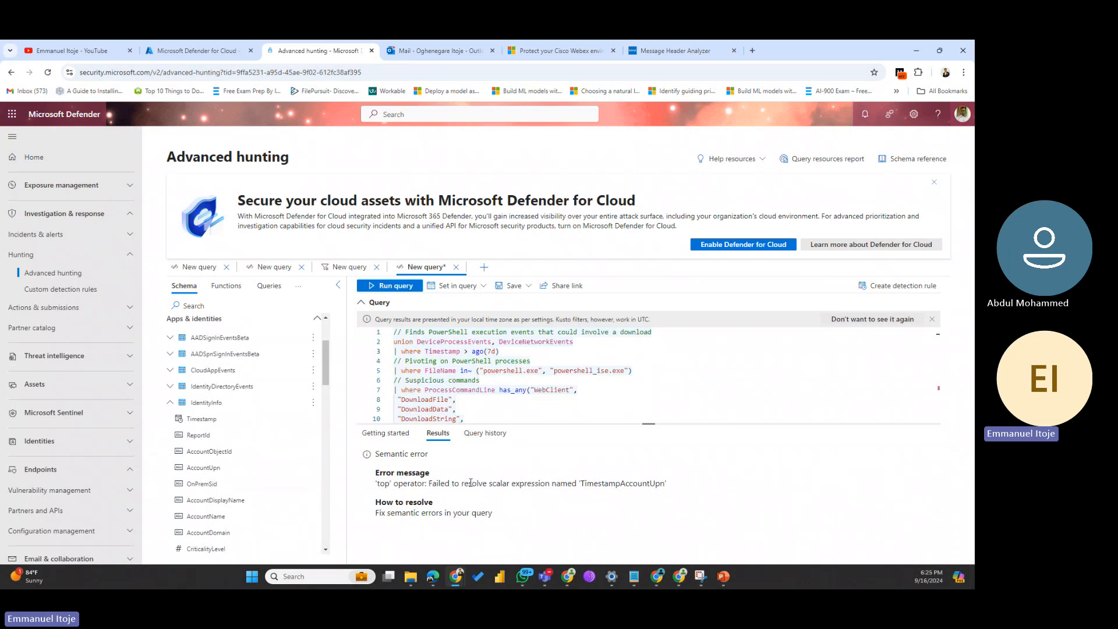
{"action": "left_click_drag", "start_coordinate": [470, 483], "coordinate": [641, 489]}
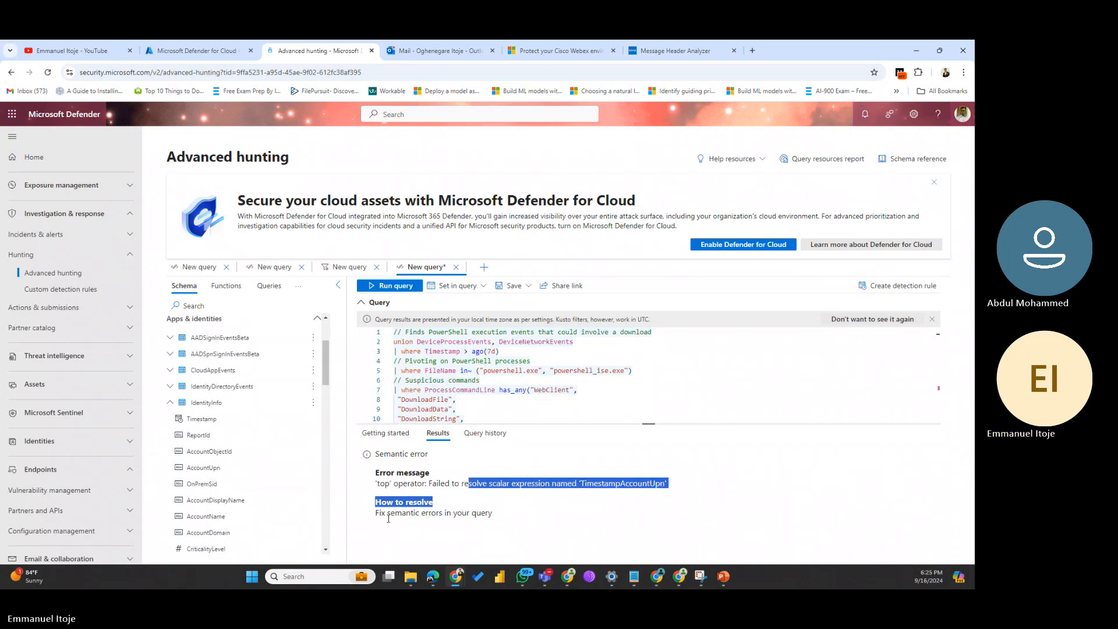
{"action": "left_click_drag", "start_coordinate": [388, 518], "coordinate": [481, 514]}
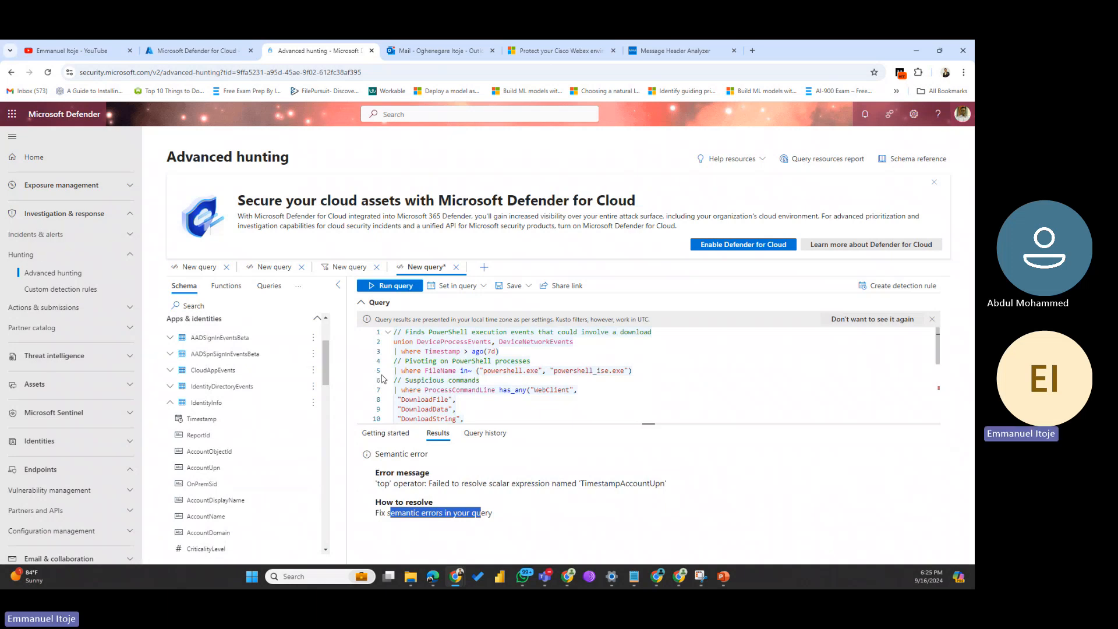
{"action": "left_click", "coordinate": [576, 360]}
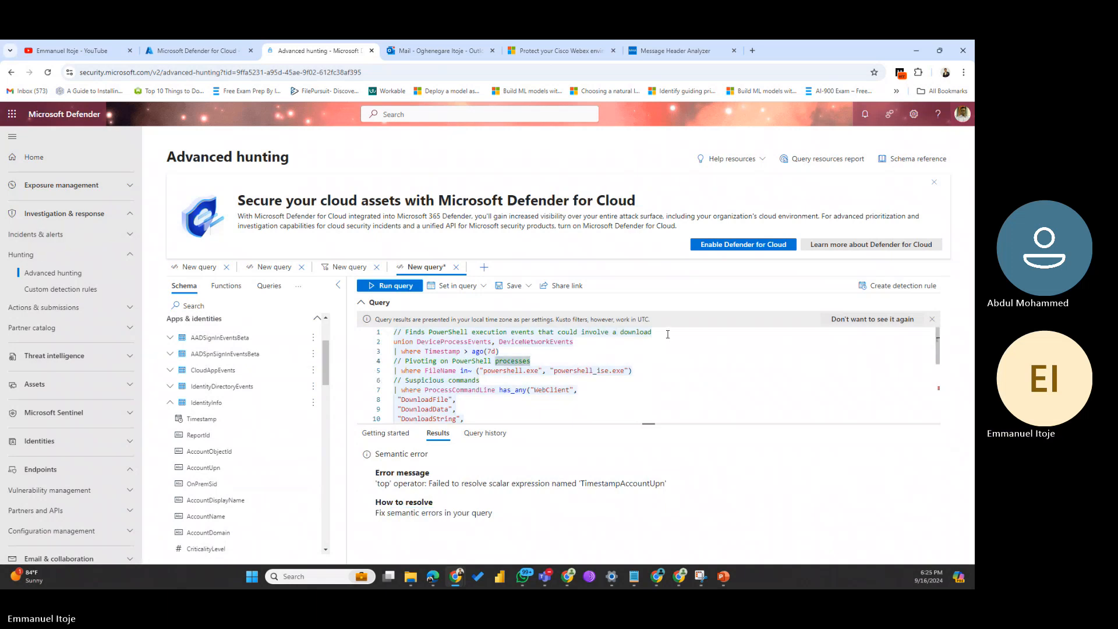
Step: Delete the three comment lines and leftover blank lines from the query, then rerun it
{"action": "left_click_drag", "start_coordinate": [668, 334], "coordinate": [505, 324]}
{"action": "key", "text": "BackSpace"}
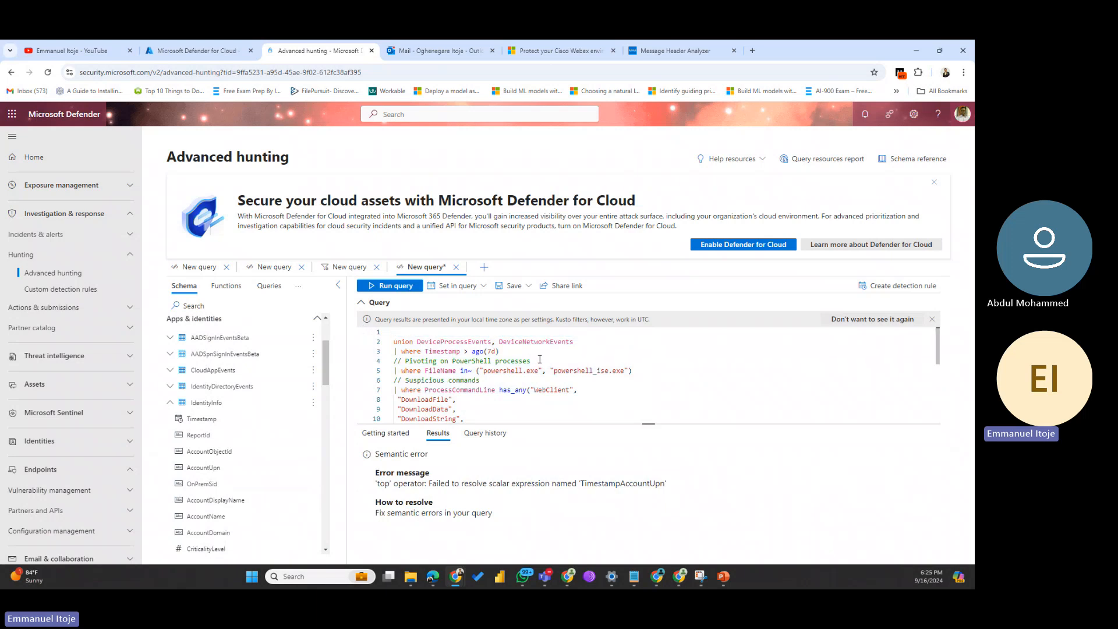
{"action": "left_click_drag", "start_coordinate": [539, 359], "coordinate": [360, 381]}
{"action": "key", "text": "BackSpace"}
{"action": "left_click", "coordinate": [483, 380]}
{"action": "key", "text": "BackSpace"}
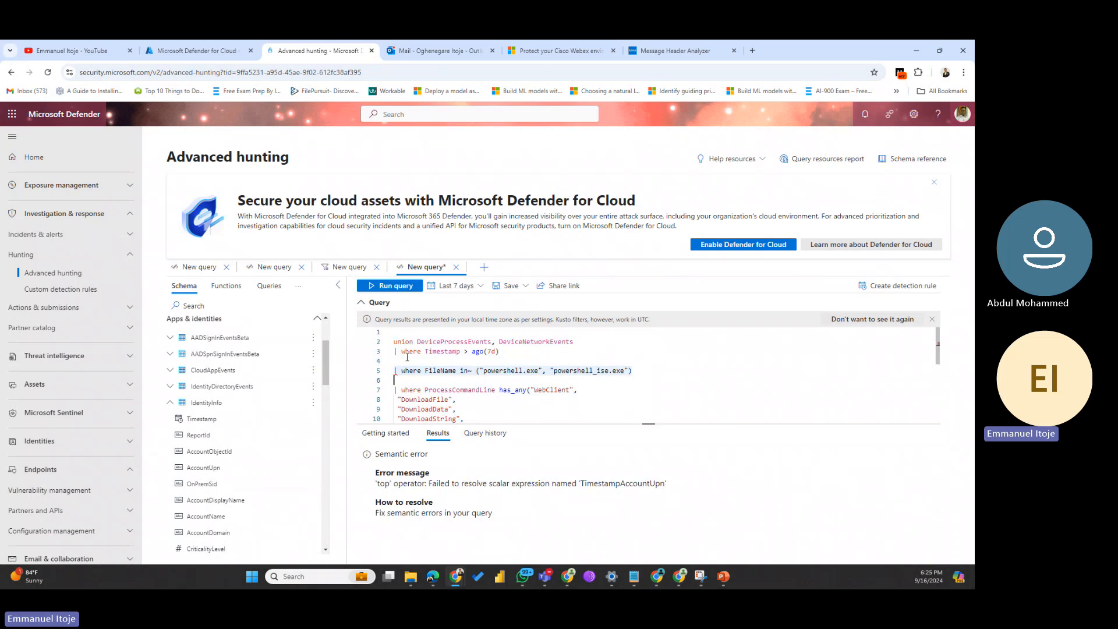
{"action": "left_click", "coordinate": [410, 359]}
{"action": "key", "text": "BackSpace"}
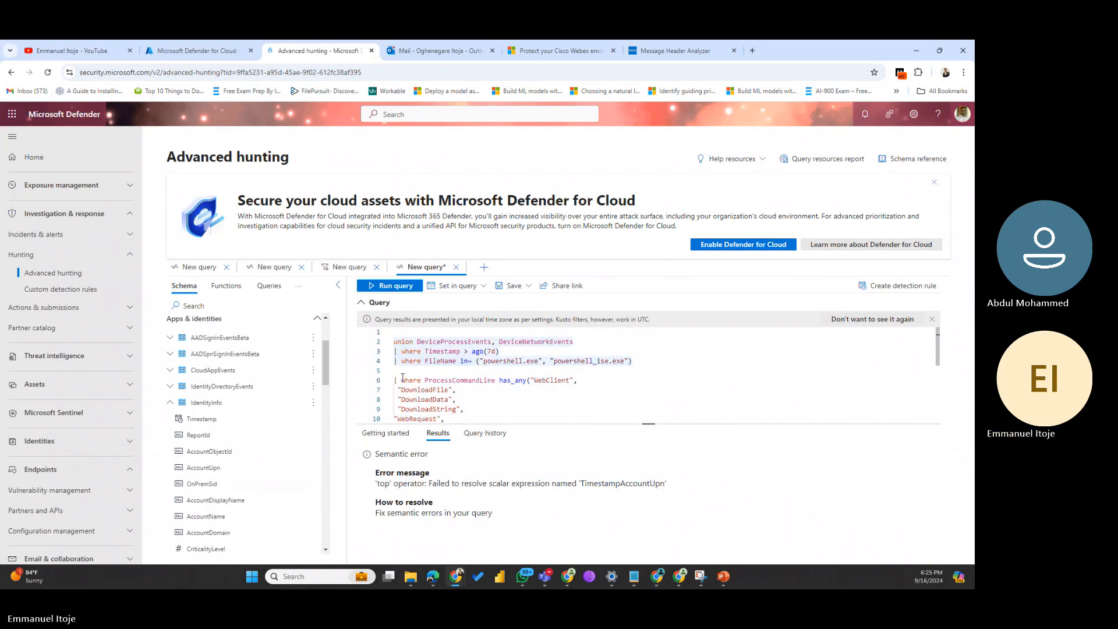
{"action": "key", "text": "BackSpace"}
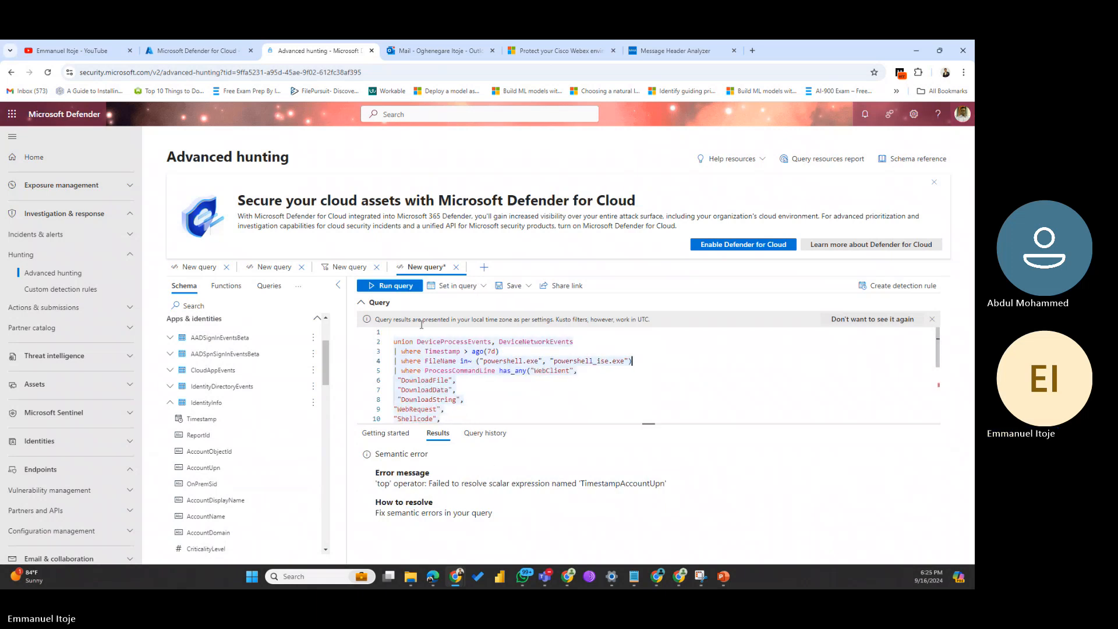
{"action": "left_click", "coordinate": [406, 287]}
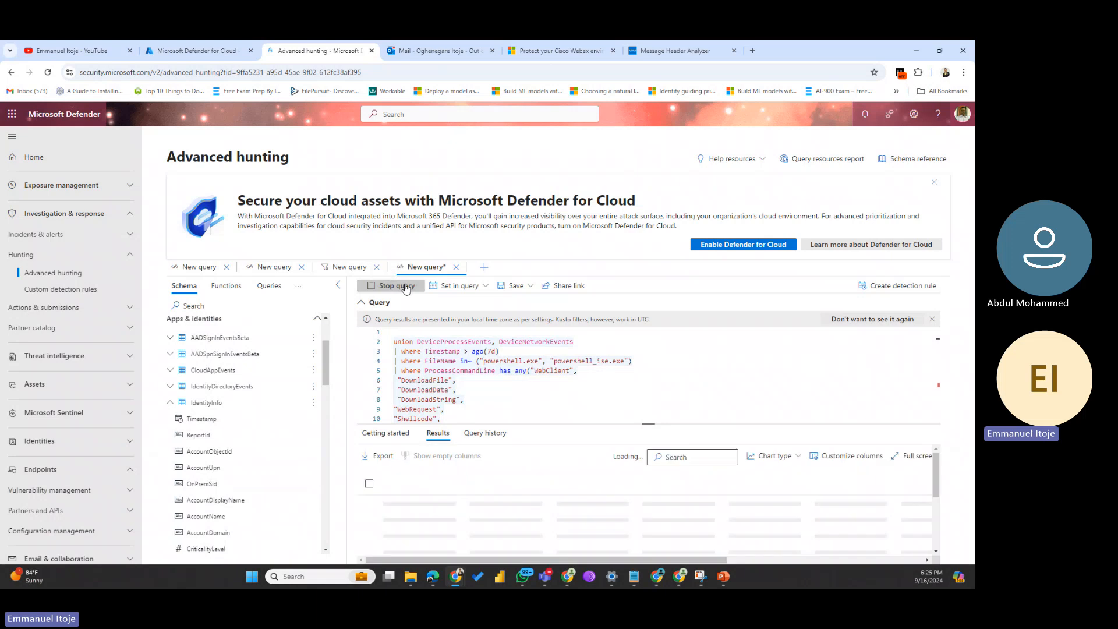
{"action": "left_click", "coordinate": [510, 286]}
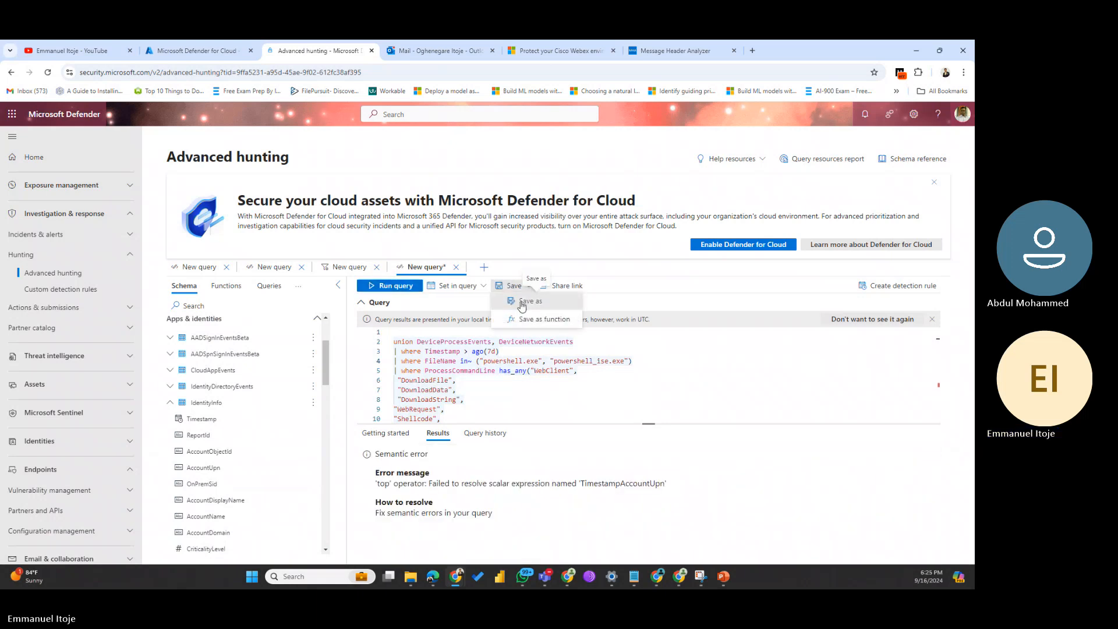
{"action": "left_click", "coordinate": [523, 302]}
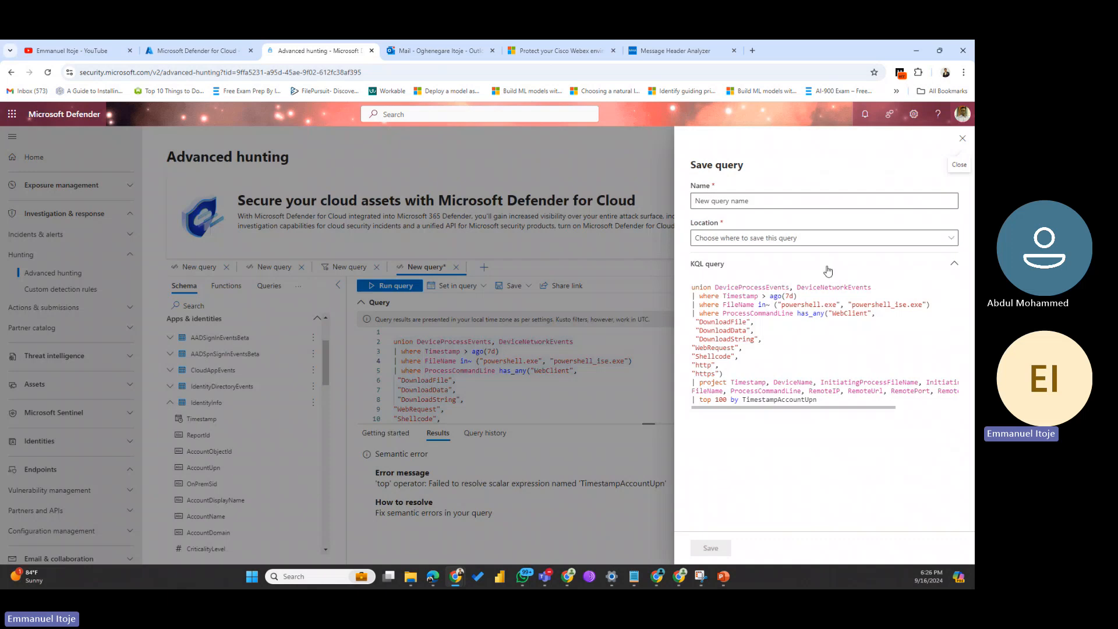
{"action": "left_click", "coordinate": [961, 138]}
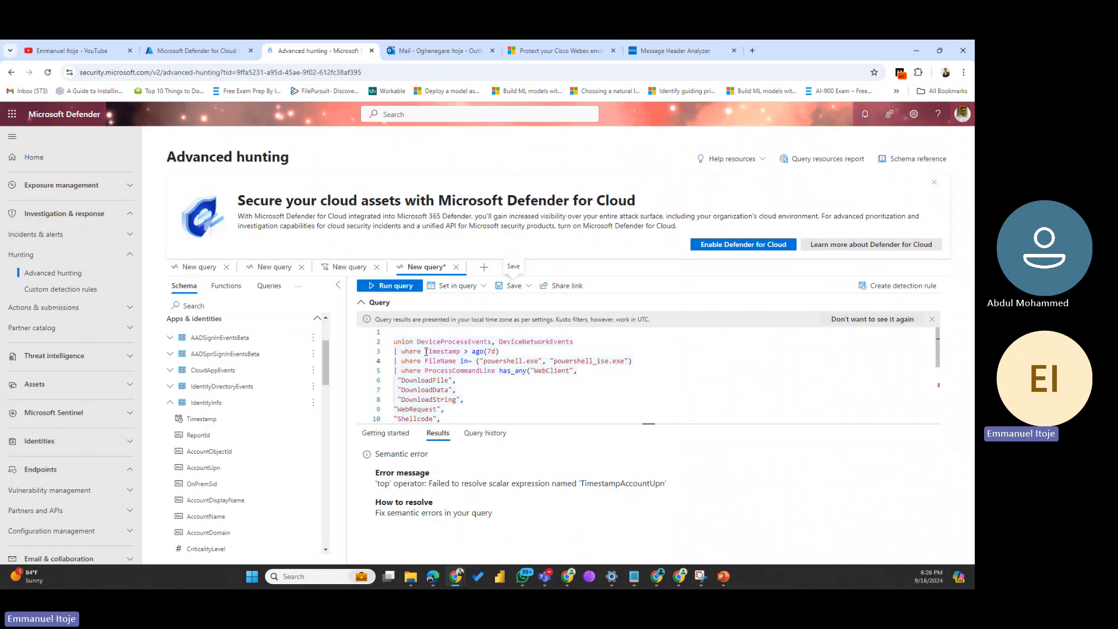
Step: Select all of the PowerShell query text in the editor and delete it
{"action": "left_click_drag", "start_coordinate": [425, 352], "coordinate": [395, 352]}
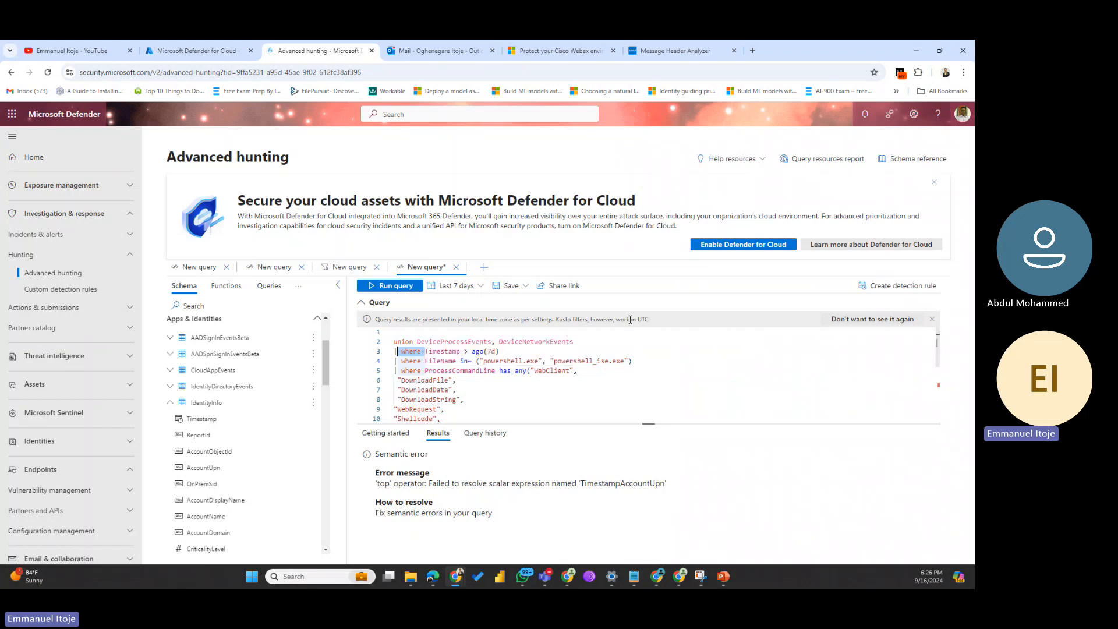
{"action": "scroll", "coordinate": [452, 392], "scroll_direction": "down", "scroll_amount": 3}
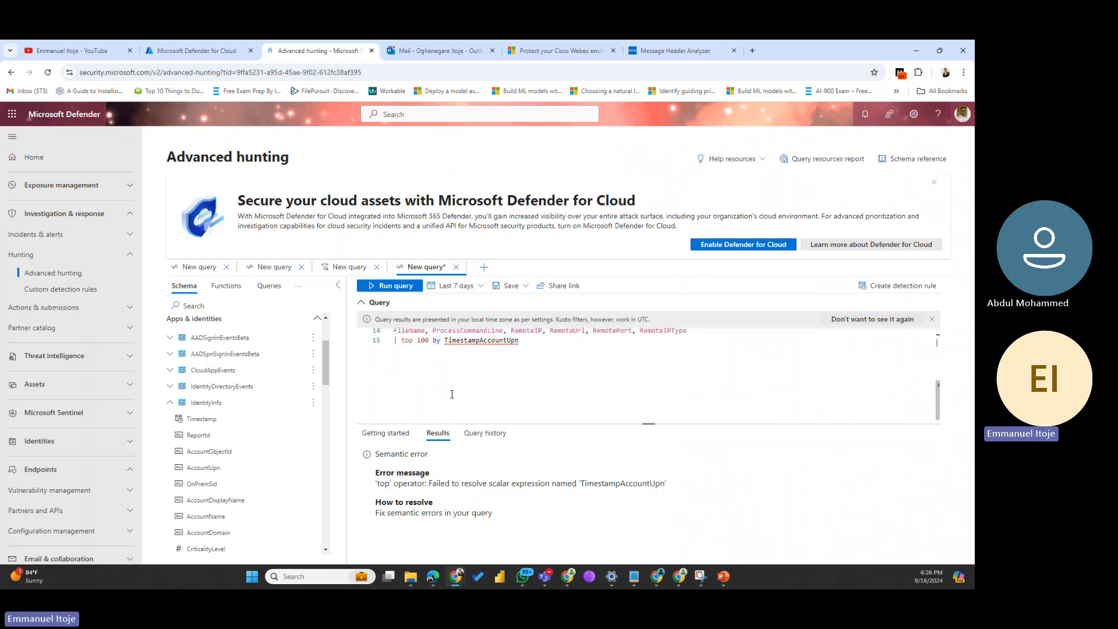
{"action": "left_click", "coordinate": [535, 368]}
{"action": "key", "text": "ctrl+a"}
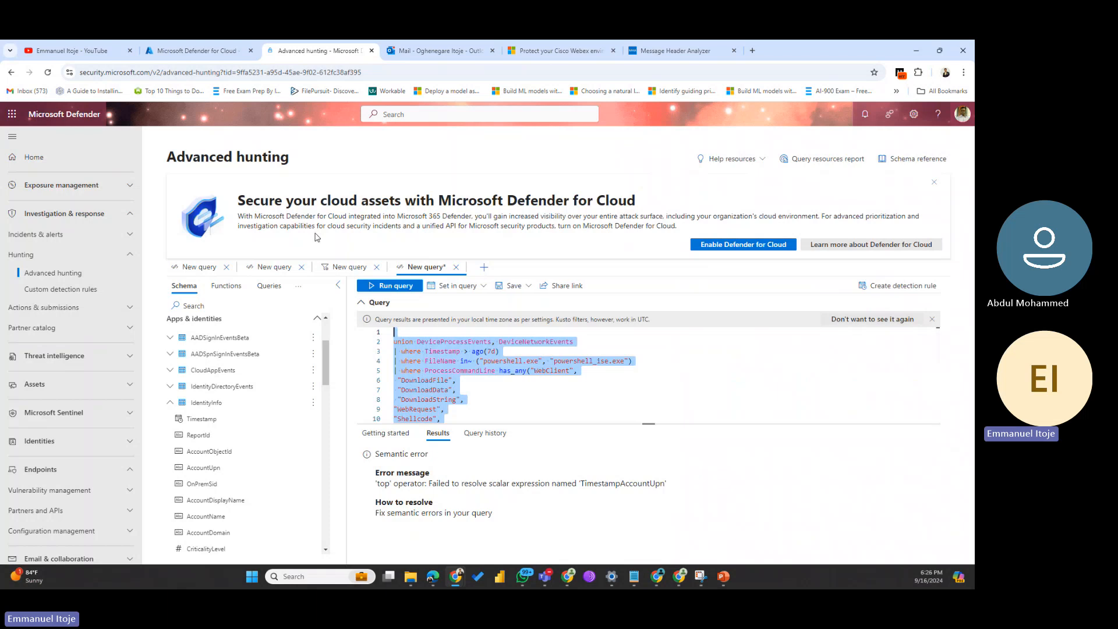
{"action": "key", "text": "BackSpace"}
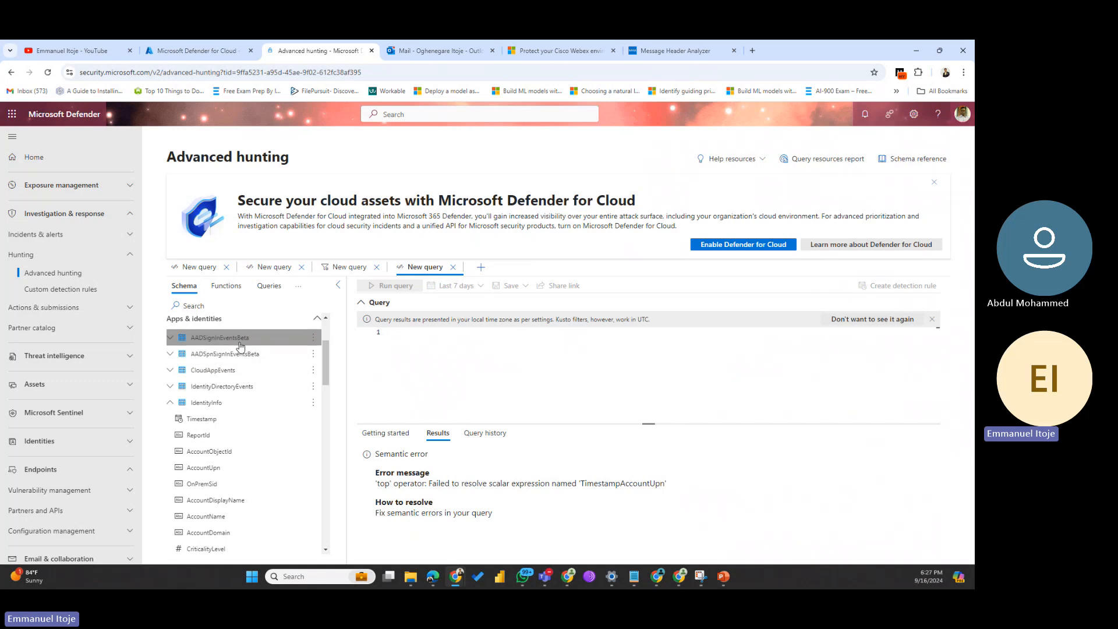
Step: Expand the AADSignInEventsBeta table in the schema and scroll through its columns
{"action": "left_click", "coordinate": [171, 339]}
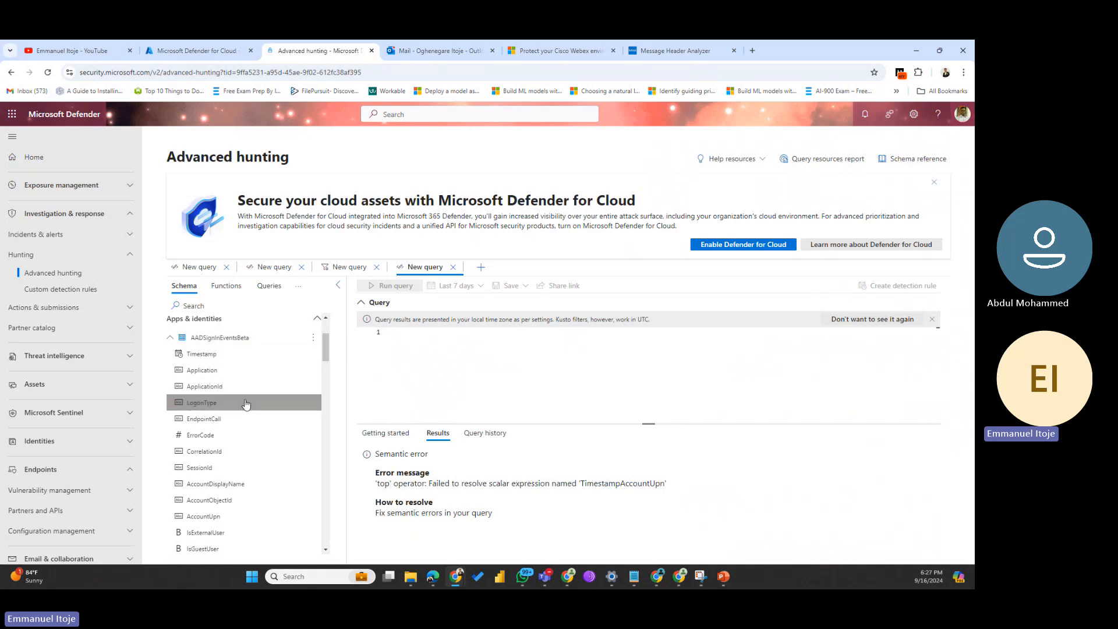
{"action": "scroll", "coordinate": [228, 433], "scroll_direction": "down", "scroll_amount": 3}
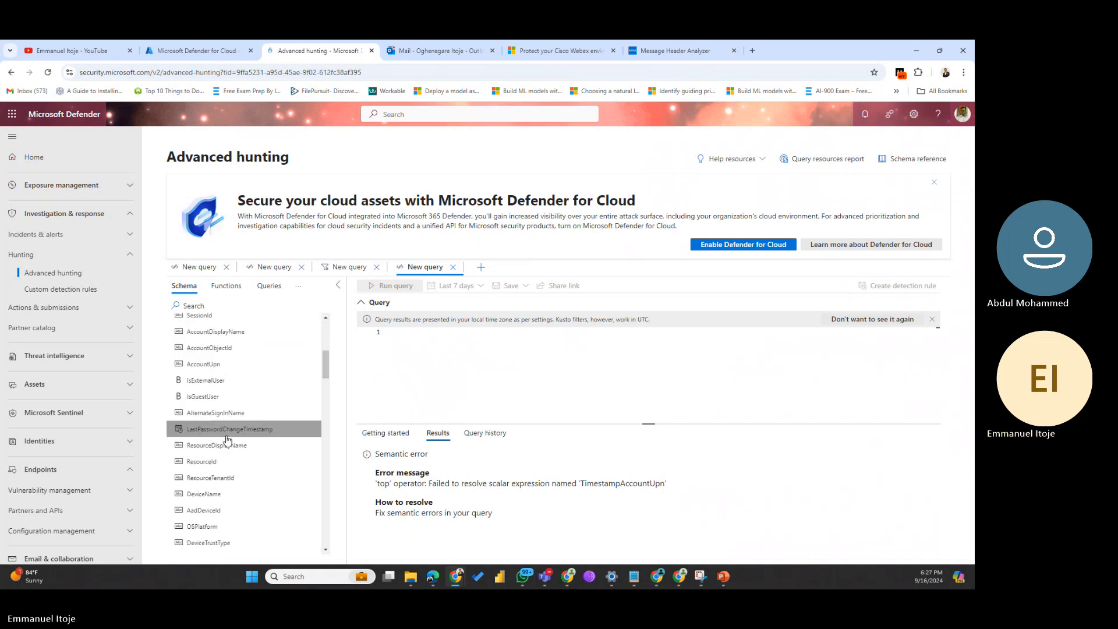
{"action": "scroll", "coordinate": [227, 439], "scroll_direction": "down", "scroll_amount": 4}
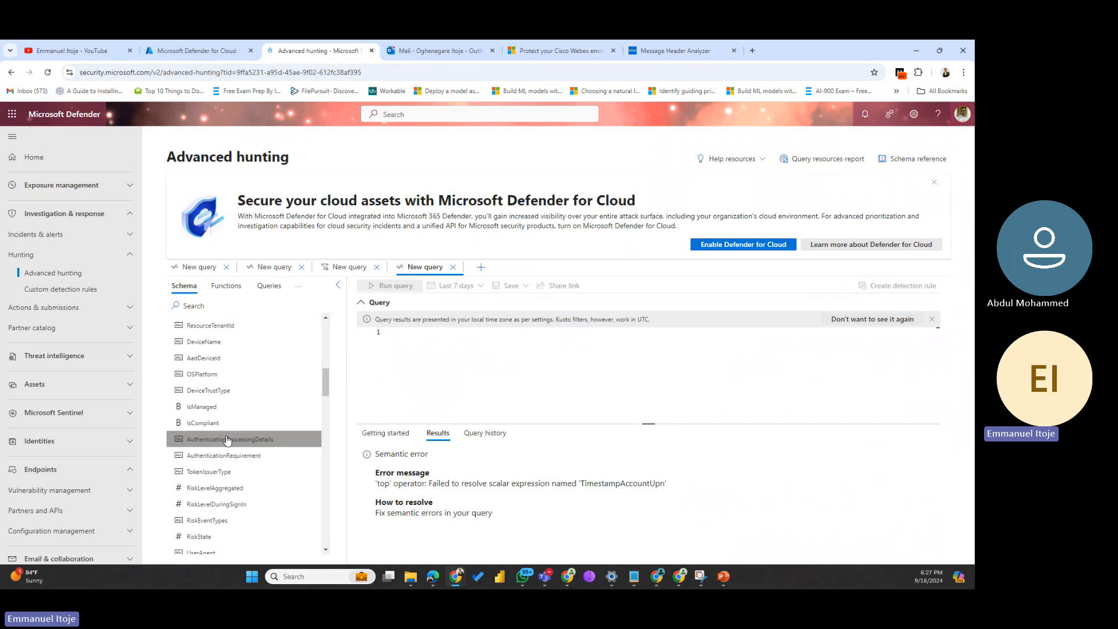
{"action": "scroll", "coordinate": [227, 436], "scroll_direction": "down", "scroll_amount": 4}
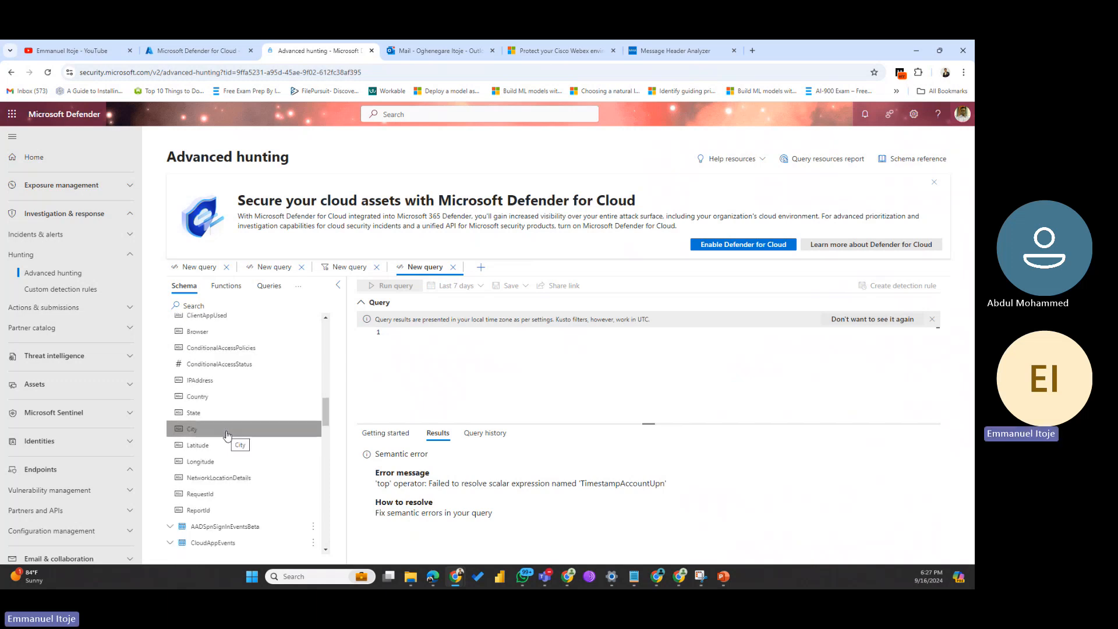
{"action": "scroll", "coordinate": [227, 436], "scroll_direction": "up", "scroll_amount": 5}
{"action": "scroll", "coordinate": [227, 436], "scroll_direction": "up", "scroll_amount": 3}
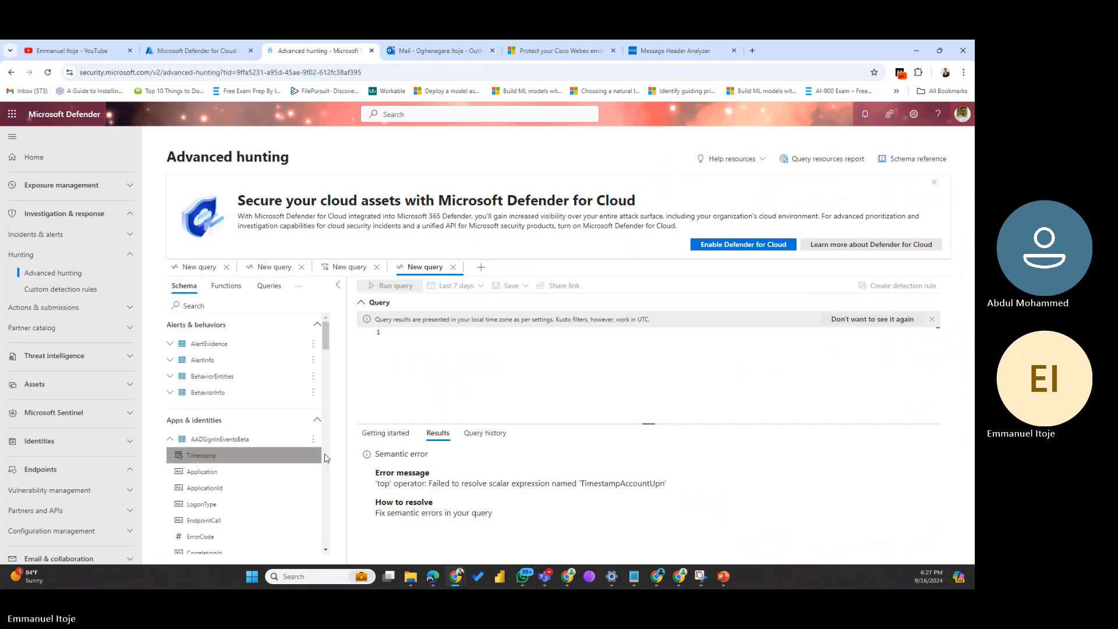
Step: Insert the Timestamp and Application columns into the query, then erase them again
{"action": "double_click", "coordinate": [214, 460]}
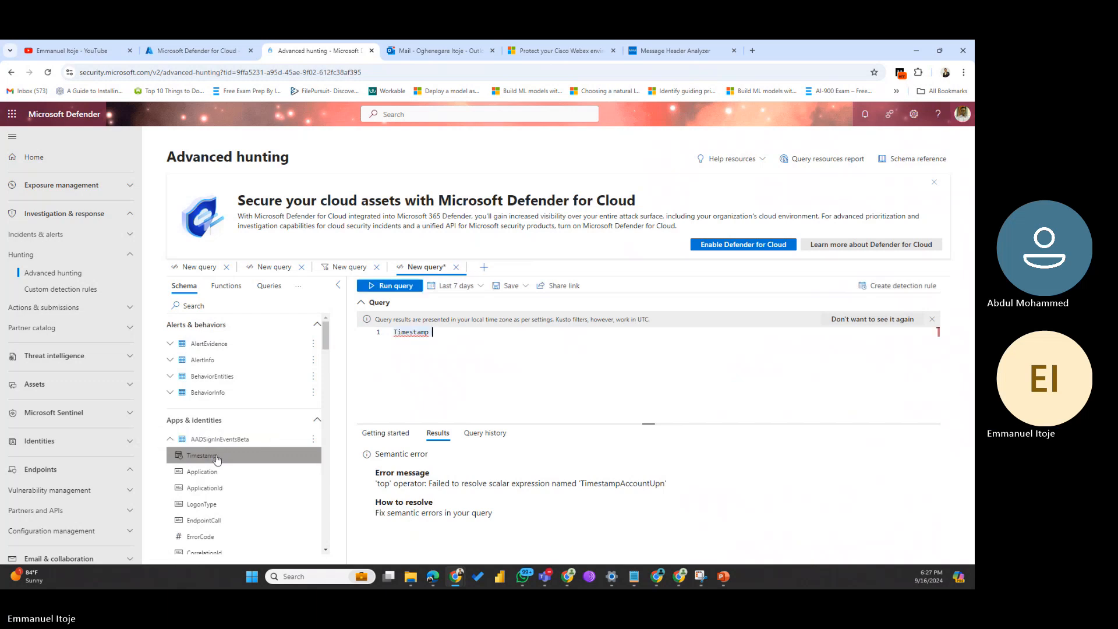
{"action": "double_click", "coordinate": [196, 475]}
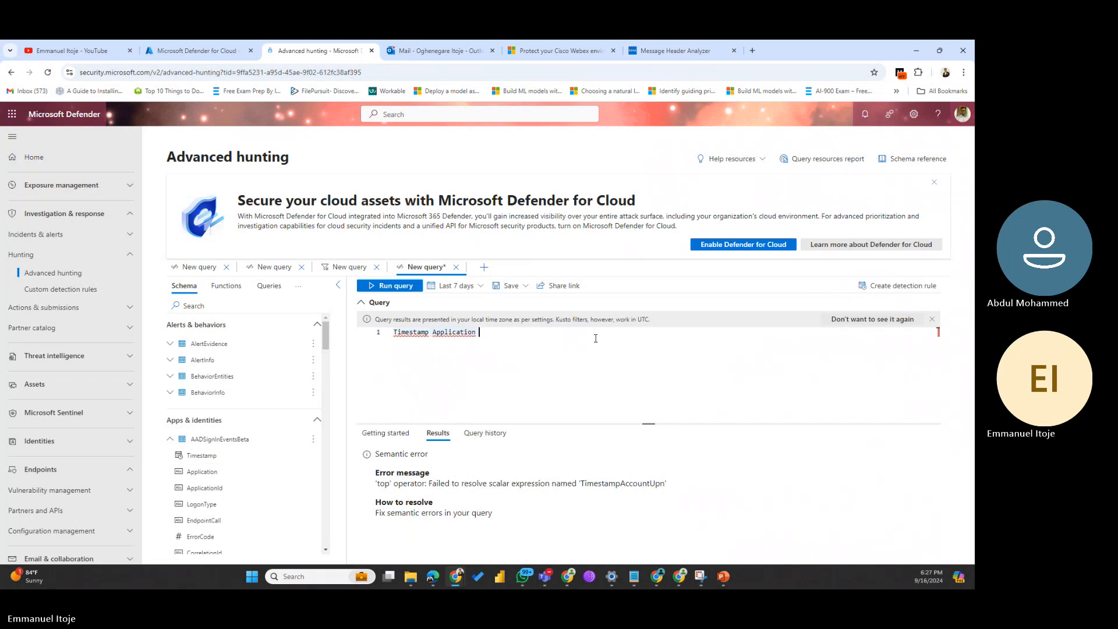
{"action": "key", "text": "BackSpace"}
{"action": "key", "text": "BackSpace"}
{"action": "key", "text": "BackSpace"}
{"action": "key", "text": "BackSpace"}
{"action": "key", "text": "BackSpace"}
{"action": "key", "text": "BackSpace"}
{"action": "key", "text": "BackSpace"}
{"action": "key", "text": "BackSpace"}
{"action": "key", "text": "BackSpace"}
{"action": "key", "text": "BackSpace"}
{"action": "key", "text": "BackSpace"}
{"action": "key", "text": "BackSpace"}
{"action": "key", "text": "BackSpace"}
{"action": "key", "text": "BackSpace"}
{"action": "key", "text": "BackSpace"}
{"action": "key", "text": "BackSpace"}
{"action": "key", "text": "BackSpace"}
{"action": "key", "text": "BackSpace"}
{"action": "key", "text": "BackSpace"}
{"action": "key", "text": "BackSpace"}
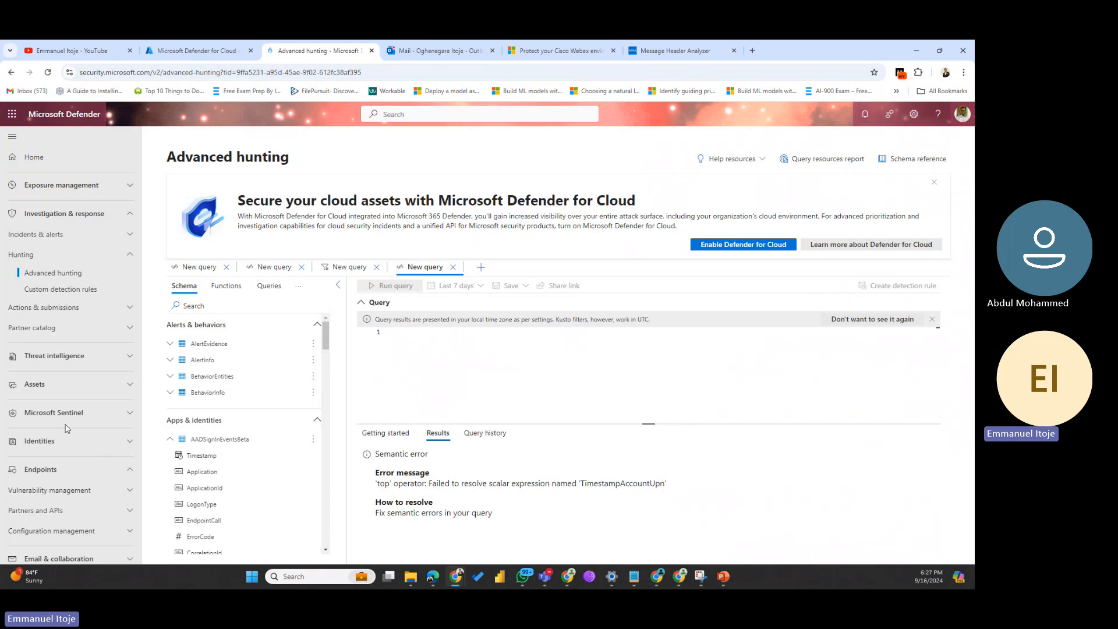
{"action": "left_click", "coordinate": [202, 471]}
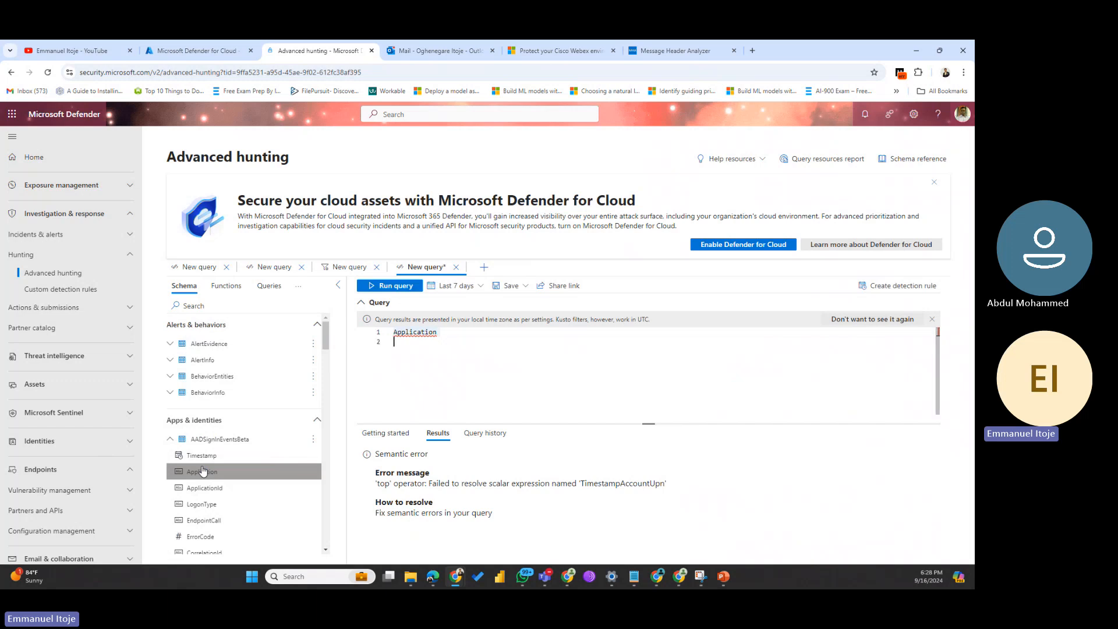
{"action": "left_click", "coordinate": [501, 337]}
{"action": "key", "text": "Return"}
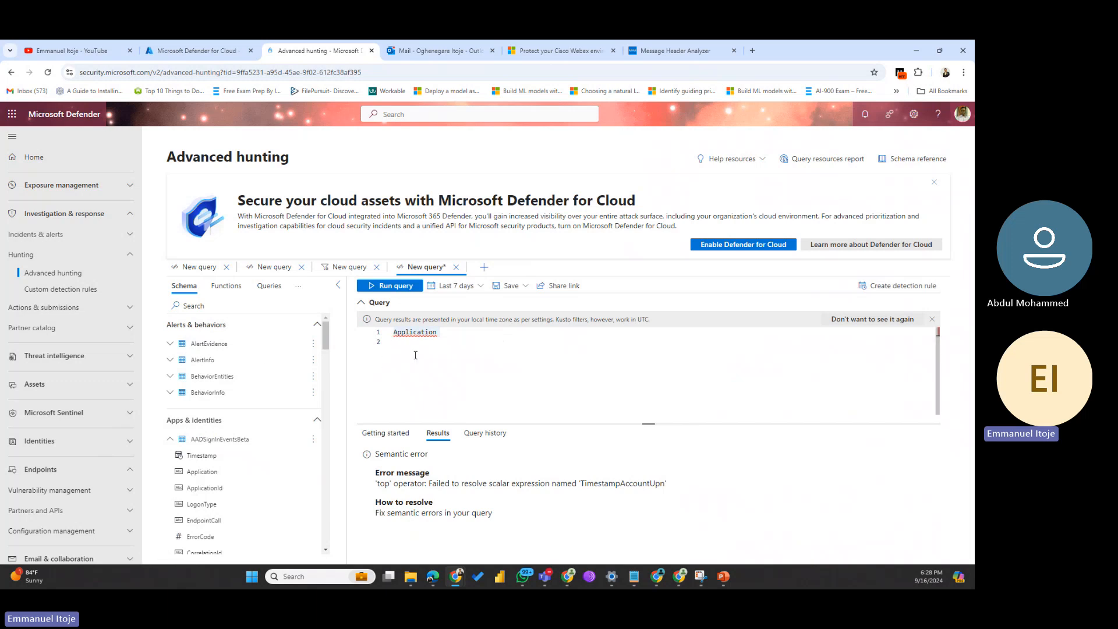
{"action": "type", "text": "summa"}
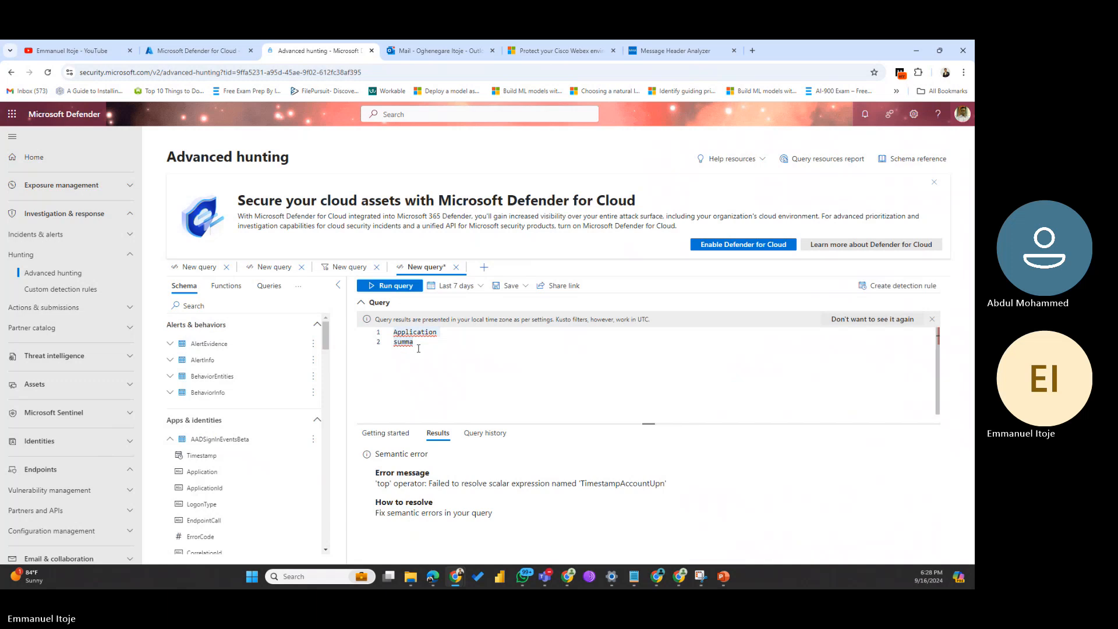
{"action": "type", "text": "rize"}
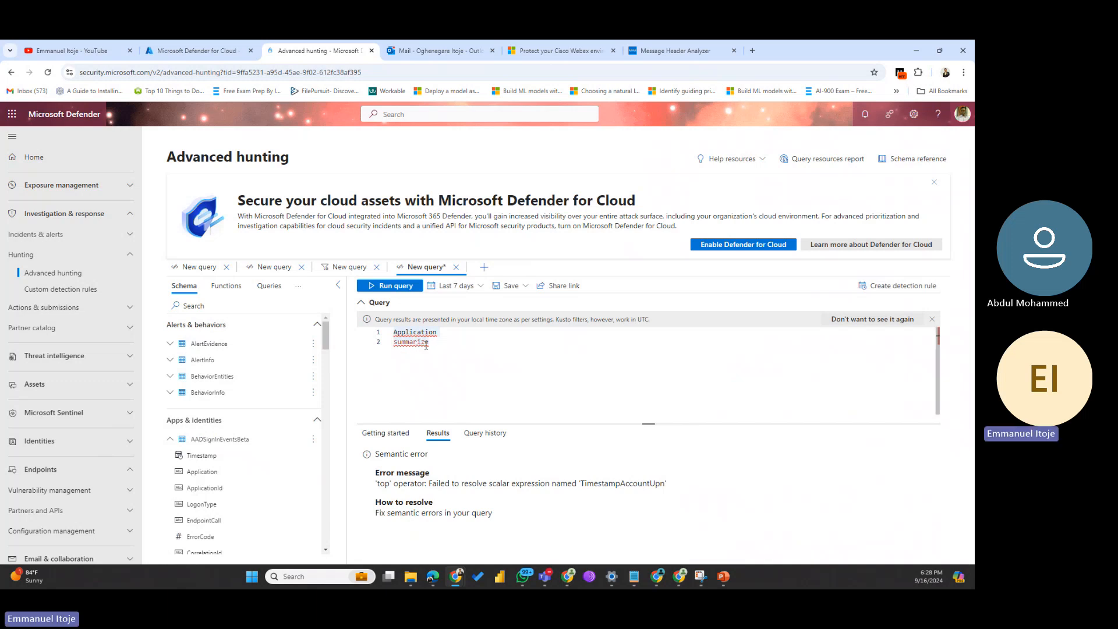
{"action": "mouse_move", "coordinate": [426, 339]}
{"action": "left_click_drag", "start_coordinate": [453, 349], "coordinate": [344, 325]}
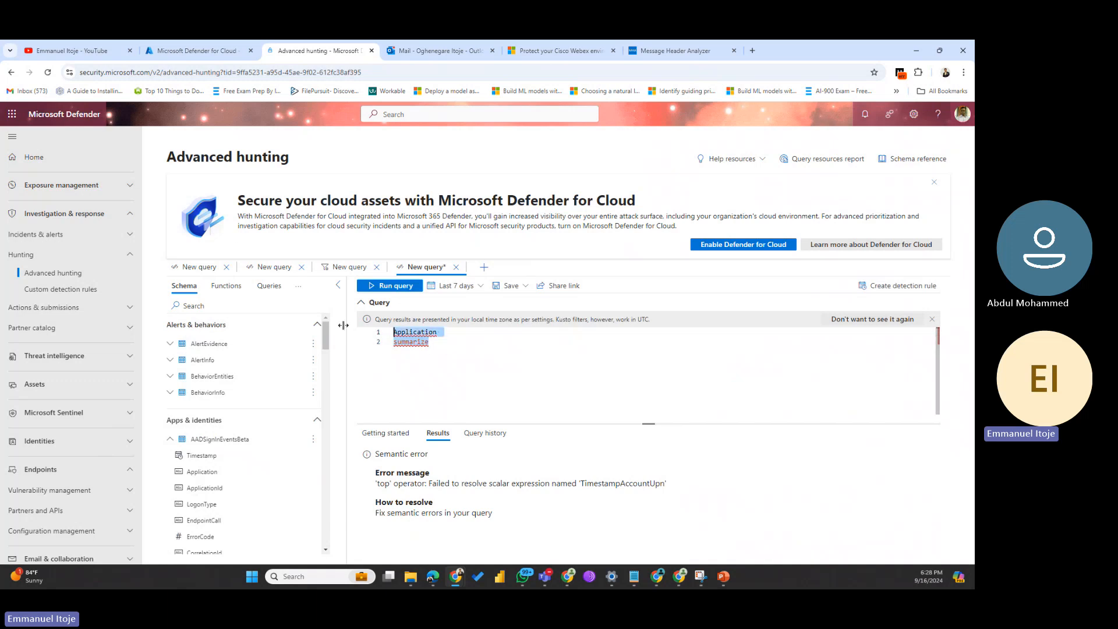
{"action": "key", "text": "BackSpace"}
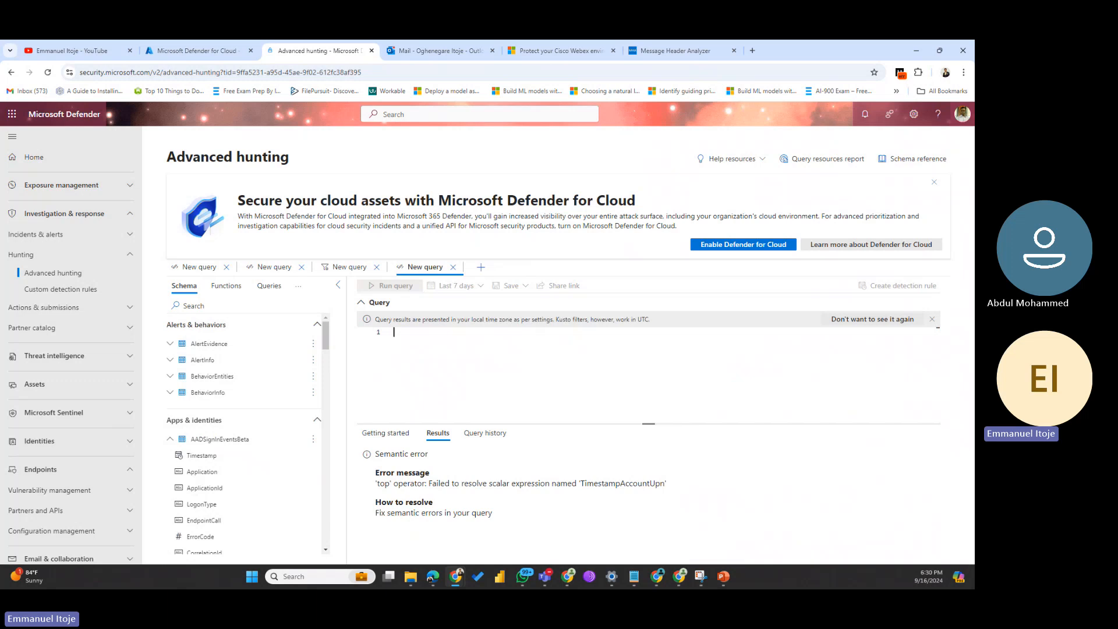
Step: Close the fourth, third and second New query tabs, keeping one empty query tab
{"action": "key", "text": "alt+Tab"}
{"action": "left_click", "coordinate": [454, 268]}
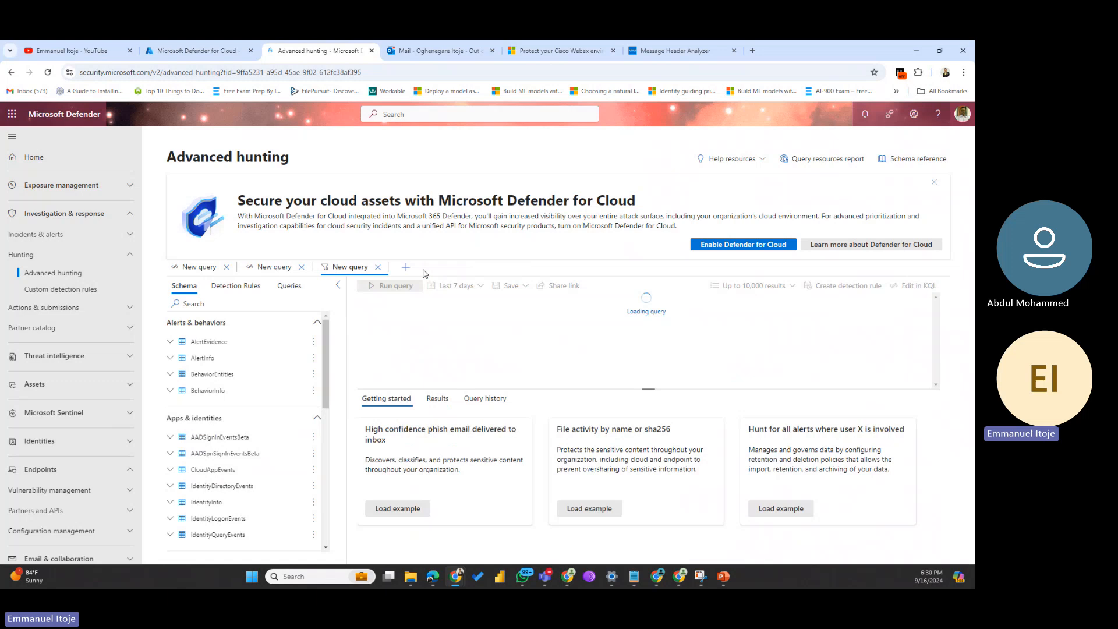
{"action": "left_click", "coordinate": [376, 268]}
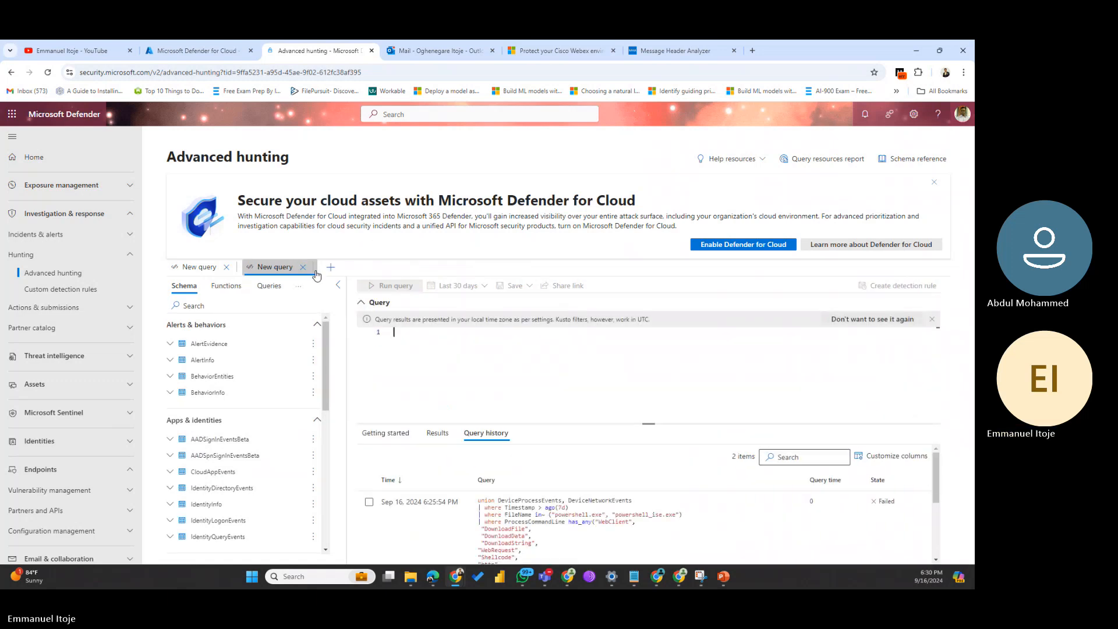
{"action": "left_click", "coordinate": [304, 267]}
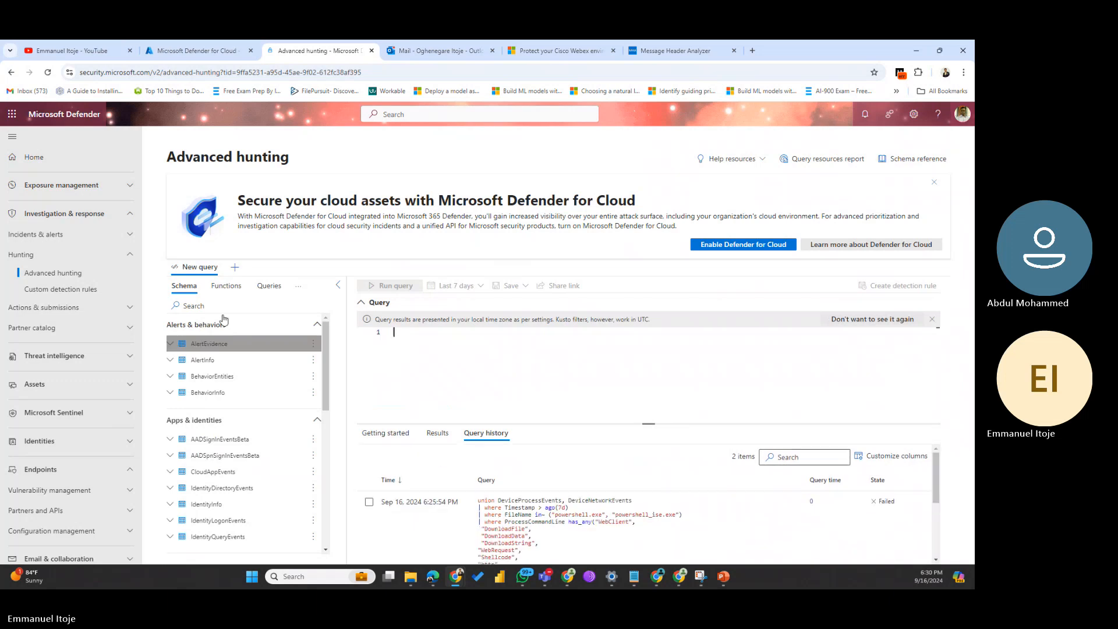
Step: Browse the Functions and Queries lists in the hunting sidebar
{"action": "left_click", "coordinate": [227, 285]}
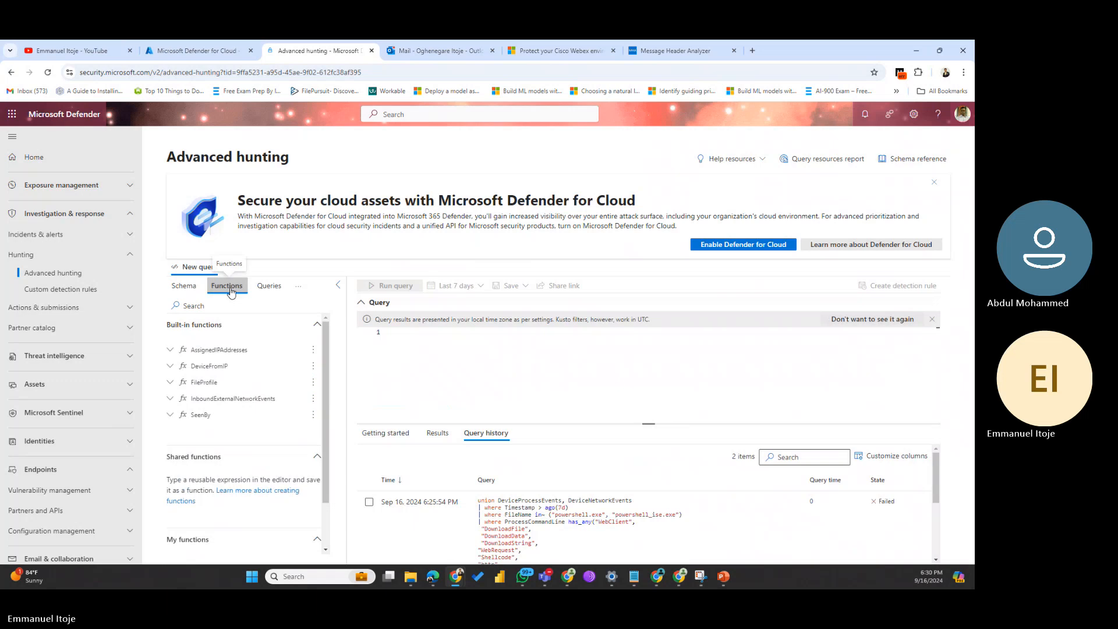
{"action": "left_click", "coordinate": [277, 286]}
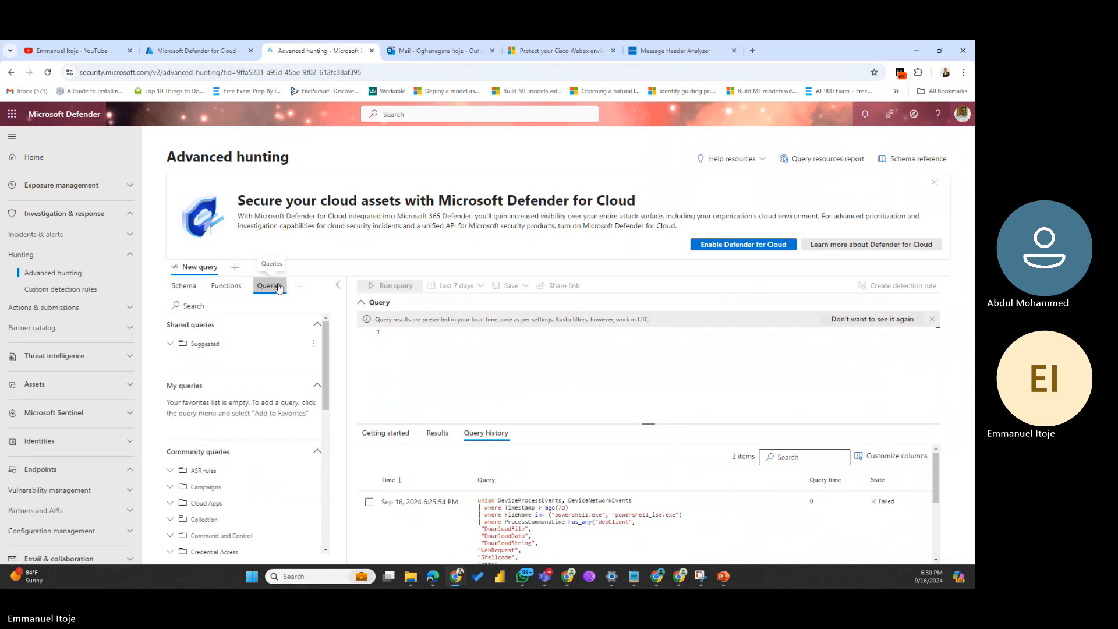
{"action": "scroll", "coordinate": [244, 379], "scroll_direction": "down", "scroll_amount": 5}
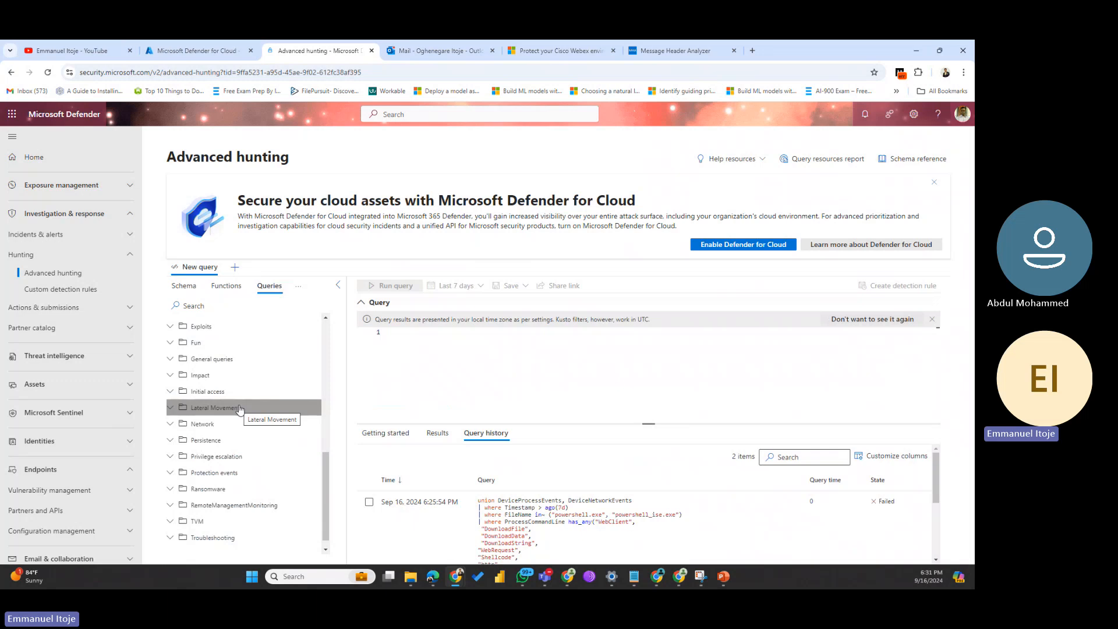
{"action": "scroll", "coordinate": [239, 408], "scroll_direction": "up", "scroll_amount": 3}
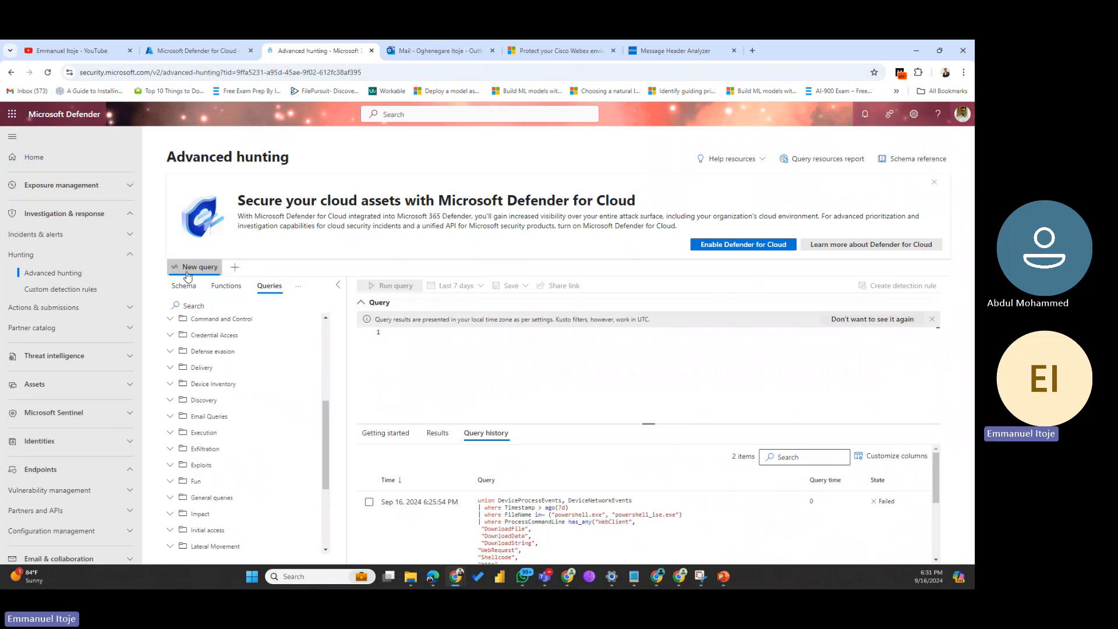
Step: Add the DeviceLogonEvents table to the query and expand the DeviceEvents columns
{"action": "left_click", "coordinate": [183, 285]}
{"action": "scroll", "coordinate": [219, 407], "scroll_direction": "down", "scroll_amount": 10}
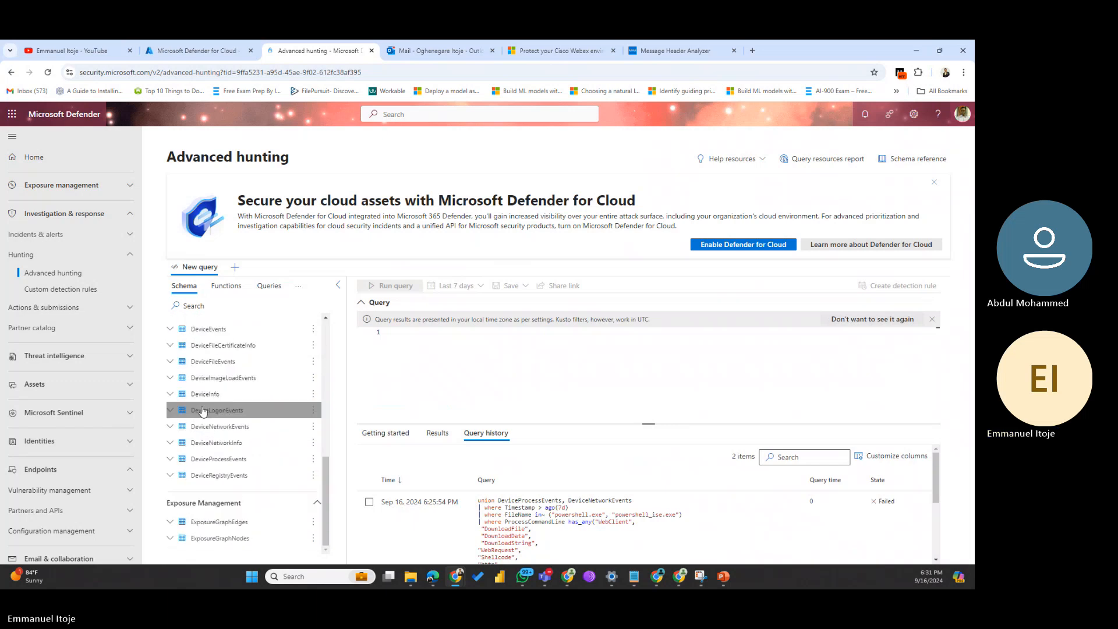
{"action": "double_click", "coordinate": [203, 411]}
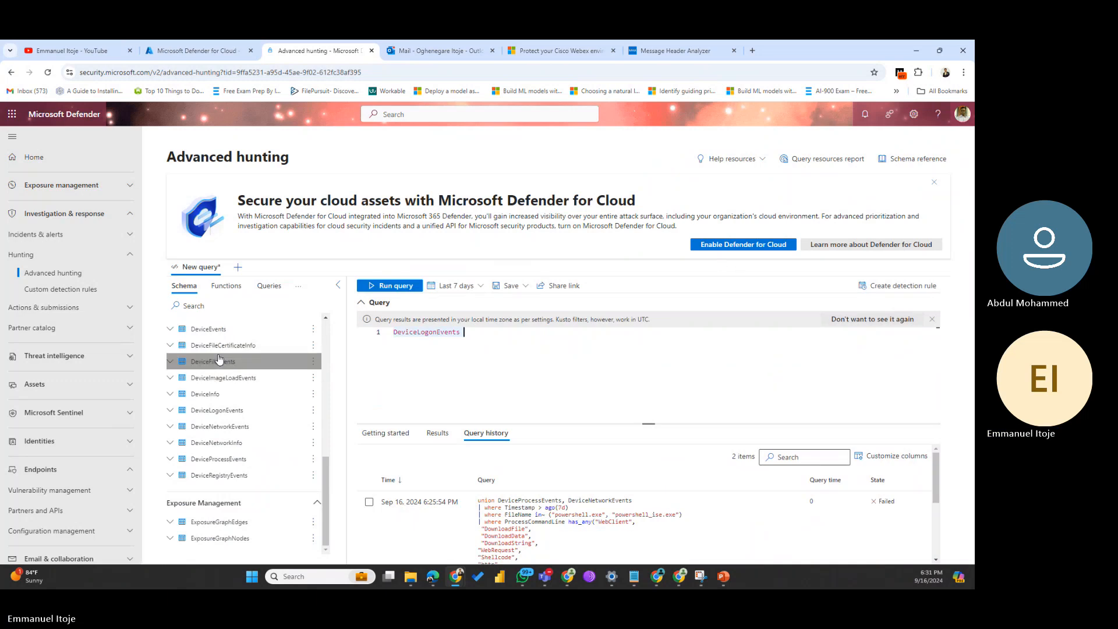
{"action": "left_click", "coordinate": [169, 330]}
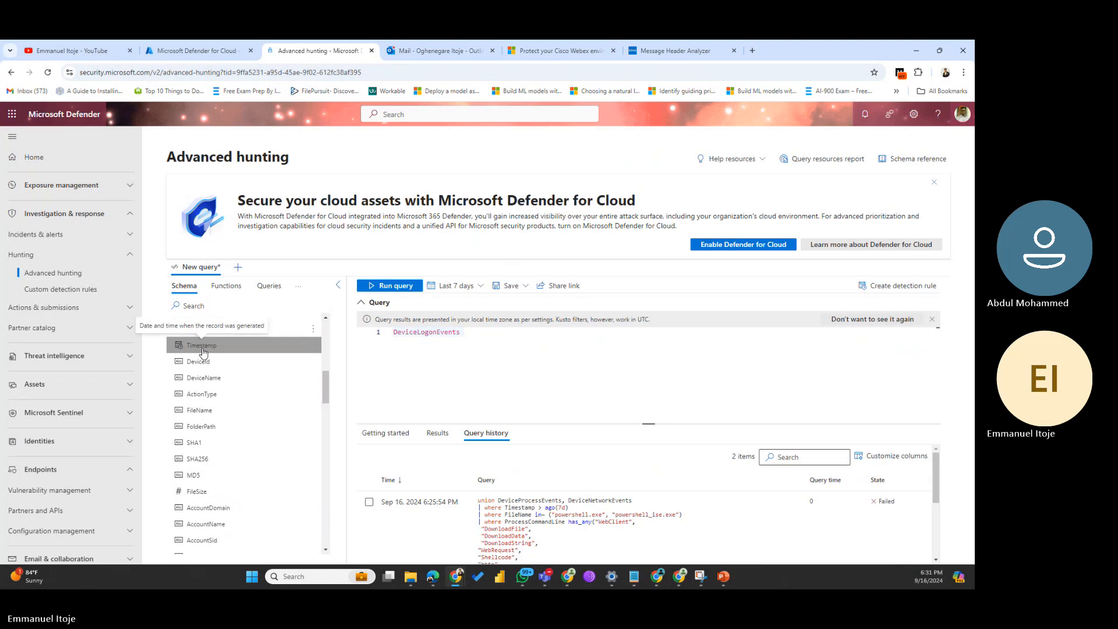
Step: Open AlertInfo-style sample preview for AADSignInEventsBeta from the schema reference, then close the panel
{"action": "left_click", "coordinate": [900, 160]}
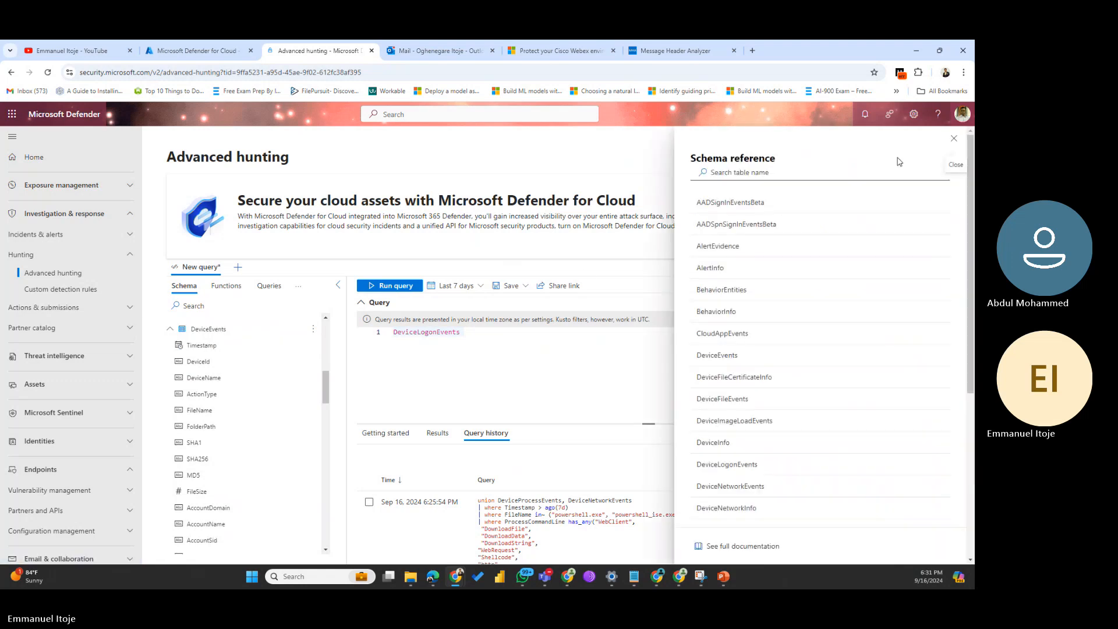
{"action": "left_click", "coordinate": [721, 205]}
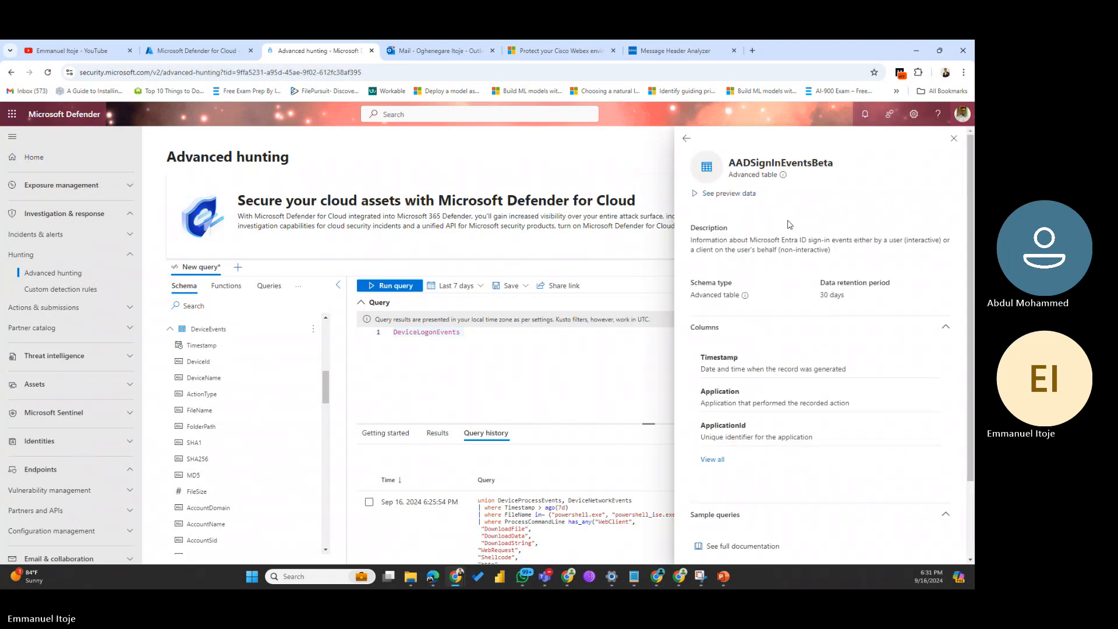
{"action": "left_click", "coordinate": [728, 194]}
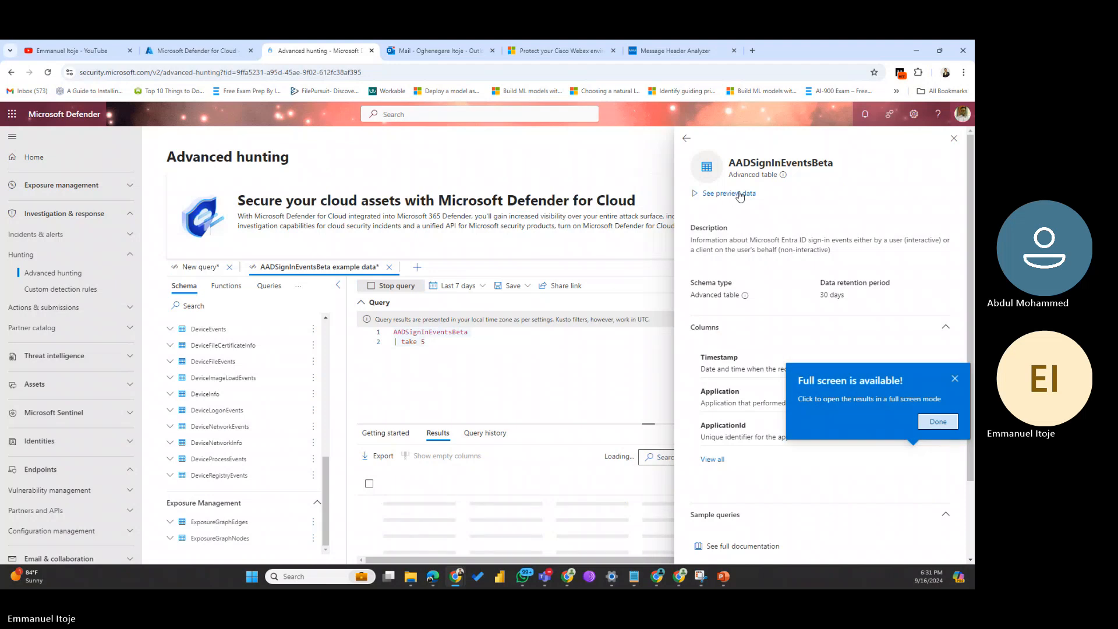
{"action": "left_click", "coordinate": [954, 138]}
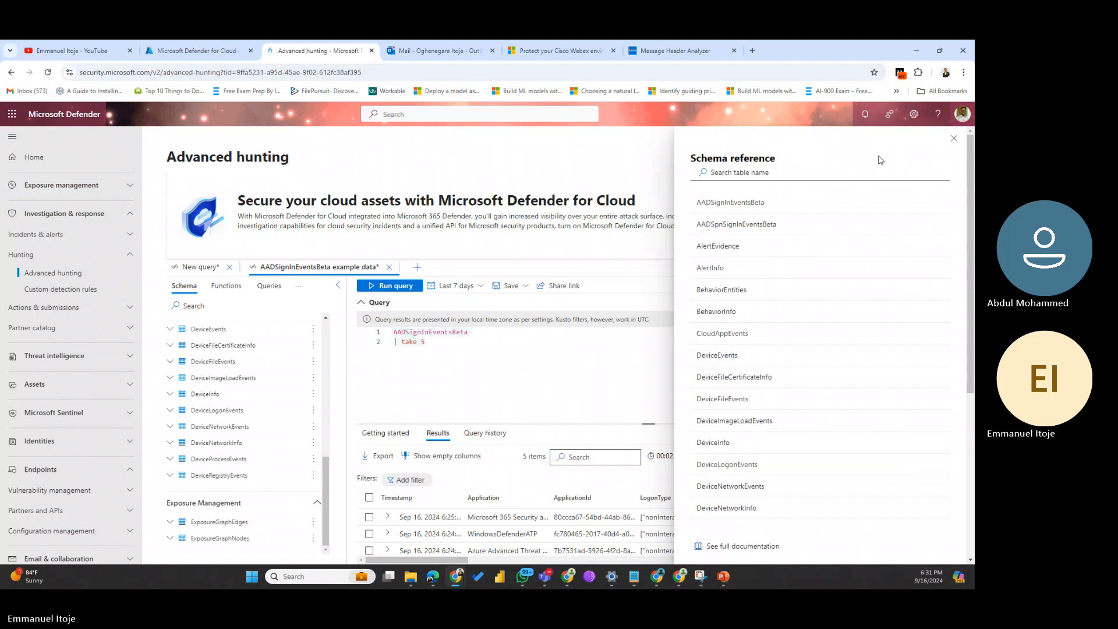
{"action": "left_click", "coordinate": [955, 142]}
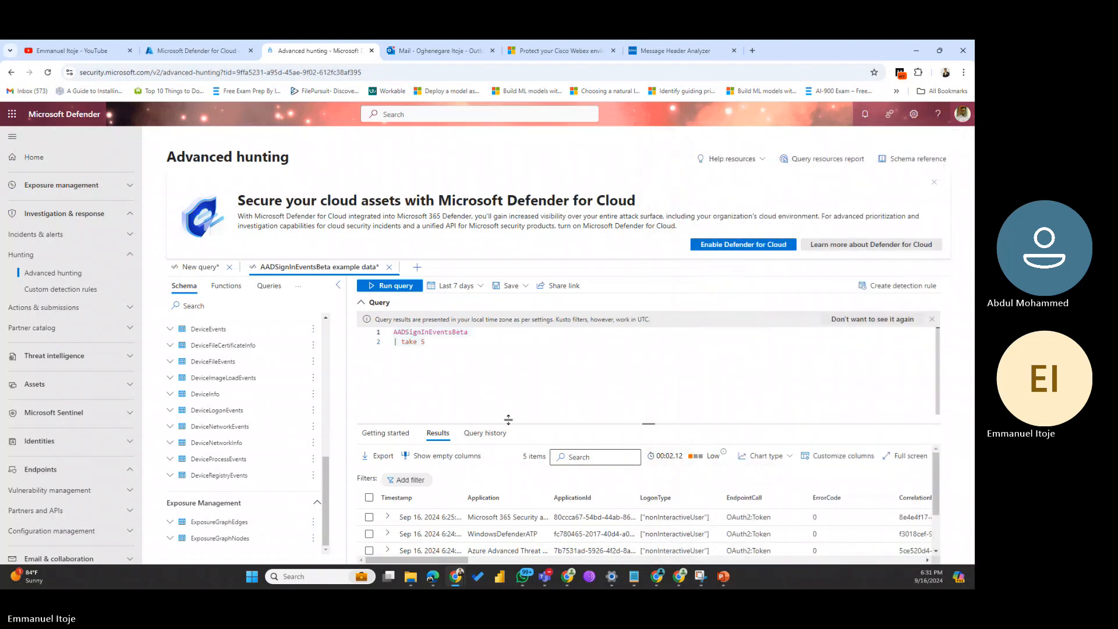
Step: Rerun the AADSignInEventsBeta sample query and review its 5 sign-in rows
{"action": "scroll", "coordinate": [508, 408], "scroll_direction": "down", "scroll_amount": 1}
{"action": "scroll", "coordinate": [508, 509], "scroll_direction": "down", "scroll_amount": 2}
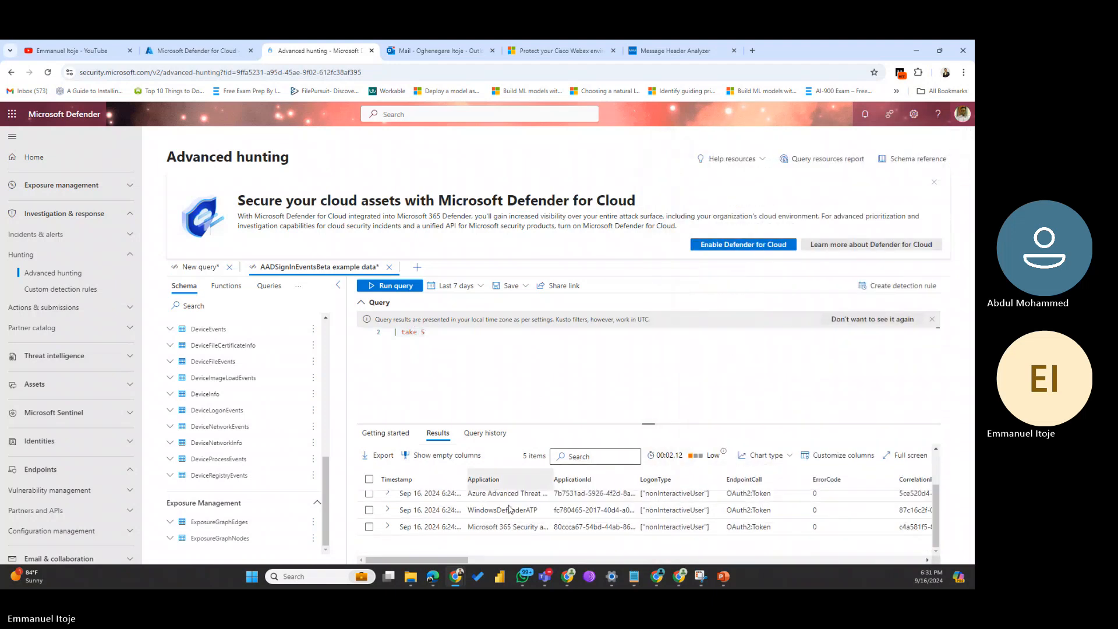
{"action": "left_click", "coordinate": [395, 287]}
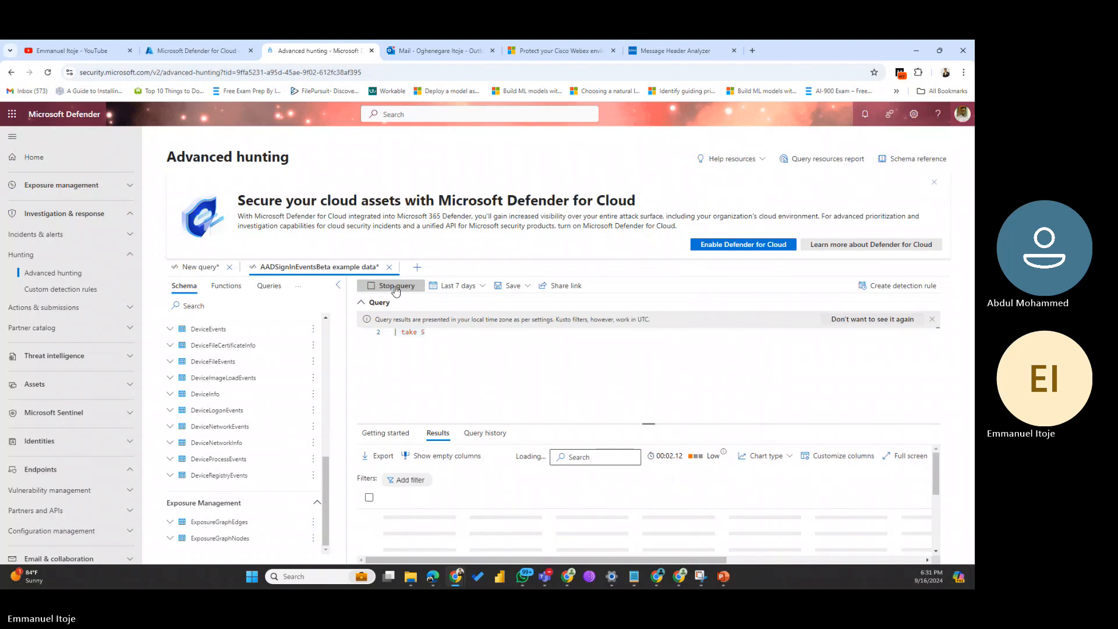
{"action": "scroll", "coordinate": [506, 380], "scroll_direction": "up", "scroll_amount": 1}
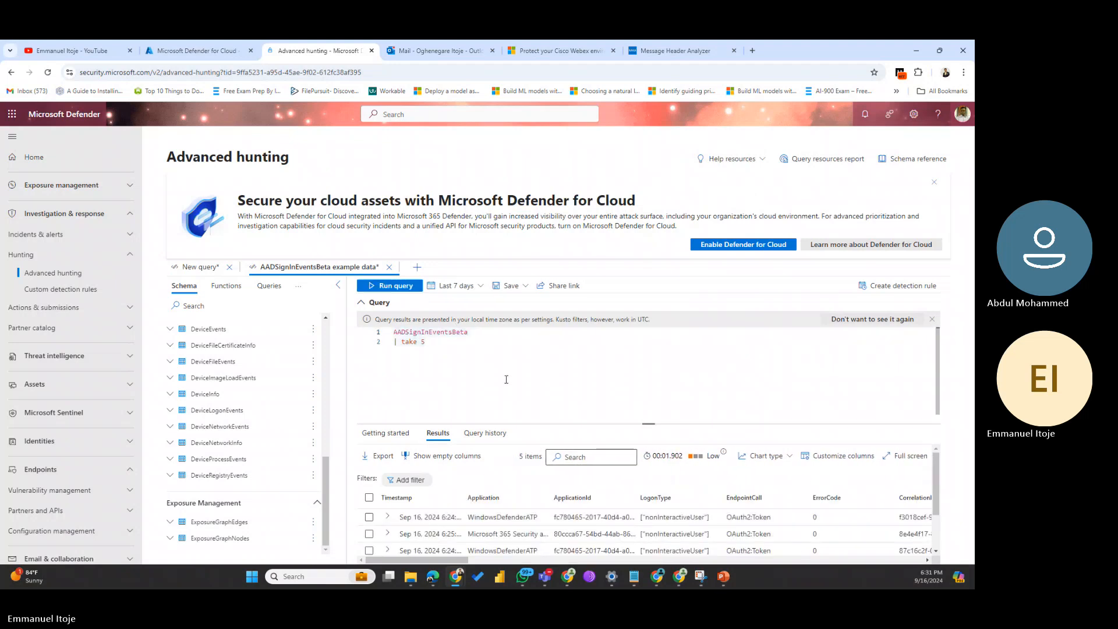
{"action": "scroll", "coordinate": [506, 379], "scroll_direction": "down", "scroll_amount": 1}
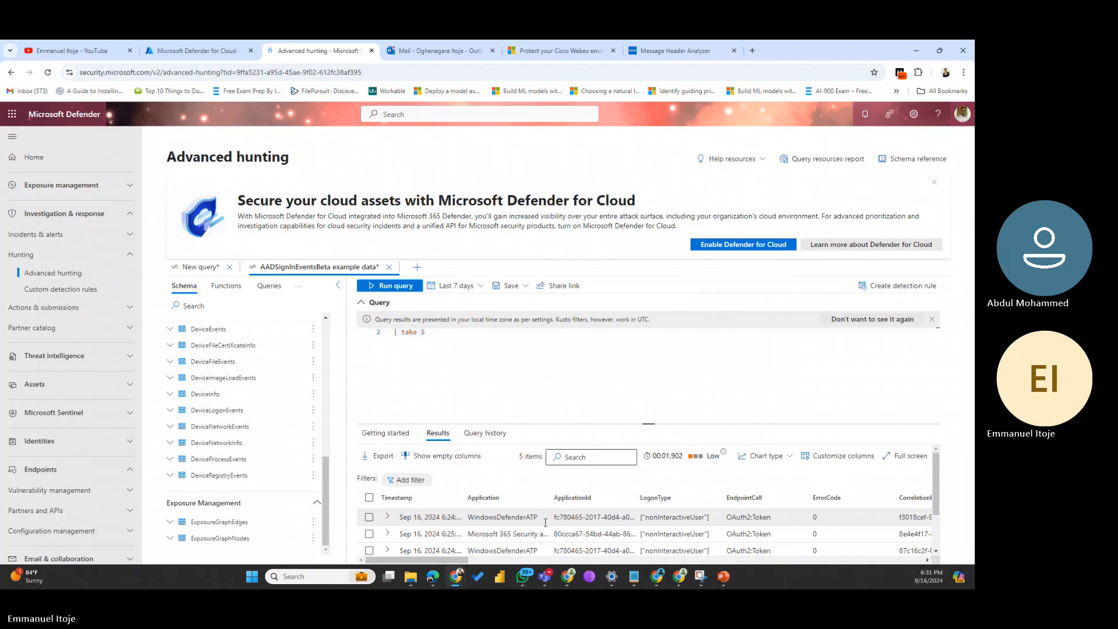
{"action": "scroll", "coordinate": [518, 517], "scroll_direction": "down", "scroll_amount": 2}
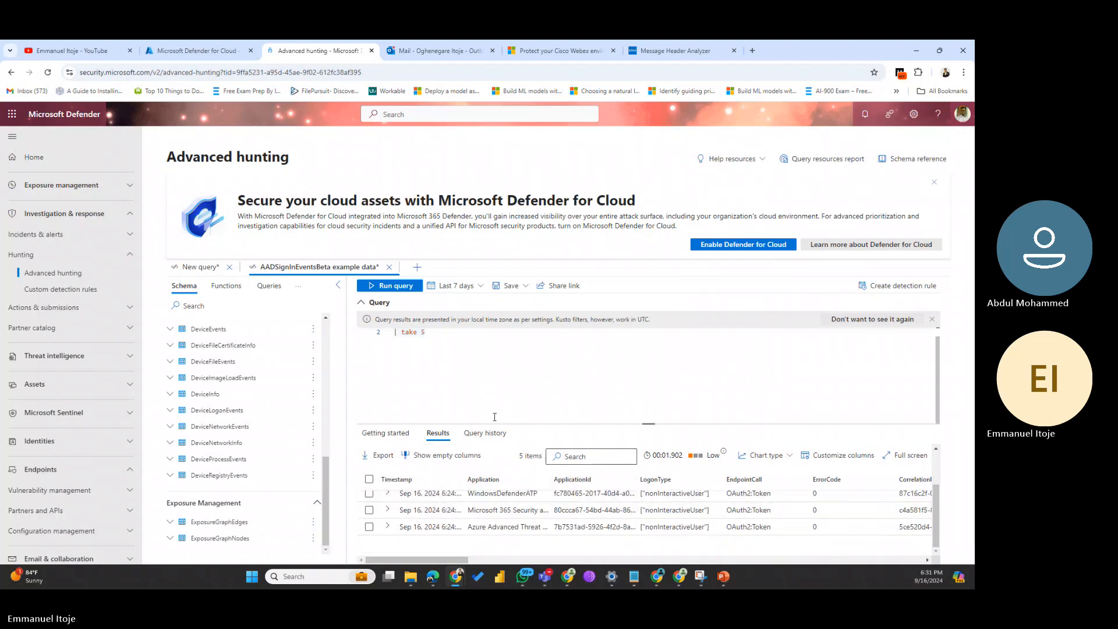
{"action": "scroll", "coordinate": [468, 411], "scroll_direction": "up", "scroll_amount": 1}
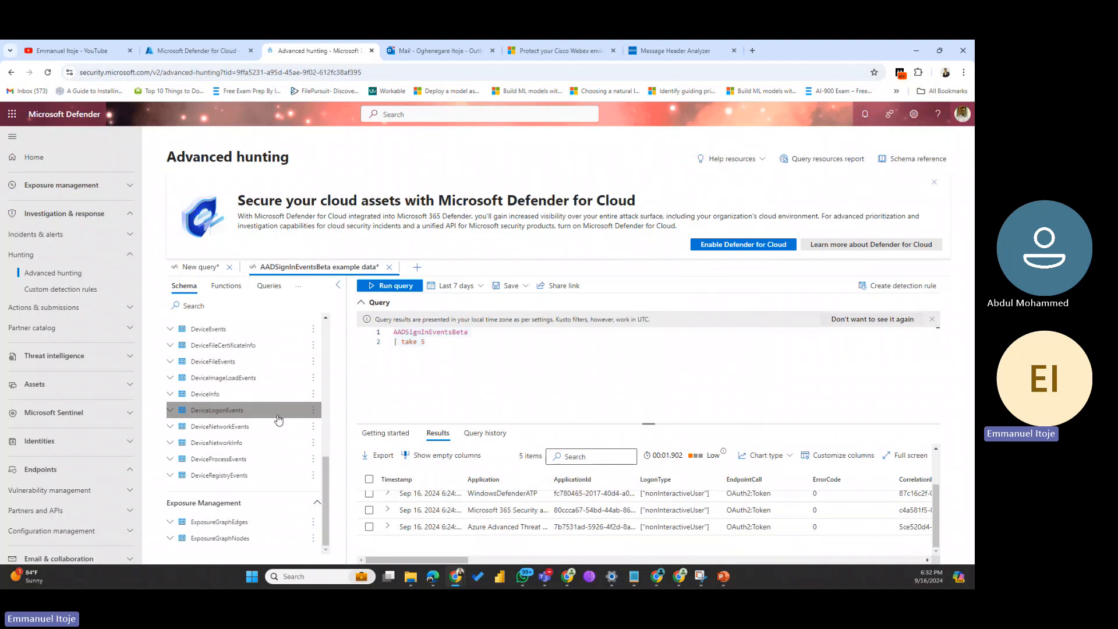
{"action": "scroll", "coordinate": [277, 427], "scroll_direction": "up", "scroll_amount": 10}
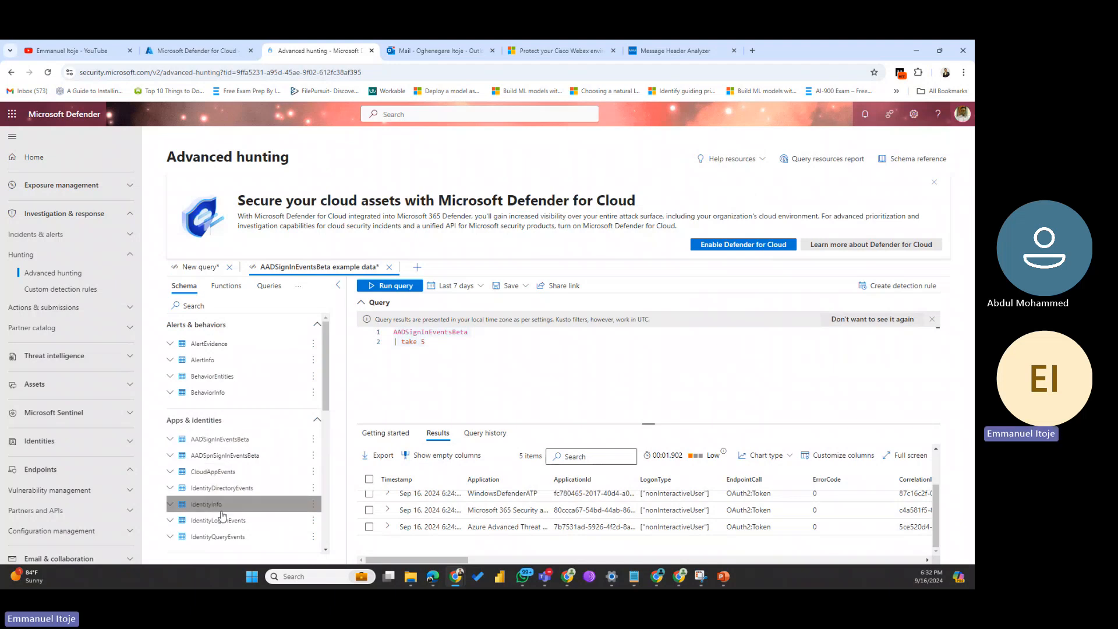
Step: Add IdentityLogonEvents to the query, then delete all the editor text
{"action": "double_click", "coordinate": [208, 523]}
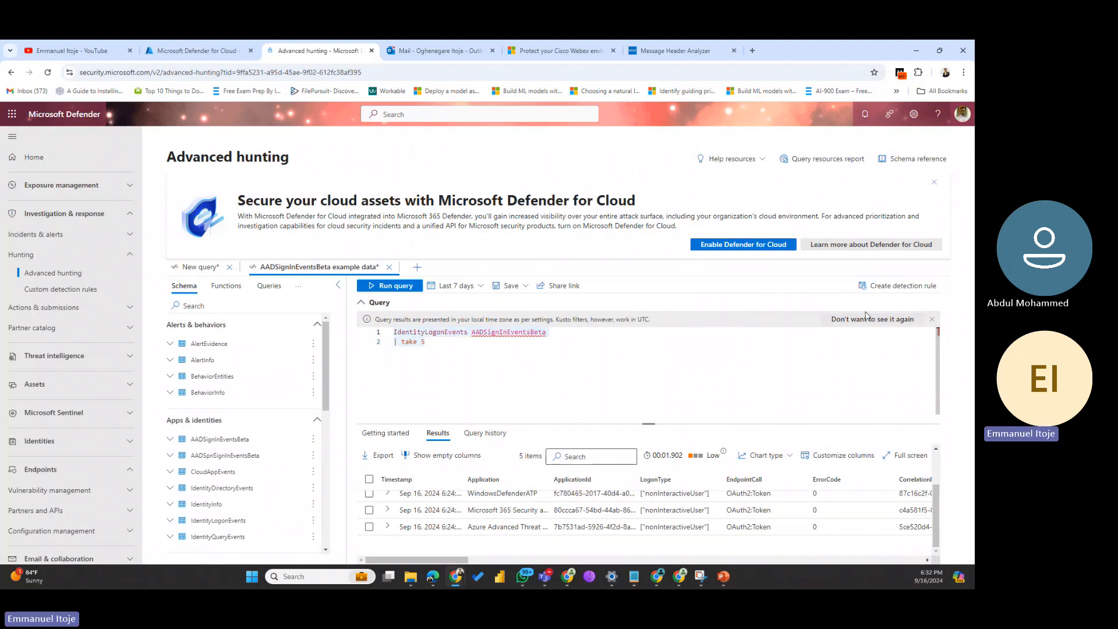
{"action": "left_click", "coordinate": [445, 364]}
{"action": "key", "text": "ctrl+a"}
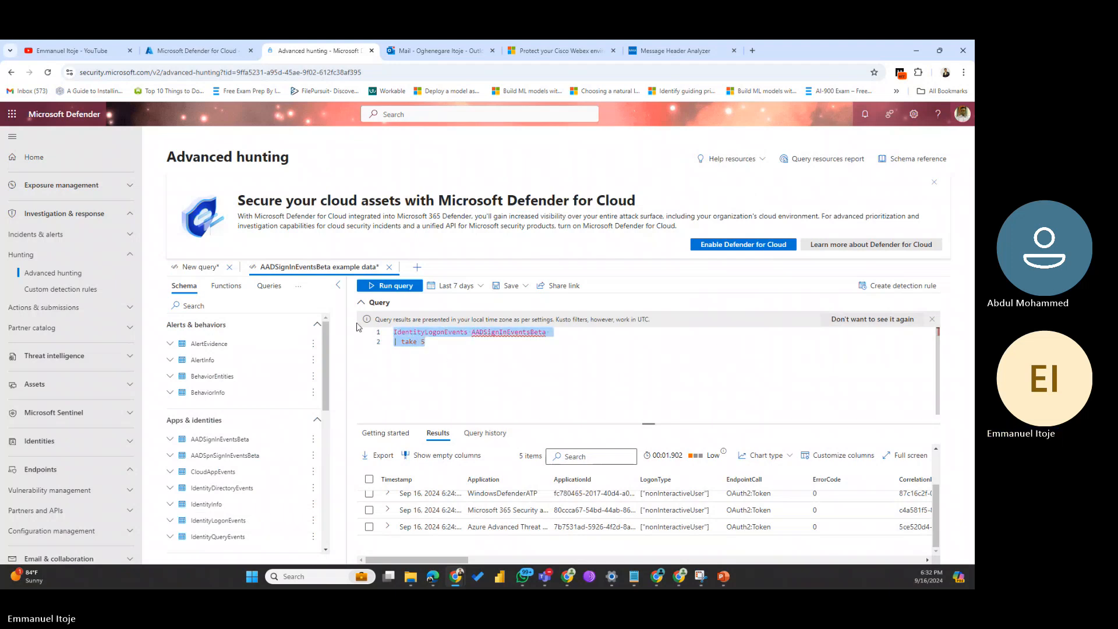
{"action": "key", "text": "BackSpace"}
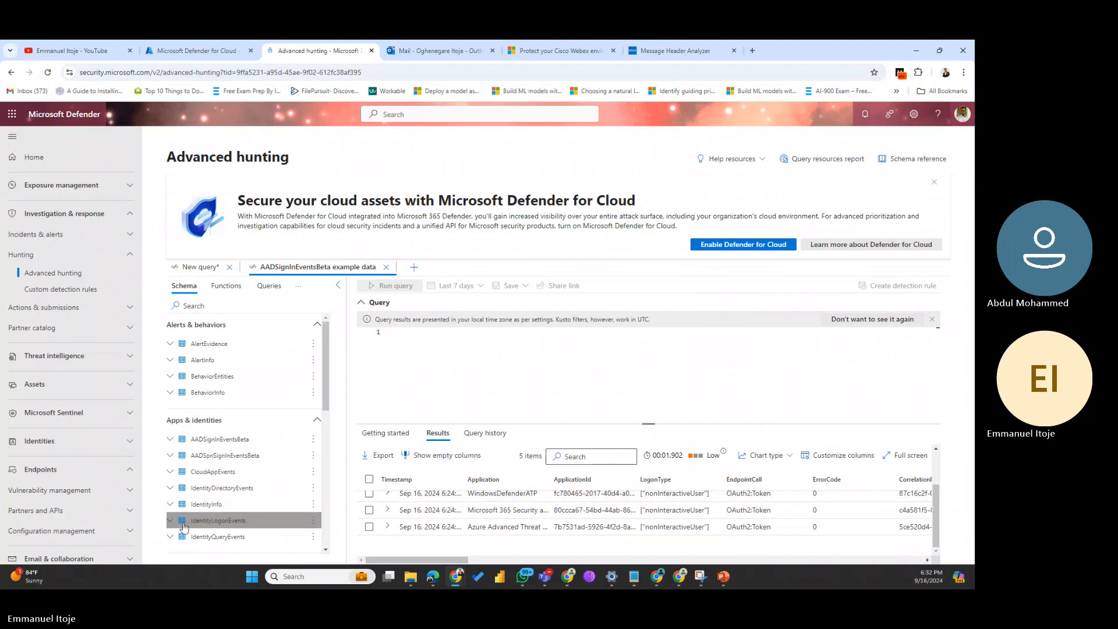
Step: Expand IdentityLogonEvents in the schema and insert it into the empty query
{"action": "left_click", "coordinate": [280, 520]}
{"action": "scroll", "coordinate": [295, 490], "scroll_direction": "down", "scroll_amount": 3}
{"action": "scroll", "coordinate": [295, 490], "scroll_direction": "down", "scroll_amount": 1}
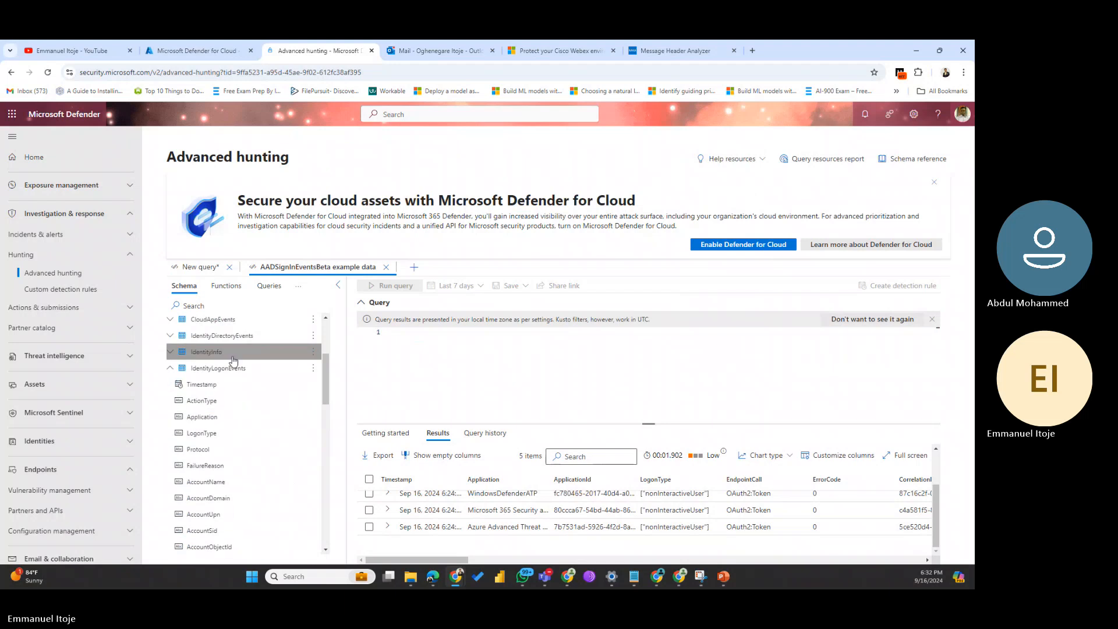
{"action": "double_click", "coordinate": [227, 369]}
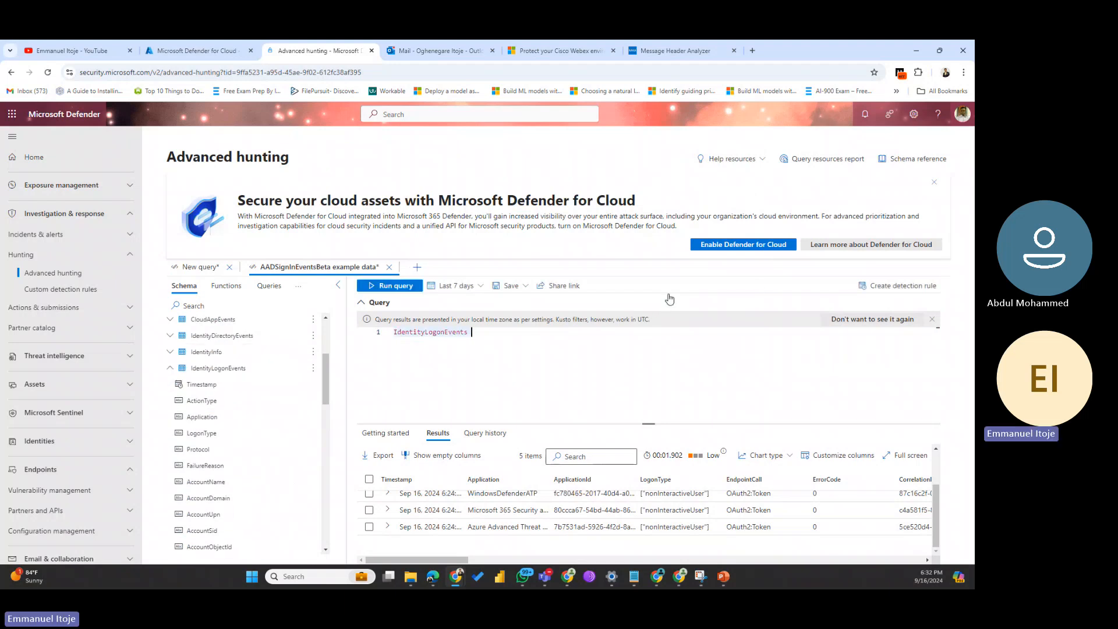
Step: Show the DeviceLogonEvents details in the schema reference, including action types and sample queries
{"action": "left_click", "coordinate": [912, 166]}
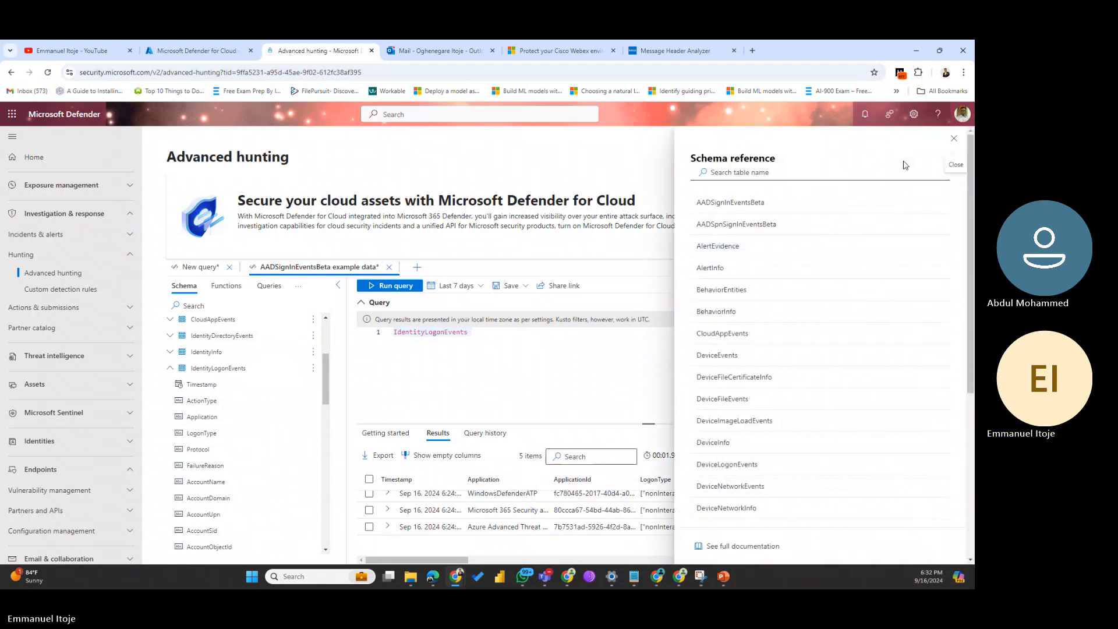
{"action": "scroll", "coordinate": [766, 408], "scroll_direction": "down", "scroll_amount": 2}
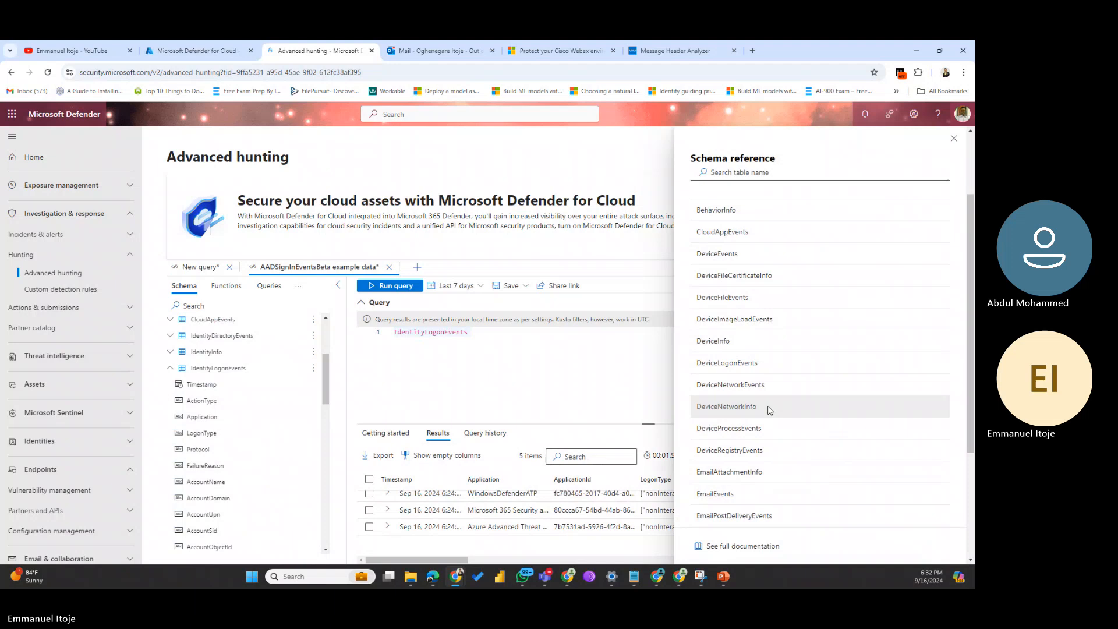
{"action": "left_click", "coordinate": [726, 365]}
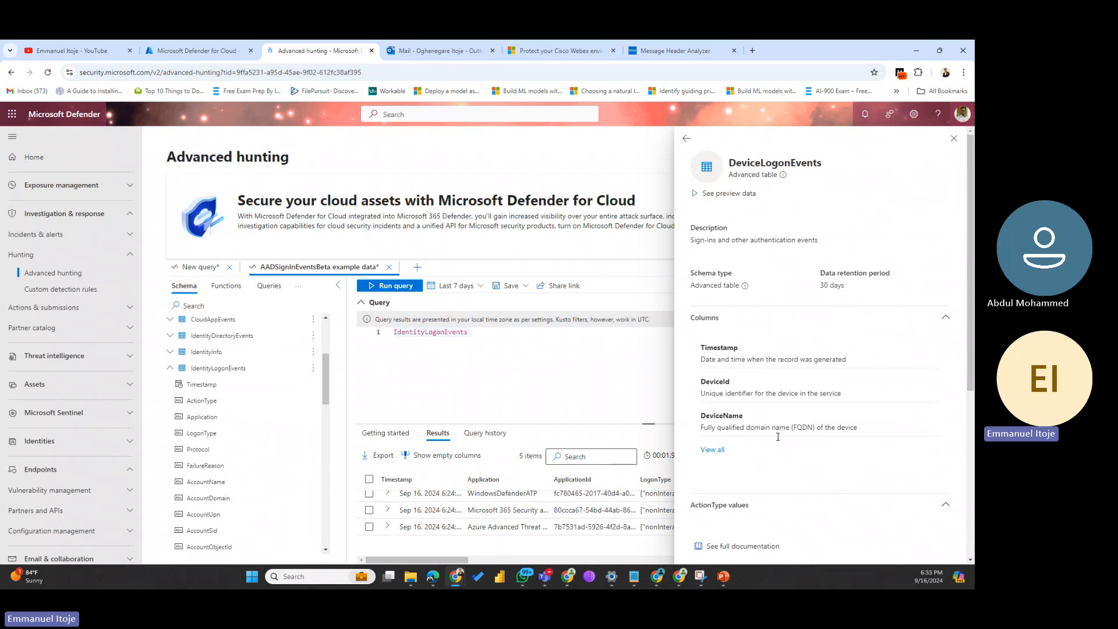
{"action": "scroll", "coordinate": [778, 437], "scroll_direction": "down", "scroll_amount": 5}
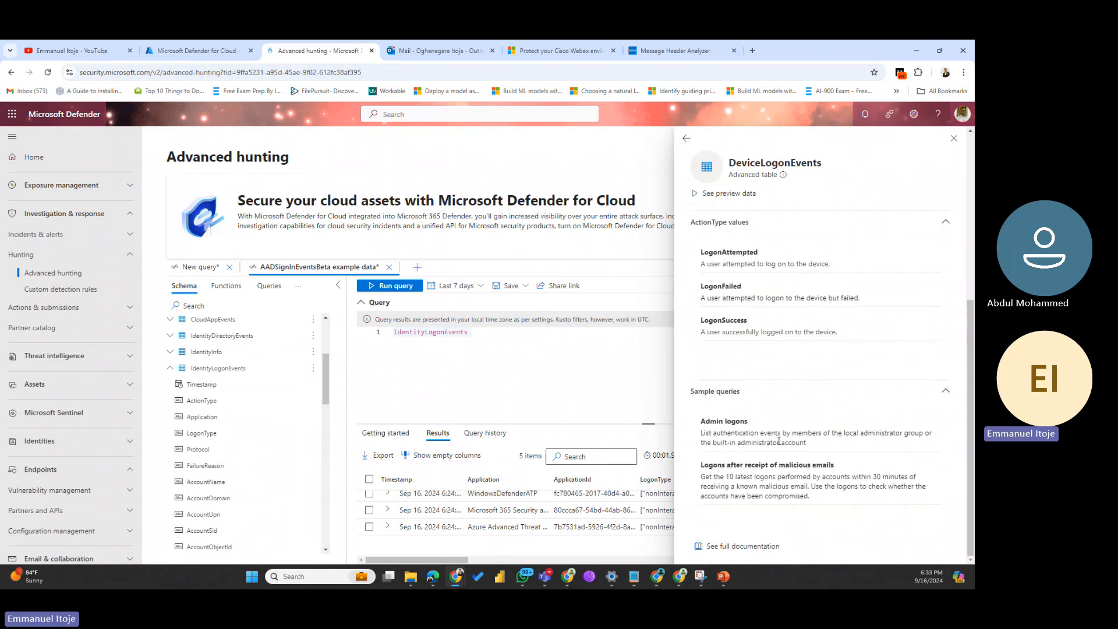
{"action": "scroll", "coordinate": [778, 440], "scroll_direction": "up", "scroll_amount": 5}
Step: Preview DeviceLogonEvents sample data and rerun it over the Last 30 days time range
{"action": "left_click", "coordinate": [712, 198]}
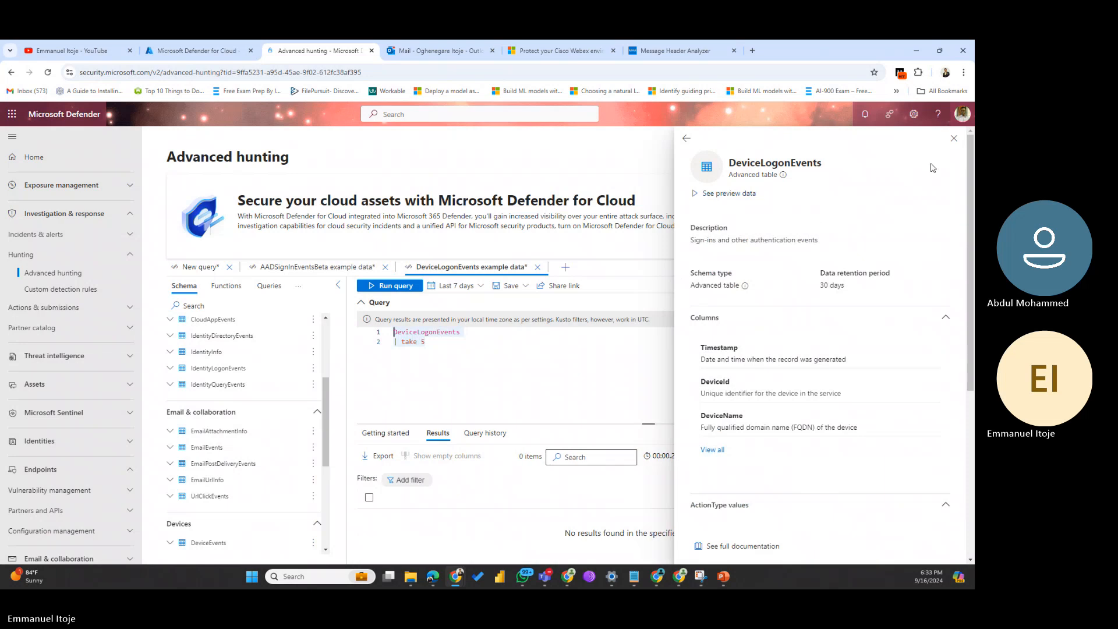
{"action": "left_click", "coordinate": [953, 140]}
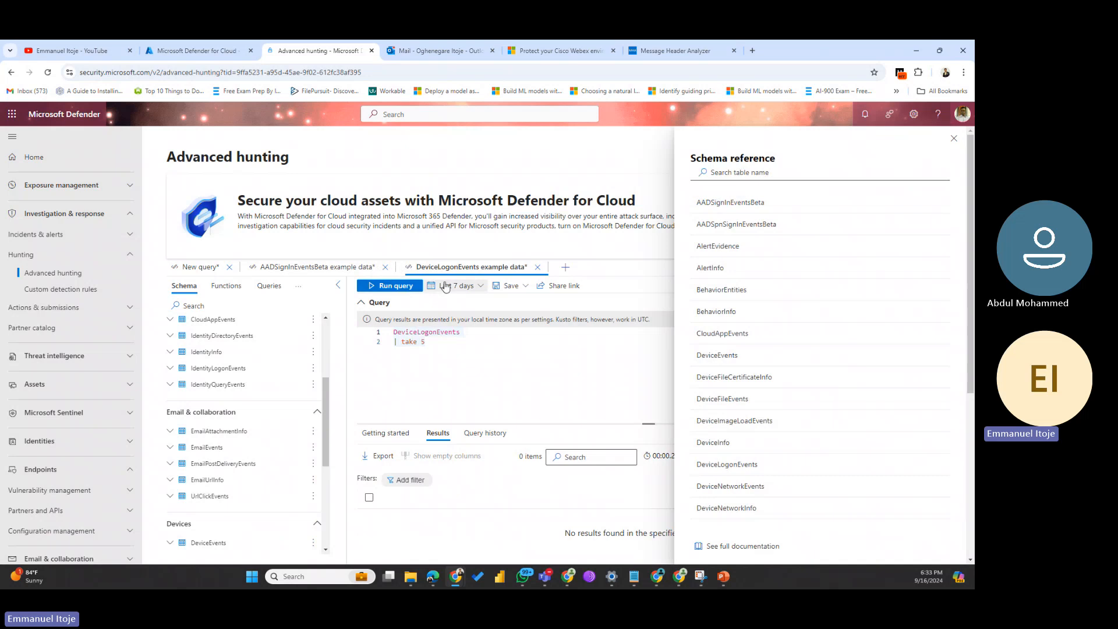
{"action": "left_click", "coordinate": [472, 286]}
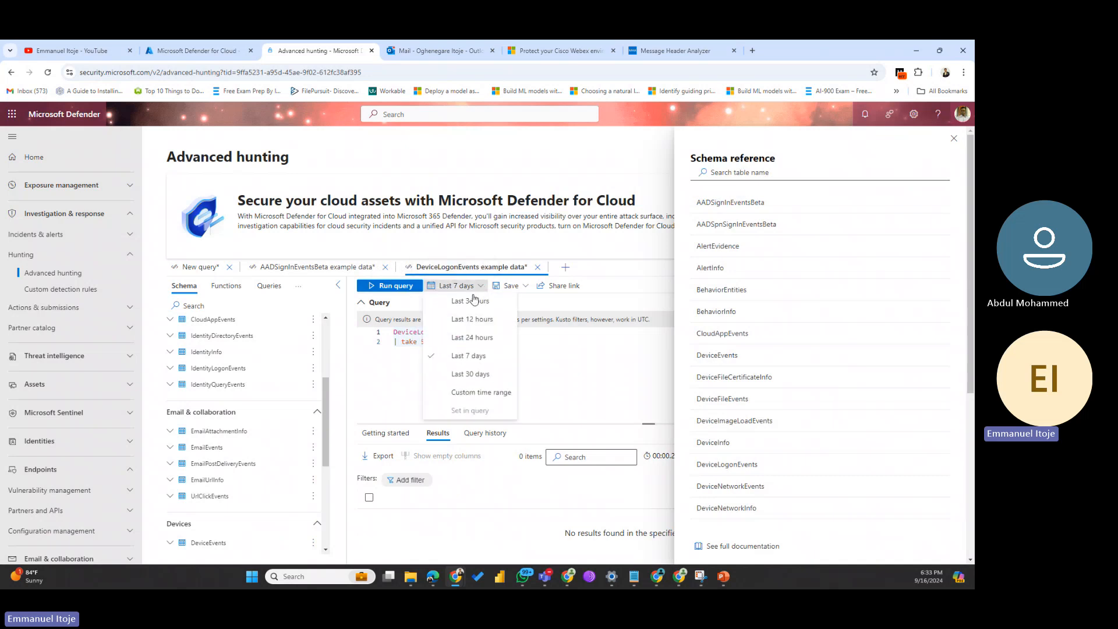
{"action": "left_click", "coordinate": [469, 374]}
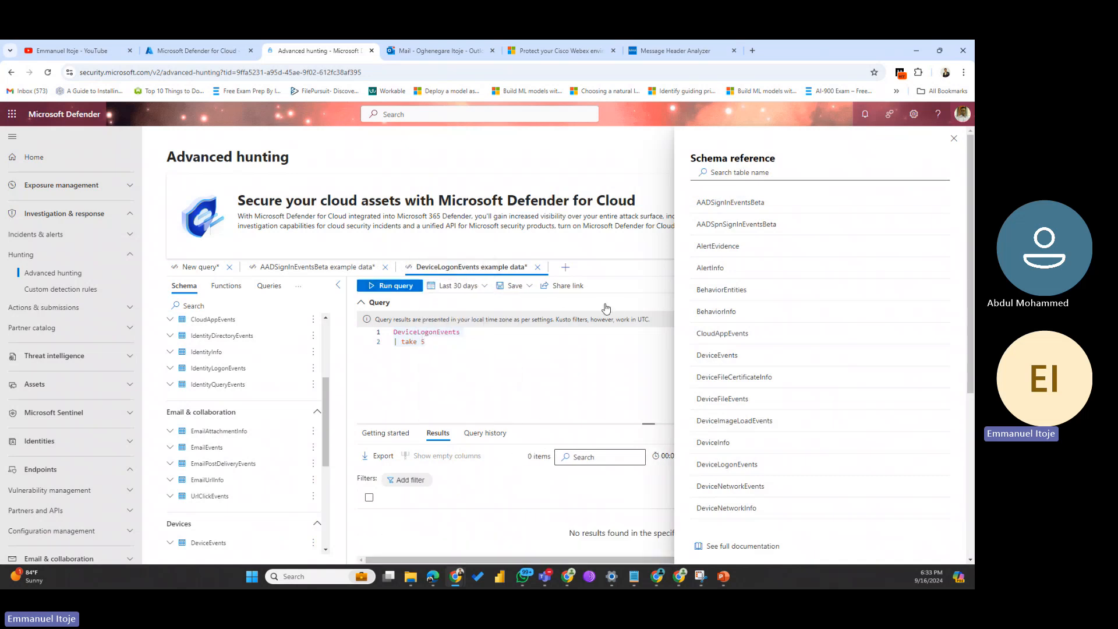
{"action": "left_click", "coordinate": [396, 287]}
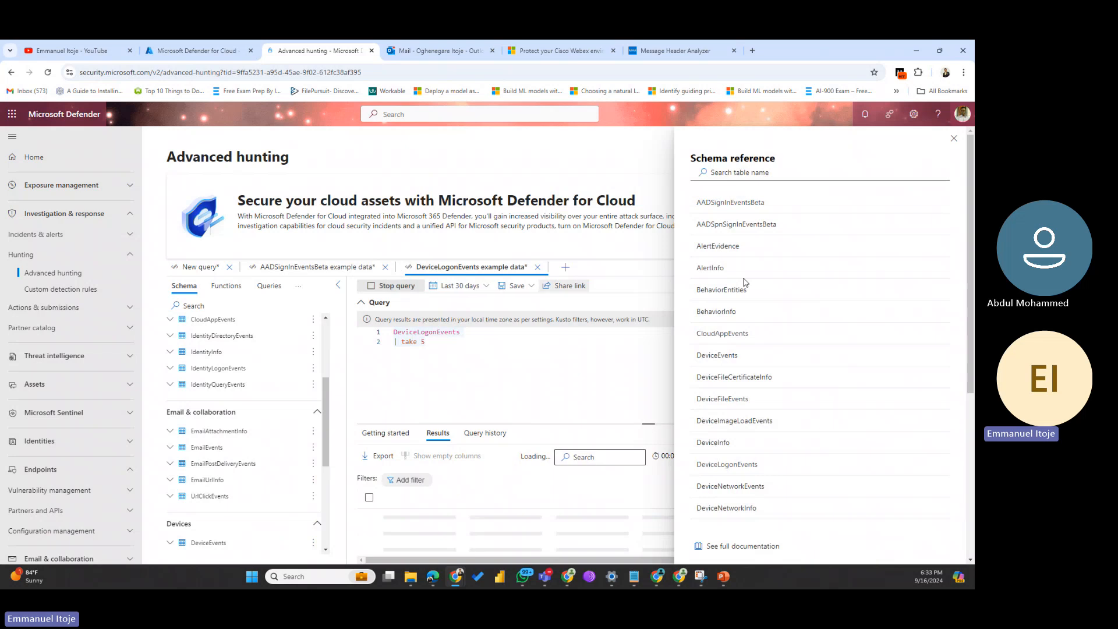
{"action": "left_click", "coordinate": [954, 139]}
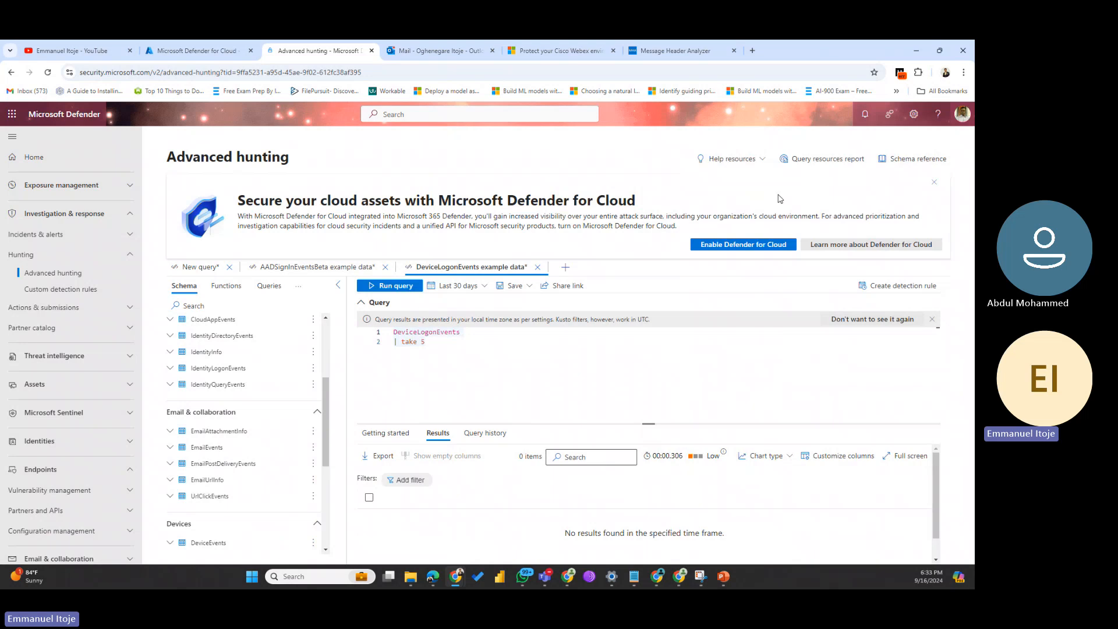
Step: Preview EmailEvents sample data in a new tab and view all its columns
{"action": "left_click", "coordinate": [912, 159]}
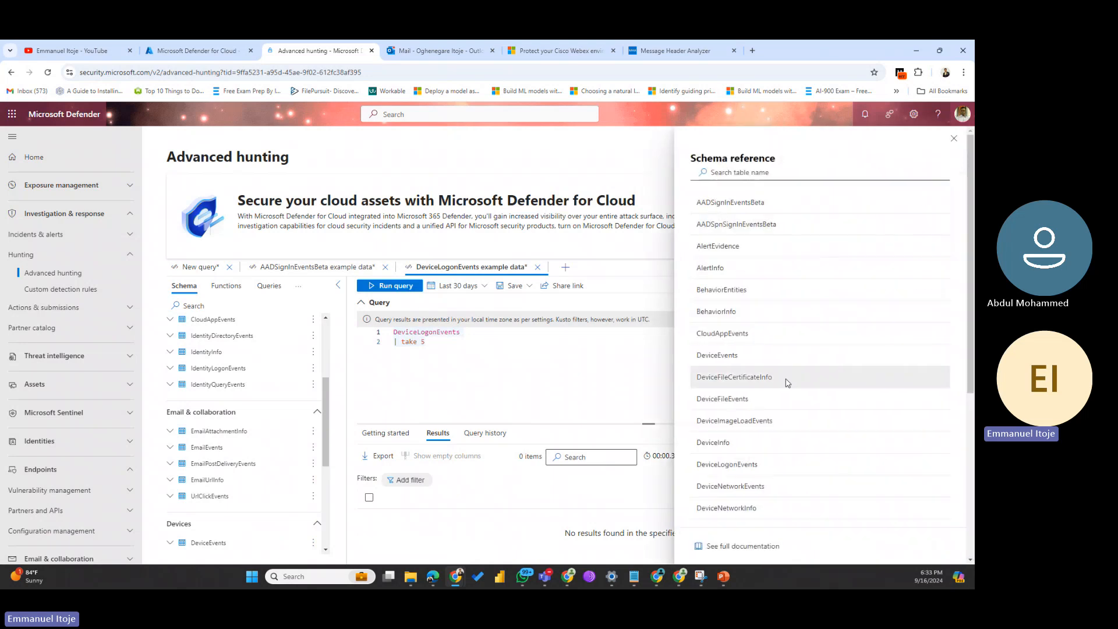
{"action": "scroll", "coordinate": [785, 398], "scroll_direction": "down", "scroll_amount": 5}
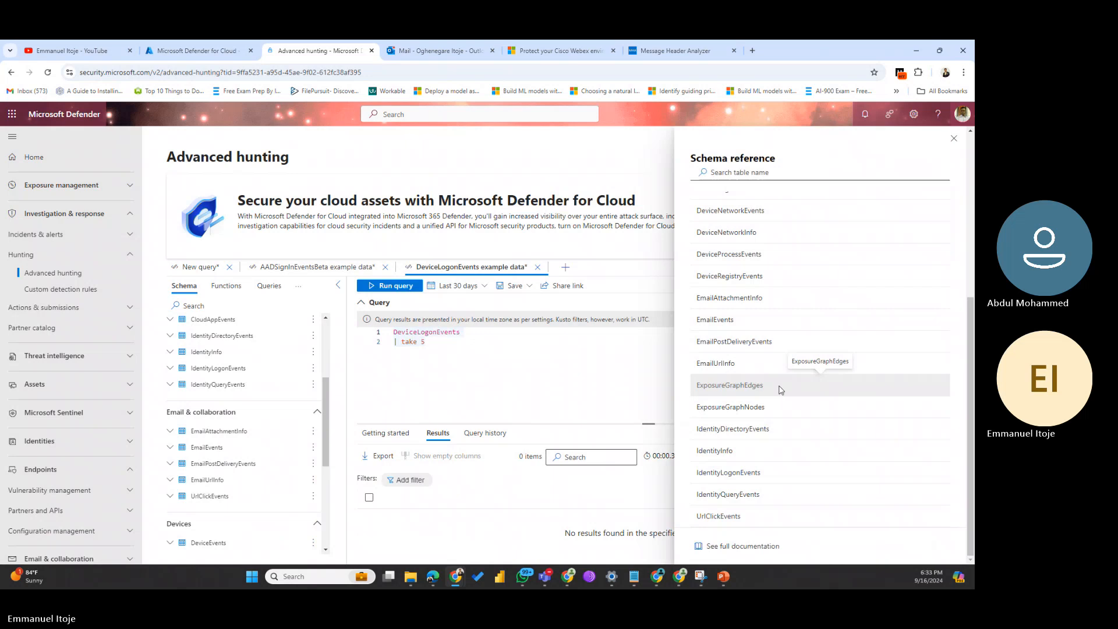
{"action": "left_click", "coordinate": [715, 319]}
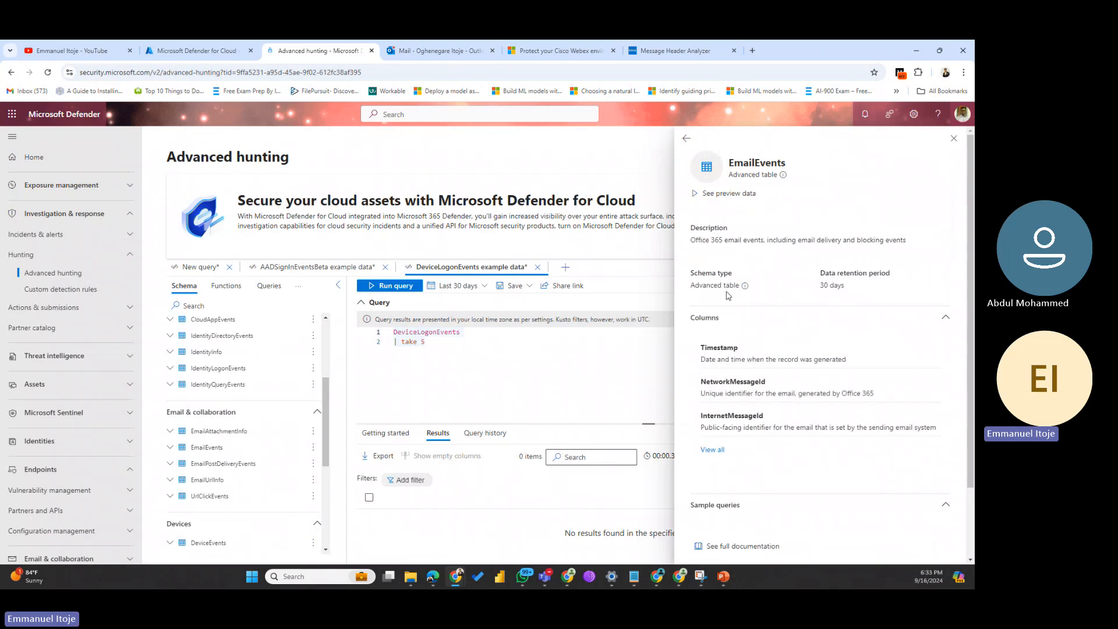
{"action": "left_click", "coordinate": [728, 194]}
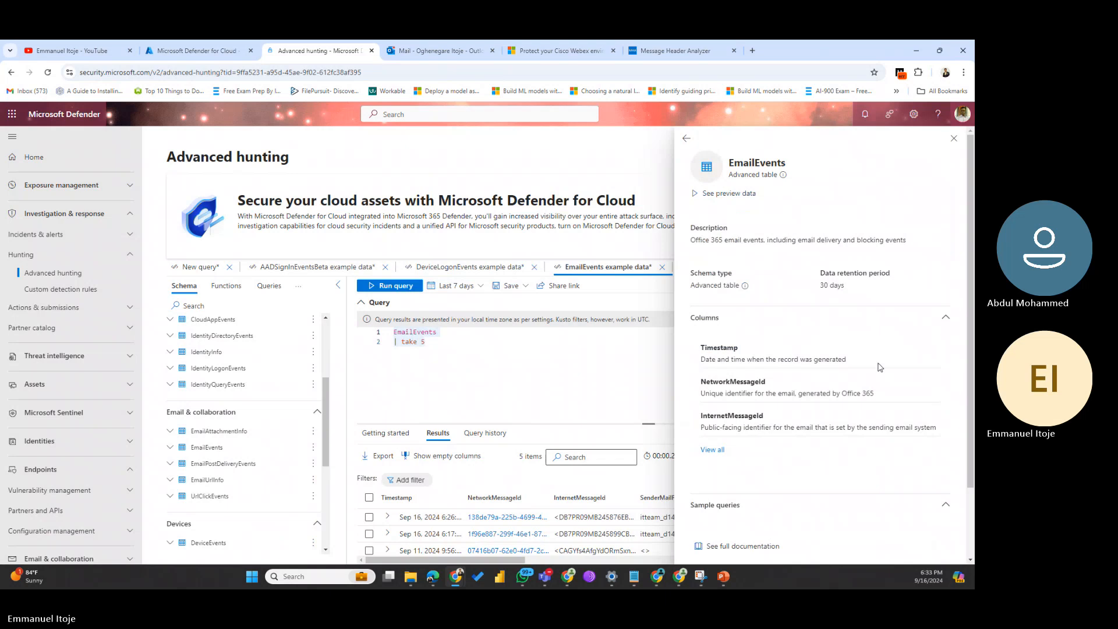
{"action": "left_click", "coordinate": [711, 451]}
{"action": "scroll", "coordinate": [751, 453], "scroll_direction": "down", "scroll_amount": 3}
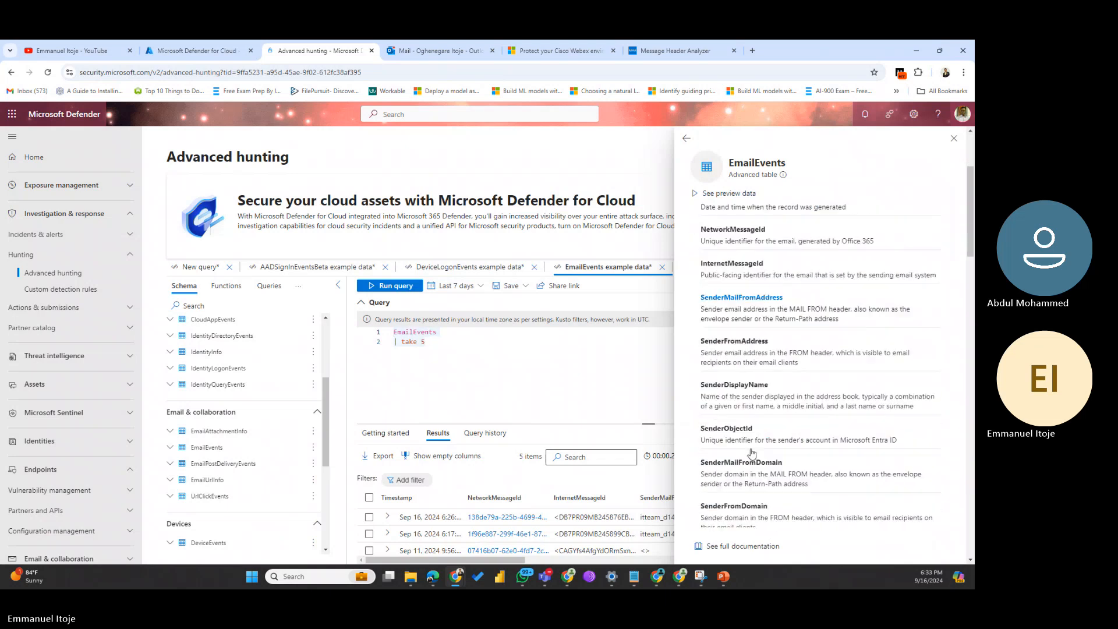
{"action": "scroll", "coordinate": [751, 453], "scroll_direction": "down", "scroll_amount": 4}
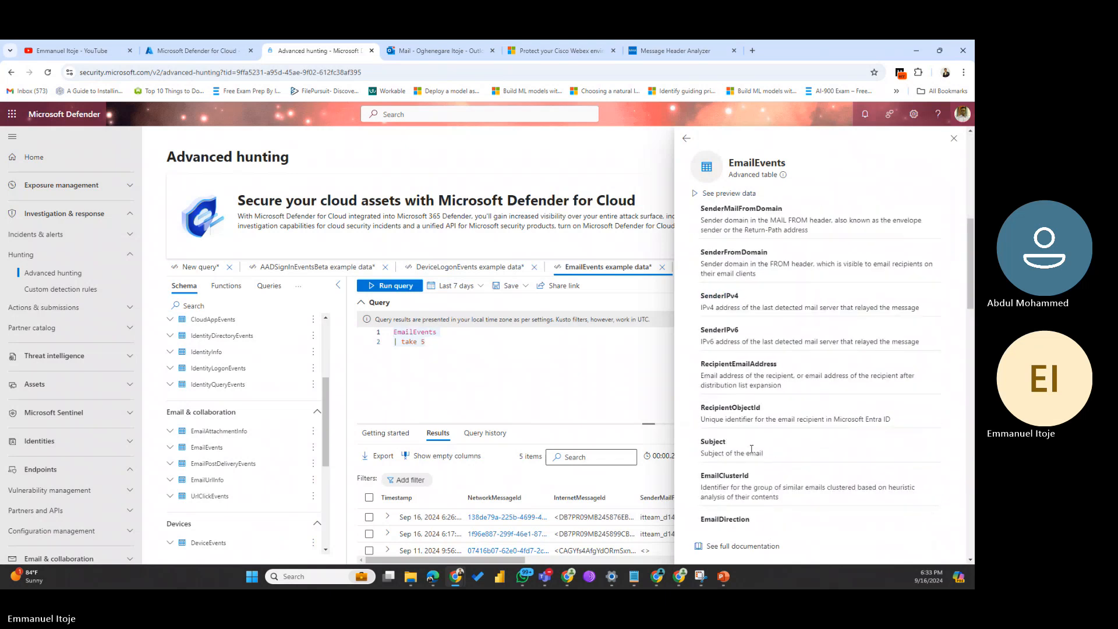
{"action": "scroll", "coordinate": [752, 448], "scroll_direction": "down", "scroll_amount": 5}
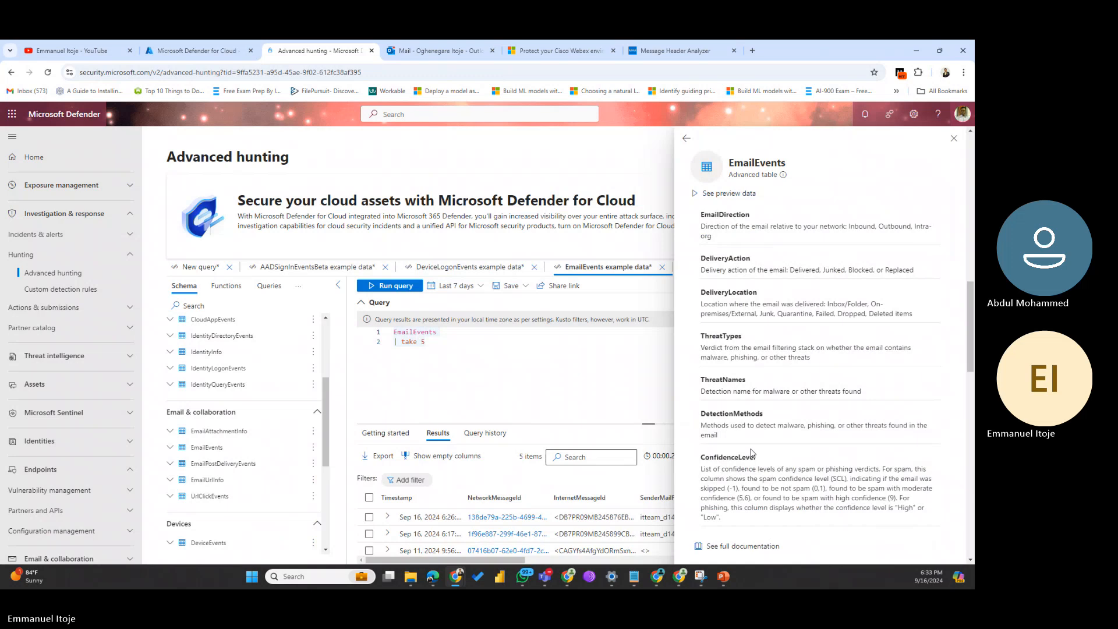
Step: Rerun 'EmailEvents | take 5' to list 5 email rows and close the schema reference
{"action": "left_click", "coordinate": [954, 138]}
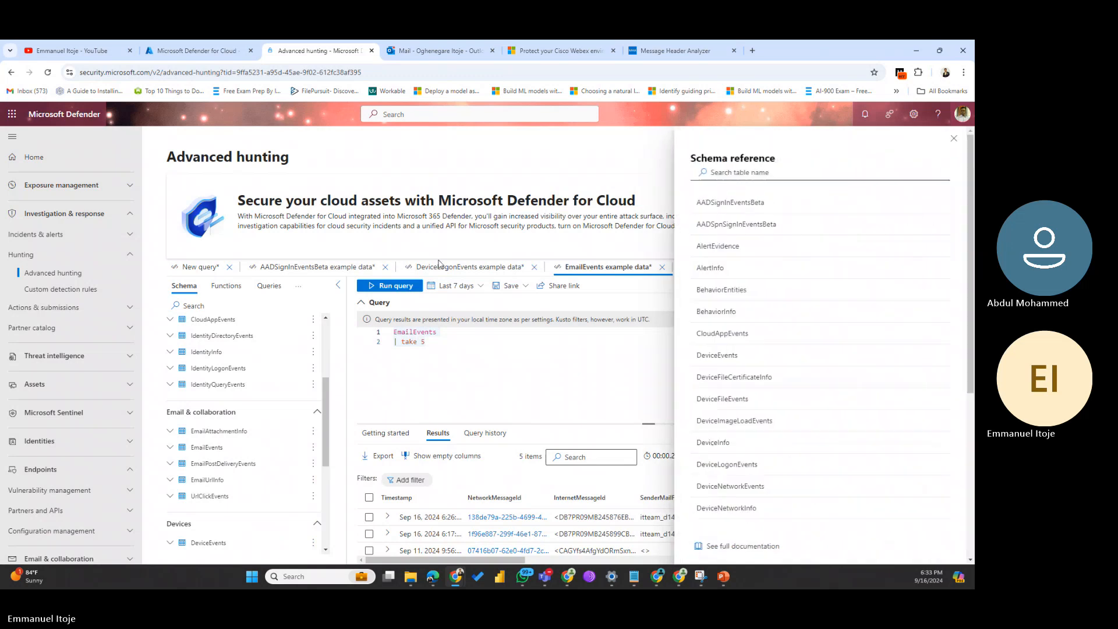
{"action": "left_click", "coordinate": [391, 285]}
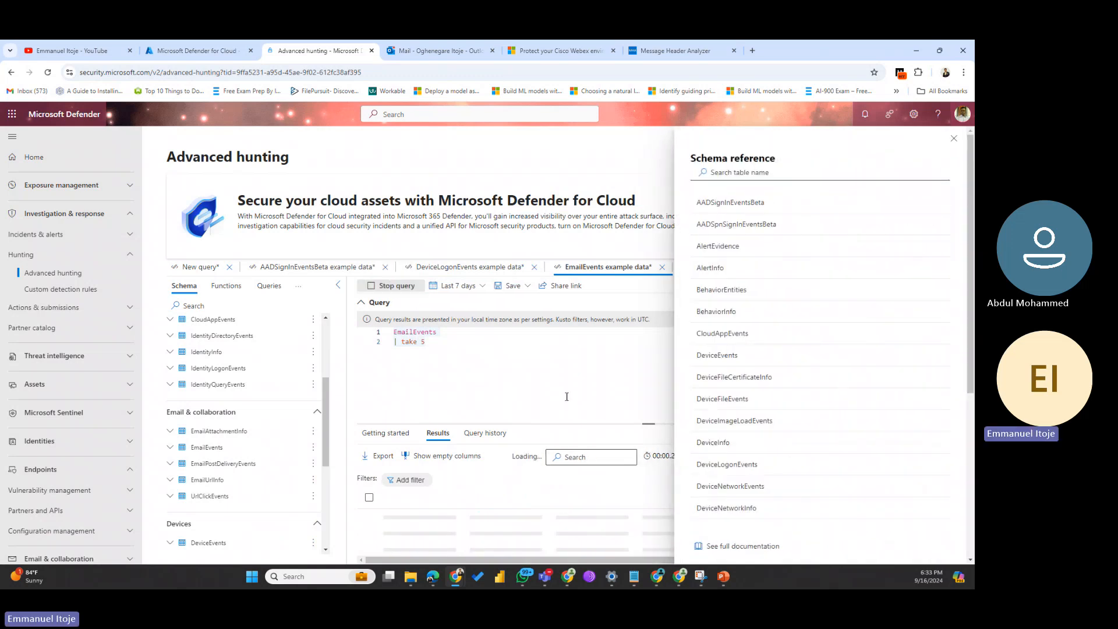
{"action": "scroll", "coordinate": [530, 528], "scroll_direction": "down", "scroll_amount": 2}
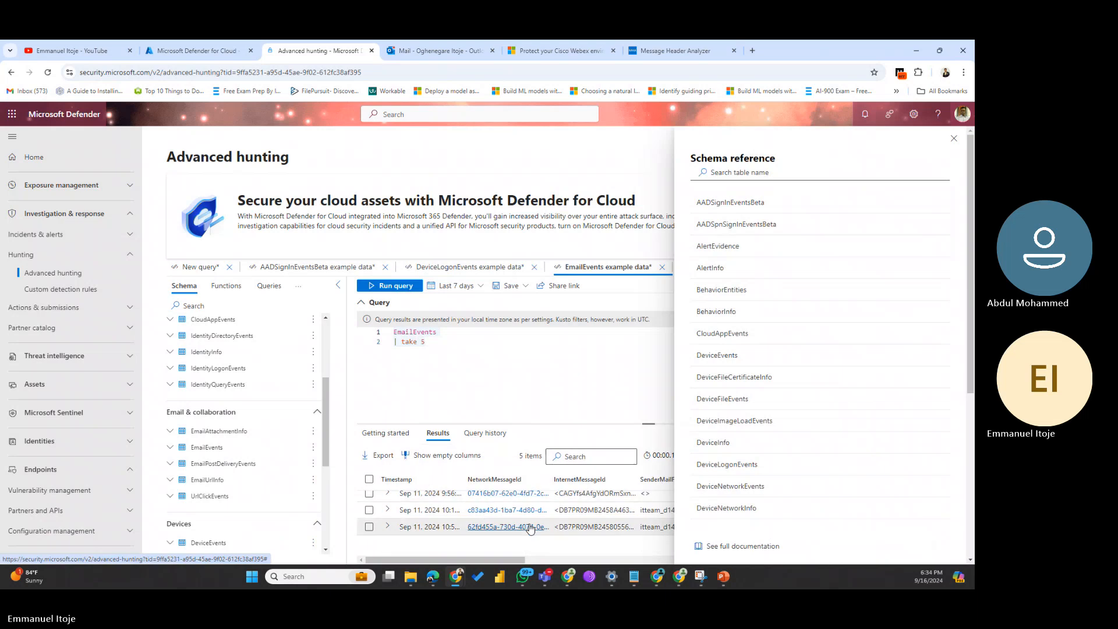
{"action": "scroll", "coordinate": [530, 528], "scroll_direction": "up", "scroll_amount": 2}
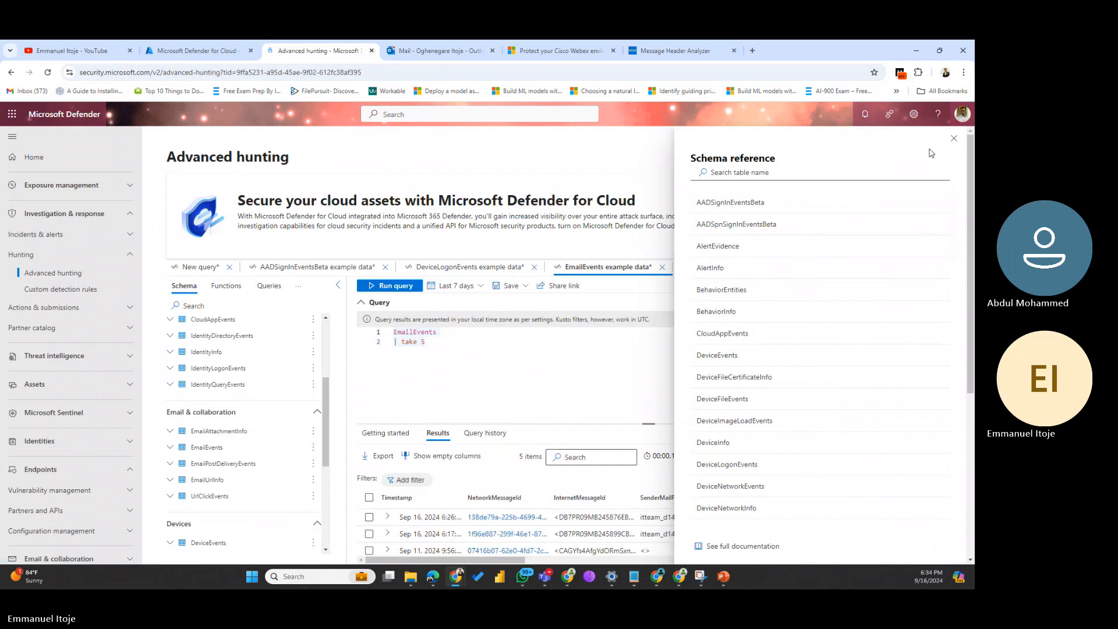
{"action": "left_click", "coordinate": [954, 139]}
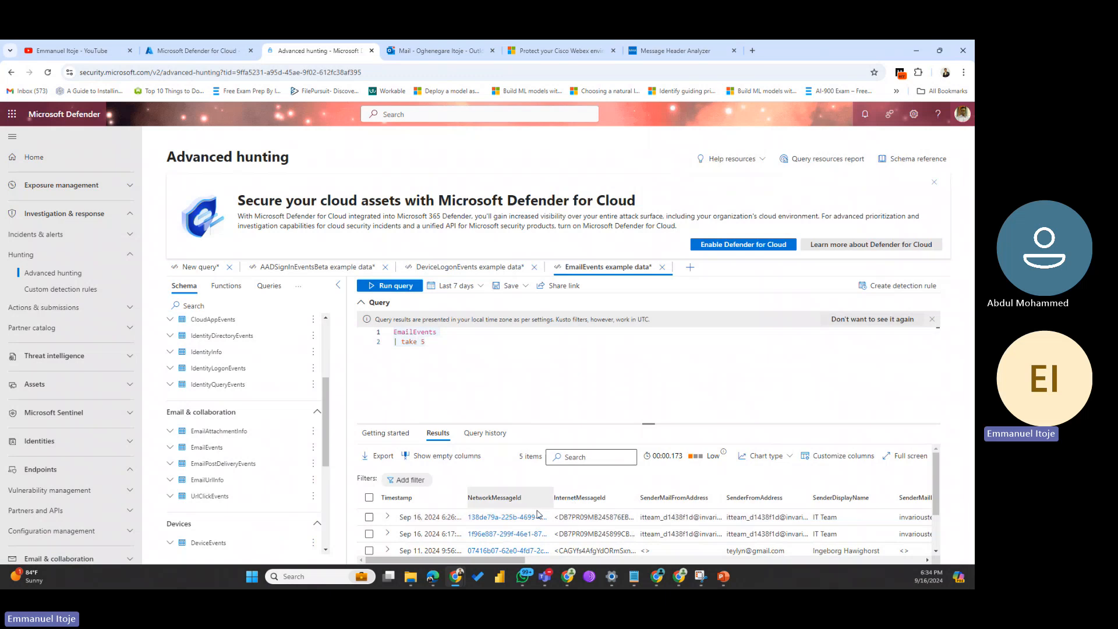
Step: Expand the first email result and view all EmailEvents columns in the schema reference
{"action": "left_click", "coordinate": [387, 517]}
{"action": "scroll", "coordinate": [522, 518], "scroll_direction": "down", "scroll_amount": 1}
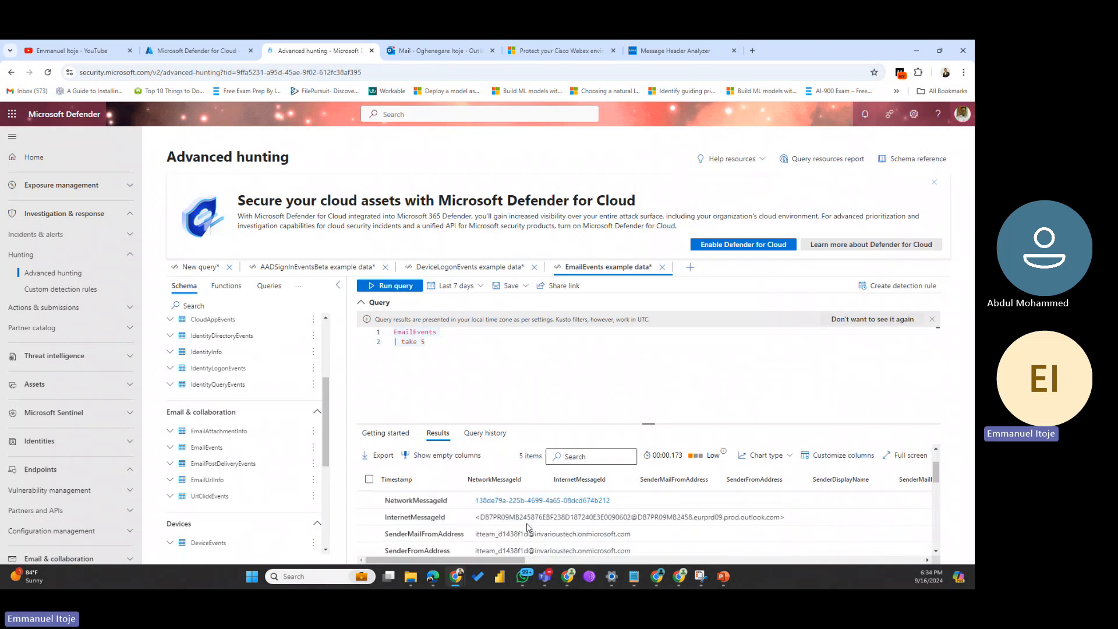
{"action": "left_click", "coordinate": [900, 158]}
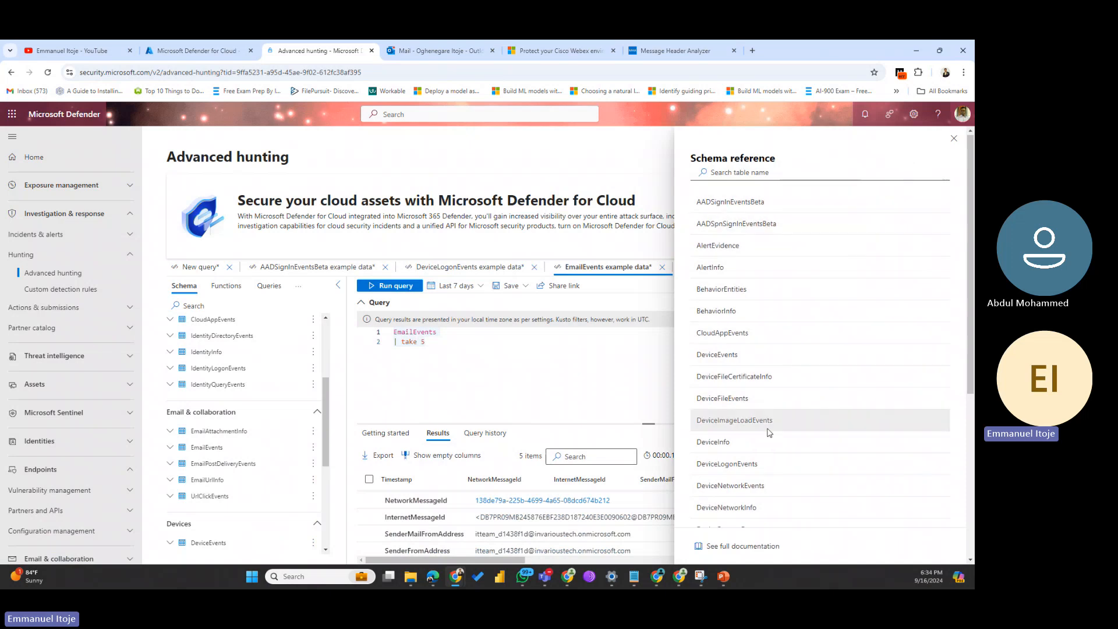
{"action": "scroll", "coordinate": [766, 429], "scroll_direction": "down", "scroll_amount": 4}
{"action": "left_click", "coordinate": [707, 344]}
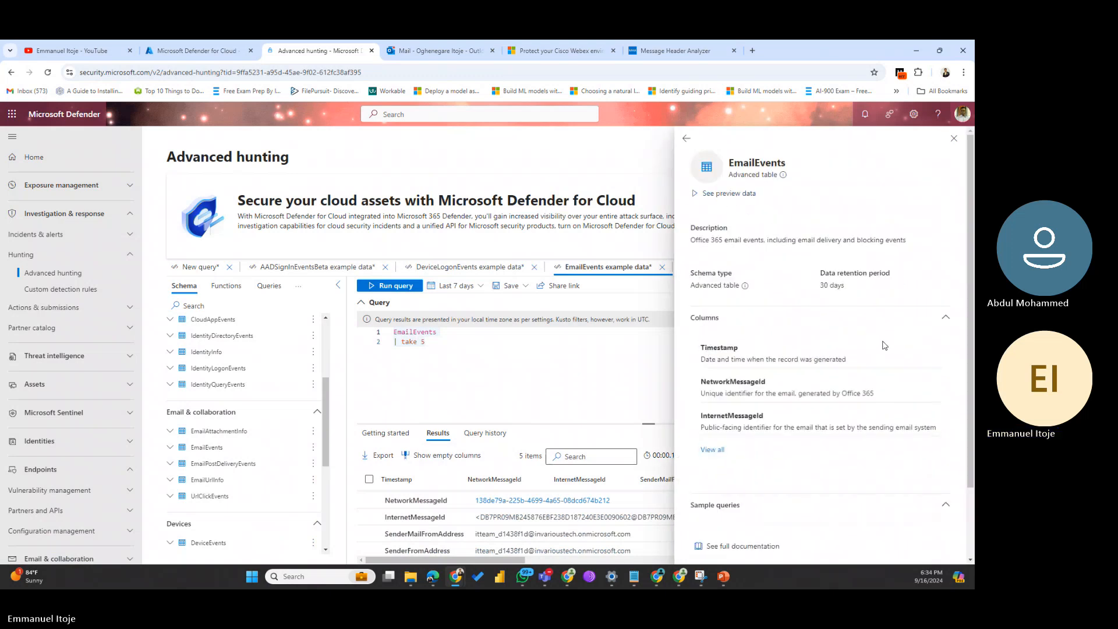
{"action": "left_click", "coordinate": [715, 451]}
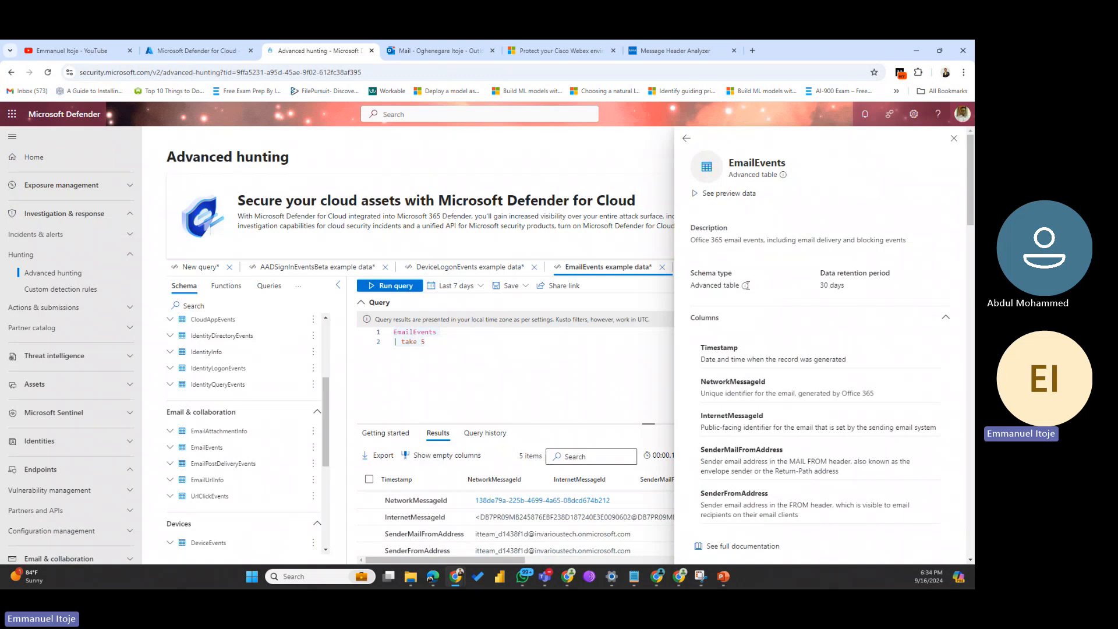
{"action": "mouse_move", "coordinate": [745, 285]}
{"action": "scroll", "coordinate": [797, 338], "scroll_direction": "down", "scroll_amount": 1}
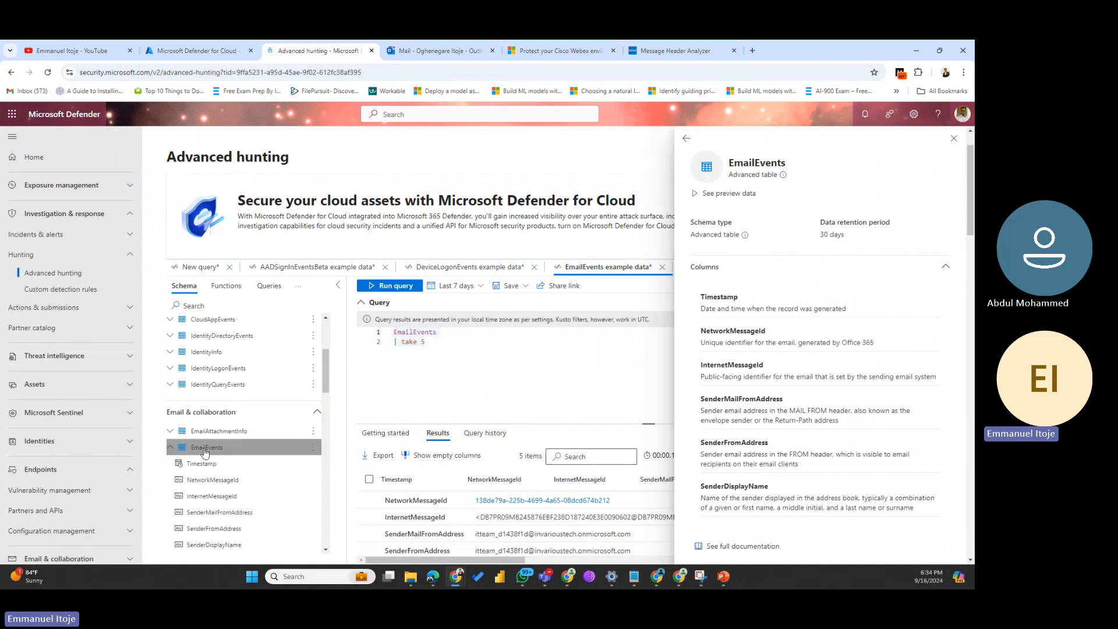
Step: Expand EmailEvents in the schema tree to list its columns, then return to the table list
{"action": "left_click", "coordinate": [171, 449]}
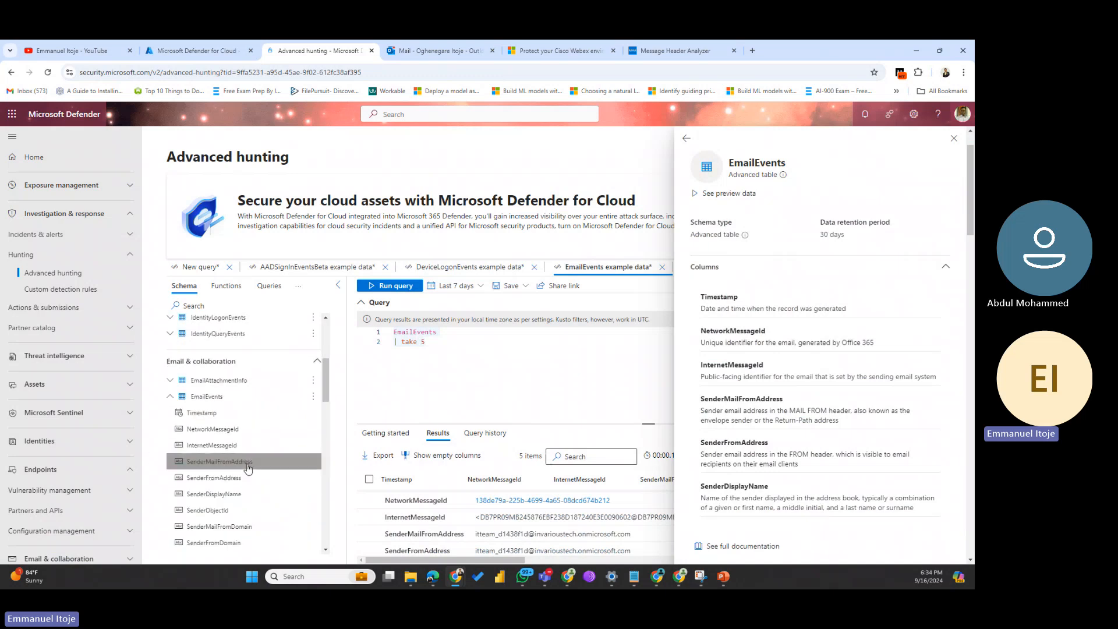
{"action": "scroll", "coordinate": [244, 460], "scroll_direction": "down", "scroll_amount": 5}
{"action": "scroll", "coordinate": [238, 435], "scroll_direction": "down", "scroll_amount": 3}
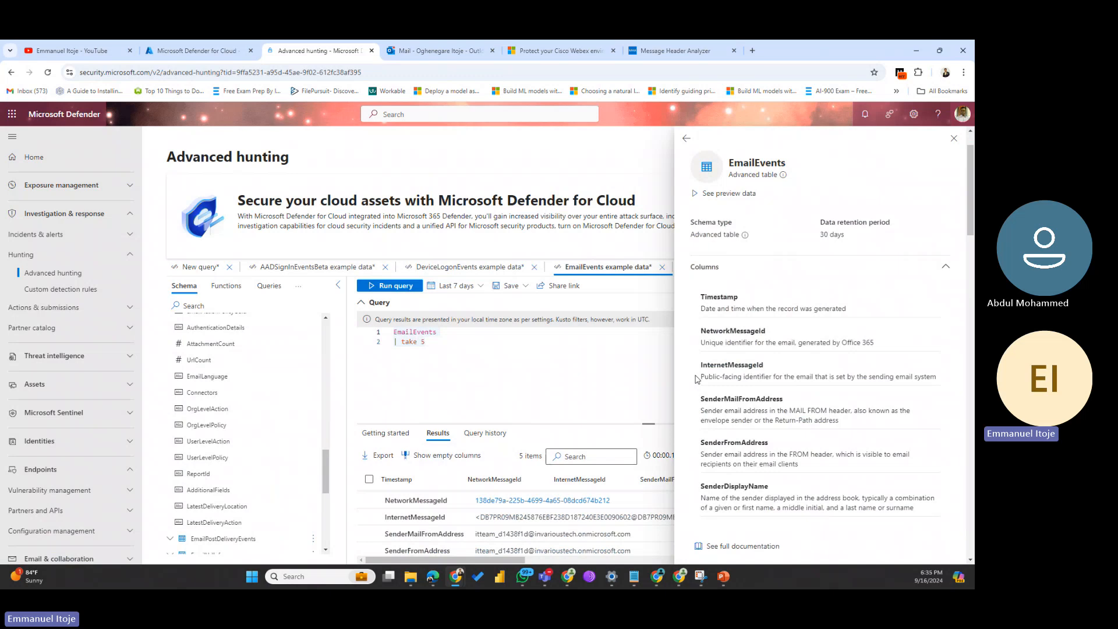
{"action": "left_click", "coordinate": [955, 138]}
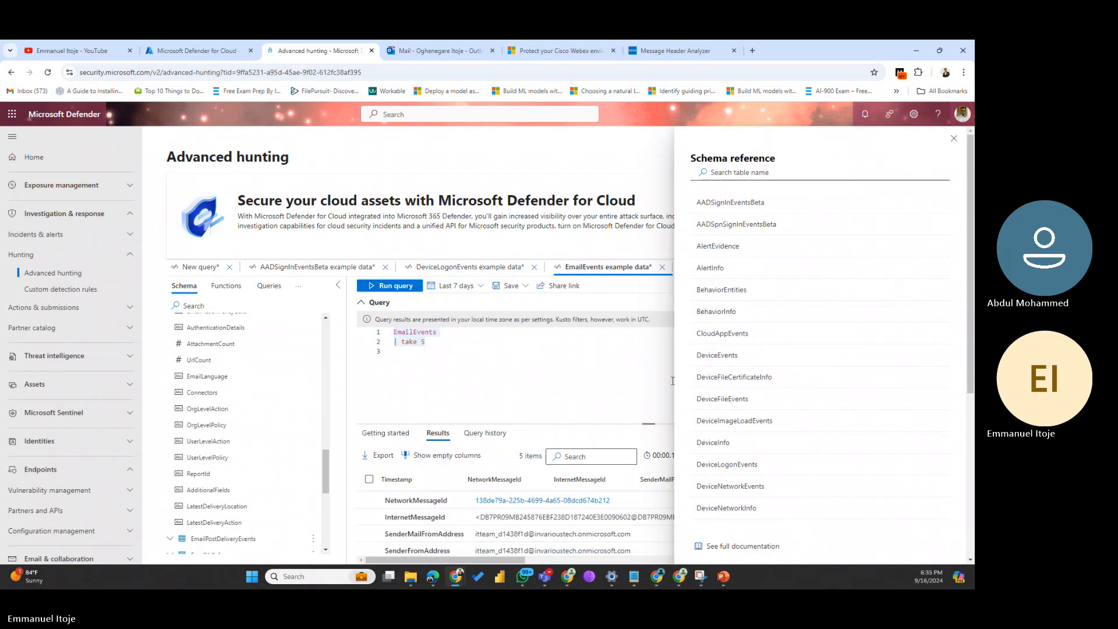
Step: Check DeviceLogonEvents details, then preview and rerun IdentityLogonEvents sample data
{"action": "left_click", "coordinate": [741, 464]}
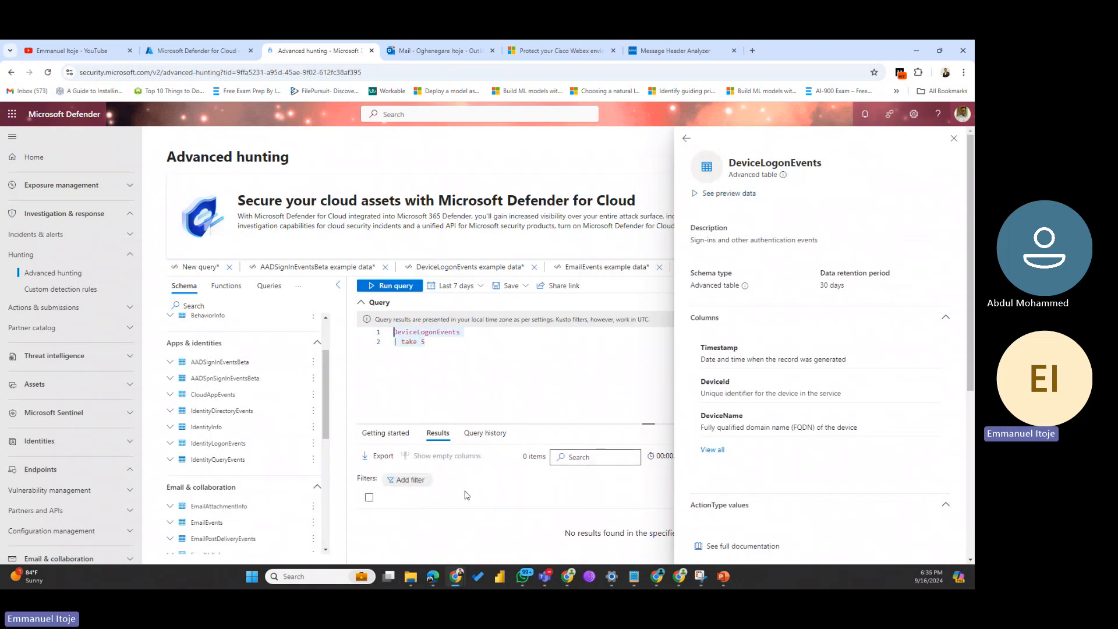
{"action": "left_click", "coordinate": [686, 138]}
{"action": "scroll", "coordinate": [776, 276], "scroll_direction": "down", "scroll_amount": 5}
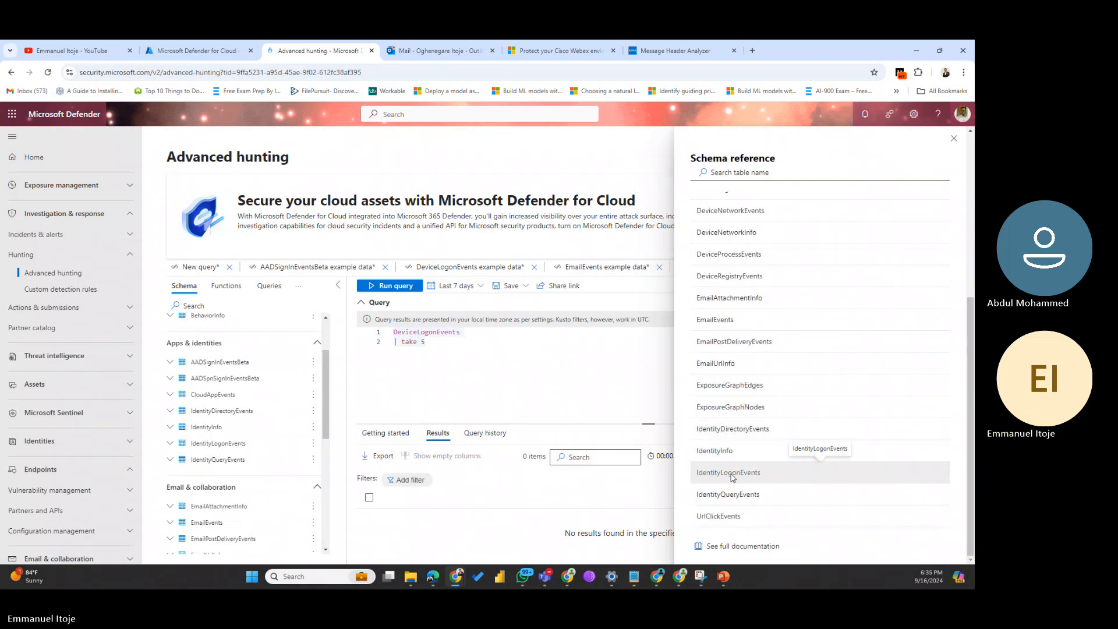
{"action": "left_click", "coordinate": [729, 472]}
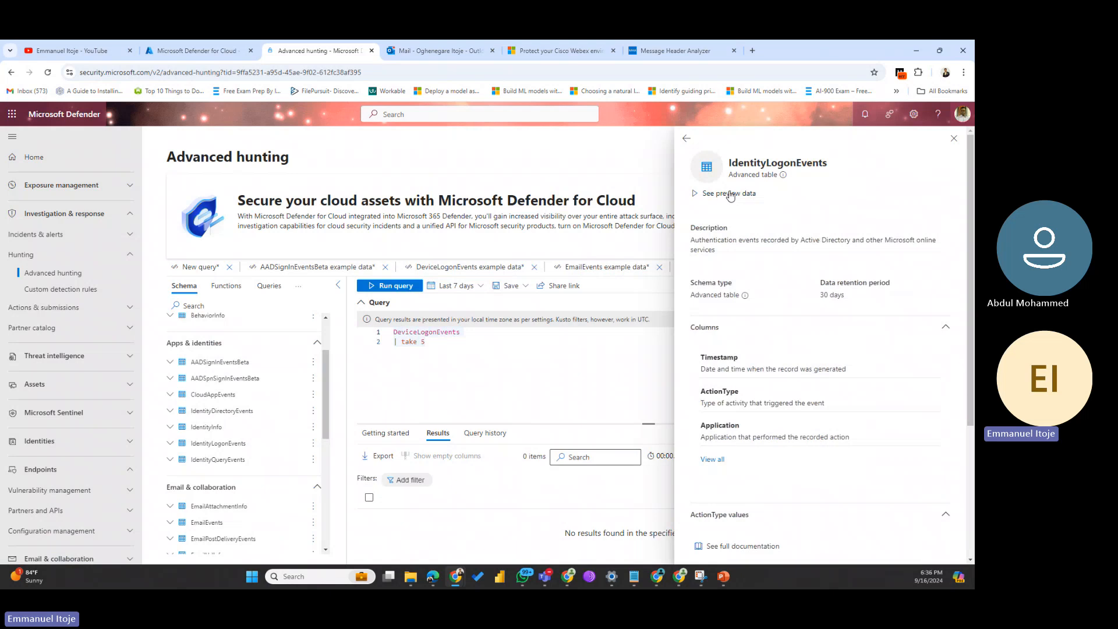
{"action": "left_click", "coordinate": [729, 194]}
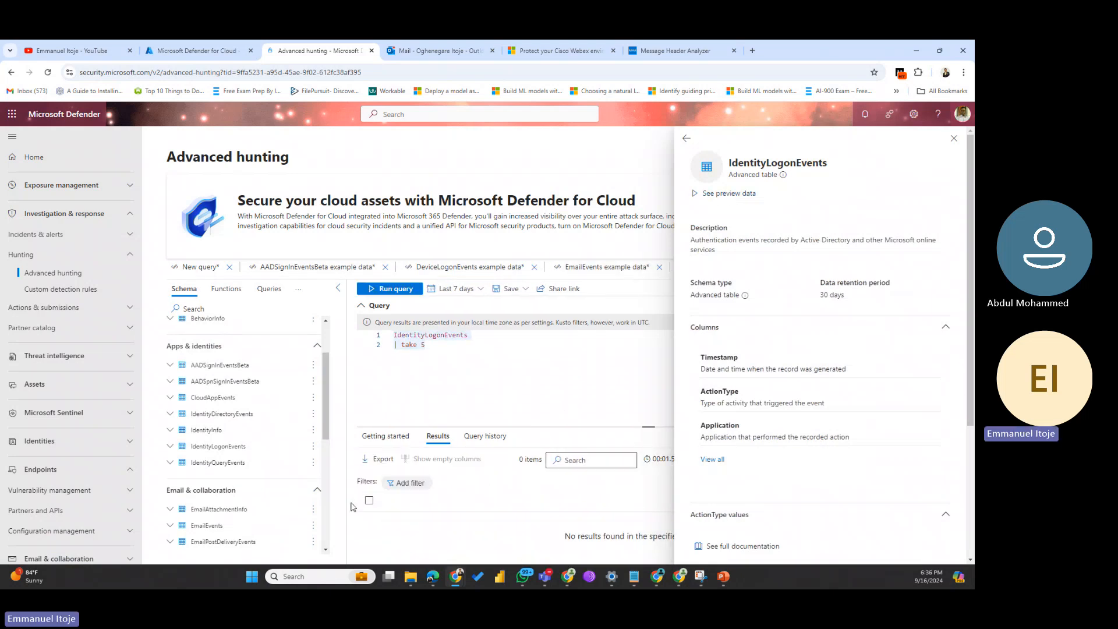
{"action": "left_click", "coordinate": [389, 290]}
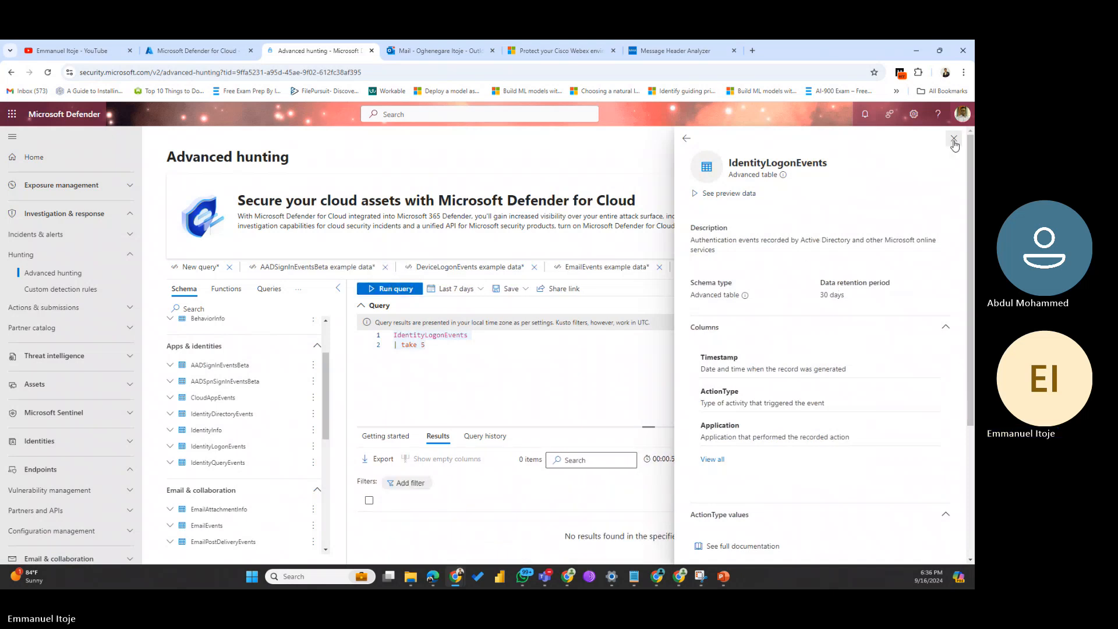
{"action": "left_click", "coordinate": [954, 141]}
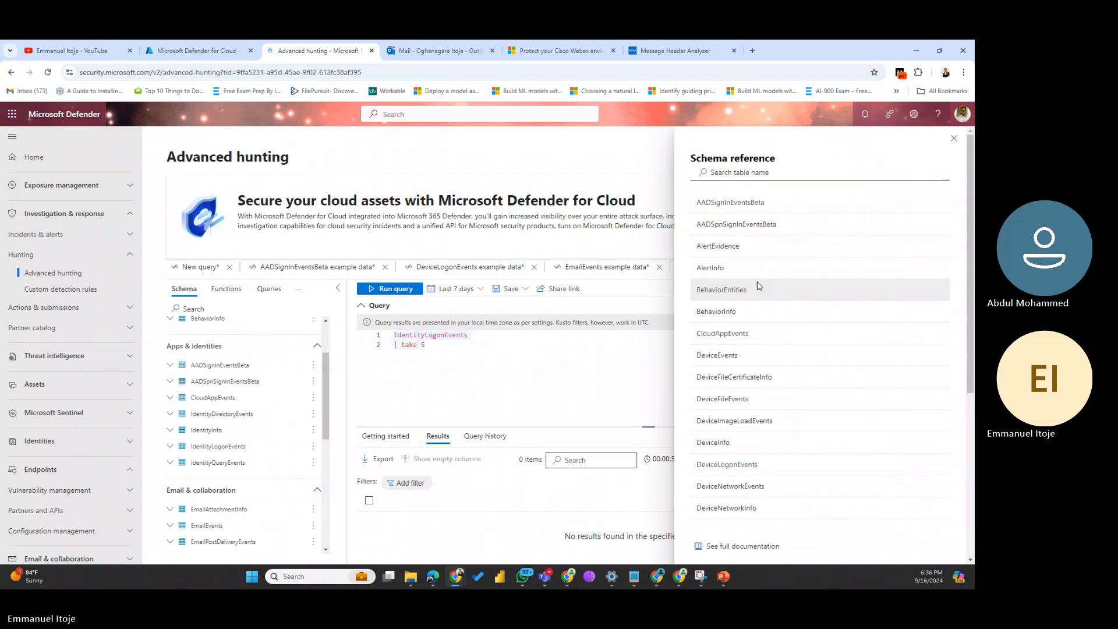
Step: Preview AlertInfo sample data in a new query tab and close the schema reference
{"action": "left_click", "coordinate": [725, 268]}
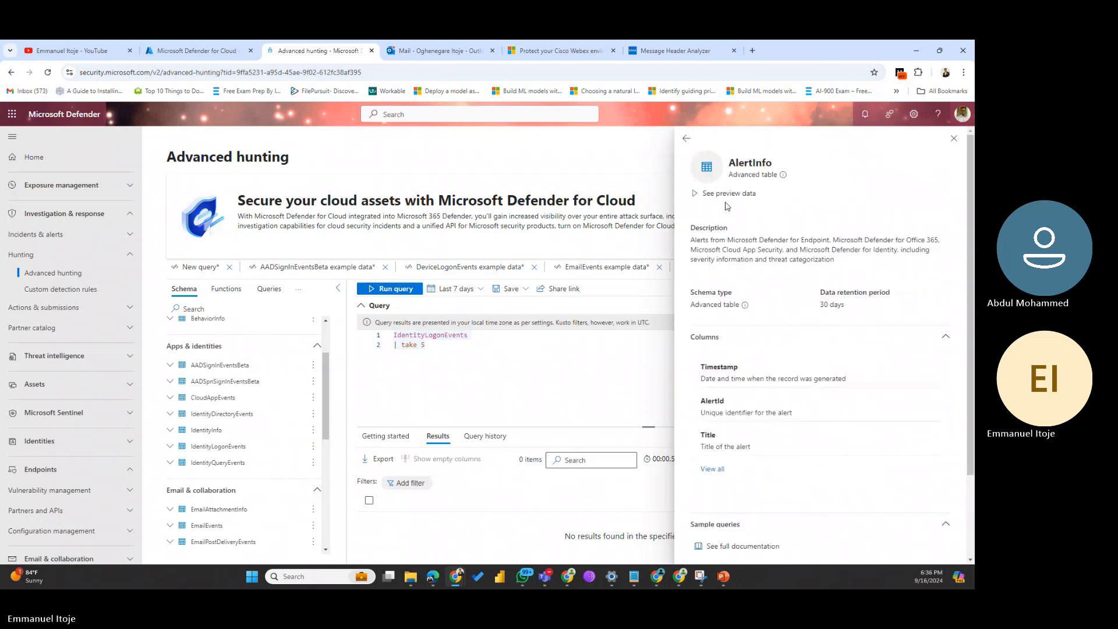
{"action": "left_click", "coordinate": [726, 197]}
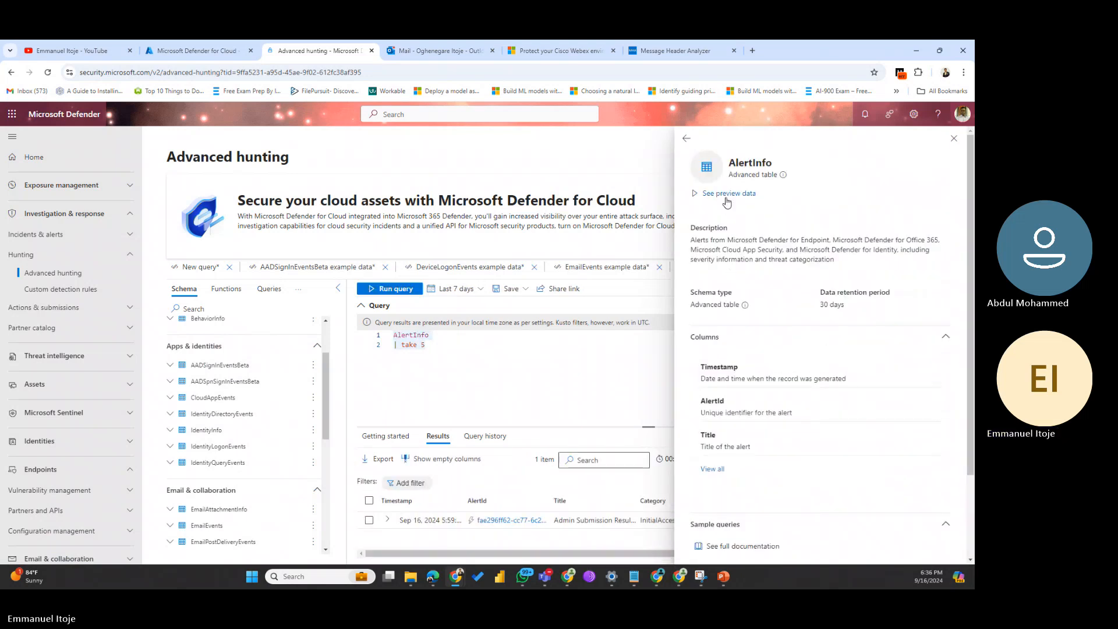
{"action": "left_click", "coordinate": [955, 140]}
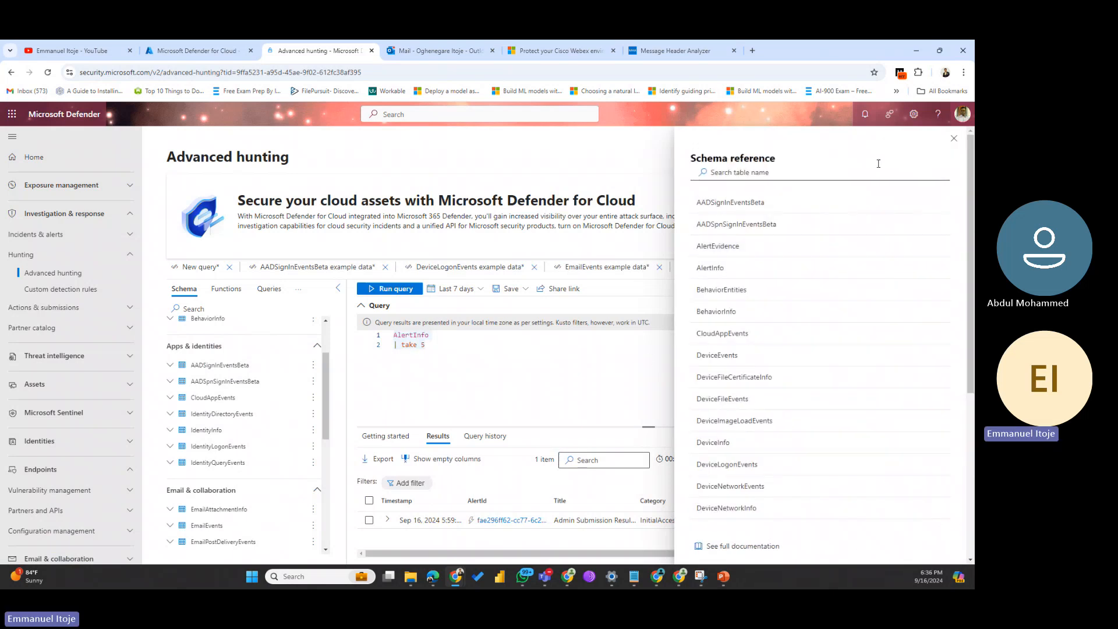
{"action": "left_click", "coordinate": [954, 139]}
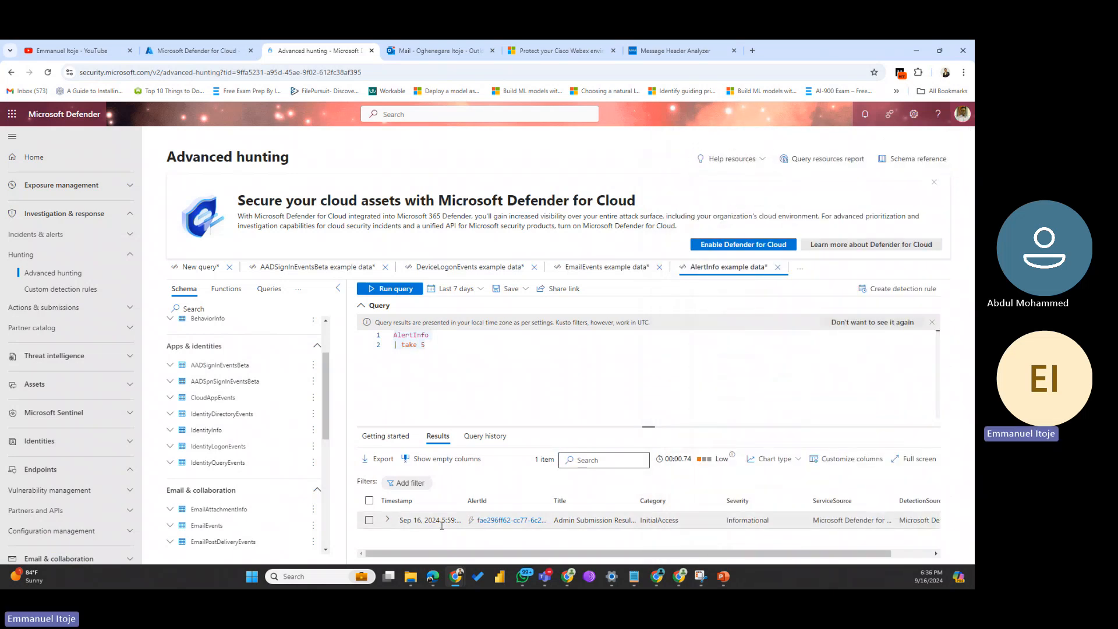
Step: Open the returned alert's details, then go to Actions & submissions > Submissions
{"action": "left_click", "coordinate": [501, 520]}
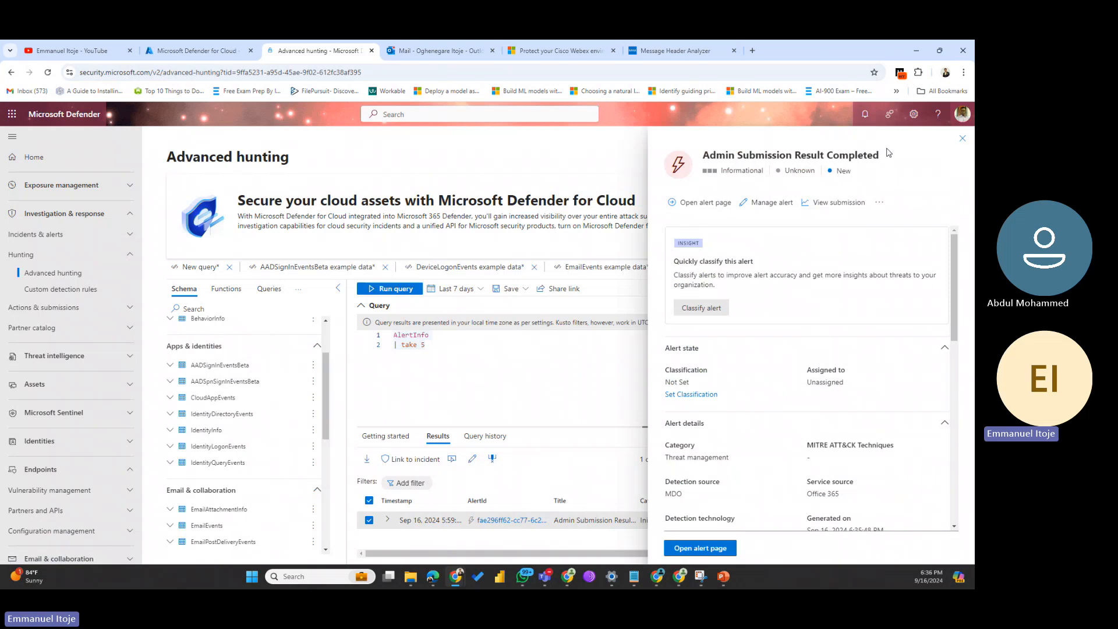
{"action": "left_click", "coordinate": [49, 310]}
{"action": "left_click", "coordinate": [45, 343]}
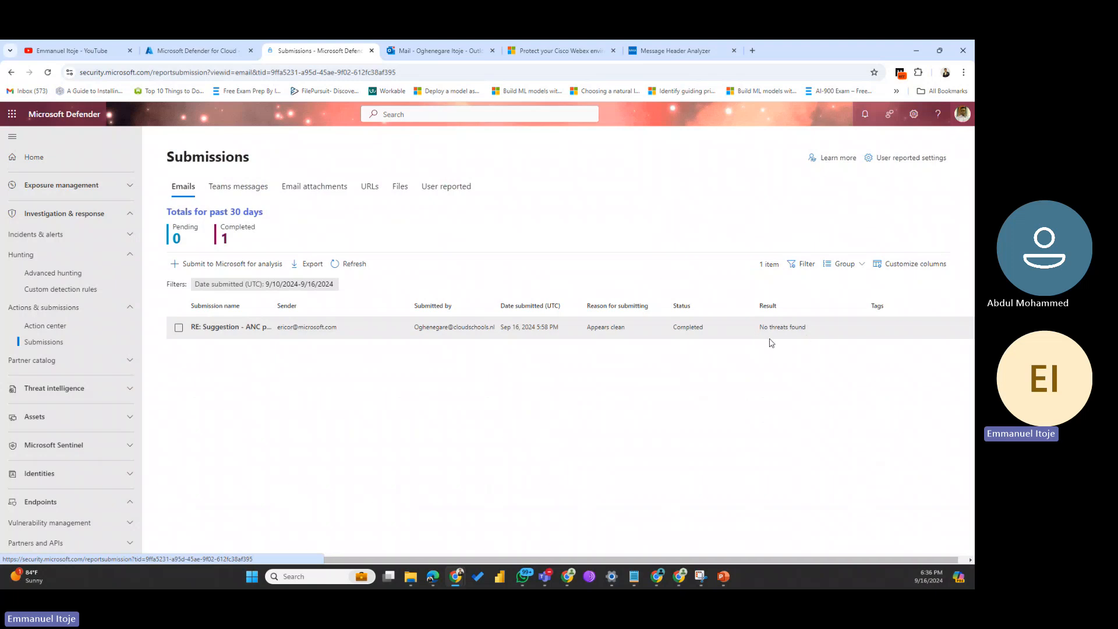
{"action": "left_click", "coordinate": [232, 333]}
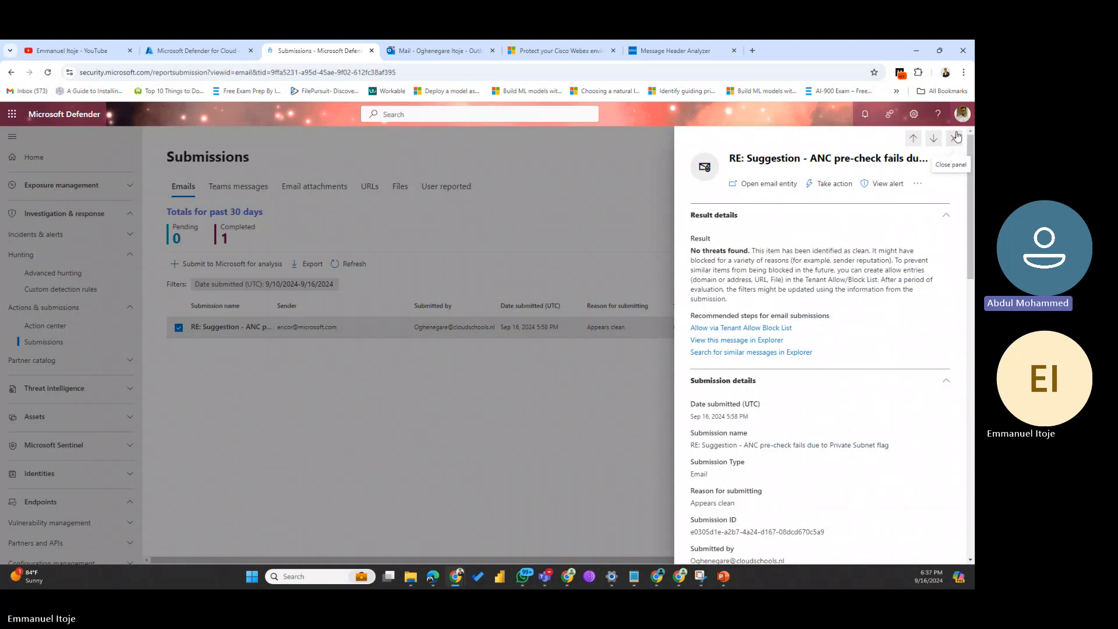
{"action": "left_click", "coordinate": [955, 138]}
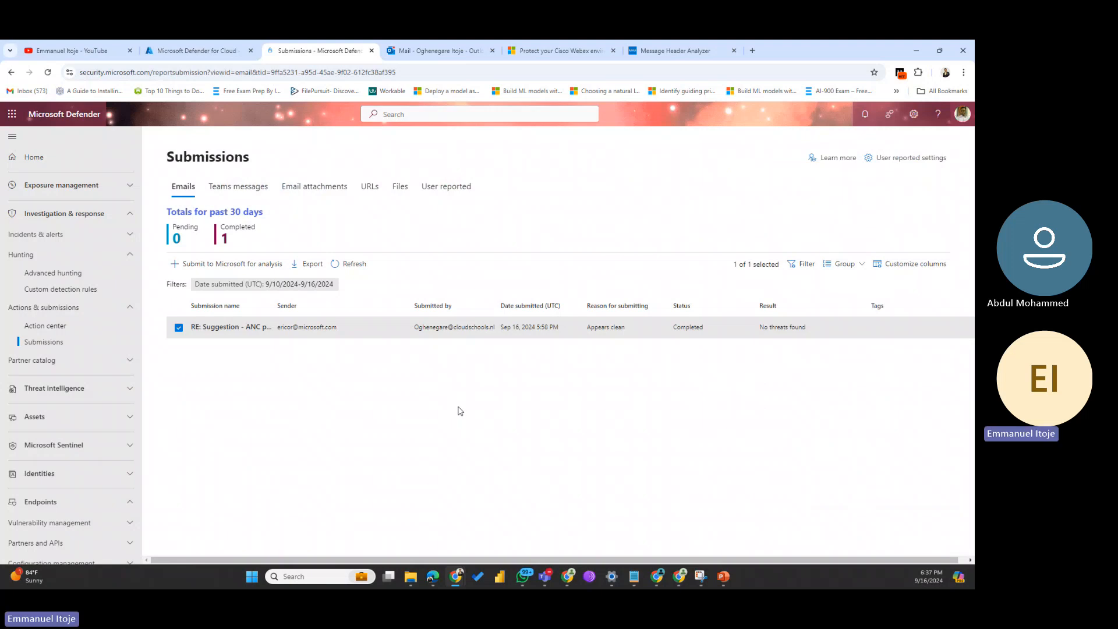
Step: Back in Advanced hunting, change 'take 5' to 'top 5' and run, getting a syntax error
{"action": "left_click", "coordinate": [45, 274]}
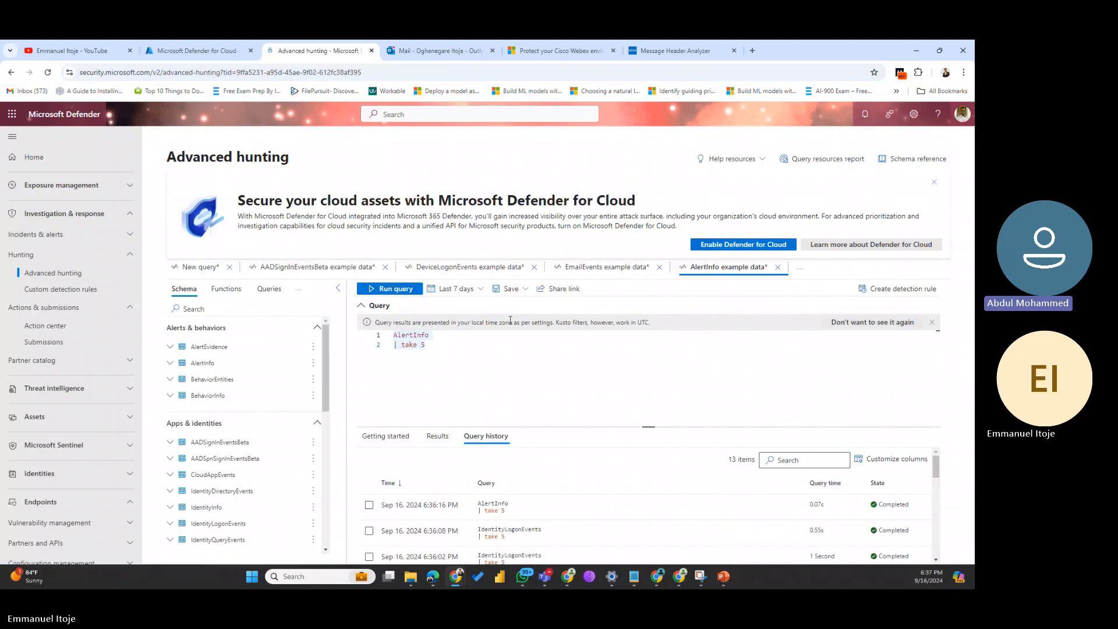
{"action": "scroll", "coordinate": [498, 489], "scroll_direction": "down", "scroll_amount": 3}
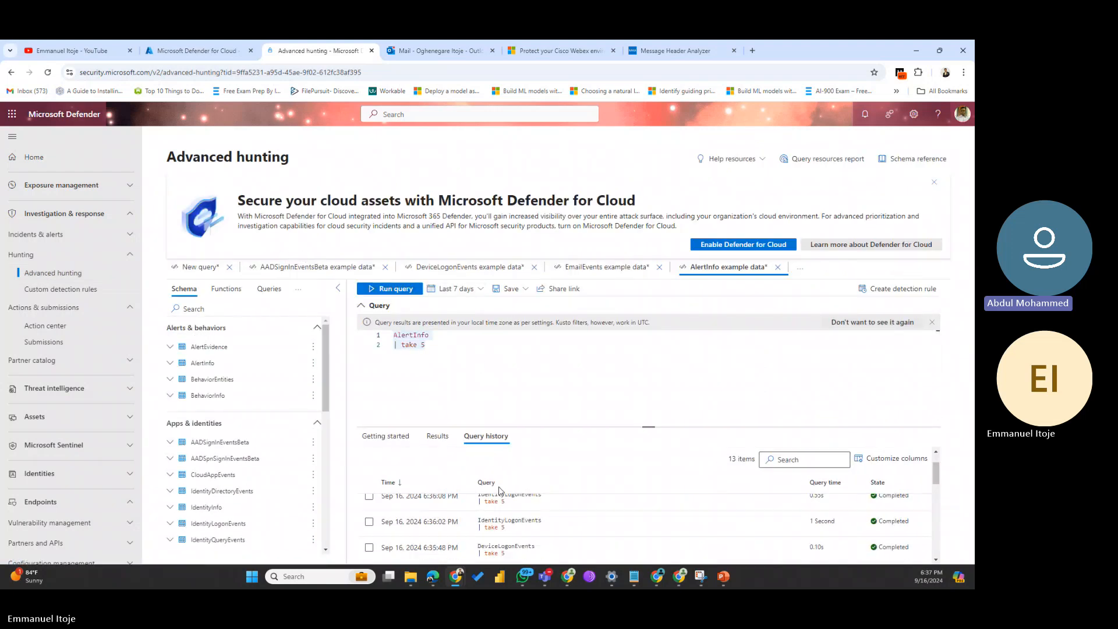
{"action": "scroll", "coordinate": [499, 492], "scroll_direction": "up", "scroll_amount": 3}
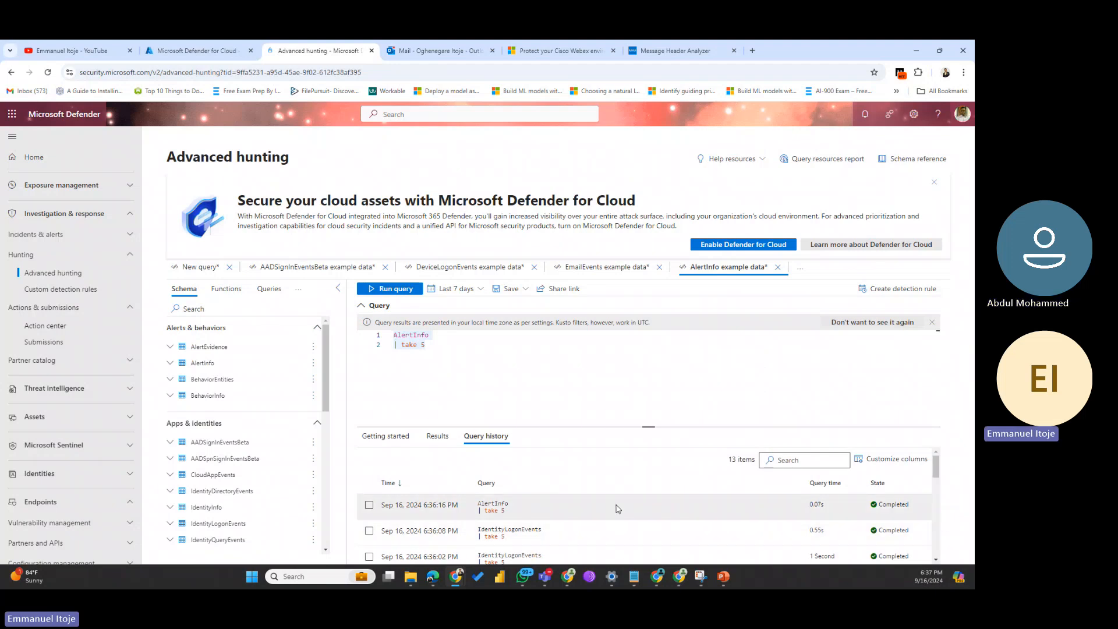
{"action": "scroll", "coordinate": [618, 509], "scroll_direction": "down", "scroll_amount": 3}
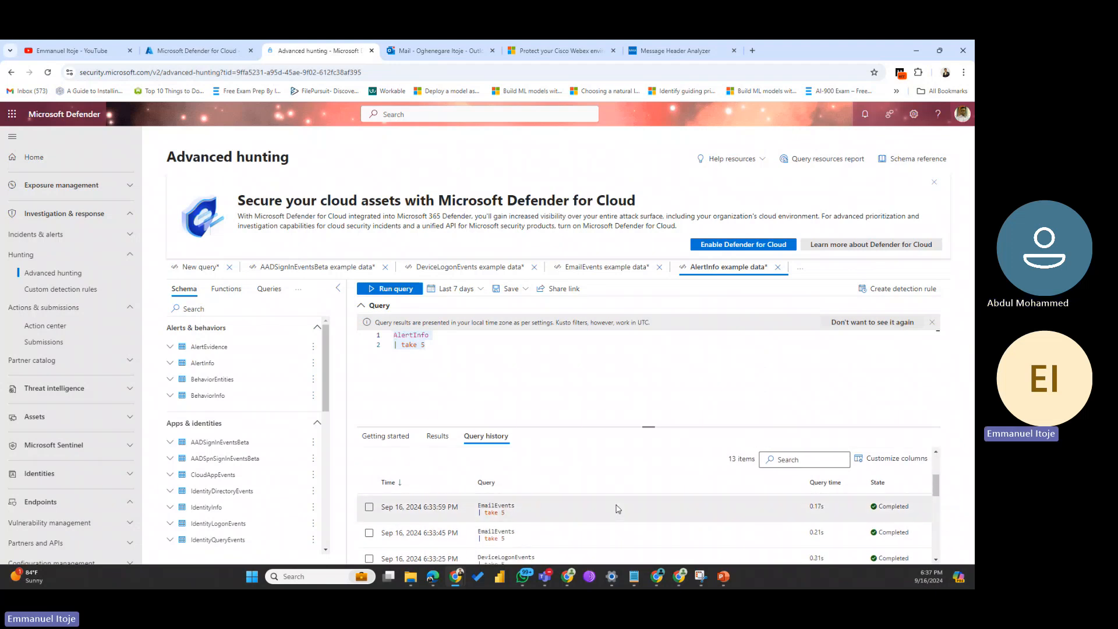
{"action": "left_click", "coordinate": [417, 345]}
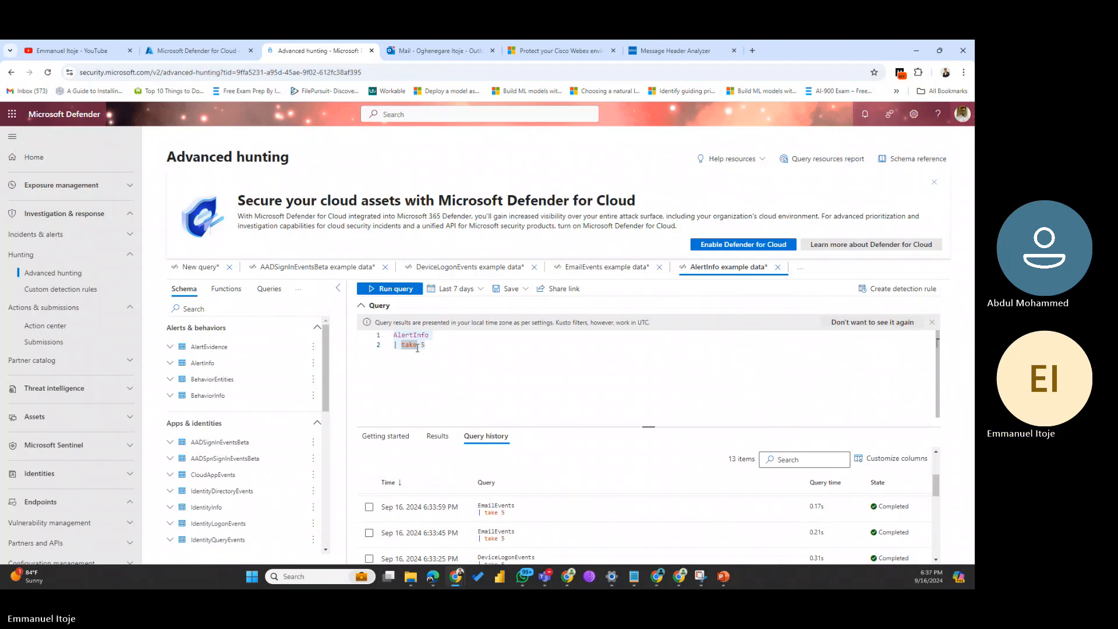
{"action": "key", "text": "BackSpace"}
{"action": "key", "text": "BackSpace"}
{"action": "key", "text": "BackSpace"}
{"action": "key", "text": "BackSpace"}
{"action": "type", "text": "top"}
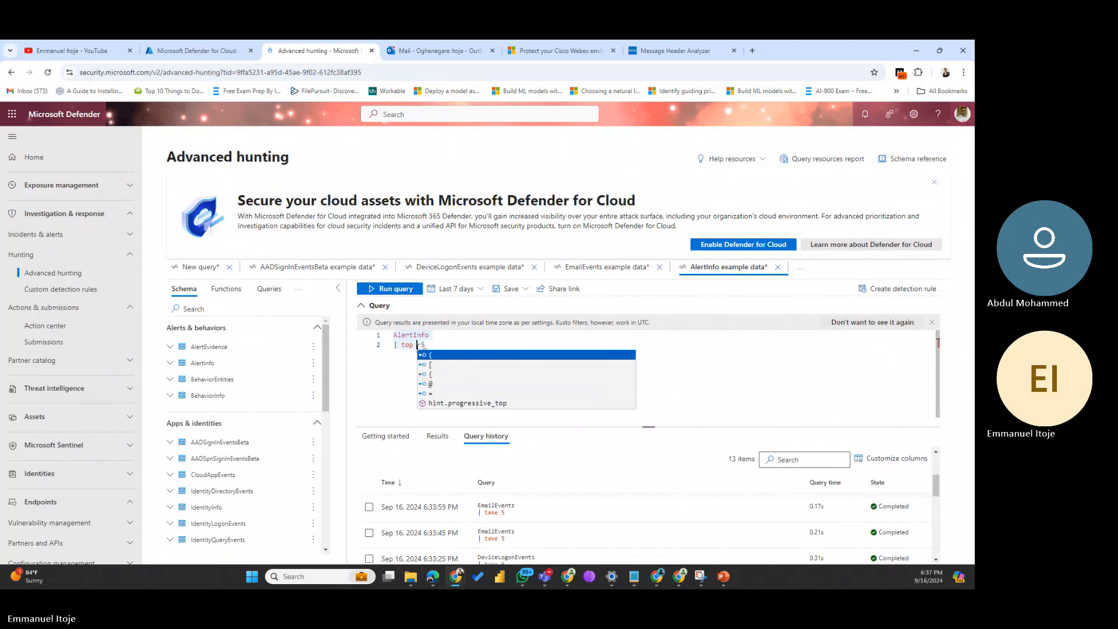
{"action": "left_click", "coordinate": [485, 334]}
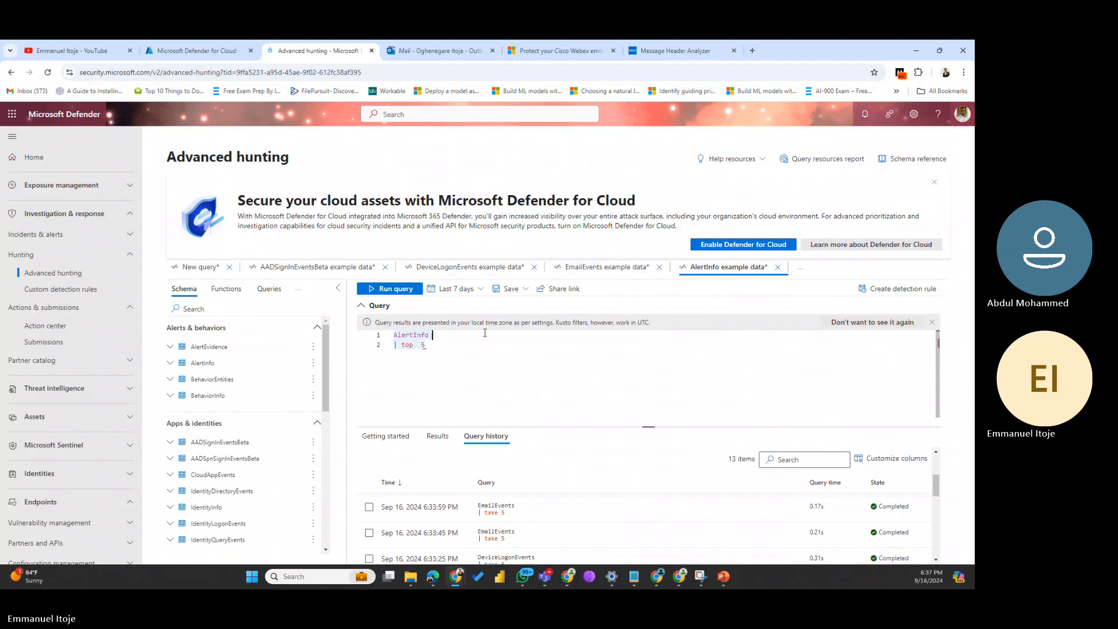
{"action": "double_click", "coordinate": [423, 345]}
{"action": "left_click", "coordinate": [399, 290]}
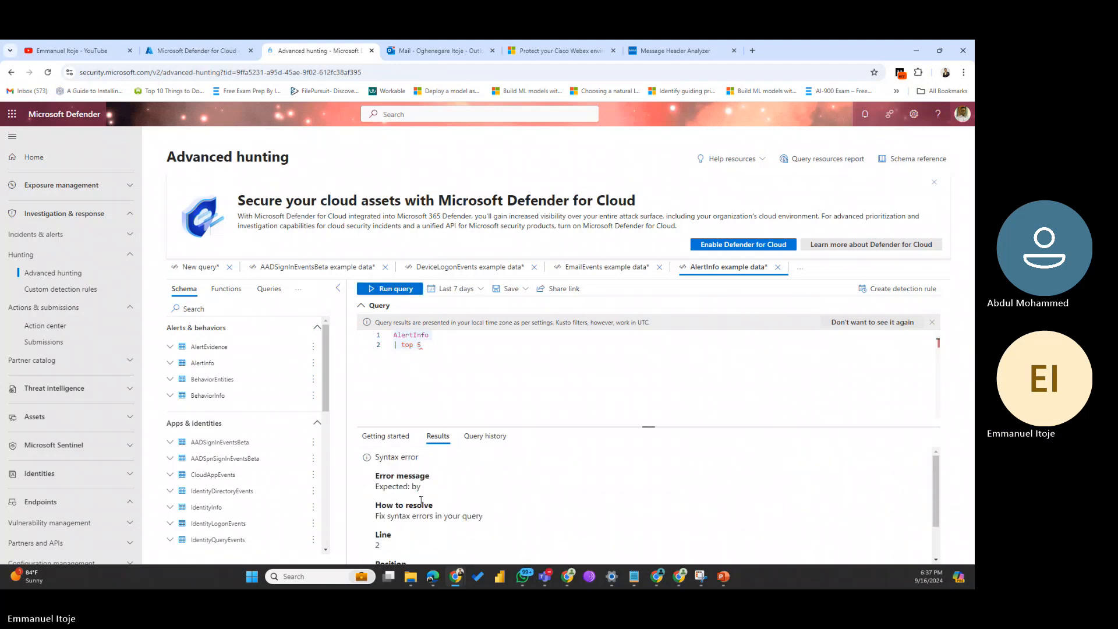
Step: Restore 'take 5' and rerun 'AlertInfo | take 5', returning two Admin Submission Result alerts
{"action": "scroll", "coordinate": [421, 501], "scroll_direction": "down", "scroll_amount": 2}
{"action": "scroll", "coordinate": [421, 502], "scroll_direction": "up", "scroll_amount": 2}
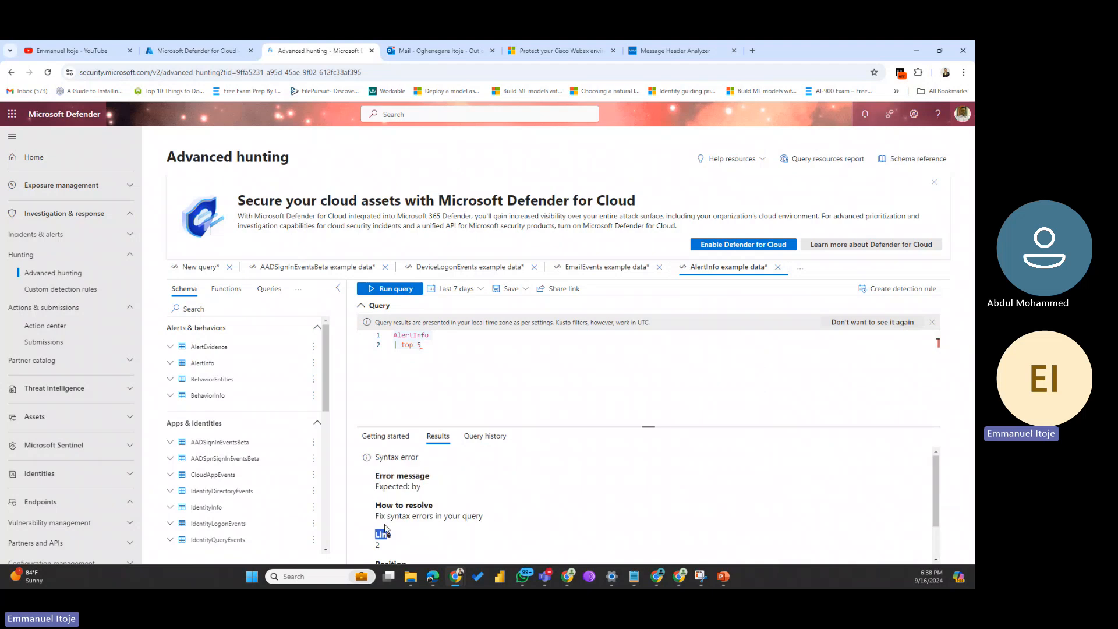
{"action": "left_click_drag", "start_coordinate": [388, 516], "coordinate": [483, 516]}
{"action": "left_click", "coordinate": [413, 346]}
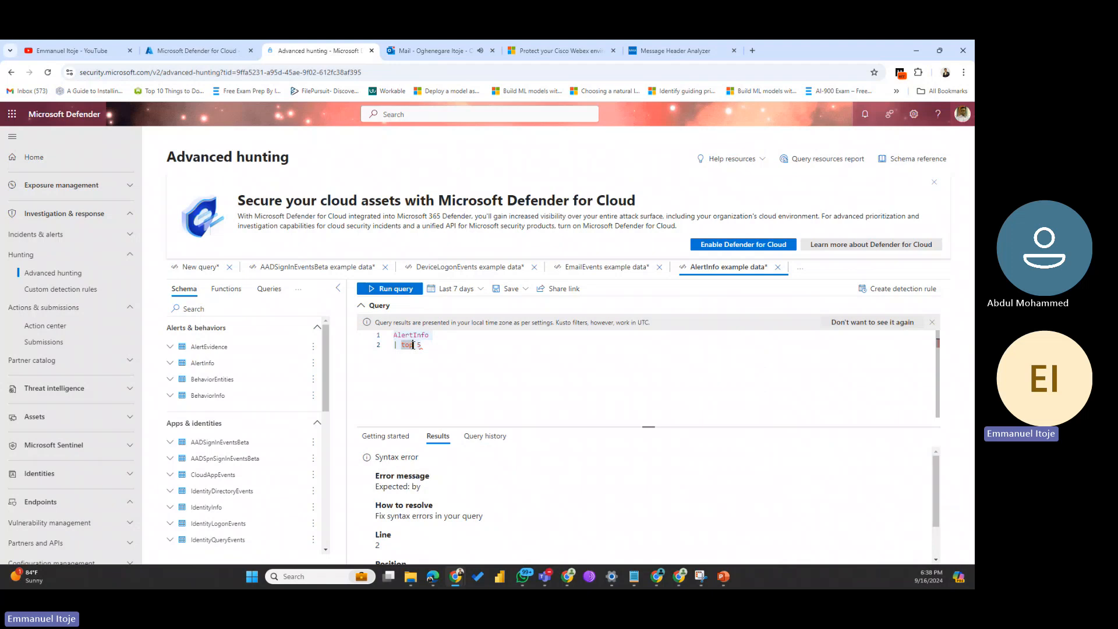
{"action": "key", "text": "BackSpace"}
{"action": "key", "text": "BackSpace"}
{"action": "key", "text": "BackSpace"}
{"action": "type", "text": "ta"}
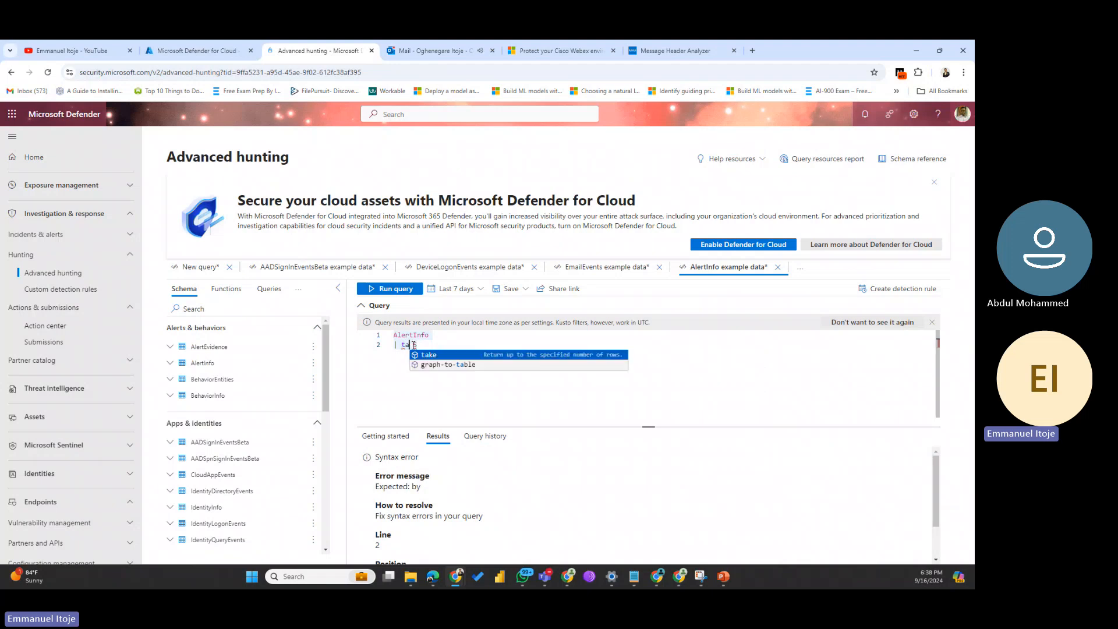
{"action": "type", "text": "ke 5"}
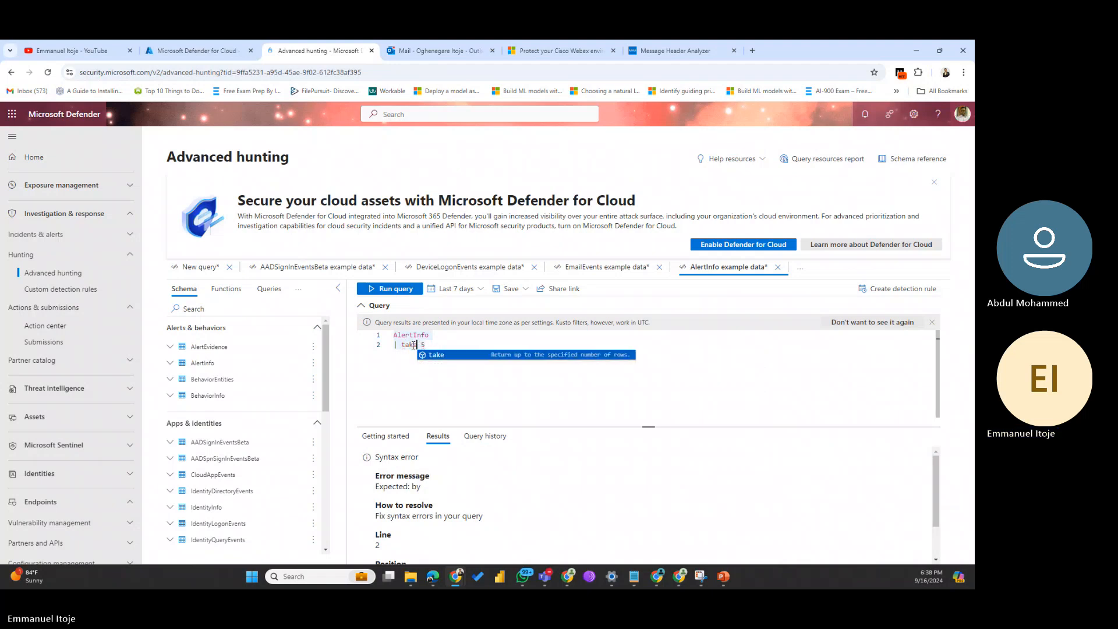
{"action": "left_click", "coordinate": [441, 376]}
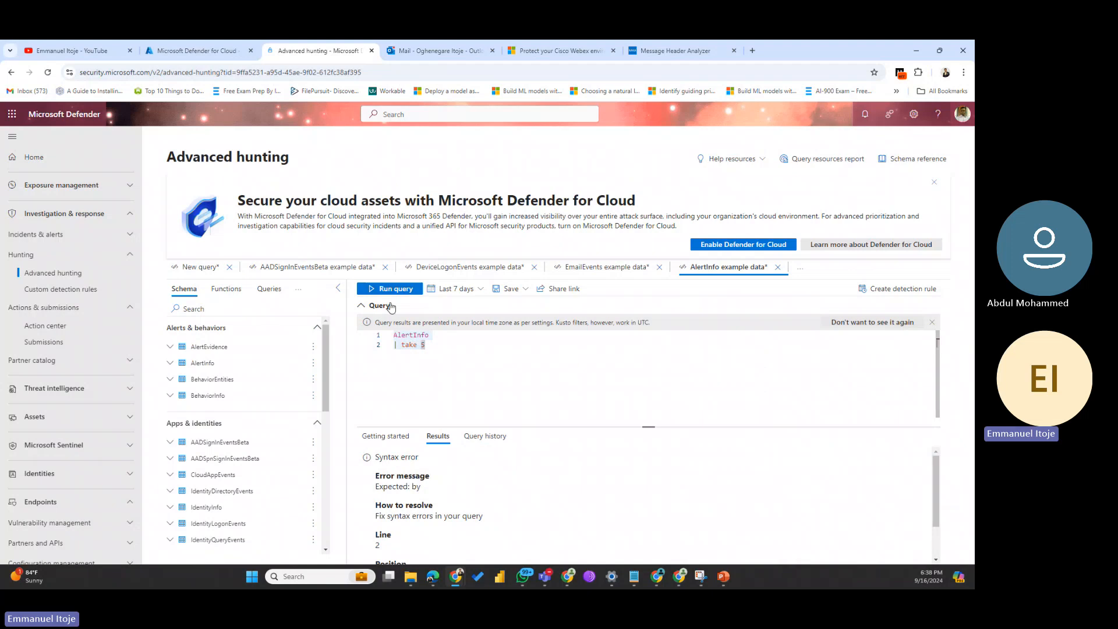
{"action": "left_click", "coordinate": [391, 289]}
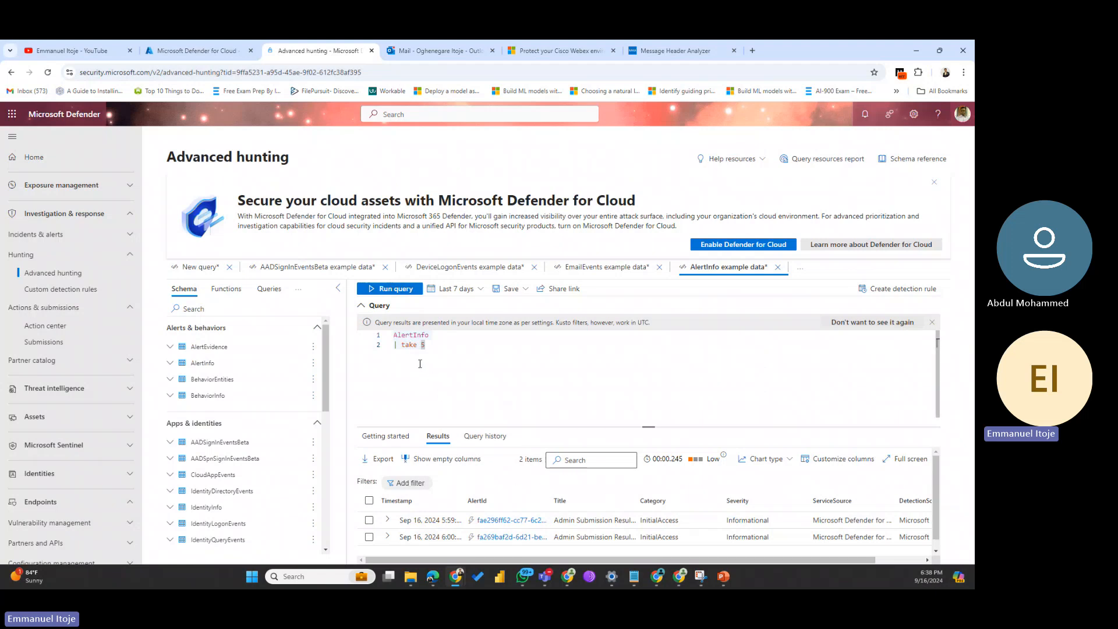
Step: Select the AlertInfo table name, then open the AlertEvidence table details in the schema reference
{"action": "left_click_drag", "start_coordinate": [428, 336], "coordinate": [369, 336]}
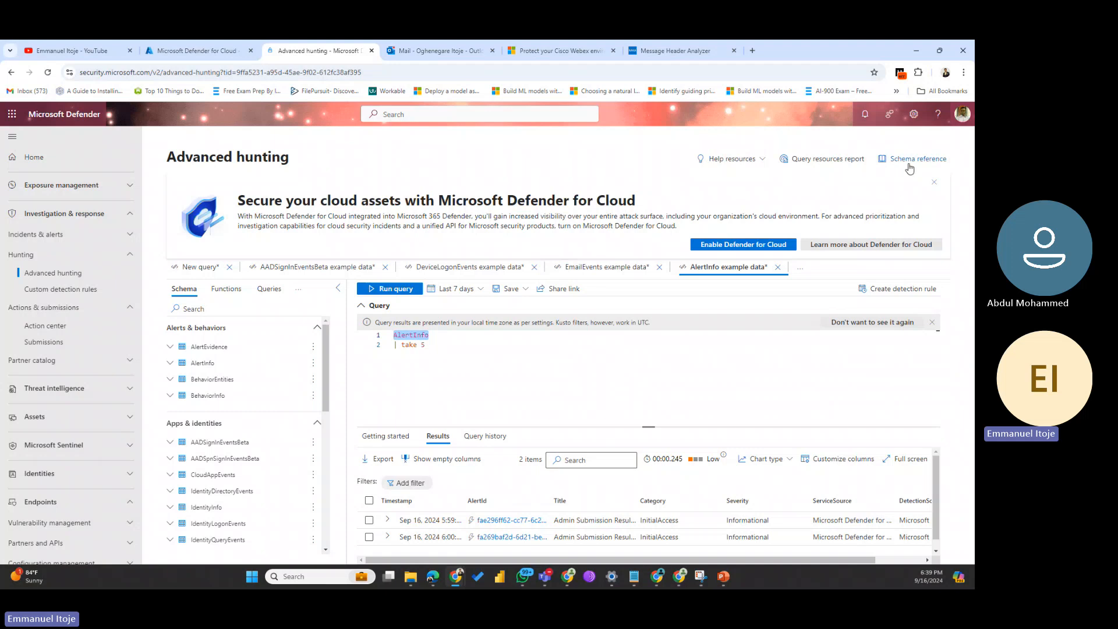
{"action": "left_click", "coordinate": [911, 159]}
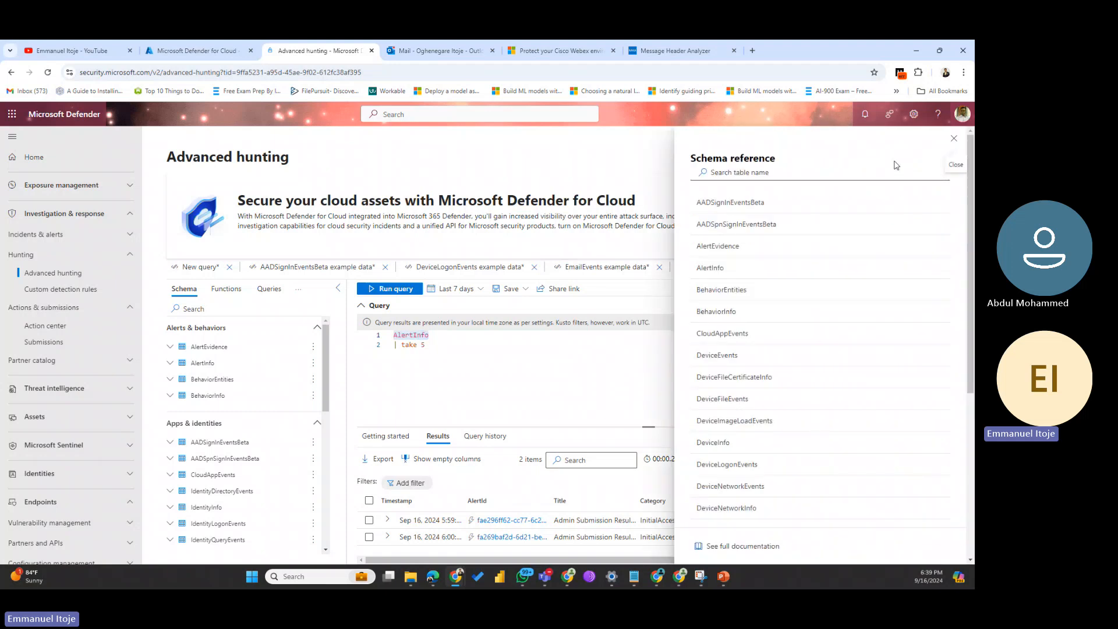
{"action": "left_click", "coordinate": [725, 257]}
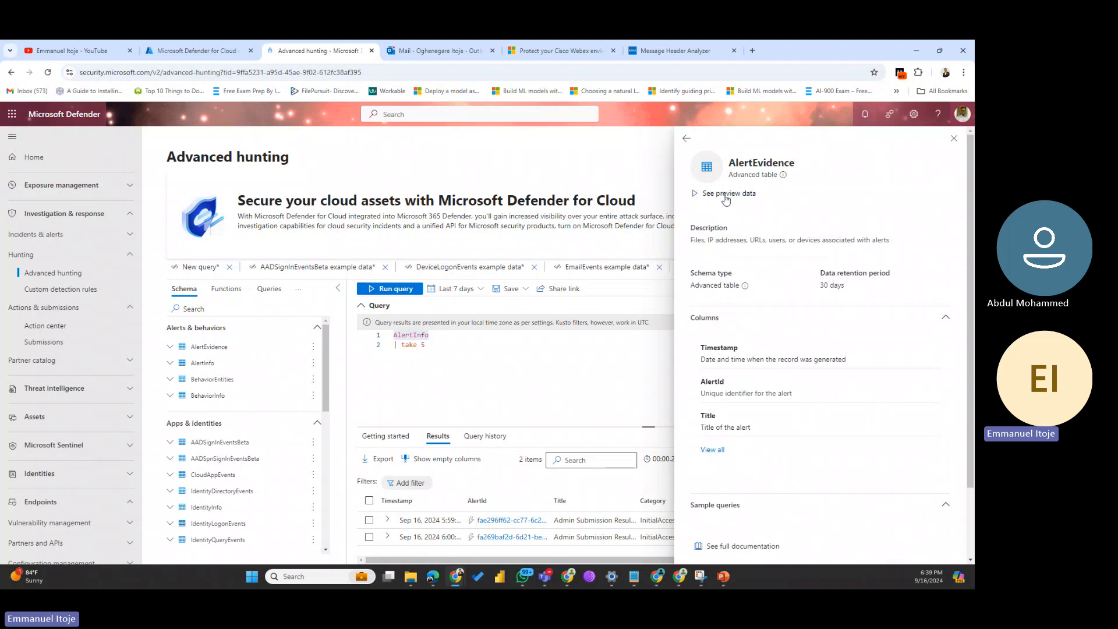
Step: Preview AlertEvidence sample data as 'AlertEvidence | take 5', then close the schema reference
{"action": "left_click", "coordinate": [725, 195]}
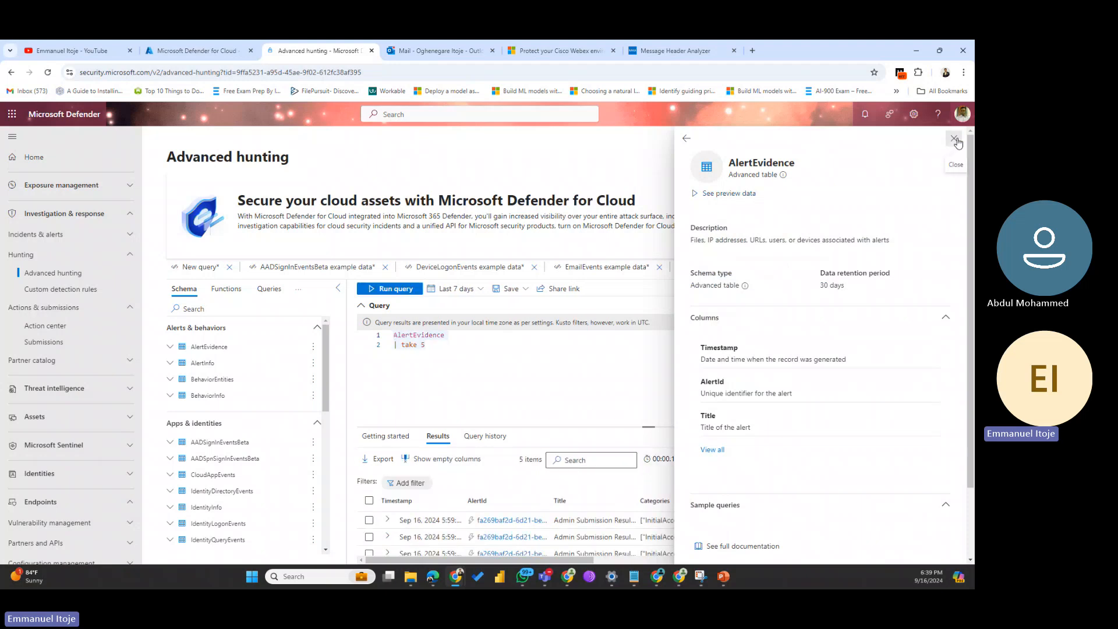
{"action": "left_click", "coordinate": [954, 139]}
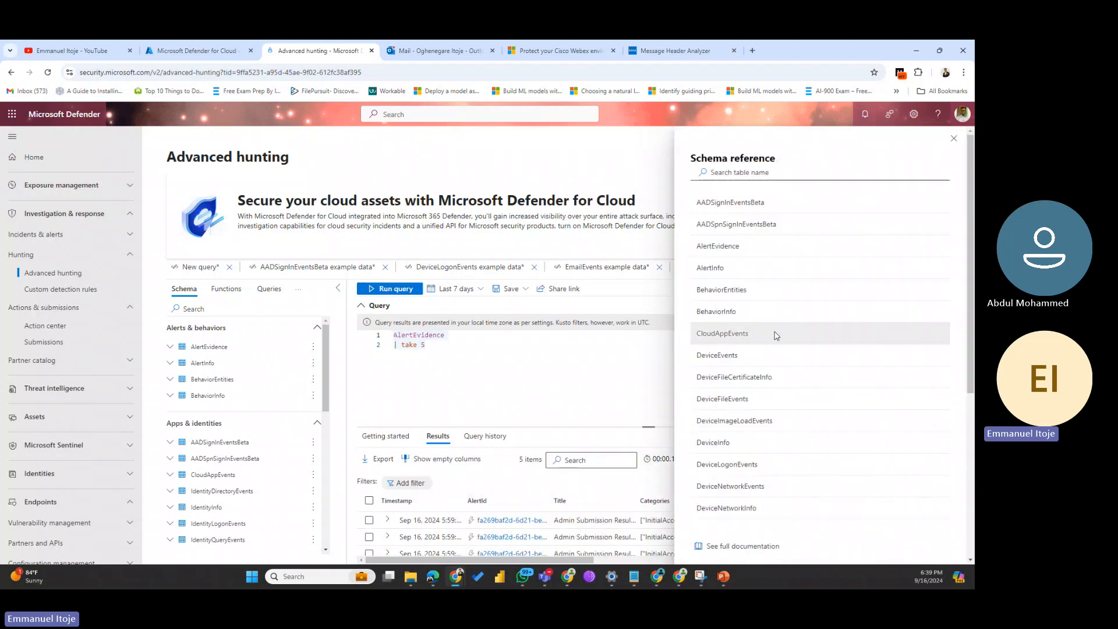
{"action": "left_click", "coordinate": [954, 139]}
{"action": "scroll", "coordinate": [641, 519], "scroll_direction": "down", "scroll_amount": 3}
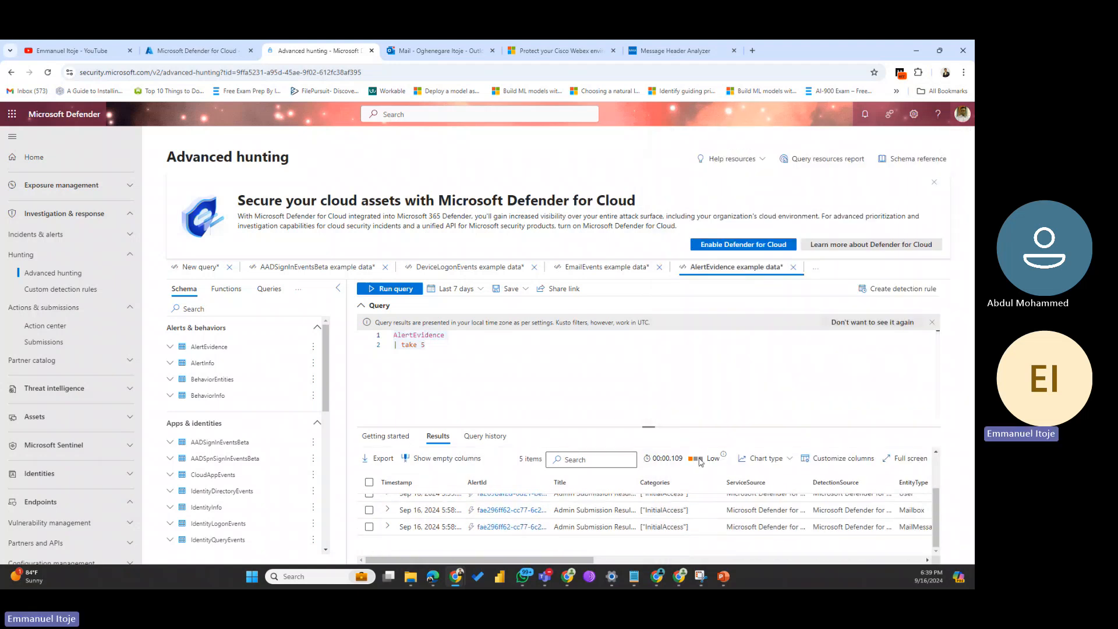
Step: Change line 2 of the AlertEvidence query from take 5 to top 5 and run it
{"action": "left_click", "coordinate": [417, 345]}
{"action": "key", "text": "BackSpace"}
{"action": "key", "text": "BackSpace"}
{"action": "key", "text": "BackSpace"}
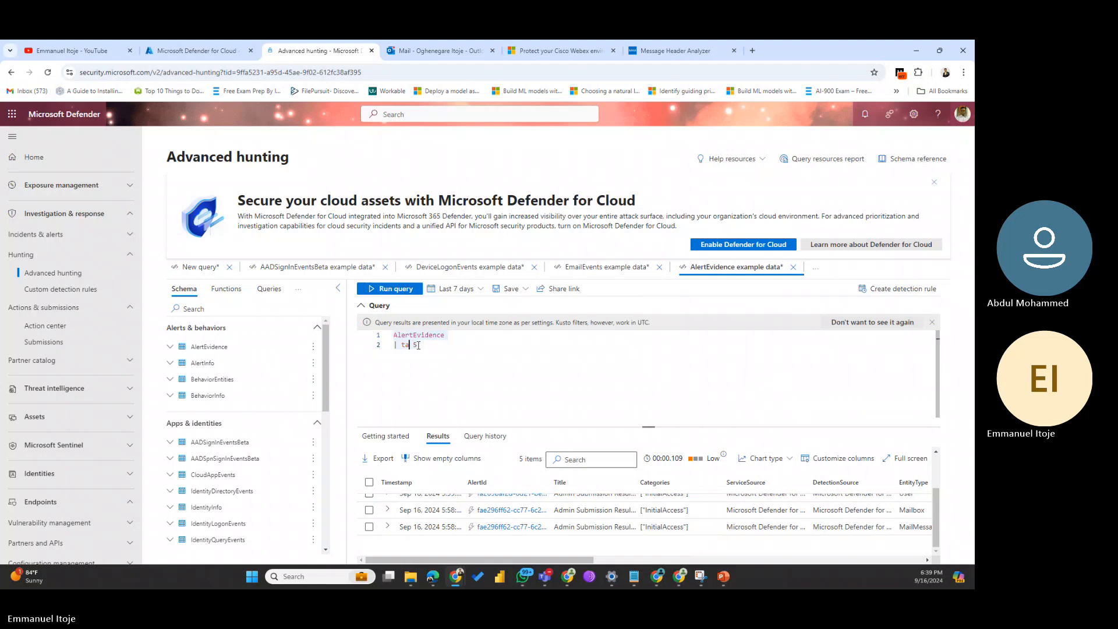
{"action": "type", "text": "op"}
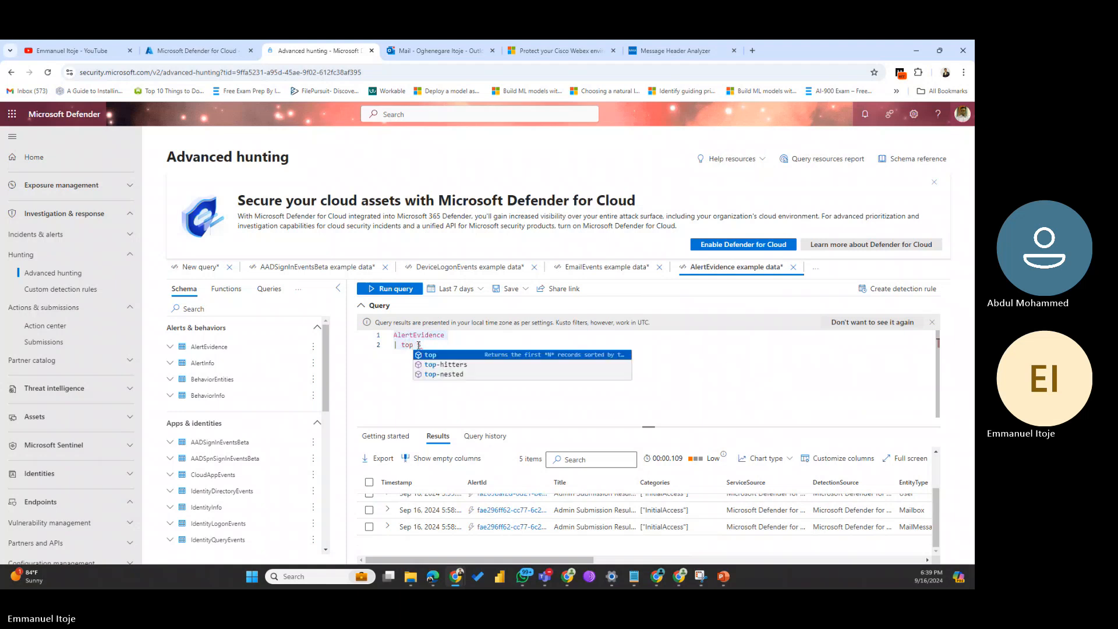
{"action": "left_click", "coordinate": [767, 359]}
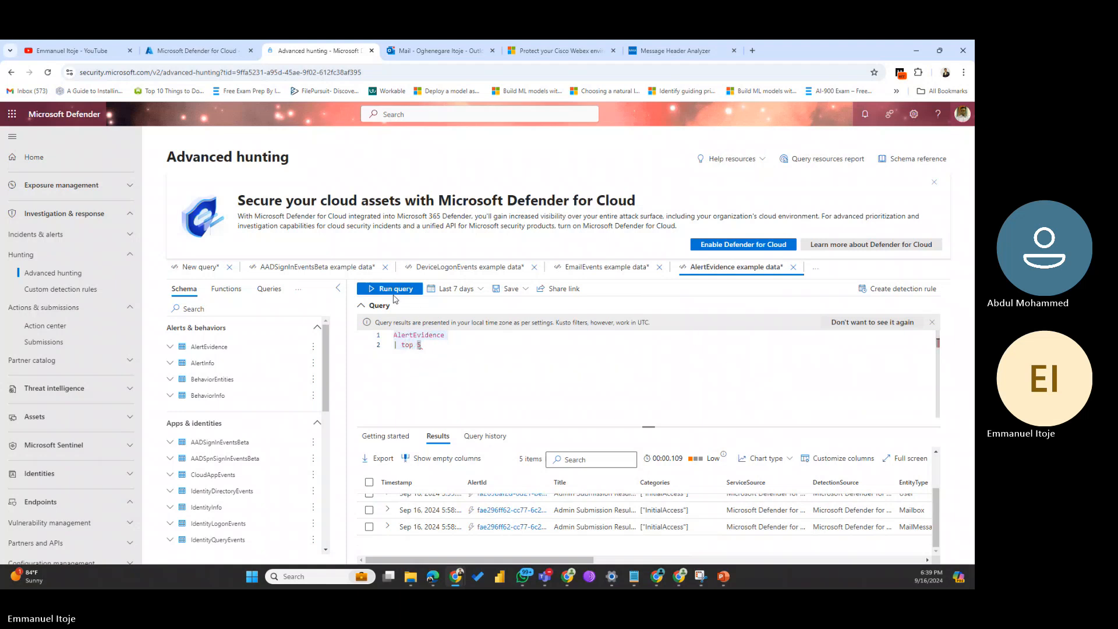
{"action": "left_click", "coordinate": [390, 288]}
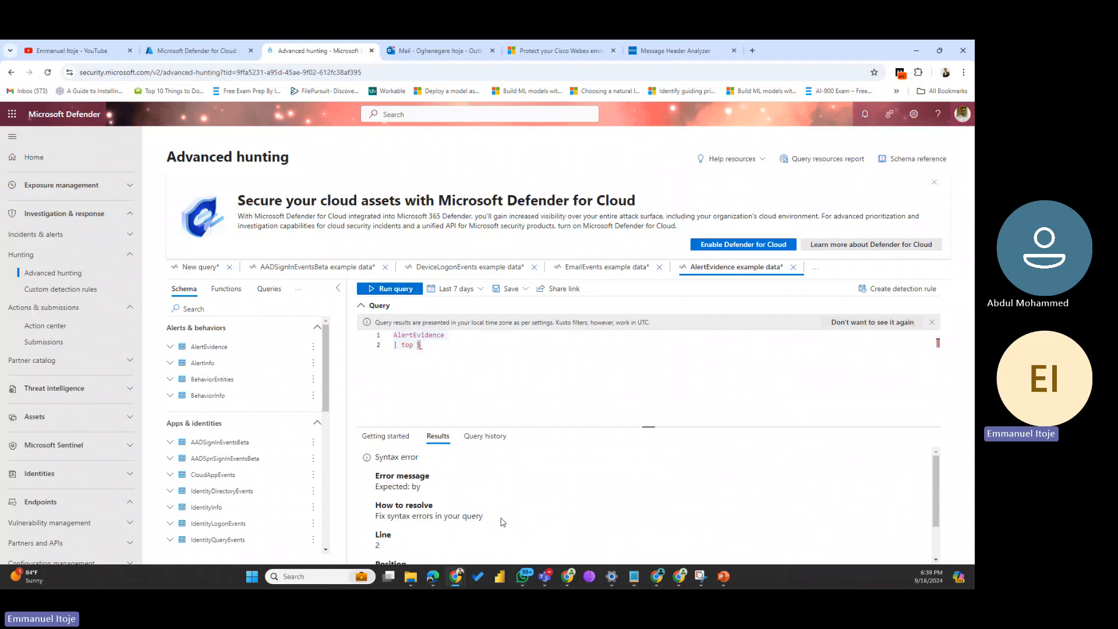
Step: Review the line 2 syntax error, then delete the top 5 clause from line 2
{"action": "left_click_drag", "start_coordinate": [500, 516], "coordinate": [364, 523]}
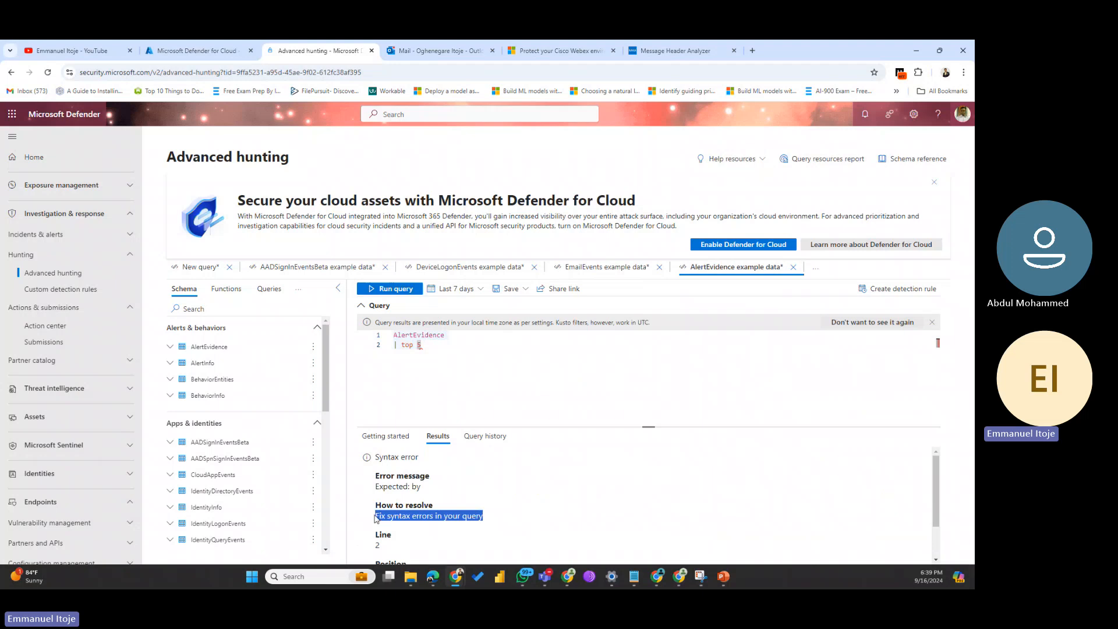
{"action": "left_click_drag", "start_coordinate": [428, 461], "coordinate": [357, 460]}
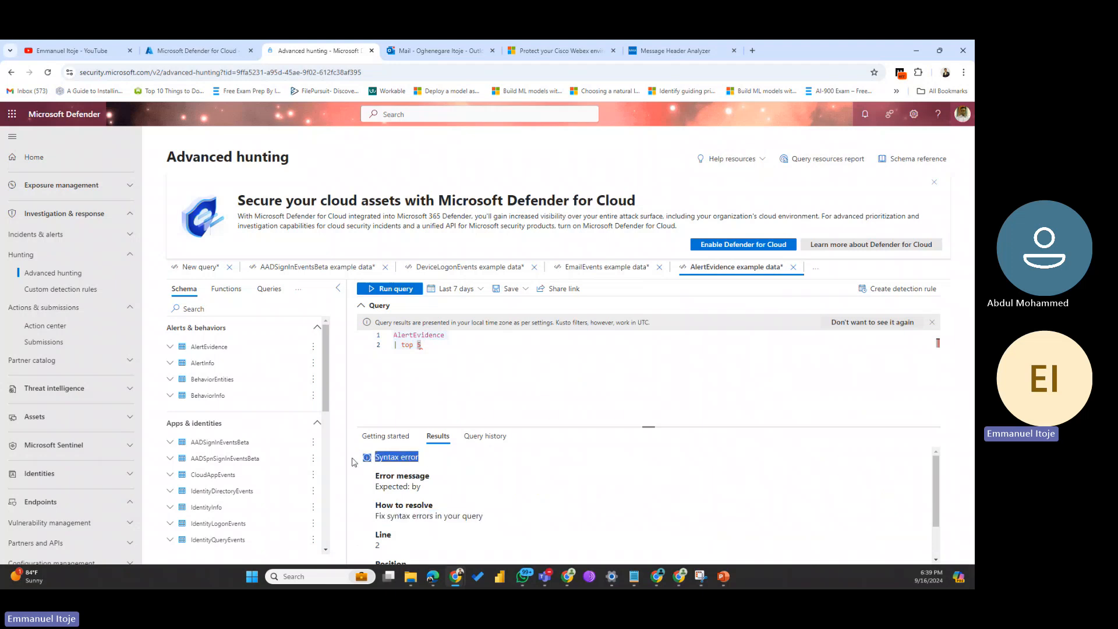
{"action": "left_click", "coordinate": [445, 349]}
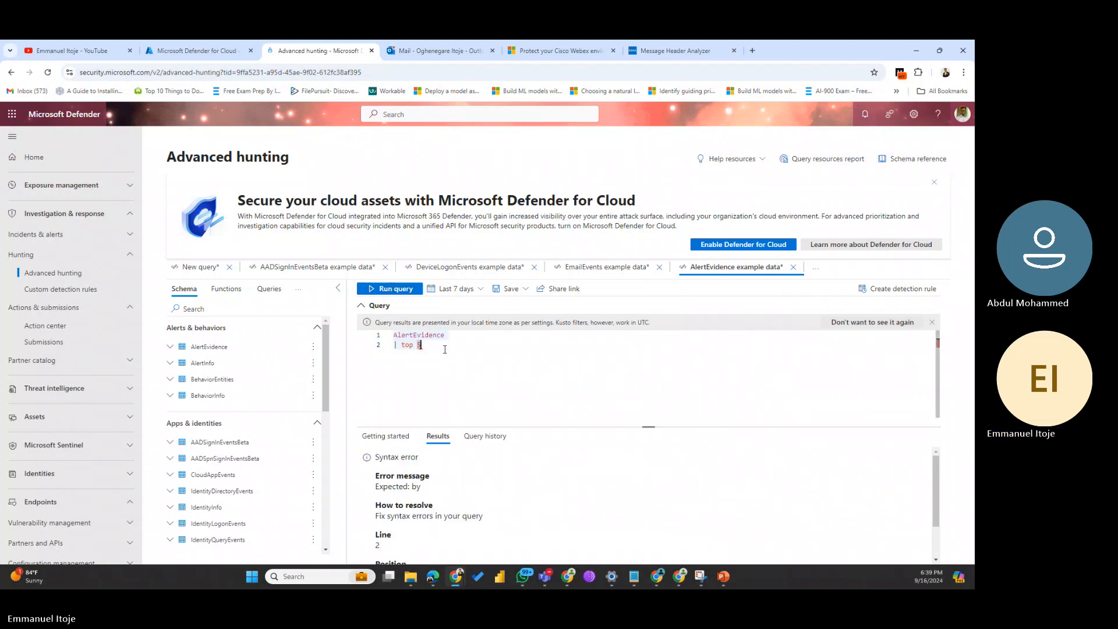
{"action": "key", "text": "BackSpace"}
{"action": "key", "text": "BackSpace"}
{"action": "key", "text": "BackSpace"}
{"action": "key", "text": "BackSpace"}
{"action": "key", "text": "BackSpace"}
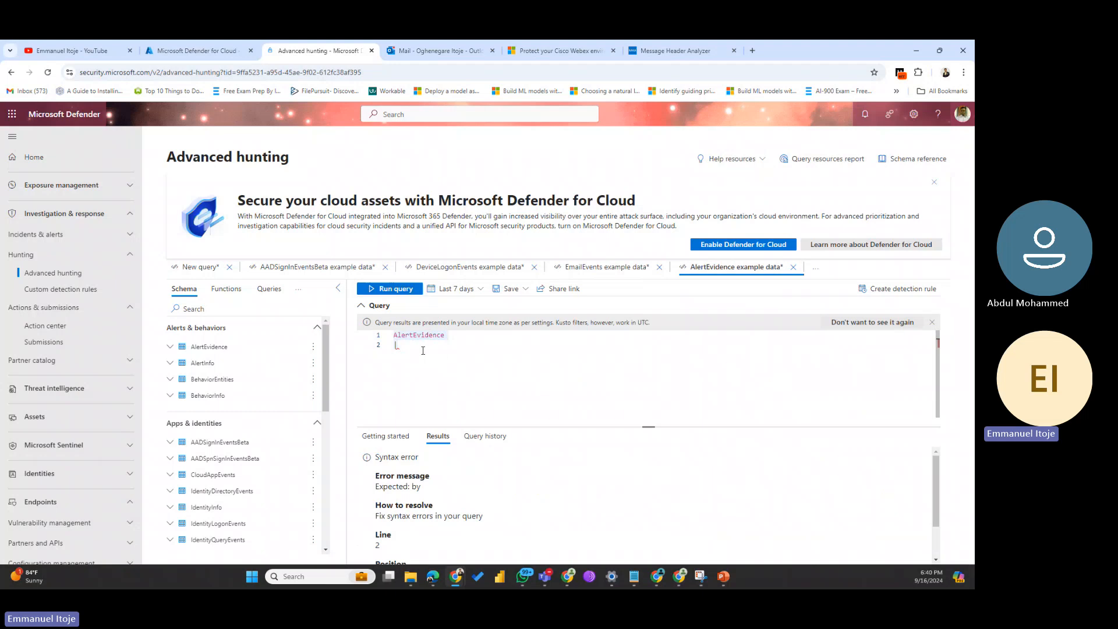
Step: Clear the whole AlertEvidence query and show the Getting started example queries
{"action": "key", "text": "ctrl+a"}
{"action": "key", "text": "BackSpace"}
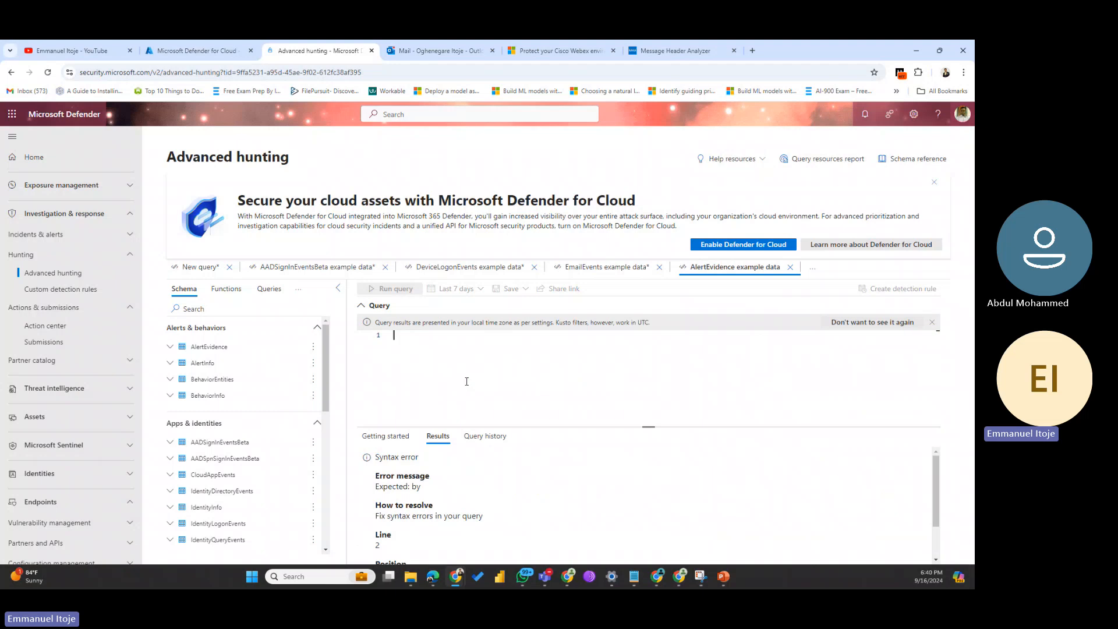
{"action": "left_click", "coordinate": [392, 443]}
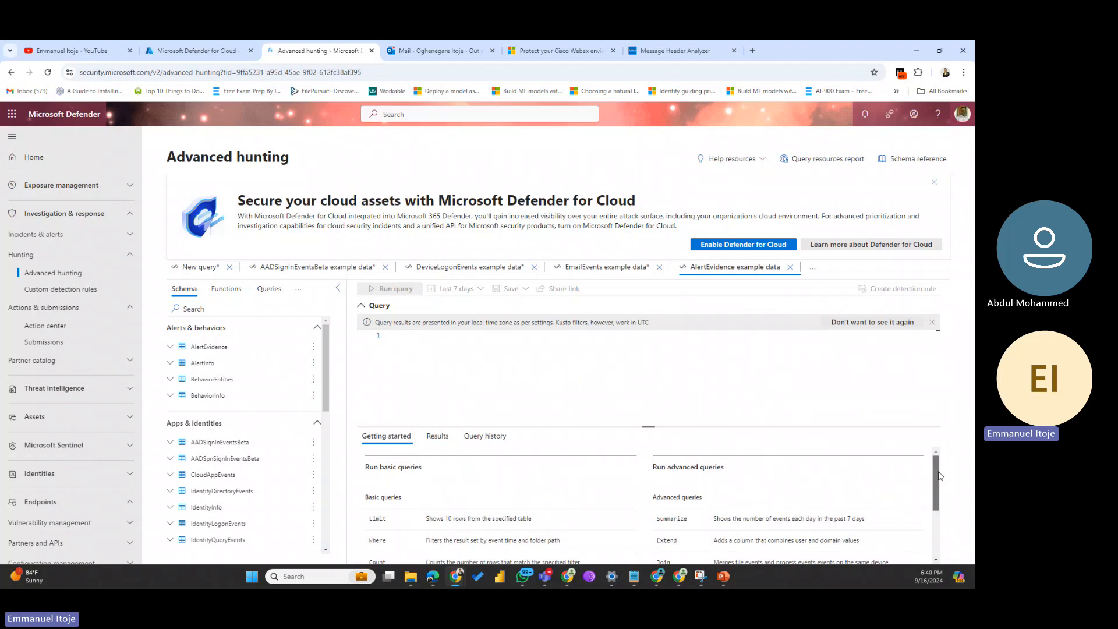
{"action": "left_click_drag", "start_coordinate": [939, 472], "coordinate": [940, 517]}
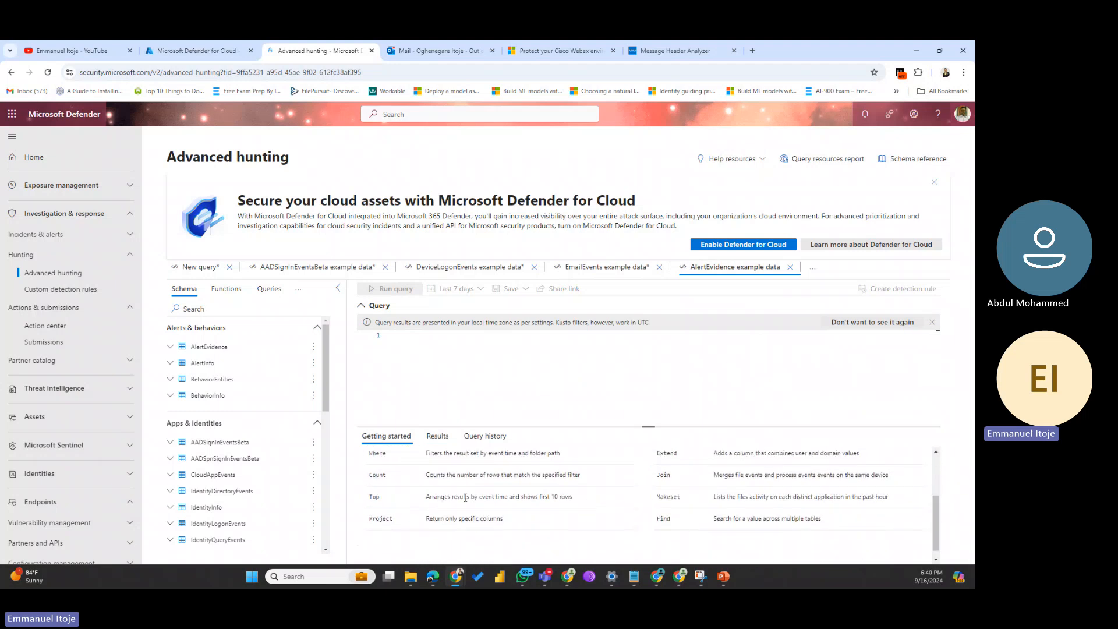
Step: Load the Top example on CloudAppEvents into a new tab and run it
{"action": "left_click", "coordinate": [371, 498]}
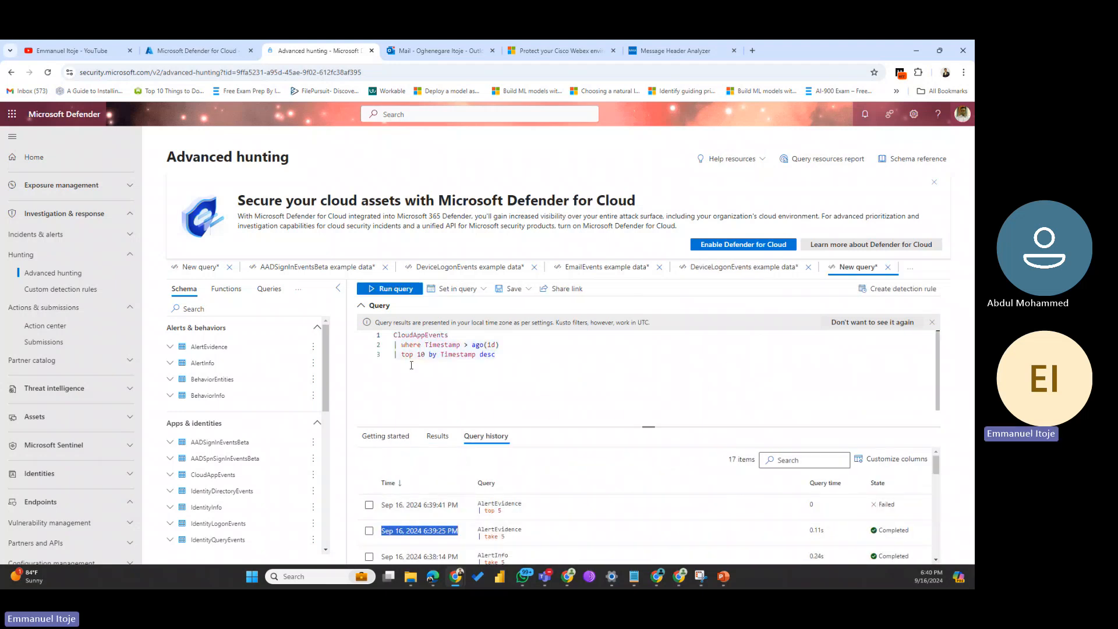
{"action": "left_click_drag", "start_coordinate": [429, 355], "coordinate": [498, 355]}
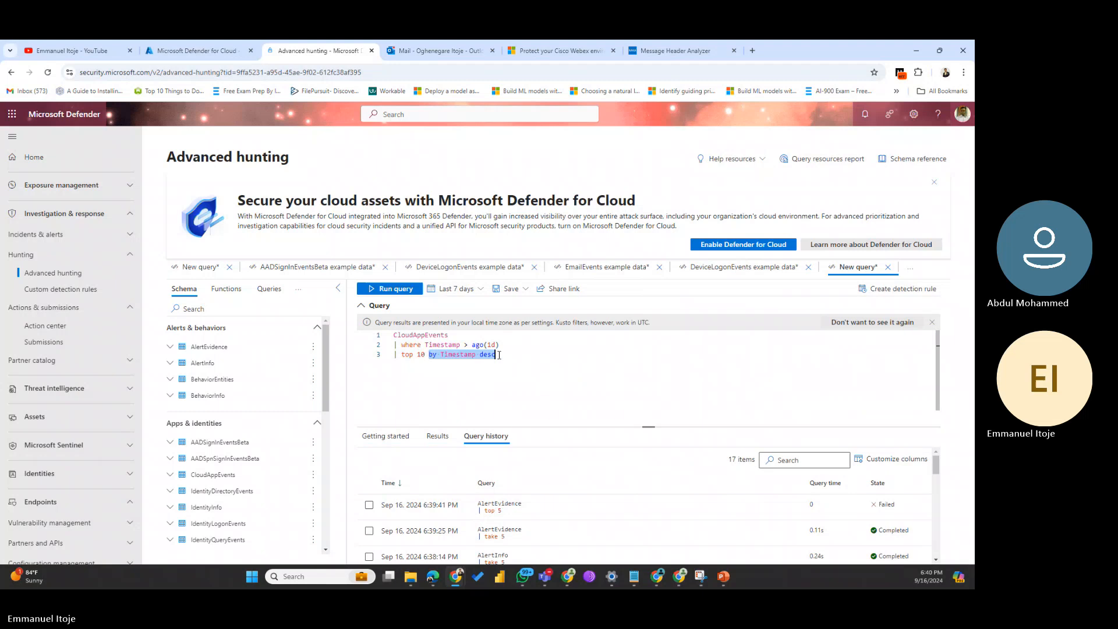
{"action": "left_click", "coordinate": [399, 289]}
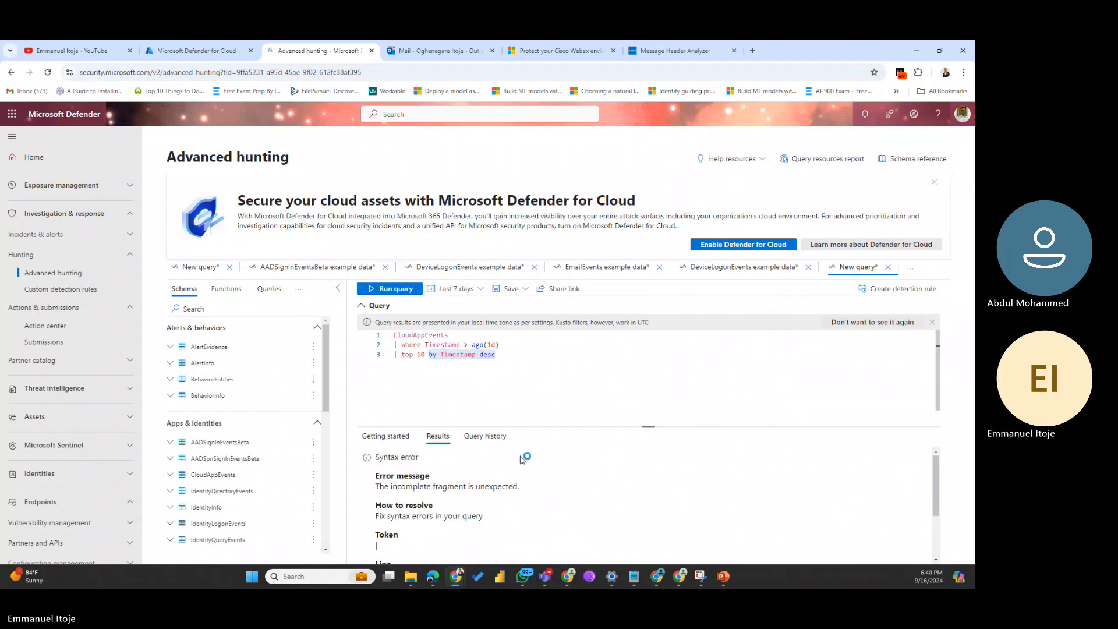
Step: Edit line 3 of the CloudAppEvents top 10 query, rerun it, then delete the query
{"action": "left_click", "coordinate": [513, 394]}
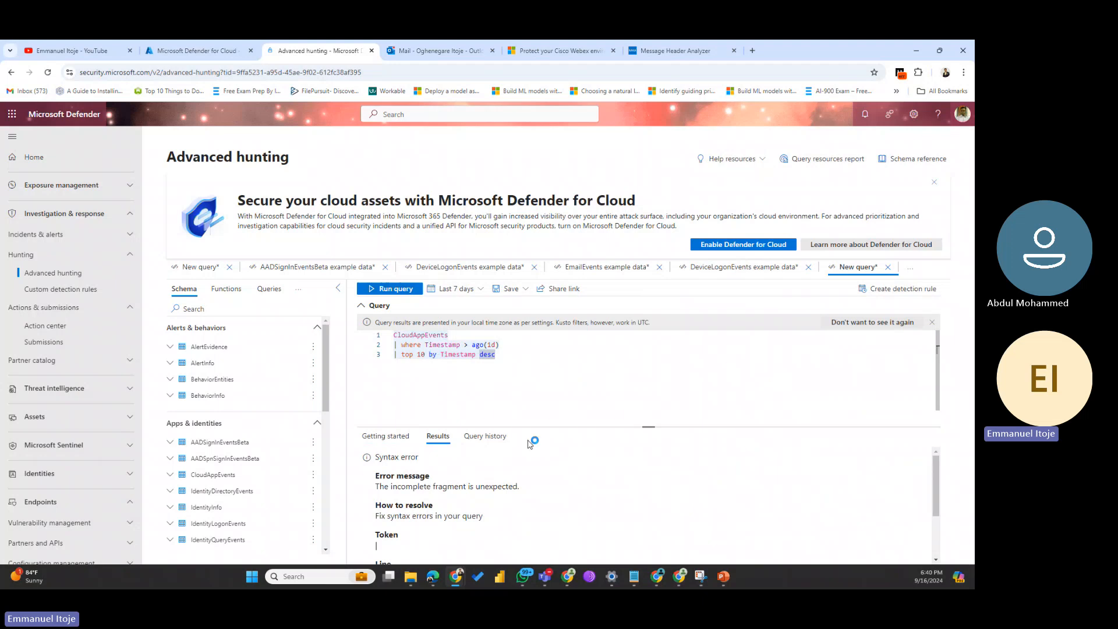
{"action": "scroll", "coordinate": [500, 515], "scroll_direction": "down", "scroll_amount": 2}
{"action": "scroll", "coordinate": [500, 516], "scroll_direction": "up", "scroll_amount": 2}
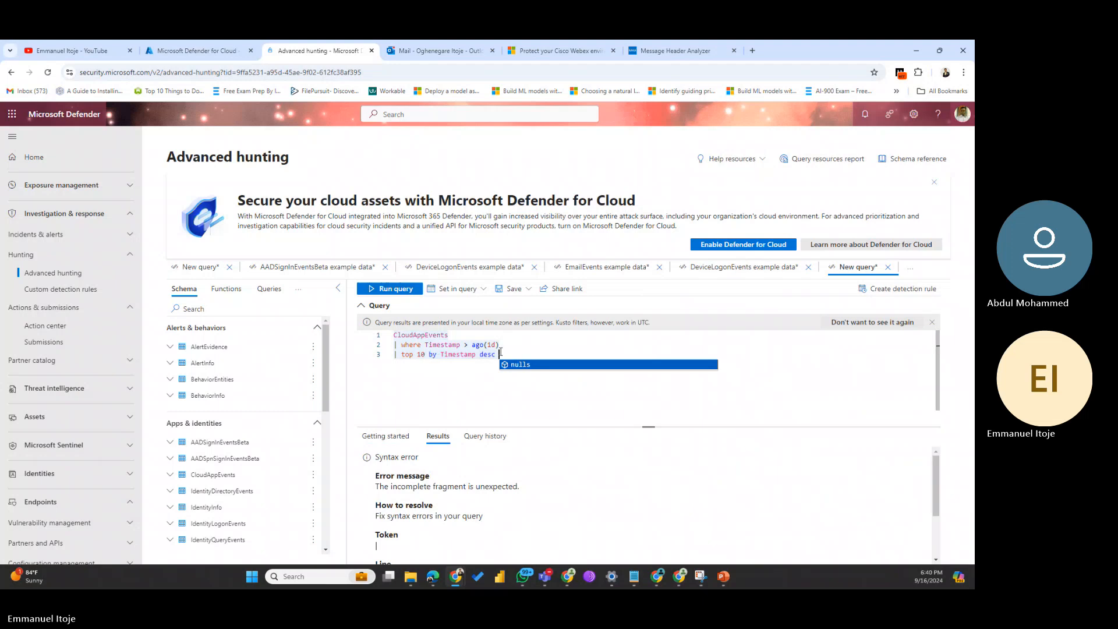
{"action": "type", "text": "event"}
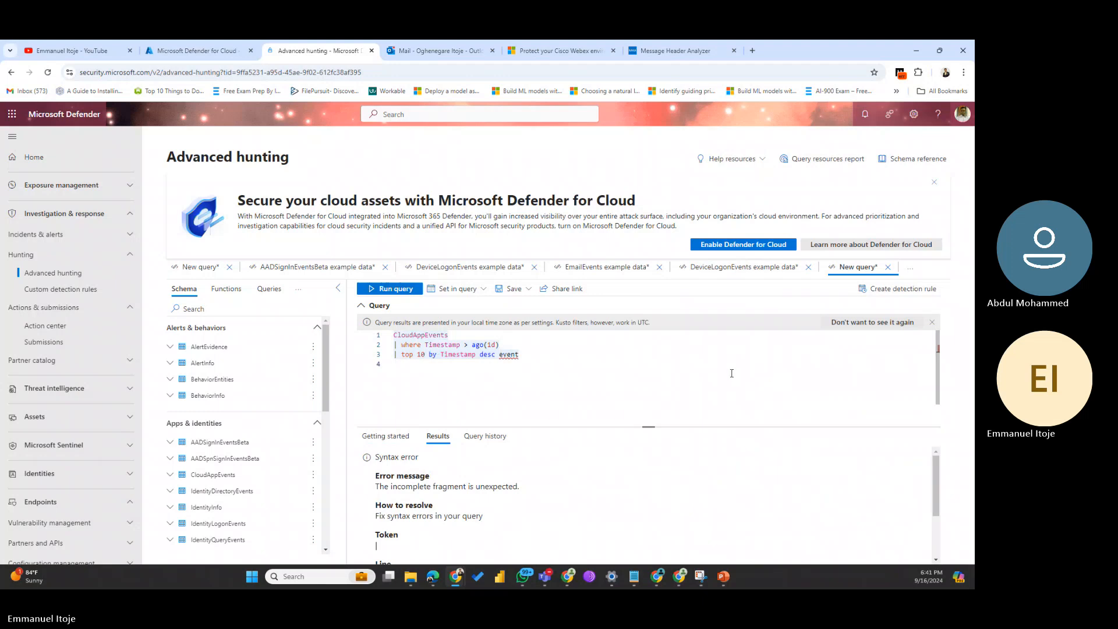
{"action": "key", "text": "BackSpace"}
{"action": "key", "text": "BackSpace"}
{"action": "type", "text": "s"}
{"action": "left_click", "coordinate": [387, 289]}
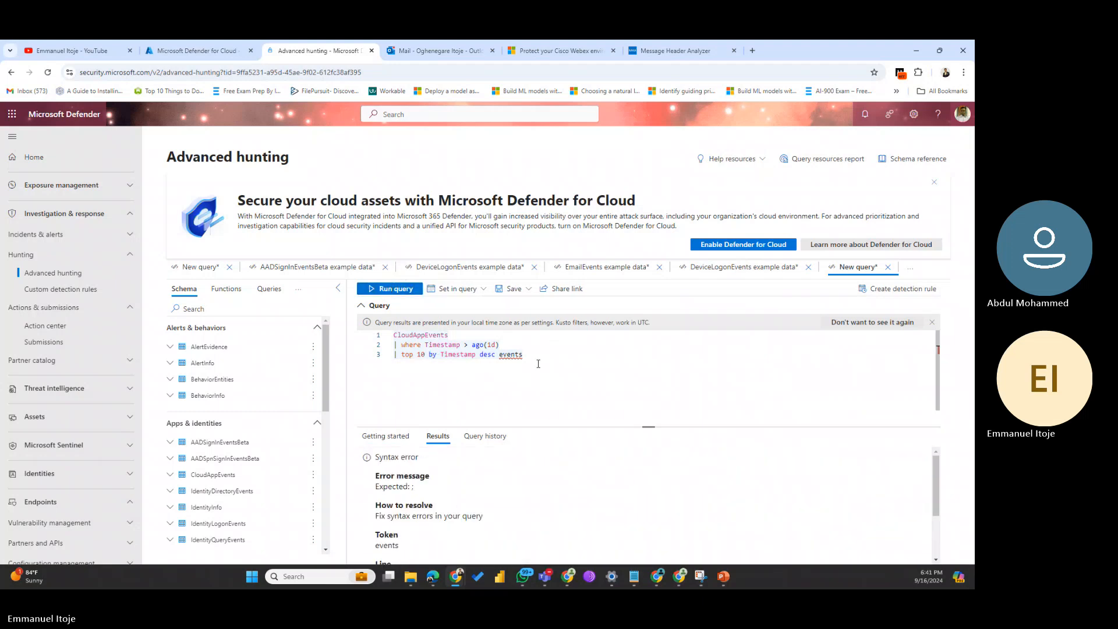
{"action": "left_click_drag", "start_coordinate": [556, 362], "coordinate": [344, 337]}
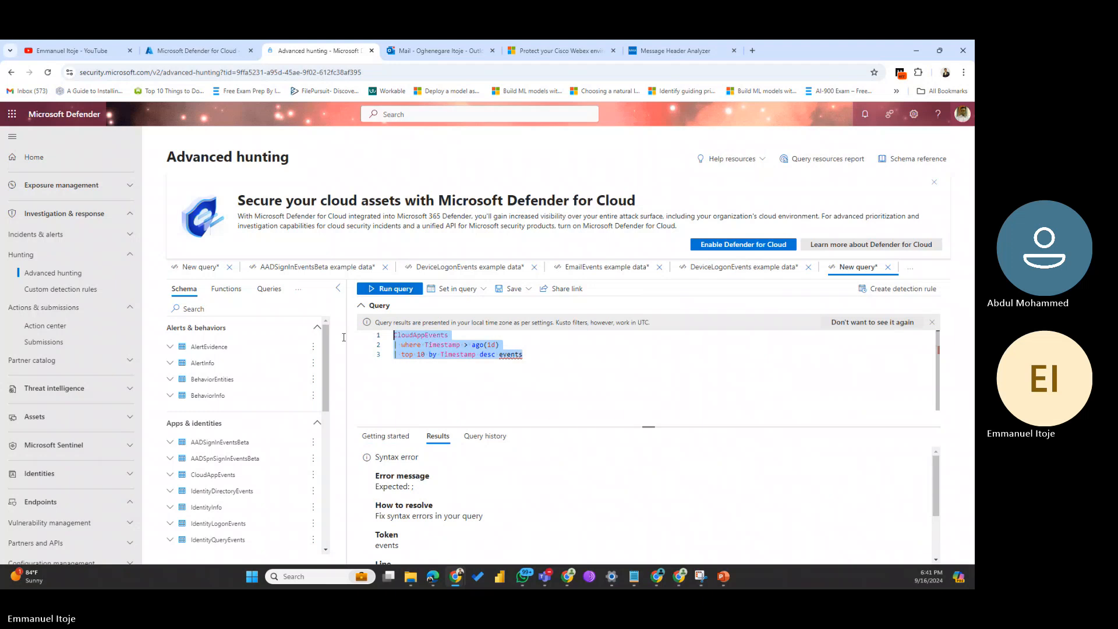
{"action": "key", "text": "BackSpace"}
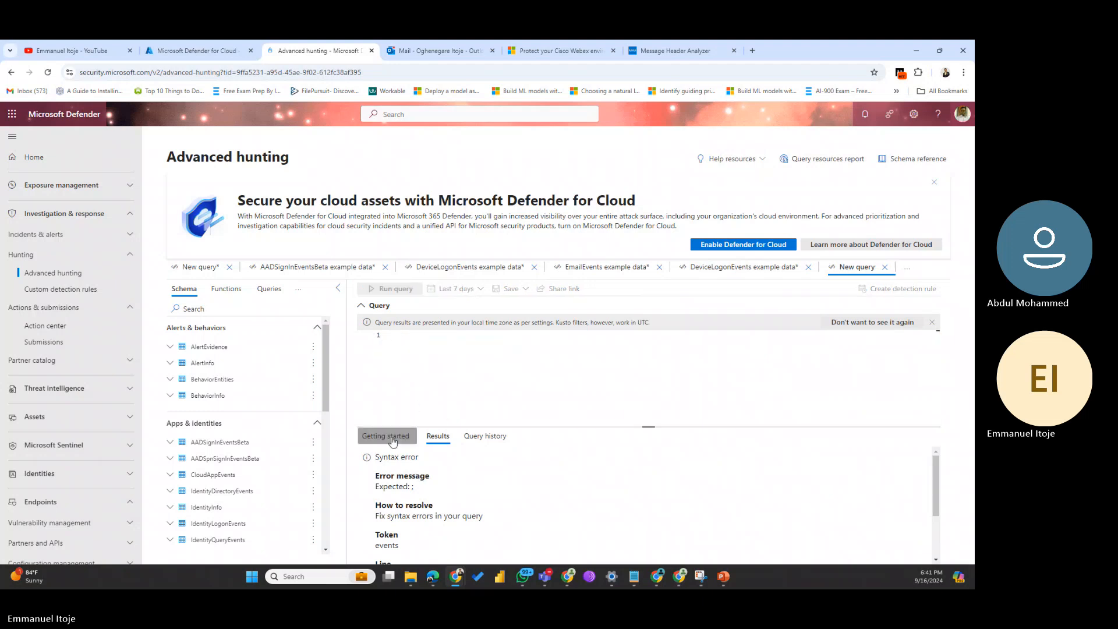
Step: Load the Limit example so the editor holds 'EmailEvents | limit 10'
{"action": "left_click", "coordinate": [386, 436]}
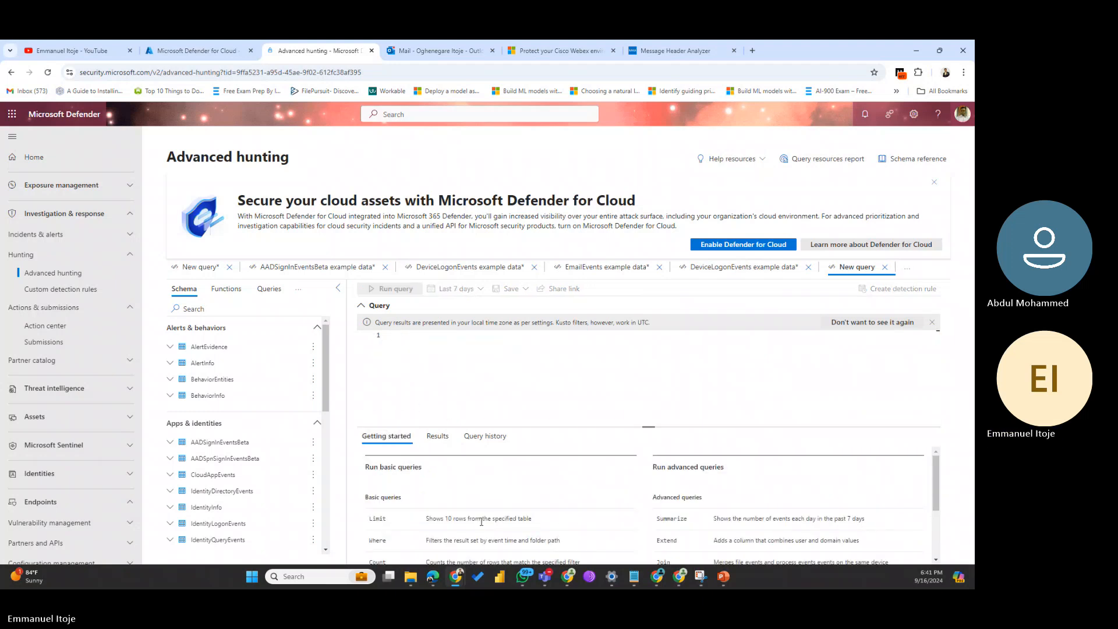
{"action": "double_click", "coordinate": [505, 517]}
{"action": "left_click", "coordinate": [376, 518]}
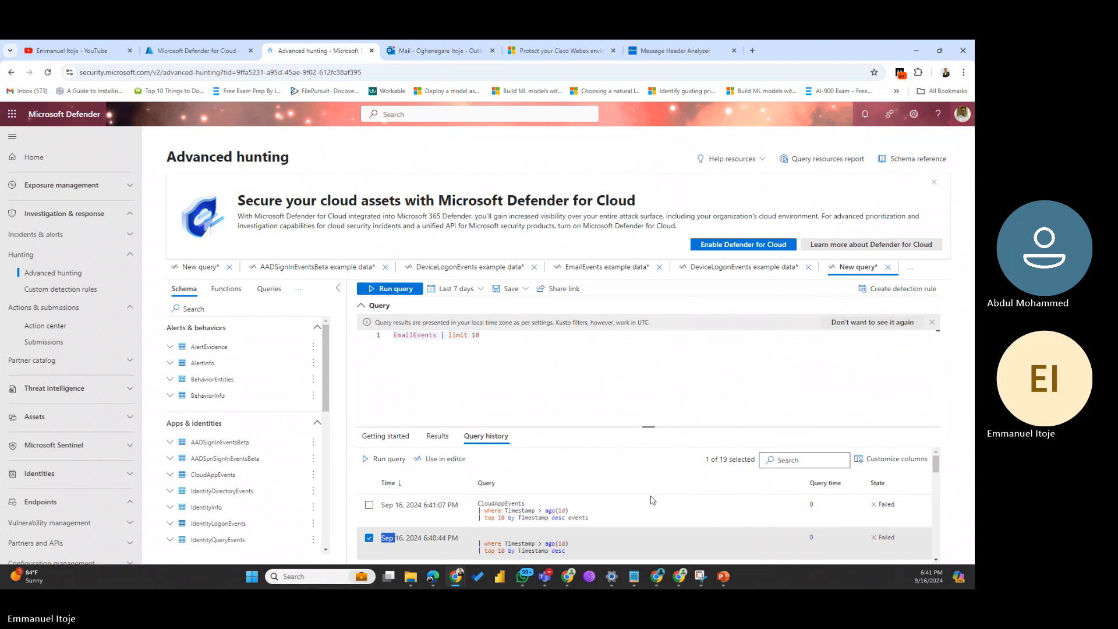
Step: Scroll through the Query history list of 19 past queries
{"action": "scroll", "coordinate": [624, 530], "scroll_direction": "down", "scroll_amount": 5}
{"action": "scroll", "coordinate": [623, 543], "scroll_direction": "down", "scroll_amount": 5}
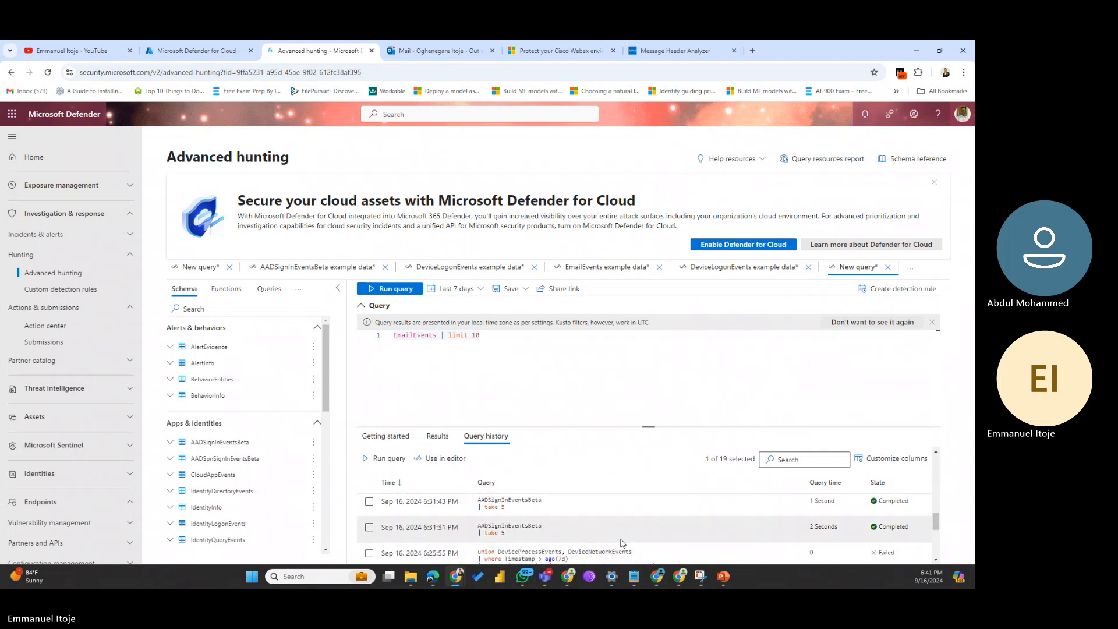
{"action": "scroll", "coordinate": [622, 543], "scroll_direction": "down", "scroll_amount": 3}
{"action": "scroll", "coordinate": [623, 543], "scroll_direction": "down", "scroll_amount": 1}
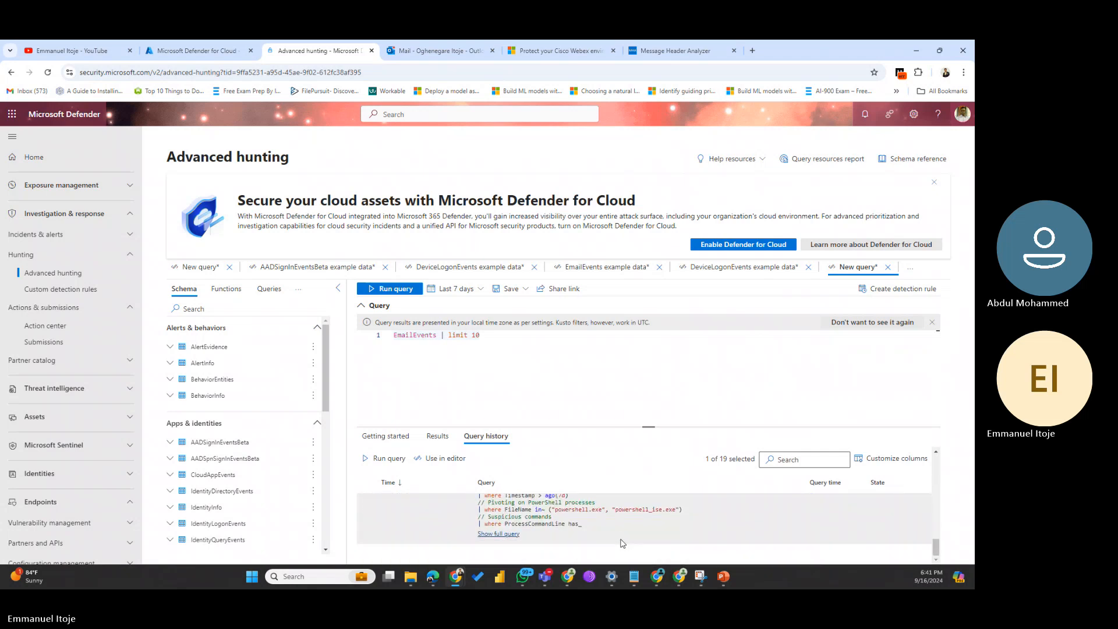
{"action": "scroll", "coordinate": [613, 541], "scroll_direction": "up", "scroll_amount": 15}
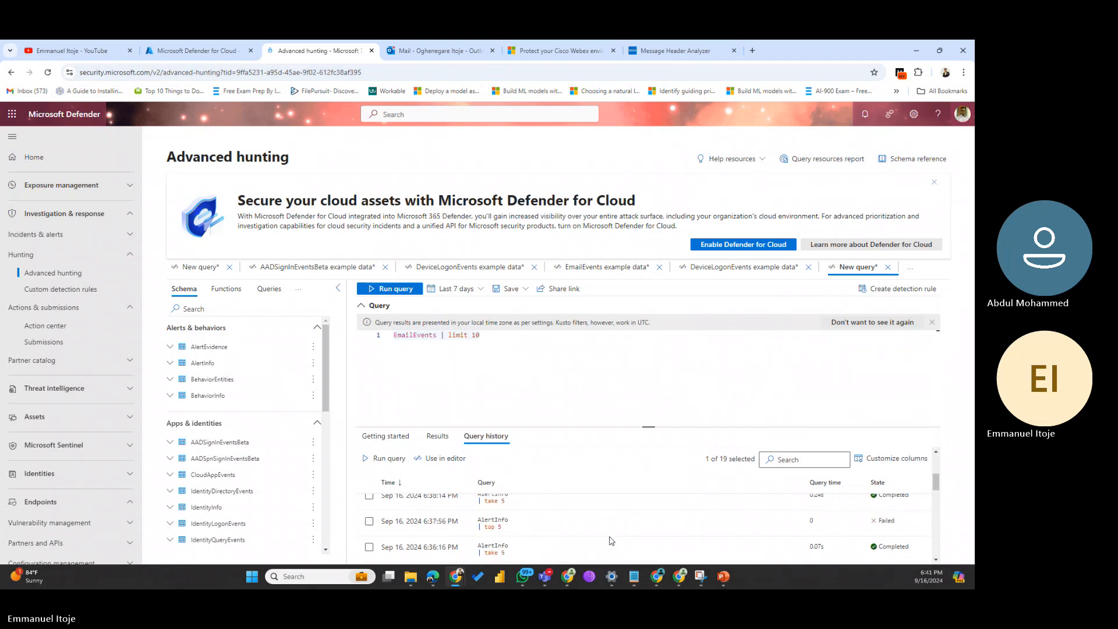
Step: Run 'EmailEvents | limit 10', enlarging the results area and widening the Timestamp column
{"action": "left_click", "coordinate": [393, 289]}
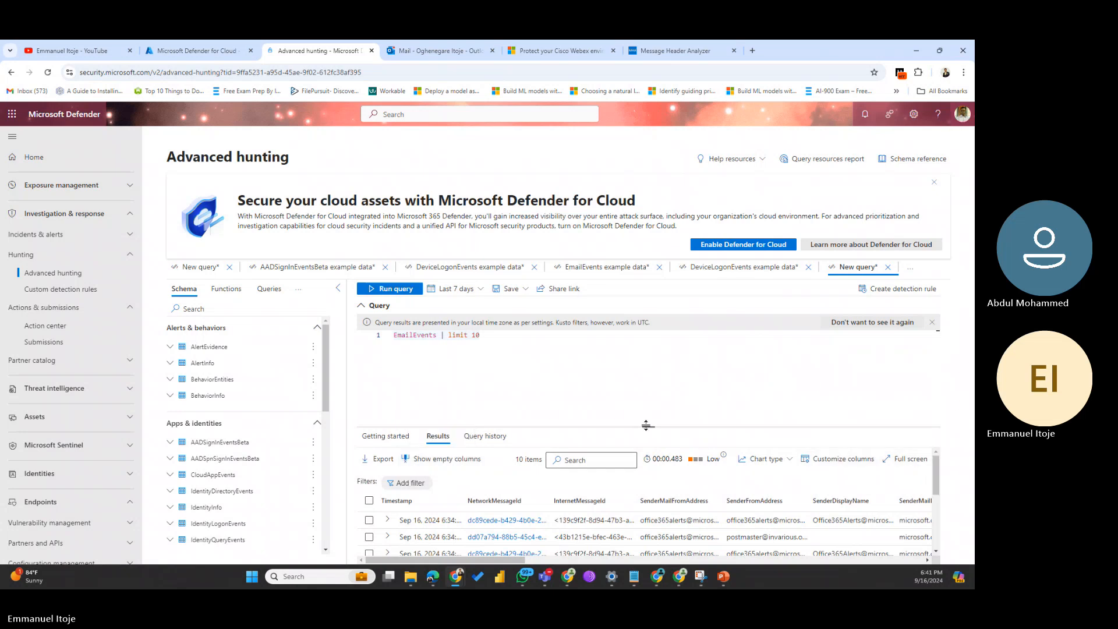
{"action": "left_click_drag", "start_coordinate": [644, 427], "coordinate": [660, 318]}
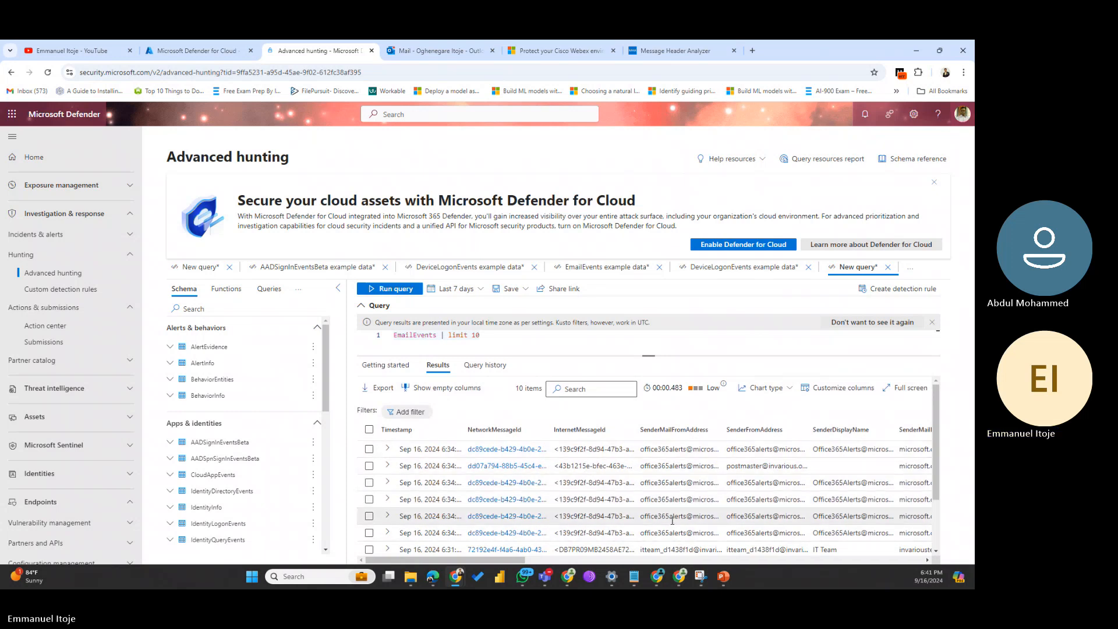
{"action": "scroll", "coordinate": [629, 501], "scroll_direction": "down", "scroll_amount": 3}
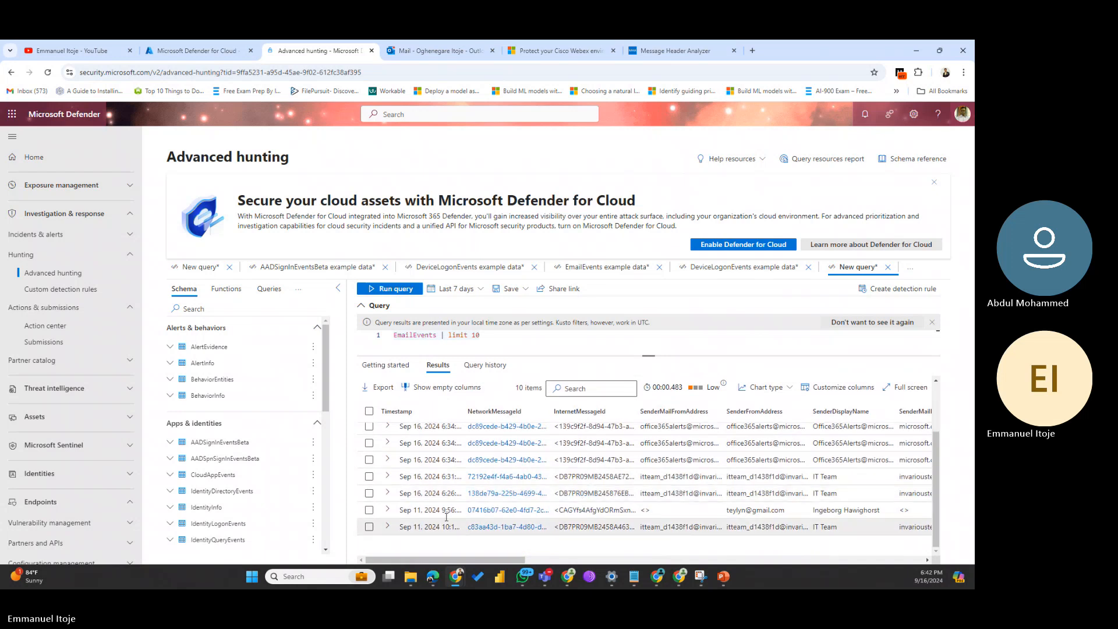
{"action": "scroll", "coordinate": [446, 512], "scroll_direction": "up", "scroll_amount": 4}
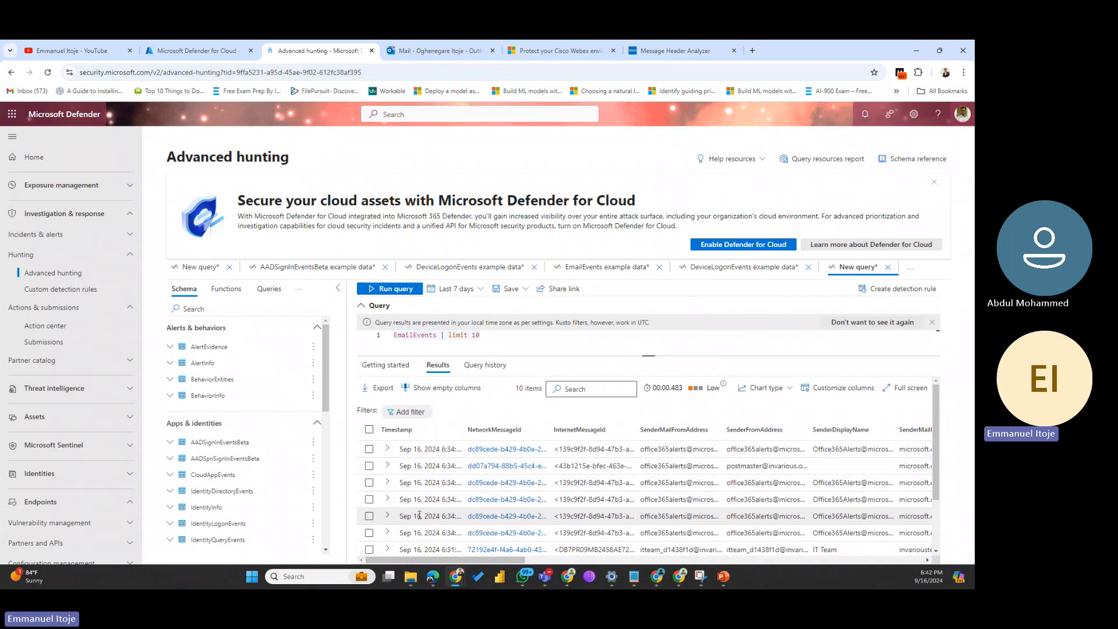
{"action": "scroll", "coordinate": [419, 516], "scroll_direction": "down", "scroll_amount": 3}
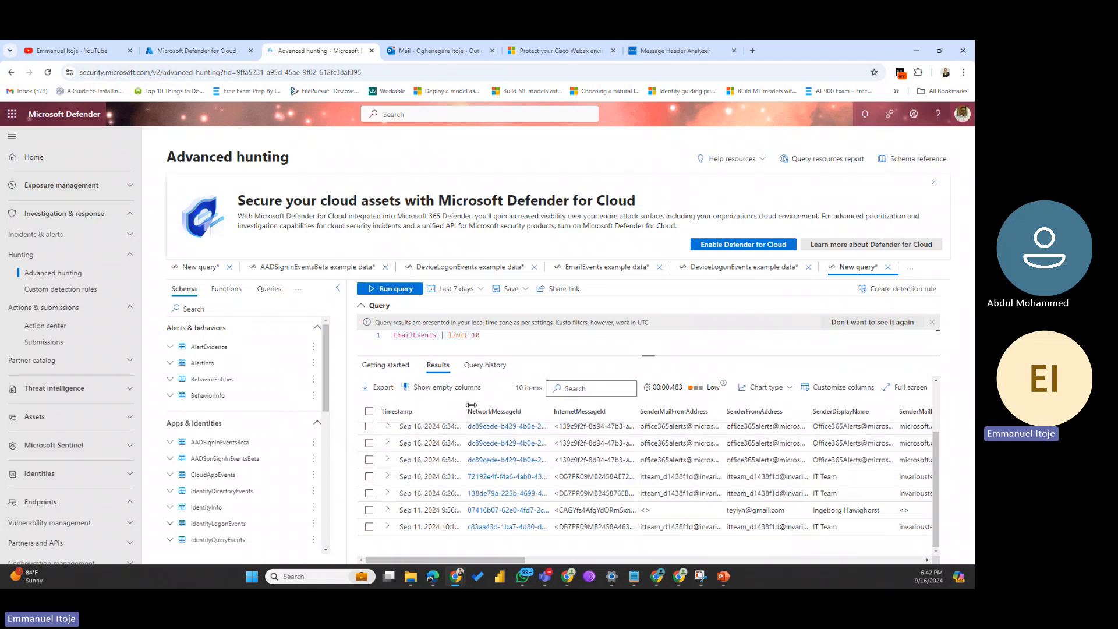
{"action": "left_click_drag", "start_coordinate": [471, 404], "coordinate": [545, 412]}
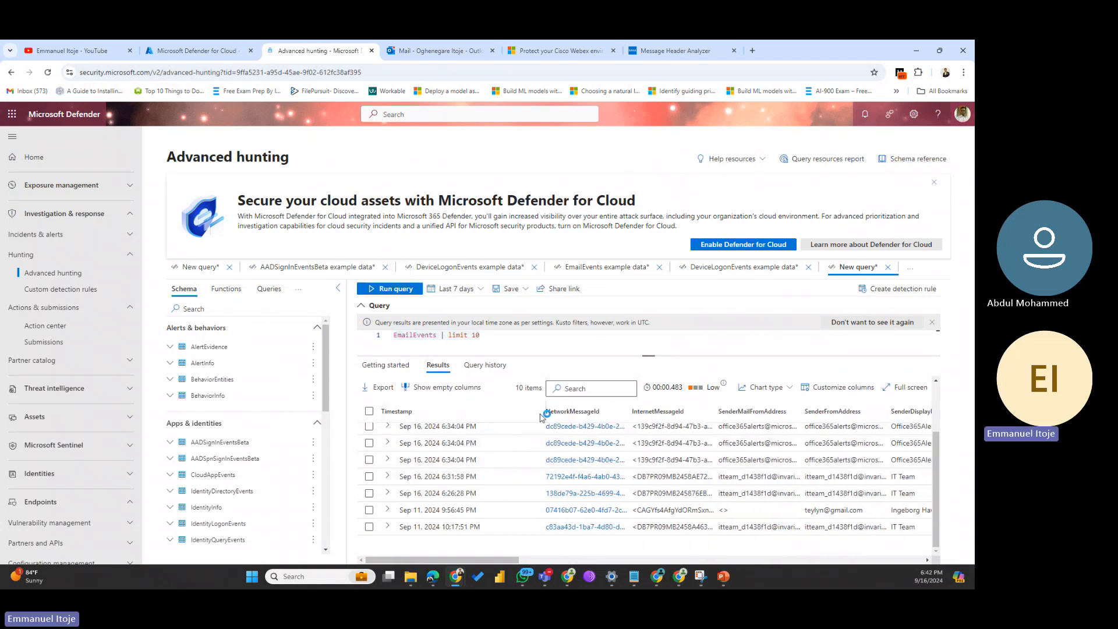
{"action": "scroll", "coordinate": [480, 494], "scroll_direction": "up", "scroll_amount": 3}
{"action": "scroll", "coordinate": [480, 493], "scroll_direction": "up", "scroll_amount": 2}
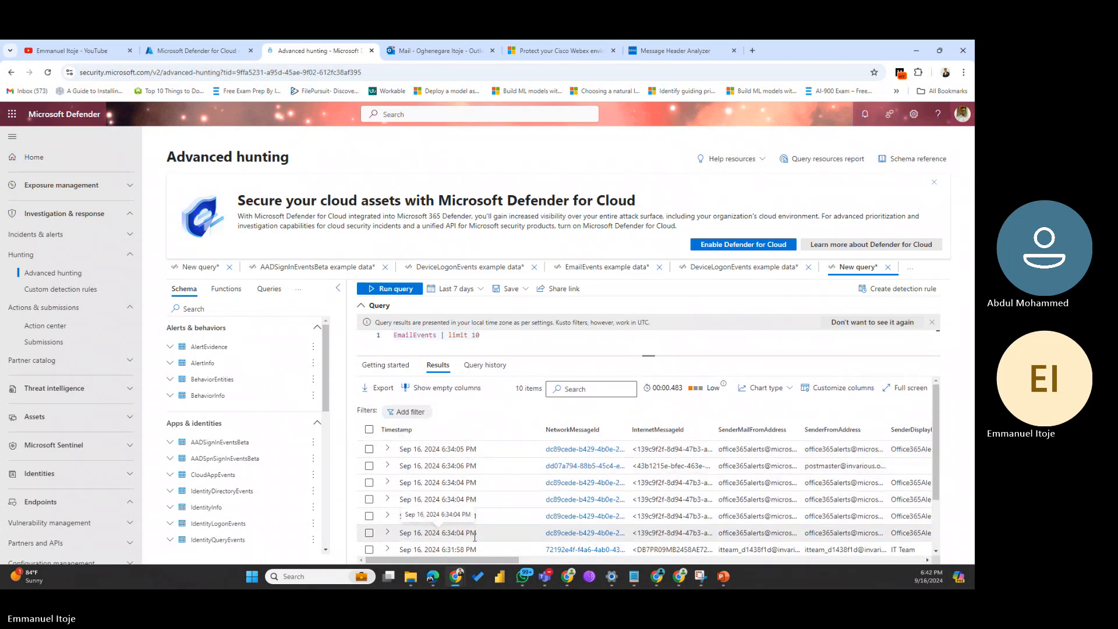
Step: Select the 6:34:04 PM email rows to inspect their fields, then clear the selection
{"action": "left_click_drag", "start_coordinate": [479, 534], "coordinate": [450, 499]}
{"action": "left_click_drag", "start_coordinate": [492, 560], "coordinate": [569, 565]}
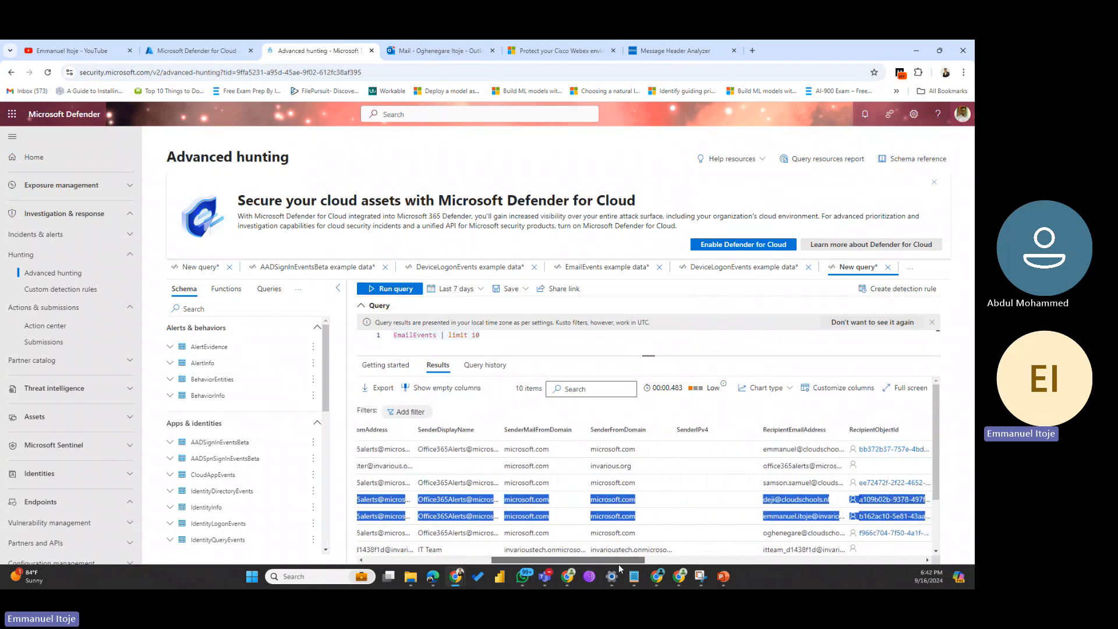
{"action": "left_click_drag", "start_coordinate": [656, 567], "coordinate": [663, 569]}
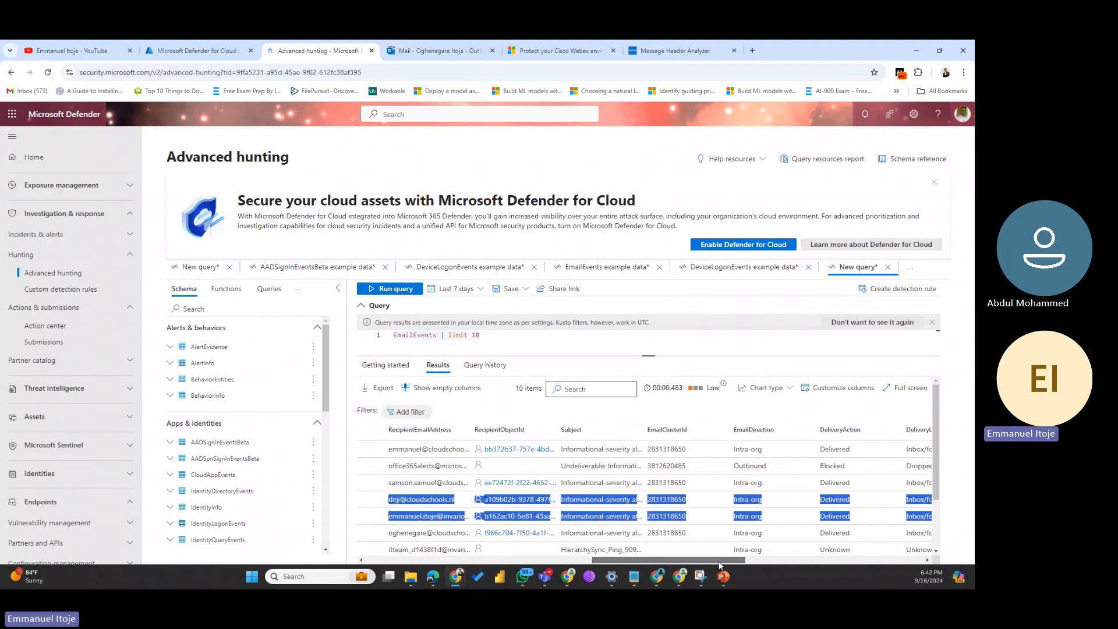
{"action": "left_click_drag", "start_coordinate": [720, 565], "coordinate": [721, 565]}
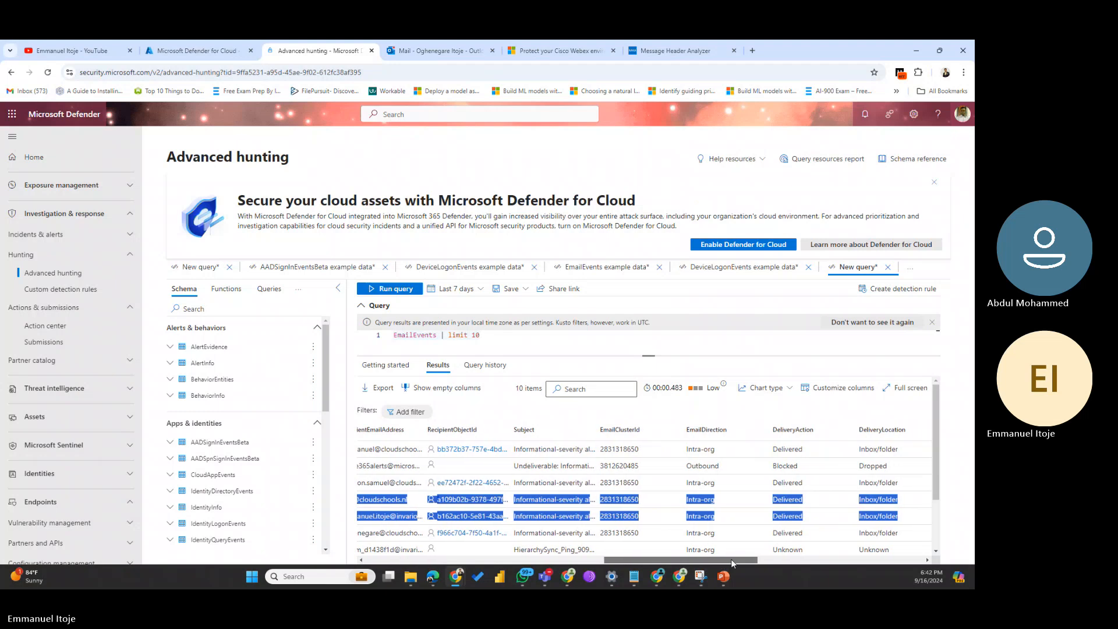
{"action": "left_click_drag", "start_coordinate": [755, 560], "coordinate": [880, 541]}
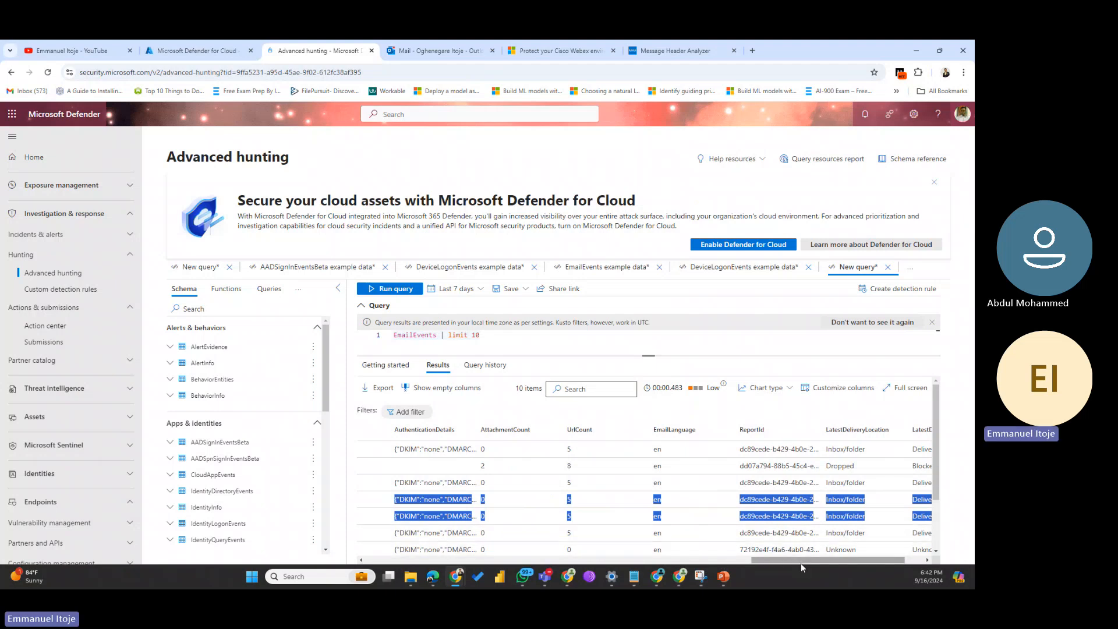
{"action": "left_click_drag", "start_coordinate": [800, 563], "coordinate": [372, 561]}
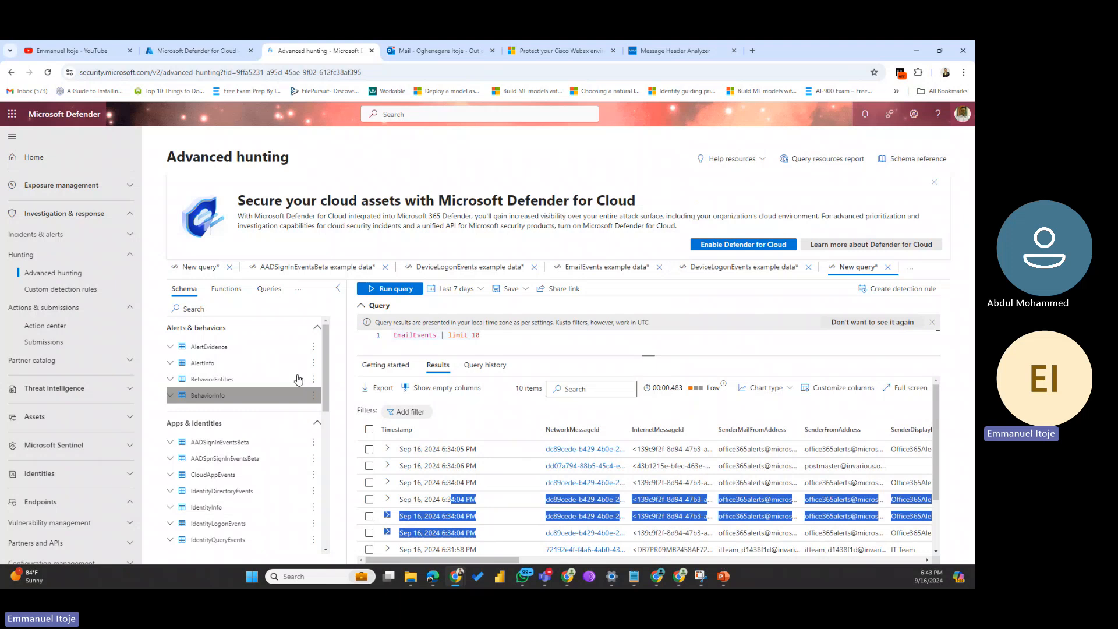
{"action": "left_click", "coordinate": [708, 297]}
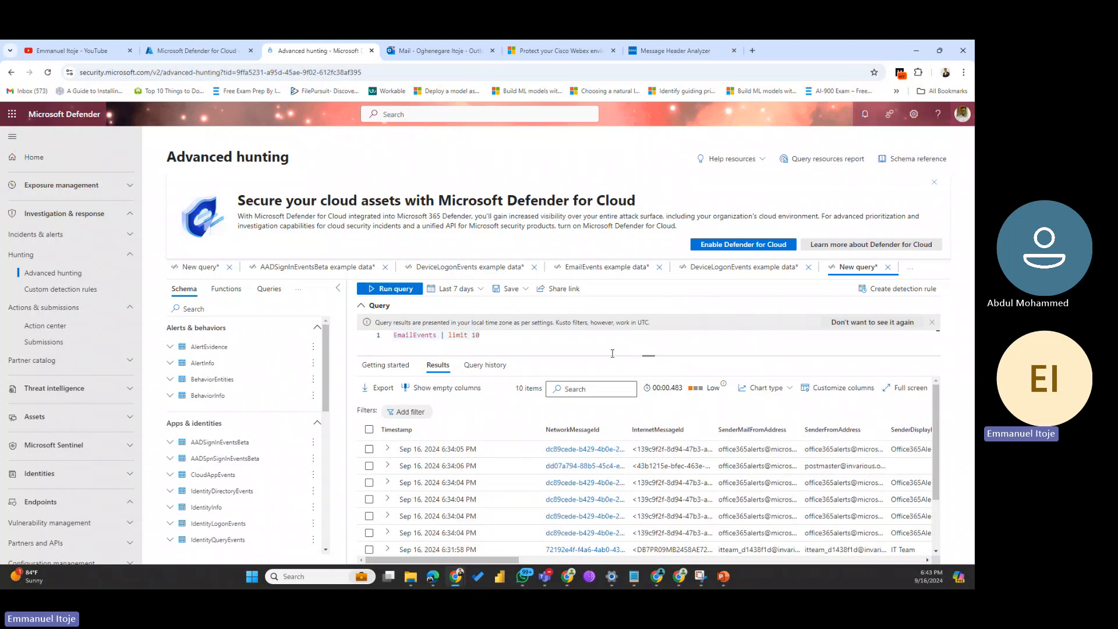
Step: Return to the Getting started list and scroll through the basic and advanced examples
{"action": "left_click", "coordinate": [387, 366]}
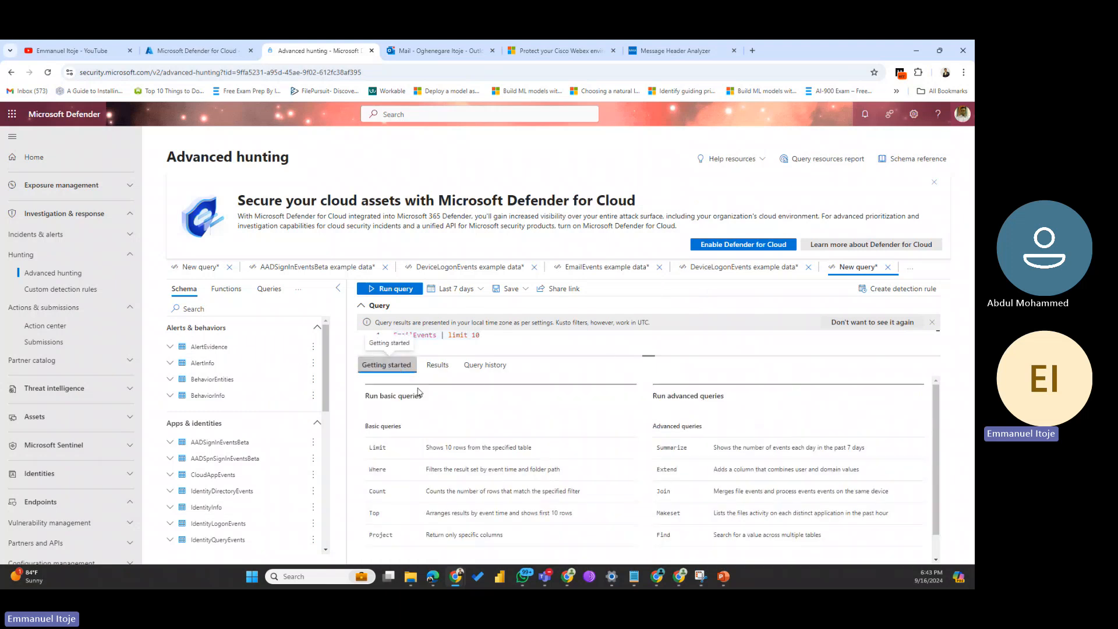
{"action": "scroll", "coordinate": [437, 470], "scroll_direction": "down", "scroll_amount": 1}
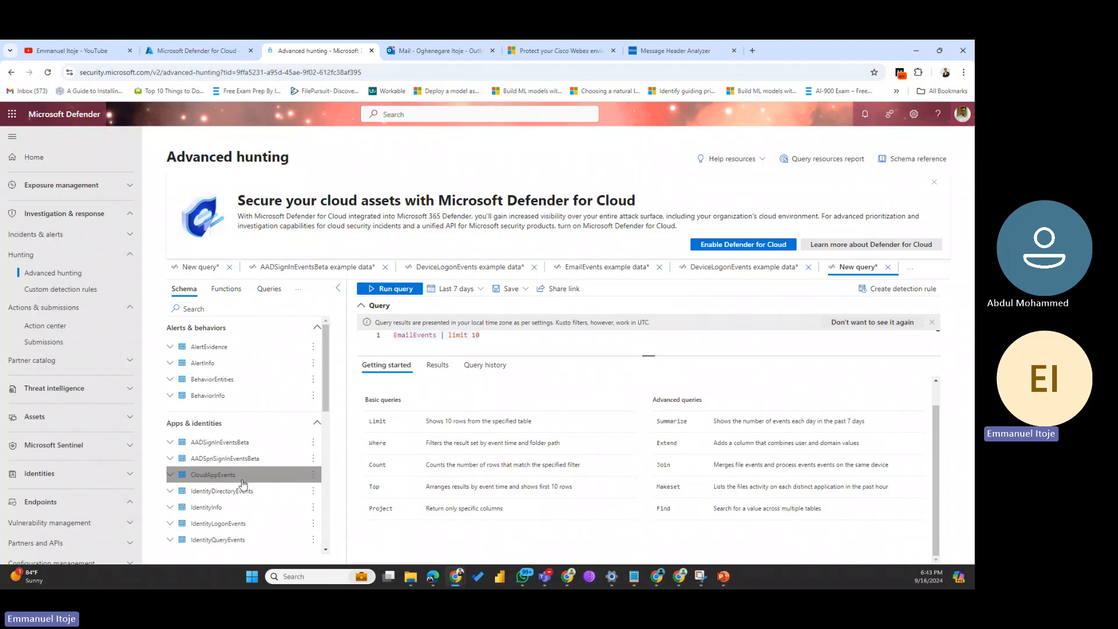
{"action": "scroll", "coordinate": [233, 489], "scroll_direction": "down", "scroll_amount": 10}
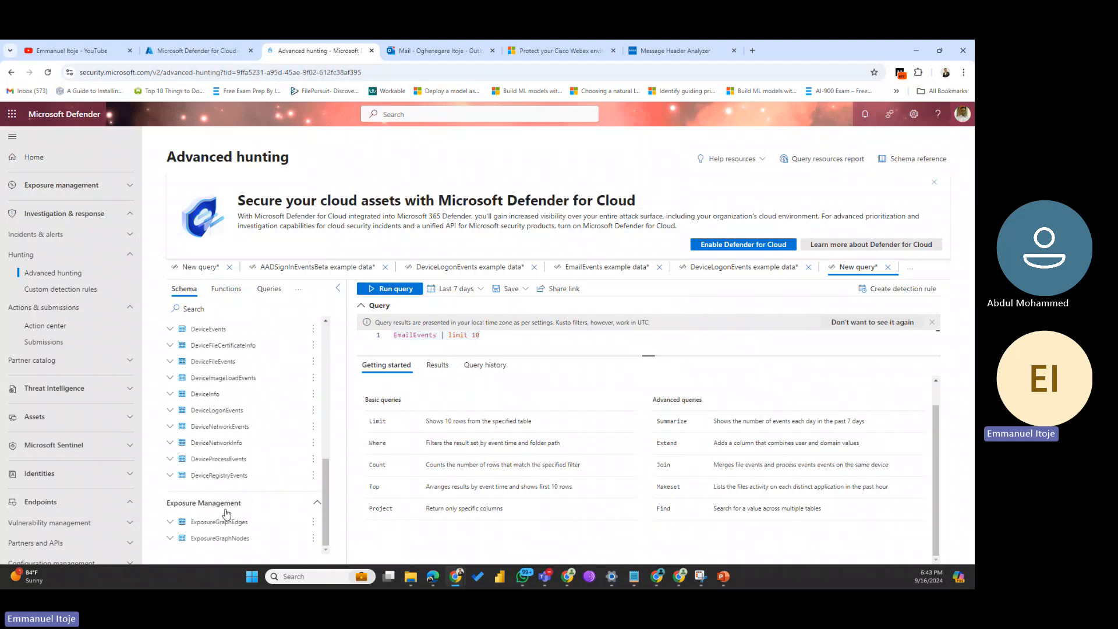
{"action": "scroll", "coordinate": [227, 513], "scroll_direction": "up", "scroll_amount": 2}
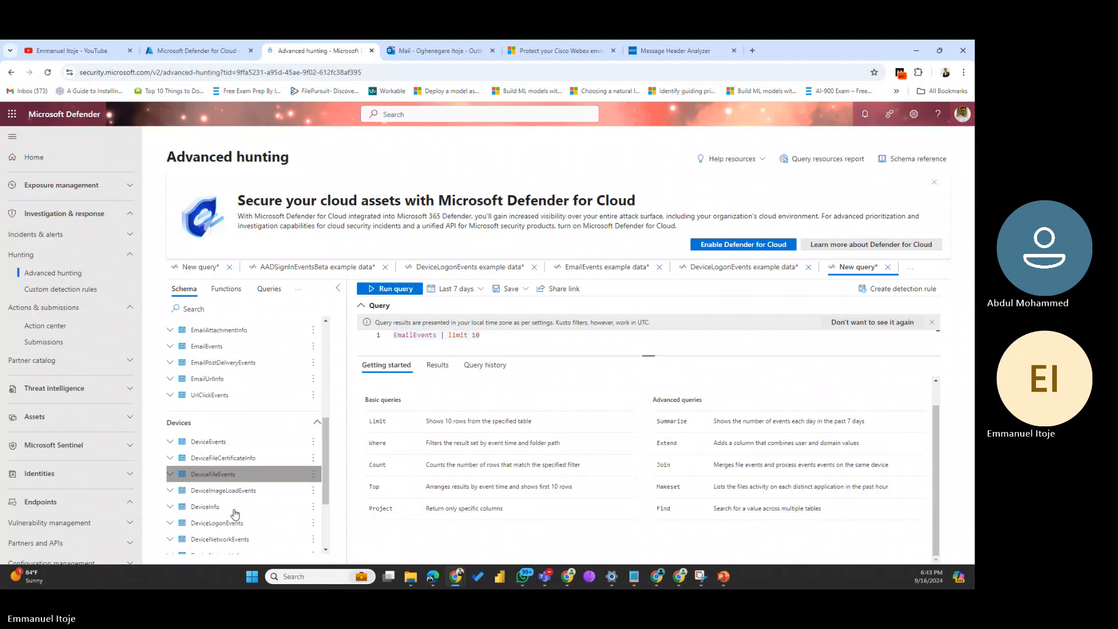
Step: Replace the query with DeviceLogonEvents and run it, getting no results in the last 7 days
{"action": "scroll", "coordinate": [236, 514], "scroll_direction": "down", "scroll_amount": 1}
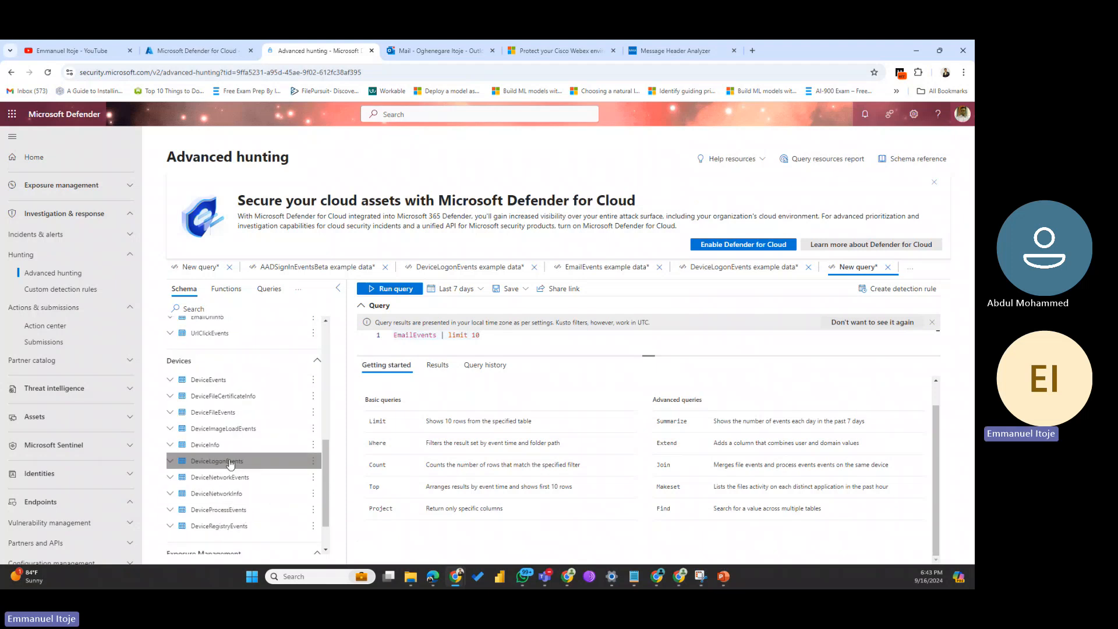
{"action": "double_click", "coordinate": [216, 461]}
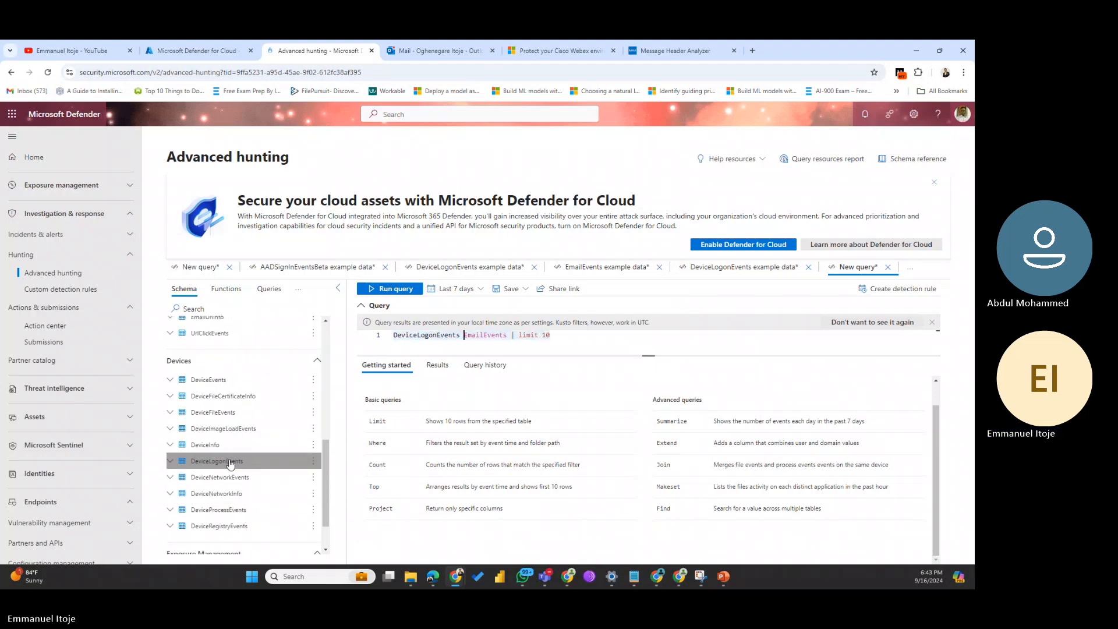
{"action": "double_click", "coordinate": [230, 463]}
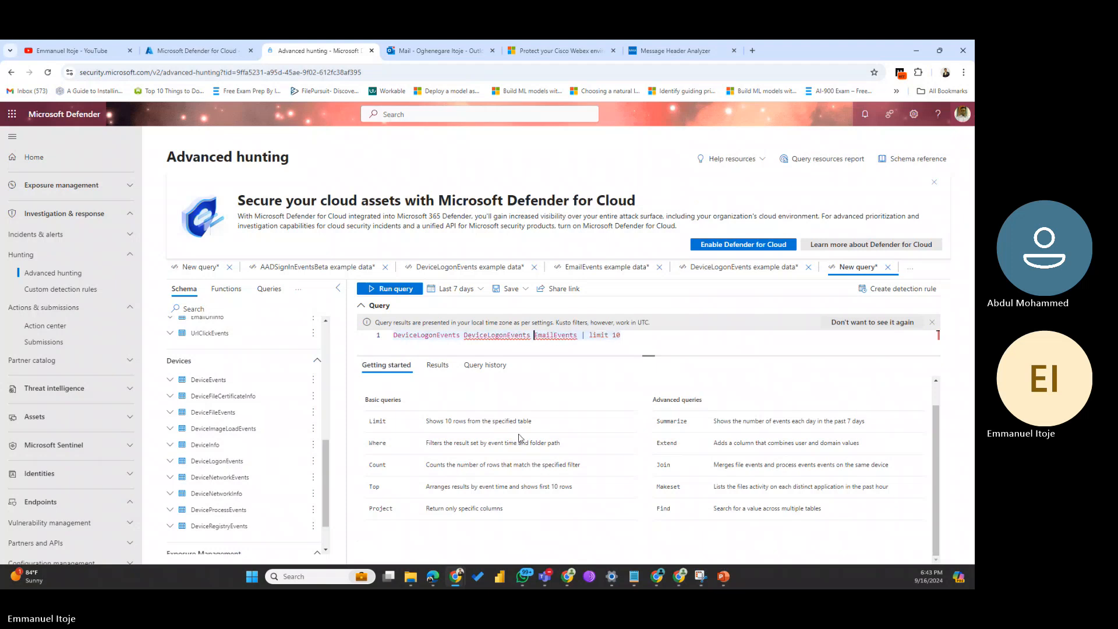
{"action": "key", "text": "ctrl+z"}
{"action": "key", "text": "ctrl+z"}
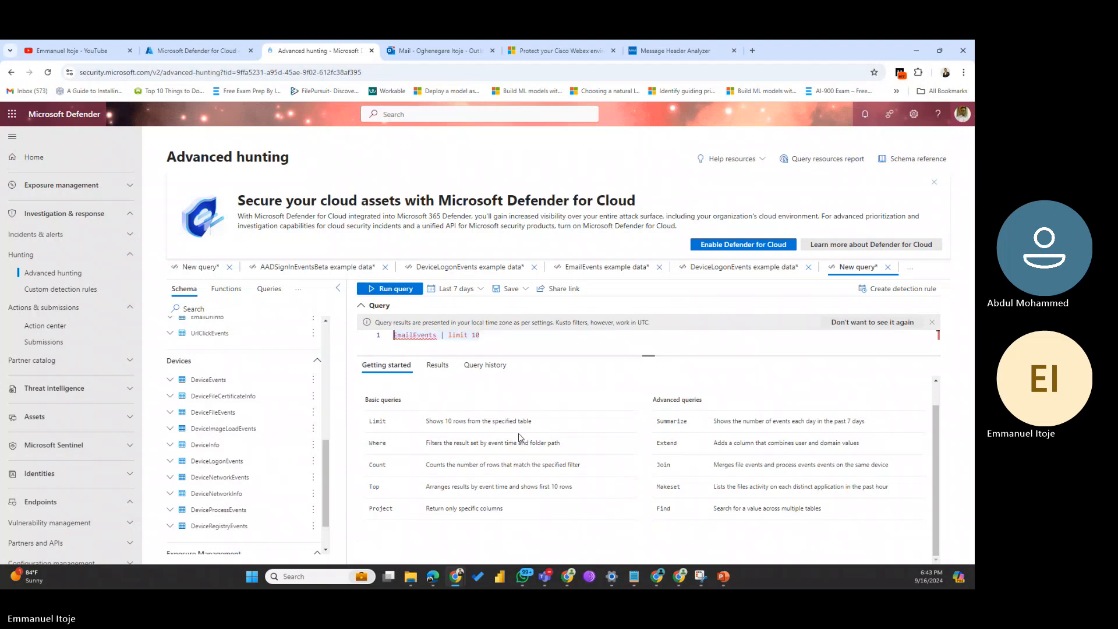
{"action": "left_click_drag", "start_coordinate": [513, 336], "coordinate": [352, 339]}
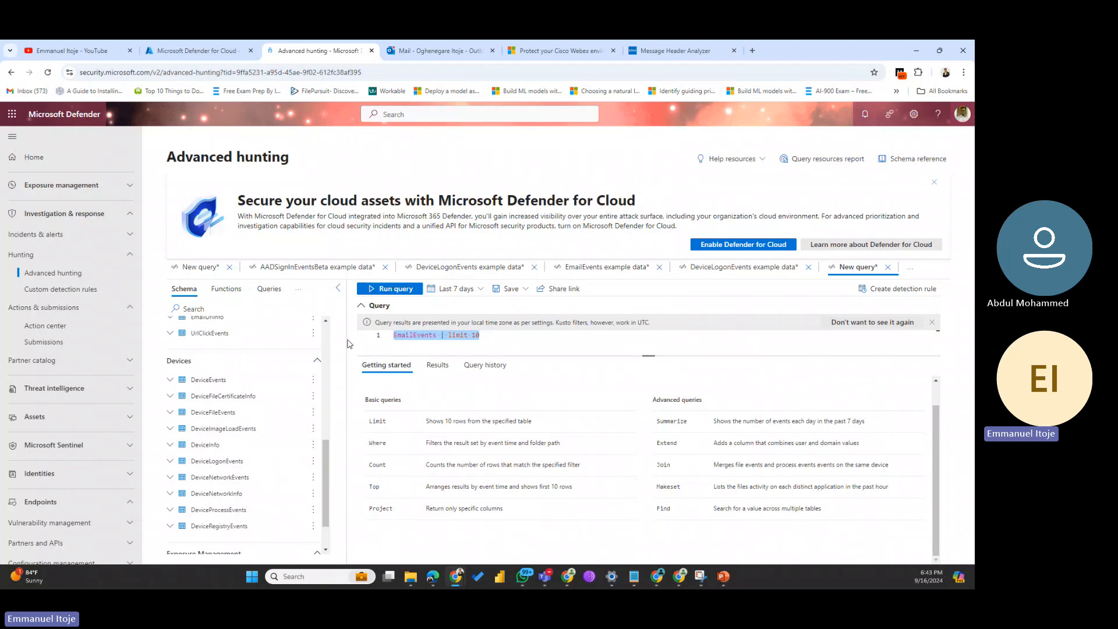
{"action": "key", "text": "Delete"}
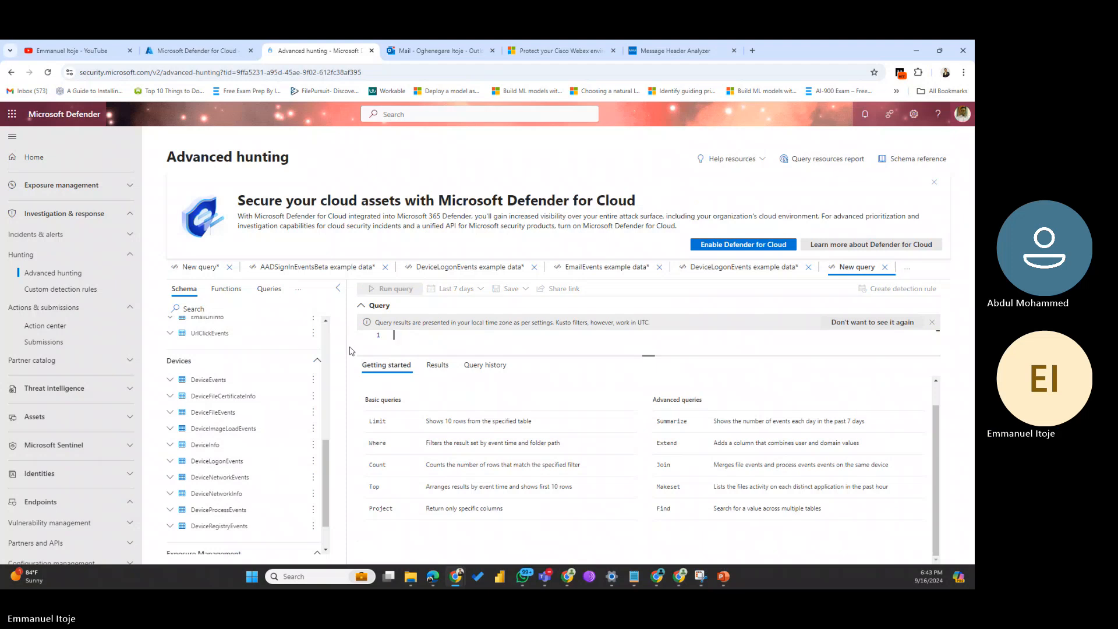
{"action": "double_click", "coordinate": [205, 462]}
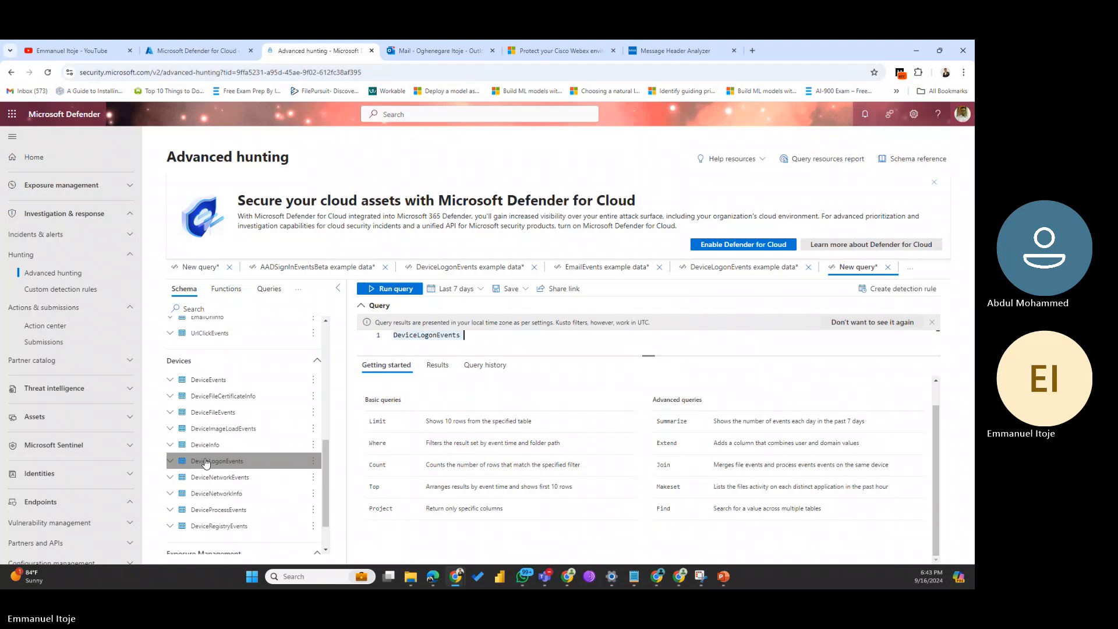
{"action": "left_click", "coordinate": [379, 289]}
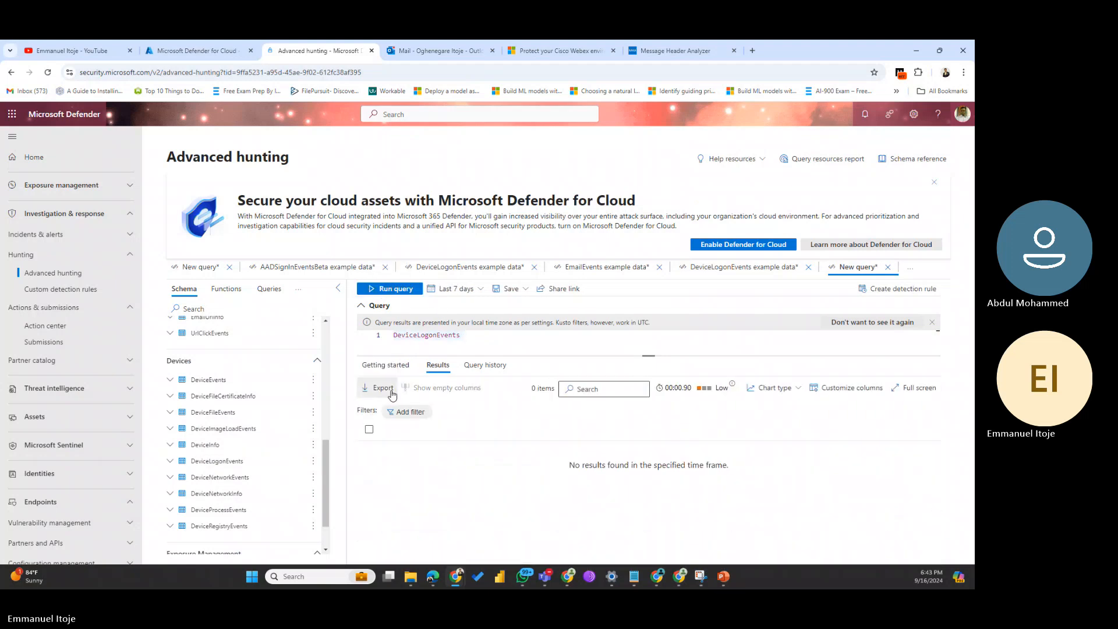
{"action": "left_click_drag", "start_coordinate": [327, 473], "coordinate": [325, 414]}
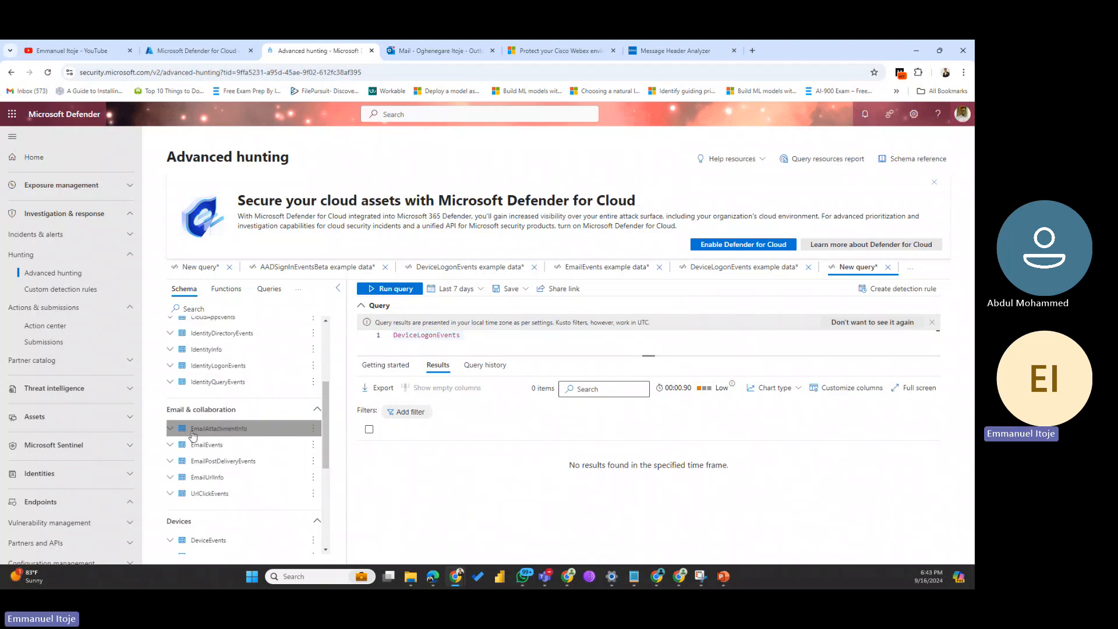
Step: Replace the query with EmailAttachmentInfo and run it, returning 2465 attachment records
{"action": "left_click_drag", "start_coordinate": [466, 336], "coordinate": [343, 348]}
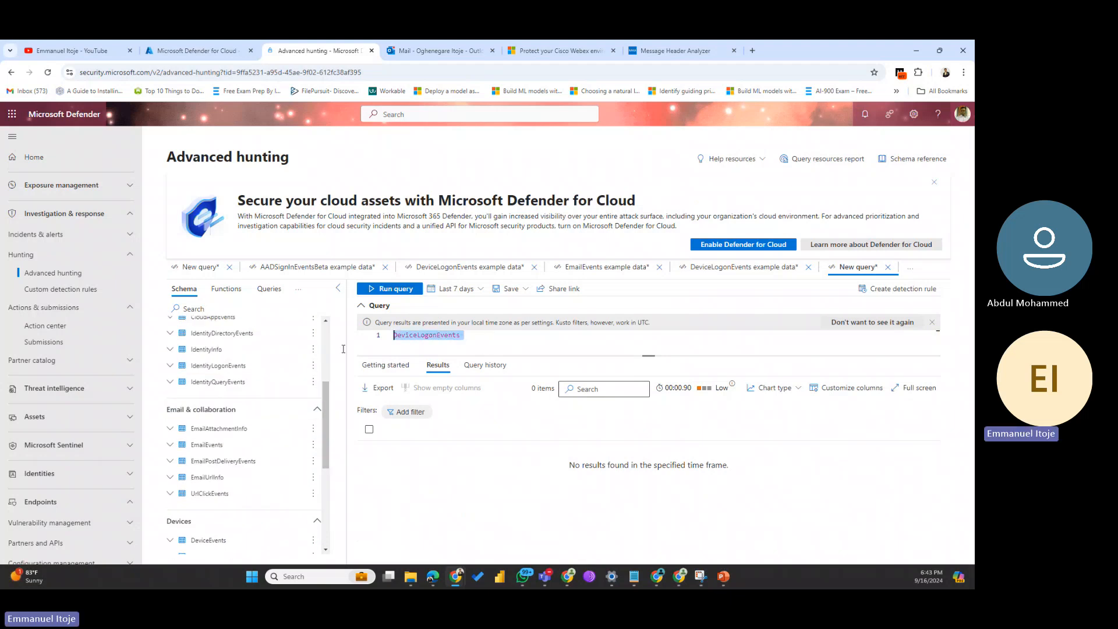
{"action": "key", "text": "Delete"}
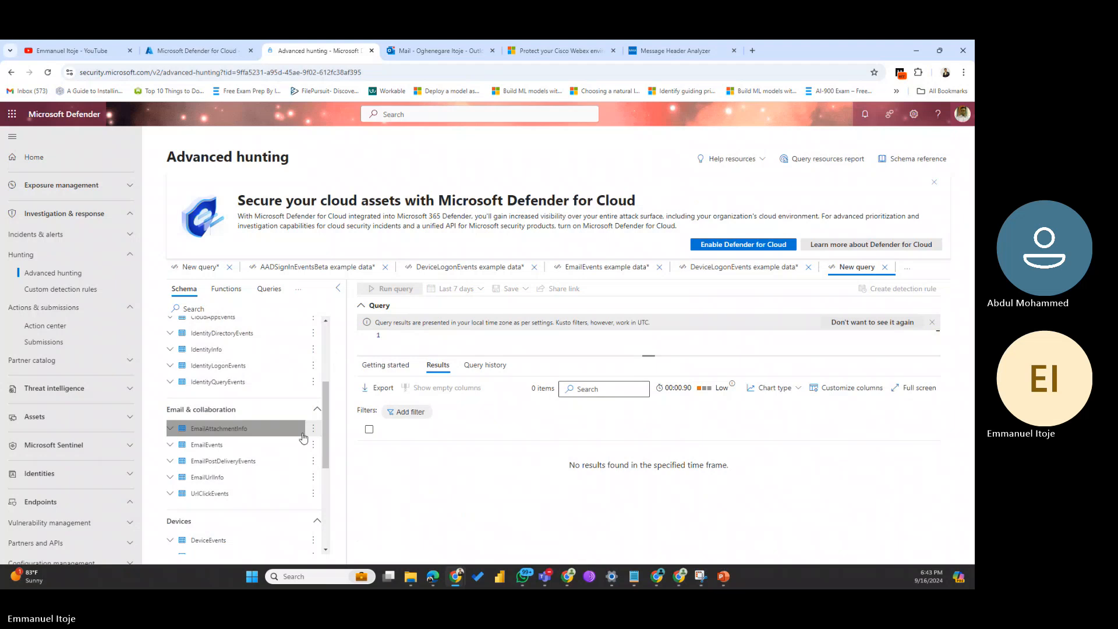
{"action": "left_click", "coordinate": [228, 432]}
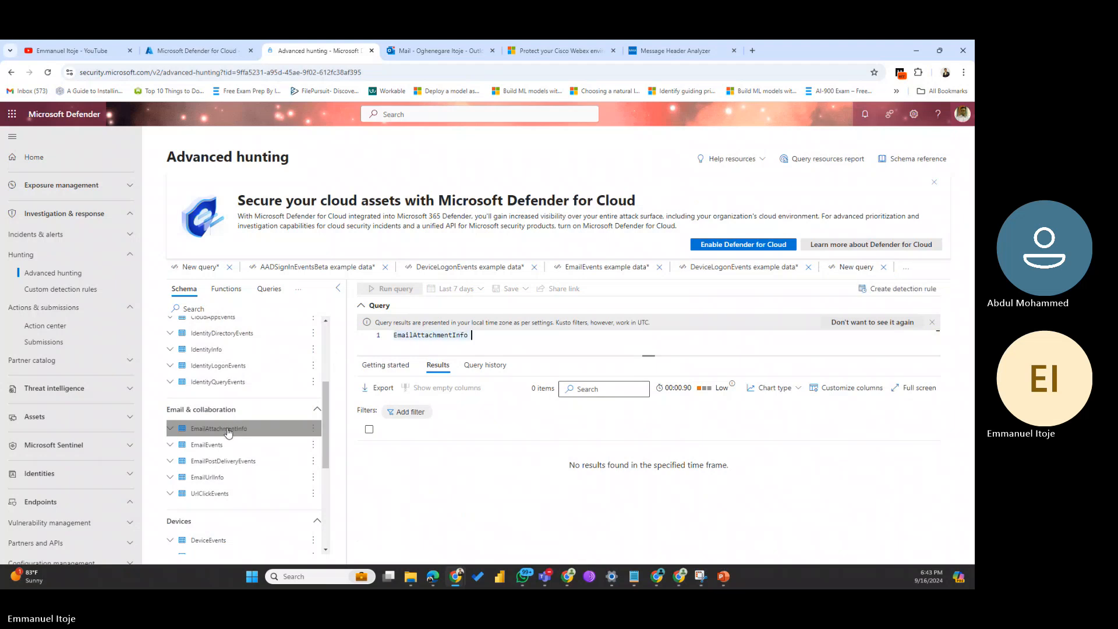
{"action": "left_click", "coordinate": [395, 289]}
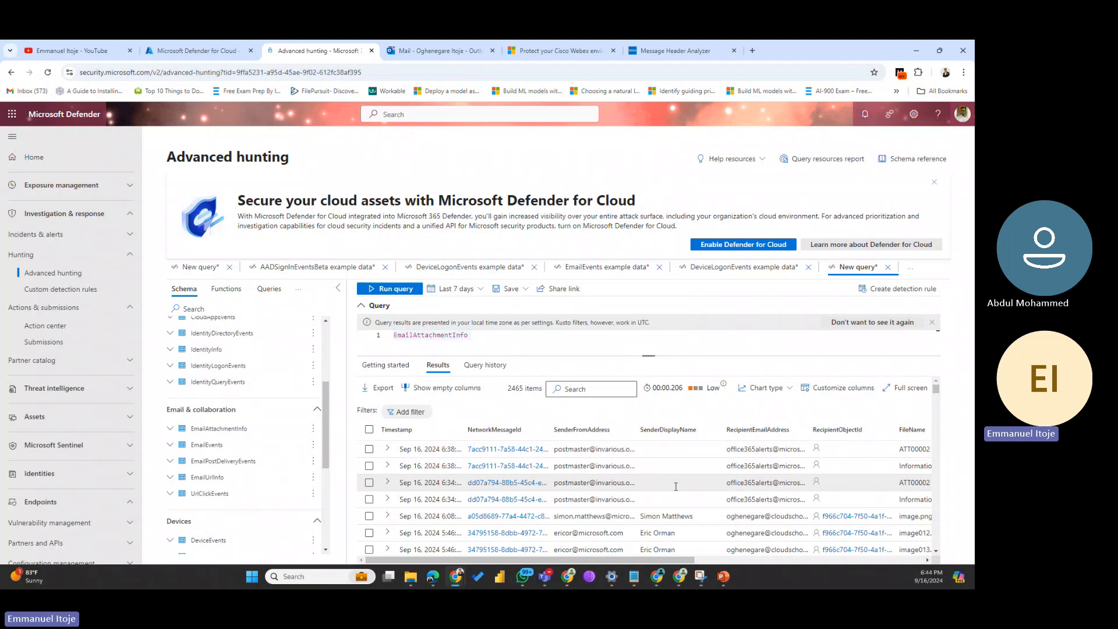
Step: Widen the NetworkMessageId column so the full message IDs show
{"action": "scroll", "coordinate": [676, 561], "scroll_direction": "right", "scroll_amount": 3}
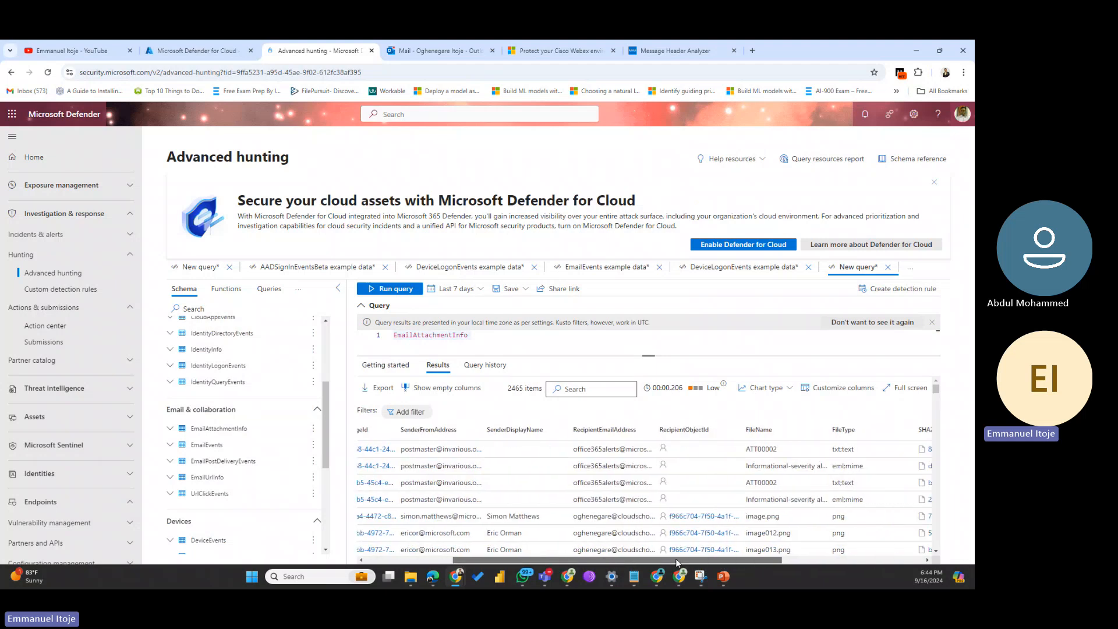
{"action": "left_click_drag", "start_coordinate": [676, 562], "coordinate": [460, 576]}
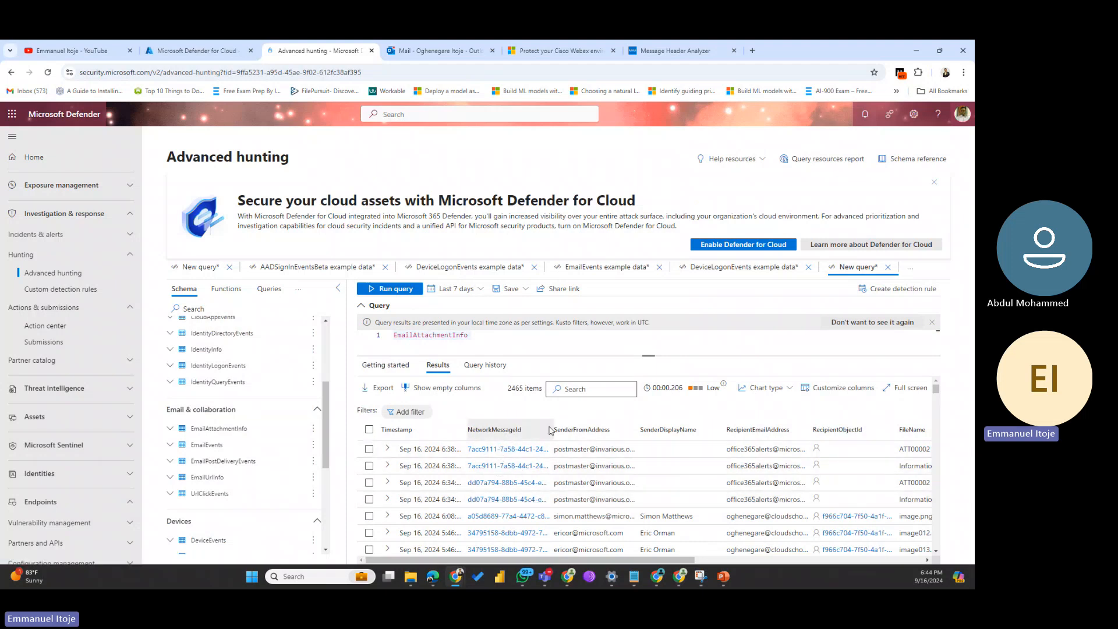
{"action": "left_click_drag", "start_coordinate": [557, 421], "coordinate": [641, 422]}
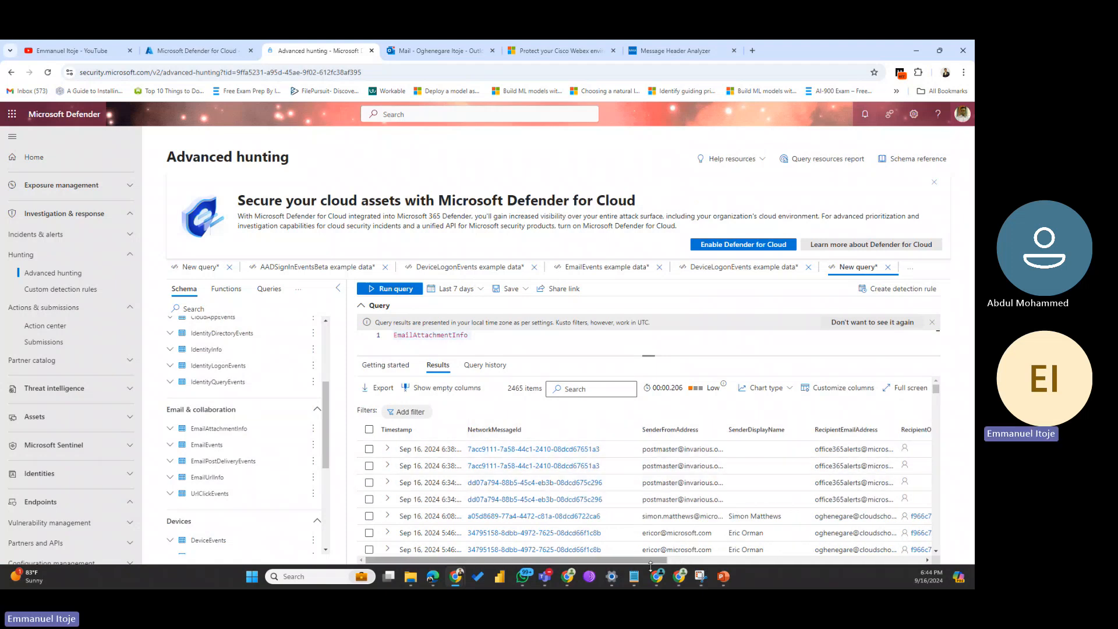
{"action": "left_click_drag", "start_coordinate": [633, 564], "coordinate": [678, 564]}
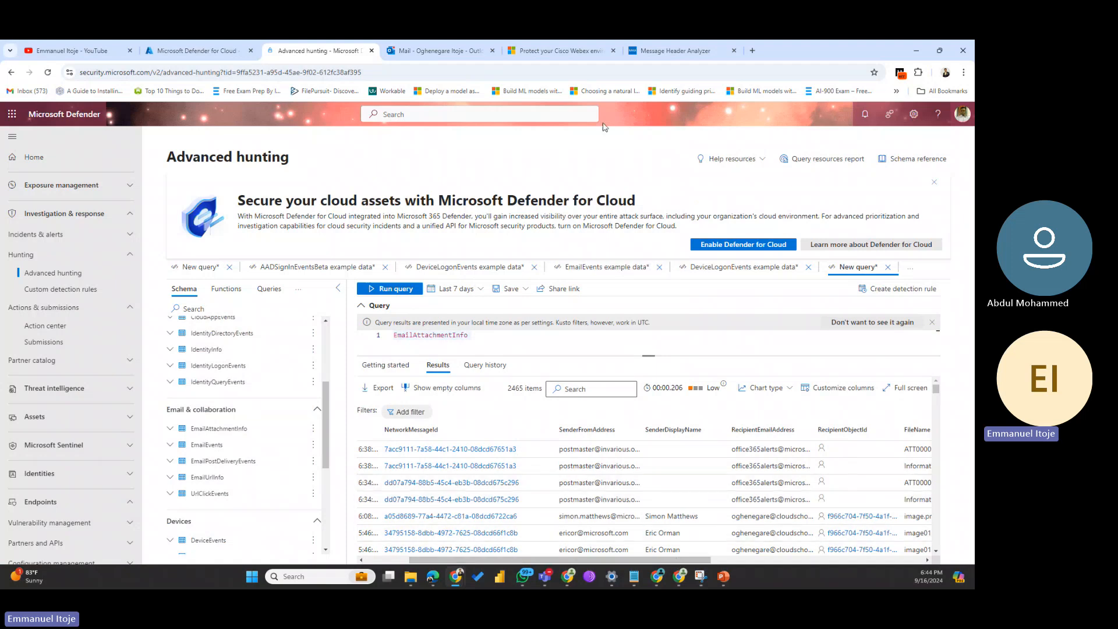
Step: Load testconnectivity.microsoft.com in the Message Header Analyzer tab to show the Exchange Online tests
{"action": "left_click", "coordinate": [630, 53]}
{"action": "type", "text": "t"}
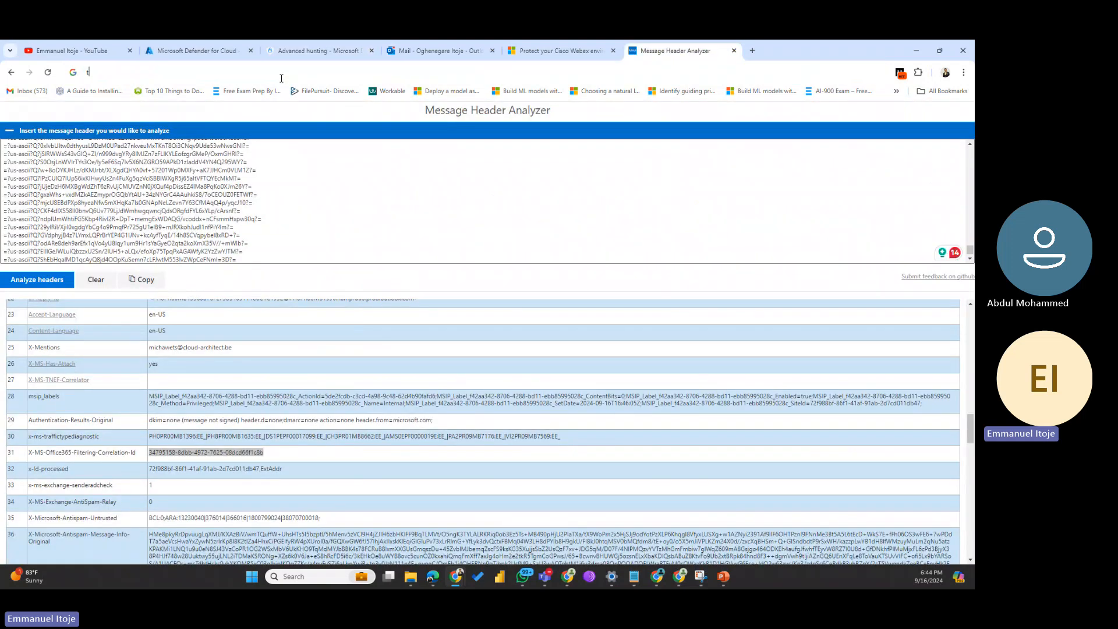
{"action": "type", "text": "estc"}
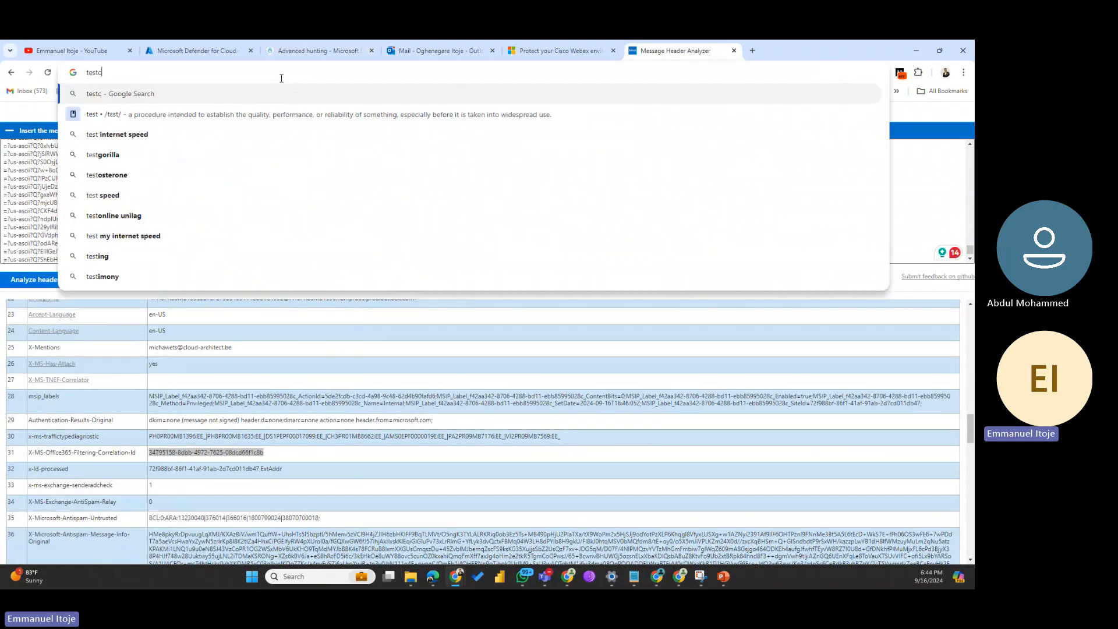
{"action": "type", "text": "onnectiv"}
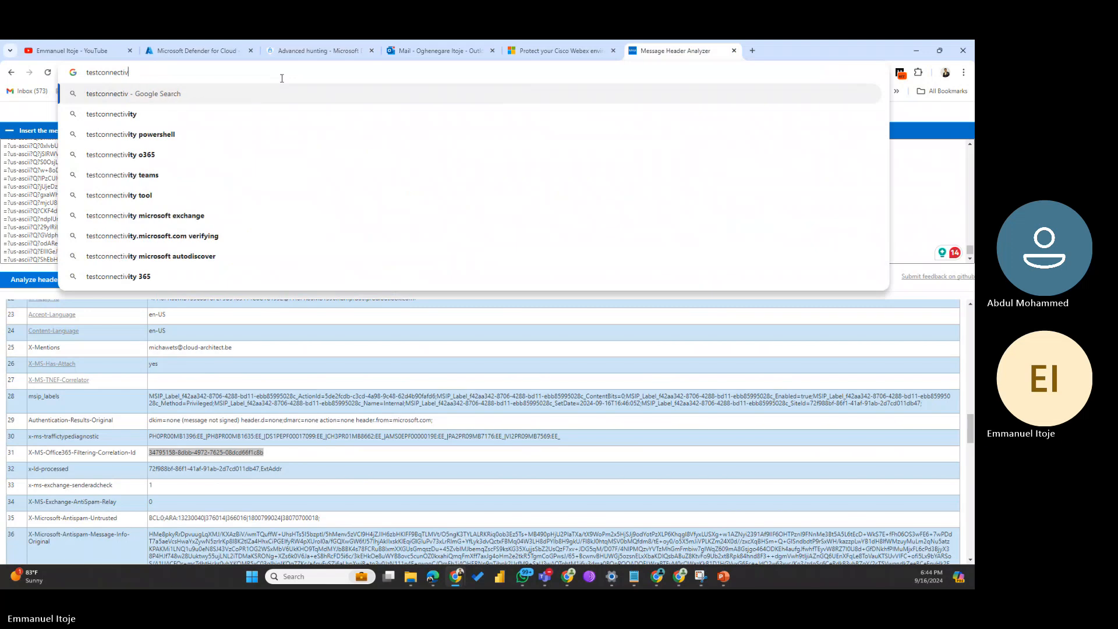
{"action": "type", "text": "ity."}
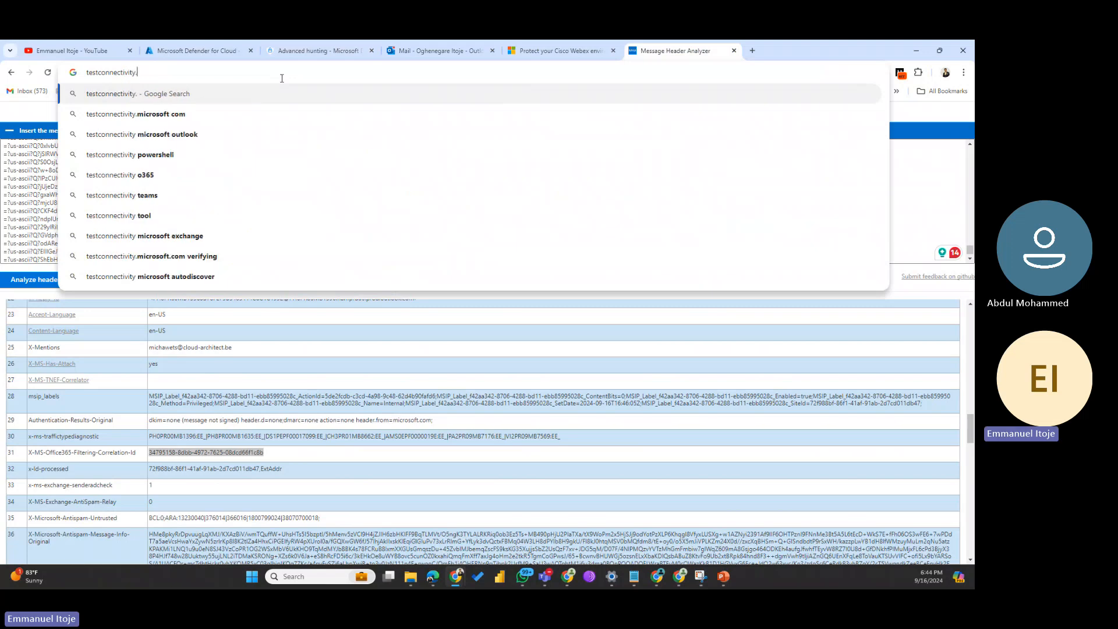
{"action": "type", "text": "microsoft.com"}
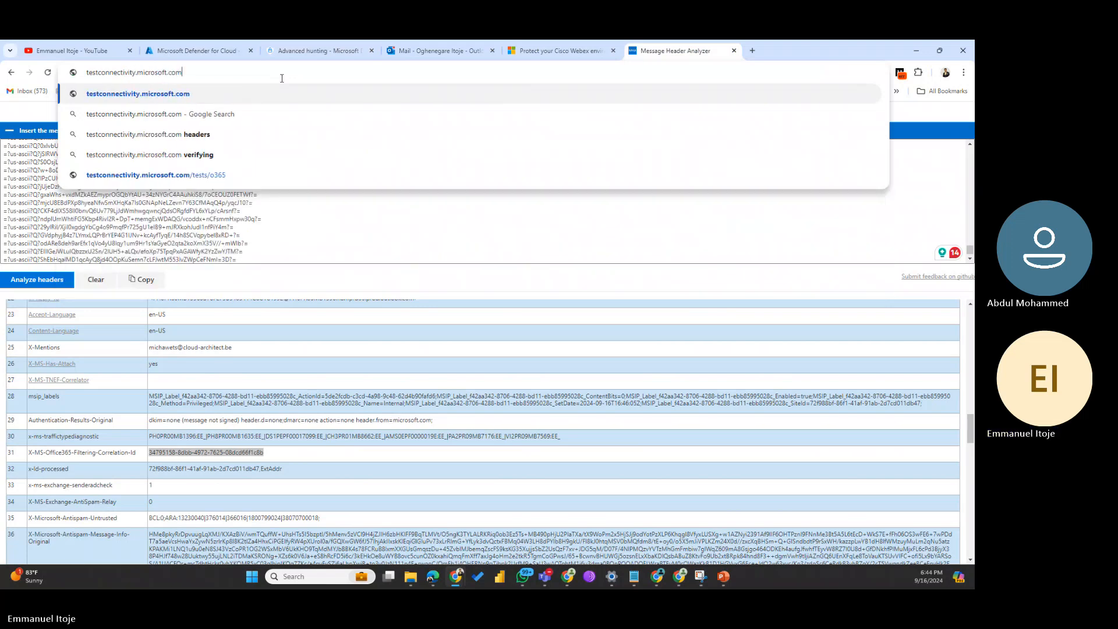
{"action": "key", "text": "Return"}
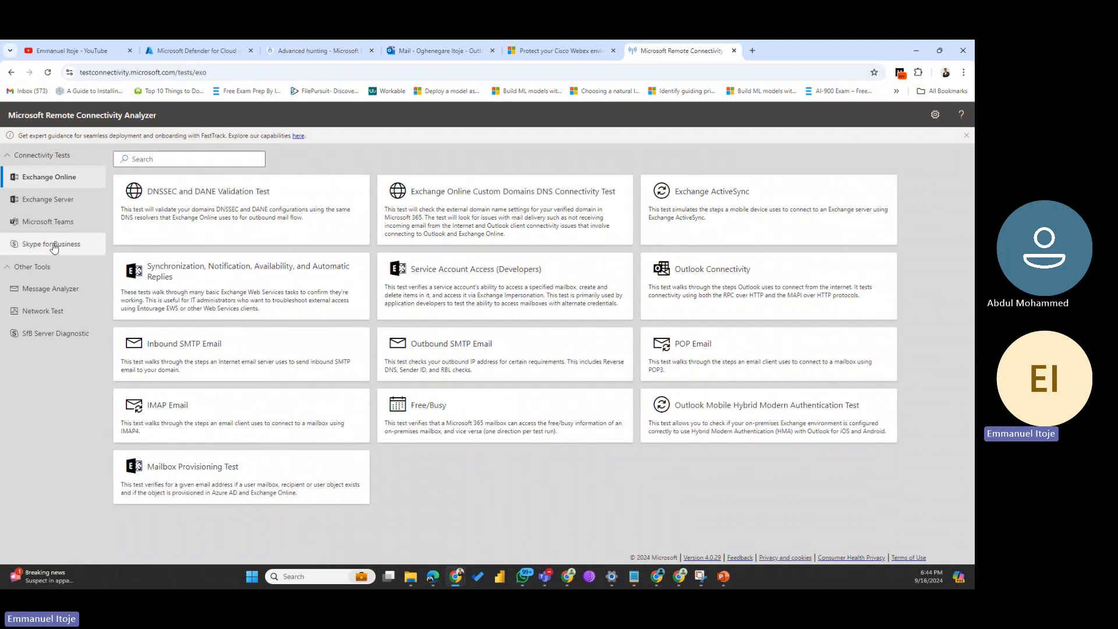
Step: Look through the Message Header Analyzer and Teams tests, then launch Network Test in a new tab
{"action": "left_click", "coordinate": [57, 295]}
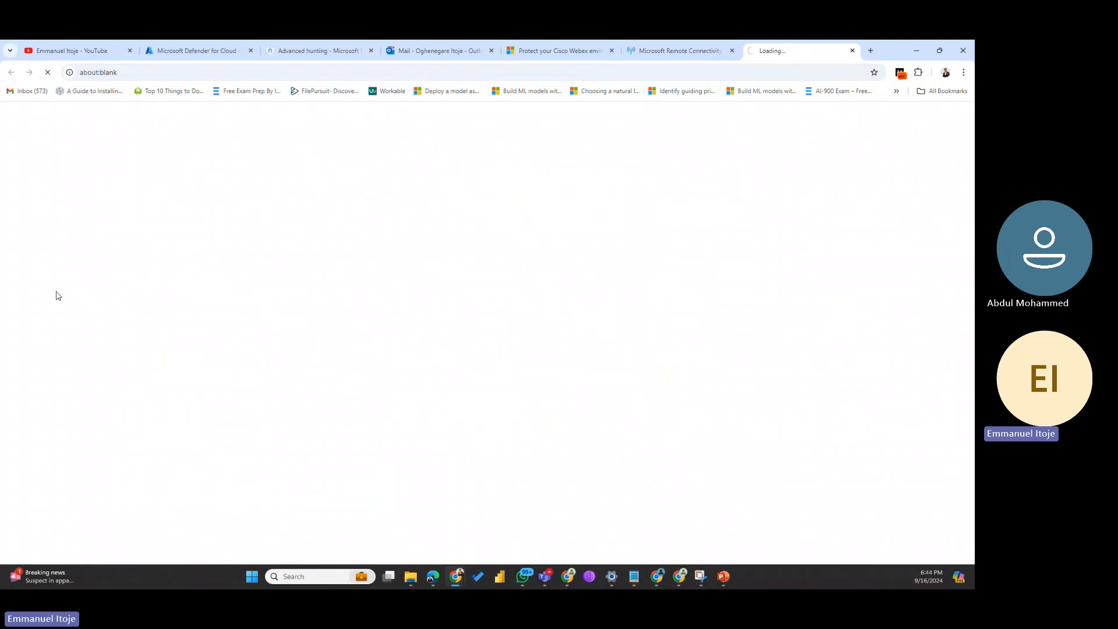
{"action": "left_click", "coordinate": [627, 51]}
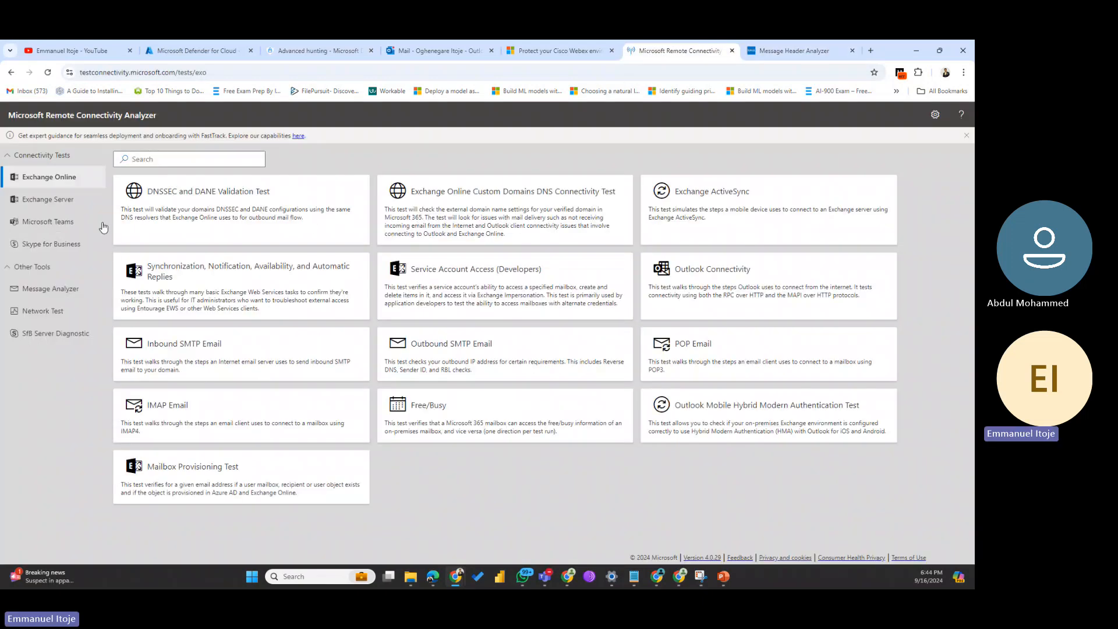
{"action": "left_click", "coordinate": [50, 224]}
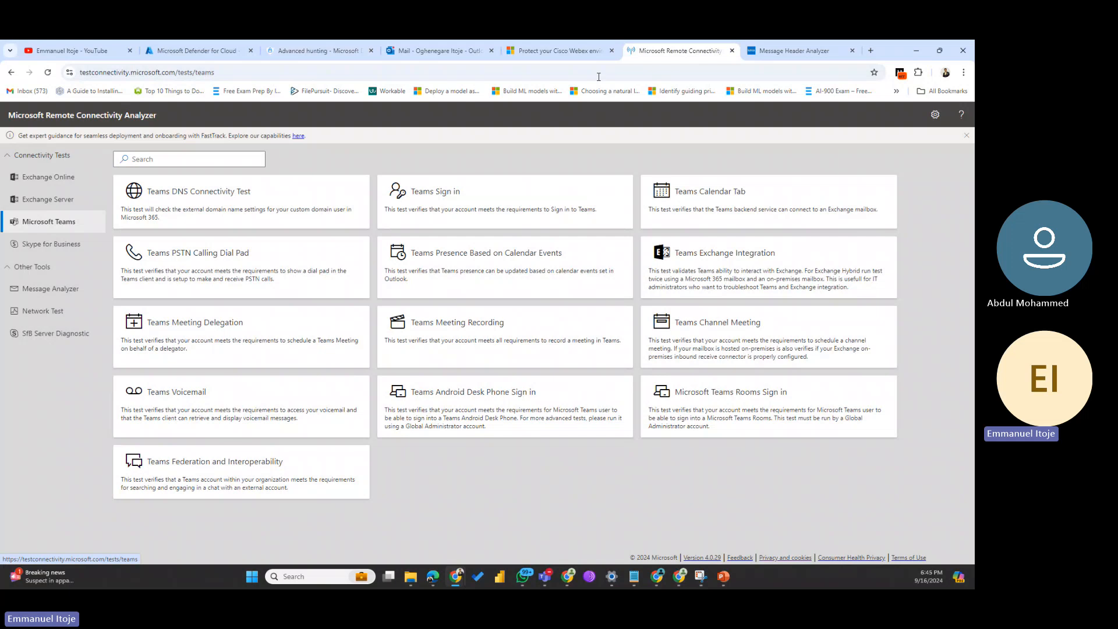
{"action": "left_click", "coordinate": [785, 50]}
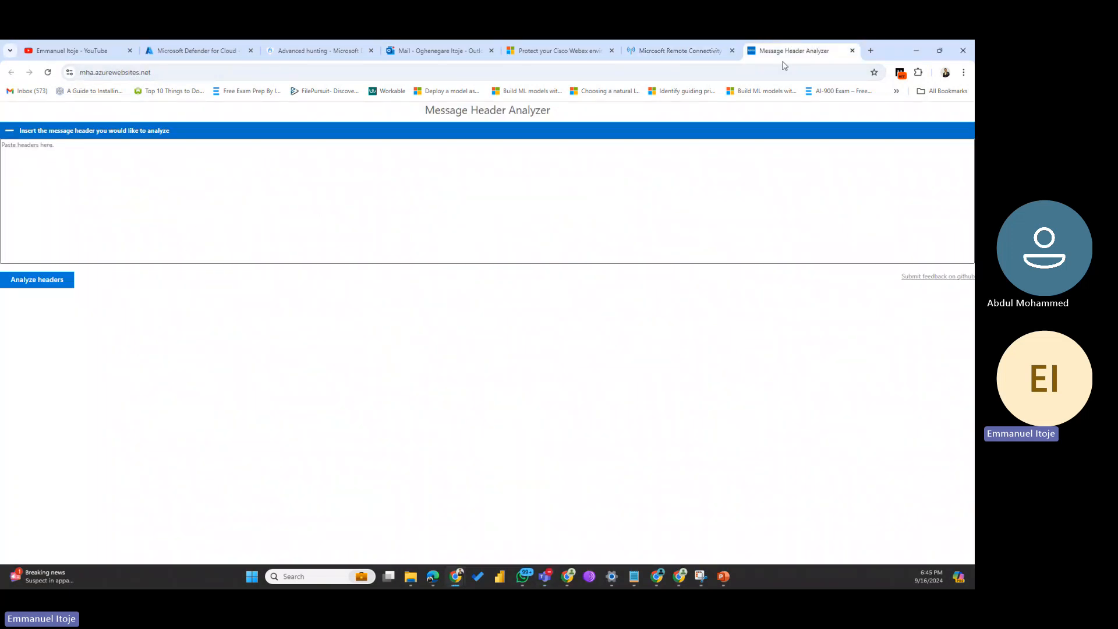
{"action": "left_click", "coordinate": [714, 42]}
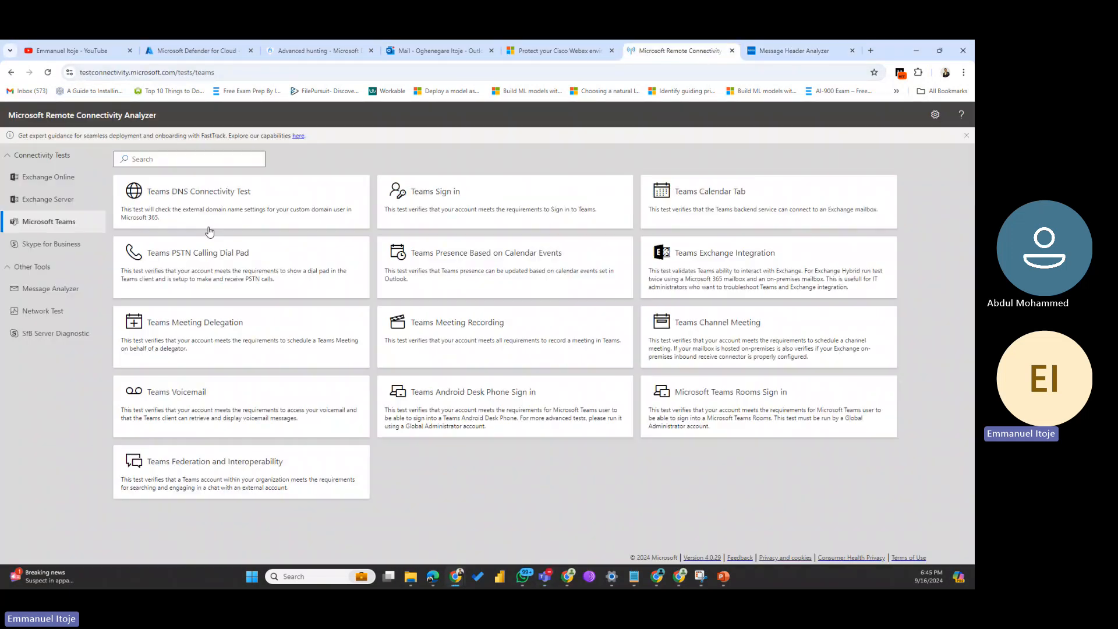
{"action": "left_click", "coordinate": [67, 291]}
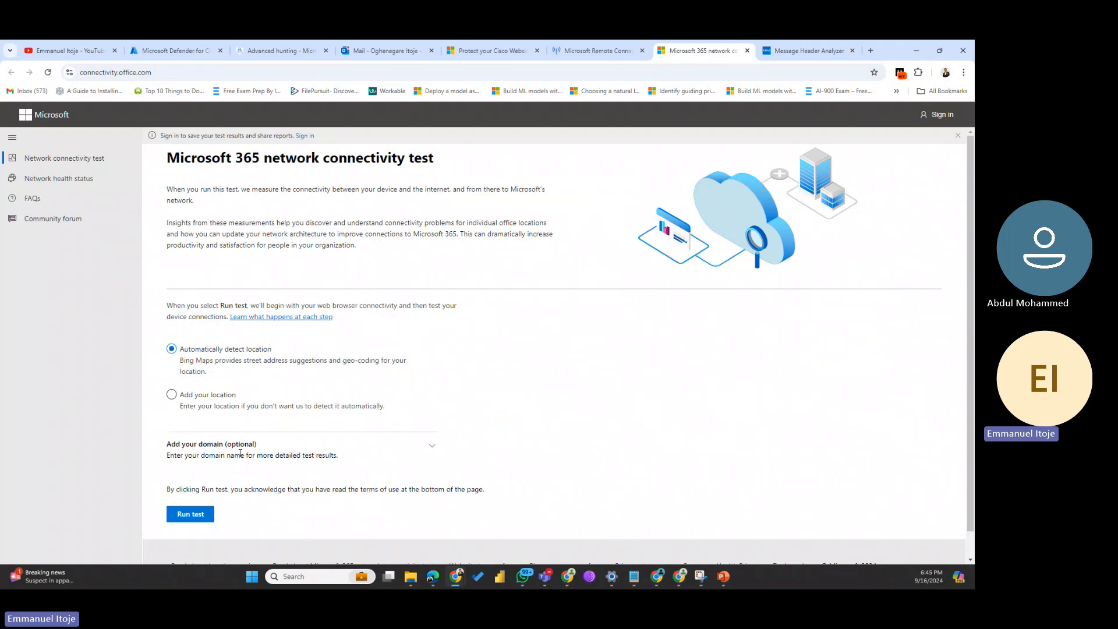
Step: Run the Microsoft 365 connectivity test, block location access, dismiss the error, and return to Advanced hunting
{"action": "left_click", "coordinate": [194, 512]}
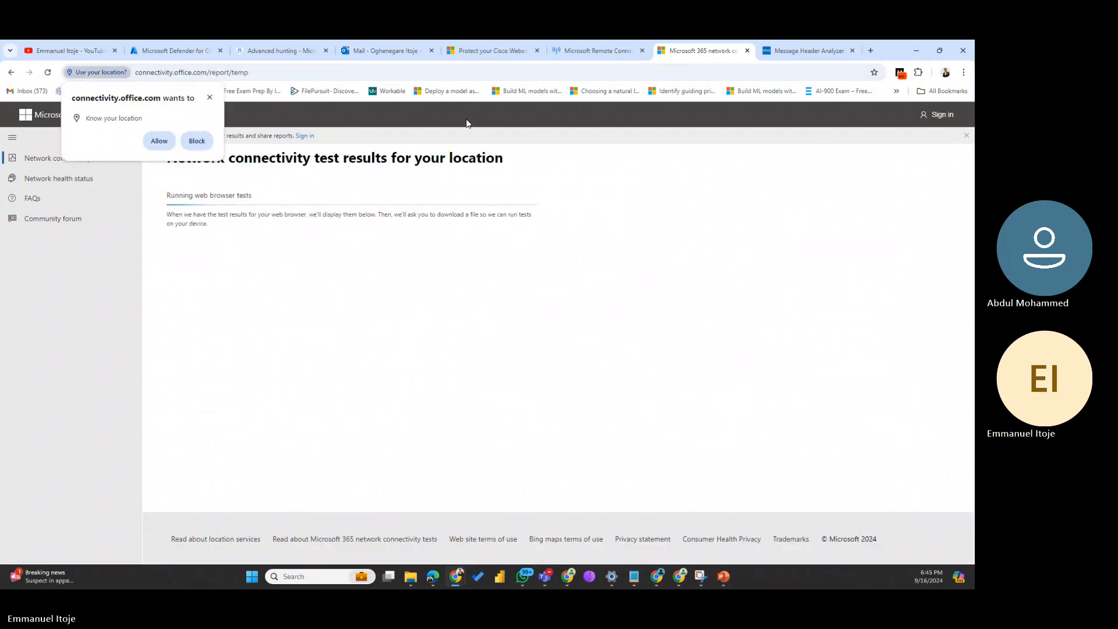
{"action": "left_click", "coordinate": [197, 141]}
{"action": "left_click", "coordinate": [575, 167]}
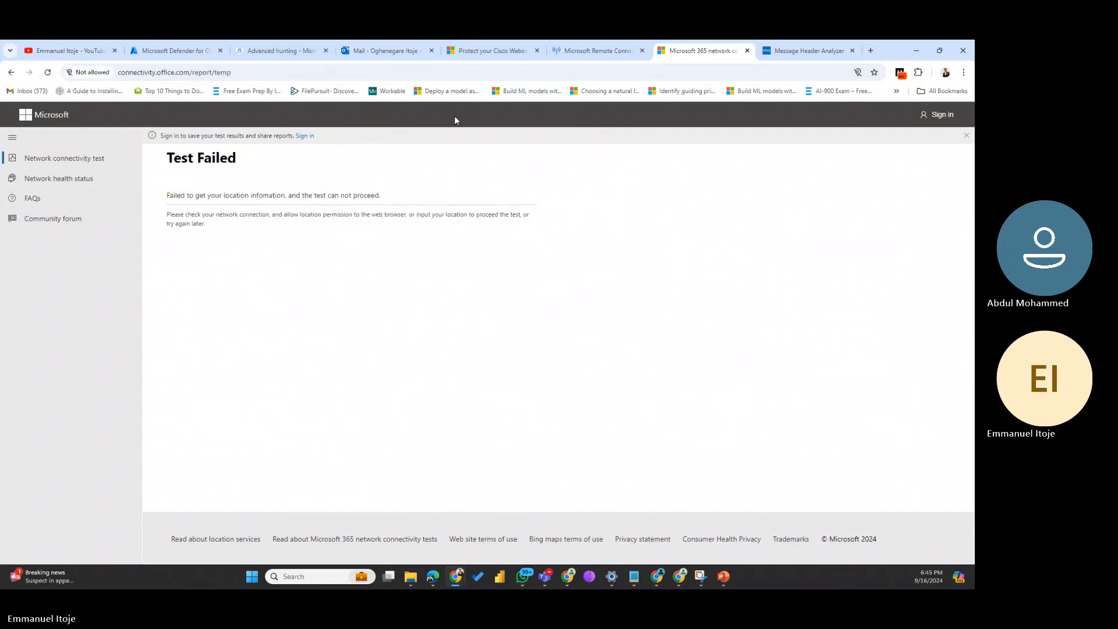
{"action": "left_click", "coordinate": [285, 42]}
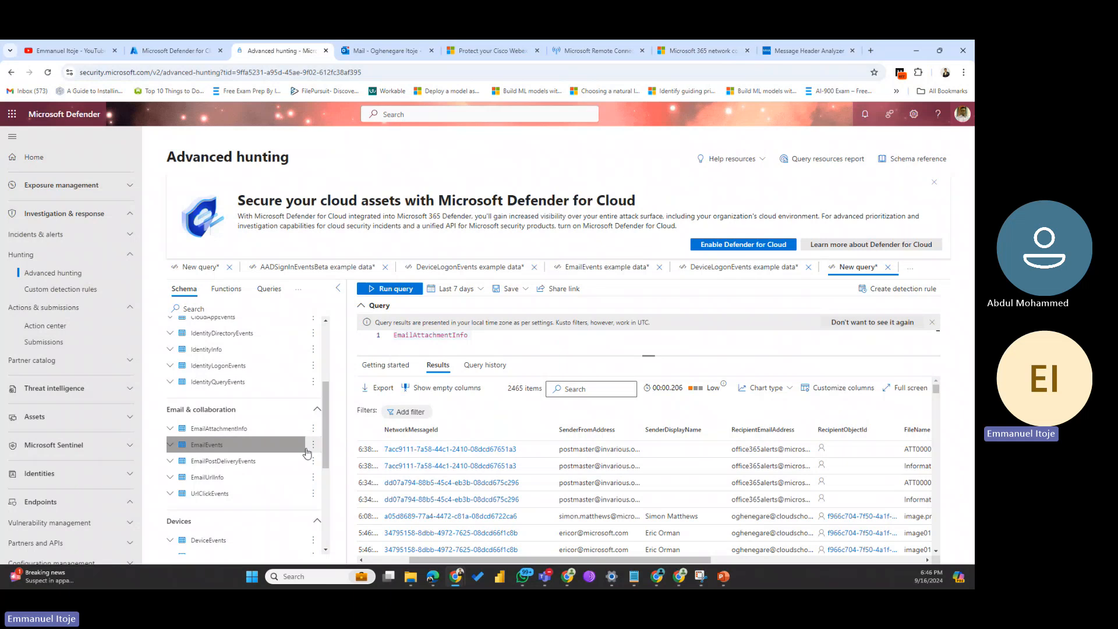
Step: Replace the query with the EmailUrlInfo table and run it
{"action": "left_click_drag", "start_coordinate": [219, 481], "coordinate": [373, 336]}
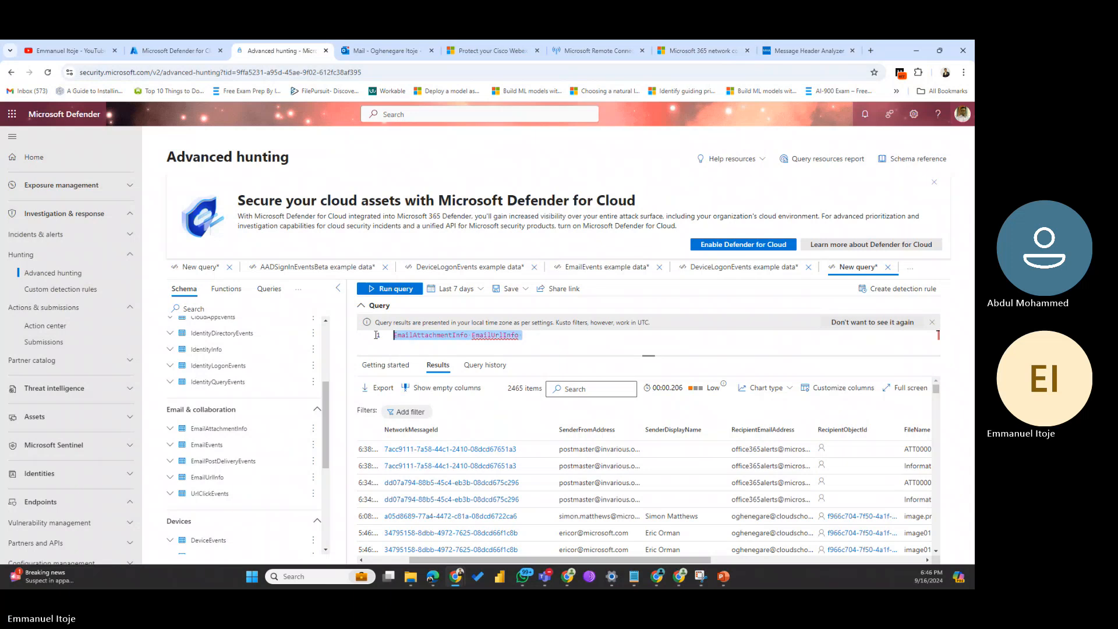
{"action": "key", "text": "BackSpace"}
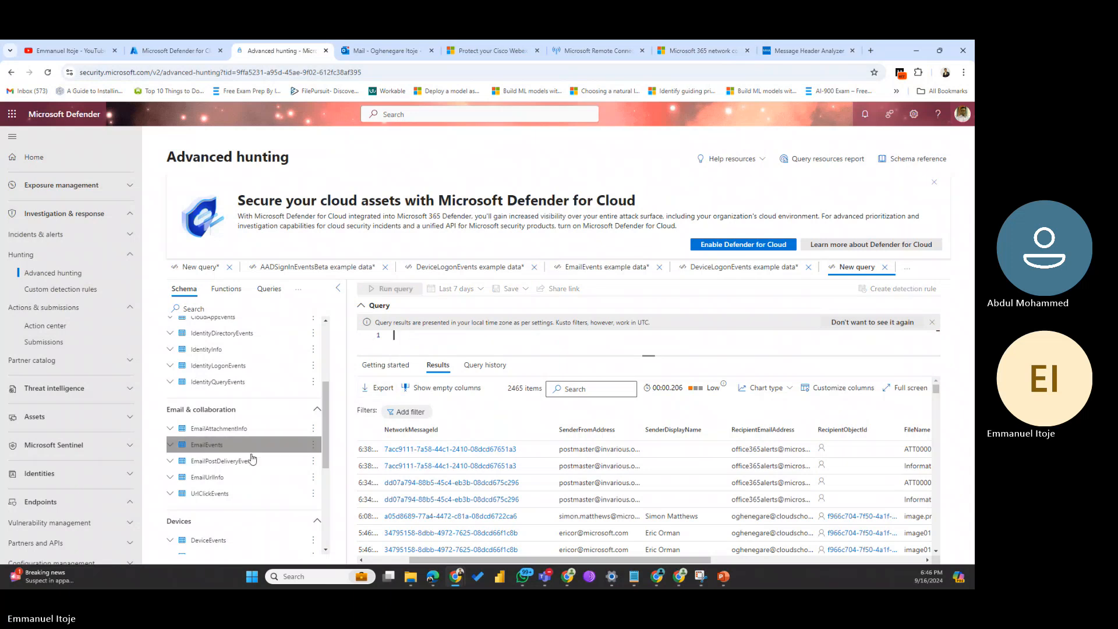
{"action": "double_click", "coordinate": [208, 477]}
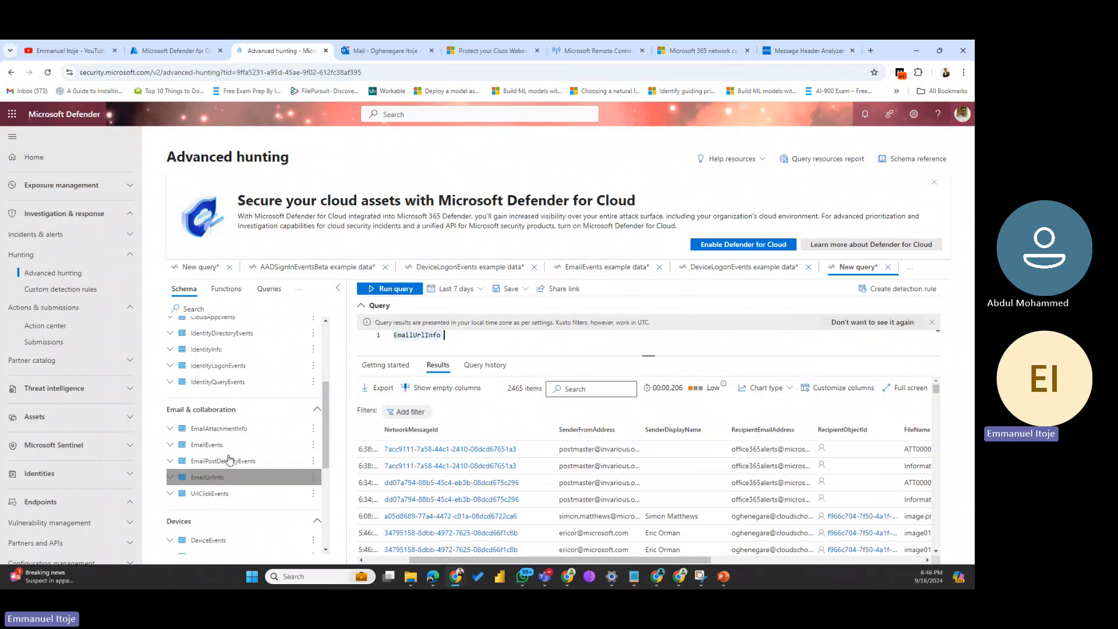
{"action": "left_click", "coordinate": [400, 289]}
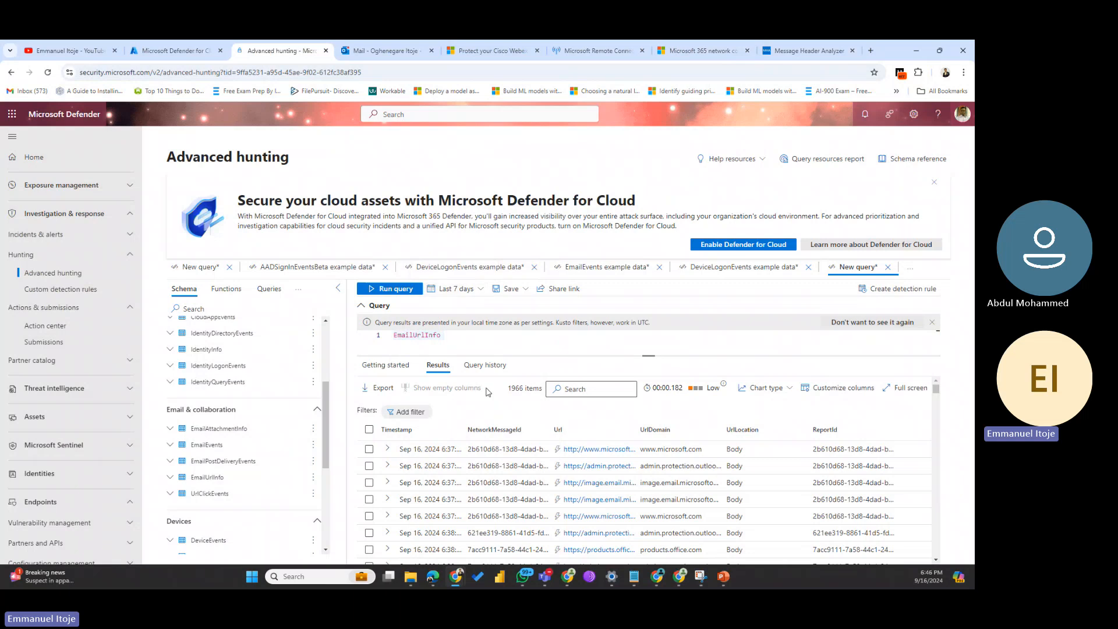
{"action": "scroll", "coordinate": [494, 477], "scroll_direction": "down", "scroll_amount": 3}
{"action": "scroll", "coordinate": [494, 478], "scroll_direction": "down", "scroll_amount": 10}
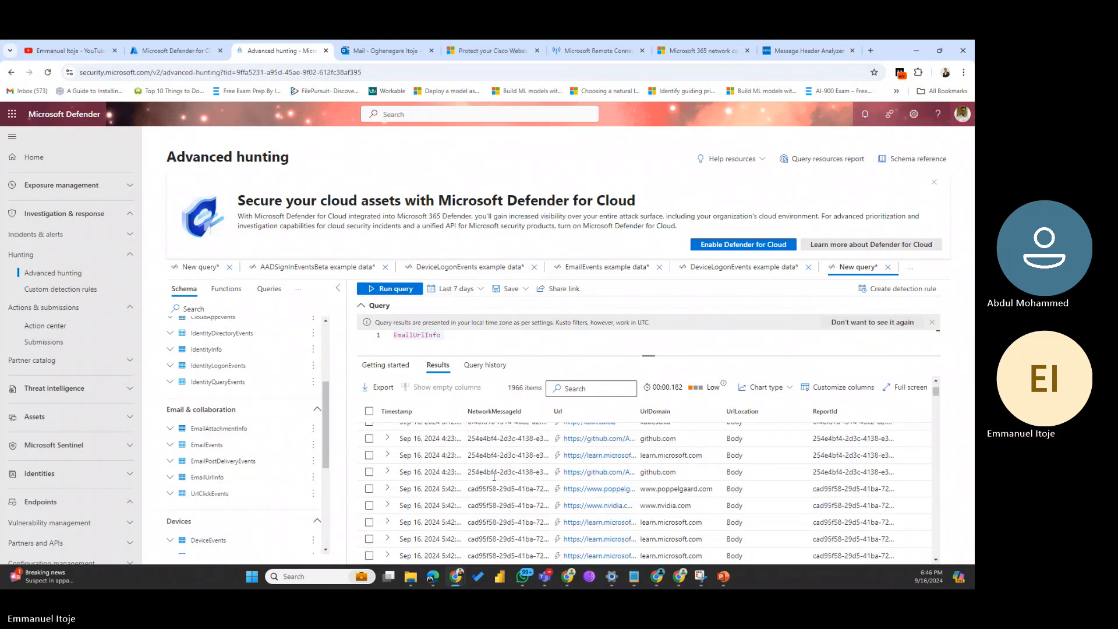
{"action": "scroll", "coordinate": [494, 478], "scroll_direction": "down", "scroll_amount": 5}
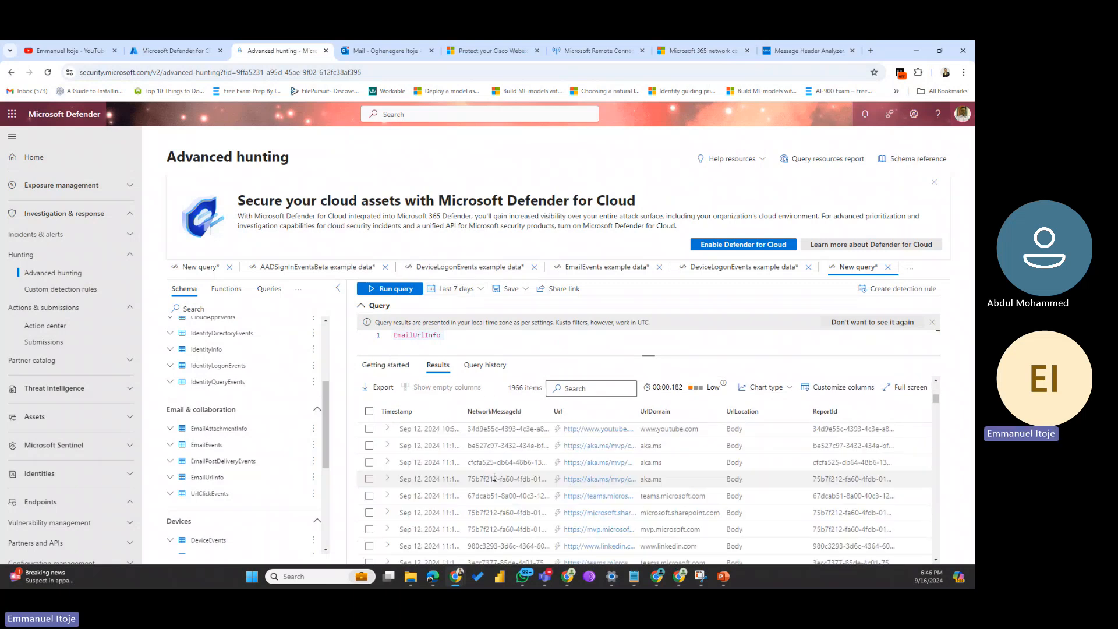
{"action": "scroll", "coordinate": [494, 477], "scroll_direction": "down", "scroll_amount": 5}
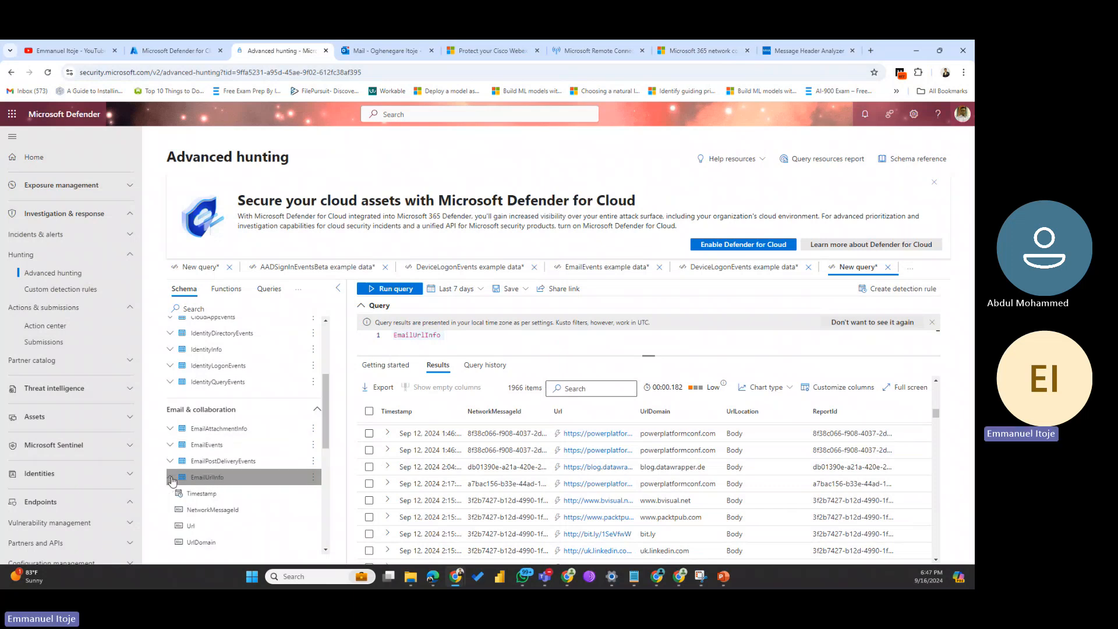
Step: Append the Timestamp, UrlLocation and ReportId columns to the EmailUrlInfo query
{"action": "left_click", "coordinate": [171, 478]}
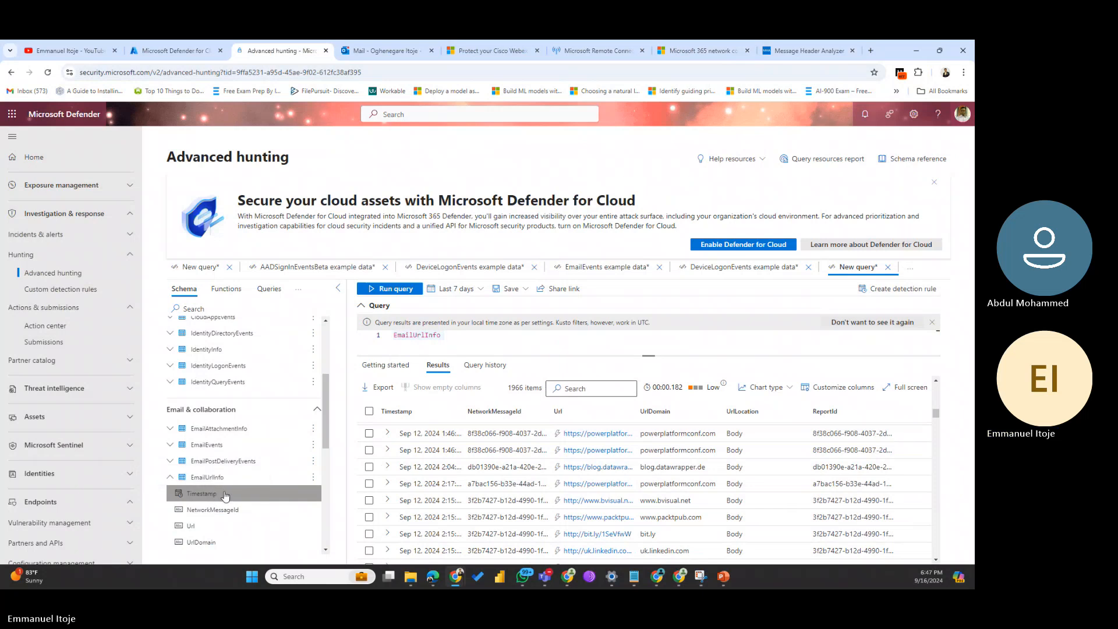
{"action": "double_click", "coordinate": [216, 495]}
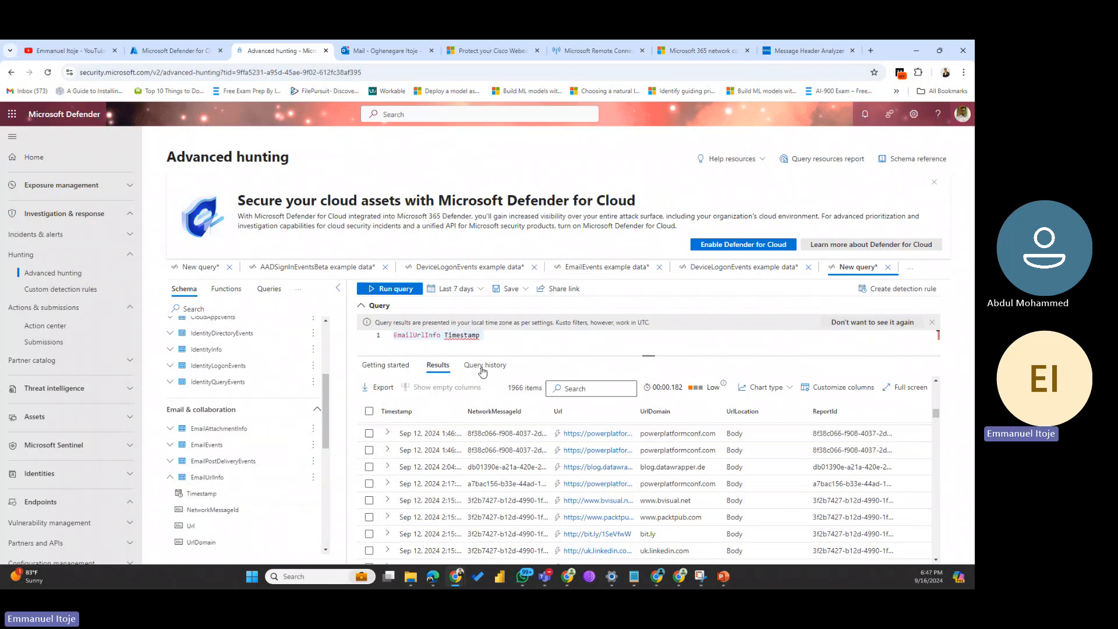
{"action": "left_click", "coordinate": [503, 336]}
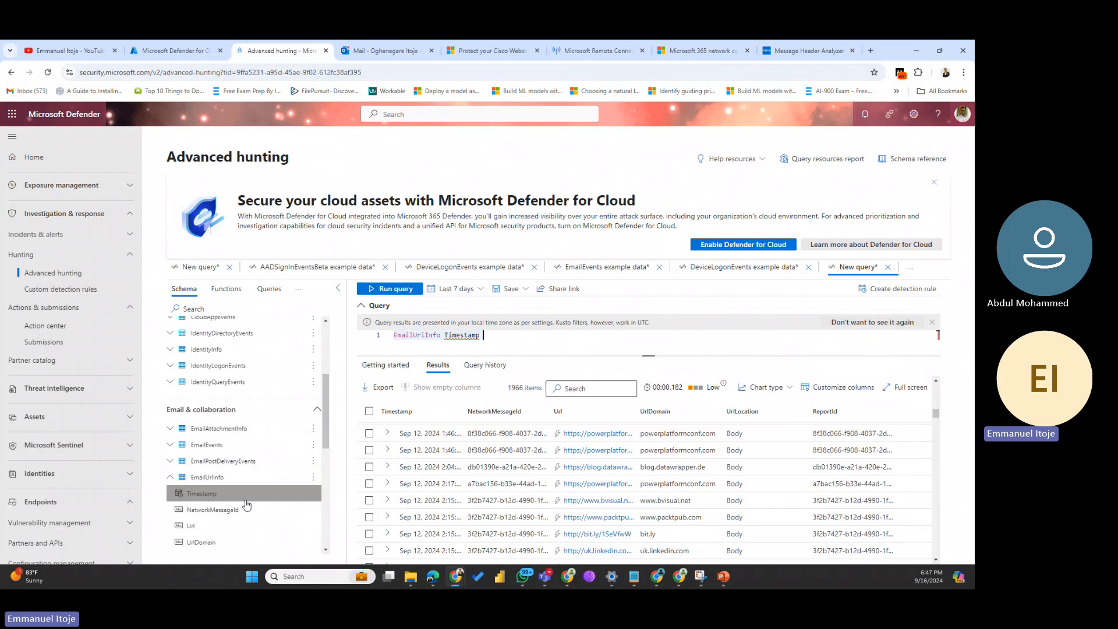
{"action": "scroll", "coordinate": [330, 433], "scroll_direction": "down", "scroll_amount": 2}
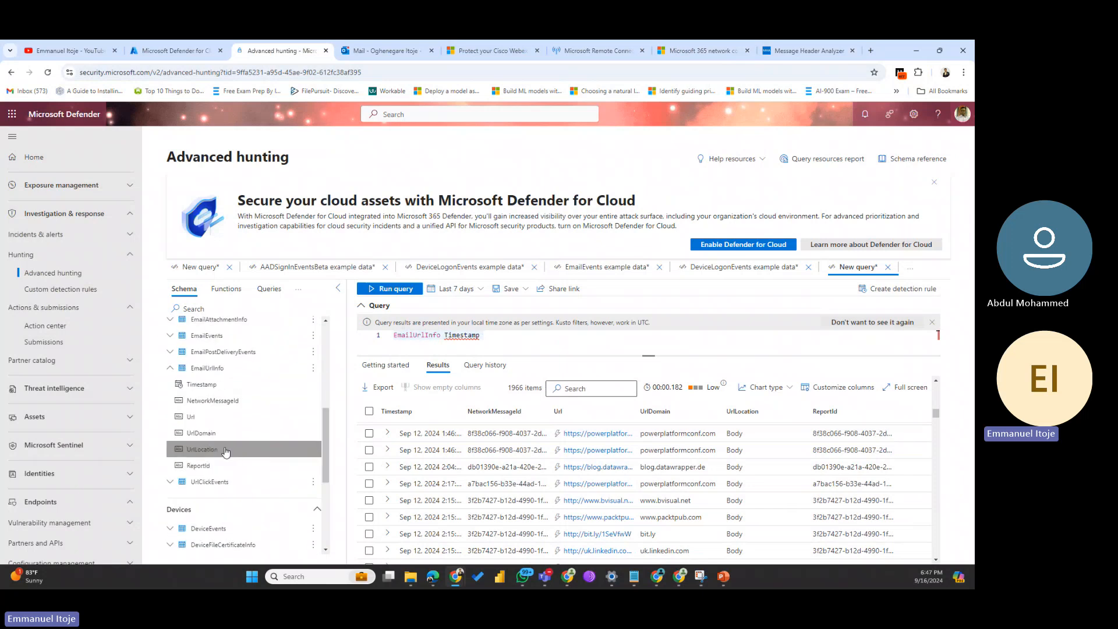
{"action": "double_click", "coordinate": [226, 452]}
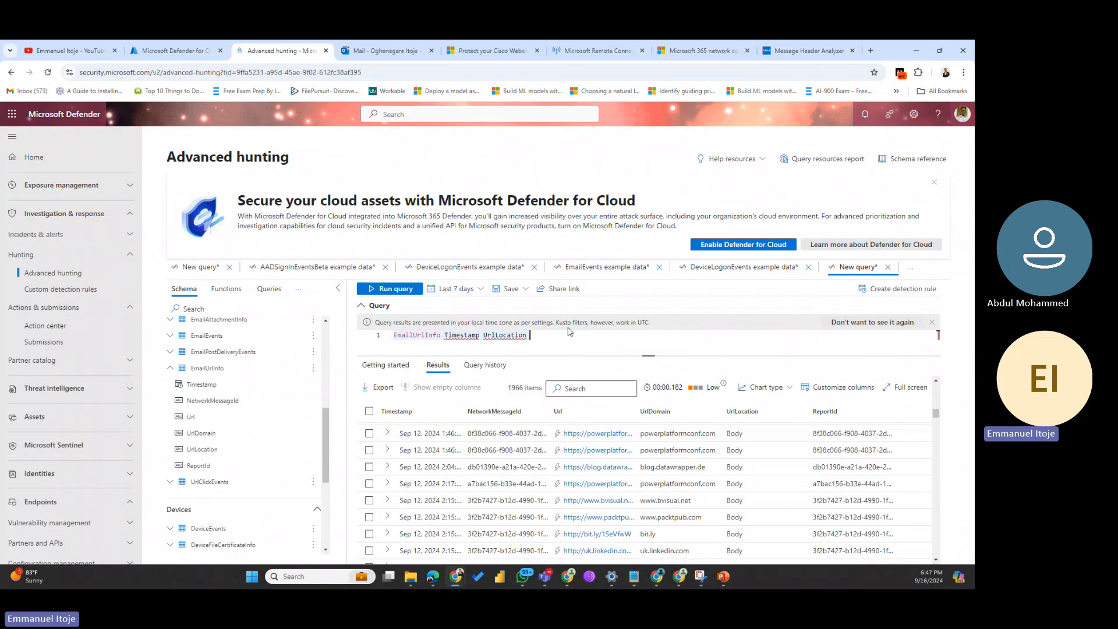
{"action": "double_click", "coordinate": [205, 466]}
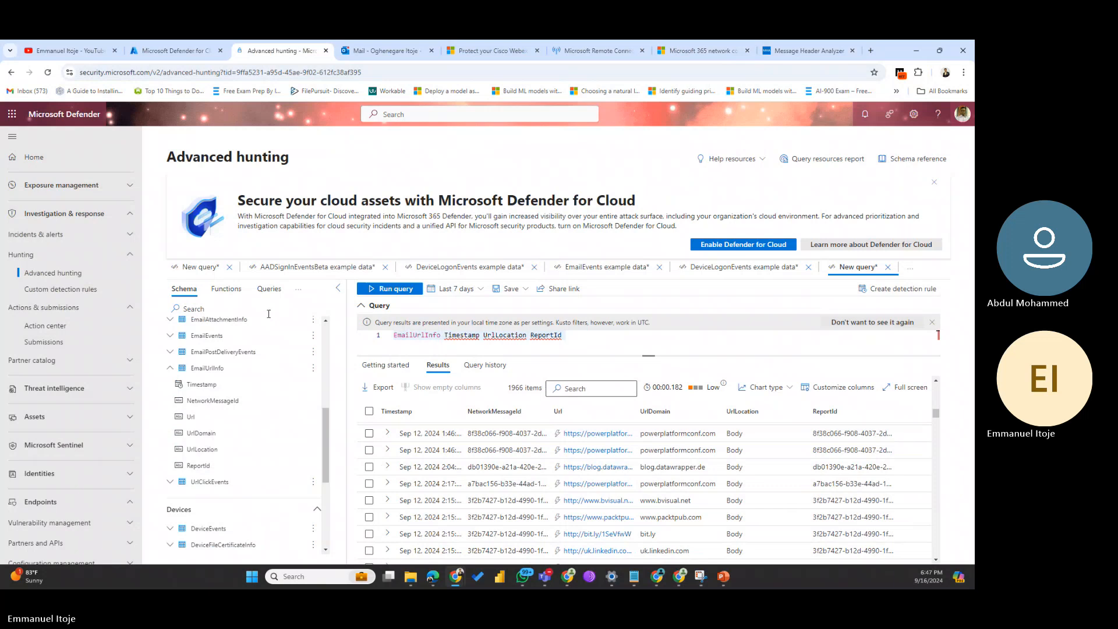
Step: Dismiss the Defender for Cloud banner and close the unsaved DeviceLogonEvents query tab
{"action": "left_click", "coordinate": [933, 184]}
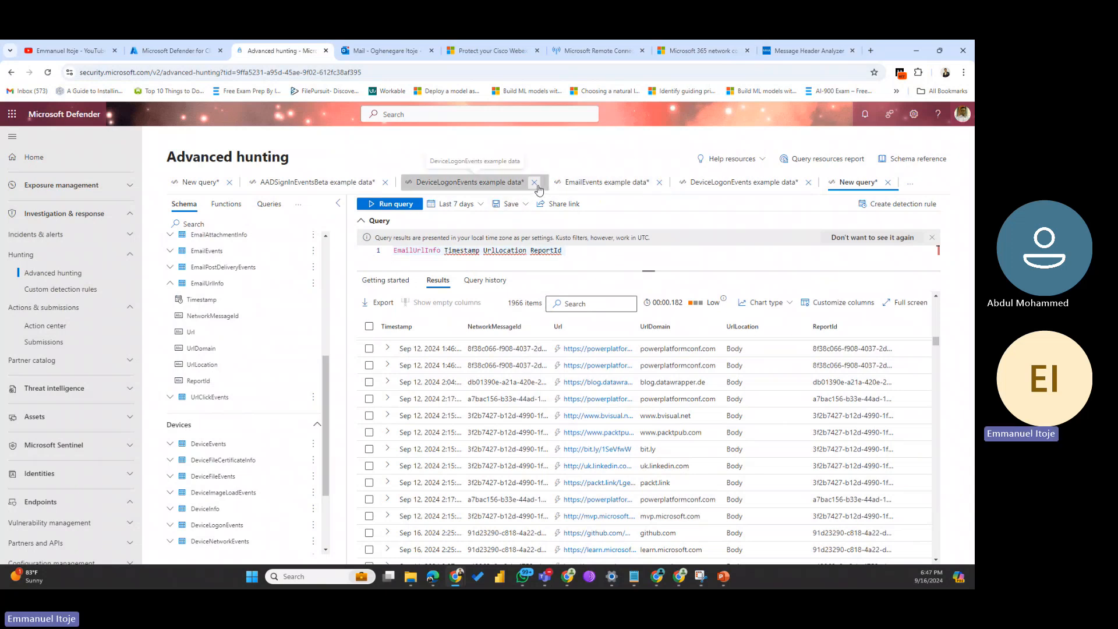
{"action": "left_click", "coordinate": [534, 183]}
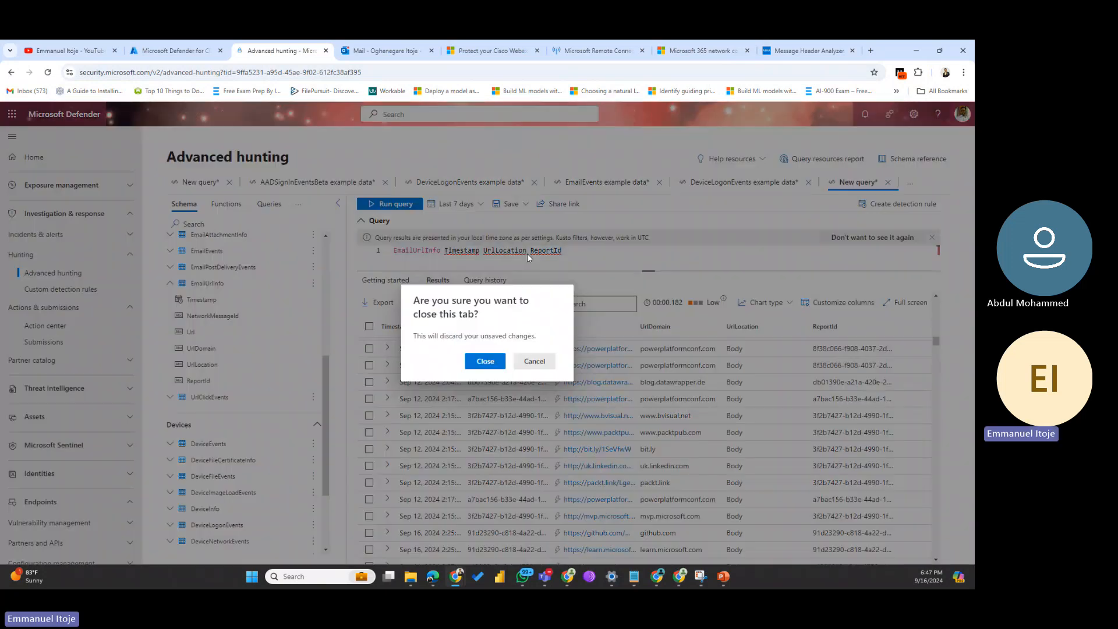
{"action": "left_click", "coordinate": [485, 360]}
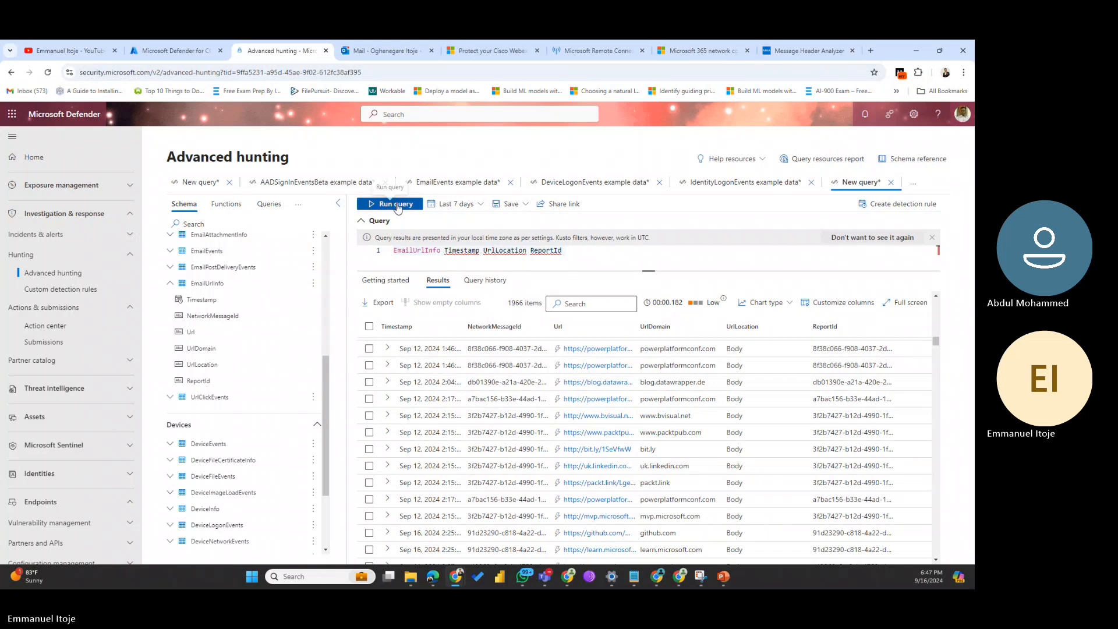
Step: Run the column query, which fails with a syntax error, then clear the editor
{"action": "left_click", "coordinate": [397, 208]}
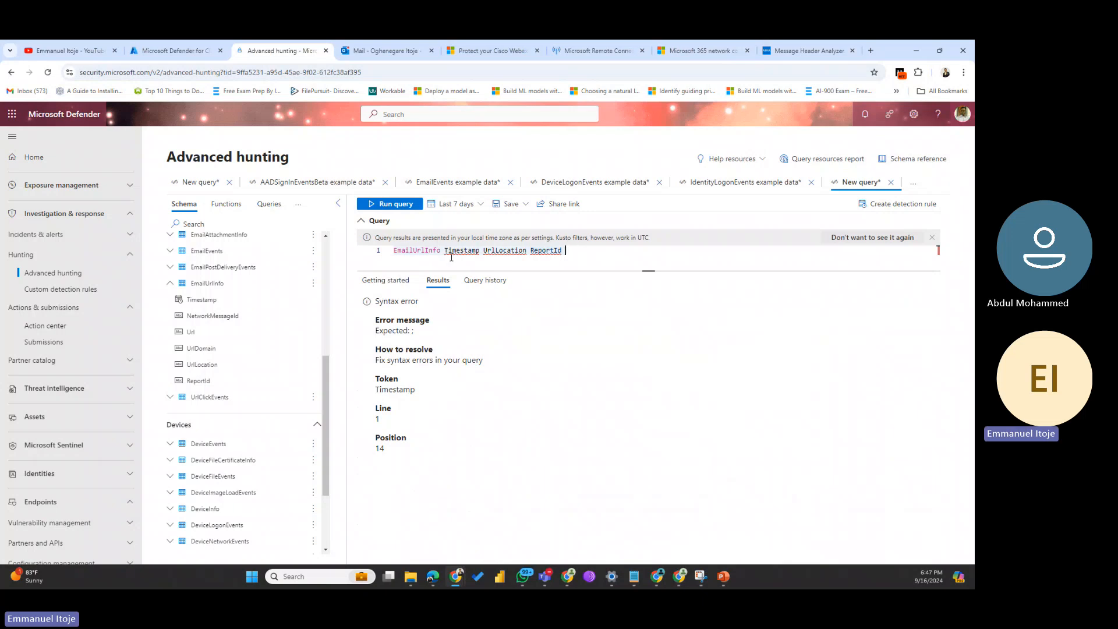
{"action": "key", "text": "BackSpace"}
{"action": "key", "text": "BackSpace"}
{"action": "key", "text": "BackSpace"}
{"action": "key", "text": "BackSpace"}
{"action": "key", "text": "BackSpace"}
{"action": "key", "text": "BackSpace"}
{"action": "key", "text": "BackSpace"}
{"action": "key", "text": "BackSpace"}
{"action": "key", "text": "BackSpace"}
{"action": "key", "text": "BackSpace"}
{"action": "key", "text": "BackSpace"}
{"action": "key", "text": "BackSpace"}
{"action": "key", "text": "BackSpace"}
{"action": "key", "text": "BackSpace"}
{"action": "key", "text": "BackSpace"}
{"action": "key", "text": "BackSpace"}
{"action": "key", "text": "BackSpace"}
{"action": "key", "text": "BackSpace"}
{"action": "key", "text": "BackSpace"}
{"action": "key", "text": "BackSpace"}
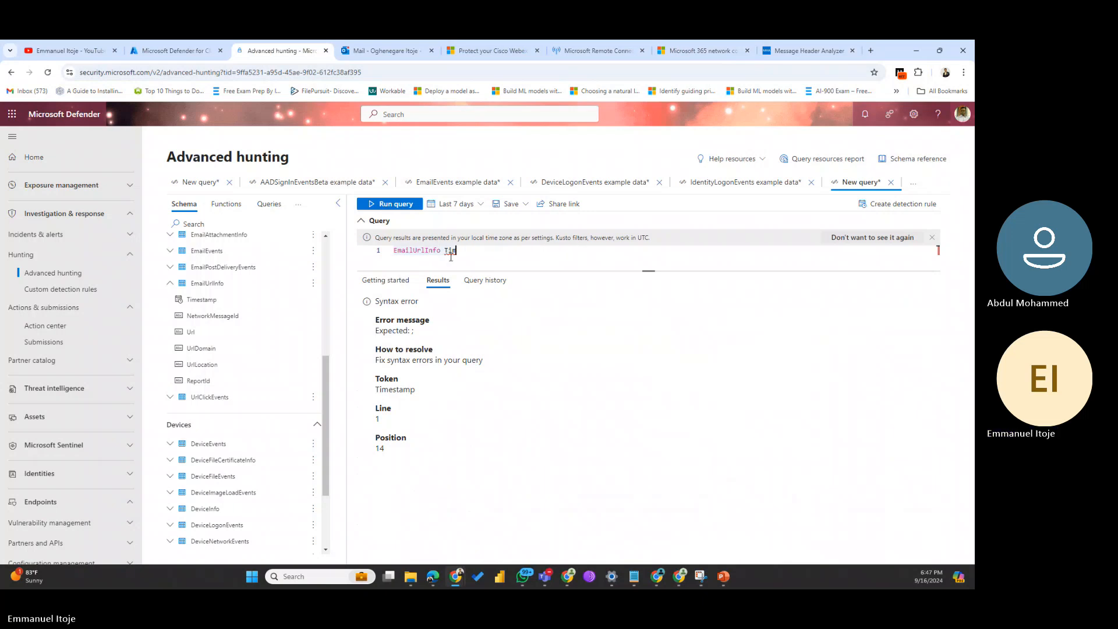
{"action": "key", "text": "BackSpace"}
{"action": "key", "text": "BackSpace"}
{"action": "key", "text": "BackSpace"}
{"action": "key", "text": "BackSpace"}
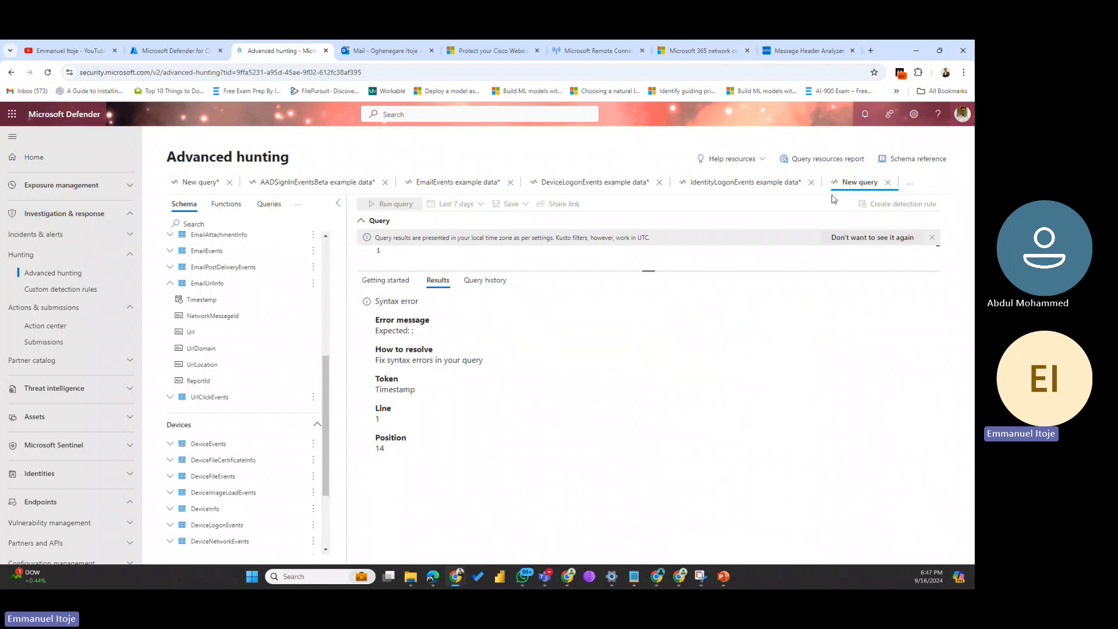
Step: View the empty Custom detection rules list, then go back to Advanced hunting
{"action": "left_click", "coordinate": [68, 291]}
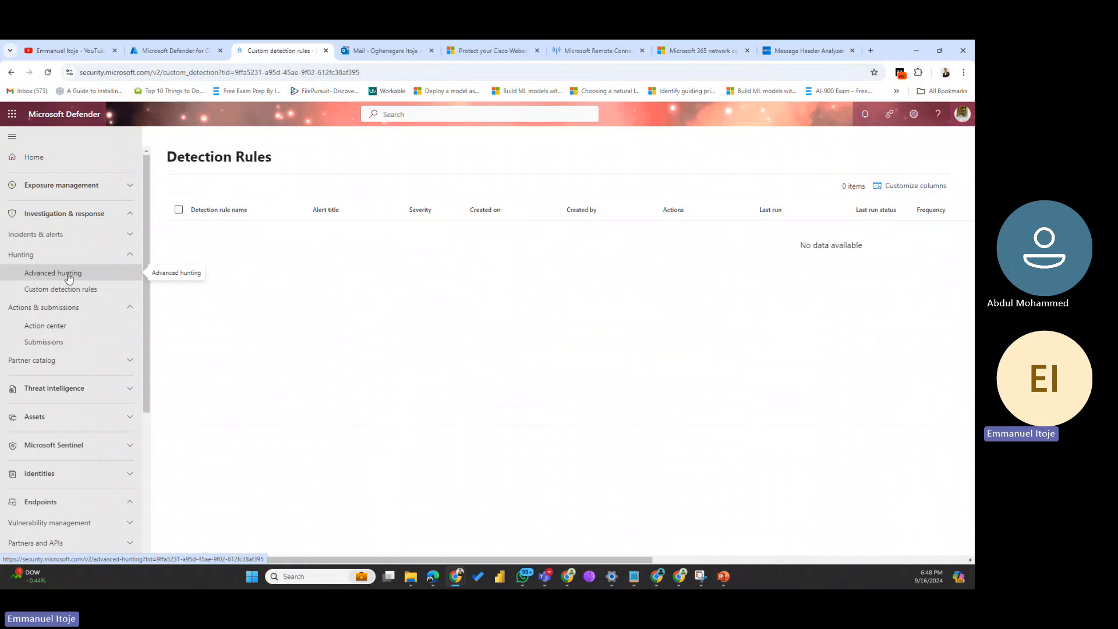
{"action": "left_click", "coordinate": [68, 278]}
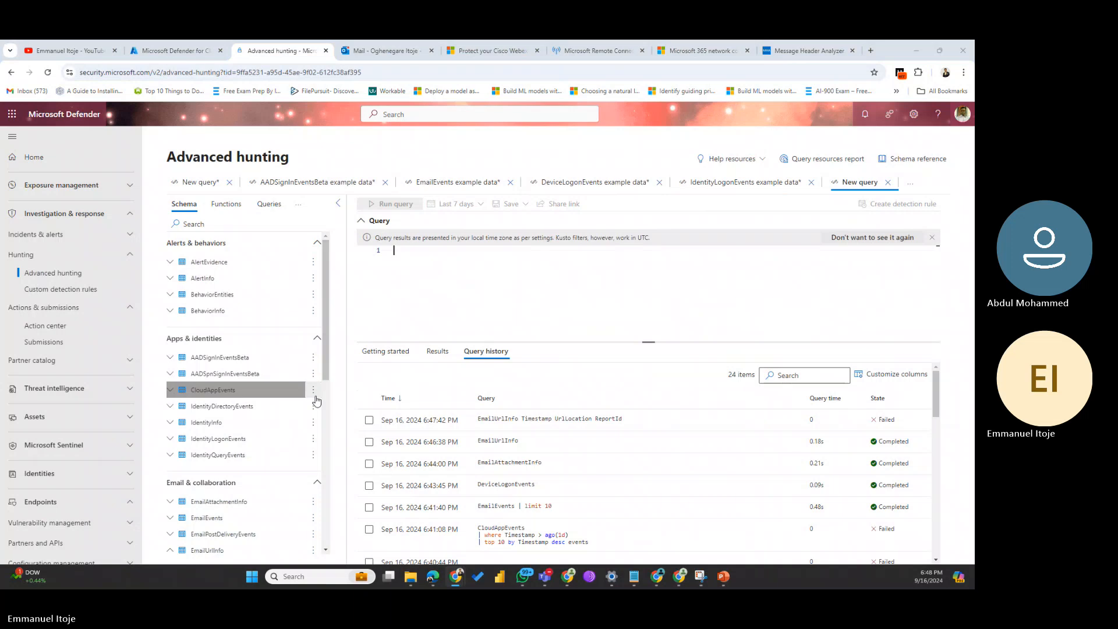
Step: Collapse the EmailUrlInfo columns and run a query on the BehaviorInfo table
{"action": "left_click_drag", "start_coordinate": [328, 368], "coordinate": [315, 428]}
{"action": "scroll", "coordinate": [315, 428], "scroll_direction": "down", "scroll_amount": 2}
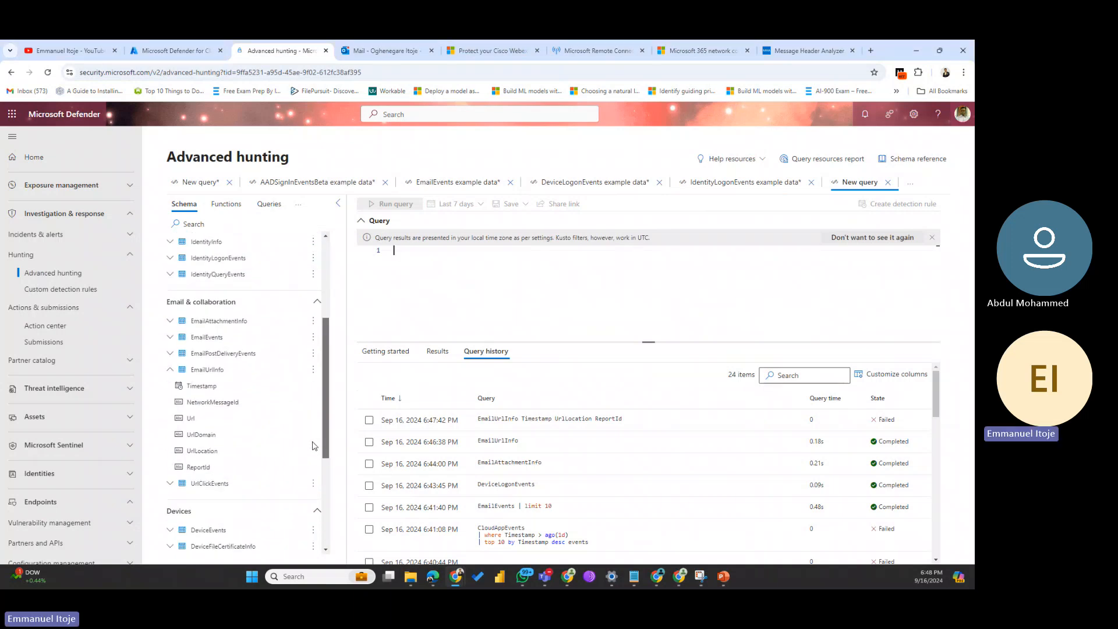
{"action": "left_click", "coordinate": [170, 369]}
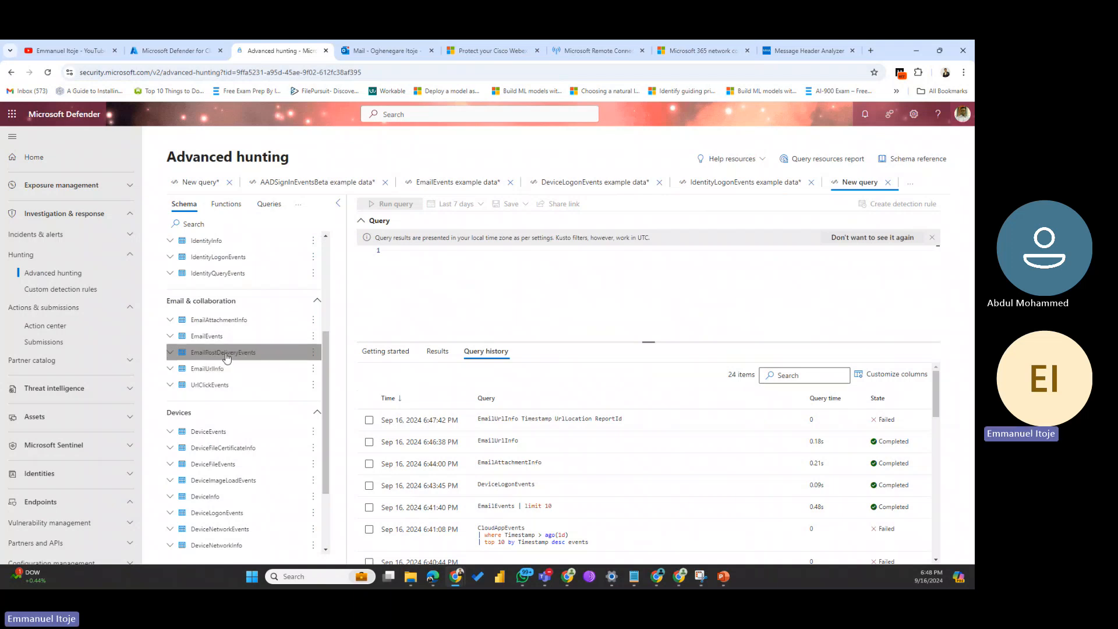
{"action": "scroll", "coordinate": [227, 358], "scroll_direction": "up", "scroll_amount": 3}
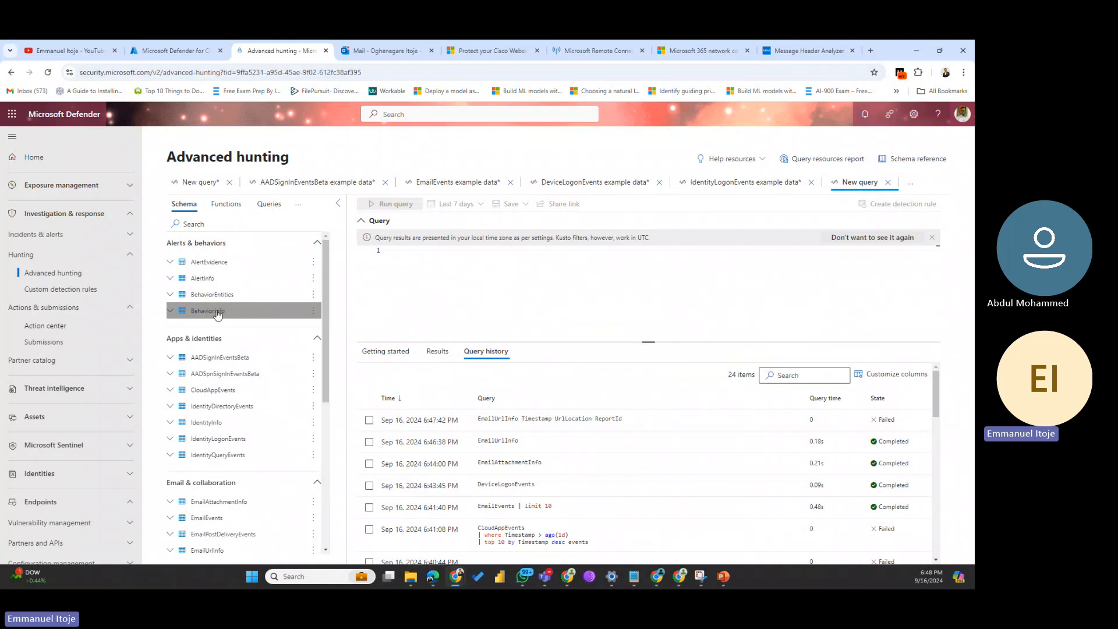
{"action": "double_click", "coordinate": [216, 313]}
{"action": "left_click", "coordinate": [402, 206]}
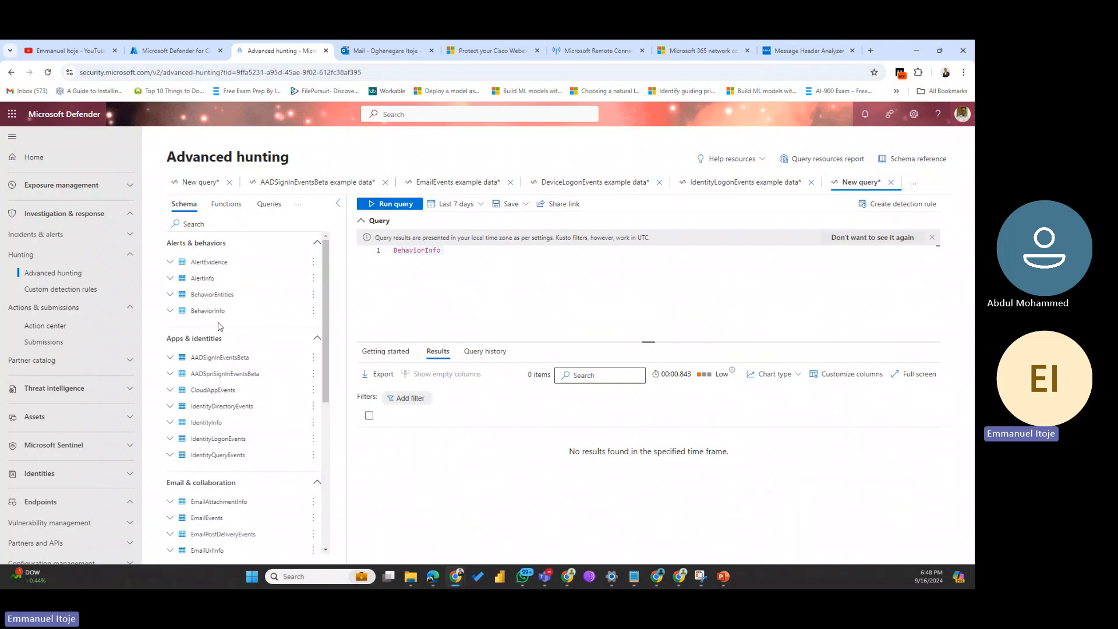
Step: Change the query to the BehaviorEntities table and run it
{"action": "double_click", "coordinate": [212, 294]}
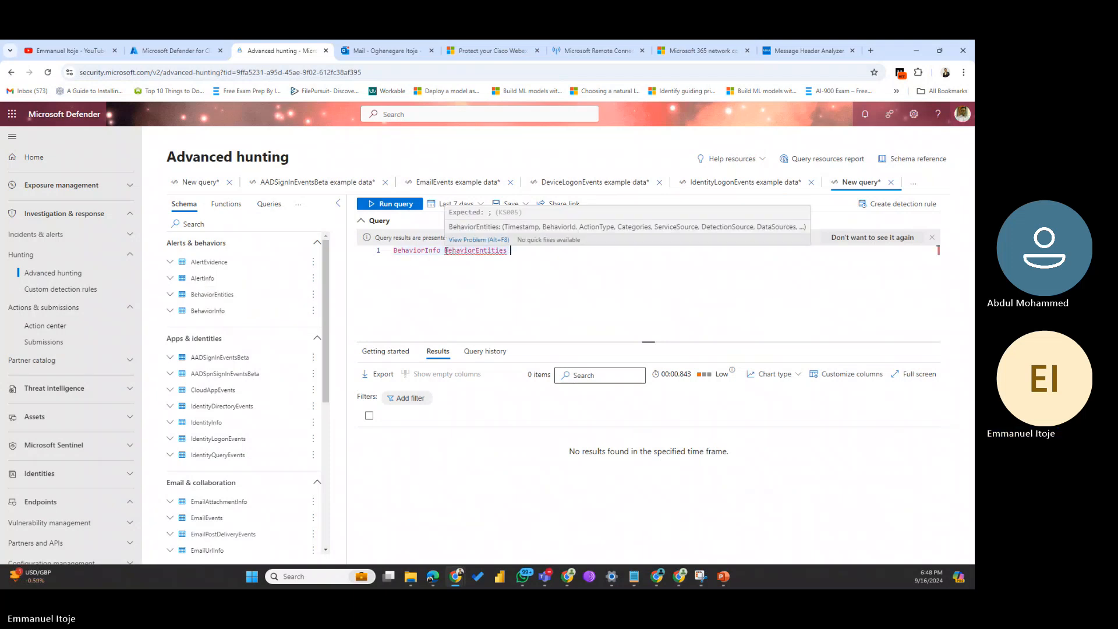
{"action": "double_click", "coordinate": [445, 251]}
{"action": "left_click", "coordinate": [445, 251]}
{"action": "key", "text": "BackSpace"}
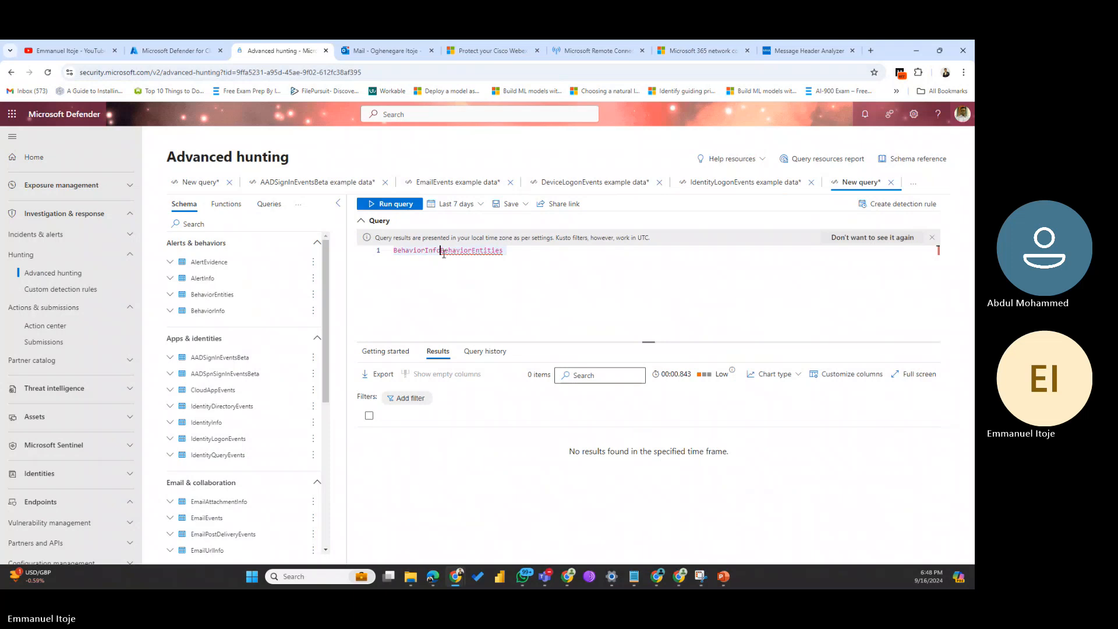
{"action": "key", "text": "BackSpace"}
{"action": "key", "text": "BackSpace"}
{"action": "key", "text": "BackSpace"}
{"action": "key", "text": "BackSpace"}
{"action": "key", "text": "BackSpace"}
{"action": "key", "text": "BackSpace"}
{"action": "key", "text": "BackSpace"}
{"action": "key", "text": "BackSpace"}
{"action": "key", "text": "BackSpace"}
{"action": "key", "text": "BackSpace"}
{"action": "key", "text": "BackSpace"}
{"action": "key", "text": "BackSpace"}
{"action": "left_click", "coordinate": [397, 207]}
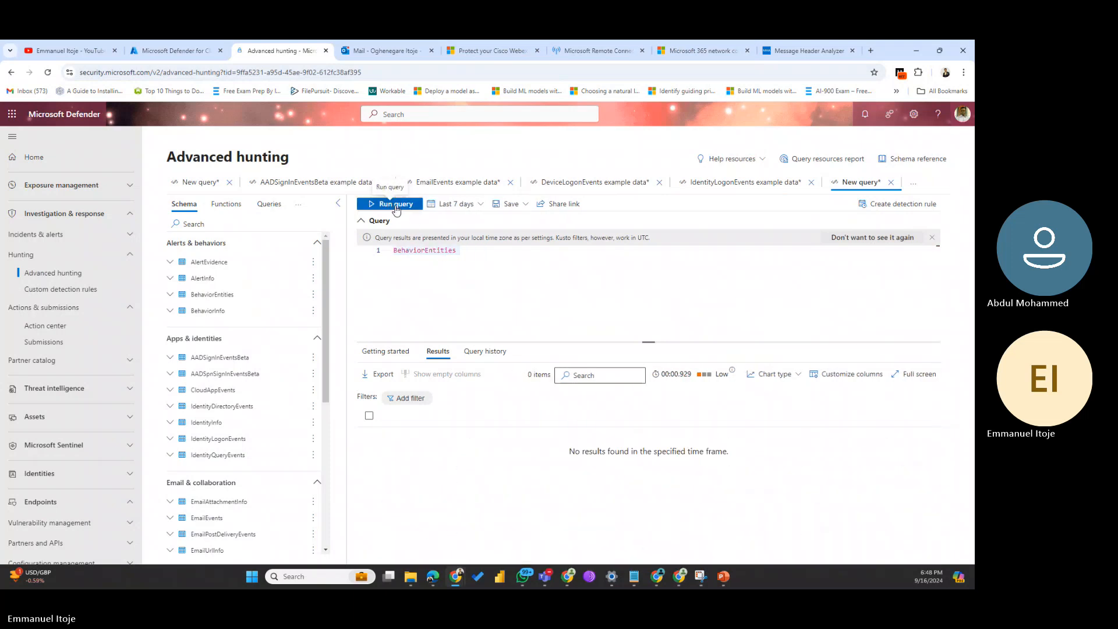
Step: Set the time range to Last 30 days, rerun, then swap BehaviorEntities for EmailEvents
{"action": "left_click", "coordinate": [456, 204]}
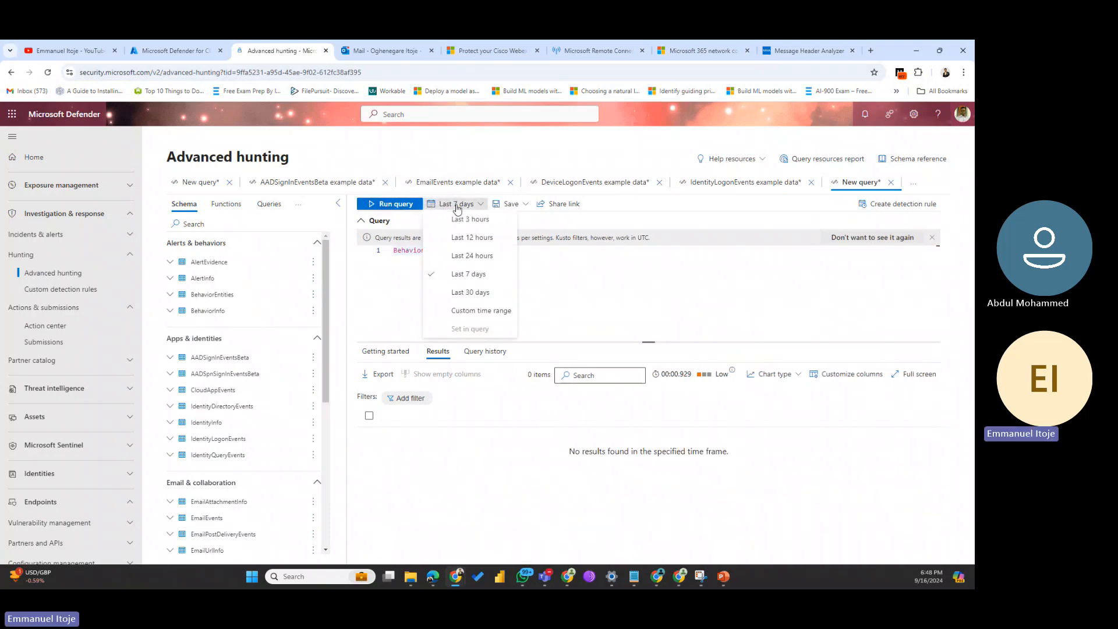
{"action": "left_click", "coordinate": [452, 293]}
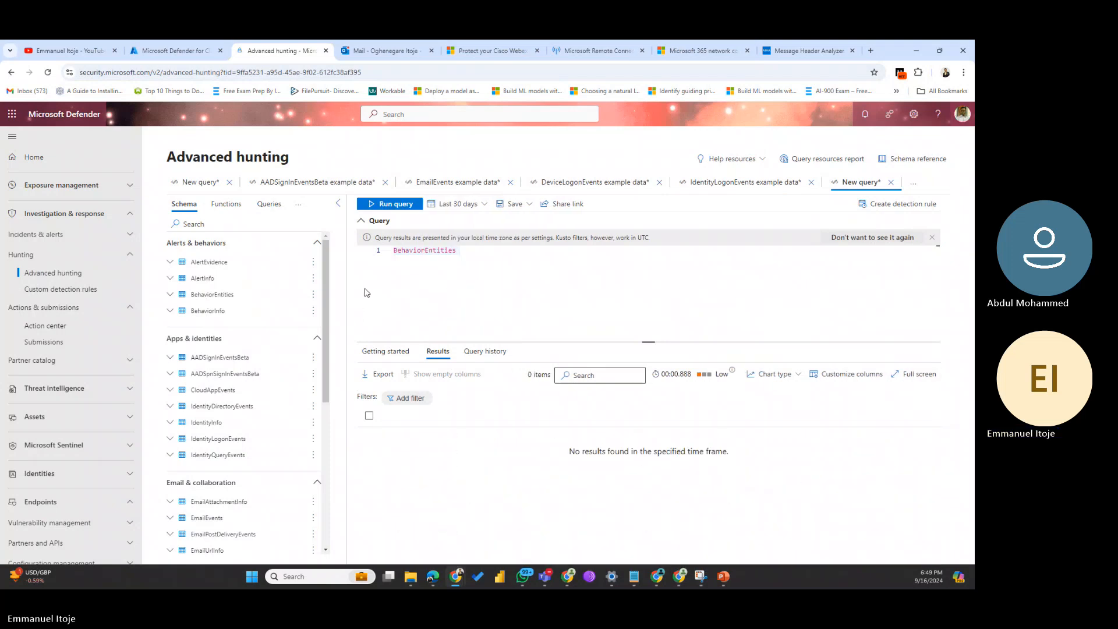
{"action": "left_click", "coordinate": [392, 208]}
{"action": "scroll", "coordinate": [262, 387], "scroll_direction": "down", "scroll_amount": 3}
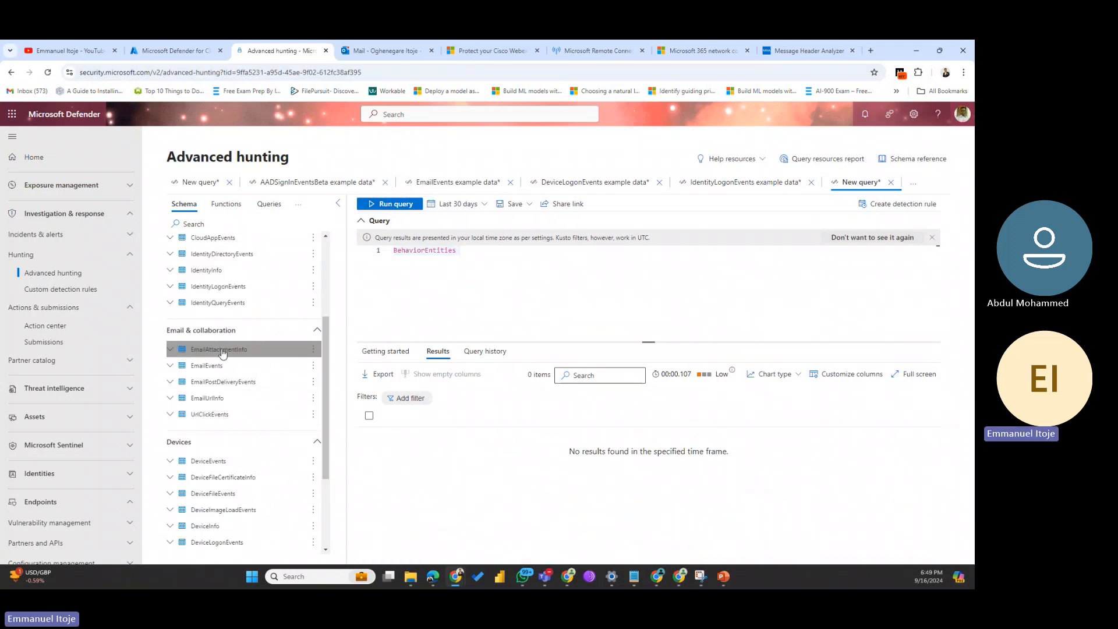
{"action": "left_click_drag", "start_coordinate": [460, 250], "coordinate": [331, 253]}
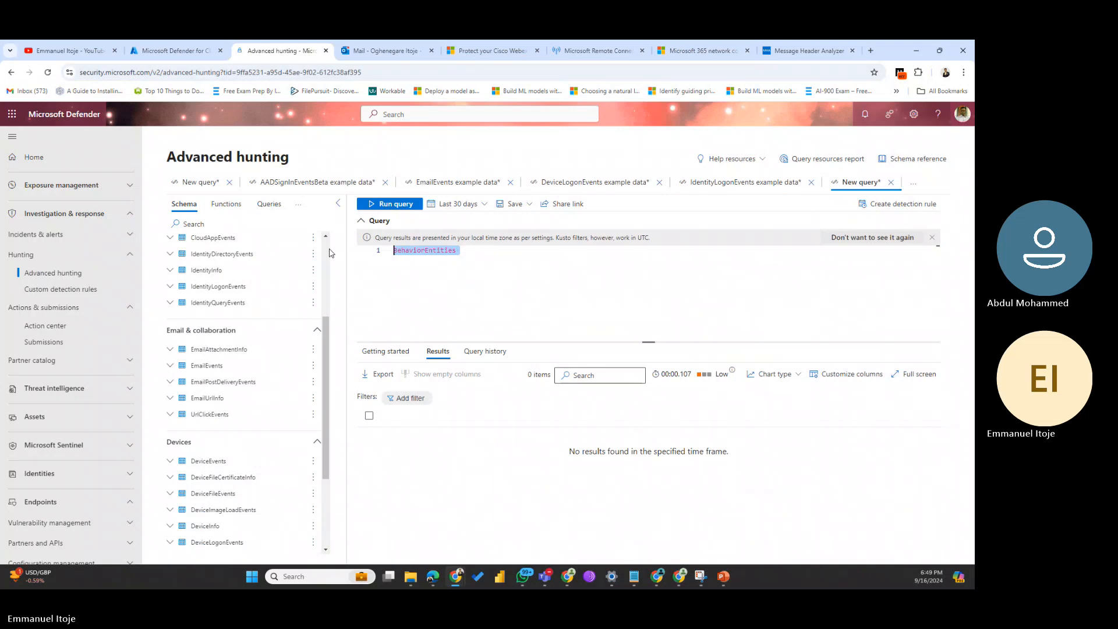
{"action": "double_click", "coordinate": [204, 366]}
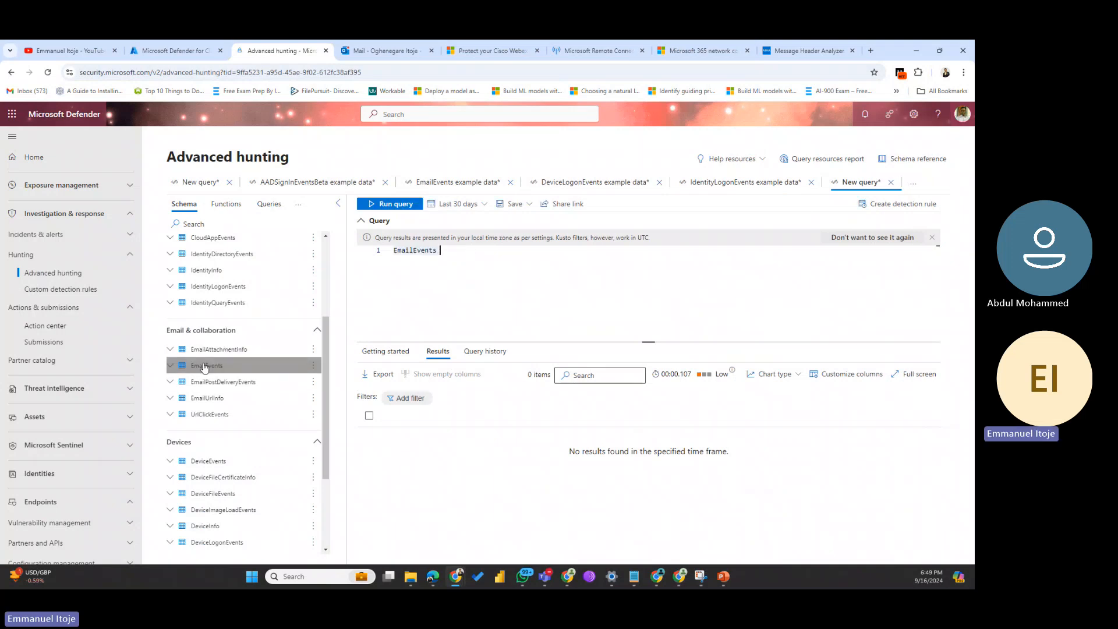
Step: Run the EmailEvents query, review its 6402 records, then open the empty Custom detection rules page
{"action": "left_click", "coordinate": [385, 203]}
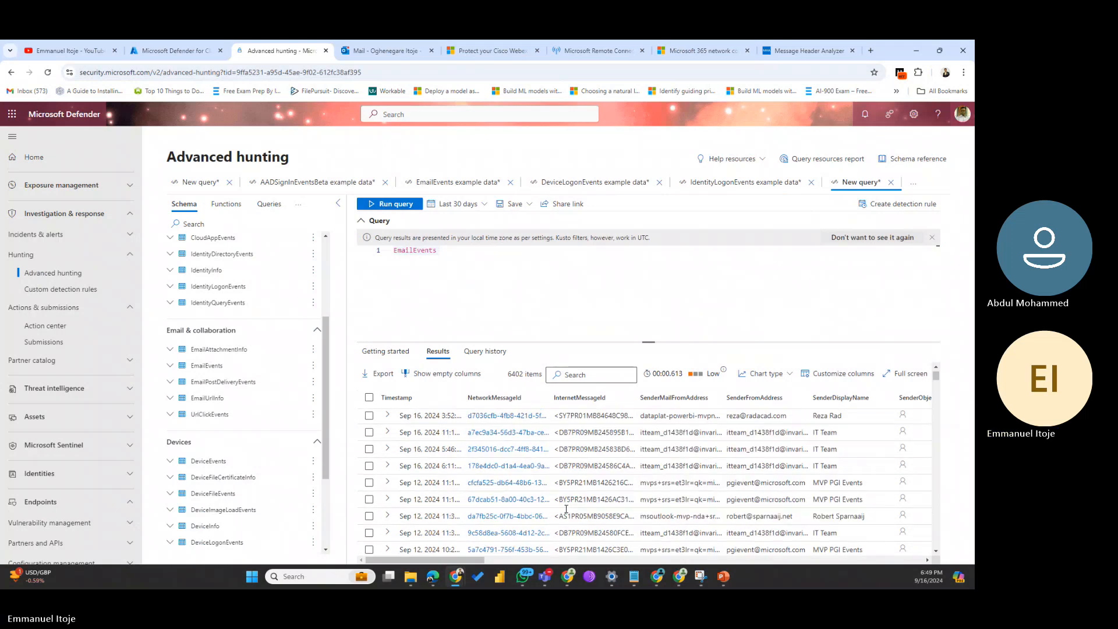
{"action": "scroll", "coordinate": [566, 509], "scroll_direction": "down", "scroll_amount": 5}
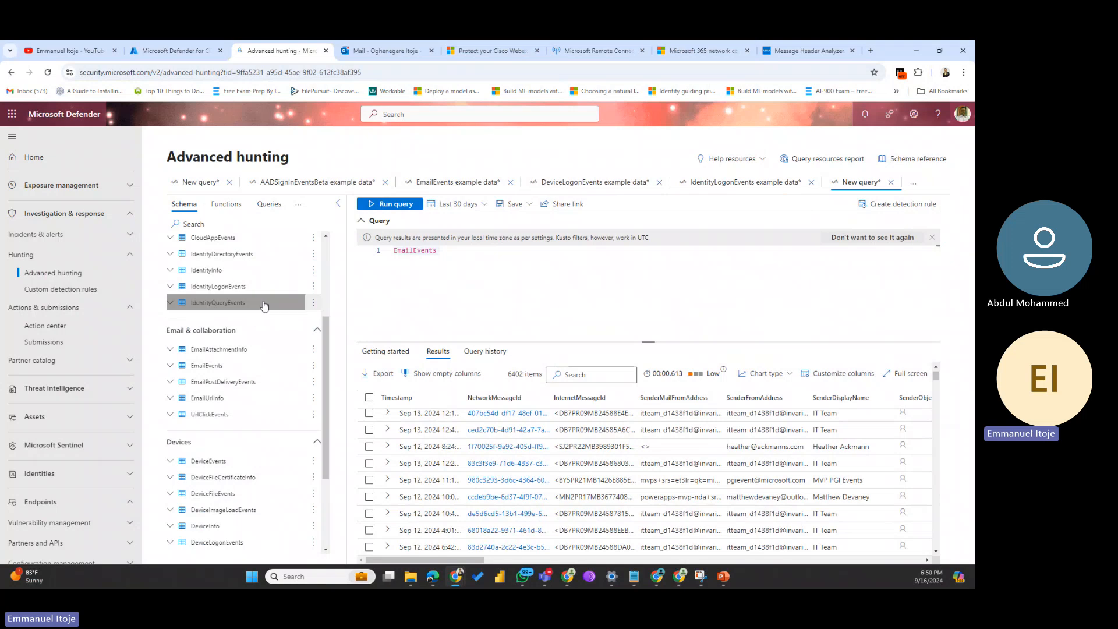
{"action": "left_click", "coordinate": [61, 290]}
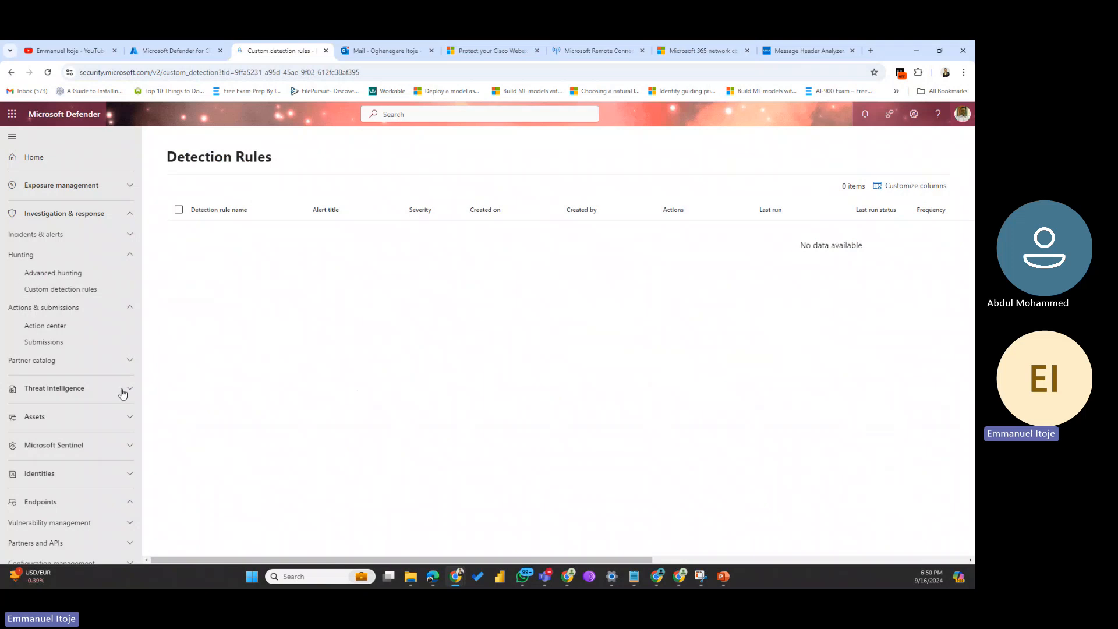
Step: Open System > Settings and check the Microsoft Defender portal time zone settings
{"action": "scroll", "coordinate": [117, 390], "scroll_direction": "down", "scroll_amount": 3}
{"action": "scroll", "coordinate": [113, 390], "scroll_direction": "down", "scroll_amount": 3}
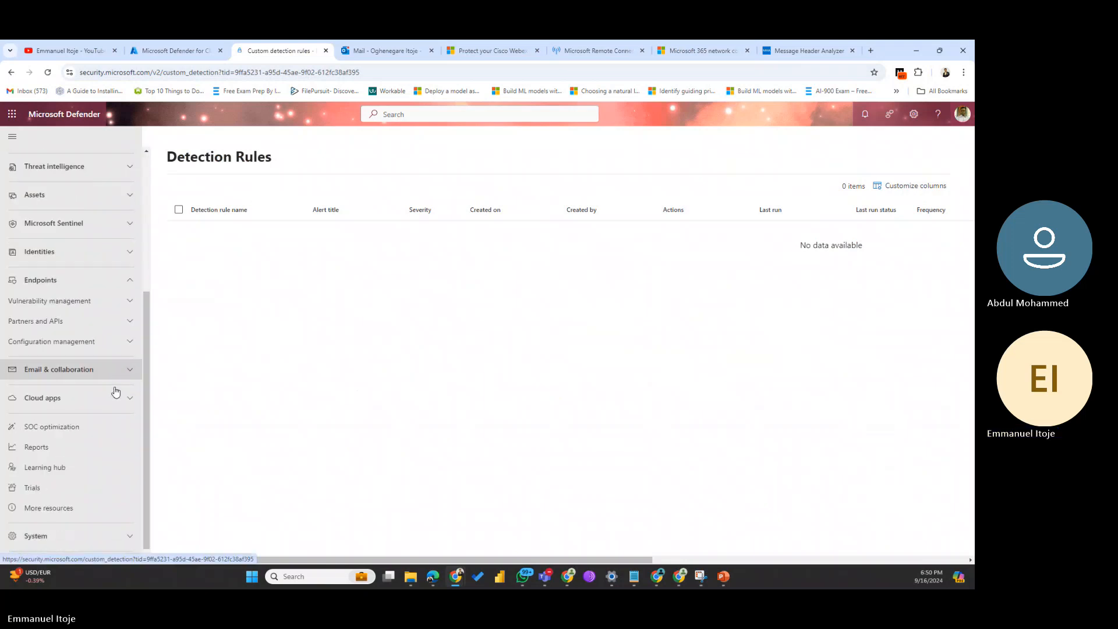
{"action": "left_click", "coordinate": [67, 526]}
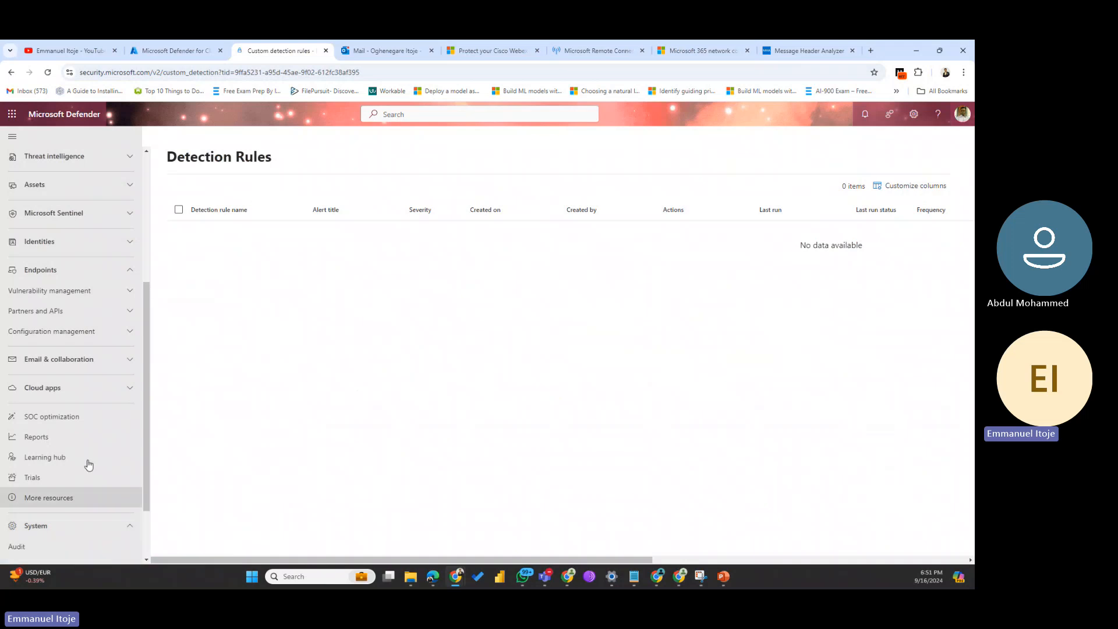
{"action": "scroll", "coordinate": [87, 463], "scroll_direction": "down", "scroll_amount": 2}
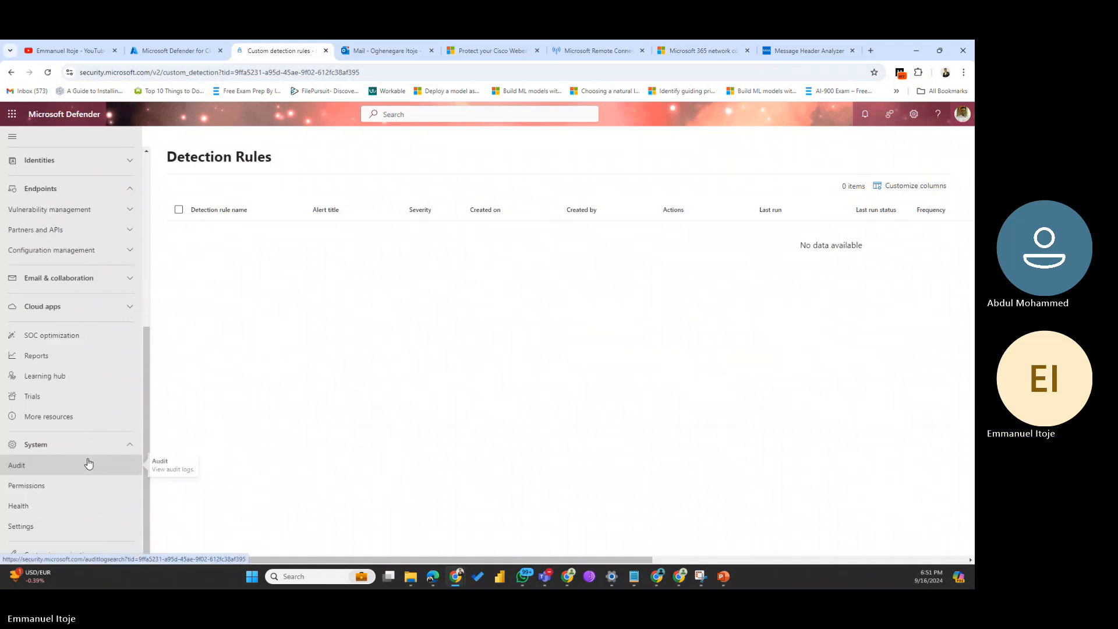
{"action": "left_click", "coordinate": [26, 525]}
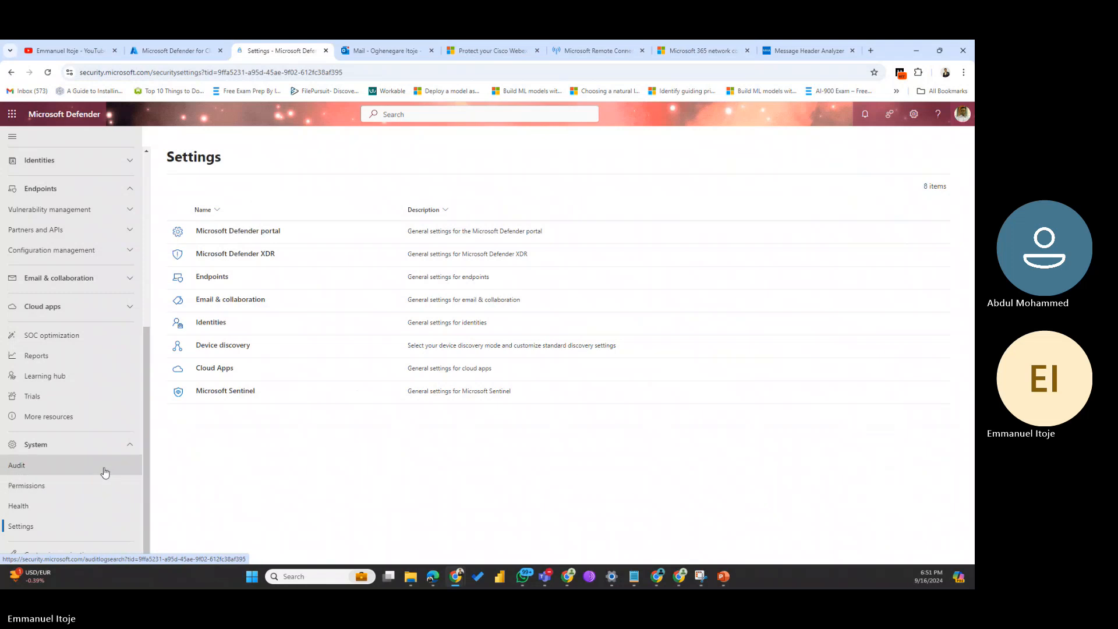
{"action": "left_click", "coordinate": [235, 233]}
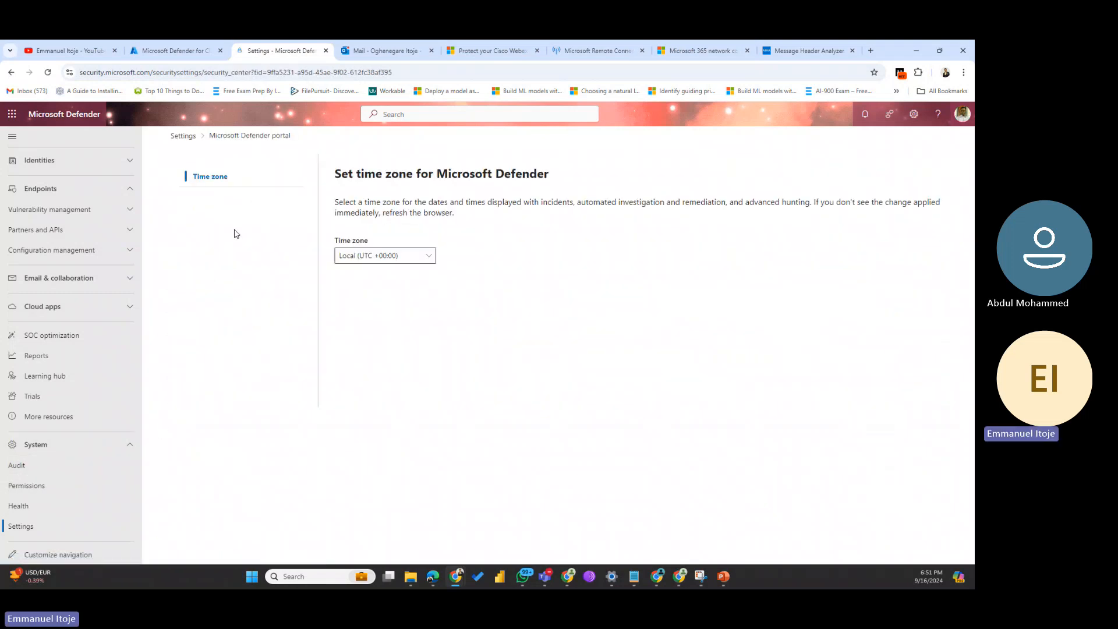
{"action": "left_click", "coordinate": [195, 135]}
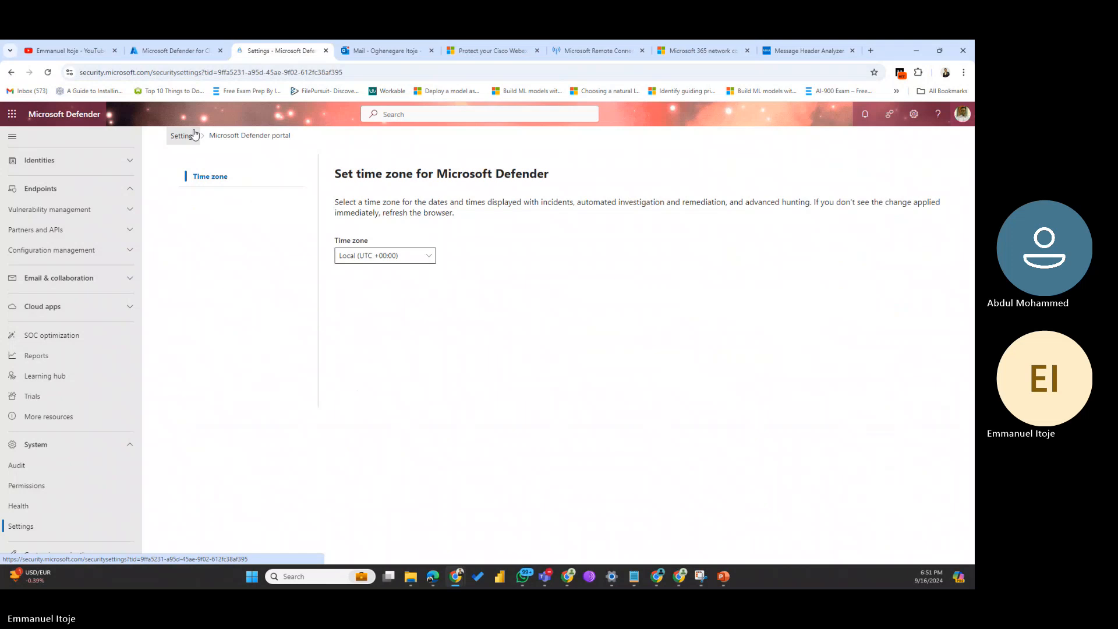
Step: Review the Email & collaboration priority account protection and Microsoft Teams protection pages
{"action": "left_click", "coordinate": [242, 301]}
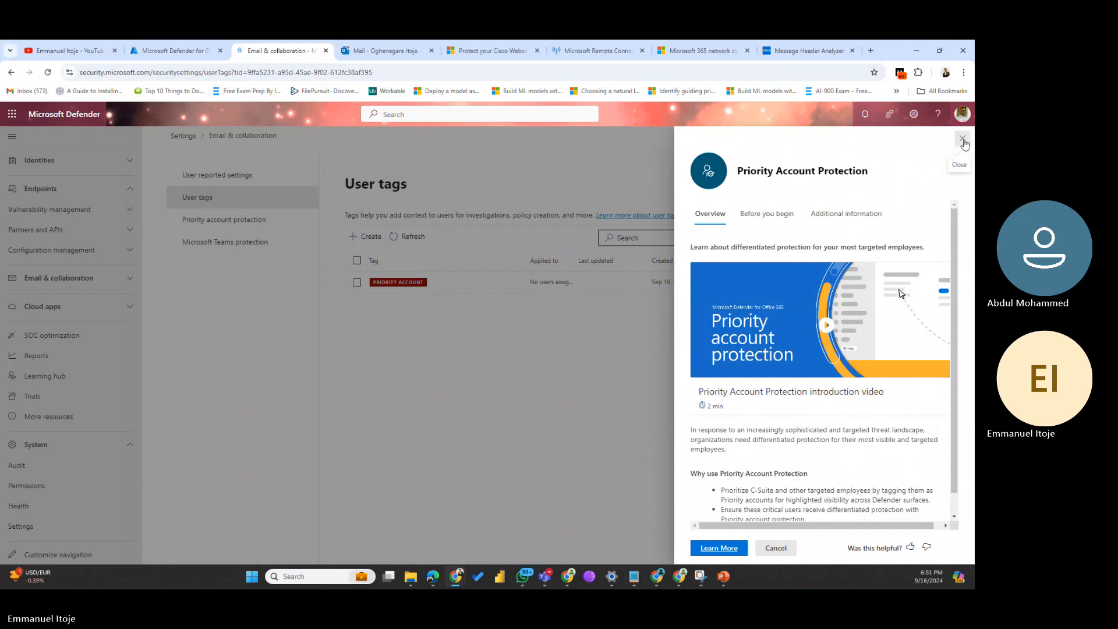
{"action": "left_click", "coordinate": [963, 138]}
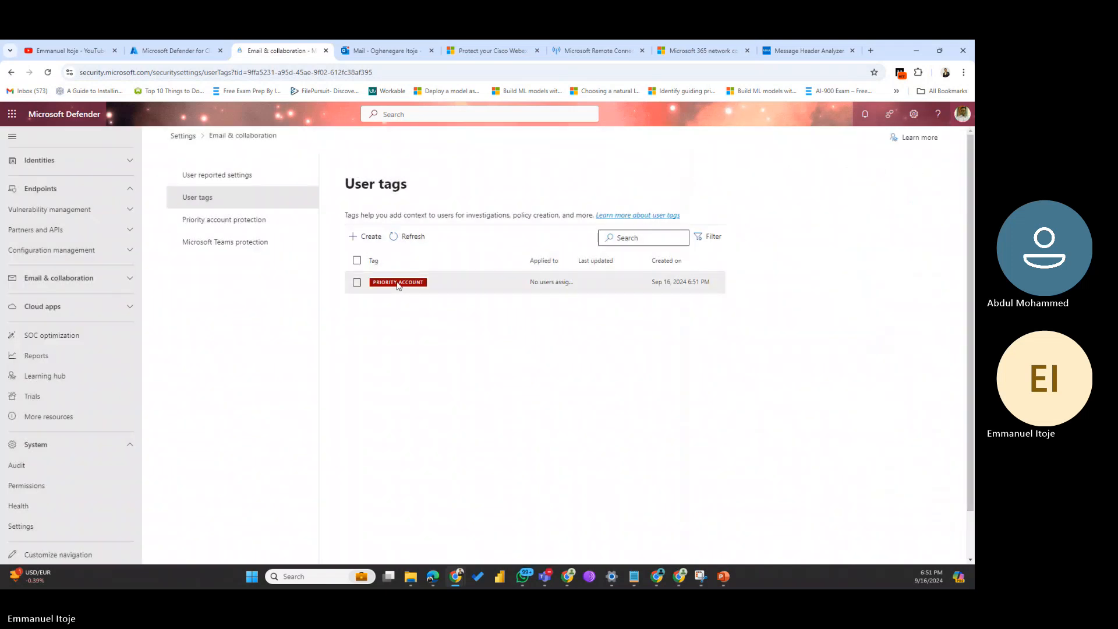
{"action": "left_click", "coordinate": [216, 221]}
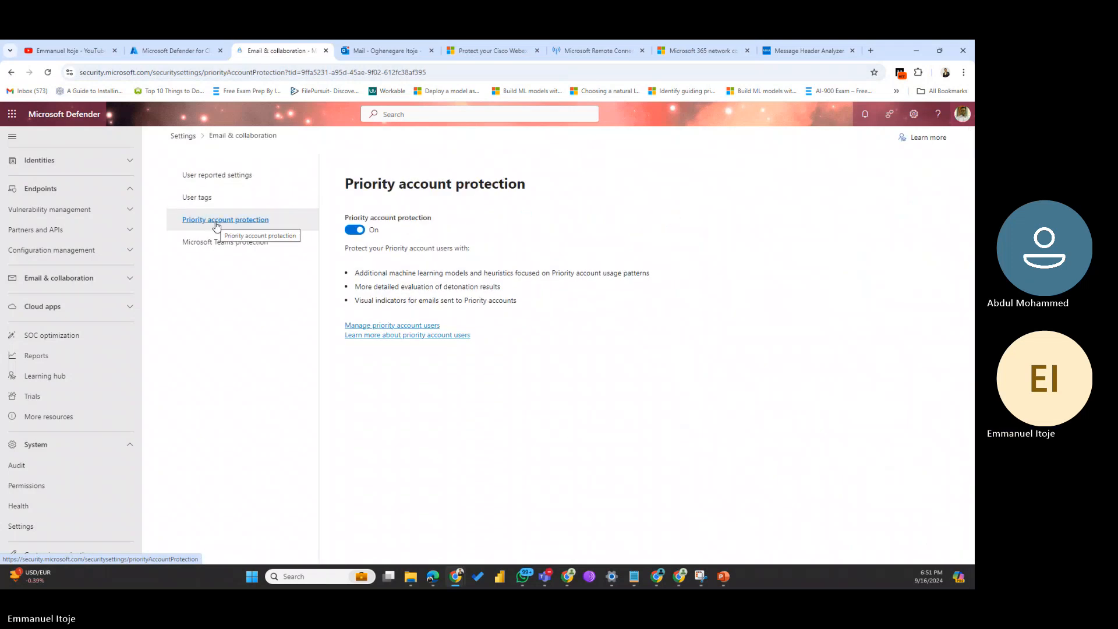
{"action": "left_click", "coordinate": [254, 244]}
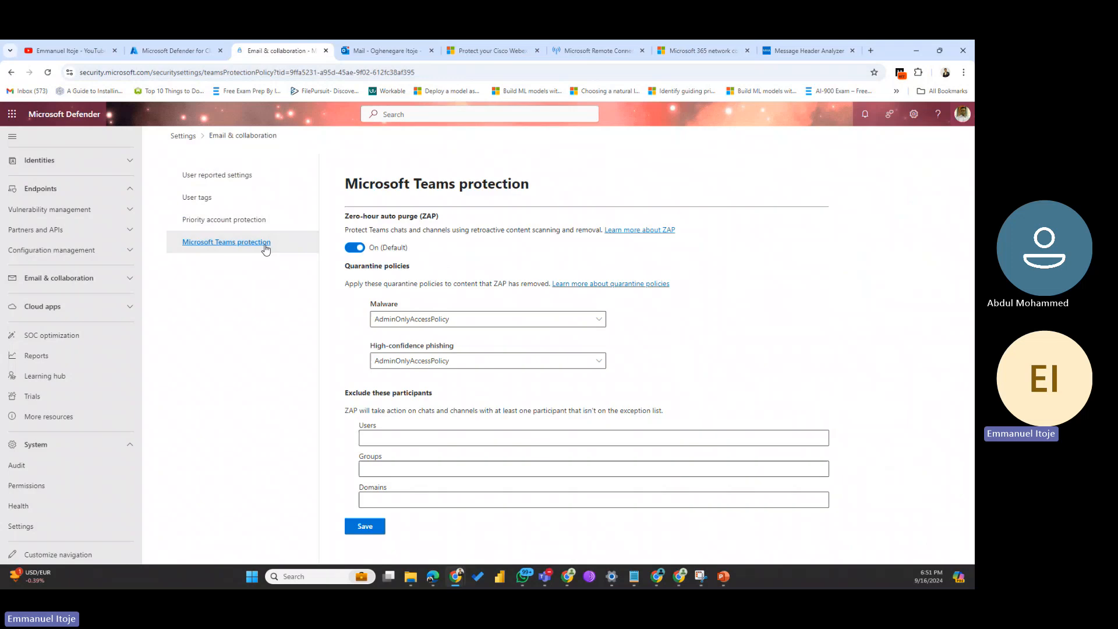
{"action": "left_click", "coordinate": [180, 135]}
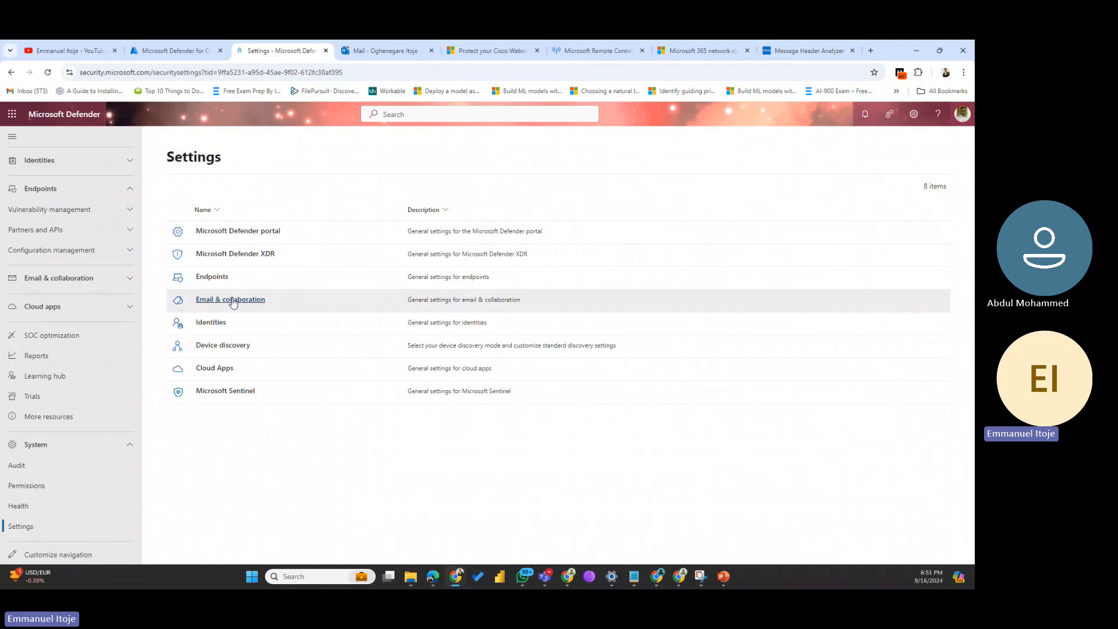
Step: Open the Identities settings and look over the Sensors page, which lists 0 sensors
{"action": "left_click", "coordinate": [208, 325]}
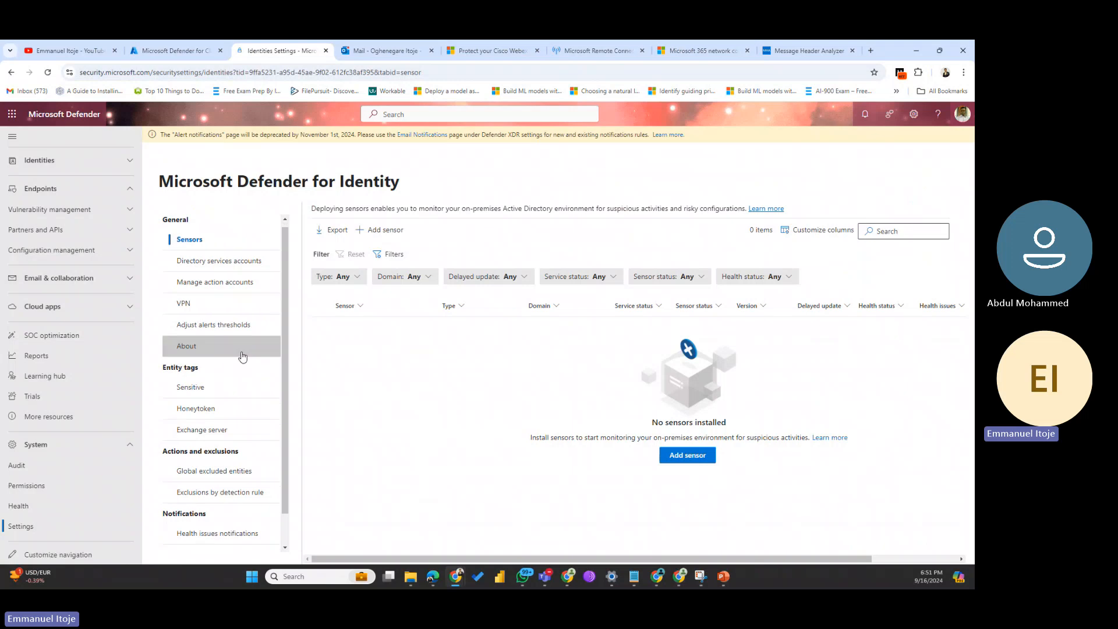
{"action": "scroll", "coordinate": [244, 355], "scroll_direction": "down", "scroll_amount": 1}
{"action": "scroll", "coordinate": [242, 356], "scroll_direction": "up", "scroll_amount": 1}
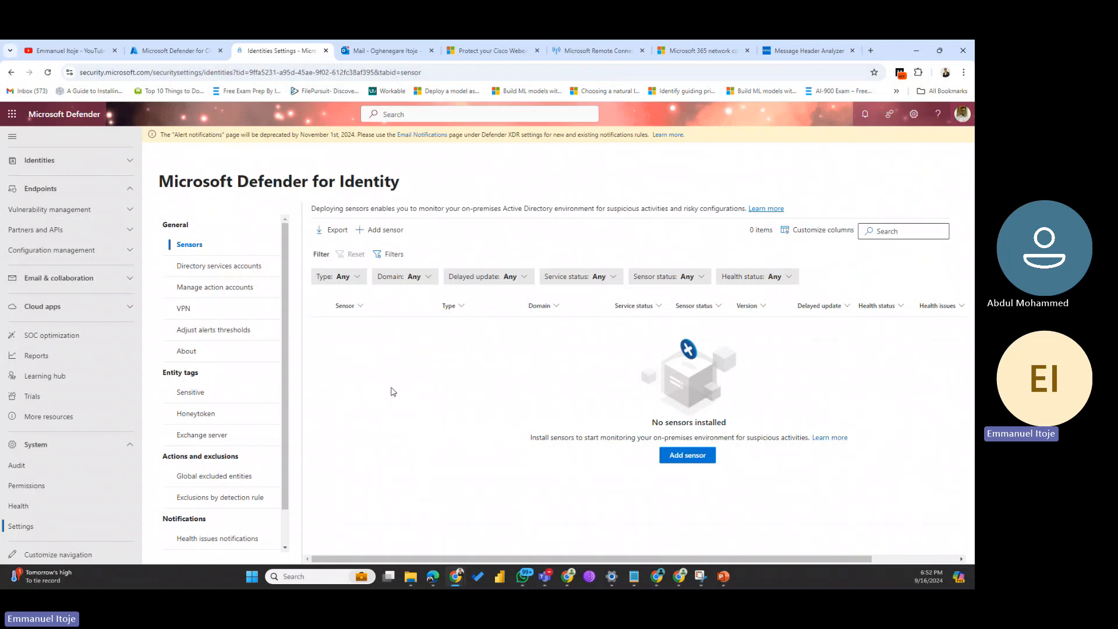
{"action": "scroll", "coordinate": [59, 253], "scroll_direction": "up", "scroll_amount": 5}
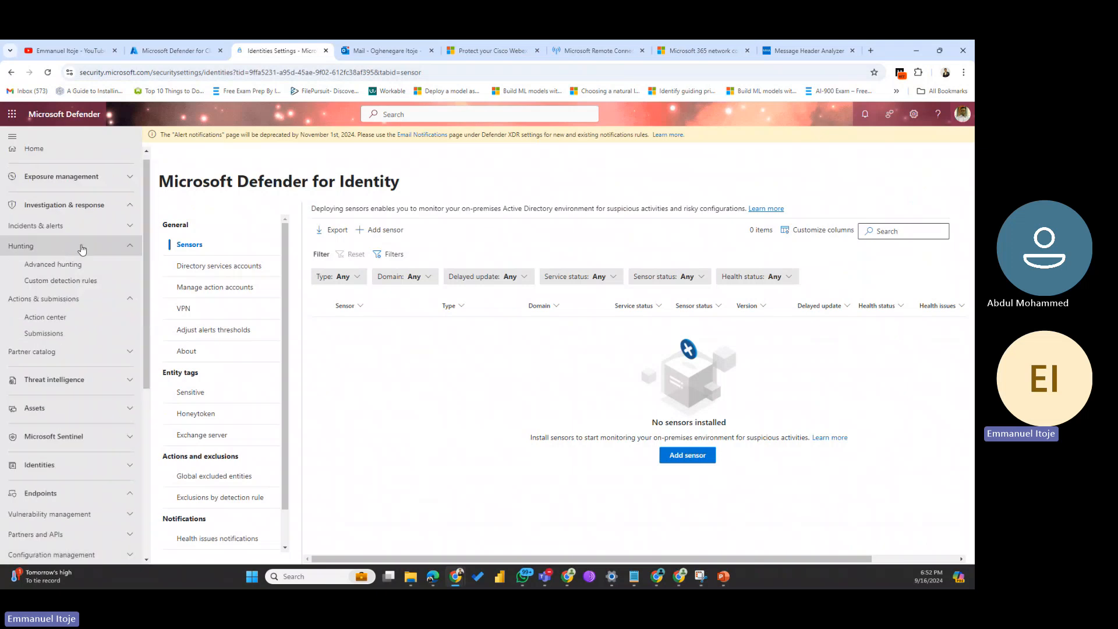
Step: Pass through Custom detection rules, then open Settings > Endpoints > Roles under Permissions
{"action": "left_click", "coordinate": [73, 281]}
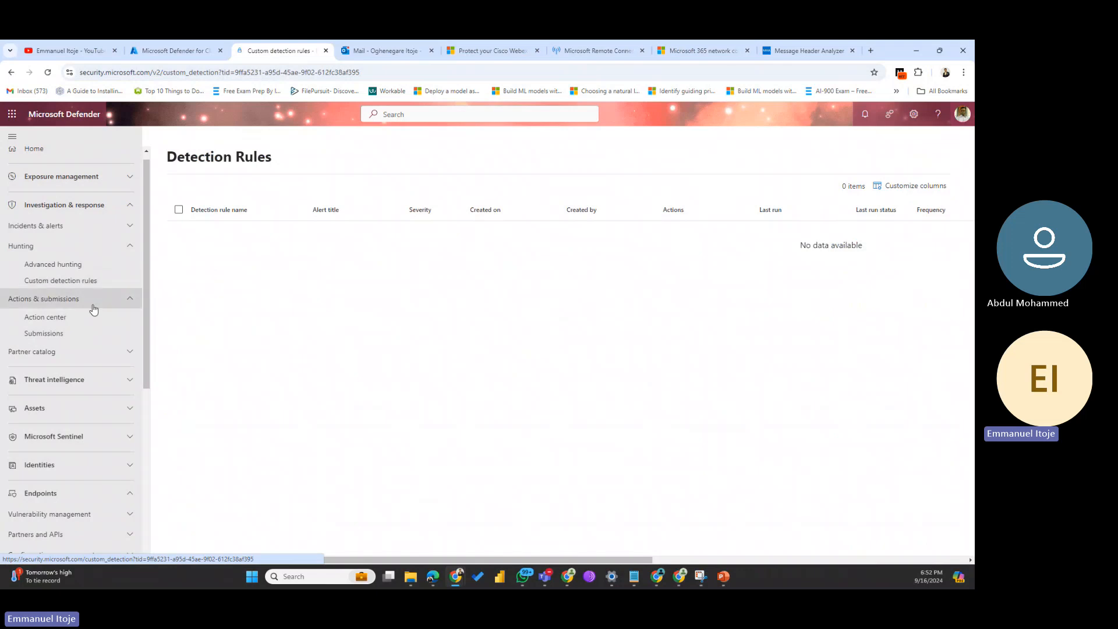
{"action": "scroll", "coordinate": [94, 515], "scroll_direction": "down", "scroll_amount": 4}
{"action": "scroll", "coordinate": [93, 515], "scroll_direction": "down", "scroll_amount": 2}
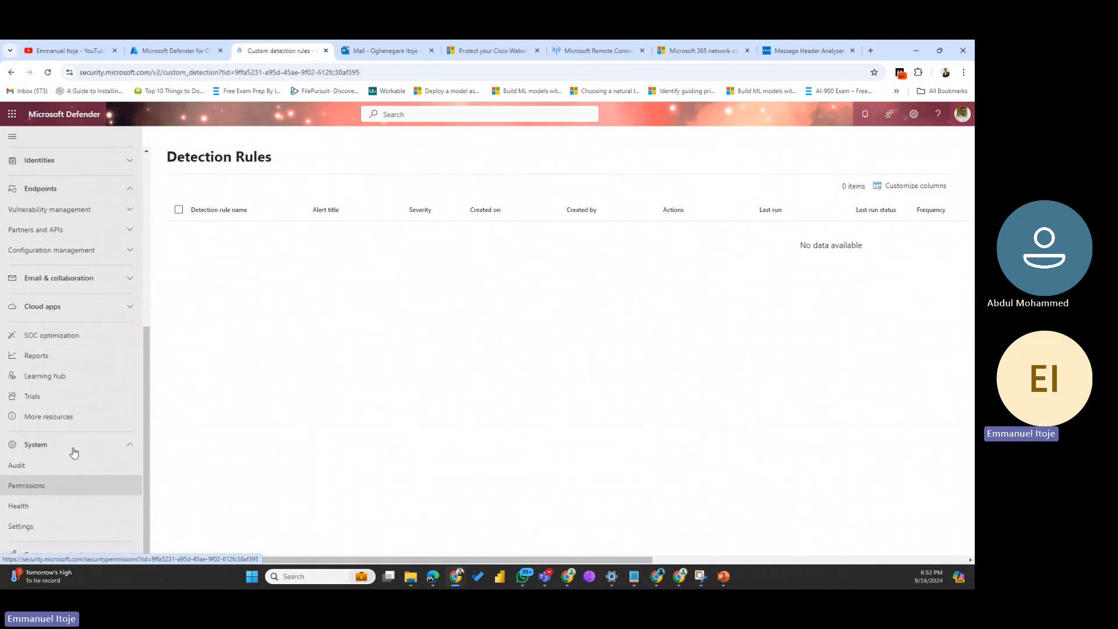
{"action": "left_click", "coordinate": [39, 526]}
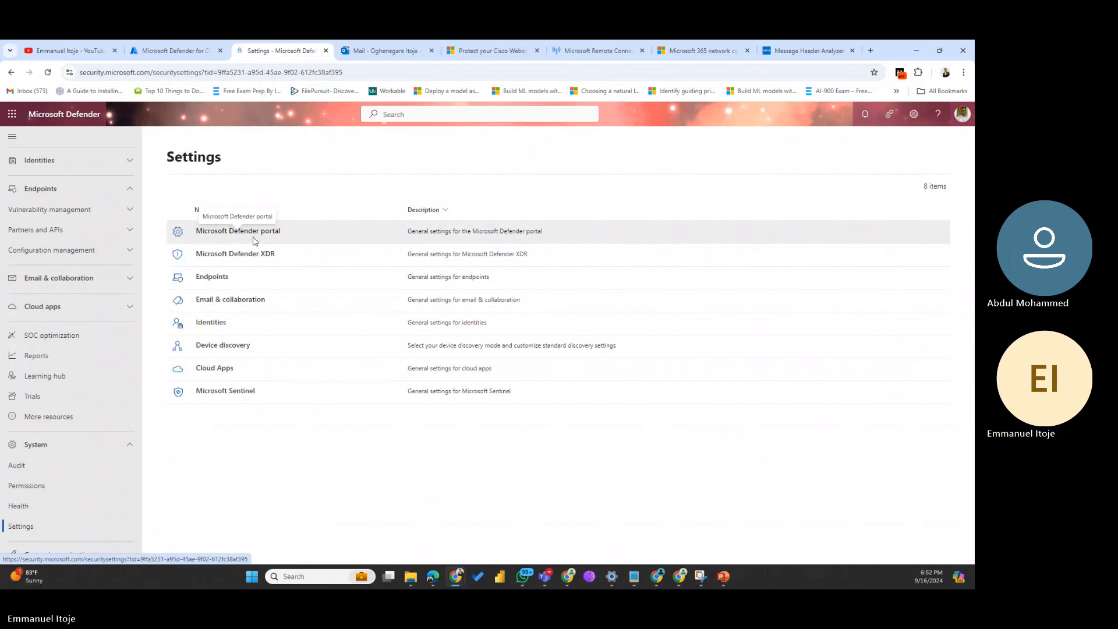
{"action": "left_click", "coordinate": [210, 282]}
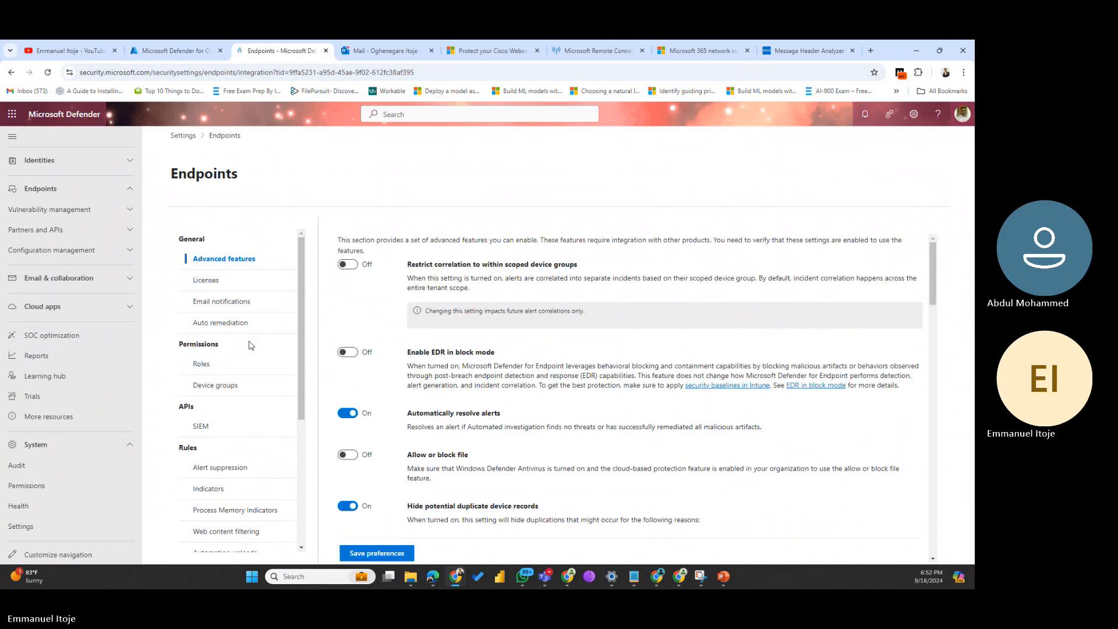
{"action": "left_click", "coordinate": [198, 364]}
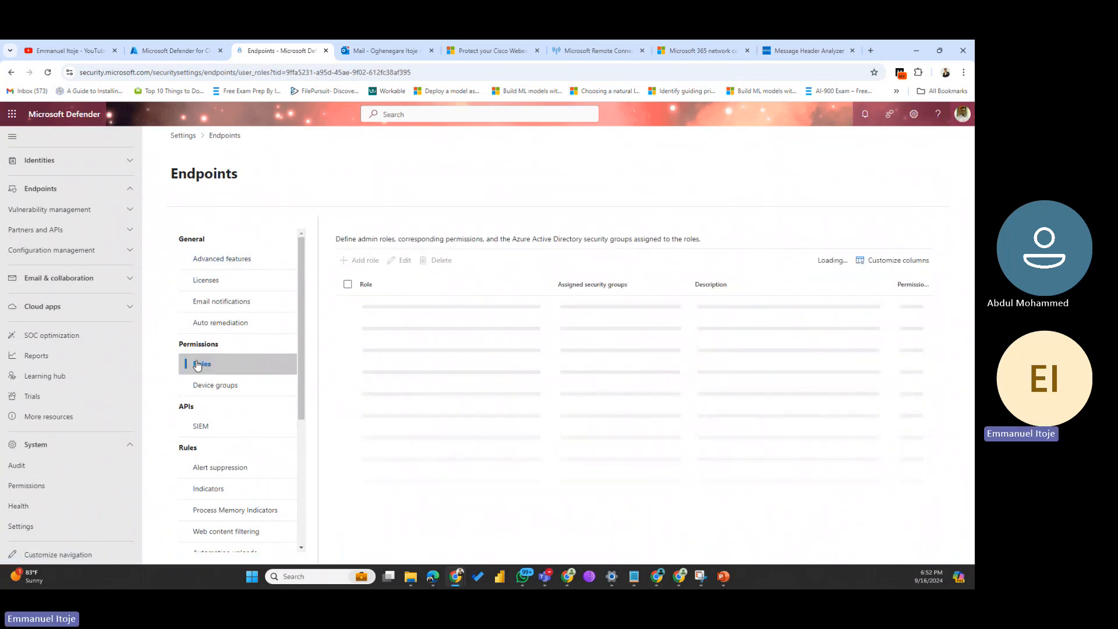
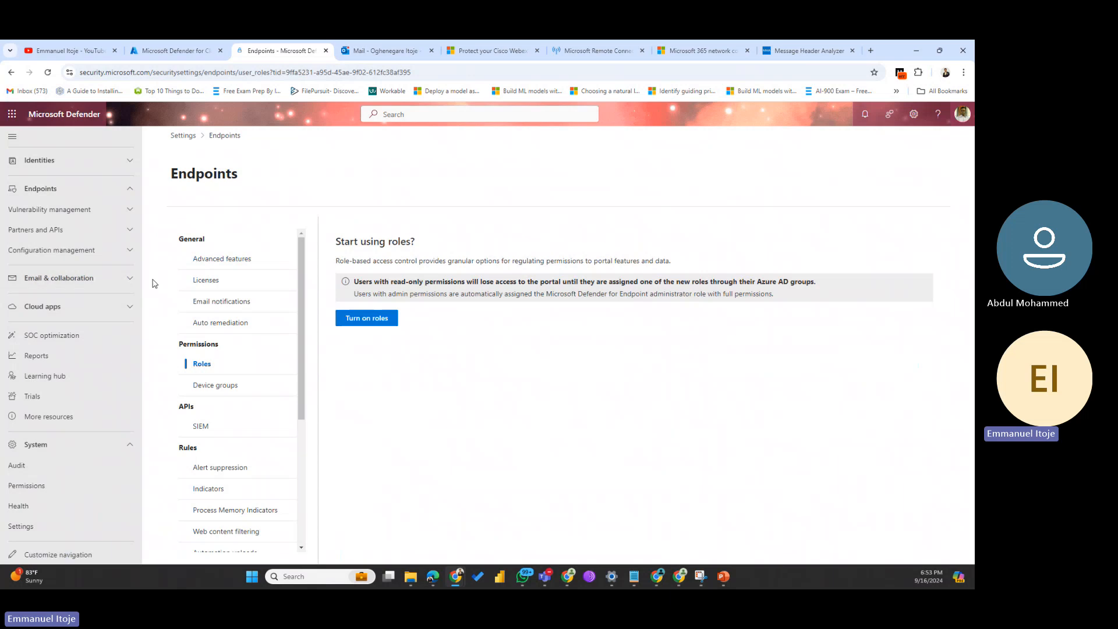
Step: Open Advanced hunting, browse the Schema tables, and select the EmailEvents query text
{"action": "scroll", "coordinate": [74, 282], "scroll_direction": "up", "scroll_amount": 5}
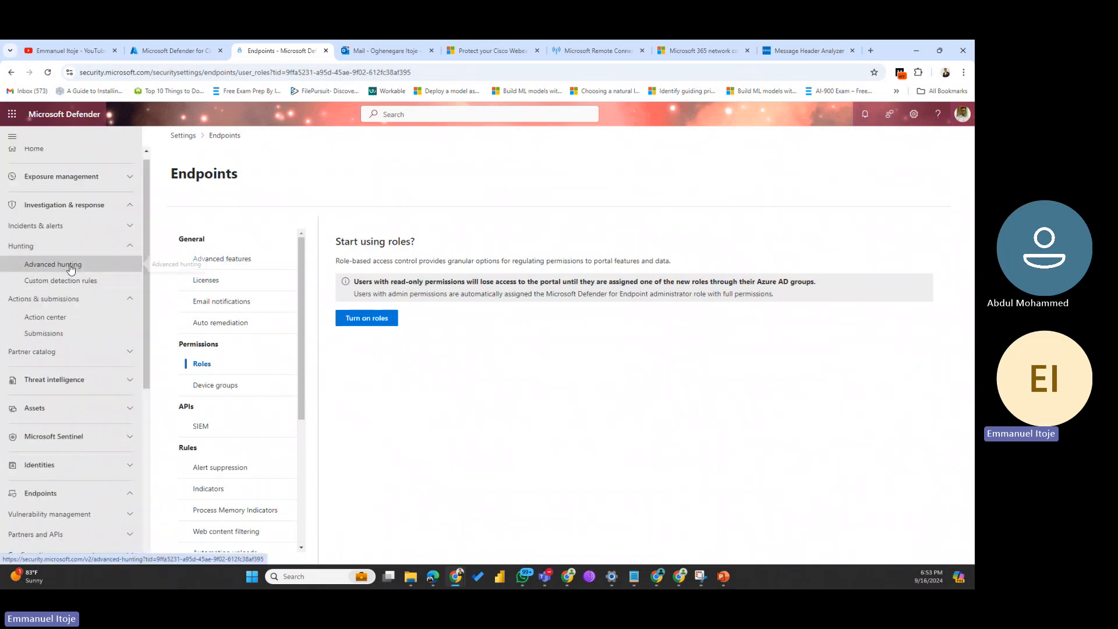
{"action": "left_click", "coordinate": [70, 265]}
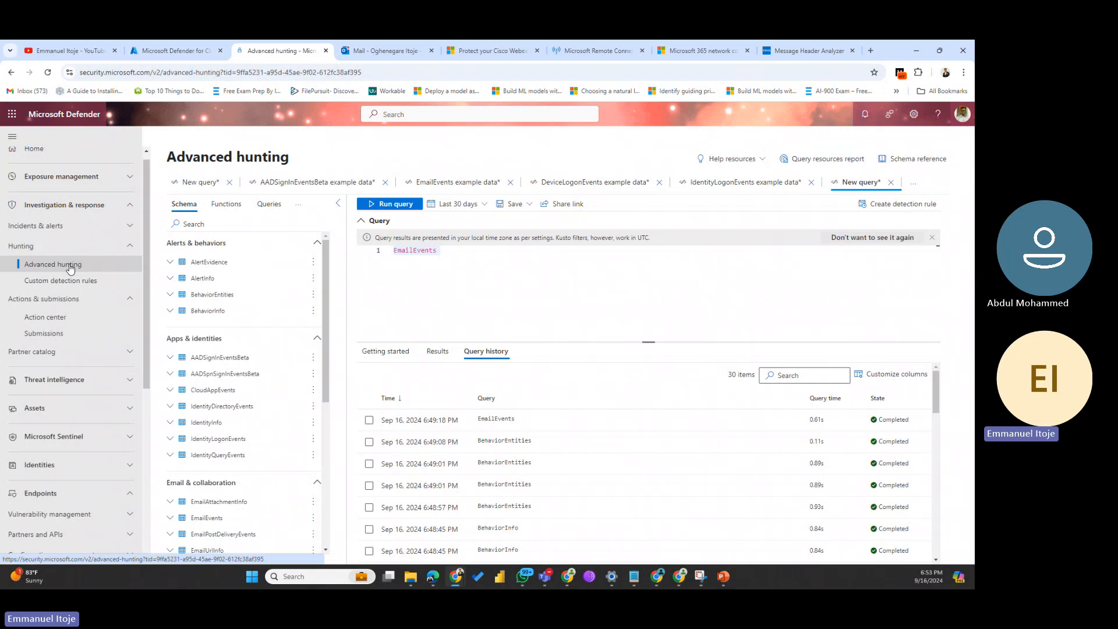
{"action": "scroll", "coordinate": [219, 372], "scroll_direction": "down", "scroll_amount": 3}
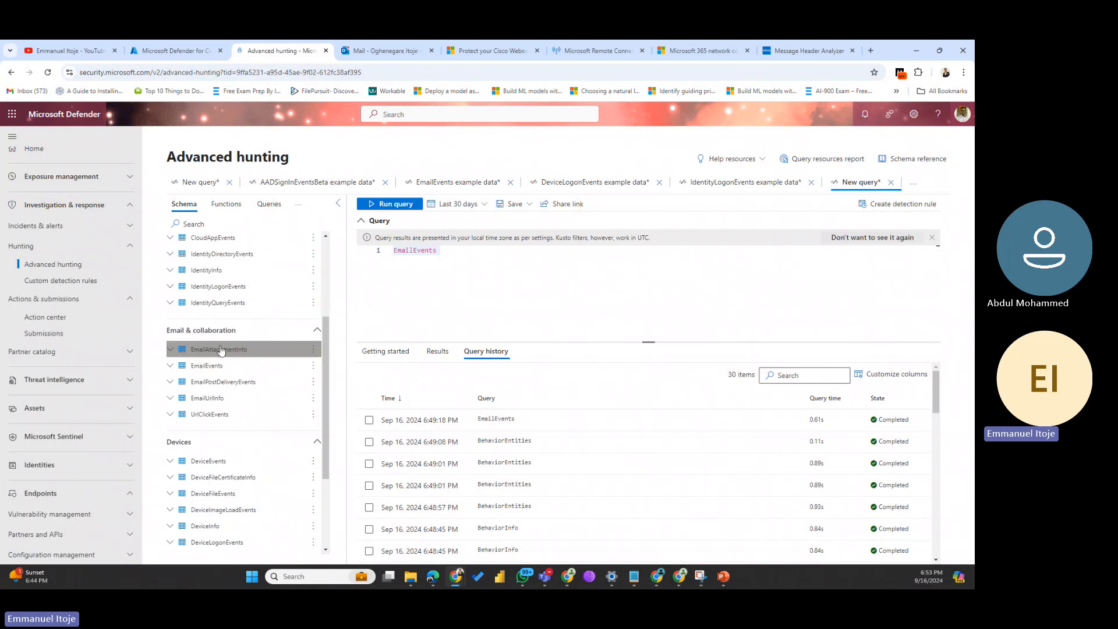
{"action": "scroll", "coordinate": [212, 404], "scroll_direction": "down", "scroll_amount": 3}
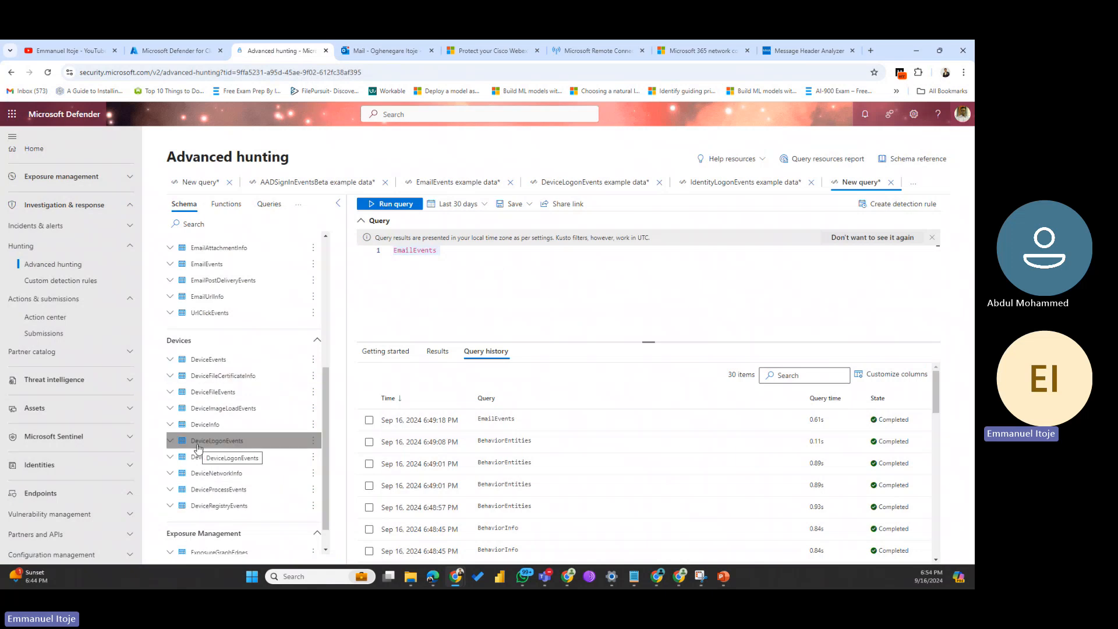
{"action": "scroll", "coordinate": [198, 447], "scroll_direction": "down", "scroll_amount": 1}
{"action": "scroll", "coordinate": [198, 448], "scroll_direction": "up", "scroll_amount": 5}
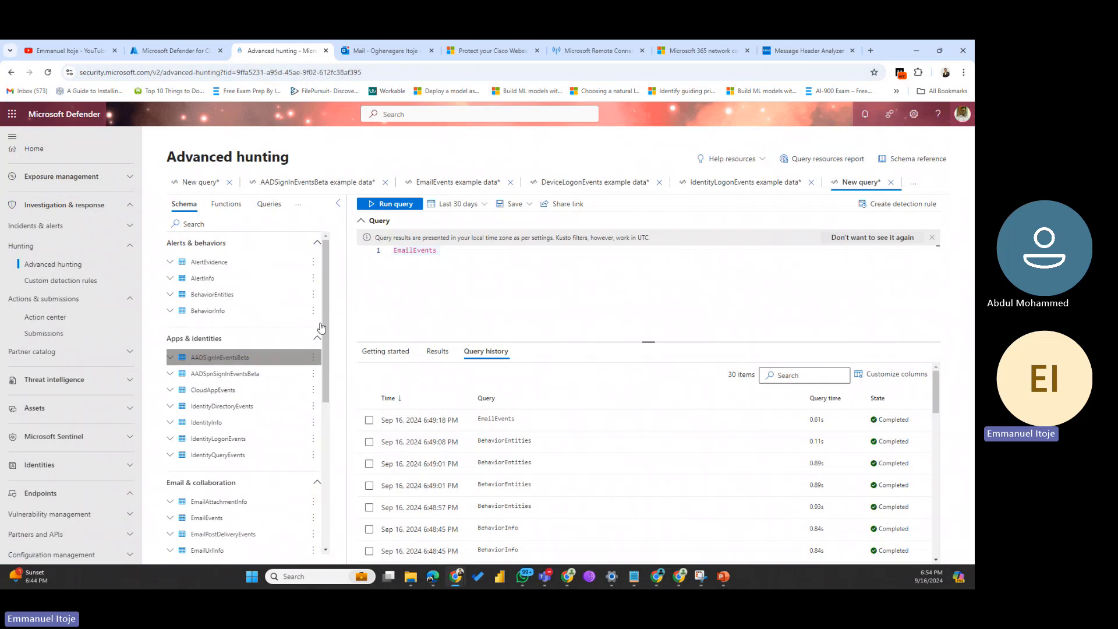
{"action": "left_click_drag", "start_coordinate": [440, 250], "coordinate": [337, 253]}
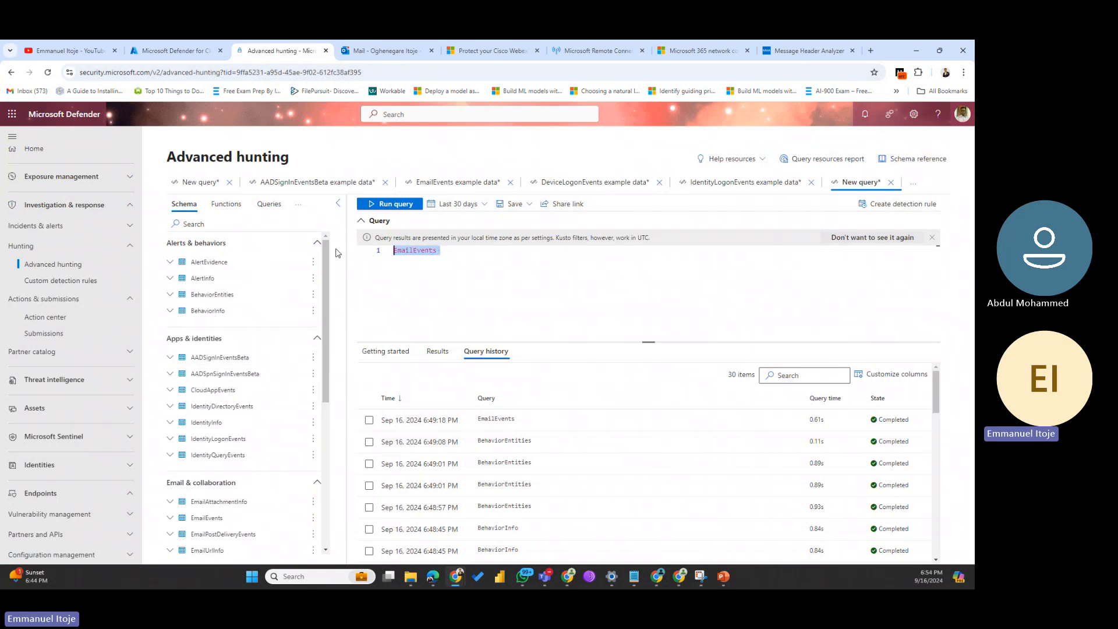
Step: Swap the EmailEvents query for the CloudAppEvents table and start a detection rule from it
{"action": "key", "text": "BackSpace"}
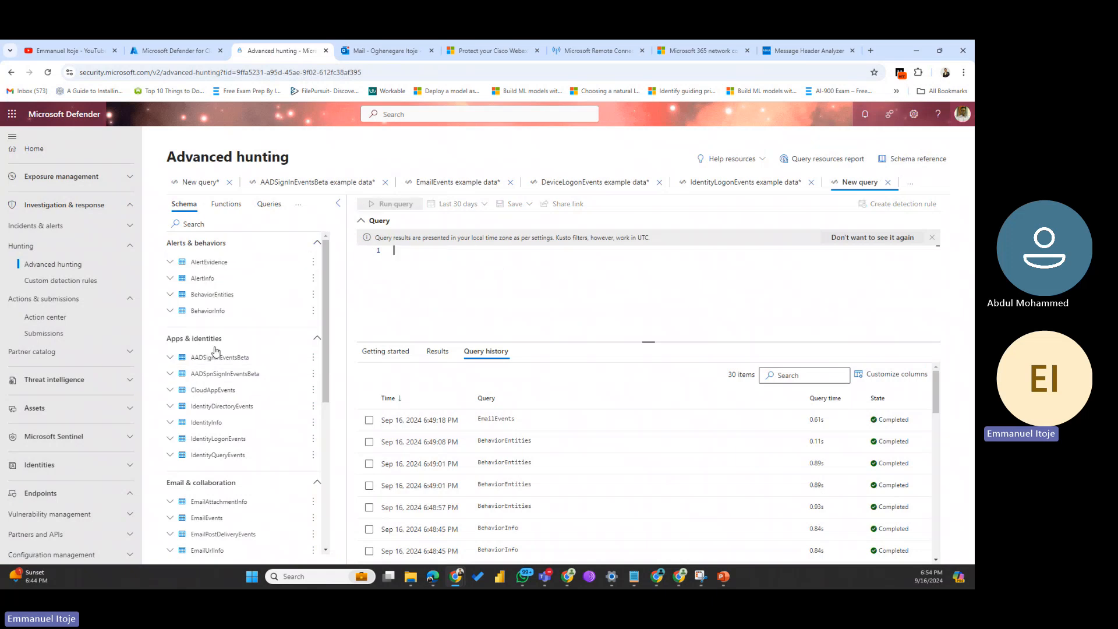
{"action": "double_click", "coordinate": [224, 394]}
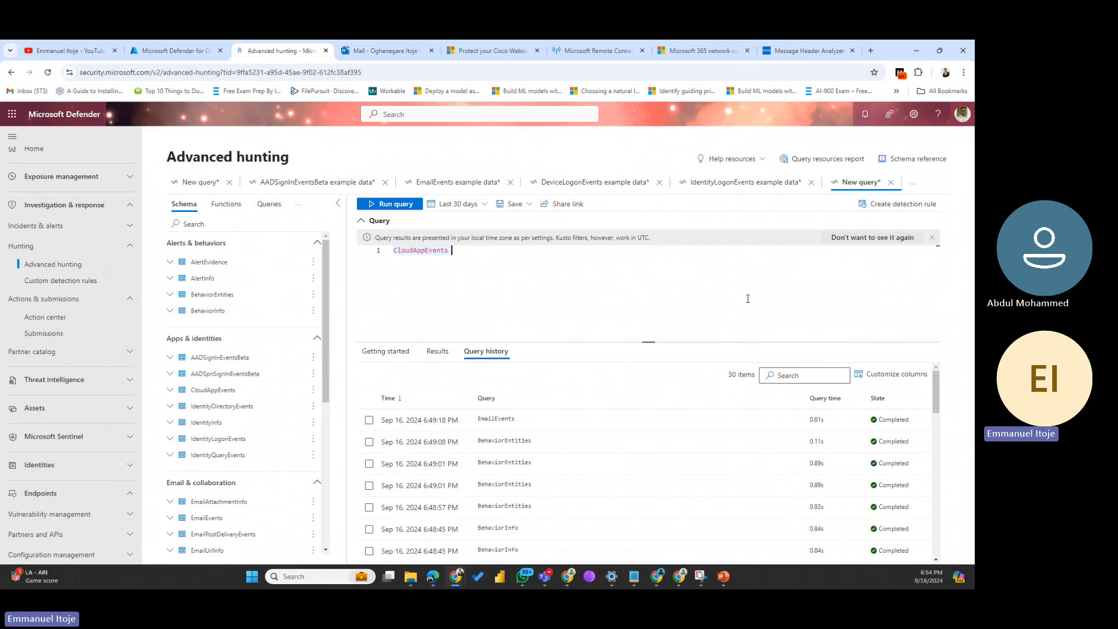
{"action": "left_click", "coordinate": [906, 209]}
{"action": "scroll", "coordinate": [211, 460], "scroll_direction": "down", "scroll_amount": 4}
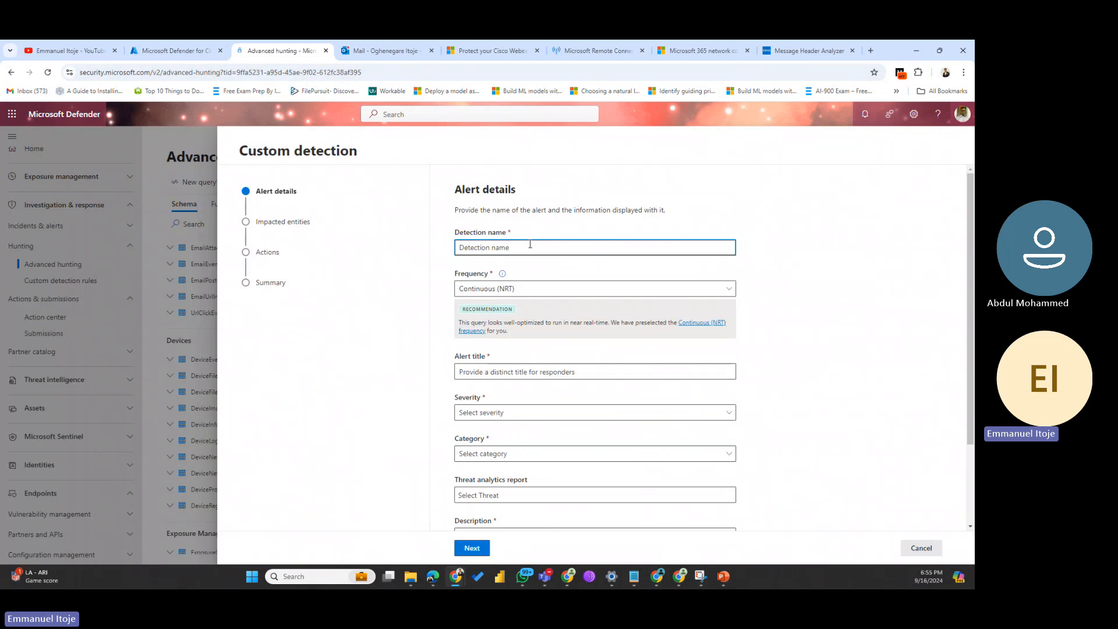
Step: Enter 'Device Events' as the detection name and confirm Continuous (NRT) frequency
{"action": "type", "text": "Dev"}
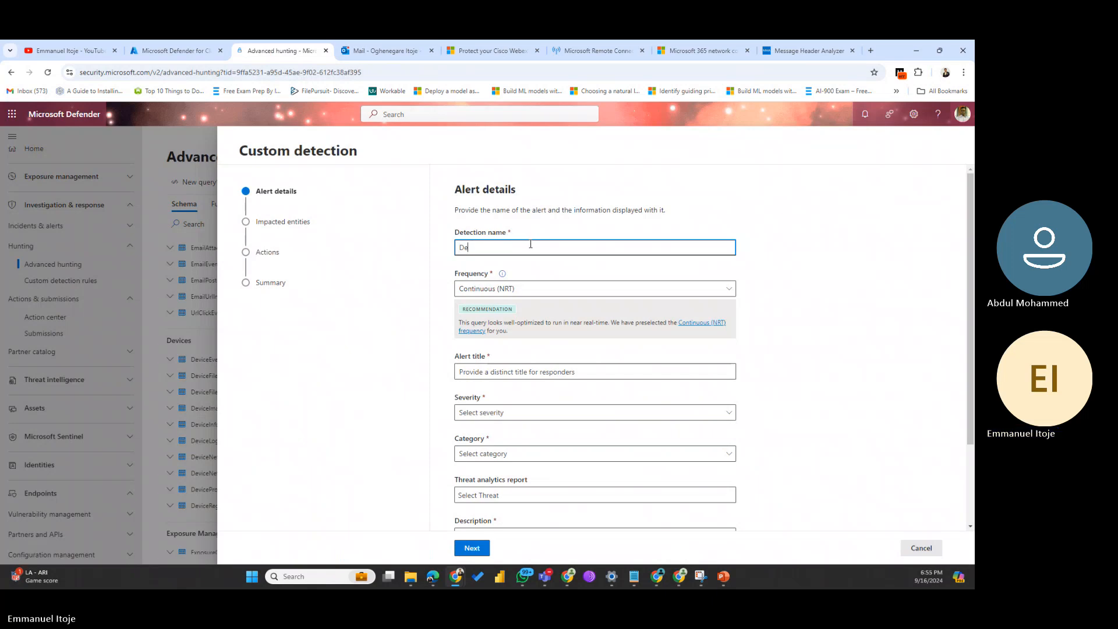
{"action": "key", "text": "BackSpace"}
{"action": "key", "text": "BackSpace"}
{"action": "key", "text": "BackSpace"}
{"action": "type", "text": "Device"}
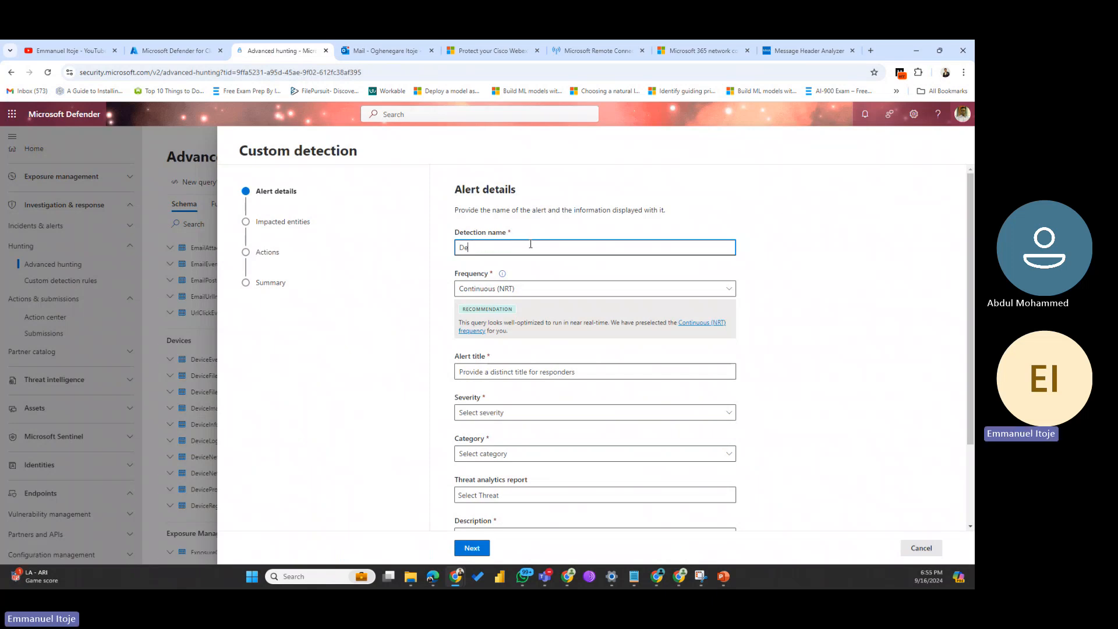
{"action": "type", "text": " Ec"}
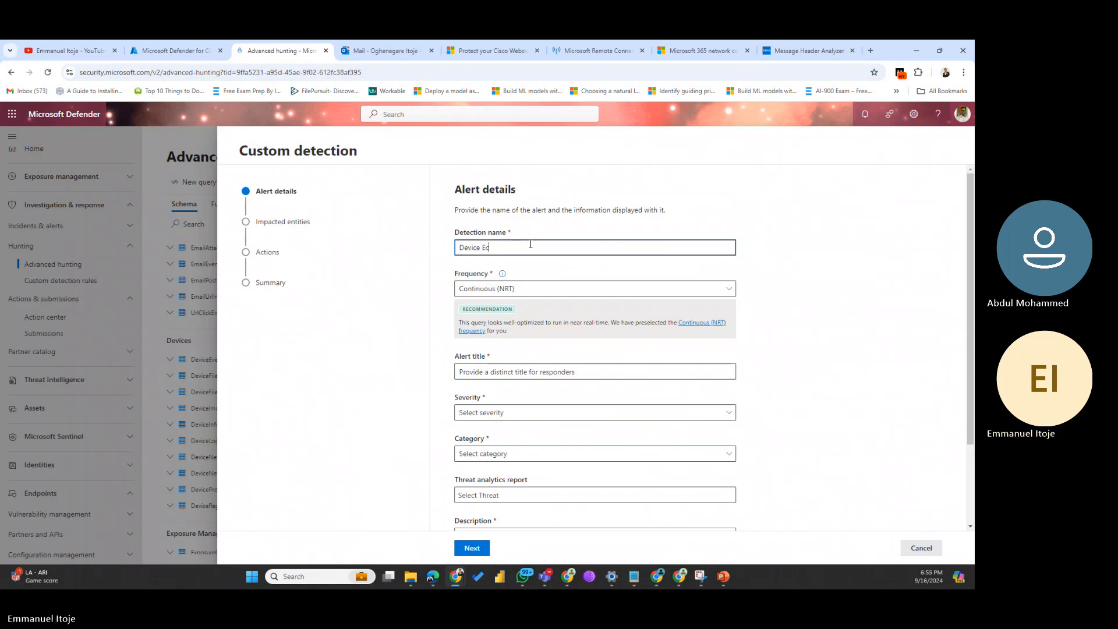
{"action": "type", "text": "vevents"}
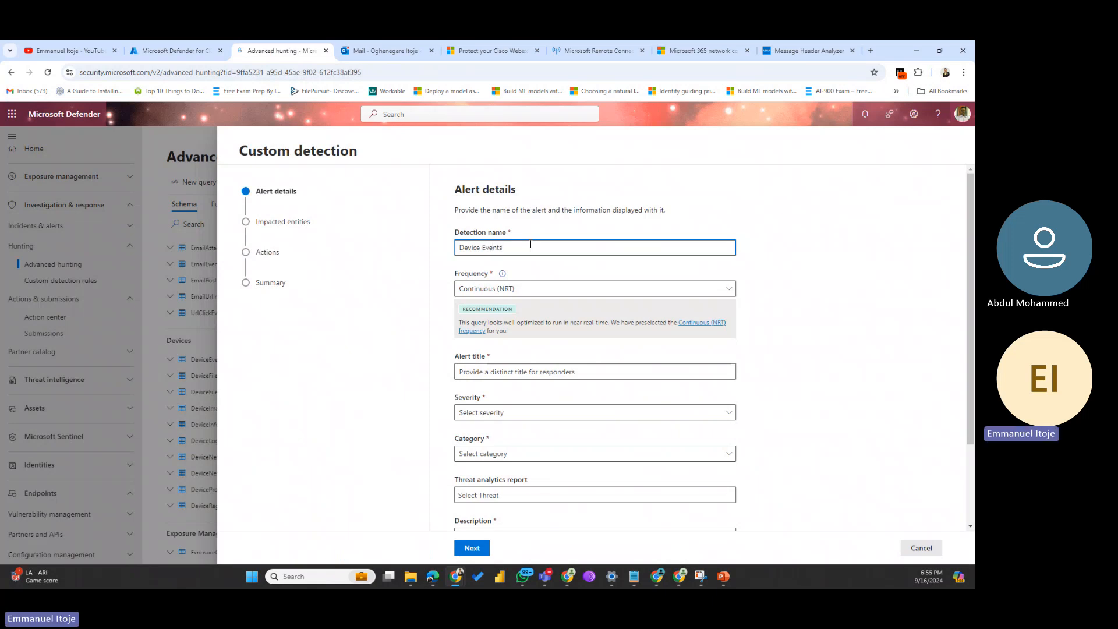
{"action": "left_click", "coordinate": [562, 290]}
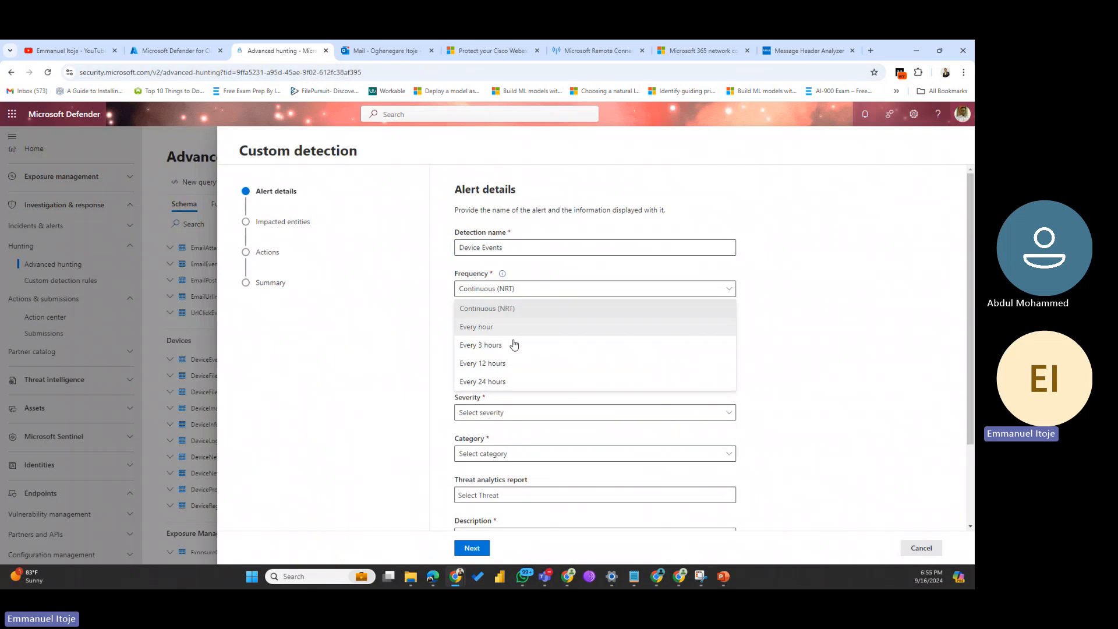
{"action": "left_click", "coordinate": [508, 309]}
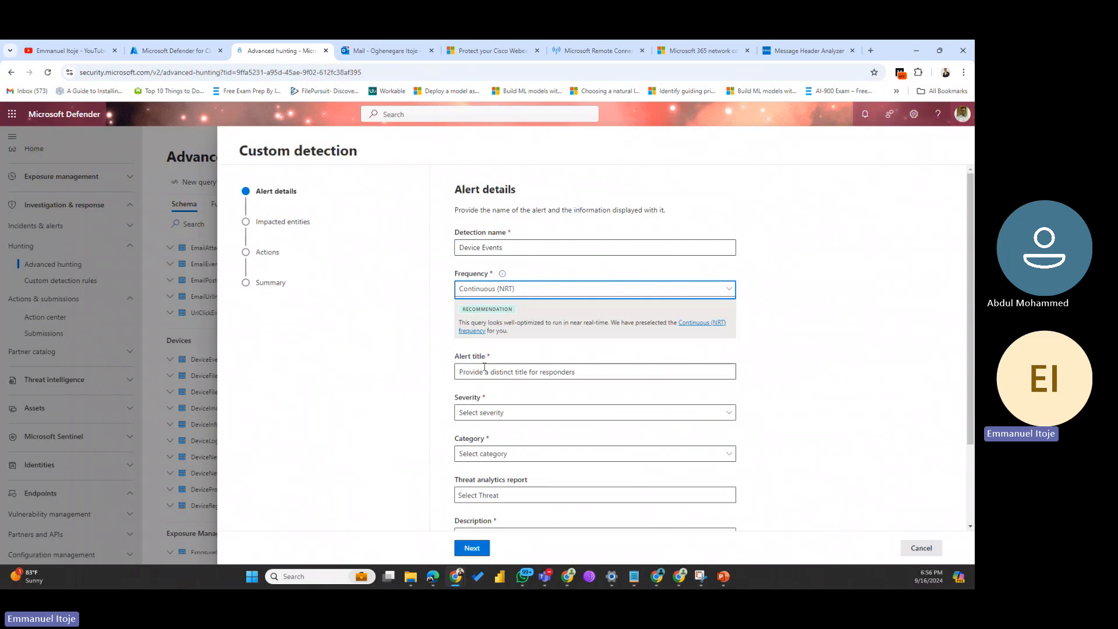
{"action": "left_click", "coordinate": [540, 373]}
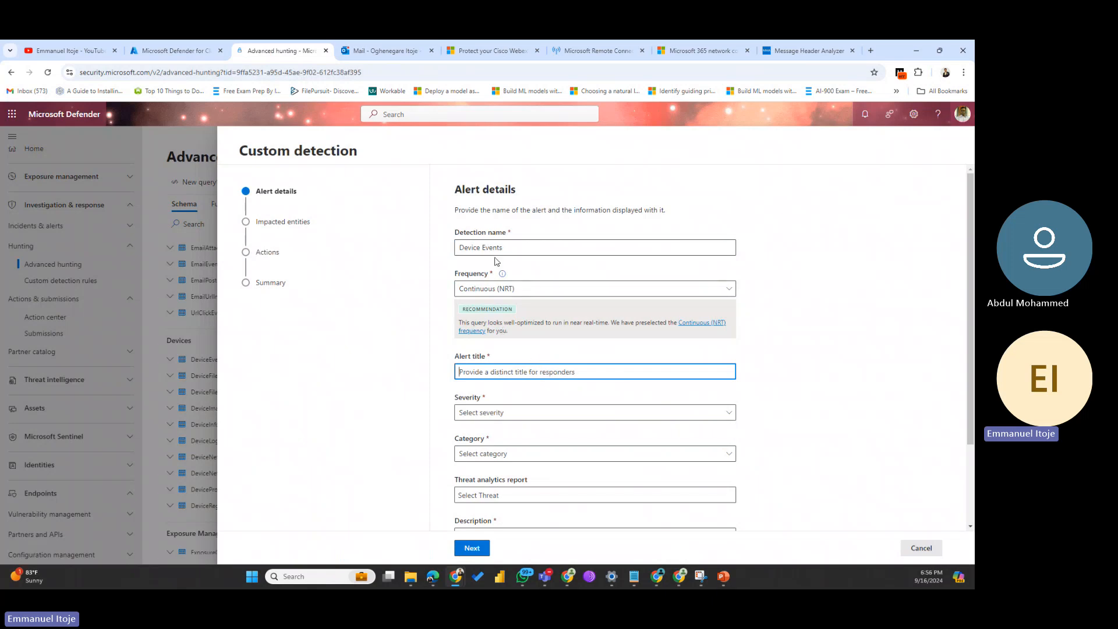
{"action": "left_click_drag", "start_coordinate": [508, 243], "coordinate": [441, 248]}
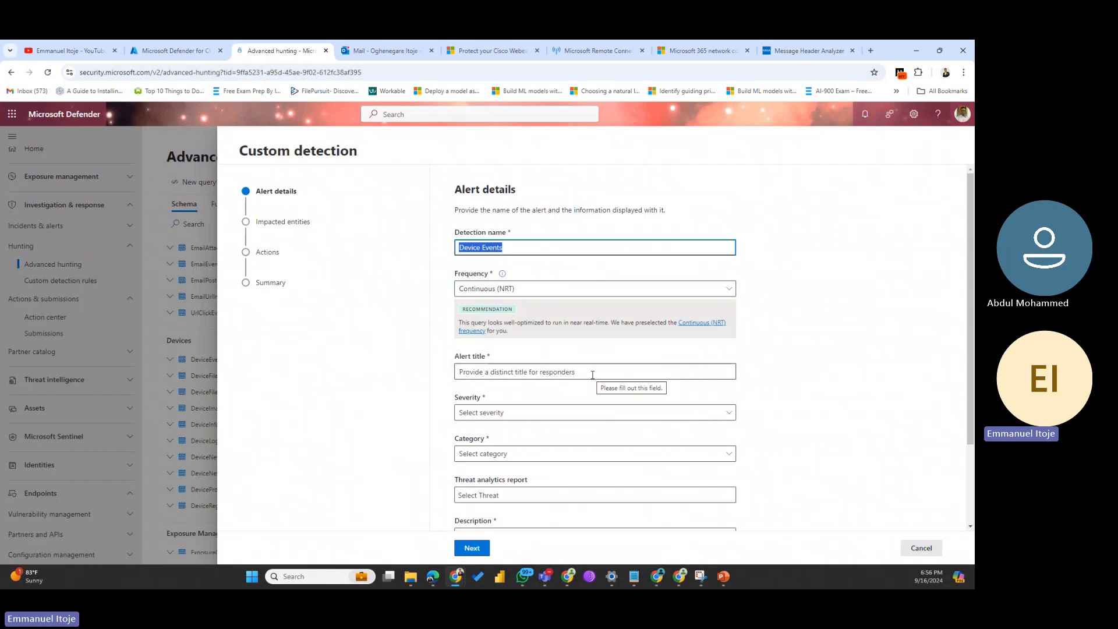
Step: Enter an alert title starting 'Device events' plus the author's name, fixing the capitalisation
{"action": "left_click", "coordinate": [547, 373]}
{"action": "type", "text": "DE"}
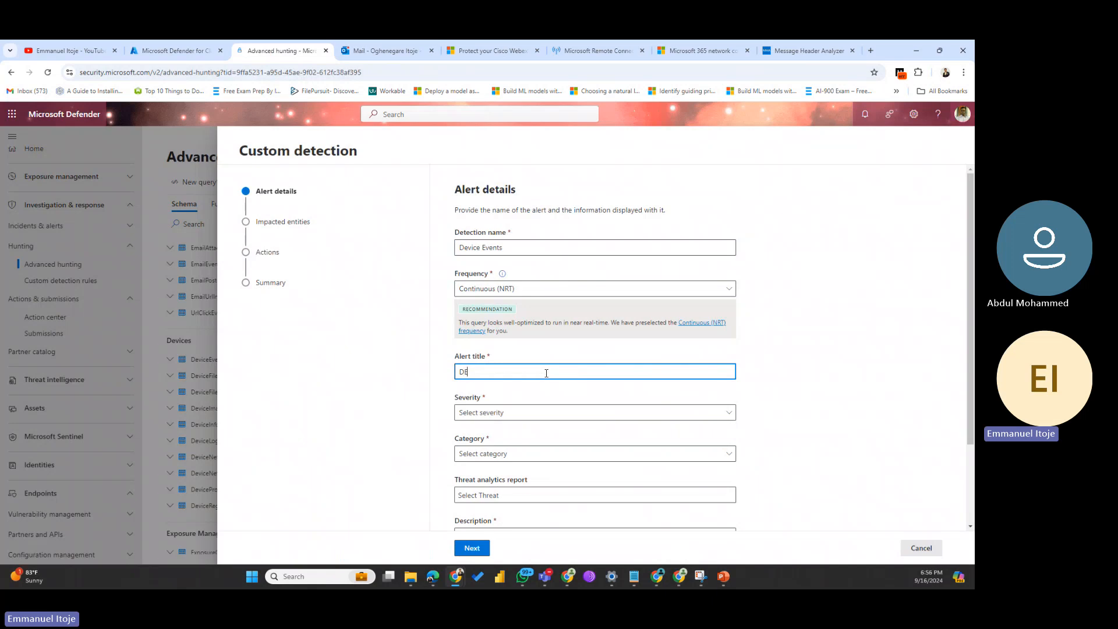
{"action": "type", "text": "vice eventnt"}
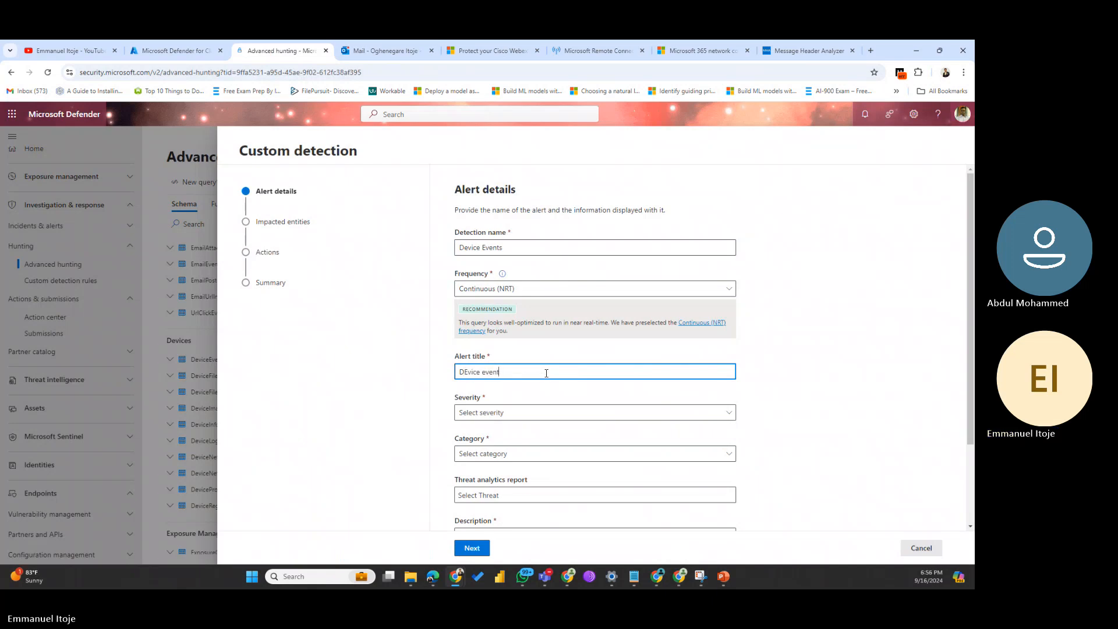
{"action": "type", "text": "s Emmanuel Itoje"}
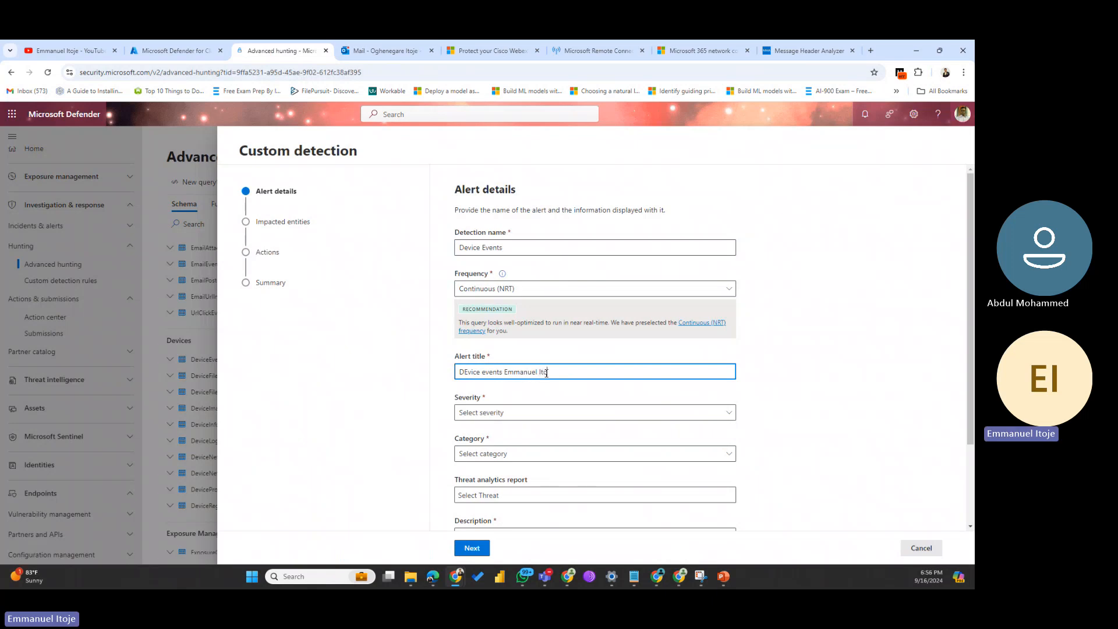
{"action": "left_click", "coordinate": [468, 371]}
{"action": "key", "text": "BackSpace"}
{"action": "type", "text": "e"}
Step: Set the alert severity to High and the category to Suspicious activity
{"action": "left_click", "coordinate": [597, 414]}
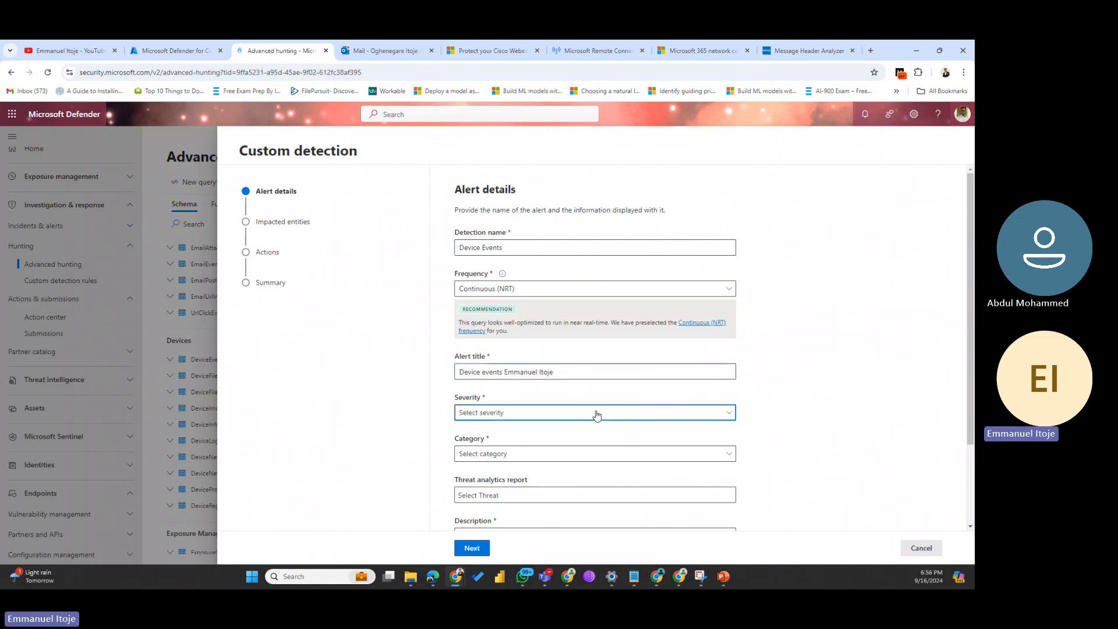
{"action": "left_click", "coordinate": [513, 434]}
{"action": "left_click", "coordinate": [570, 454]}
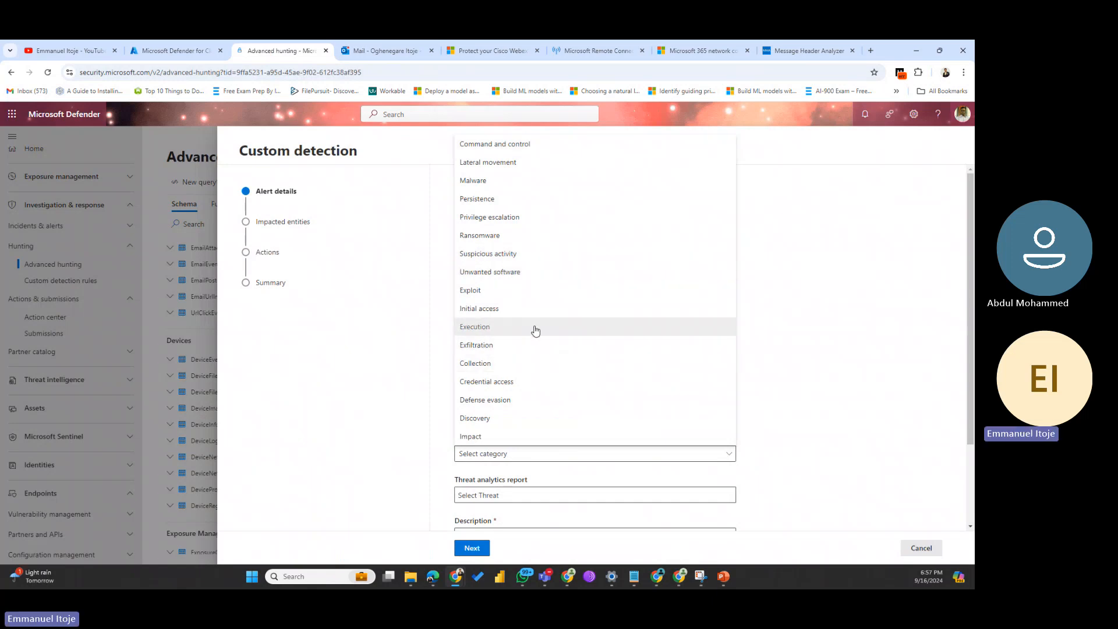
{"action": "left_click", "coordinate": [507, 253]}
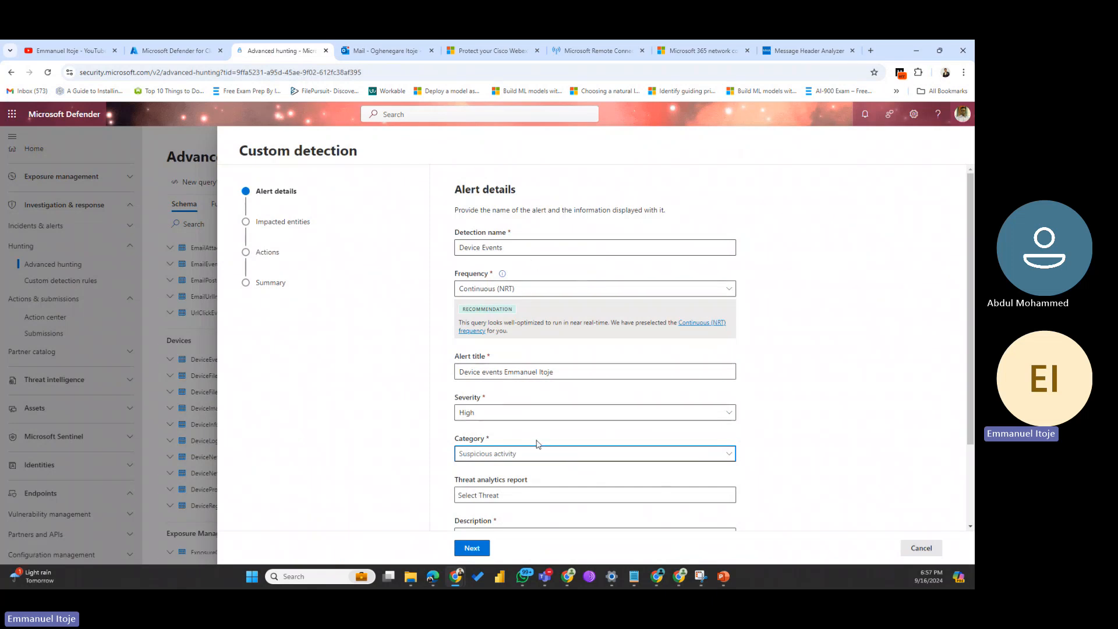
Step: Search 'device' among threat analytics reports and link the NEGOEX lateral movement report
{"action": "scroll", "coordinate": [537, 444], "scroll_direction": "down", "scroll_amount": 2}
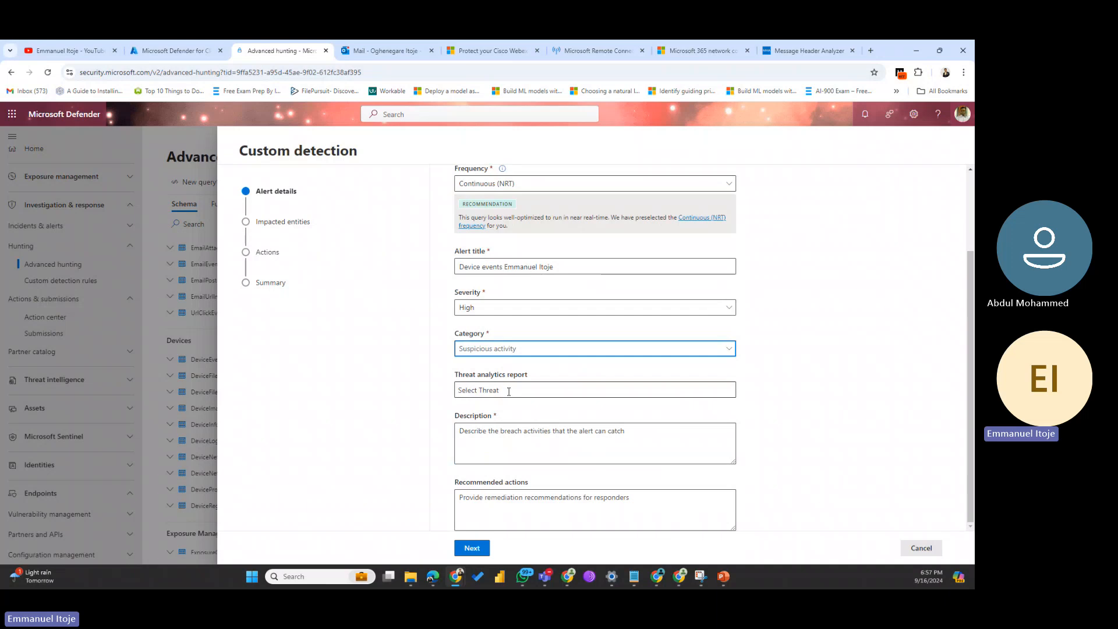
{"action": "left_click", "coordinate": [505, 391]}
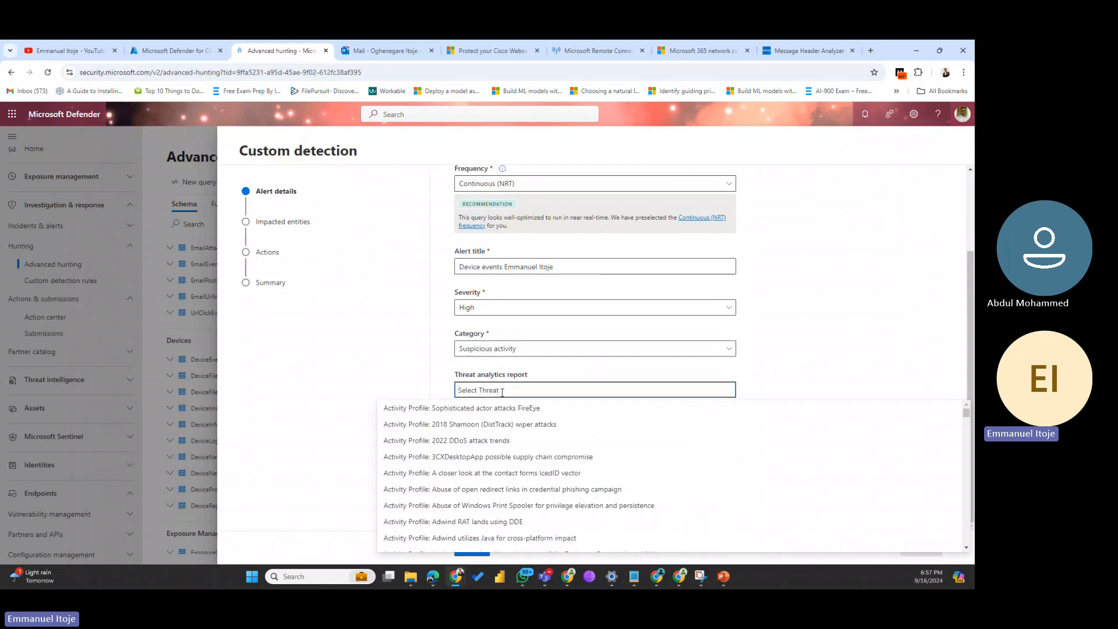
{"action": "scroll", "coordinate": [519, 456], "scroll_direction": "down", "scroll_amount": 2}
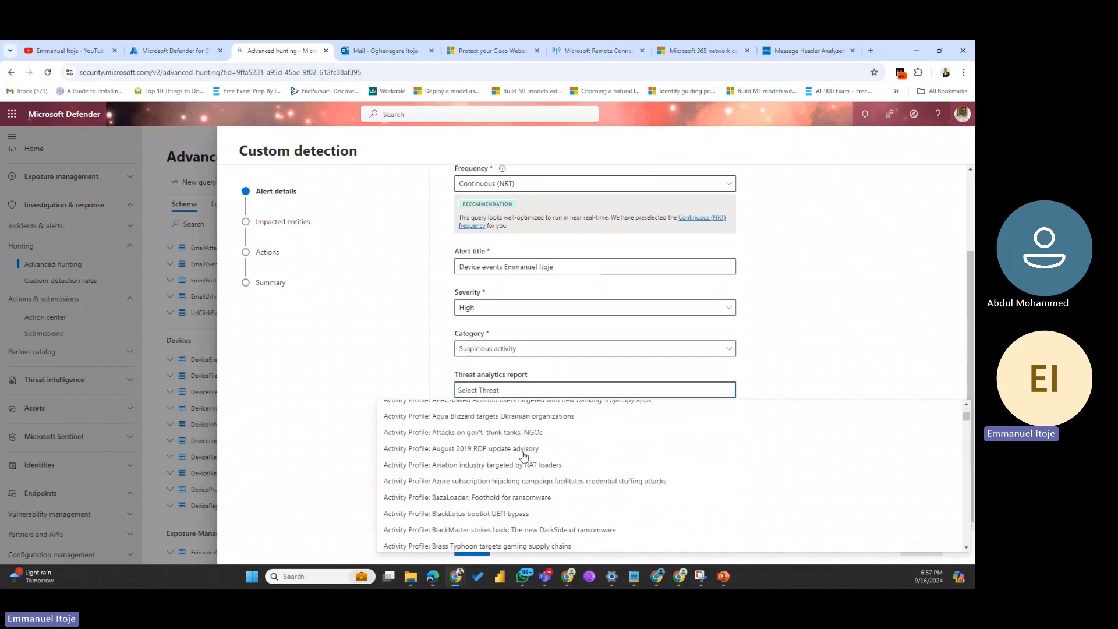
{"action": "scroll", "coordinate": [524, 453], "scroll_direction": "up", "scroll_amount": 2}
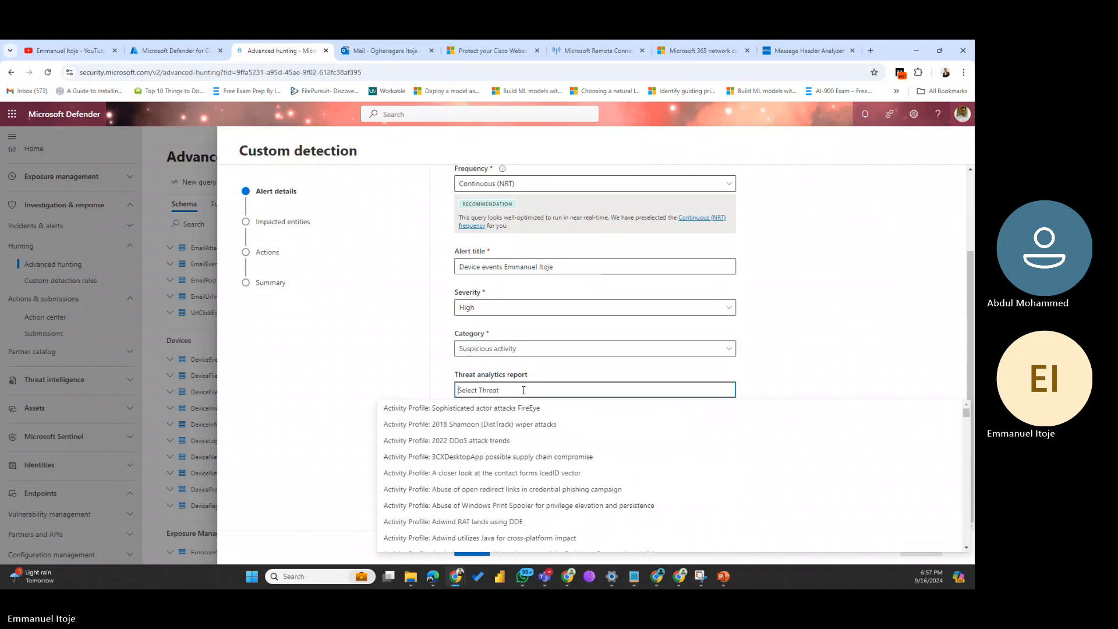
{"action": "type", "text": "dvice"}
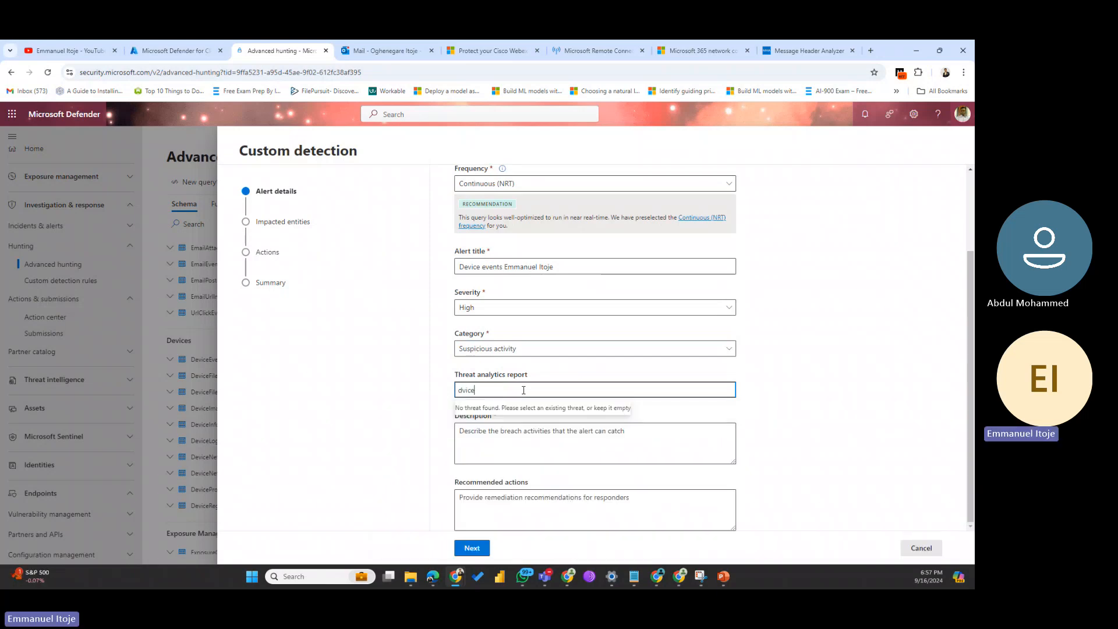
{"action": "key", "text": "BackSpace"}
{"action": "key", "text": "BackSpace"}
{"action": "key", "text": "BackSpace"}
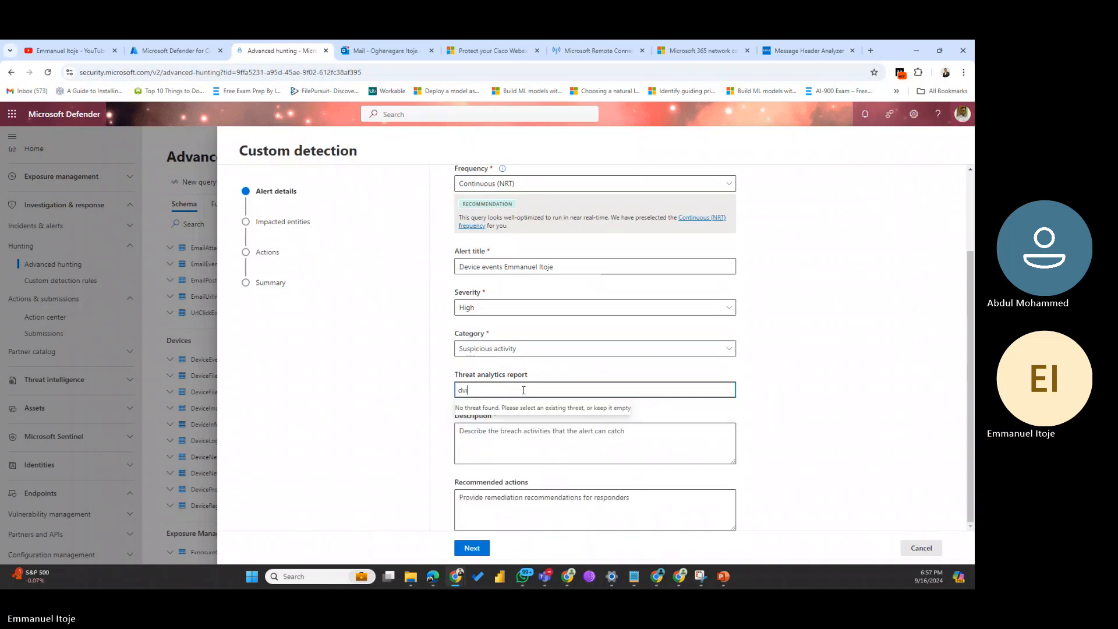
{"action": "key", "text": "BackSpace"}
{"action": "type", "text": "evice"}
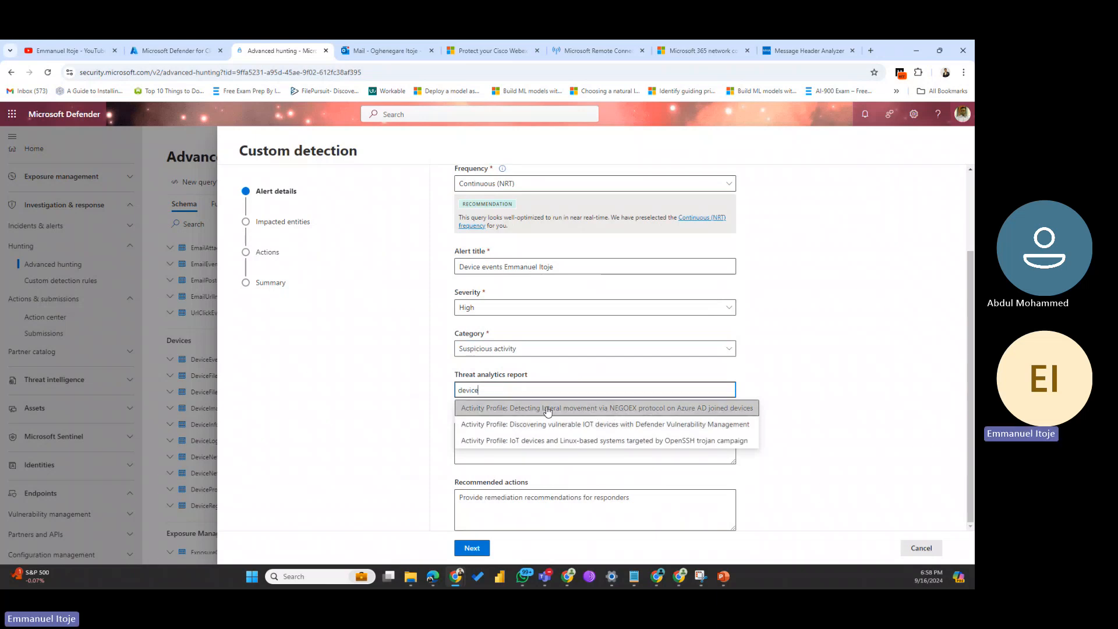
{"action": "left_click", "coordinate": [592, 408]}
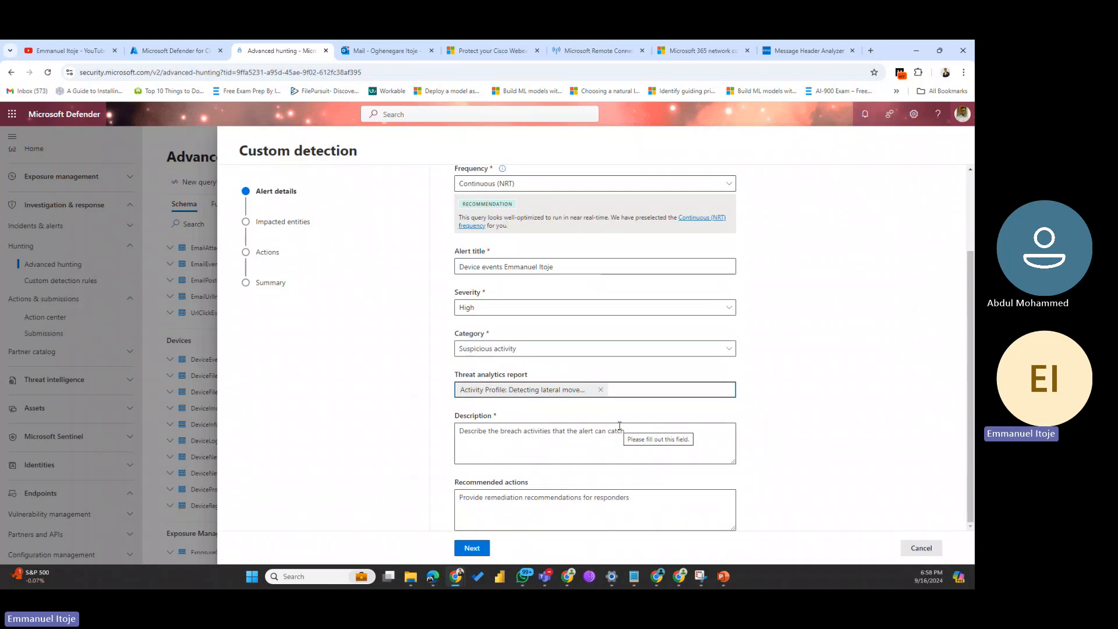
{"action": "left_click", "coordinate": [472, 444]}
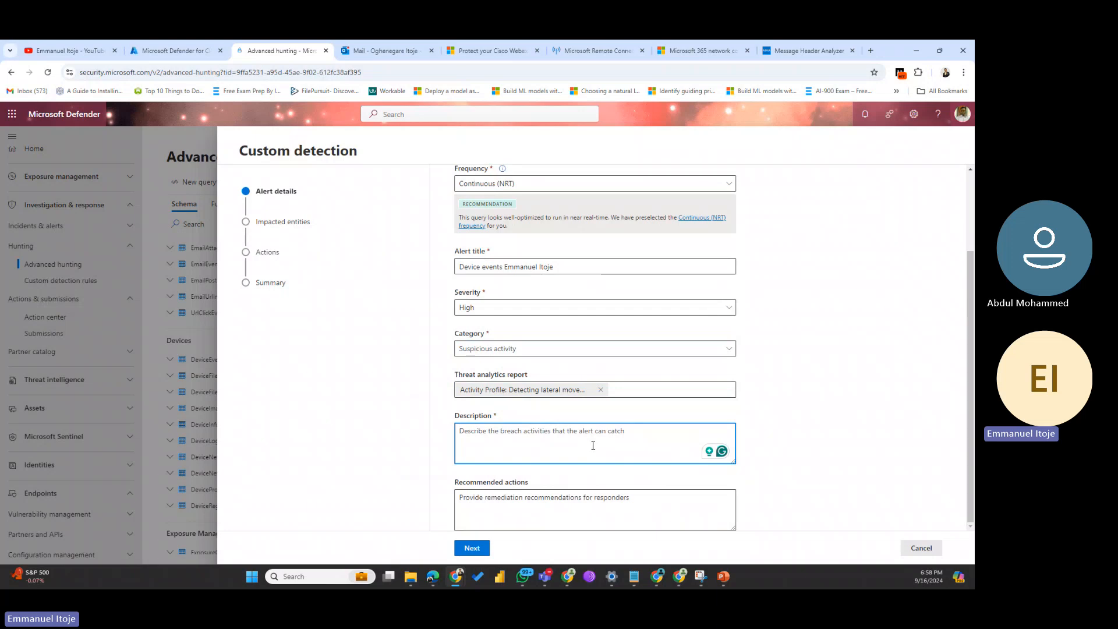
{"action": "left_click", "coordinate": [541, 499]}
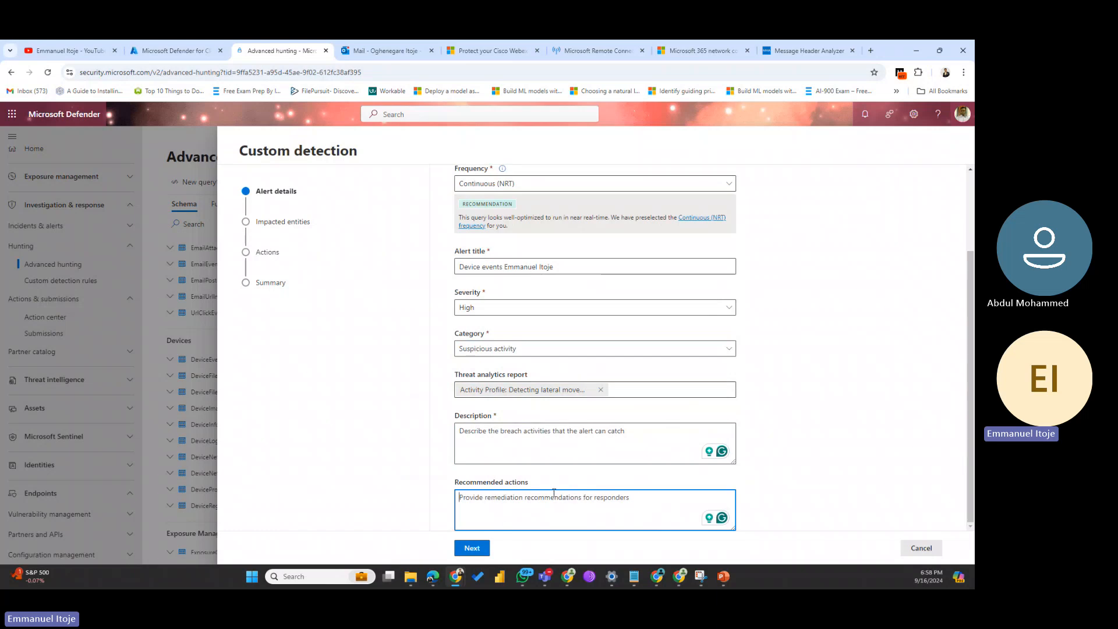
Step: Write the alert description 'To manage device events'
{"action": "left_click", "coordinate": [501, 434]}
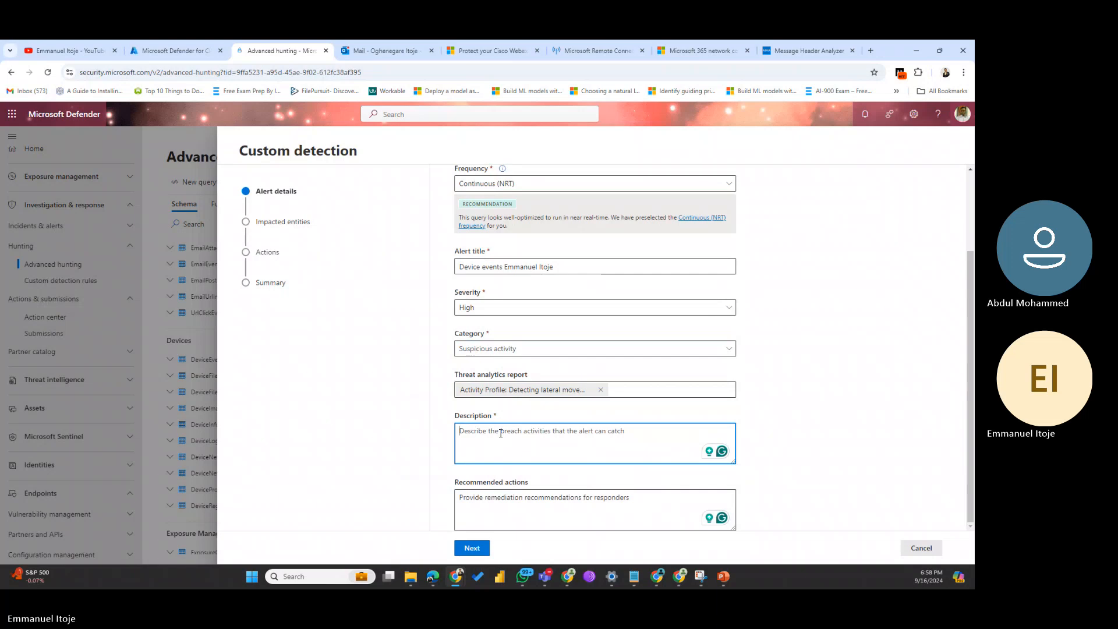
{"action": "type", "text": "To mange"}
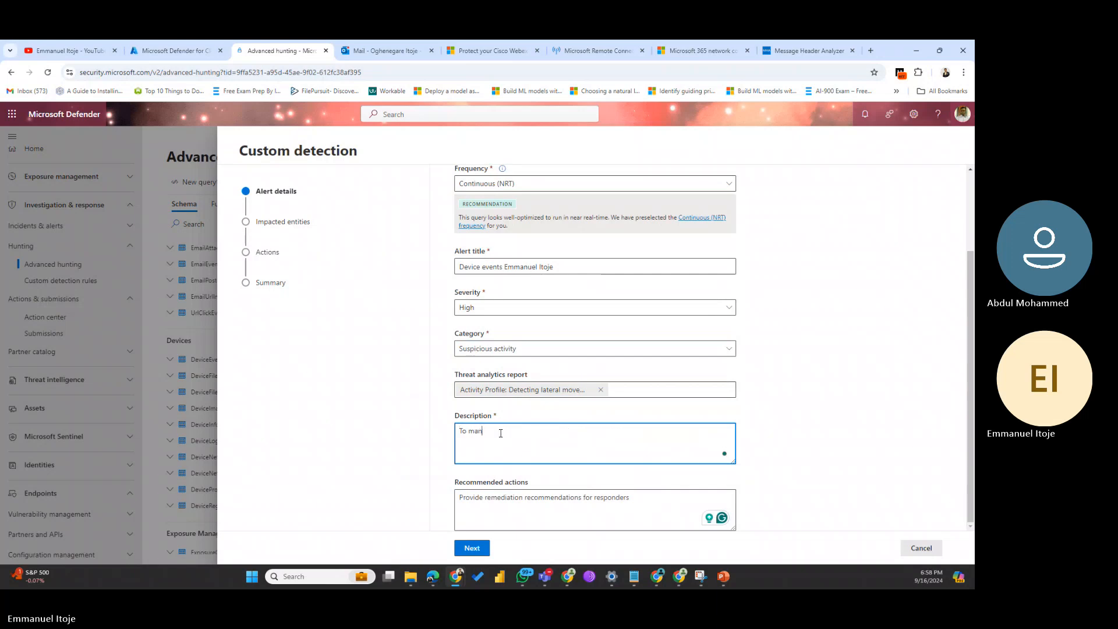
{"action": "key", "text": "BackSpace"}
{"action": "key", "text": "BackSpace"}
{"action": "key", "text": "BackSpace"}
{"action": "type", "text": "nage dev"}
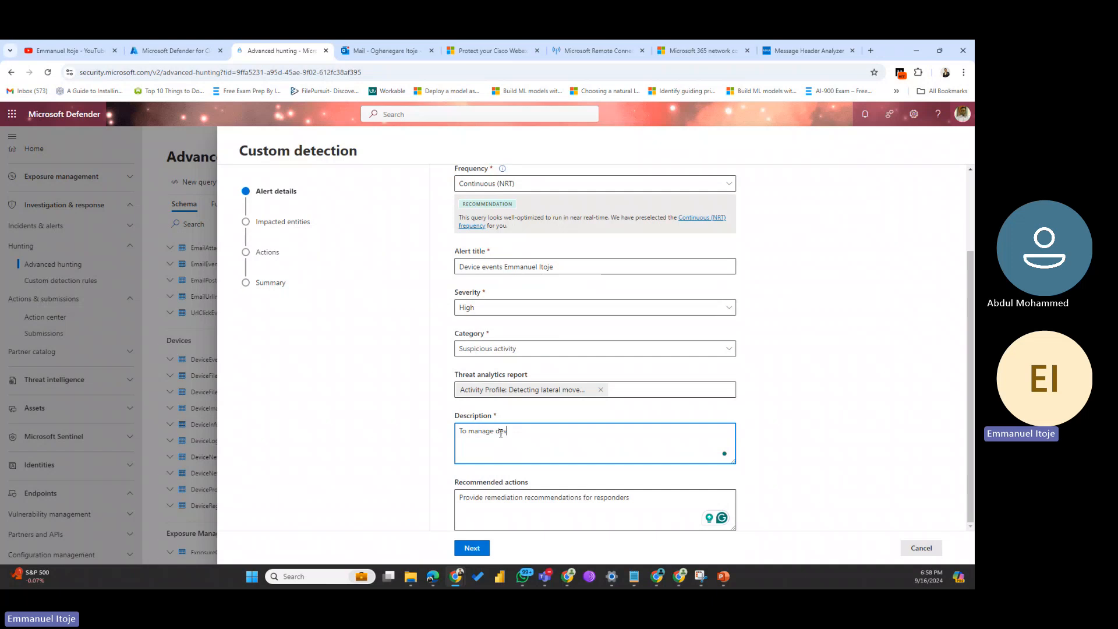
{"action": "type", "text": "ice events"}
Step: Add 'Uninstall antivirus' as the recommended action and move on to Impacted entities
{"action": "left_click", "coordinate": [630, 499]}
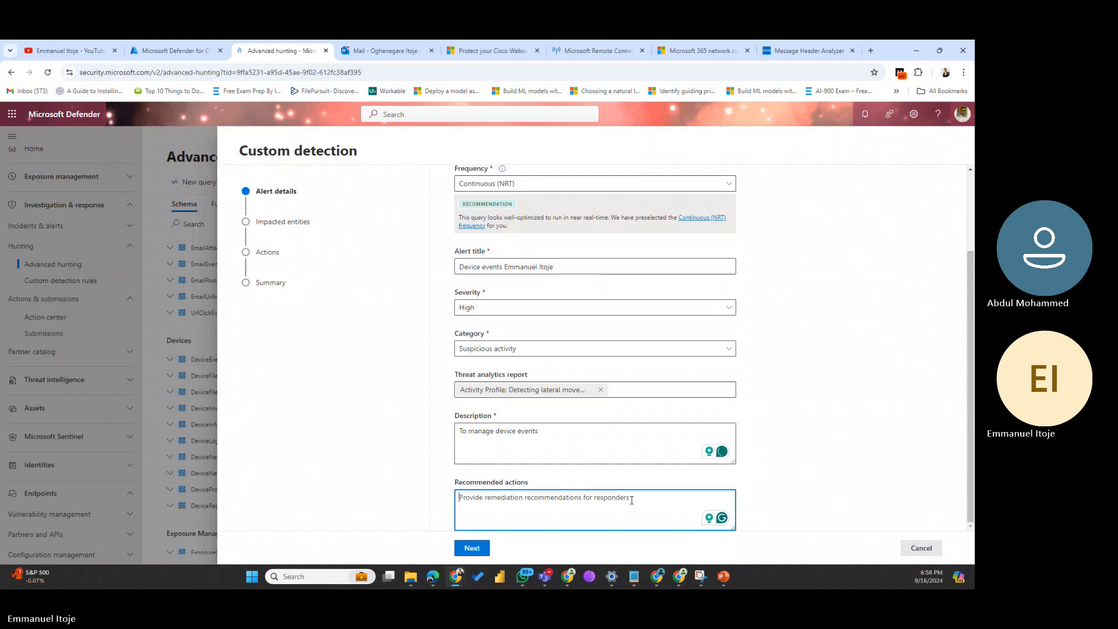
{"action": "type", "text": "Un"}
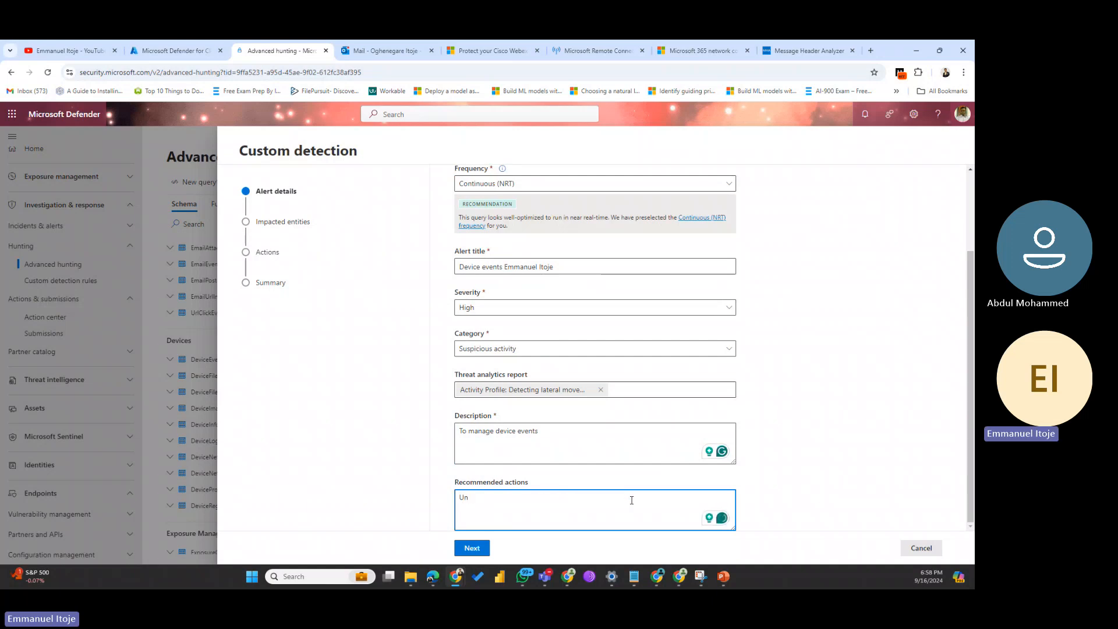
{"action": "type", "text": "install"}
{"action": "type", "text": " abtivi"}
{"action": "type", "text": "ru"}
{"action": "type", "text": "n"}
{"action": "left_click_drag", "start_coordinate": [512, 497], "coordinate": [504, 496]}
{"action": "left_click", "coordinate": [475, 550]}
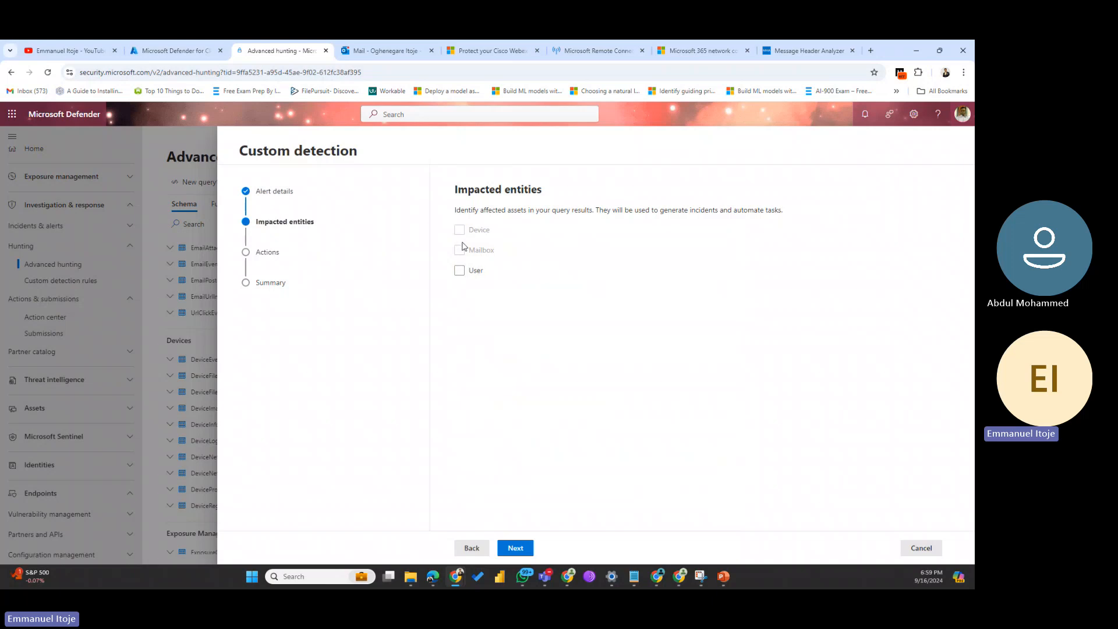
Step: Tick User as the impacted entity with AccountId as its ID column, then continue
{"action": "left_click", "coordinate": [460, 271]}
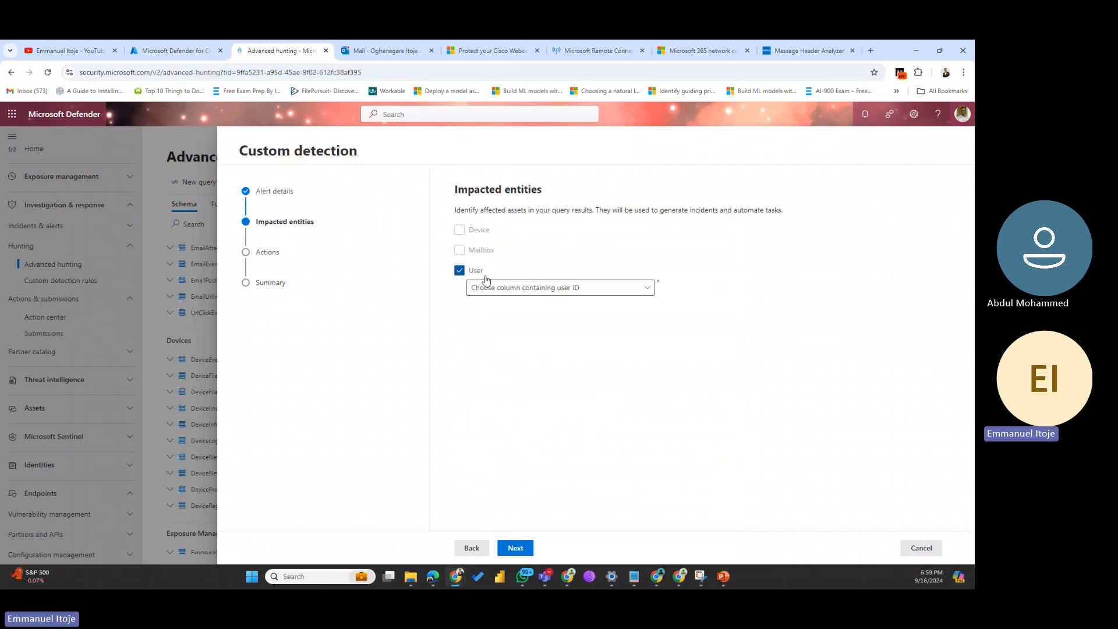
{"action": "left_click", "coordinate": [654, 288]}
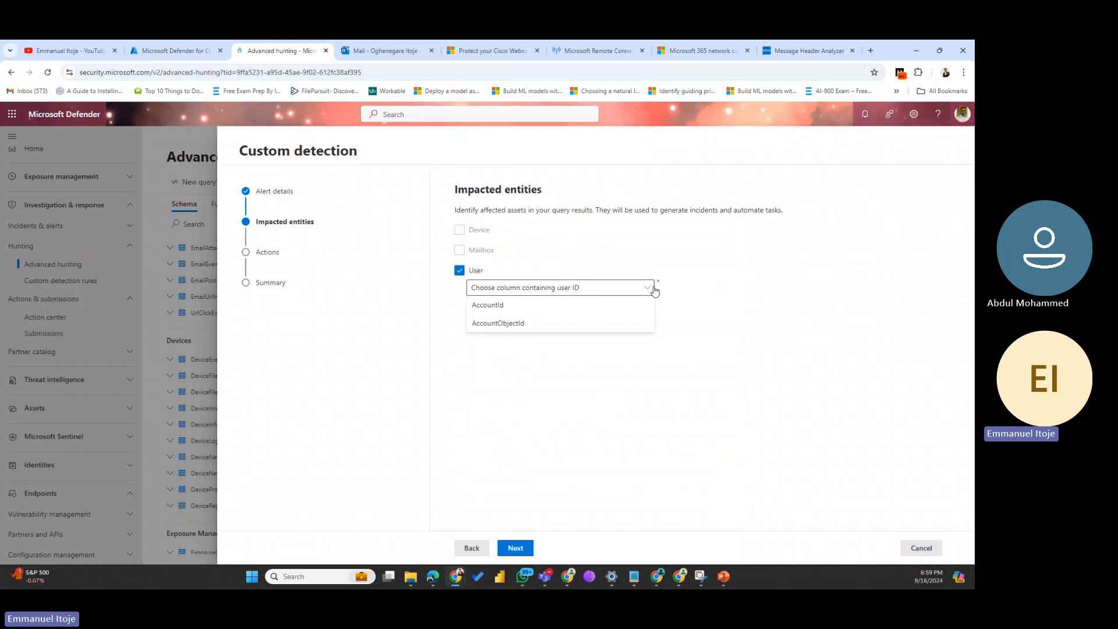
{"action": "left_click", "coordinate": [507, 306]}
{"action": "left_click", "coordinate": [631, 292]}
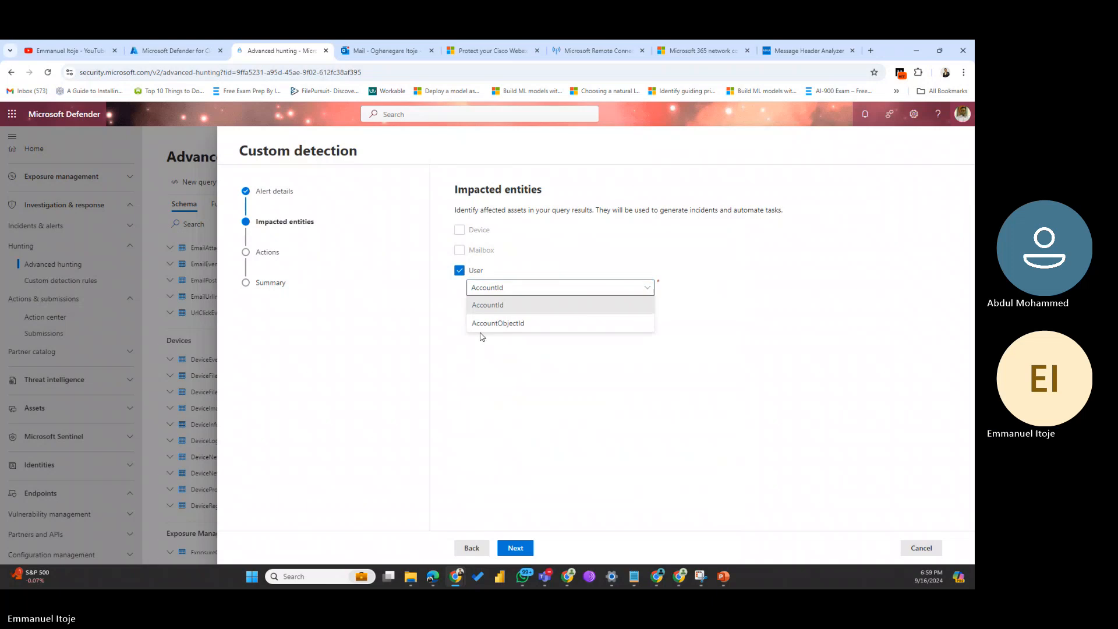
{"action": "left_click", "coordinate": [482, 324]}
{"action": "left_click", "coordinate": [531, 289]}
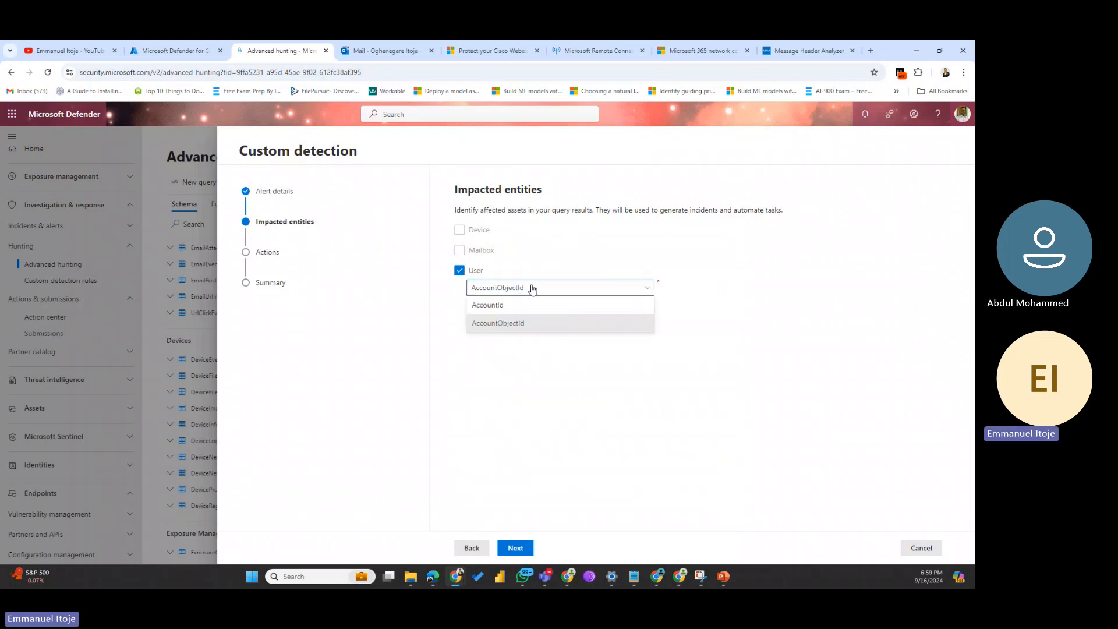
{"action": "left_click", "coordinate": [500, 306]}
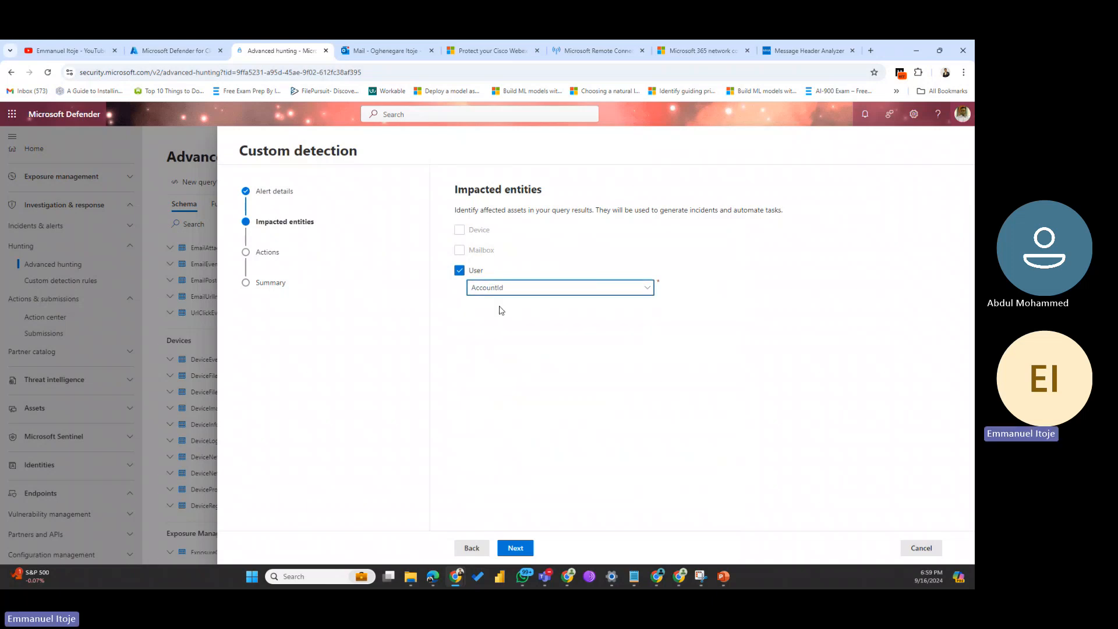
{"action": "left_click", "coordinate": [516, 548]}
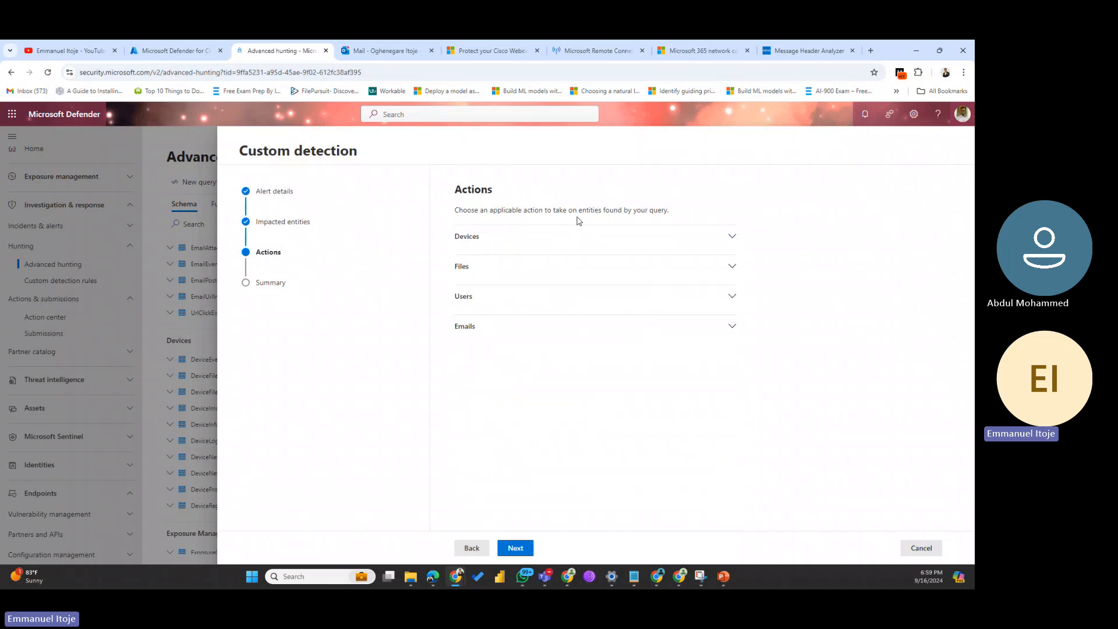
Step: Choose the Mark user as compromised action, keyed on AccountObjectId, and go to the Summary
{"action": "left_click", "coordinate": [725, 239]}
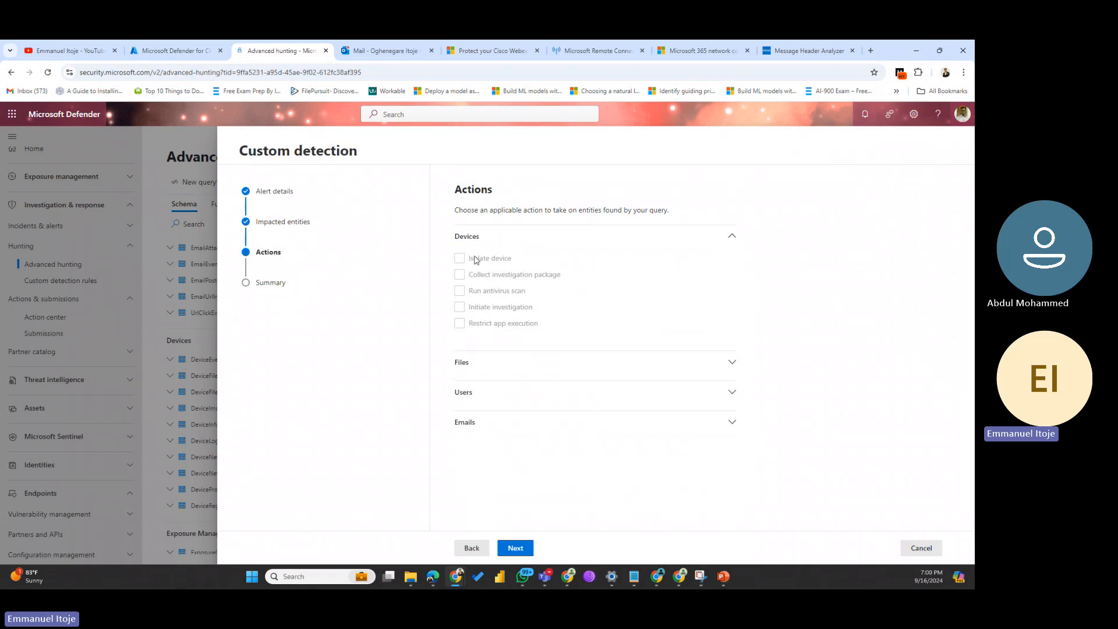
{"action": "left_click", "coordinate": [703, 361]}
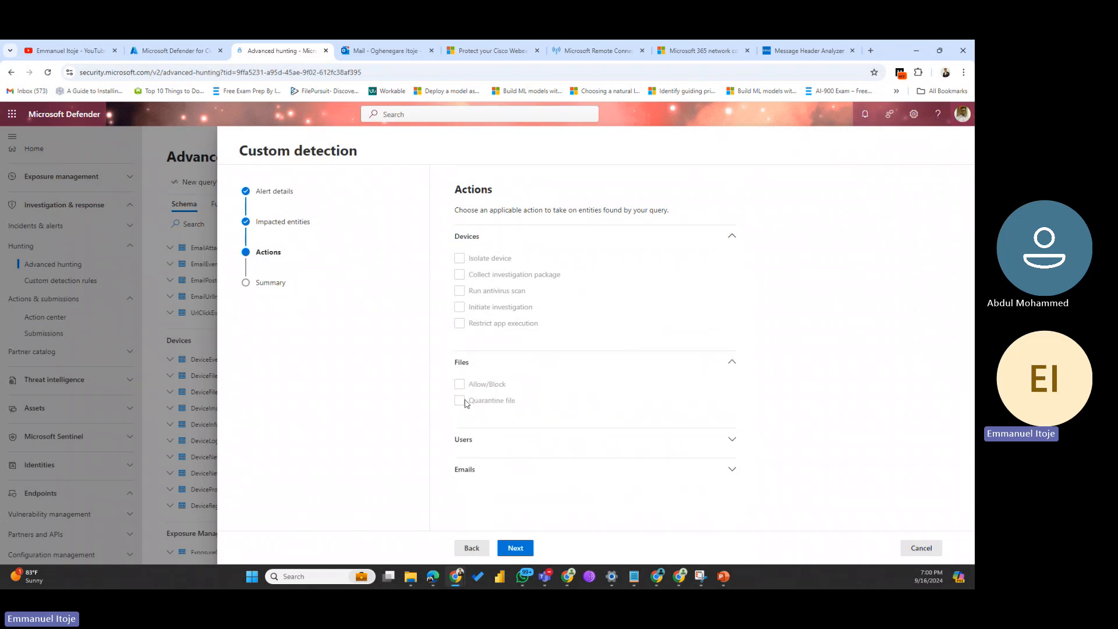
{"action": "left_click", "coordinate": [631, 435]}
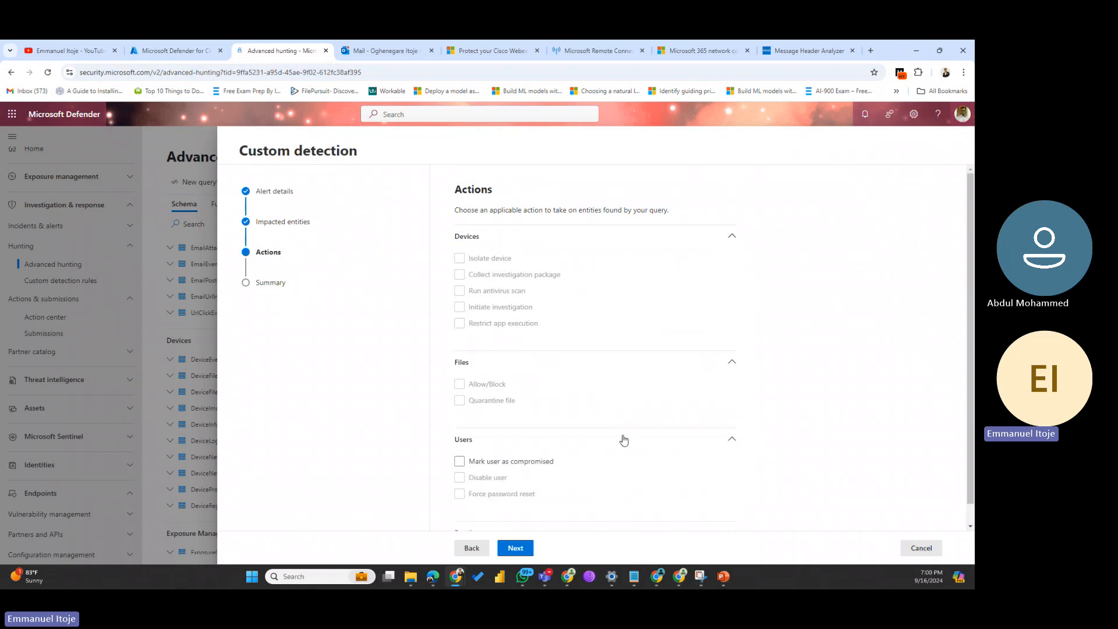
{"action": "left_click", "coordinate": [459, 462]}
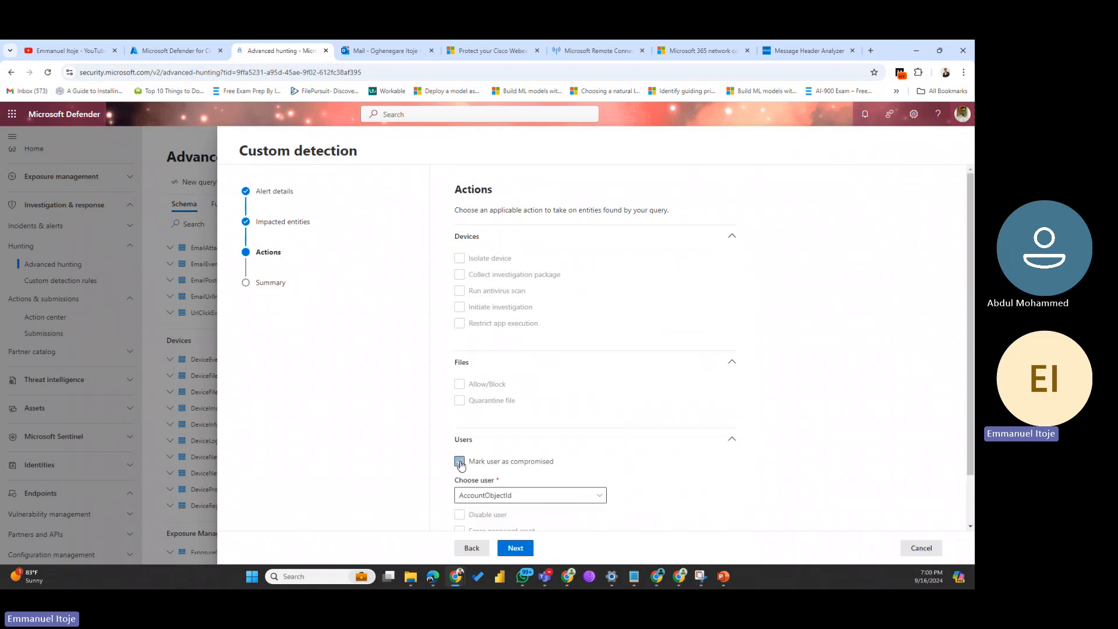
{"action": "left_click", "coordinate": [579, 495]}
{"action": "left_click", "coordinate": [580, 495]}
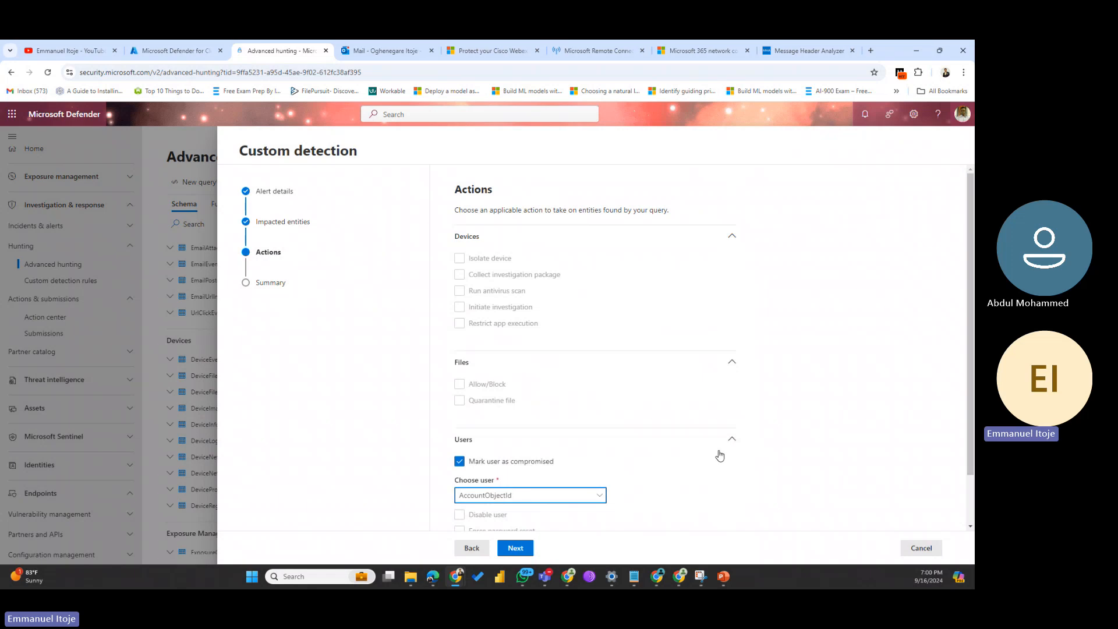
{"action": "scroll", "coordinate": [716, 460], "scroll_direction": "down", "scroll_amount": 2}
{"action": "left_click", "coordinate": [613, 515]}
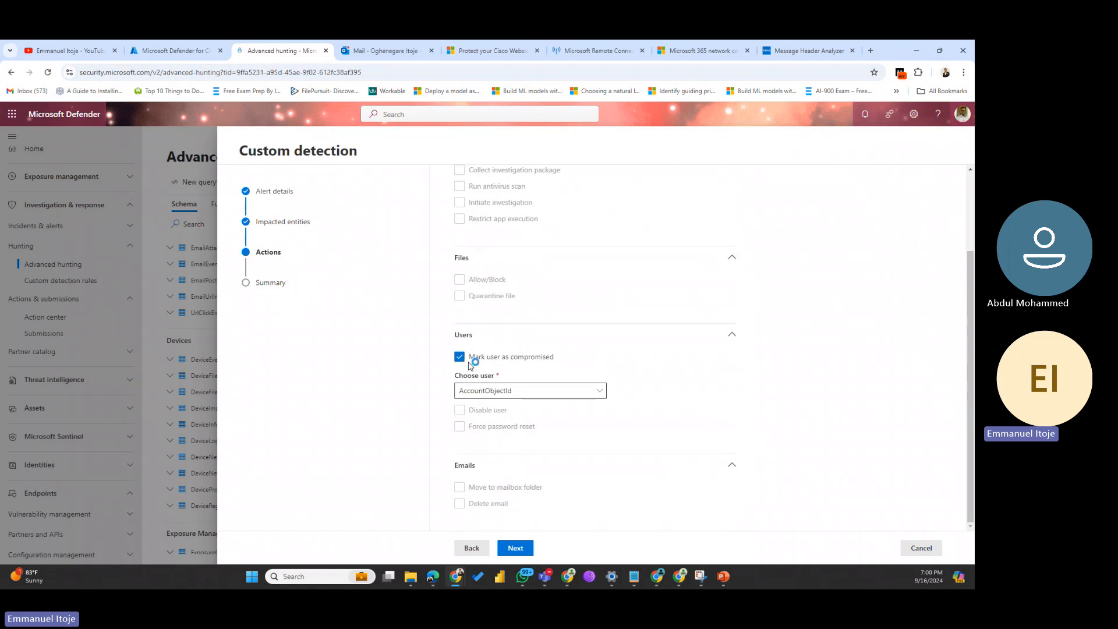
{"action": "left_click", "coordinate": [515, 547]}
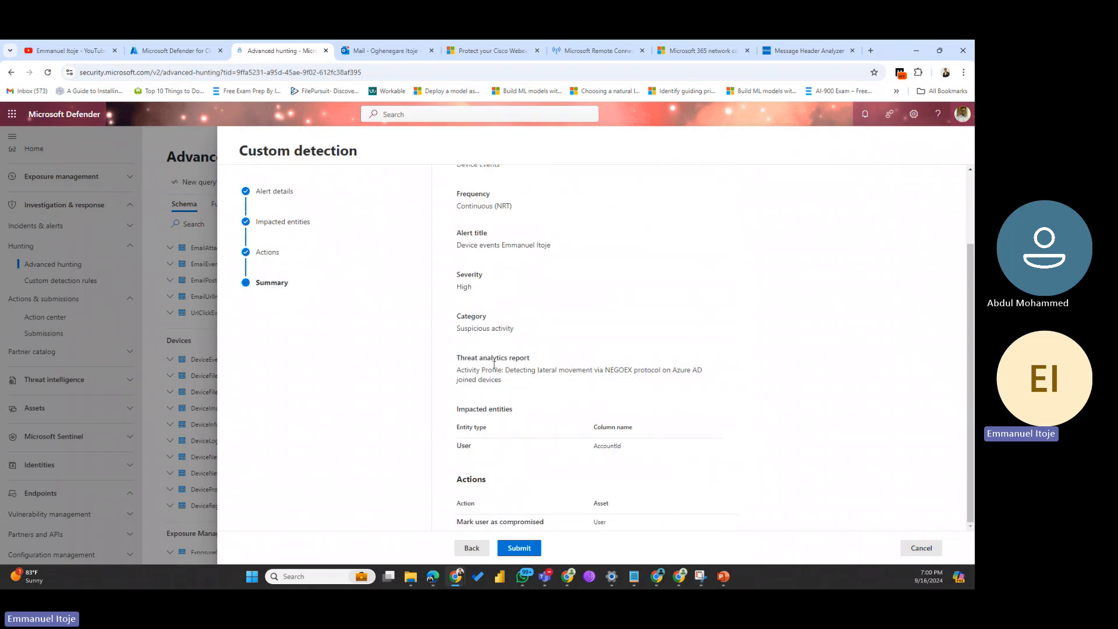
Step: Review the Device Events rule summary and submit the rule
{"action": "scroll", "coordinate": [493, 366], "scroll_direction": "up", "scroll_amount": 2}
{"action": "scroll", "coordinate": [494, 365], "scroll_direction": "down", "scroll_amount": 2}
{"action": "scroll", "coordinate": [493, 365], "scroll_direction": "up", "scroll_amount": 2}
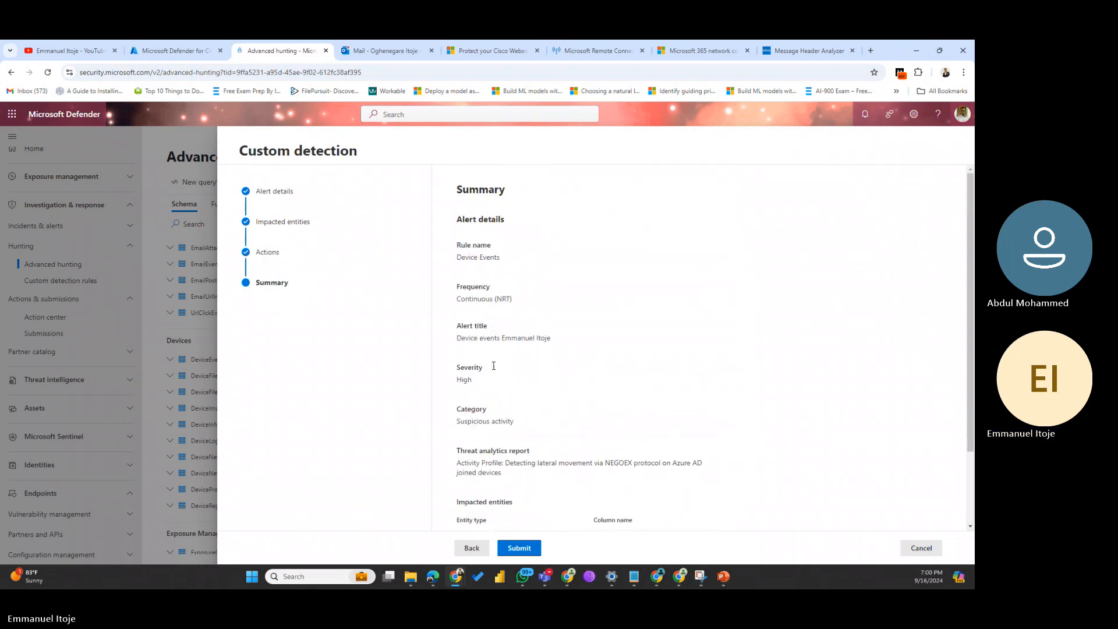
{"action": "scroll", "coordinate": [494, 365], "scroll_direction": "down", "scroll_amount": 2}
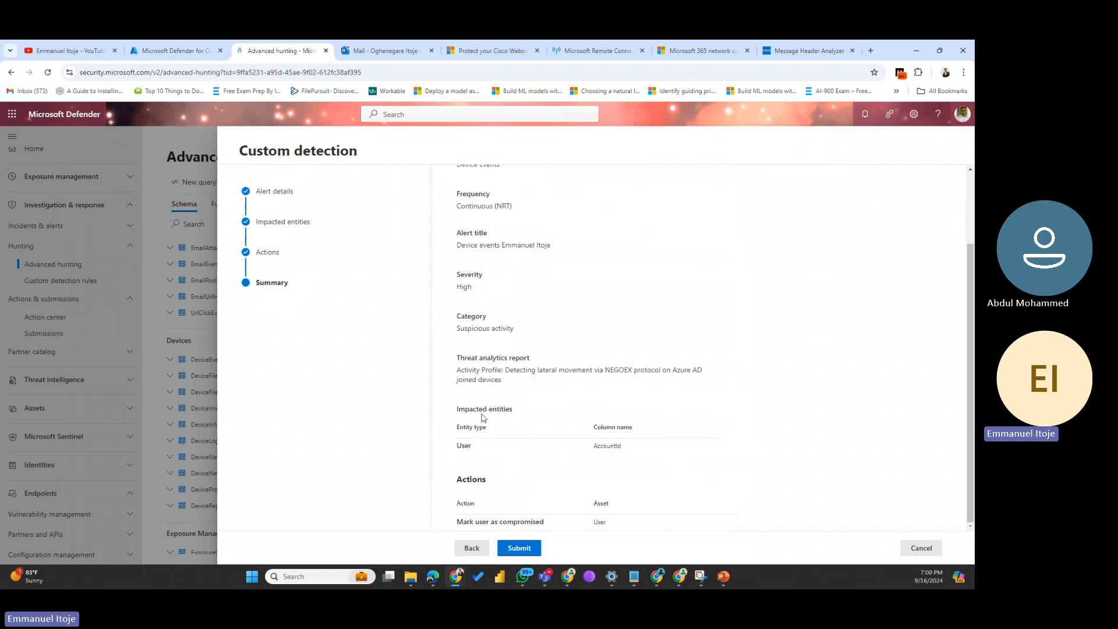
{"action": "scroll", "coordinate": [469, 428], "scroll_direction": "up", "scroll_amount": 2}
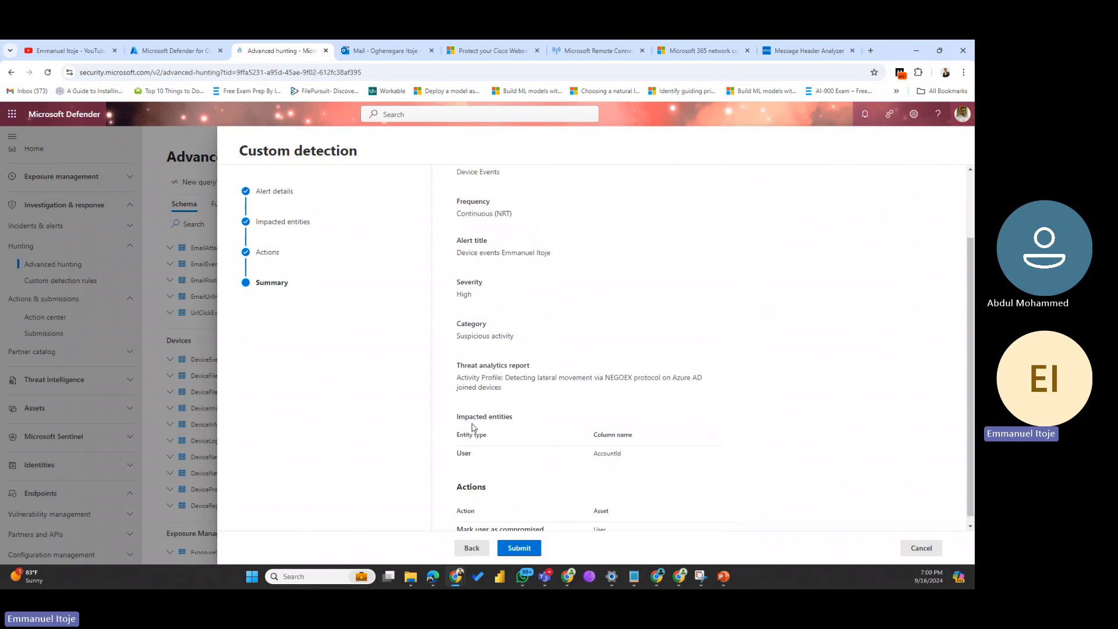
{"action": "left_click", "coordinate": [520, 550]}
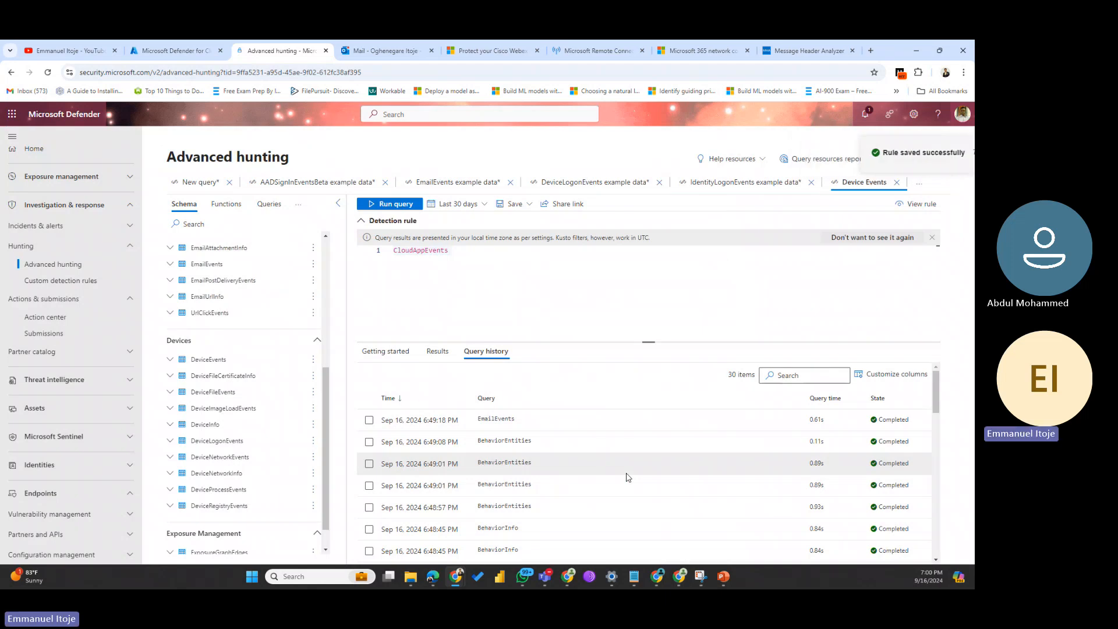
Step: Open Custom detection rules and refresh the page to show Device Events listed
{"action": "left_click", "coordinate": [64, 280]}
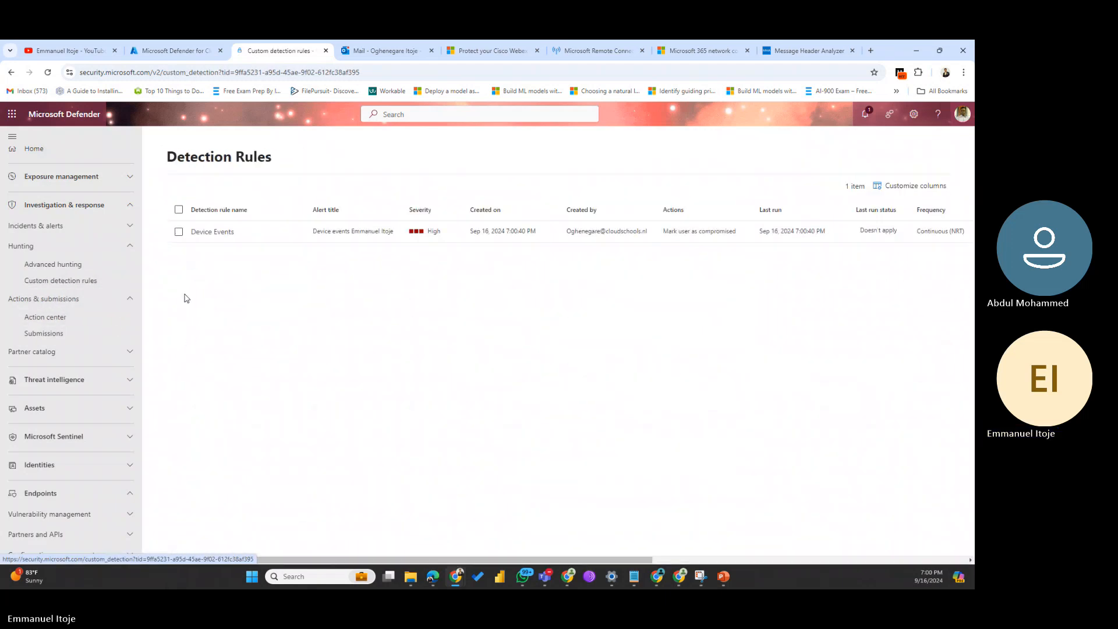
{"action": "key", "text": "F5"}
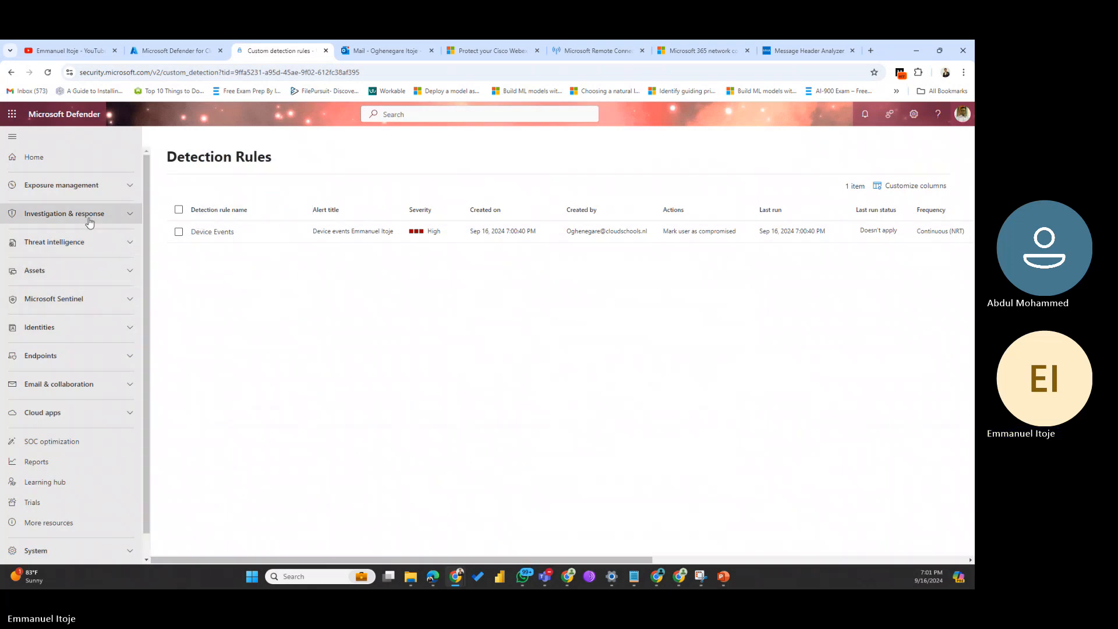
Step: Navigate via Investigation & response > Hunting back to the Advanced hunting query page
{"action": "left_click", "coordinate": [79, 243]}
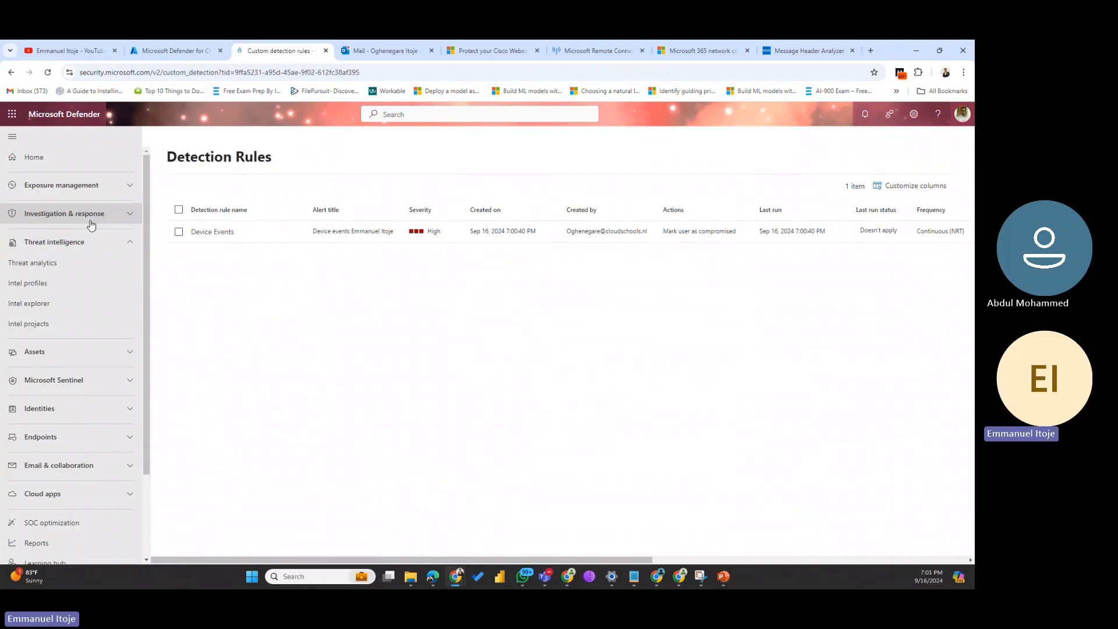
{"action": "left_click", "coordinate": [88, 214]}
{"action": "left_click", "coordinate": [29, 254]}
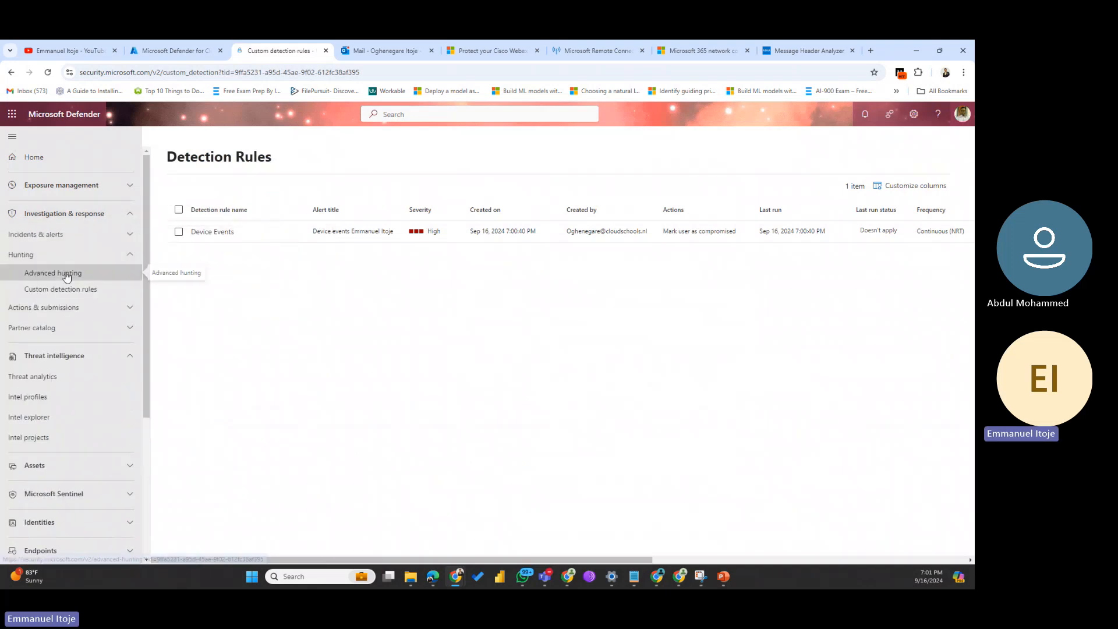
{"action": "left_click", "coordinate": [66, 274]}
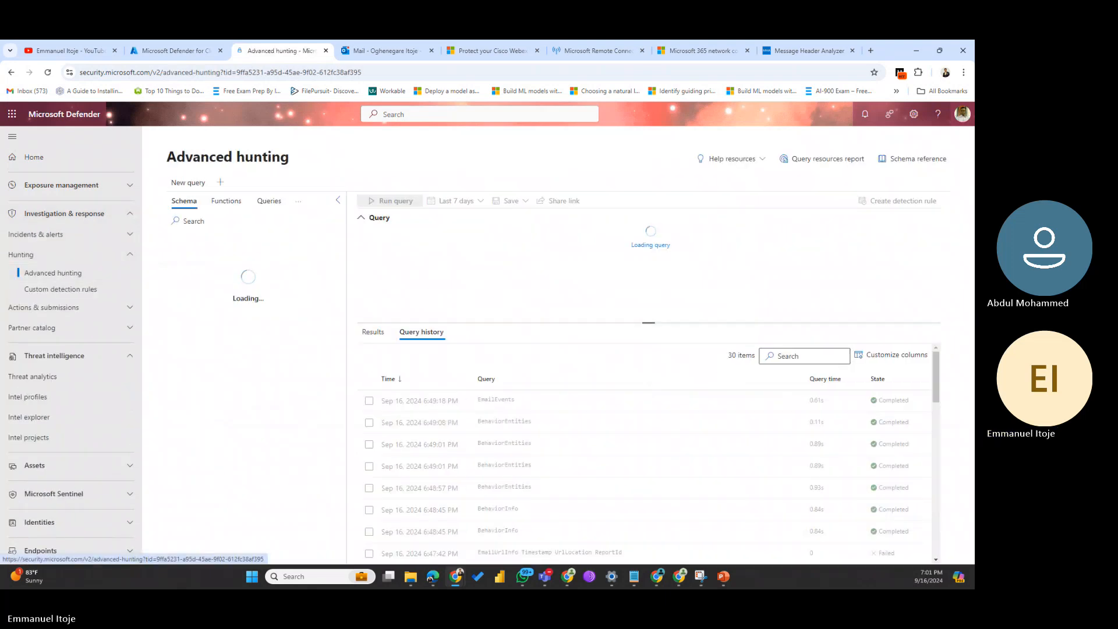